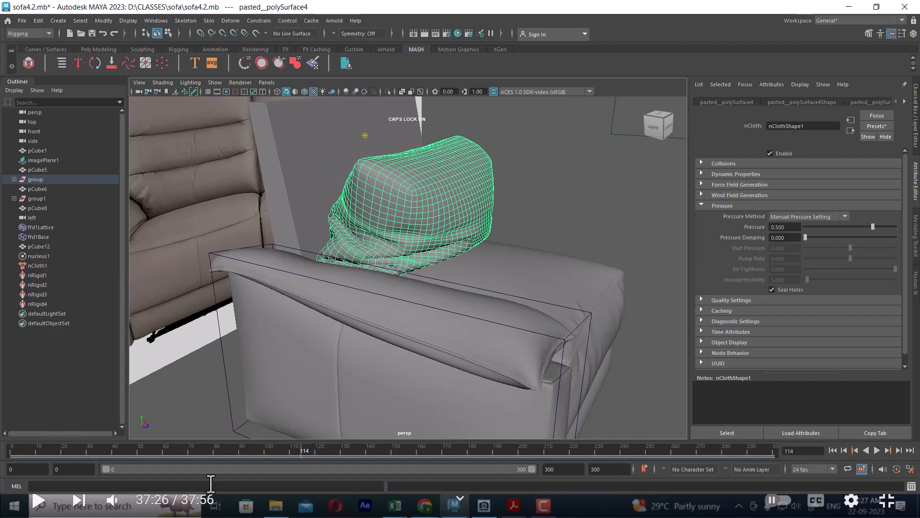
- Scrub the cloth simulation back to frame 53 and examine the back cushion's creases and its contact with the seat
{"action": "left_click_drag", "start_coordinate": [205, 450], "coordinate": [149, 454]}
{"action": "left_click_drag", "start_coordinate": [175, 425], "coordinate": [607, 325], "text": "alt"}
{"action": "left_click", "coordinate": [578, 315]}
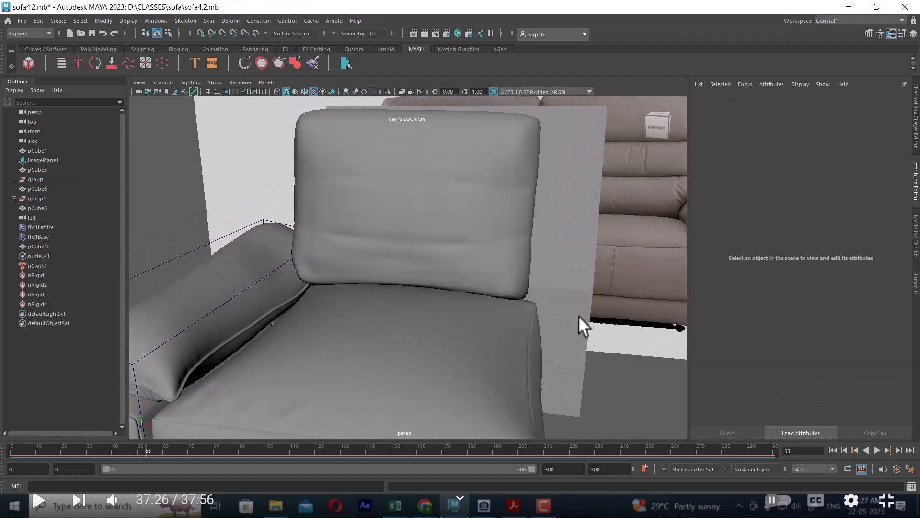
{"action": "right_click_drag", "start_coordinate": [578, 315], "coordinate": [518, 294], "text": "alt"}
{"action": "left_click", "coordinate": [576, 252]}
{"action": "right_click_drag", "start_coordinate": [577, 252], "coordinate": [538, 278], "text": "alt"}
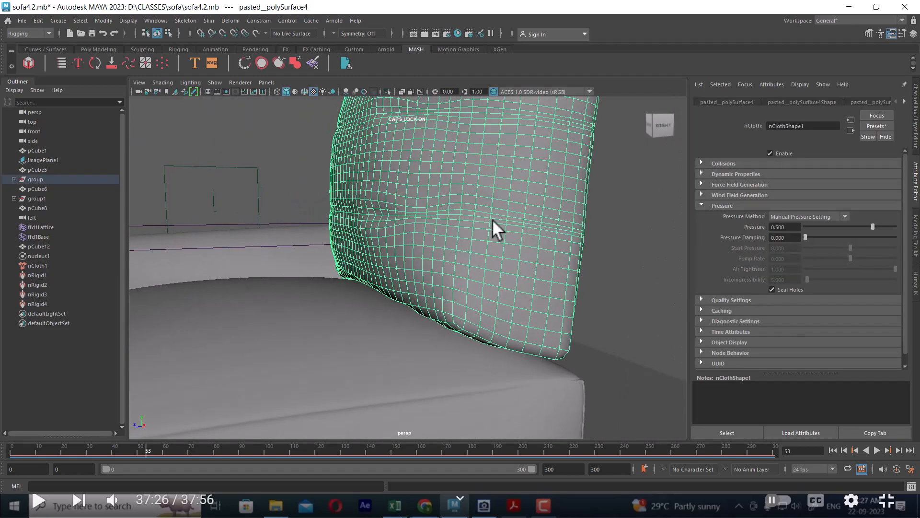
{"action": "left_click_drag", "start_coordinate": [498, 225], "coordinate": [475, 216], "text": "alt"}
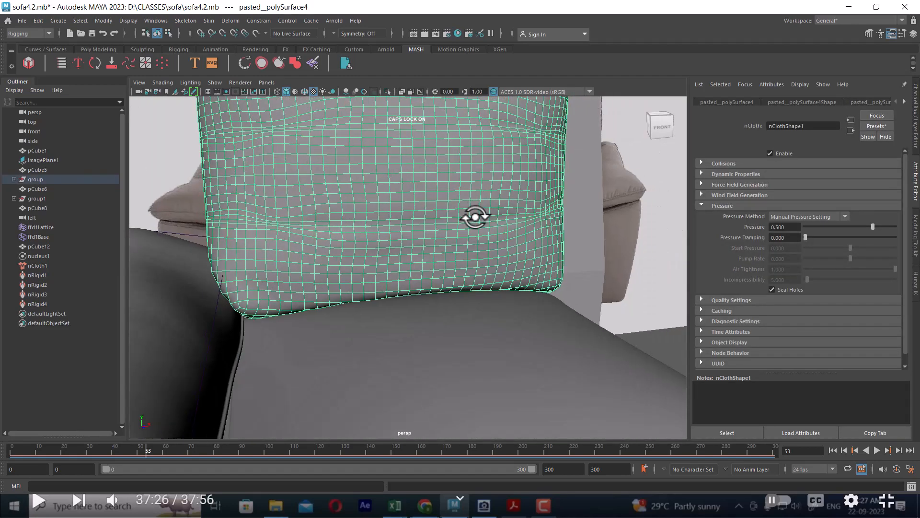
{"action": "right_click_drag", "start_coordinate": [474, 216], "coordinate": [383, 234], "text": "alt"}
{"action": "left_click_drag", "start_coordinate": [382, 234], "coordinate": [389, 266], "text": "alt"}
{"action": "left_click", "coordinate": [579, 288]}
{"action": "right_click_drag", "start_coordinate": [390, 266], "coordinate": [476, 261], "text": "alt"}
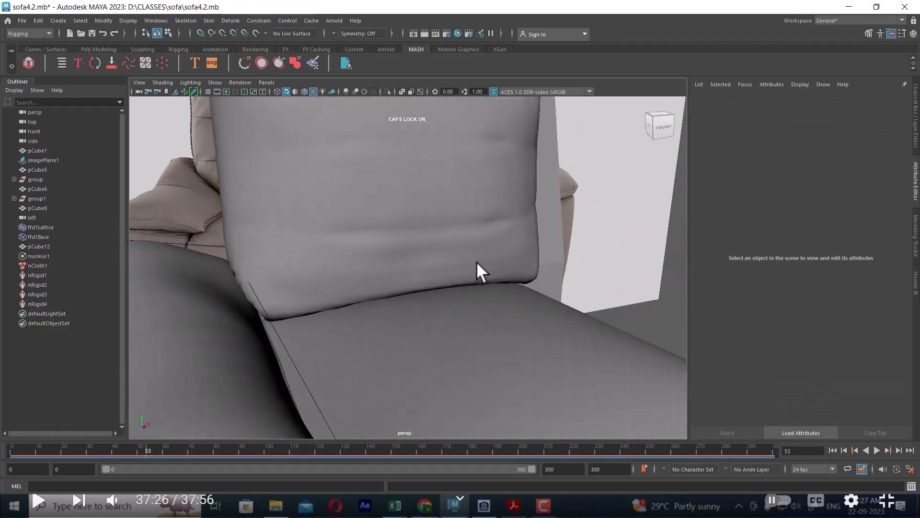
{"action": "left_click_drag", "start_coordinate": [477, 260], "coordinate": [418, 232], "text": "alt"}
{"action": "left_click", "coordinate": [468, 250]}
{"action": "right_click_drag", "start_coordinate": [420, 226], "coordinate": [500, 275], "text": "alt"}
{"action": "left_click_drag", "start_coordinate": [499, 275], "coordinate": [419, 262], "text": "alt"}
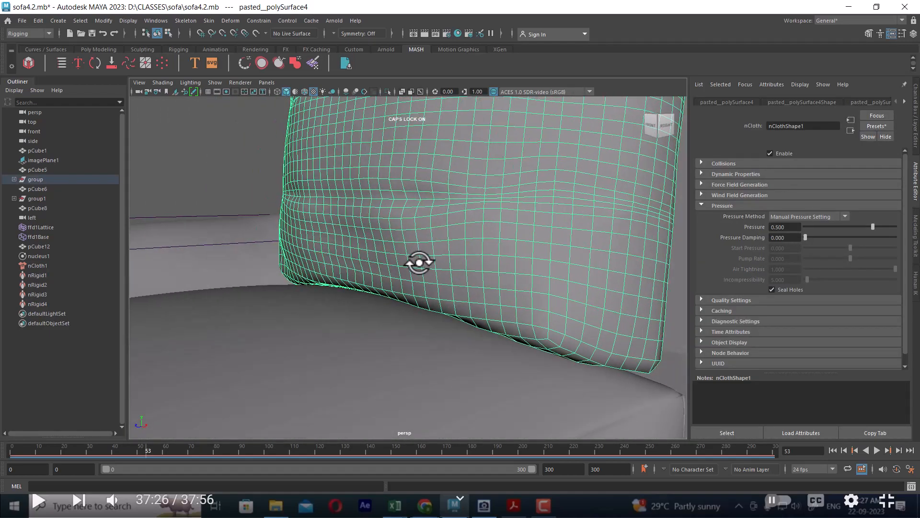
{"action": "right_click_drag", "start_coordinate": [419, 262], "coordinate": [445, 191], "text": "alt"}
{"action": "left_click_drag", "start_coordinate": [445, 191], "coordinate": [477, 202], "text": "alt"}
{"action": "right_click_drag", "start_coordinate": [477, 201], "coordinate": [482, 246], "text": "alt"}
{"action": "left_click_drag", "start_coordinate": [482, 247], "coordinate": [512, 234], "text": "alt"}
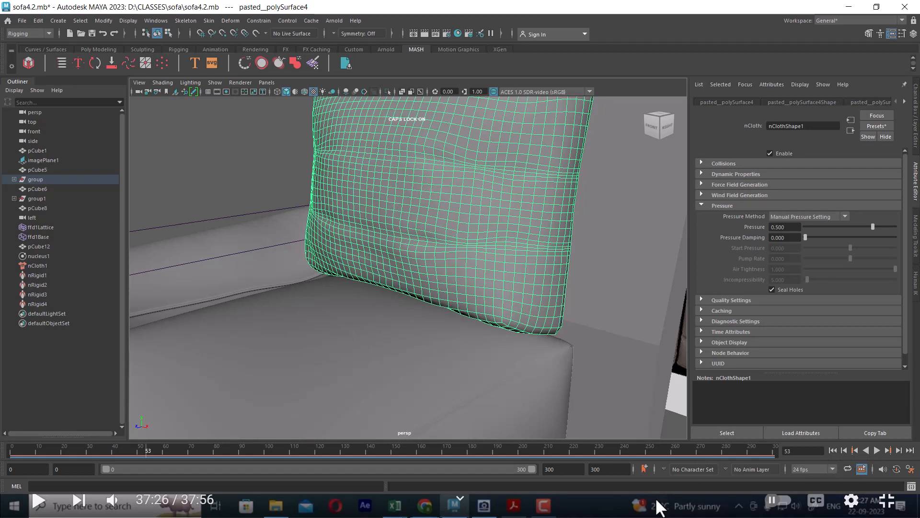
- Return to frame 0 and delete the closely spaced edge loops along the back cushion's upper crease
{"action": "left_click", "coordinate": [833, 449]}
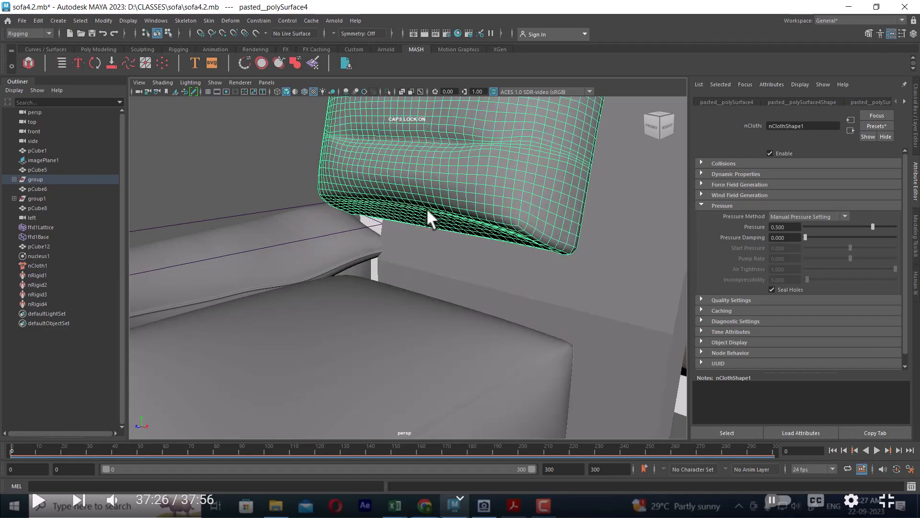
{"action": "left_click_drag", "start_coordinate": [700, 359], "coordinate": [423, 247], "text": "alt"}
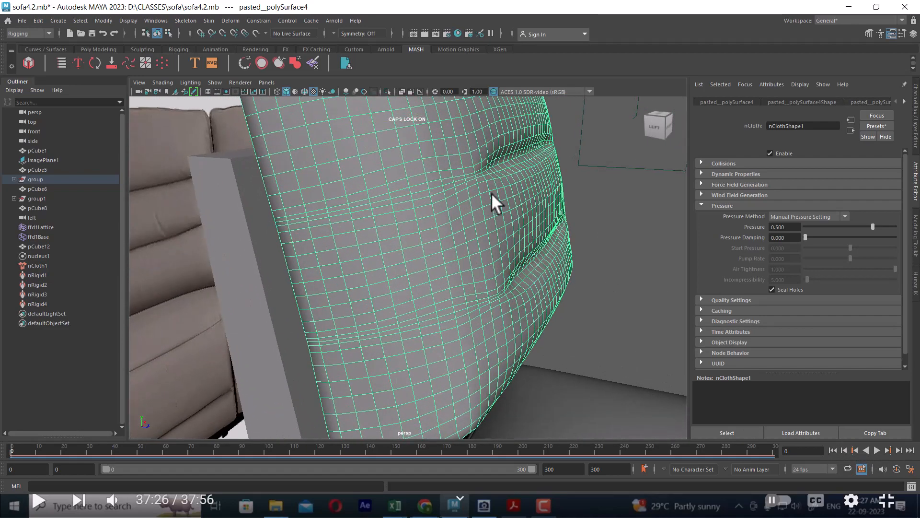
{"action": "right_click_drag", "start_coordinate": [491, 193], "coordinate": [490, 145]}
{"action": "left_click_drag", "start_coordinate": [508, 177], "coordinate": [444, 197], "text": "alt"}
{"action": "scroll", "coordinate": [403, 166], "scroll_direction": "up", "scroll_amount": 2}
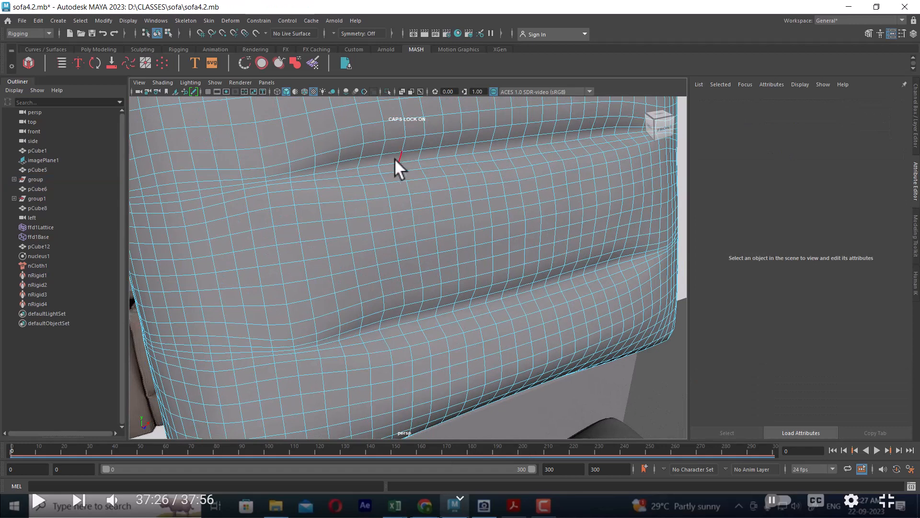
{"action": "double_click", "coordinate": [391, 163]}
{"action": "left_click_drag", "start_coordinate": [396, 174], "coordinate": [454, 173], "text": "alt"}
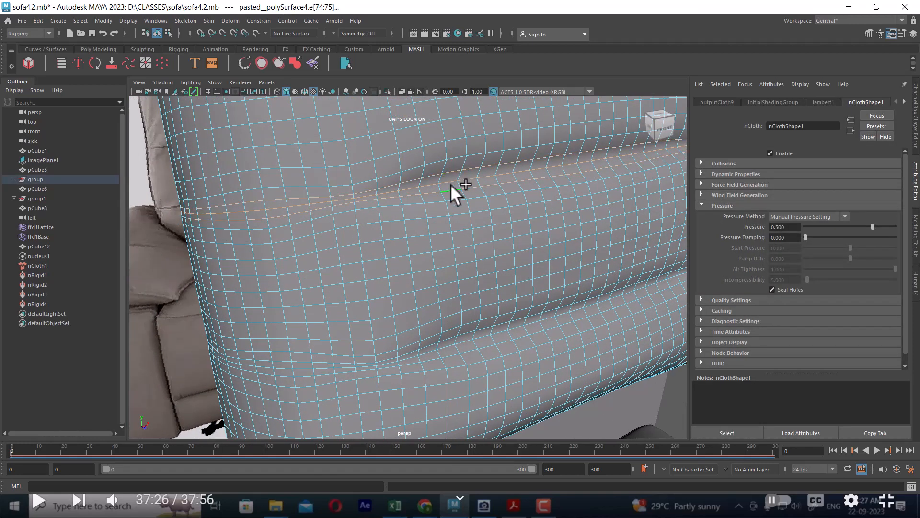
{"action": "right_click_drag", "start_coordinate": [551, 181], "coordinate": [452, 208], "text": "shift"}
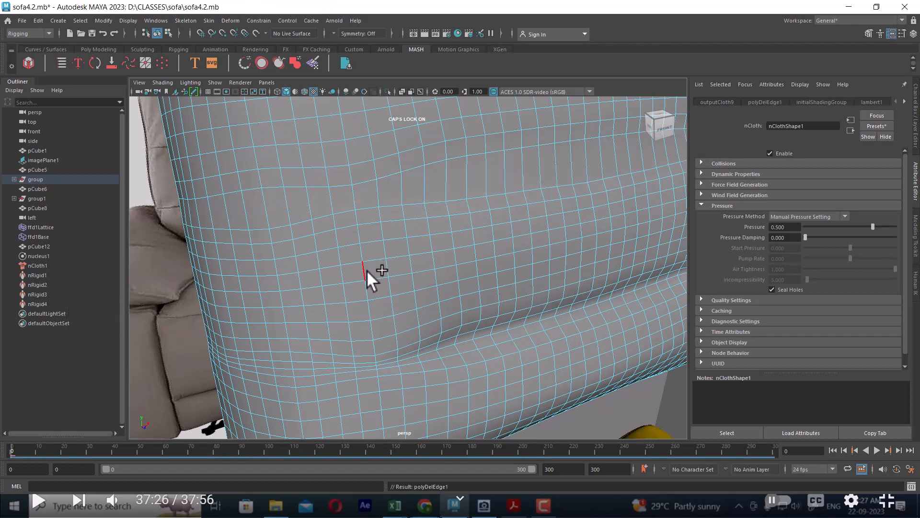
- Delete the closely spaced edge loops along the back cushion's lower crease
{"action": "left_click_drag", "start_coordinate": [448, 386], "coordinate": [437, 339], "text": "alt"}
{"action": "left_click_drag", "start_coordinate": [436, 276], "coordinate": [429, 256], "text": "alt"}
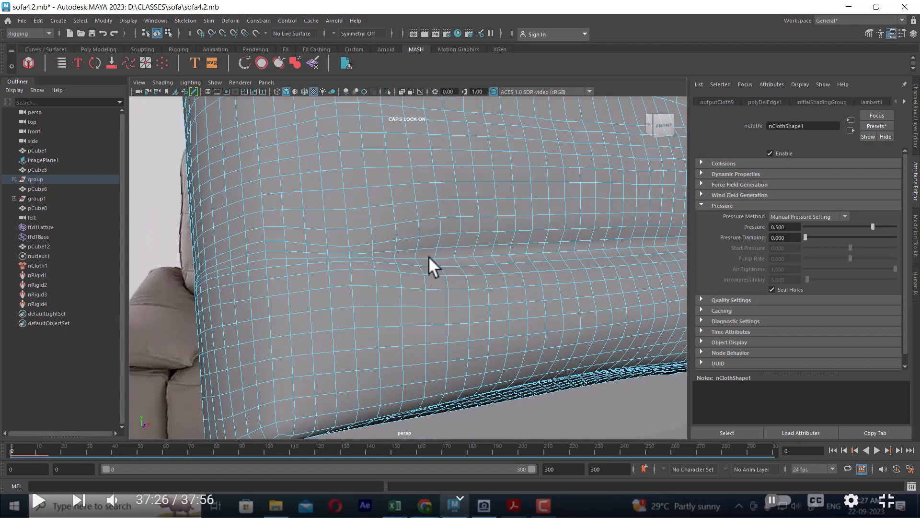
{"action": "double_click", "coordinate": [427, 248]}
{"action": "double_click", "coordinate": [429, 258], "text": "shift"}
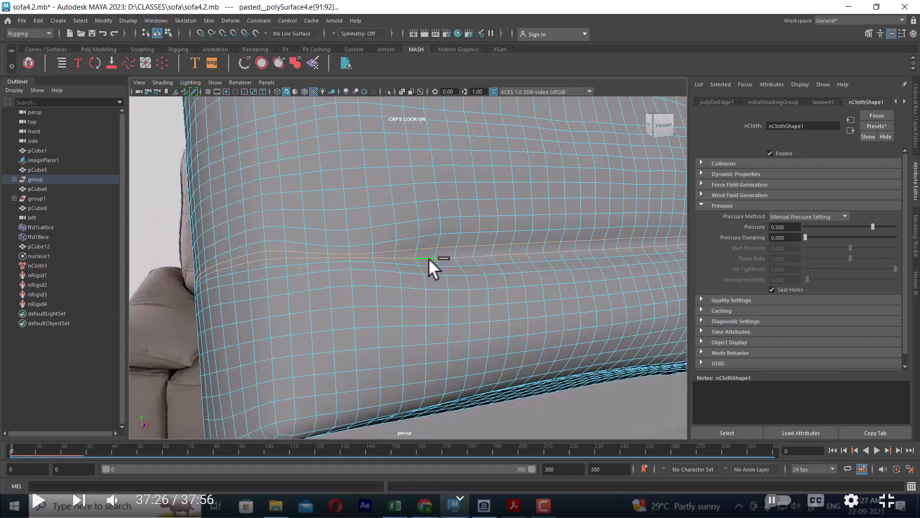
{"action": "right_click_drag", "start_coordinate": [519, 232], "coordinate": [84, 376], "text": "shift"}
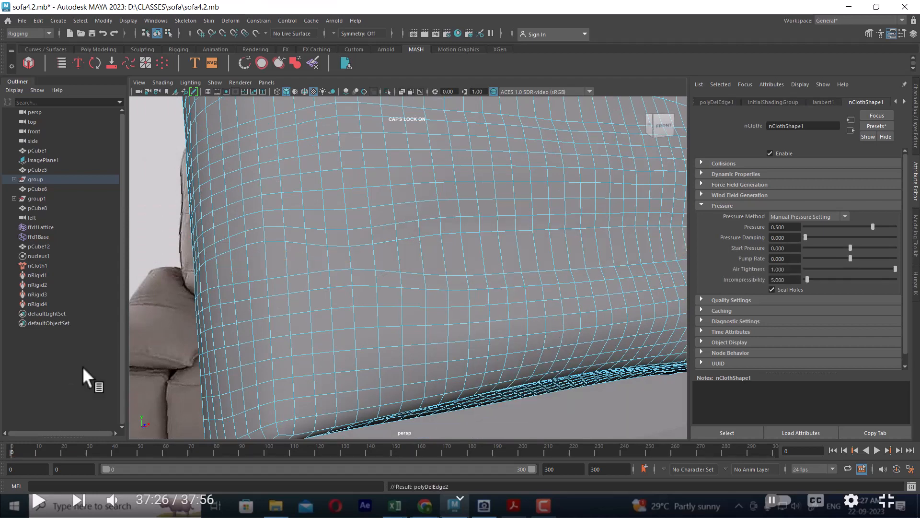
- Return the cushion to object selection and advance the cloth simulation to frame 51
{"action": "right_click_drag", "start_coordinate": [508, 261], "coordinate": [584, 225], "text": "alt"}
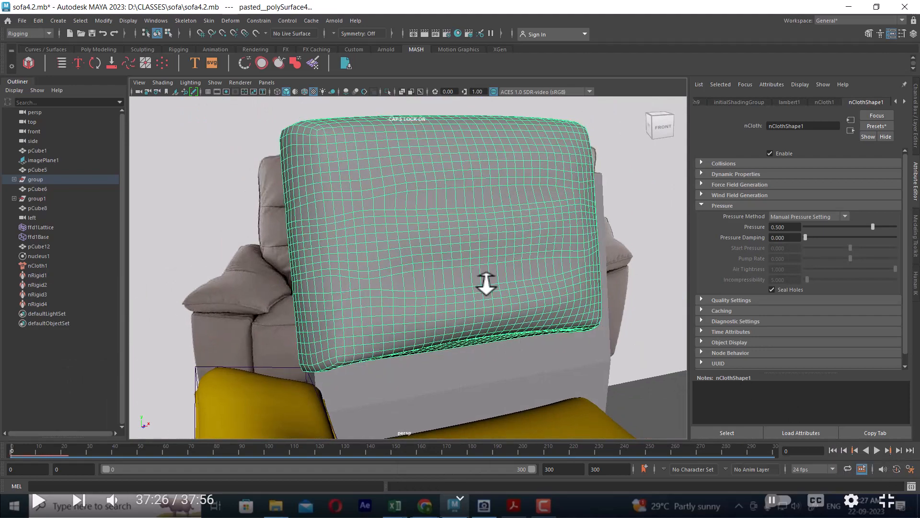
{"action": "left_click_drag", "start_coordinate": [487, 281], "coordinate": [434, 303], "text": "alt"}
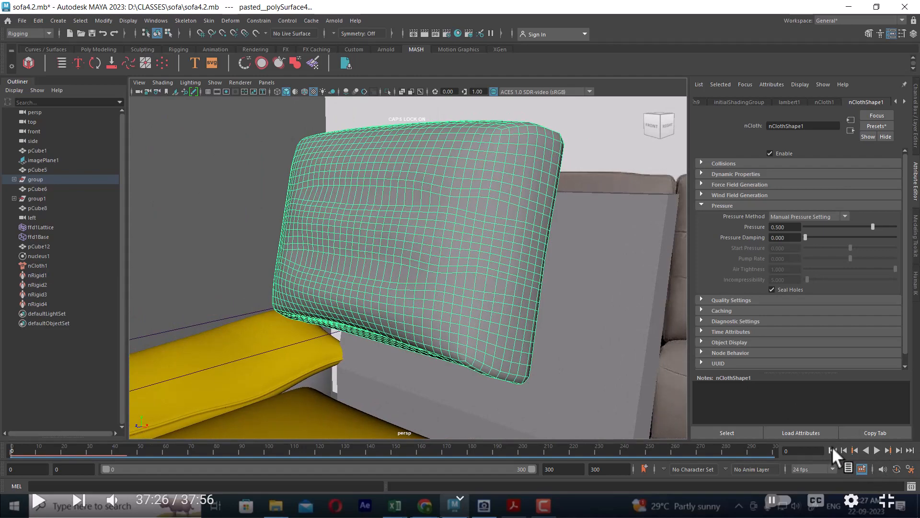
{"action": "left_click_drag", "start_coordinate": [17, 450], "coordinate": [139, 473]}
{"action": "left_click_drag", "start_coordinate": [409, 364], "coordinate": [565, 295], "text": "alt"}
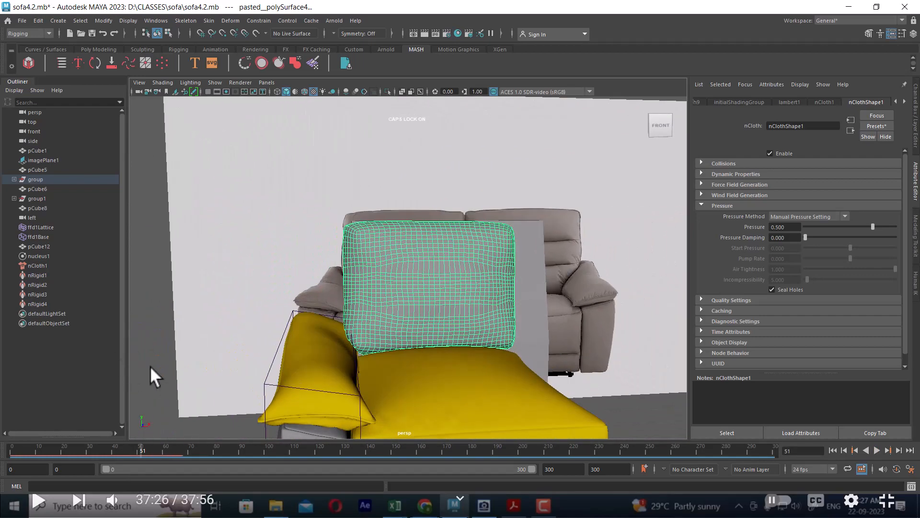
- Examine the simulated back cushion's smoothed surface from the front and both sides, with and without its wireframe
{"action": "left_click", "coordinate": [151, 366]}
{"action": "left_click_drag", "start_coordinate": [489, 359], "coordinate": [542, 368], "text": "alt"}
{"action": "mouse_move", "coordinate": [541, 368]}
{"action": "right_mouse_down", "text": "alt"}
{"action": "mouse_move", "coordinate": [521, 369]}
{"action": "mouse_move", "coordinate": [552, 370]}
{"action": "right_mouse_up", "text": "alt"}
{"action": "left_click_drag", "start_coordinate": [552, 370], "coordinate": [527, 372], "text": "alt"}
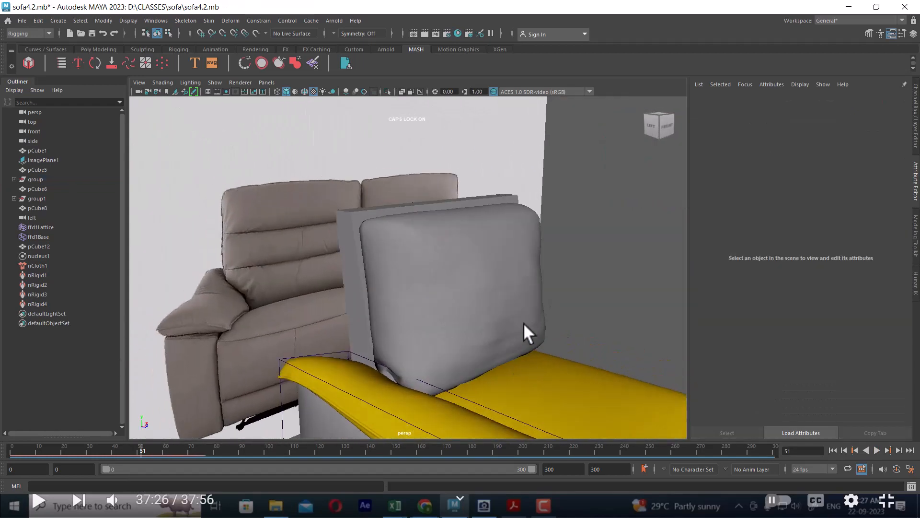
{"action": "left_click_drag", "start_coordinate": [523, 324], "coordinate": [485, 318], "text": "alt"}
{"action": "left_click", "coordinate": [489, 344]}
{"action": "right_click_drag", "start_coordinate": [472, 355], "coordinate": [515, 363], "text": "alt"}
{"action": "left_click_drag", "start_coordinate": [539, 341], "coordinate": [488, 328], "text": "alt"}
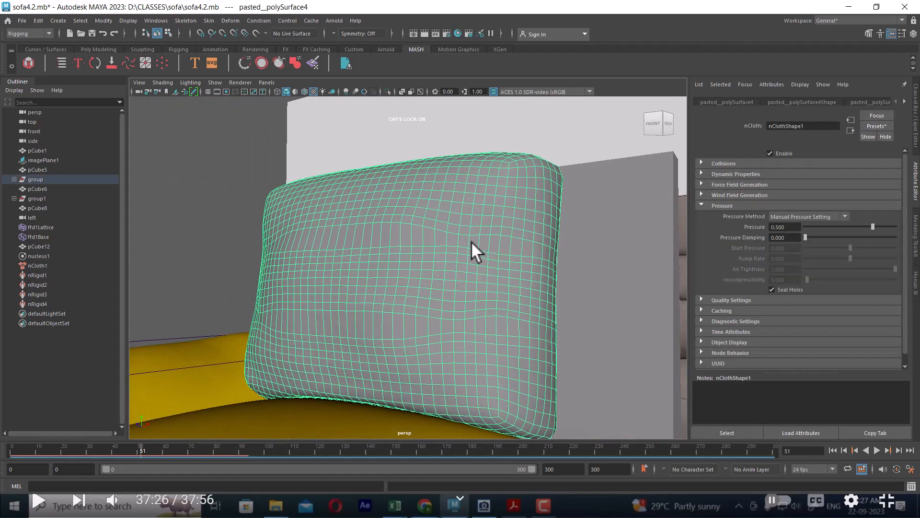
{"action": "left_click_drag", "start_coordinate": [430, 243], "coordinate": [392, 255], "text": "alt"}
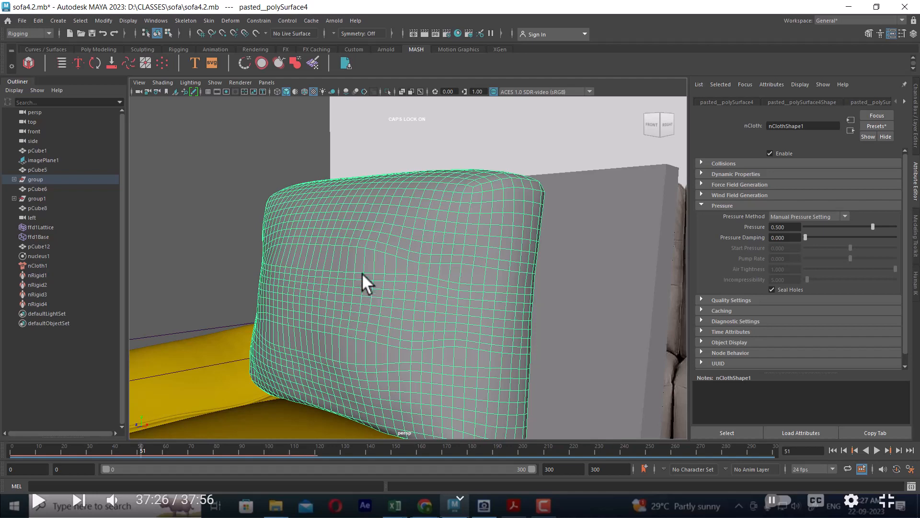
- Show the cushion's edges and inspect the edge flow across its front and sides
{"action": "right_click_drag", "start_coordinate": [410, 283], "coordinate": [418, 132]}
{"action": "mouse_move", "coordinate": [454, 291]}
{"action": "left_mouse_down", "text": "alt"}
{"action": "mouse_move", "coordinate": [435, 289]}
{"action": "mouse_move", "coordinate": [449, 294]}
{"action": "left_mouse_up", "text": "alt"}
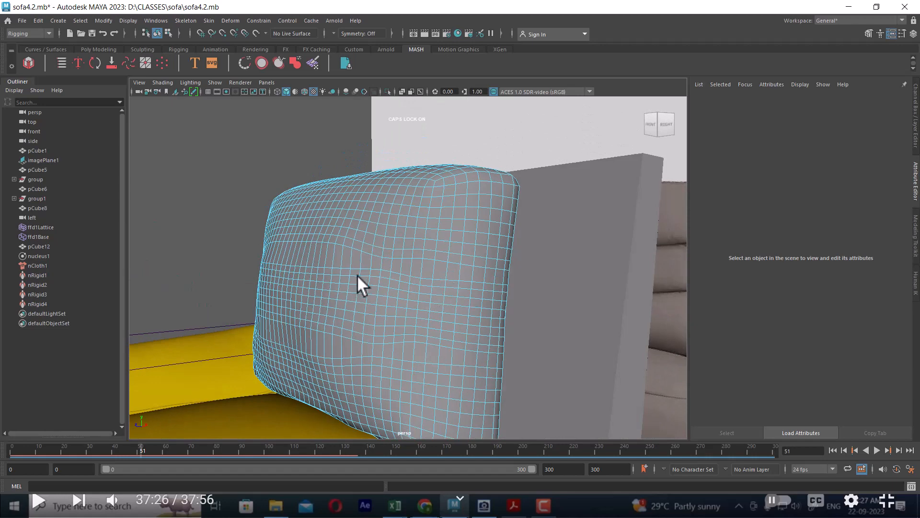
{"action": "left_click_drag", "start_coordinate": [376, 273], "coordinate": [455, 273], "text": "alt"}
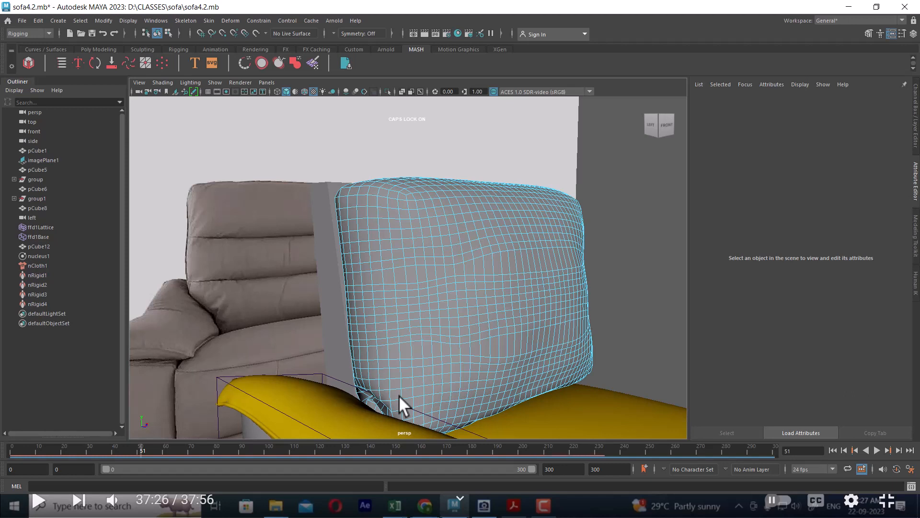
{"action": "left_click_drag", "start_coordinate": [578, 283], "coordinate": [476, 287], "text": "alt"}
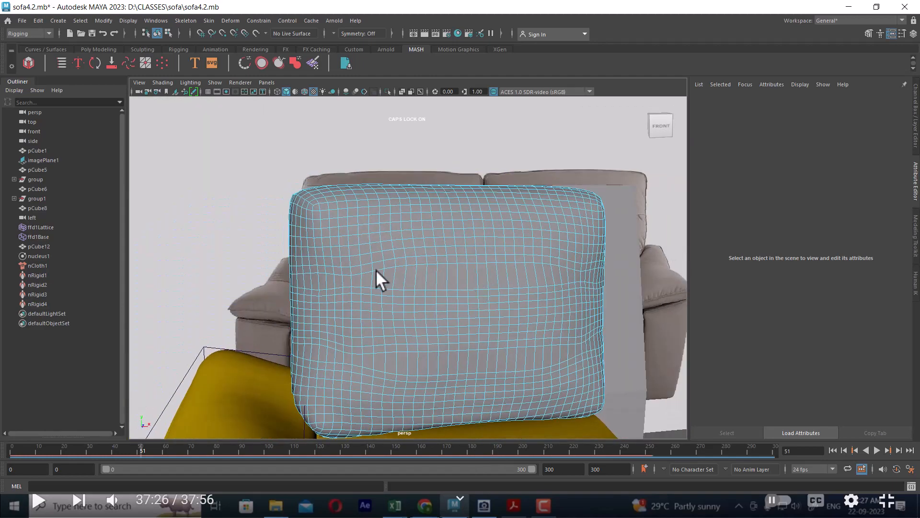
{"action": "left_click_drag", "start_coordinate": [399, 271], "coordinate": [626, 246], "text": "alt"}
{"action": "left_click", "coordinate": [553, 210]}
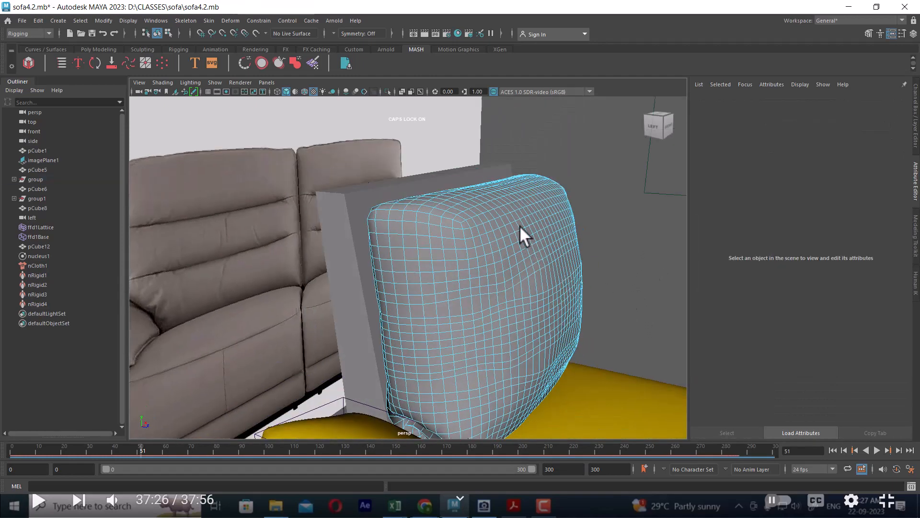
- Switch the cushion back to object selection and check how it rests against the armrest and seat
{"action": "right_click_drag", "start_coordinate": [520, 225], "coordinate": [618, 179]}
{"action": "left_click_drag", "start_coordinate": [578, 267], "coordinate": [602, 308], "text": "alt"}
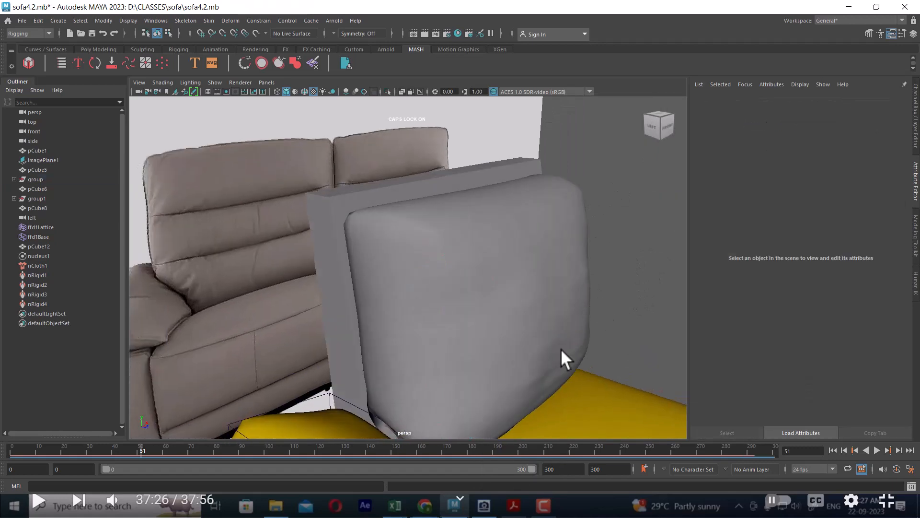
{"action": "left_click", "coordinate": [545, 367]}
{"action": "left_click_drag", "start_coordinate": [545, 368], "coordinate": [499, 298], "text": "alt"}
{"action": "left_click", "coordinate": [478, 290]}
{"action": "middle_click_drag", "start_coordinate": [494, 315], "coordinate": [509, 251], "text": "alt"}
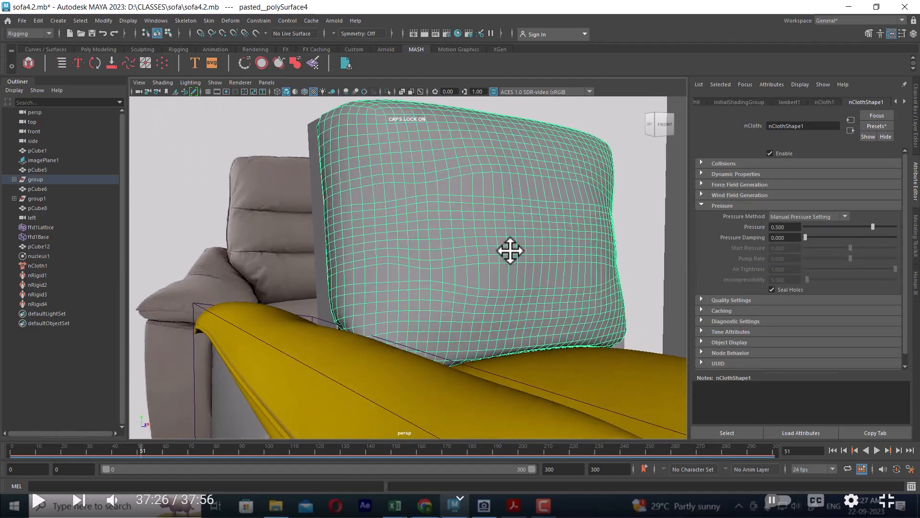
{"action": "right_click_drag", "start_coordinate": [509, 254], "coordinate": [523, 292], "text": "alt"}
{"action": "right_click_drag", "start_coordinate": [546, 218], "coordinate": [544, 192]}
{"action": "left_click", "coordinate": [542, 269]}
{"action": "right_click_drag", "start_coordinate": [606, 247], "coordinate": [408, 214], "text": "ctrl"}
{"action": "left_click_drag", "start_coordinate": [416, 199], "coordinate": [533, 204], "text": "alt"}
{"action": "key", "text": "ctrl+z"}
{"action": "key", "text": "ctrl+z"}
{"action": "right_click_drag", "start_coordinate": [533, 203], "coordinate": [407, 163], "text": "ctrl"}
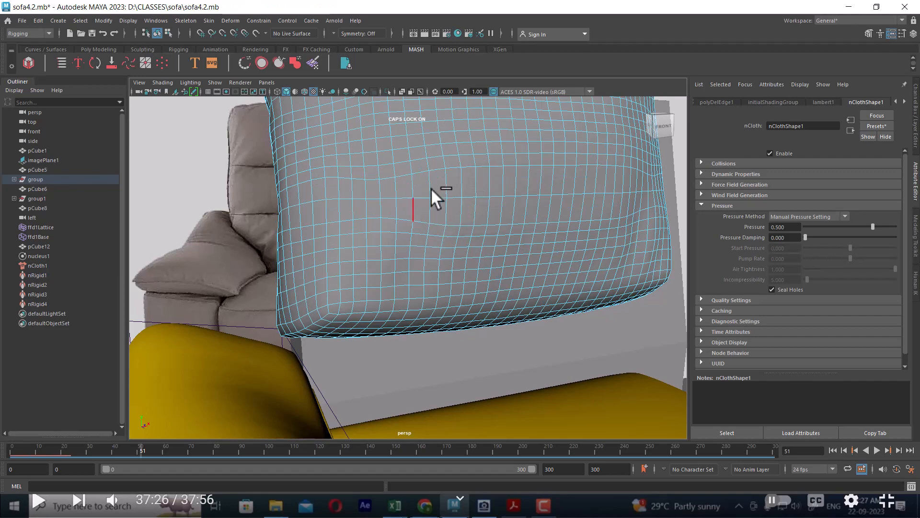
- Inspect the cushion's mesh from several sides, then compare it with its pose at the first frame
{"action": "left_click_drag", "start_coordinate": [435, 211], "coordinate": [419, 265], "text": "alt"}
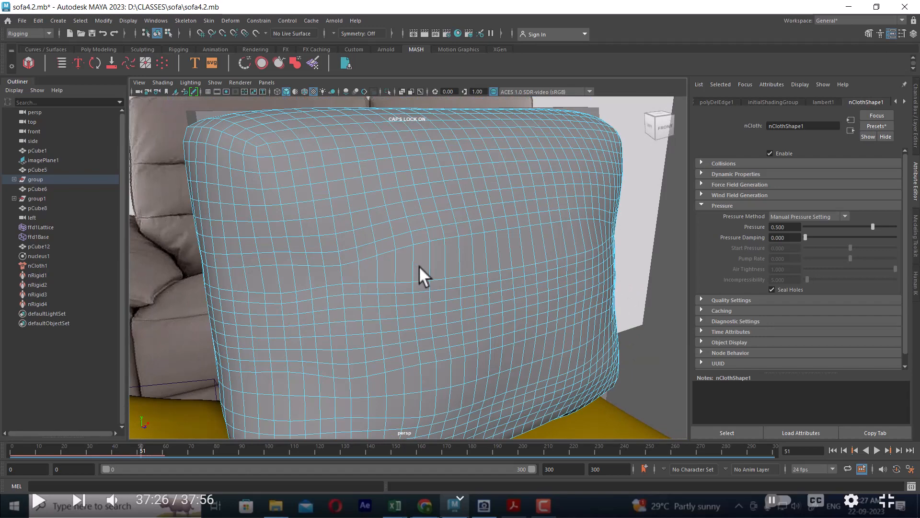
{"action": "left_click_drag", "start_coordinate": [520, 257], "coordinate": [439, 251], "text": "alt"}
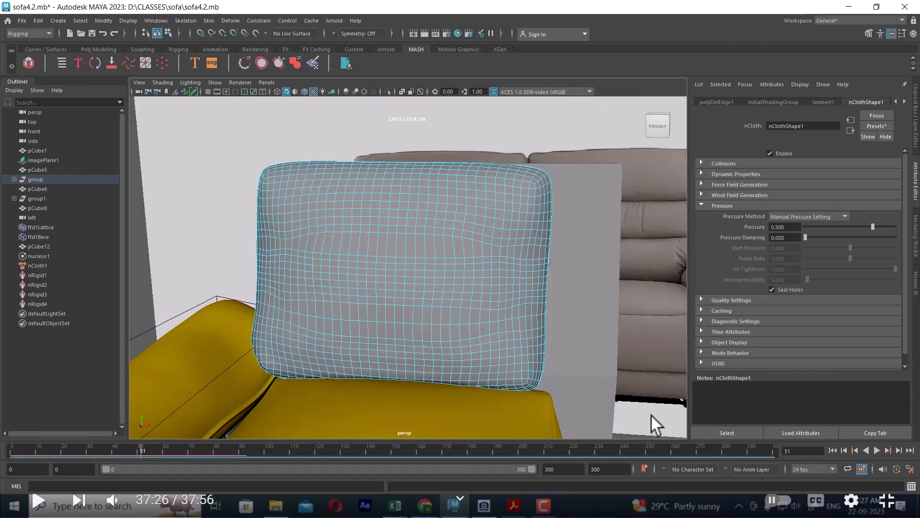
{"action": "left_click_drag", "start_coordinate": [382, 217], "coordinate": [417, 216], "text": "alt"}
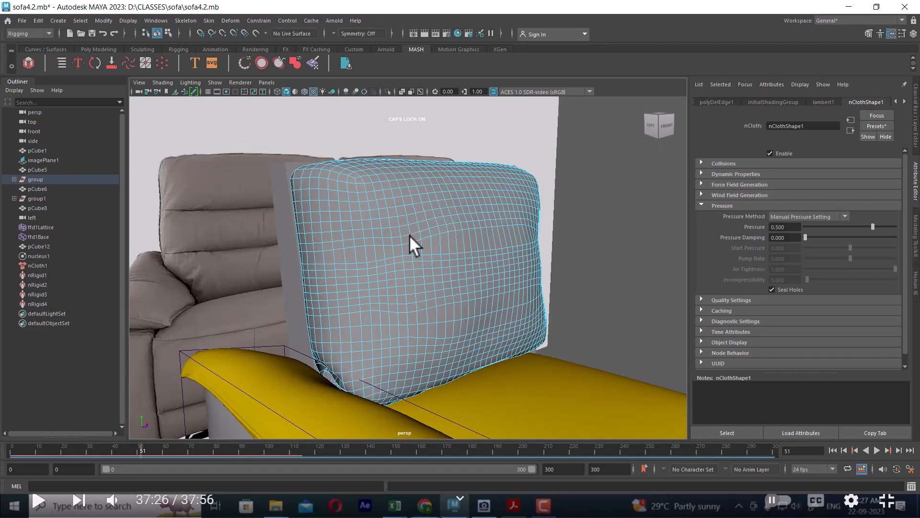
{"action": "left_click", "coordinate": [833, 450]}
{"action": "scroll", "coordinate": [427, 197], "scroll_direction": "up", "scroll_amount": 3}
{"action": "left_click_drag", "start_coordinate": [431, 203], "coordinate": [452, 249], "text": "alt"}
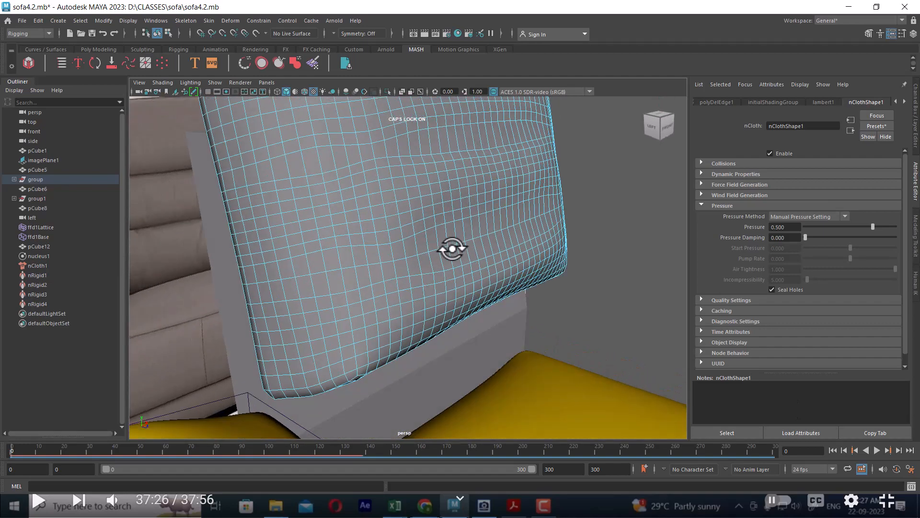
- Undo the recent edge operations on the back cushion and return the timeline to frame 0
{"action": "key", "text": "ctrl+z"}
{"action": "key", "text": "ctrl+z"}
{"action": "key", "text": "ctrl+z"}
{"action": "key", "text": "ctrl+z"}
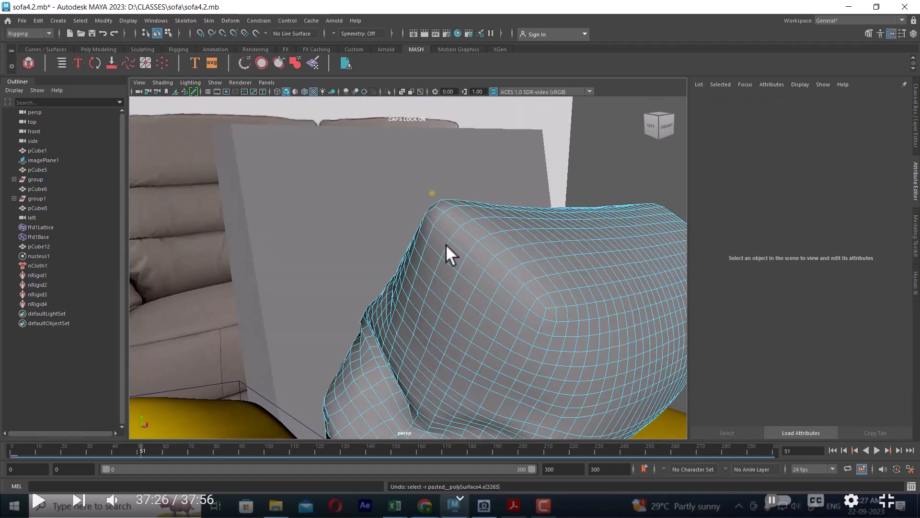
{"action": "left_click_drag", "start_coordinate": [69, 443], "coordinate": [1, 438]}
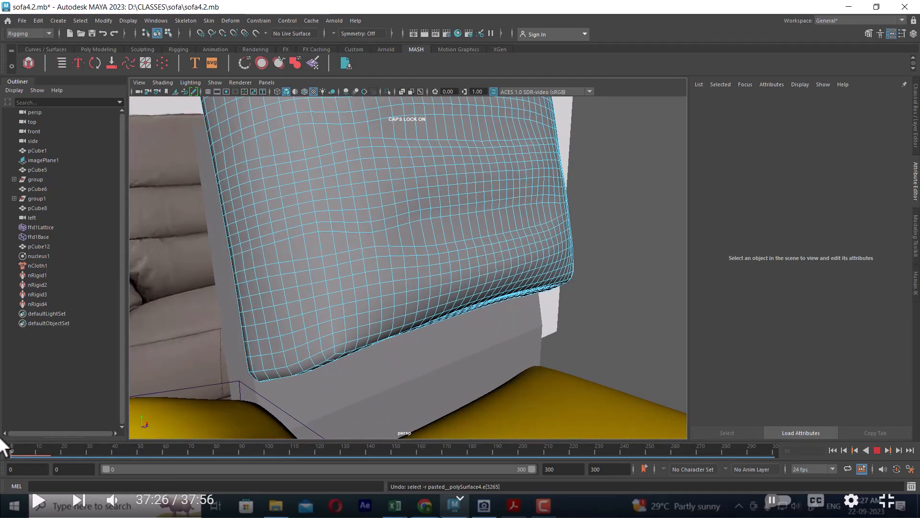
{"action": "scroll", "coordinate": [486, 206], "scroll_direction": "down", "scroll_amount": 3}
{"action": "middle_click_drag", "start_coordinate": [480, 200], "coordinate": [477, 227], "text": "alt"}
{"action": "left_click_drag", "start_coordinate": [477, 227], "coordinate": [382, 250], "text": "alt"}
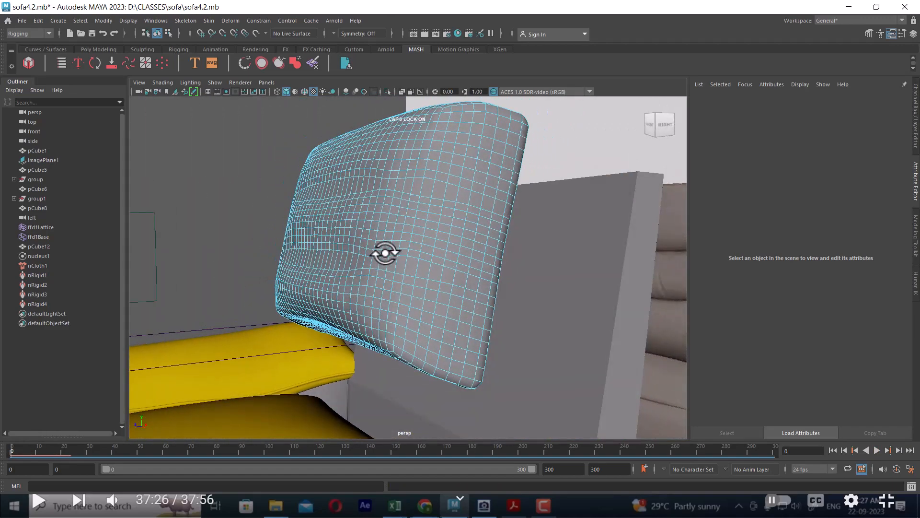
{"action": "scroll", "coordinate": [488, 249], "scroll_direction": "up", "scroll_amount": 4}
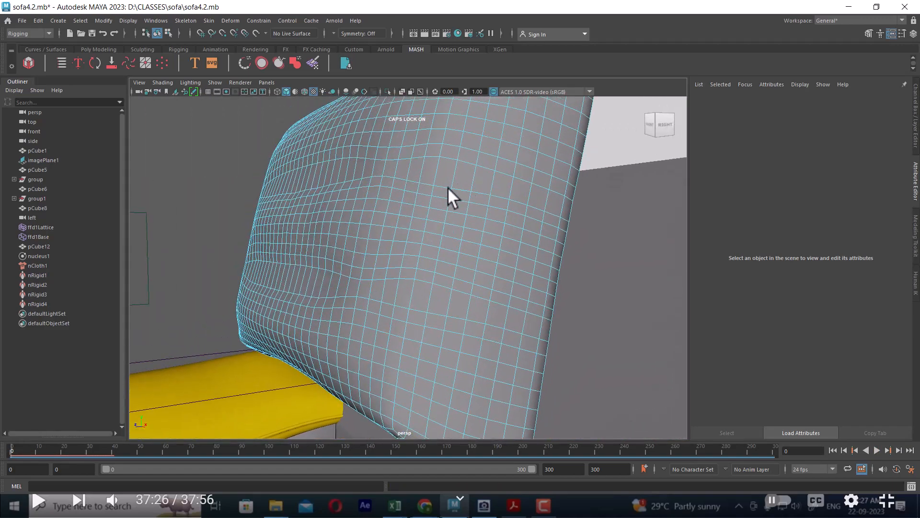
- Collapse one edge ring across the upper front of the back cushion with To Edge Ring and Collapse
{"action": "left_click_drag", "start_coordinate": [448, 187], "coordinate": [536, 239], "text": "alt"}
{"action": "scroll", "coordinate": [474, 255], "scroll_direction": "down", "scroll_amount": 3}
{"action": "middle_click_drag", "start_coordinate": [403, 205], "coordinate": [403, 228], "text": "alt"}
{"action": "left_click_drag", "start_coordinate": [403, 228], "coordinate": [424, 230], "text": "alt"}
{"action": "scroll", "coordinate": [378, 229], "scroll_direction": "up", "scroll_amount": 2}
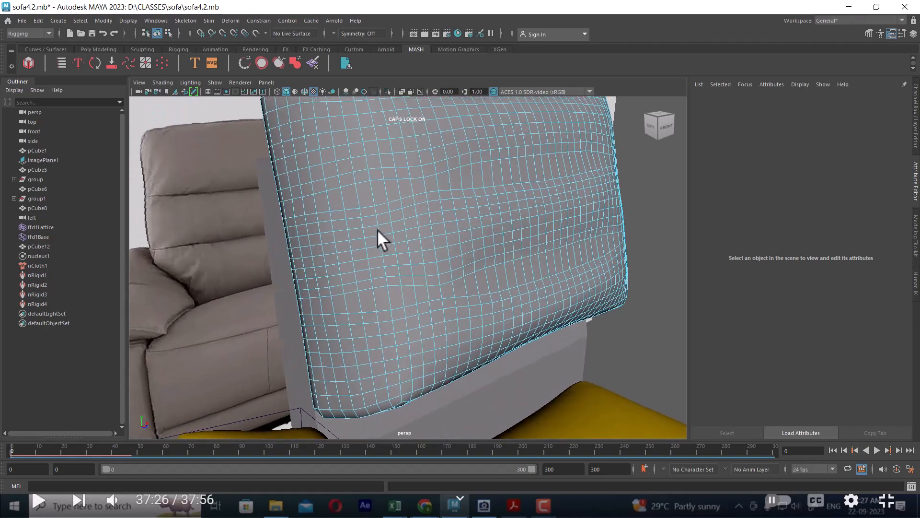
{"action": "left_click_drag", "start_coordinate": [369, 194], "coordinate": [509, 160], "text": "alt"}
{"action": "left_click", "coordinate": [471, 174]}
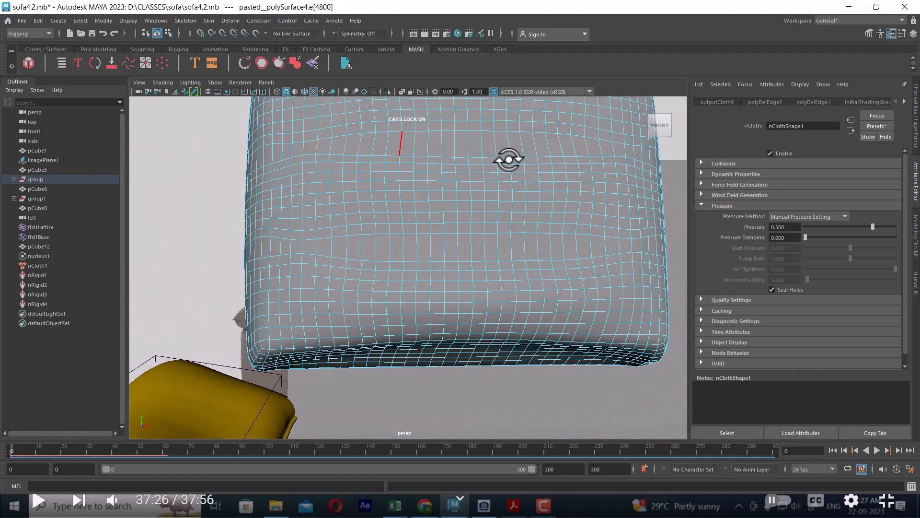
{"action": "right_click_drag", "start_coordinate": [556, 152], "coordinate": [424, 164], "text": "ctrl"}
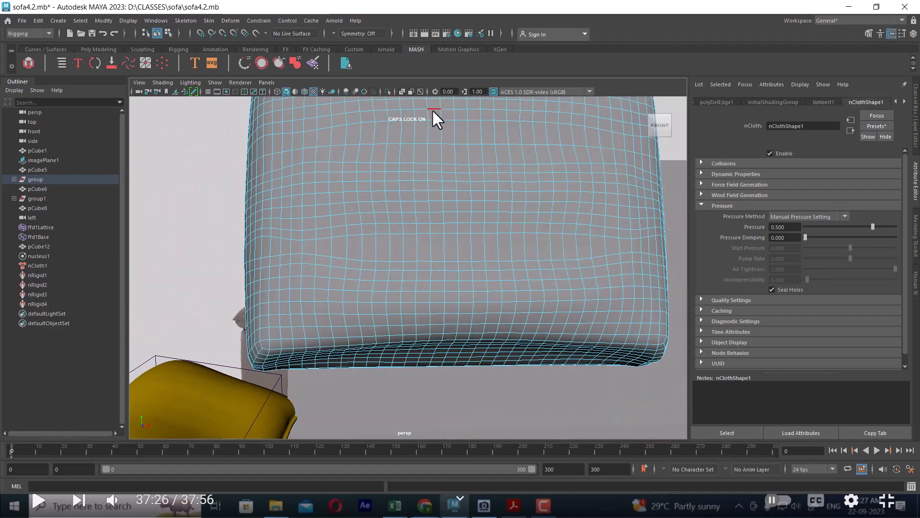
- Collapse a second edge ring on the cushion's front, then return to object mode and deselect the cushion
{"action": "left_click_drag", "start_coordinate": [444, 240], "coordinate": [519, 256], "text": "alt"}
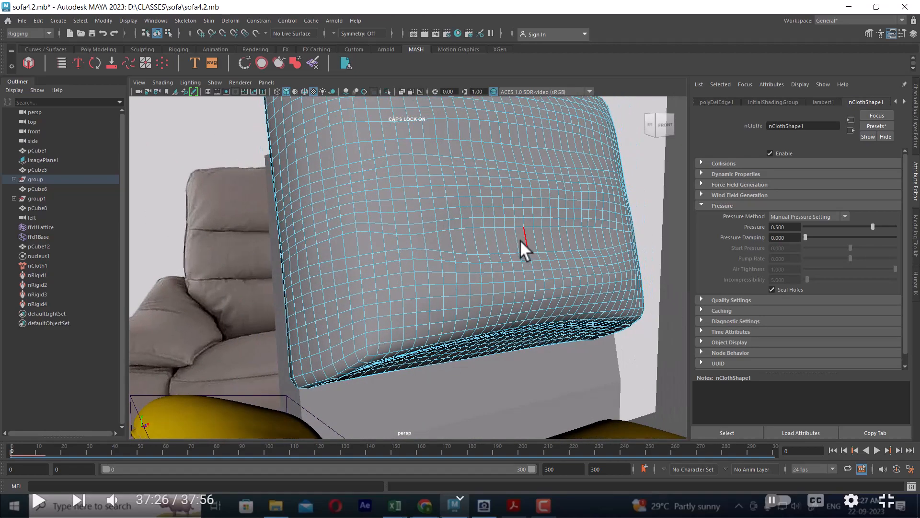
{"action": "left_click", "coordinate": [549, 213]}
{"action": "right_click_drag", "start_coordinate": [551, 212], "coordinate": [378, 206], "text": "ctrl"}
{"action": "left_click_drag", "start_coordinate": [420, 204], "coordinate": [579, 208], "text": "alt"}
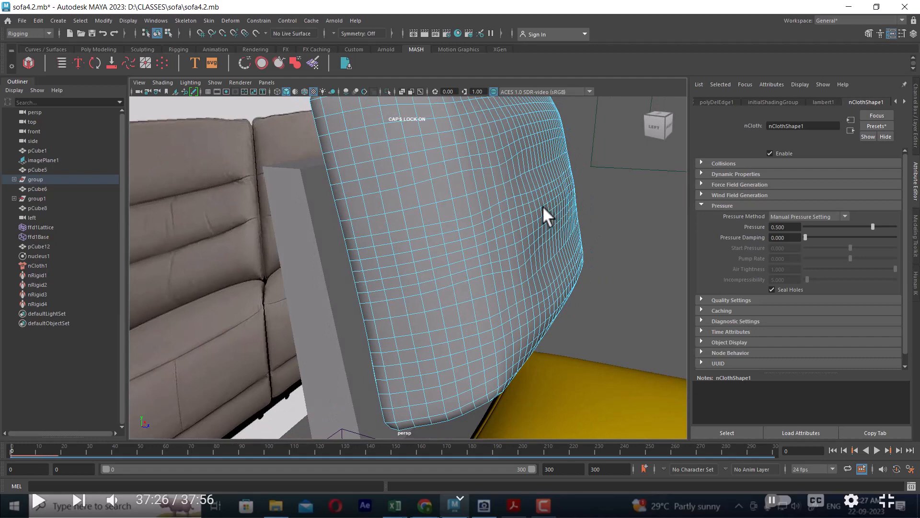
{"action": "right_click_drag", "start_coordinate": [532, 202], "coordinate": [594, 182]}
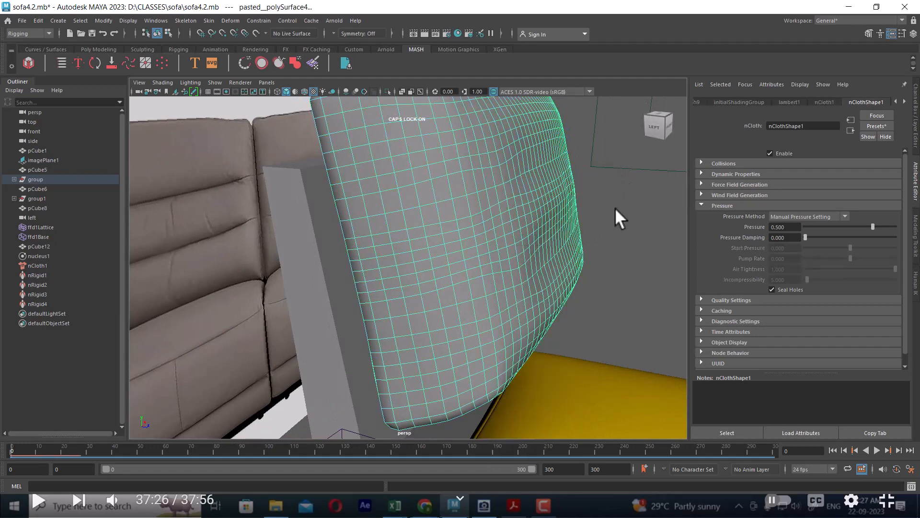
{"action": "left_click", "coordinate": [615, 208]}
- Scrub the simulation in stages to frame 53 and check how the back cushion settles onto the seat
{"action": "left_click_drag", "start_coordinate": [637, 364], "coordinate": [533, 283], "text": "alt"}
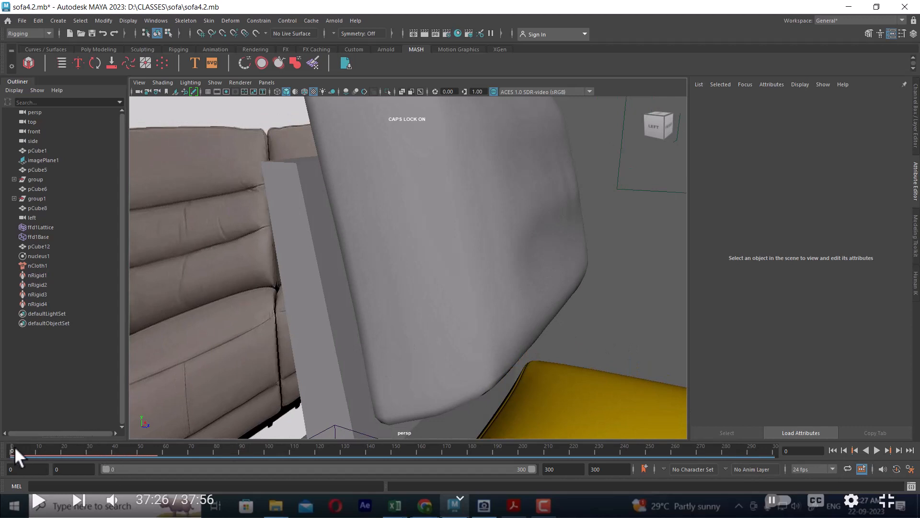
{"action": "left_click_drag", "start_coordinate": [14, 448], "coordinate": [125, 459]}
{"action": "left_click_drag", "start_coordinate": [409, 352], "coordinate": [235, 395], "text": "alt"}
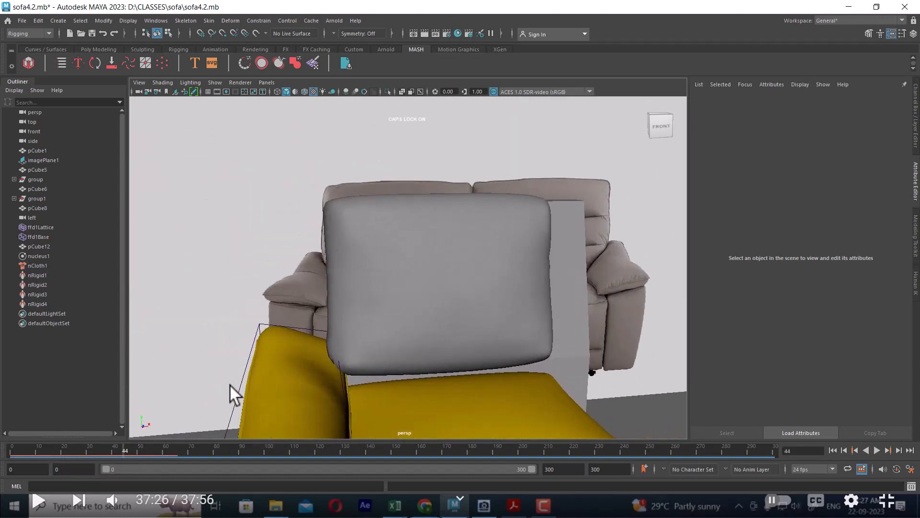
{"action": "left_click_drag", "start_coordinate": [128, 451], "coordinate": [138, 451]}
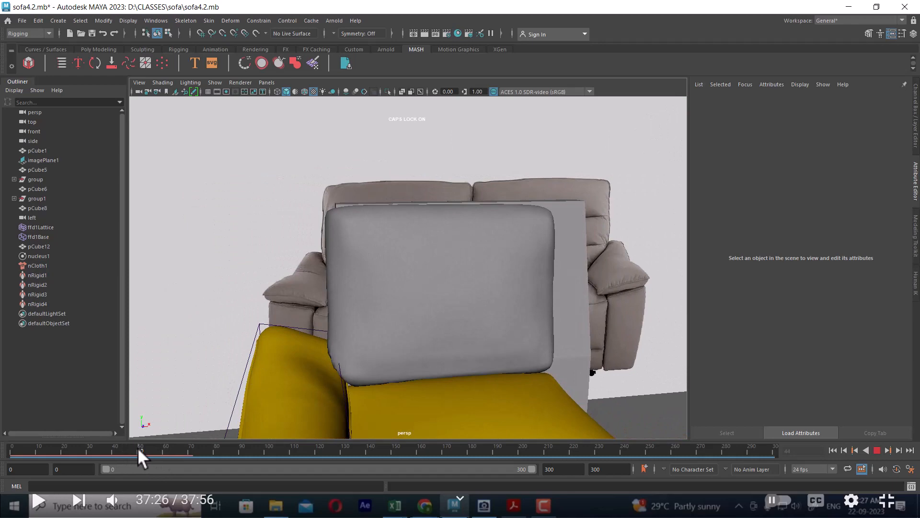
{"action": "mouse_move", "coordinate": [508, 312]}
{"action": "left_mouse_down", "text": "alt"}
{"action": "mouse_move", "coordinate": [574, 315]}
{"action": "mouse_move", "coordinate": [513, 308]}
{"action": "left_mouse_up", "text": "alt"}
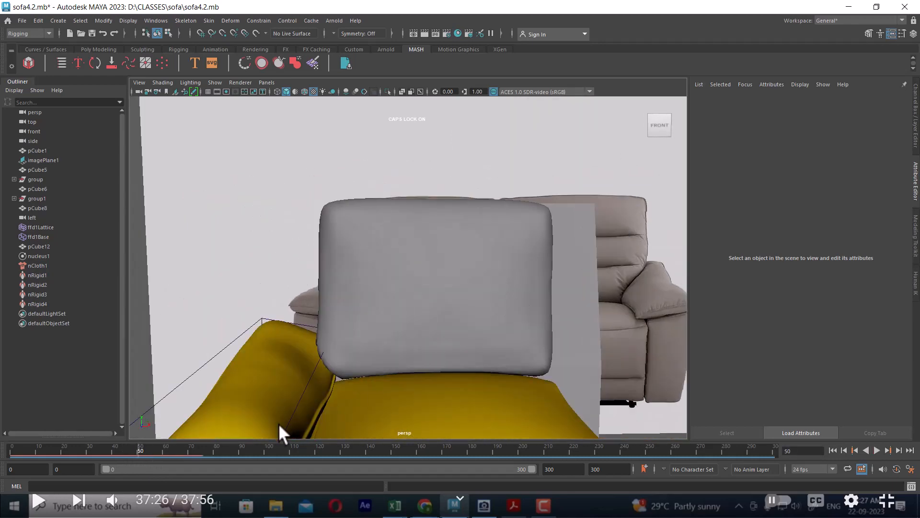
{"action": "key", "text": "alt+v"}
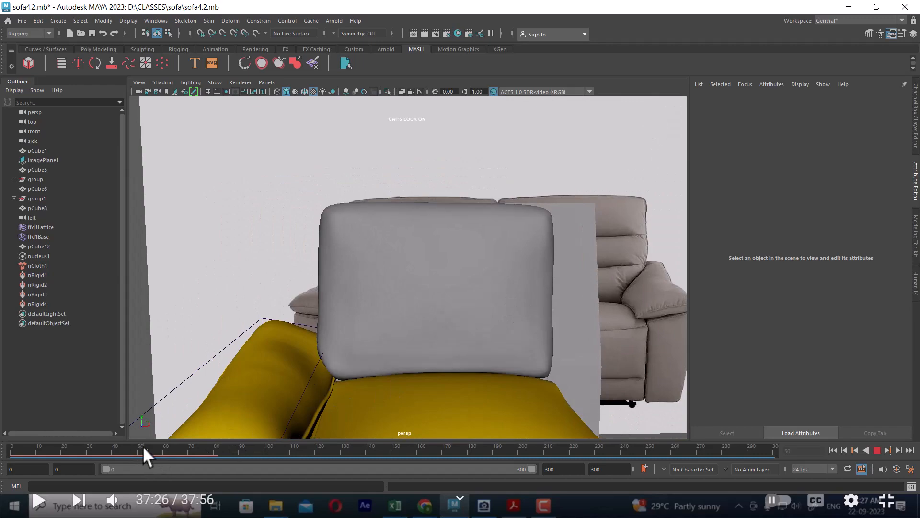
{"action": "left_click", "coordinate": [144, 447]}
- Select the back cushion and inspect its simulated mesh from the side and front
{"action": "left_click", "coordinate": [448, 269]}
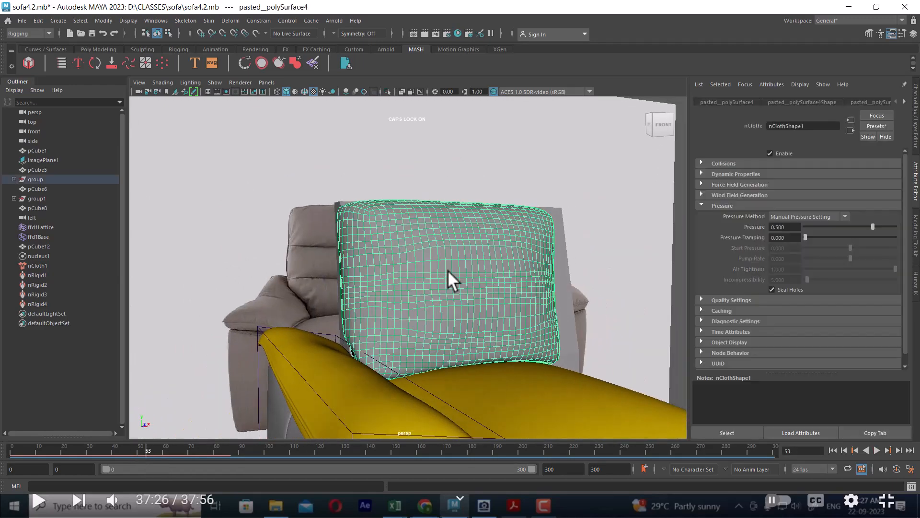
{"action": "right_click_drag", "start_coordinate": [448, 269], "coordinate": [525, 304], "text": "alt"}
{"action": "left_click_drag", "start_coordinate": [464, 269], "coordinate": [513, 266], "text": "alt"}
{"action": "mouse_move", "coordinate": [513, 266]}
{"action": "right_mouse_down", "text": "alt"}
{"action": "mouse_move", "coordinate": [499, 252]}
{"action": "mouse_move", "coordinate": [522, 270]}
{"action": "right_mouse_up", "text": "alt"}
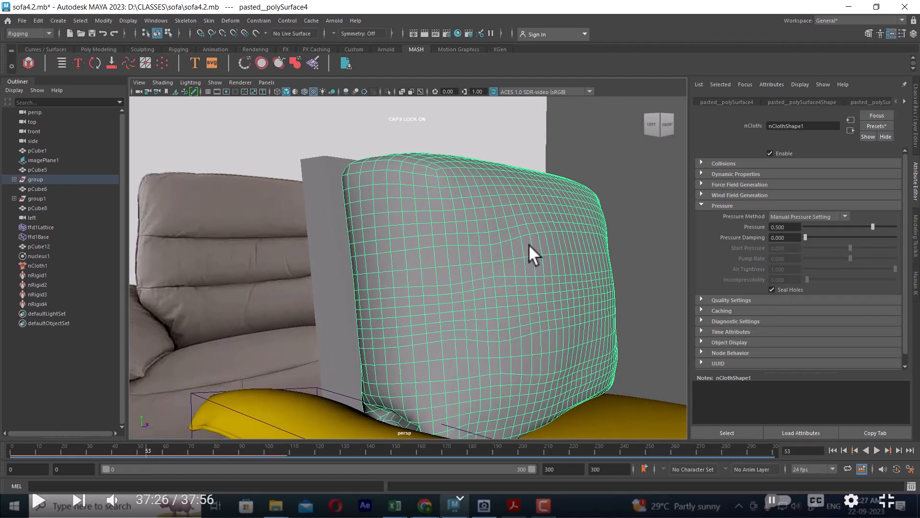
{"action": "key", "text": "w"}
{"action": "right_click_drag", "start_coordinate": [495, 313], "coordinate": [514, 266], "text": "alt"}
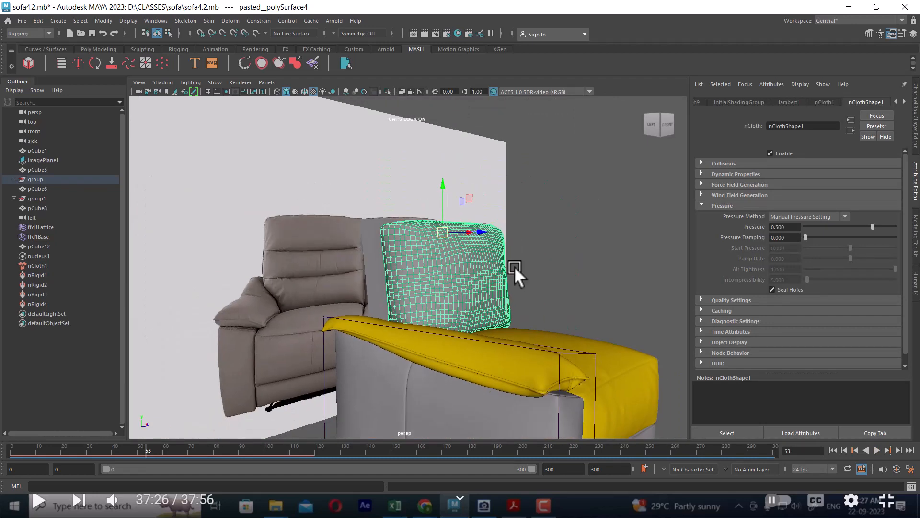
{"action": "left_click_drag", "start_coordinate": [514, 266], "coordinate": [451, 278], "text": "alt"}
- Copy the selected back cushion and paste a duplicate of it into the scene
{"action": "left_click", "coordinate": [660, 370]}
{"action": "left_click", "coordinate": [469, 293]}
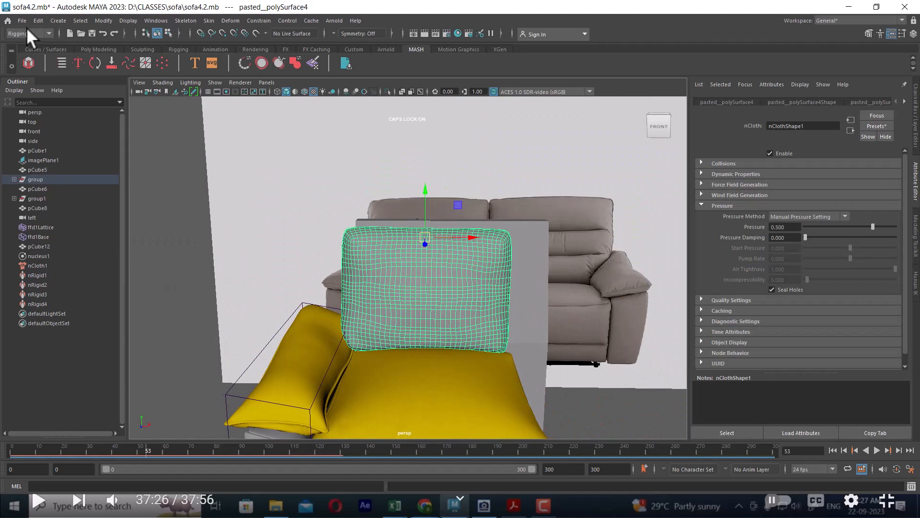
{"action": "left_click", "coordinate": [38, 20]}
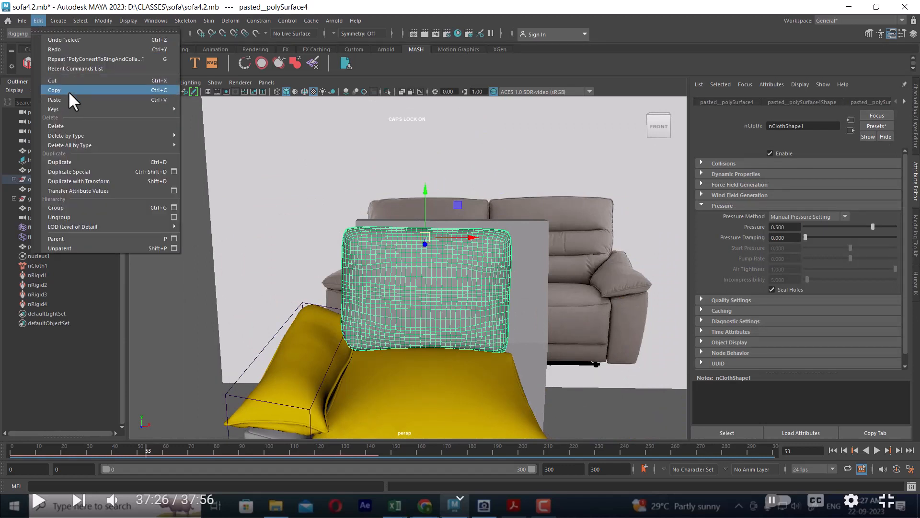
{"action": "left_click", "coordinate": [68, 91]}
{"action": "left_click", "coordinate": [39, 20]}
{"action": "left_click", "coordinate": [78, 98]}
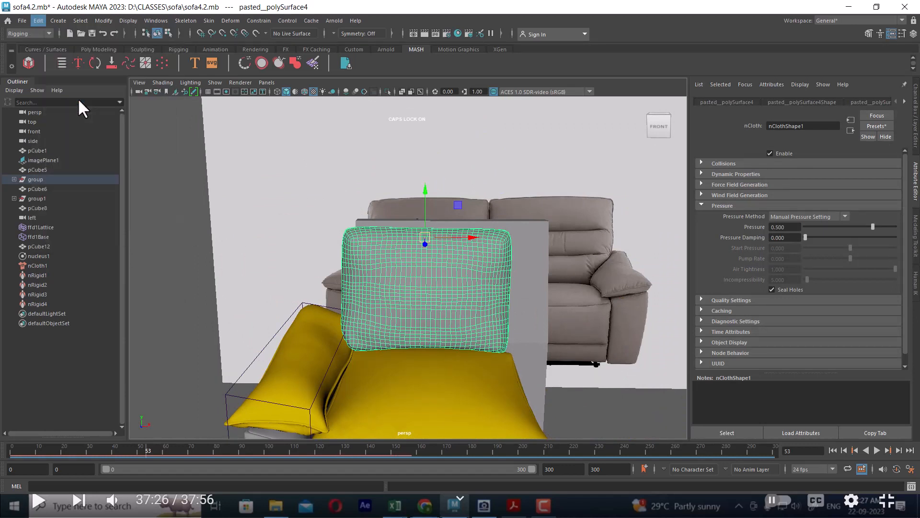
{"action": "left_click_drag", "start_coordinate": [433, 295], "coordinate": [593, 298], "text": "alt"}
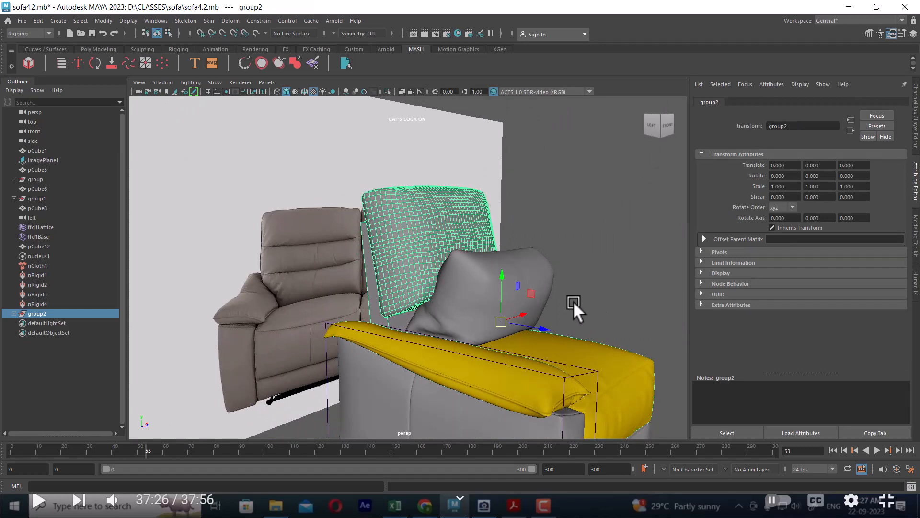
- Replay the cushion simulation from frame 0, then scrub the timeline to frame 55
{"action": "left_click_drag", "start_coordinate": [124, 454], "coordinate": [1, 445]}
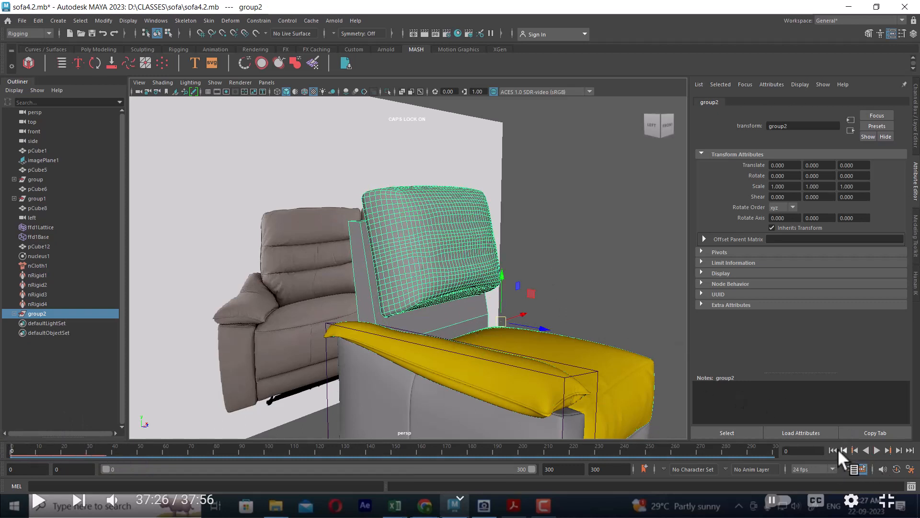
{"action": "left_click", "coordinate": [877, 450]}
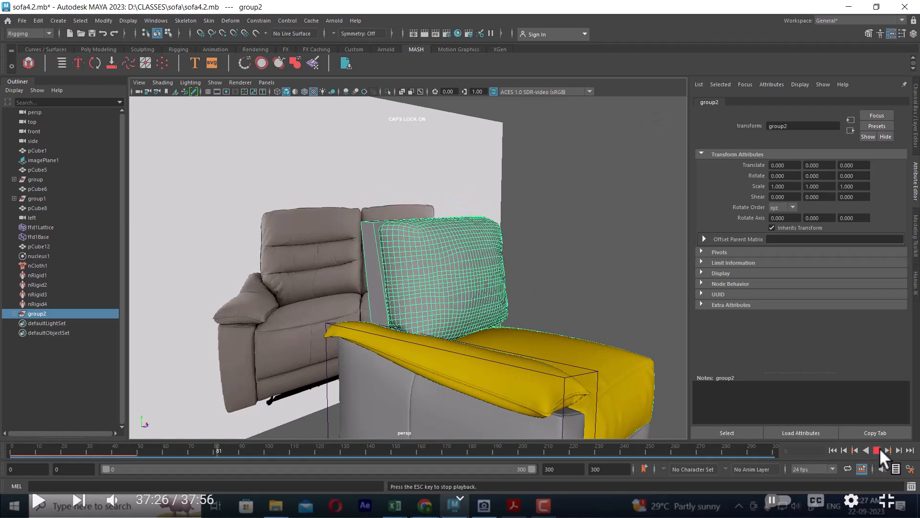
{"action": "left_click", "coordinate": [879, 450]}
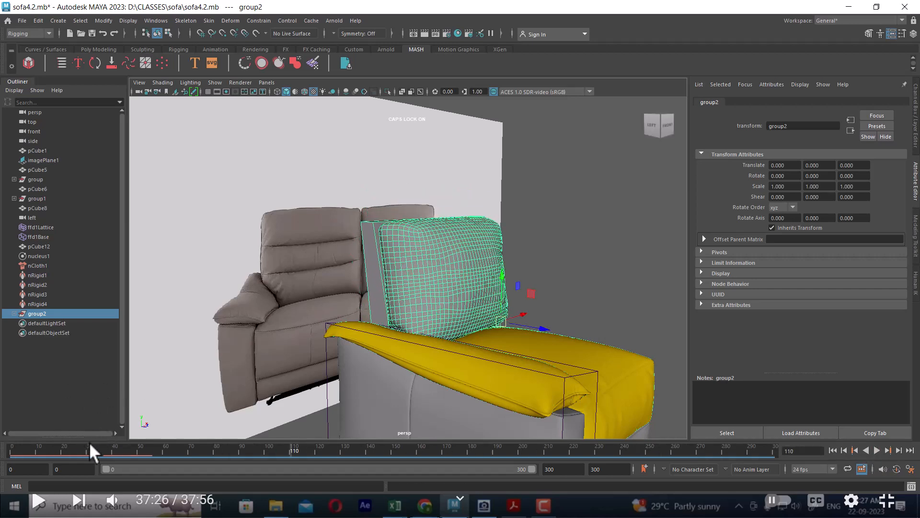
{"action": "left_click_drag", "start_coordinate": [89, 442], "coordinate": [150, 458]}
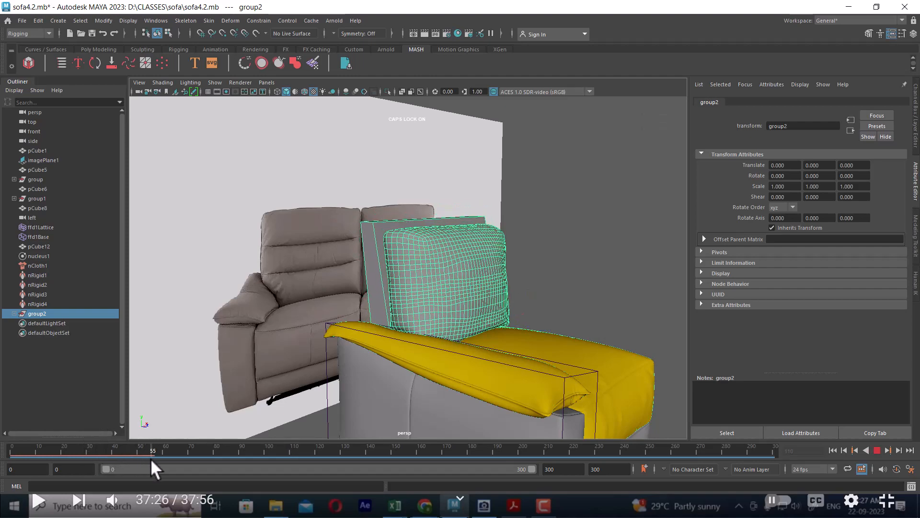
- Select the original back cushion and delete its construction history, keeping the Delete by Type options open
{"action": "left_click_drag", "start_coordinate": [459, 290], "coordinate": [469, 311], "text": "alt"}
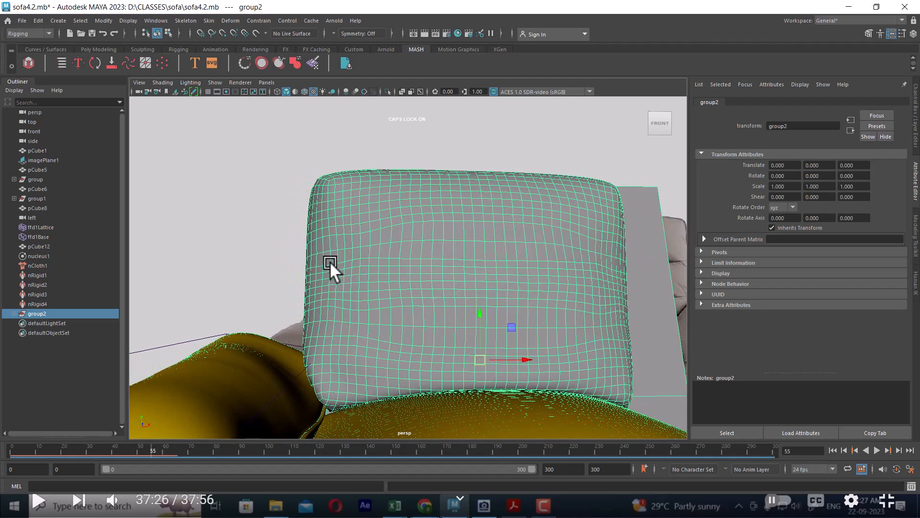
{"action": "left_click", "coordinate": [330, 263]}
{"action": "left_click", "coordinate": [37, 19]}
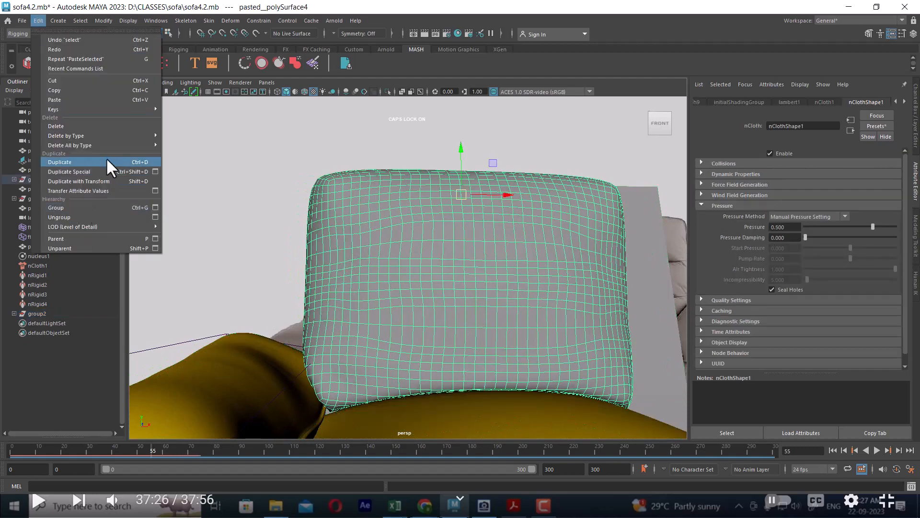
{"action": "mouse_move", "coordinate": [135, 136]}
{"action": "left_click", "coordinate": [200, 125]}
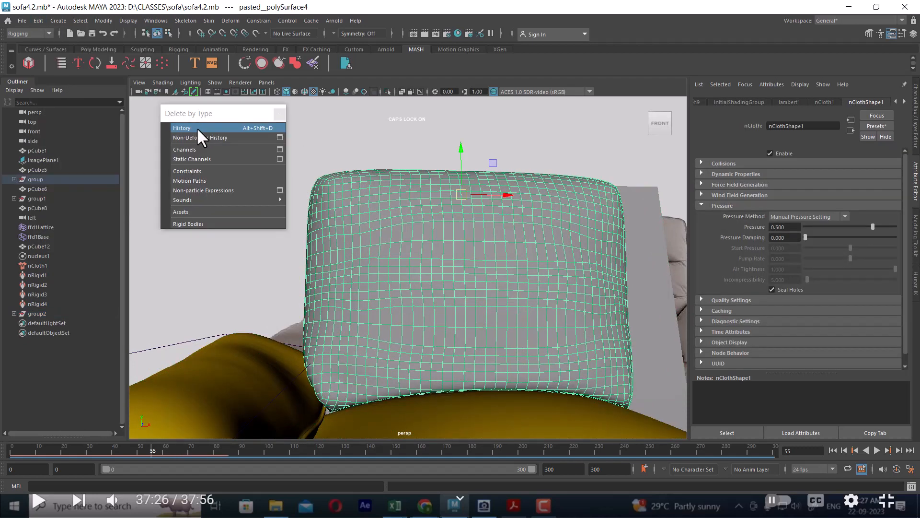
- Select the pasted duplicate of the back cushion and hide it
{"action": "left_click_drag", "start_coordinate": [519, 286], "coordinate": [462, 295], "text": "alt"}
{"action": "left_click", "coordinate": [597, 257]}
{"action": "left_click", "coordinate": [520, 300]}
{"action": "key", "text": "ctrl+h"}
- Delete rigid bodies by type from the original back cushion and reselect the cushion
{"action": "left_click", "coordinate": [482, 302]}
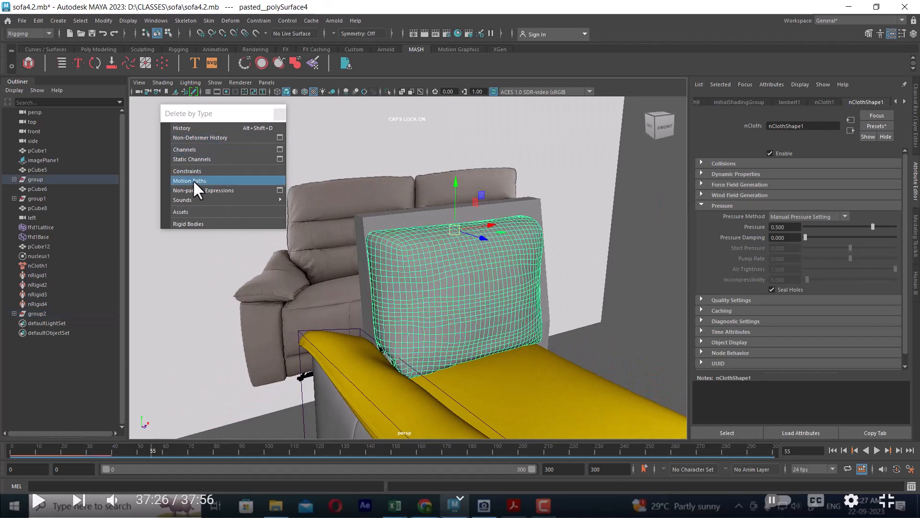
{"action": "left_click", "coordinate": [195, 223]}
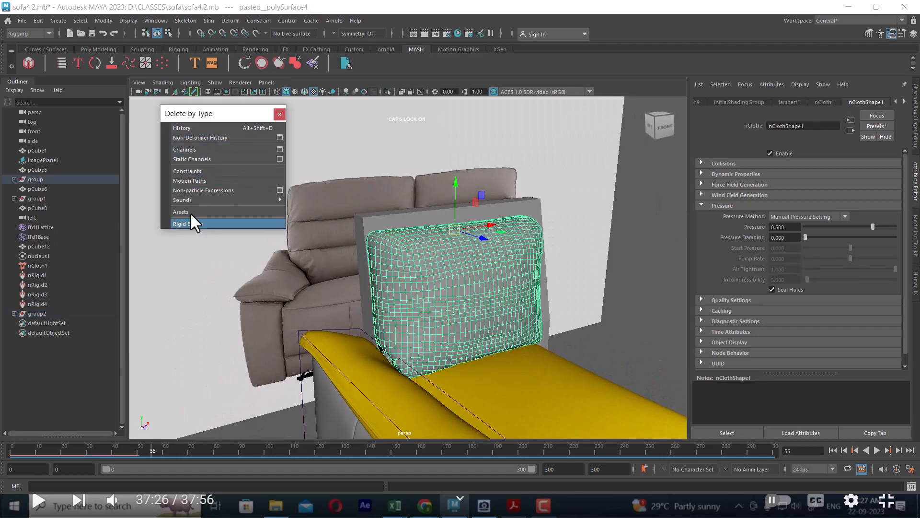
{"action": "left_click", "coordinate": [307, 266]}
{"action": "left_click", "coordinate": [485, 282]}
- Scrub the timeline to frame 43 and check from several sides whether the cushion still moves
{"action": "left_click_drag", "start_coordinate": [451, 294], "coordinate": [561, 286], "text": "alt"}
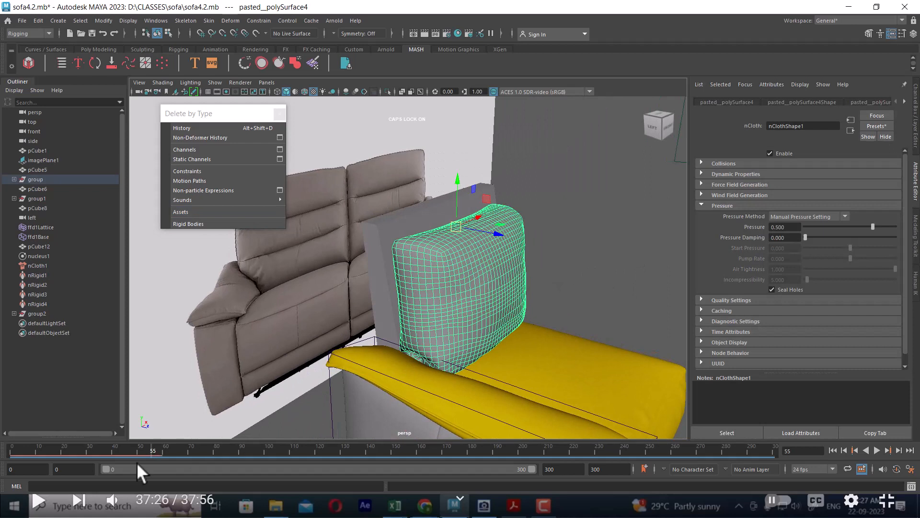
{"action": "left_click_drag", "start_coordinate": [96, 446], "coordinate": [131, 456]}
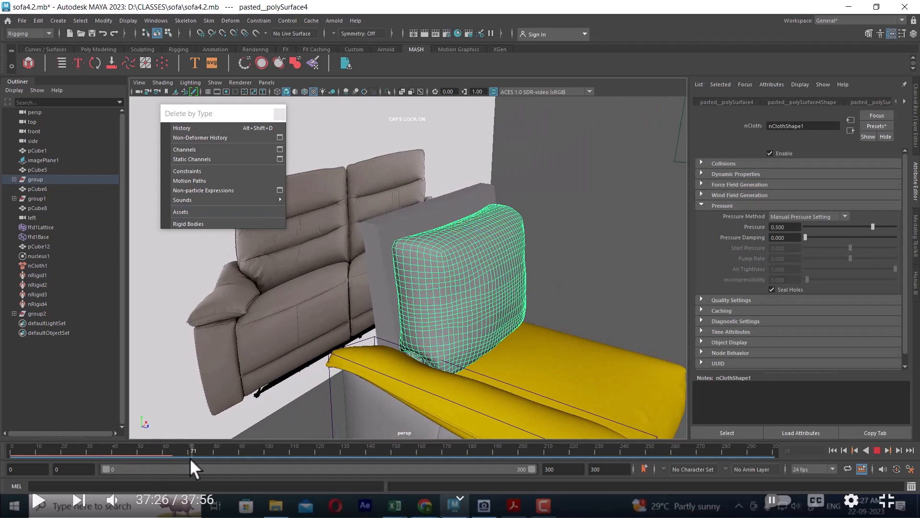
{"action": "left_click_drag", "start_coordinate": [190, 459], "coordinate": [119, 470]}
{"action": "left_click_drag", "start_coordinate": [606, 278], "coordinate": [547, 245], "text": "alt"}
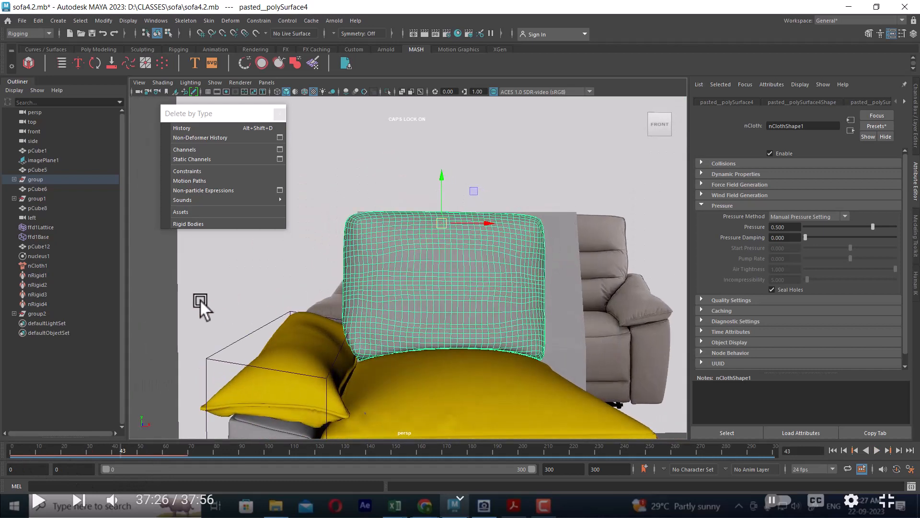
{"action": "mouse_move", "coordinate": [540, 294]}
{"action": "left_mouse_down", "text": "alt"}
{"action": "mouse_move", "coordinate": [434, 283]}
{"action": "mouse_move", "coordinate": [529, 291]}
{"action": "left_mouse_up", "text": "alt"}
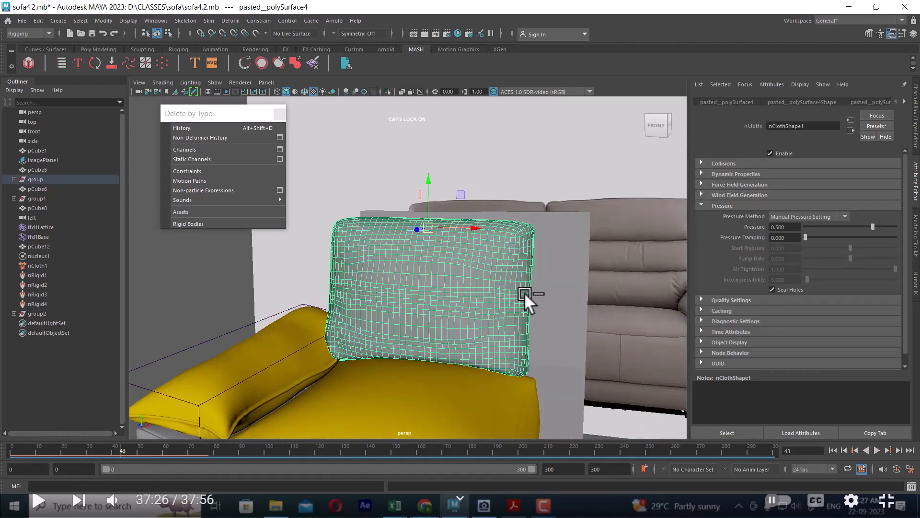
- Show the hidden cushion duplicate for comparison, hide it again and reselect the original cushion
{"action": "key", "text": "ctrl+shift+h"}
{"action": "left_click", "coordinate": [488, 335]}
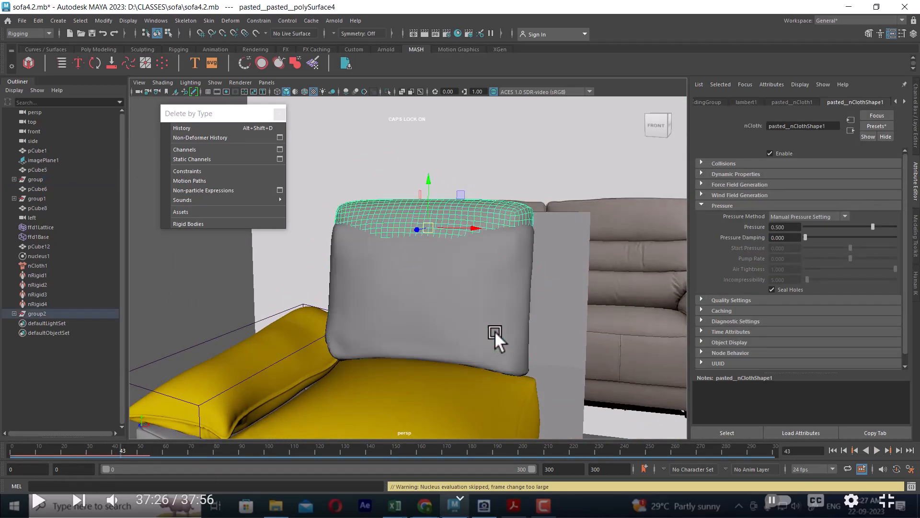
{"action": "key", "text": "ctrl+h"}
{"action": "left_click", "coordinate": [473, 300]}
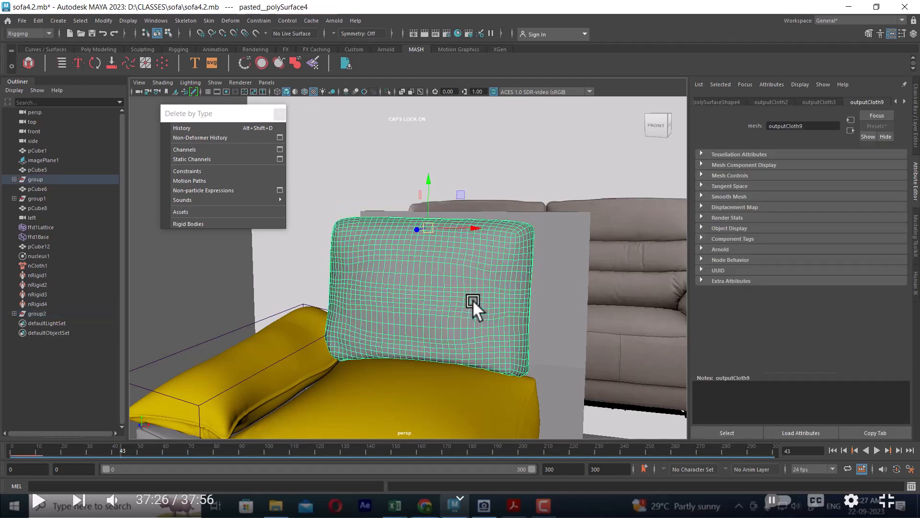
- Close the floating Delete by Type menu and select a horizontal edge loop across the upper part of the back cushion
{"action": "left_click_drag", "start_coordinate": [473, 300], "coordinate": [458, 274], "text": "alt"}
{"action": "left_click", "coordinate": [279, 114]}
{"action": "left_click_drag", "start_coordinate": [422, 233], "coordinate": [479, 264], "text": "alt"}
{"action": "right_click_drag", "start_coordinate": [476, 200], "coordinate": [467, 207]}
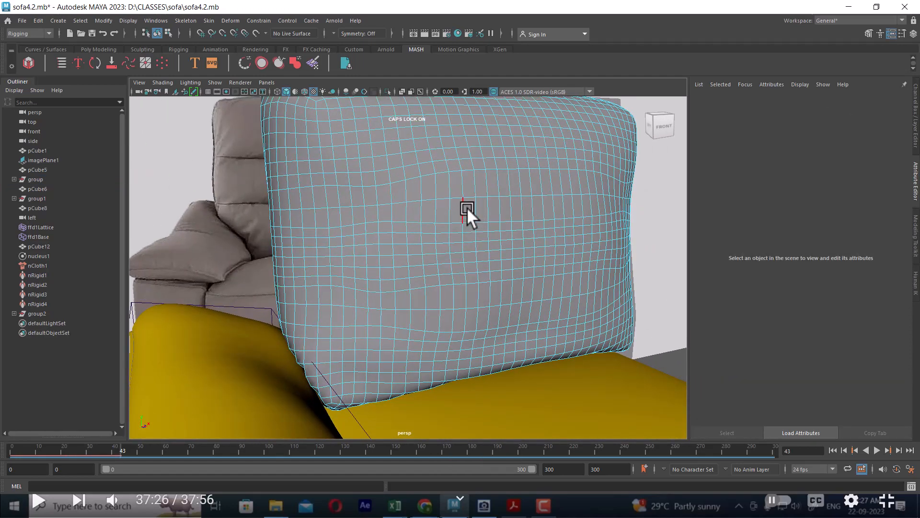
{"action": "double_click", "coordinate": [471, 196]}
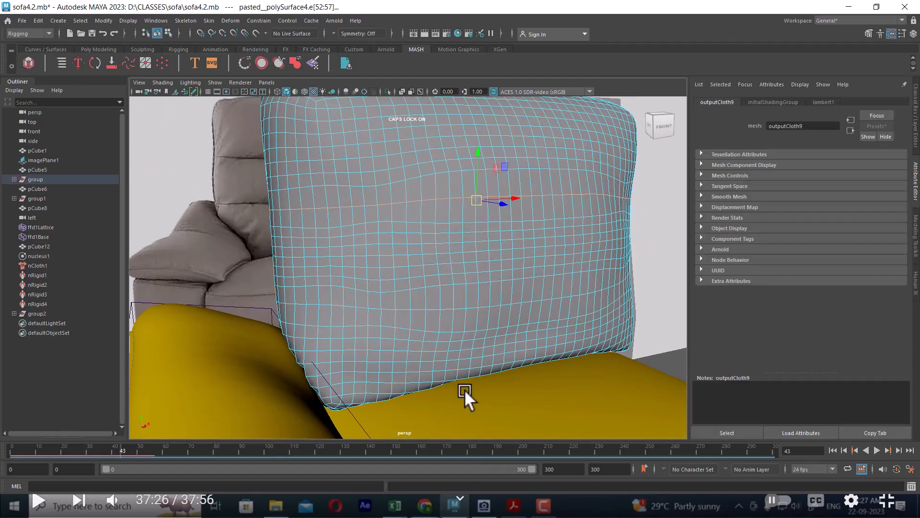
- Switch to the sofa reference photo in ACDSee and place its window beside the cushion for comparison
{"action": "key", "text": "alt+Tab"}
{"action": "left_click", "coordinate": [388, 341]}
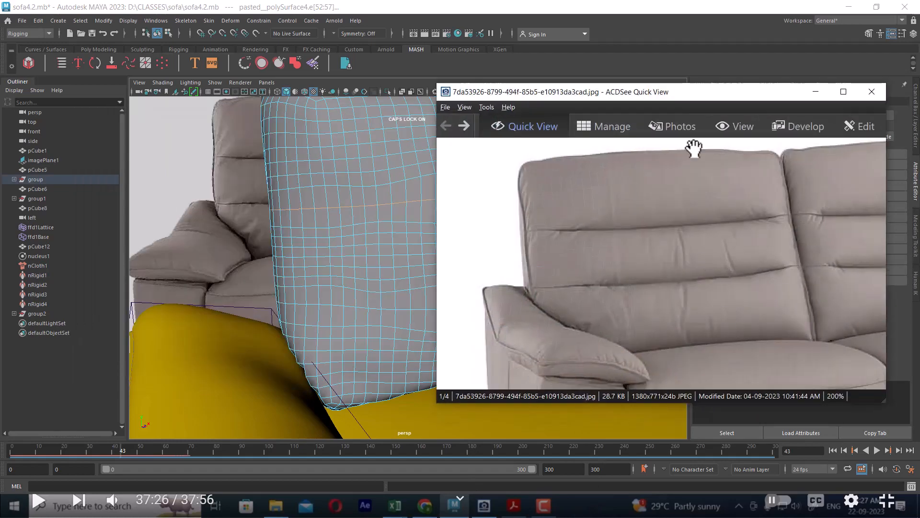
{"action": "left_click_drag", "start_coordinate": [667, 95], "coordinate": [21, 73]}
- Add a second horizontal edge loop across the cushion's lower part and bevel both loops with 2 segments
{"action": "left_click_drag", "start_coordinate": [481, 216], "coordinate": [500, 322], "text": "alt"}
{"action": "double_click", "coordinate": [493, 318], "text": "shift"}
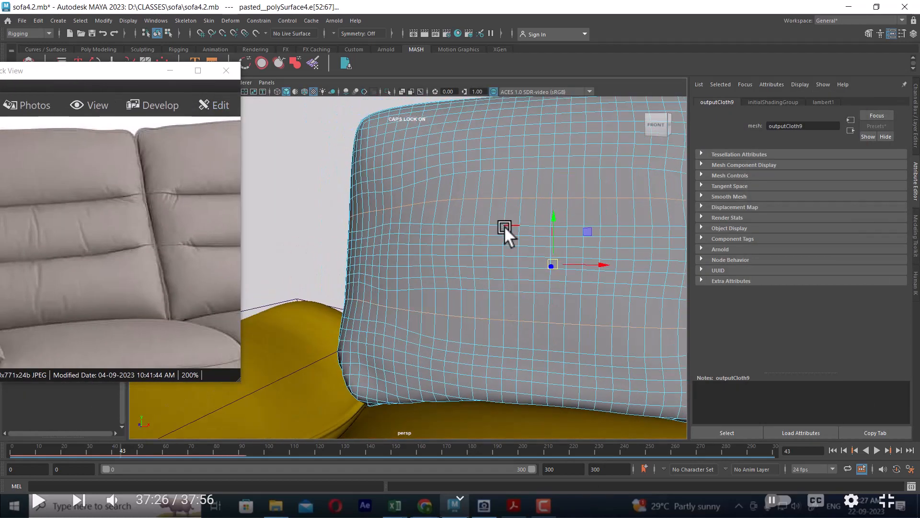
{"action": "left_click_drag", "start_coordinate": [582, 237], "coordinate": [615, 243], "text": "alt"}
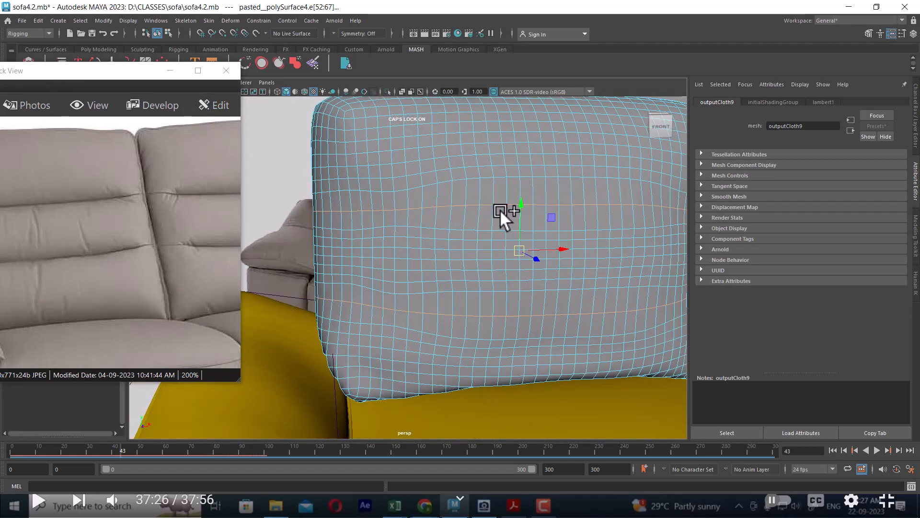
{"action": "right_click_drag", "start_coordinate": [500, 209], "coordinate": [545, 208], "text": "shift"}
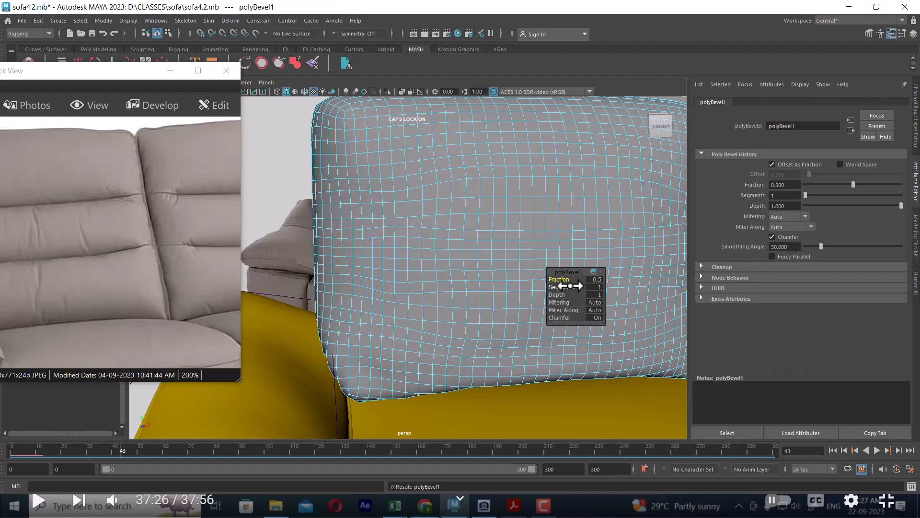
{"action": "left_click_drag", "start_coordinate": [571, 286], "coordinate": [574, 286]}
{"action": "left_click_drag", "start_coordinate": [508, 254], "coordinate": [471, 249], "text": "alt"}
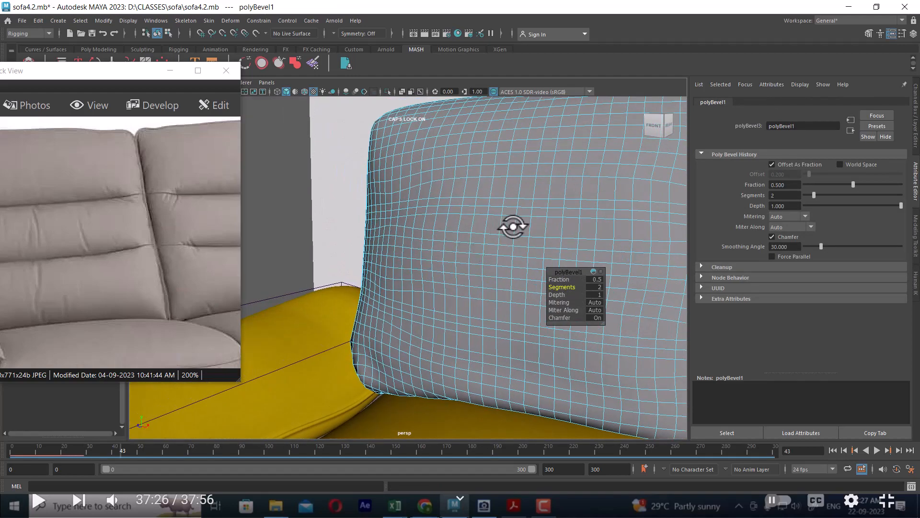
{"action": "left_click_drag", "start_coordinate": [512, 229], "coordinate": [476, 219], "text": "alt"}
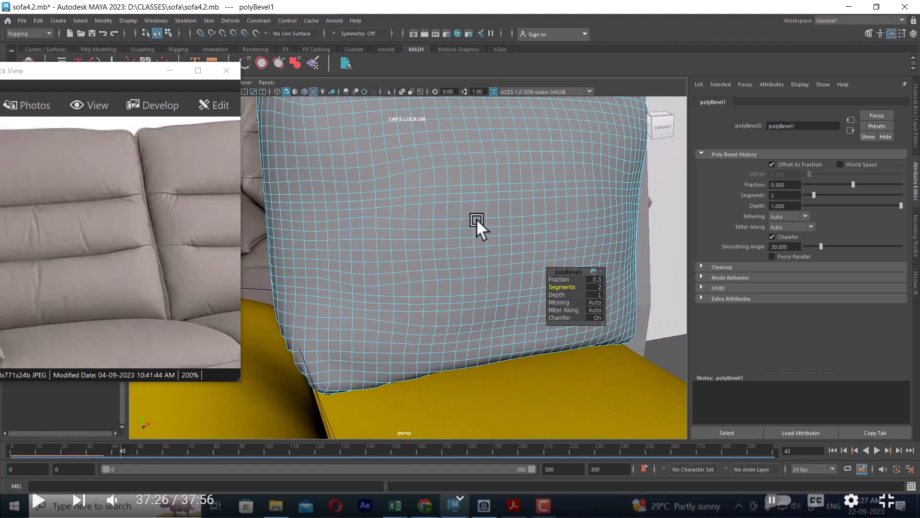
- Select the middle edge loops of both bevelled bands, compare with the reference photo, and convert the selection to faces
{"action": "double_click", "coordinate": [401, 196]}
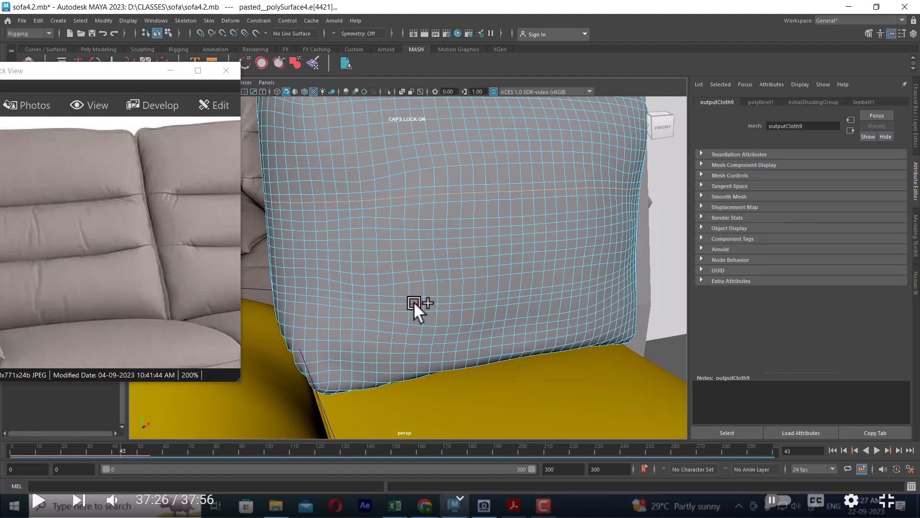
{"action": "left_click_drag", "start_coordinate": [413, 301], "coordinate": [469, 245], "text": "alt"}
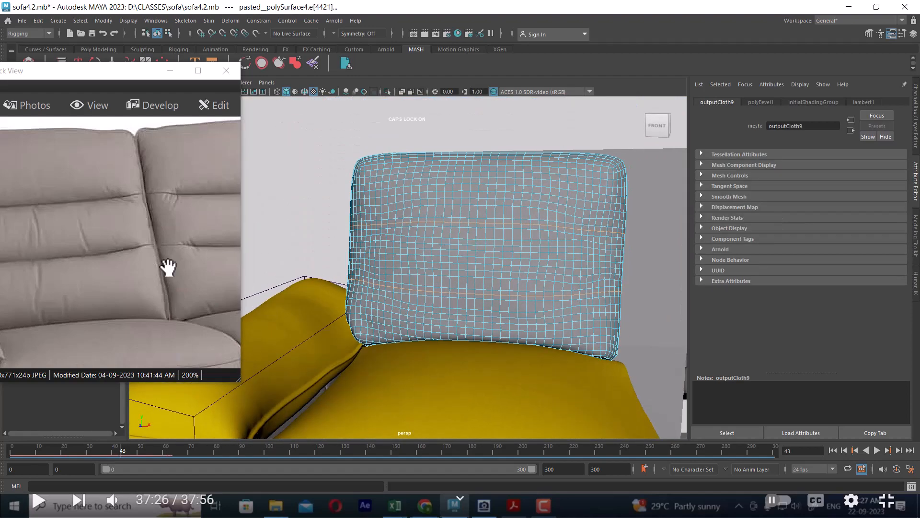
{"action": "left_click_drag", "start_coordinate": [114, 260], "coordinate": [261, 240]}
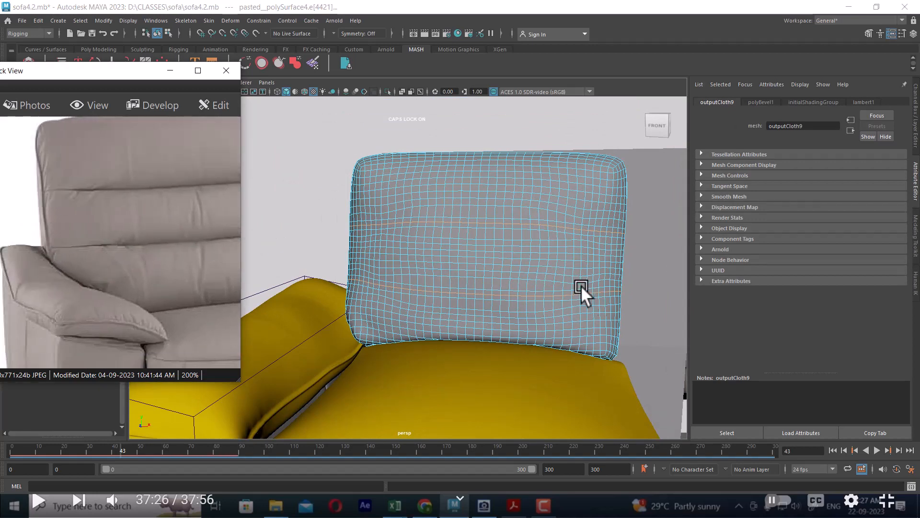
{"action": "left_click_drag", "start_coordinate": [498, 282], "coordinate": [451, 254], "text": "alt"}
{"action": "right_click_drag", "start_coordinate": [481, 209], "coordinate": [468, 258], "text": "shift"}
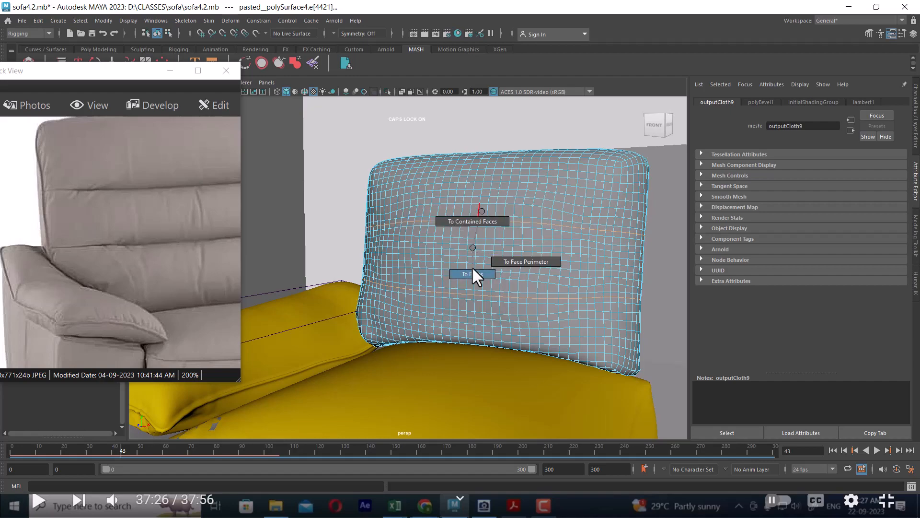
{"action": "left_click_drag", "start_coordinate": [520, 261], "coordinate": [518, 263], "text": "alt"}
{"action": "right_click_drag", "start_coordinate": [503, 264], "coordinate": [499, 288], "text": "alt"}
{"action": "left_click_drag", "start_coordinate": [490, 286], "coordinate": [556, 301], "text": "alt"}
{"action": "middle_click_drag", "start_coordinate": [469, 265], "coordinate": [534, 273], "text": "alt"}
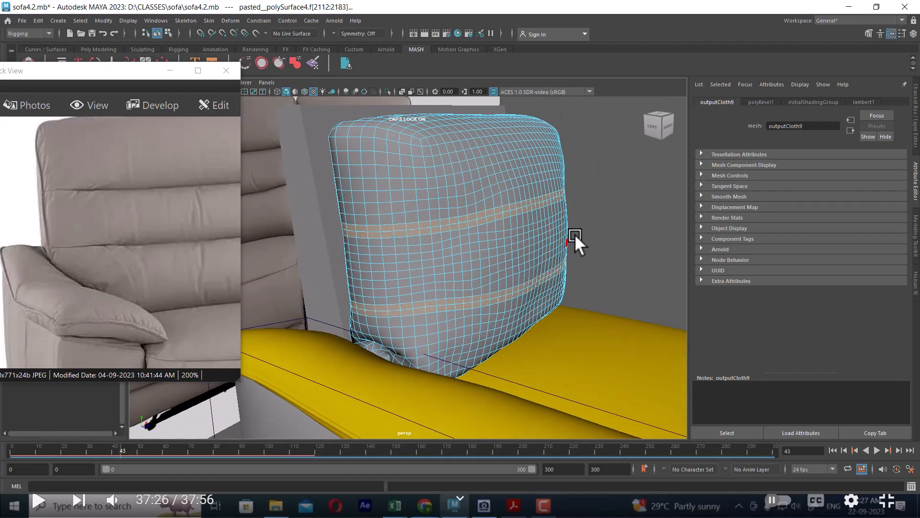
- Extrude the two face bands with an Offset of 0.83 and a Local Translate Z of -0.33
{"action": "right_click_drag", "start_coordinate": [614, 206], "coordinate": [609, 232], "text": "shift"}
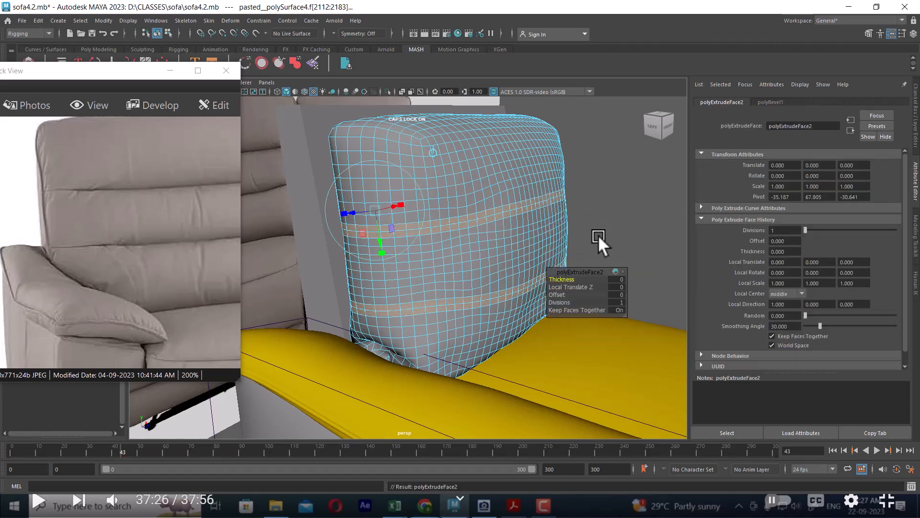
{"action": "left_click_drag", "start_coordinate": [560, 295], "coordinate": [584, 296]}
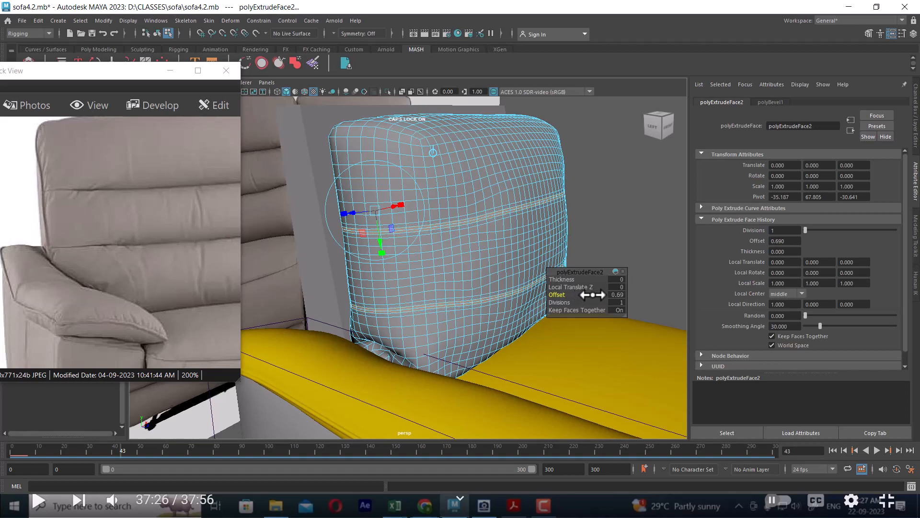
{"action": "left_click_drag", "start_coordinate": [596, 295], "coordinate": [599, 295]}
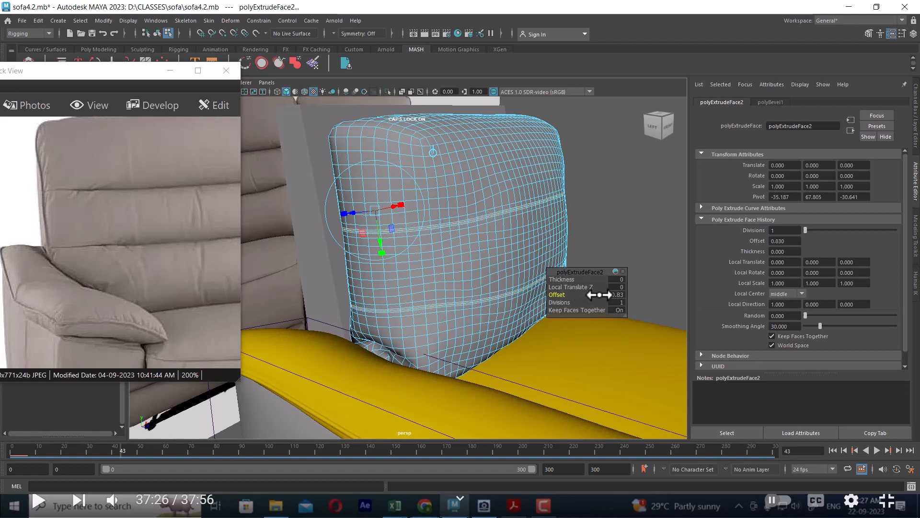
{"action": "left_click_drag", "start_coordinate": [483, 242], "coordinate": [427, 232], "text": "alt"}
{"action": "right_click_drag", "start_coordinate": [426, 233], "coordinate": [506, 263], "text": "alt"}
{"action": "middle_click_drag", "start_coordinate": [506, 263], "coordinate": [437, 199], "text": "alt"}
{"action": "right_click_drag", "start_coordinate": [438, 199], "coordinate": [596, 302], "text": "alt"}
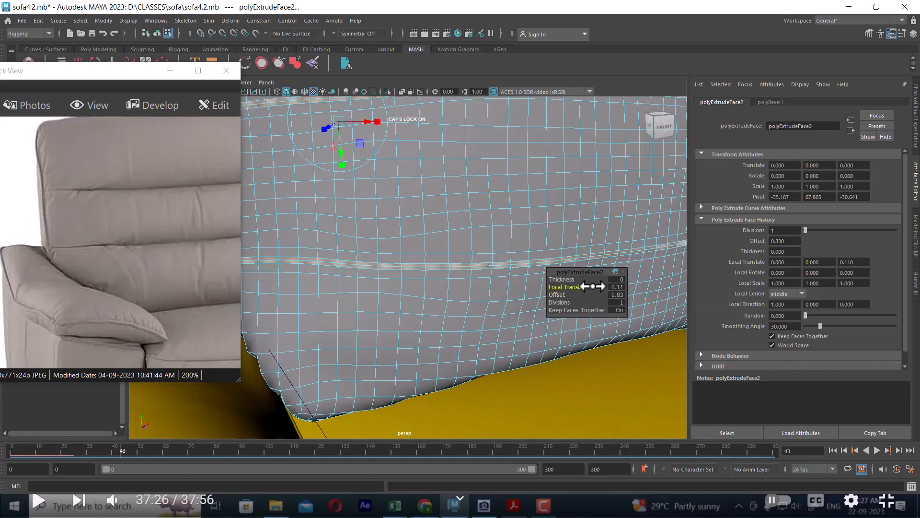
{"action": "left_click_drag", "start_coordinate": [593, 286], "coordinate": [577, 290]}
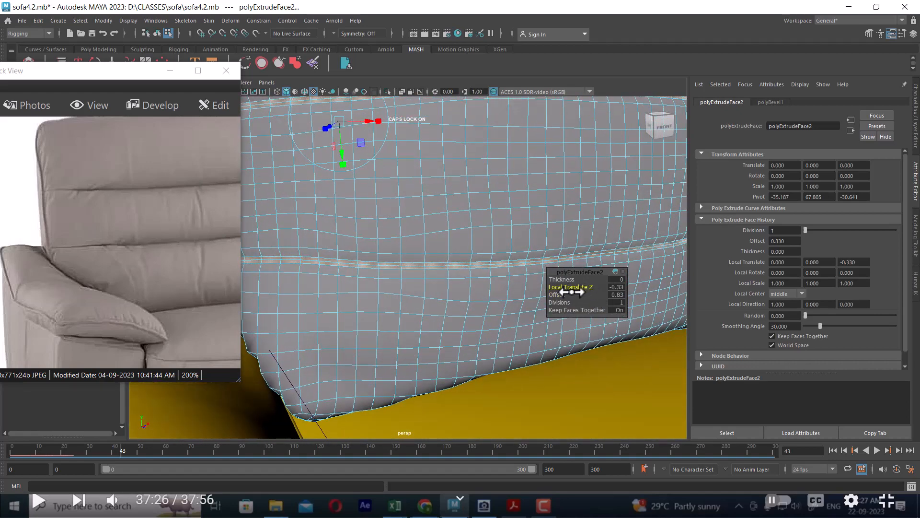
- Examine the extruded seam grooves on the cushion from the front and from both sides
{"action": "left_click_drag", "start_coordinate": [405, 237], "coordinate": [413, 195], "text": "alt"}
{"action": "right_click_drag", "start_coordinate": [413, 195], "coordinate": [484, 265], "text": "alt"}
{"action": "mouse_move", "coordinate": [485, 265]}
{"action": "left_mouse_down", "text": "alt"}
{"action": "mouse_move", "coordinate": [450, 251]}
{"action": "mouse_move", "coordinate": [497, 265]}
{"action": "mouse_move", "coordinate": [508, 233]}
{"action": "mouse_move", "coordinate": [507, 259]}
{"action": "mouse_move", "coordinate": [466, 267]}
{"action": "left_mouse_up", "text": "alt"}
{"action": "right_click_drag", "start_coordinate": [466, 267], "coordinate": [415, 262], "text": "alt"}
{"action": "left_click_drag", "start_coordinate": [415, 262], "coordinate": [287, 148], "text": "alt"}
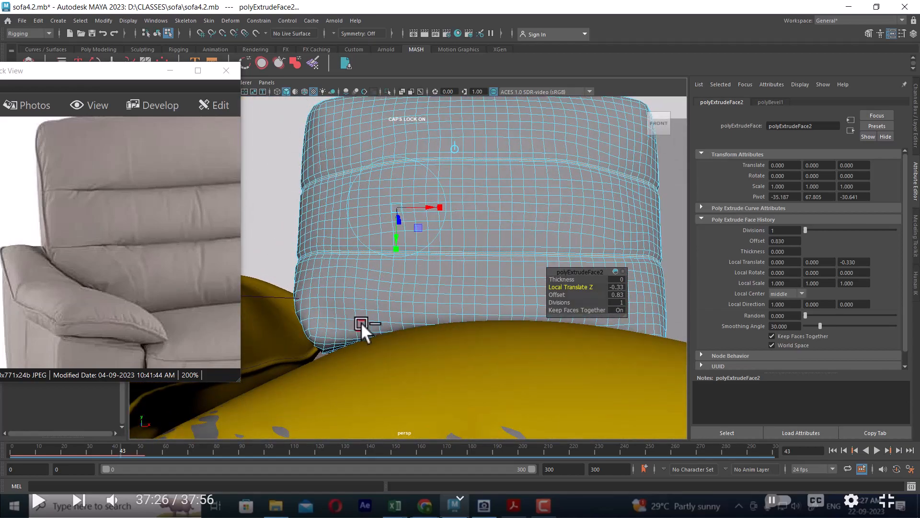
{"action": "left_click_drag", "start_coordinate": [361, 322], "coordinate": [588, 136], "text": "alt"}
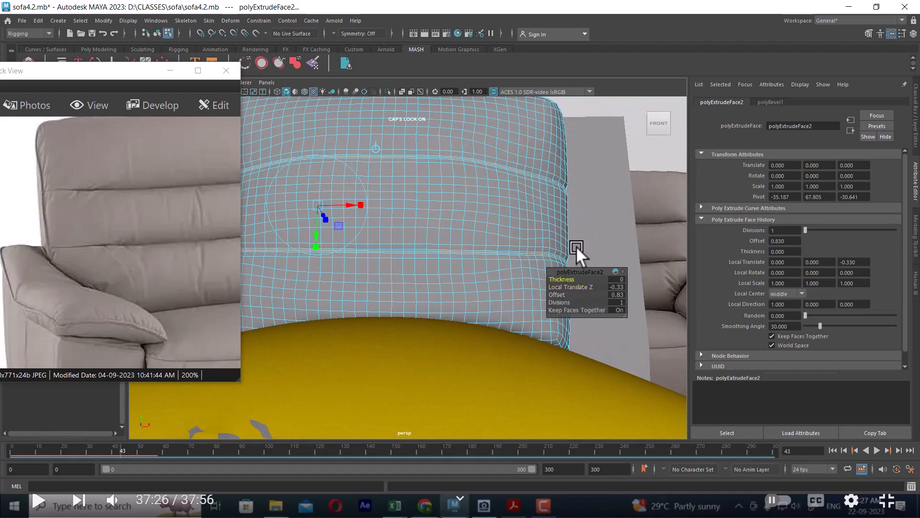
{"action": "left_click_drag", "start_coordinate": [577, 253], "coordinate": [484, 185], "text": "alt"}
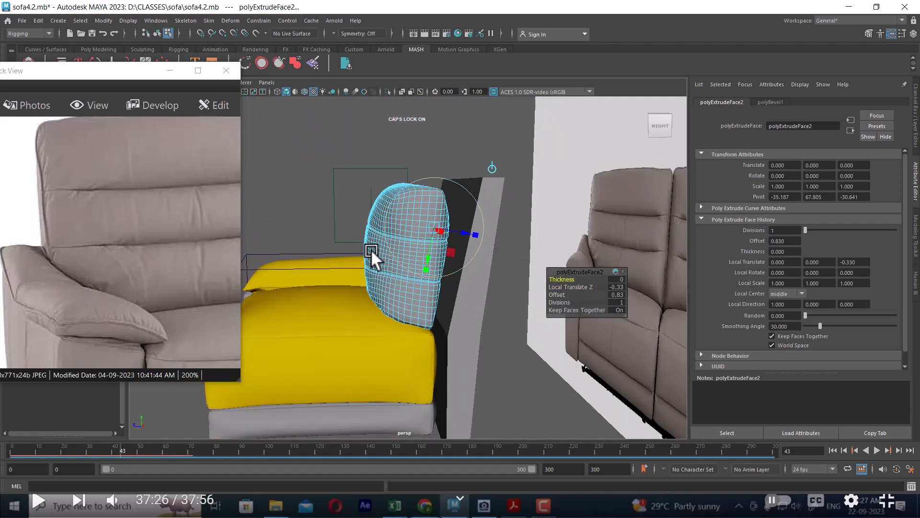
{"action": "left_click_drag", "start_coordinate": [371, 249], "coordinate": [314, 137], "text": "alt"}
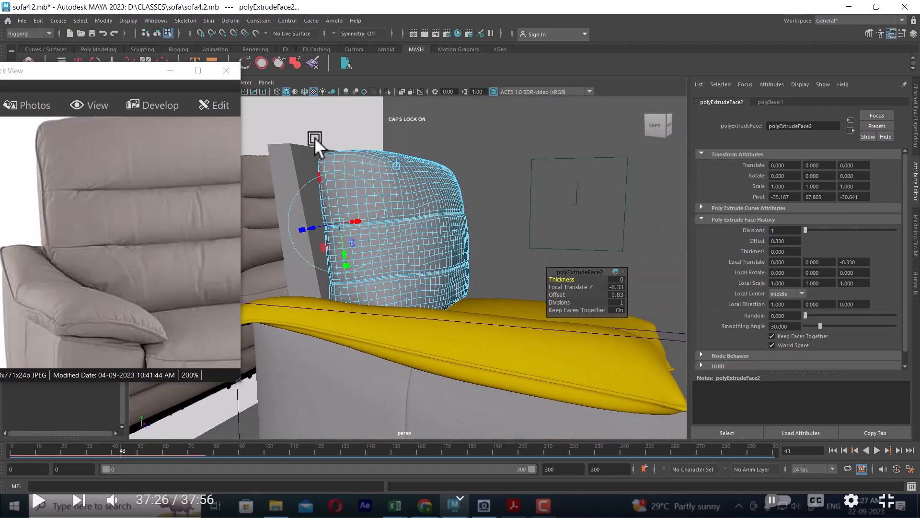
- Deselect the seam faces at the cushion's back and check the remaining front faces in wireframe display
{"action": "left_click_drag", "start_coordinate": [331, 356], "coordinate": [355, 384], "text": "ctrl"}
{"action": "left_click_drag", "start_coordinate": [435, 239], "coordinate": [391, 291], "text": "alt"}
{"action": "key", "text": "4"}
{"action": "right_click_drag", "start_coordinate": [391, 290], "coordinate": [469, 328], "text": "alt"}
{"action": "middle_click_drag", "start_coordinate": [471, 302], "coordinate": [430, 288], "text": "alt"}
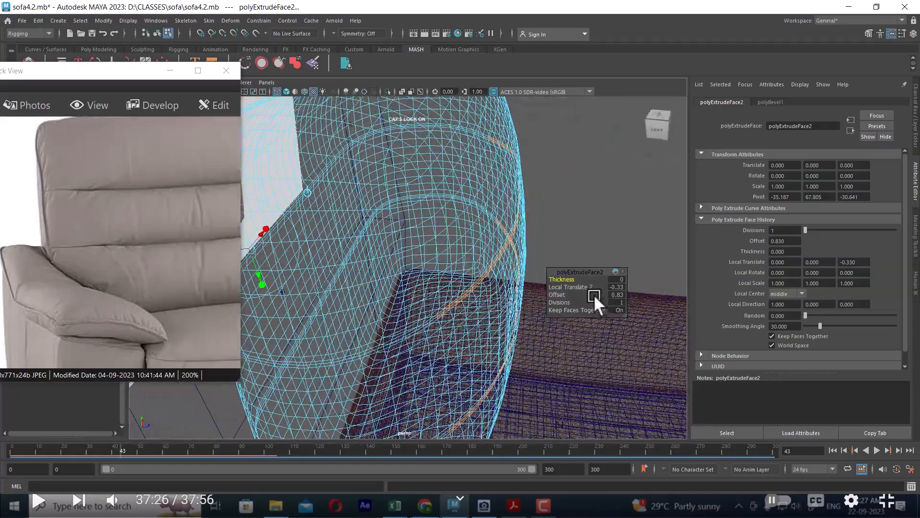
- Try a Local Translate Z of -0.29 on the seam extrusion and undo it
{"action": "left_click_drag", "start_coordinate": [582, 287], "coordinate": [585, 285]}
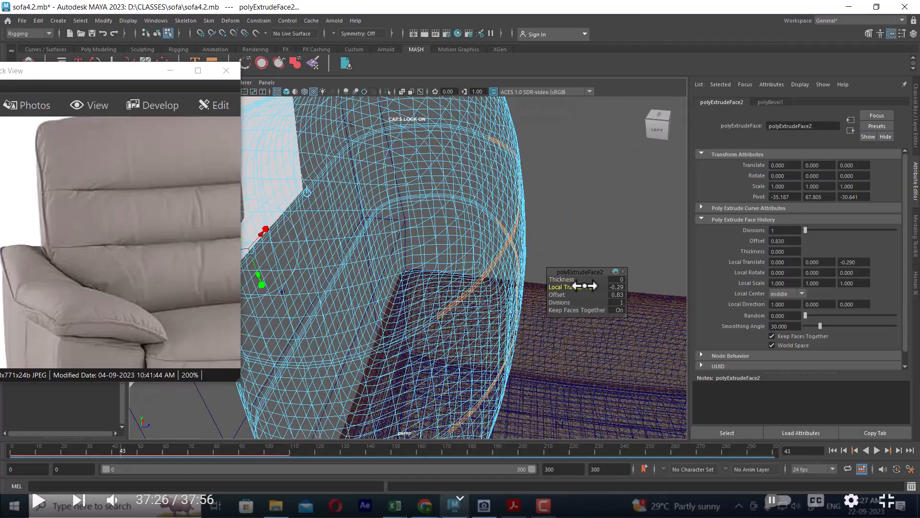
{"action": "key", "text": "ctrl+z"}
{"action": "left_click_drag", "start_coordinate": [477, 302], "coordinate": [409, 232], "text": "alt"}
{"action": "right_click_drag", "start_coordinate": [409, 232], "coordinate": [434, 287], "text": "alt"}
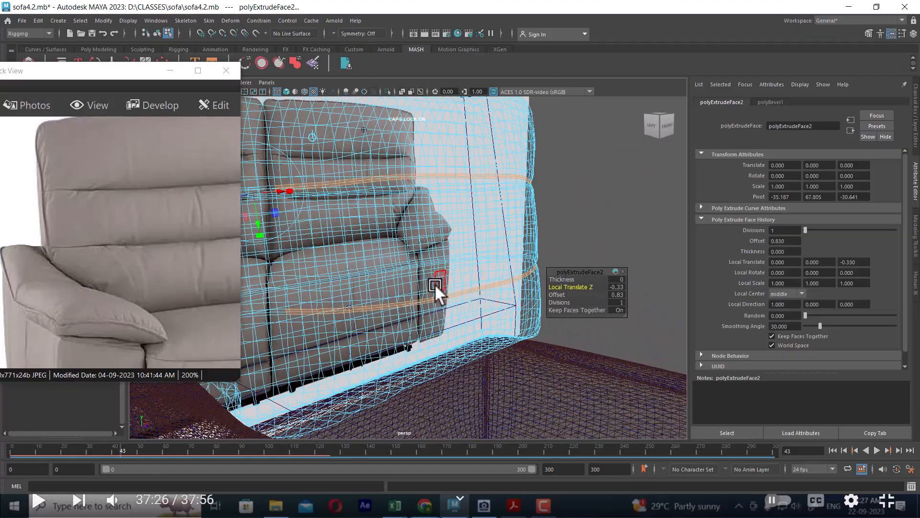
- Move the selected front seam faces deeper into the cushion and return to shaded display
{"action": "key", "text": "4"}
{"action": "mouse_move", "coordinate": [440, 275]}
{"action": "left_mouse_down", "text": "alt"}
{"action": "mouse_move", "coordinate": [485, 272]}
{"action": "mouse_move", "coordinate": [539, 252]}
{"action": "mouse_move", "coordinate": [519, 240]}
{"action": "mouse_move", "coordinate": [518, 254]}
{"action": "mouse_move", "coordinate": [540, 268]}
{"action": "mouse_move", "coordinate": [492, 251]}
{"action": "mouse_move", "coordinate": [569, 274]}
{"action": "mouse_move", "coordinate": [573, 289]}
{"action": "mouse_move", "coordinate": [521, 221]}
{"action": "mouse_move", "coordinate": [469, 228]}
{"action": "mouse_move", "coordinate": [457, 257]}
{"action": "mouse_move", "coordinate": [554, 255]}
{"action": "mouse_move", "coordinate": [495, 262]}
{"action": "mouse_move", "coordinate": [538, 283]}
{"action": "mouse_move", "coordinate": [514, 290]}
{"action": "left_mouse_up", "text": "alt"}
{"action": "key", "text": "5"}
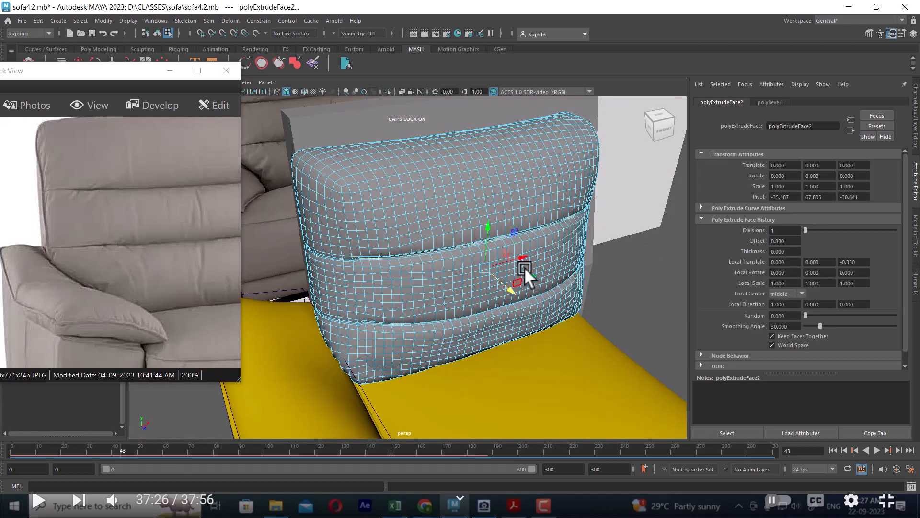
- Return to object mode, deselect the cushion and examine its shaded seam grooves from several angles
{"action": "right_click_drag", "start_coordinate": [539, 221], "coordinate": [582, 206]}
{"action": "left_click_drag", "start_coordinate": [545, 244], "coordinate": [504, 234], "text": "alt"}
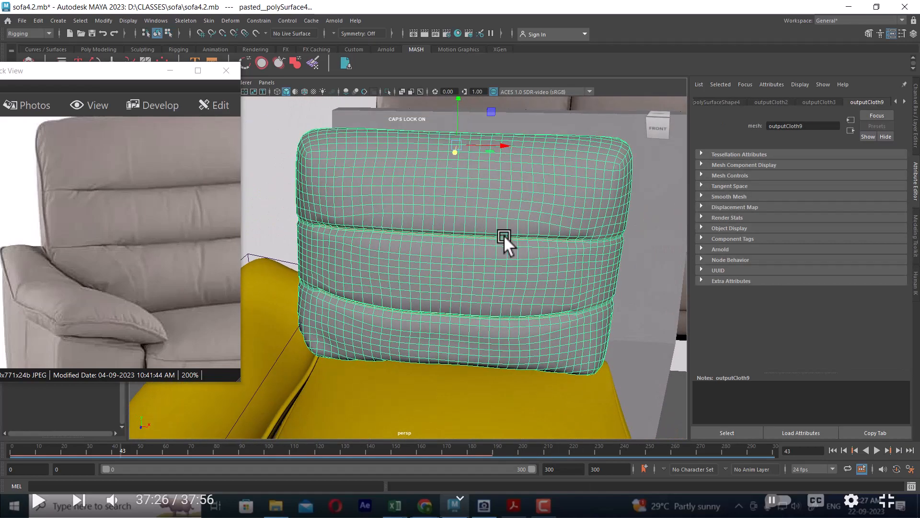
{"action": "scroll", "coordinate": [395, 194], "scroll_direction": "down", "scroll_amount": 3}
{"action": "left_click", "coordinate": [352, 213]}
{"action": "scroll", "coordinate": [514, 264], "scroll_direction": "up", "scroll_amount": 4}
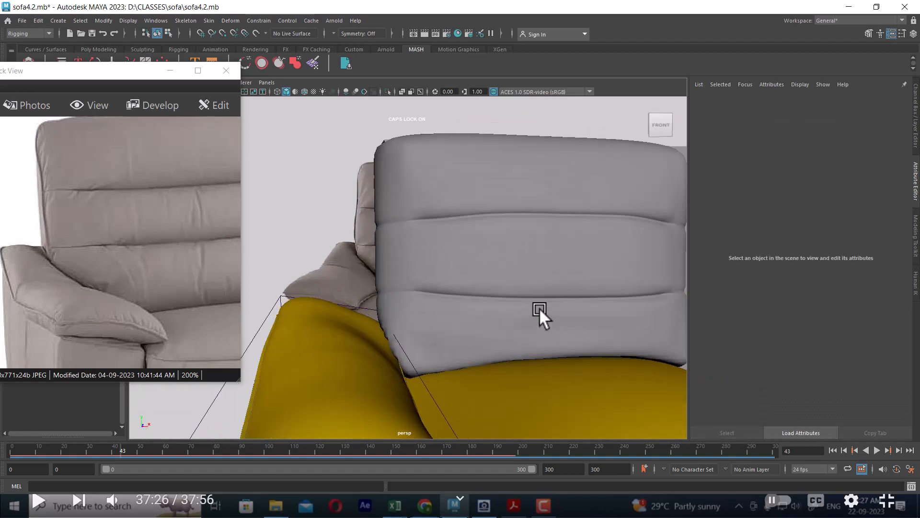
{"action": "left_click_drag", "start_coordinate": [539, 308], "coordinate": [633, 269], "text": "alt"}
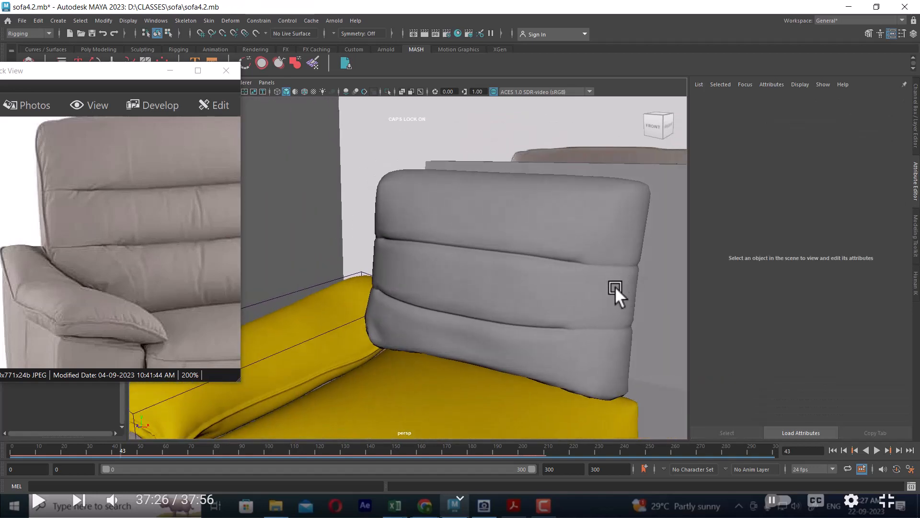
{"action": "left_click_drag", "start_coordinate": [546, 284], "coordinate": [499, 254], "text": "alt"}
- Reselect the back cushion and set it to edge selection near the lower seam
{"action": "left_click", "coordinate": [555, 297]}
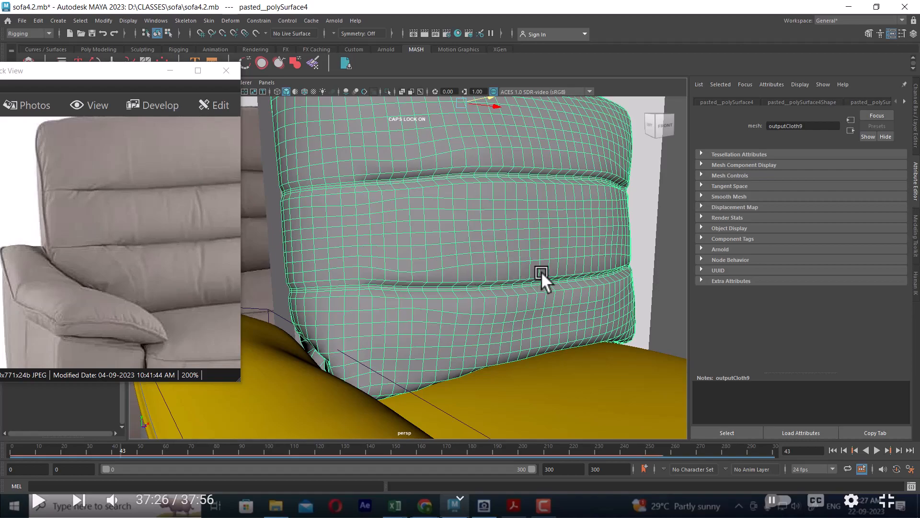
{"action": "left_click_drag", "start_coordinate": [542, 271], "coordinate": [513, 186], "text": "alt"}
{"action": "right_click_drag", "start_coordinate": [513, 186], "coordinate": [448, 182]}
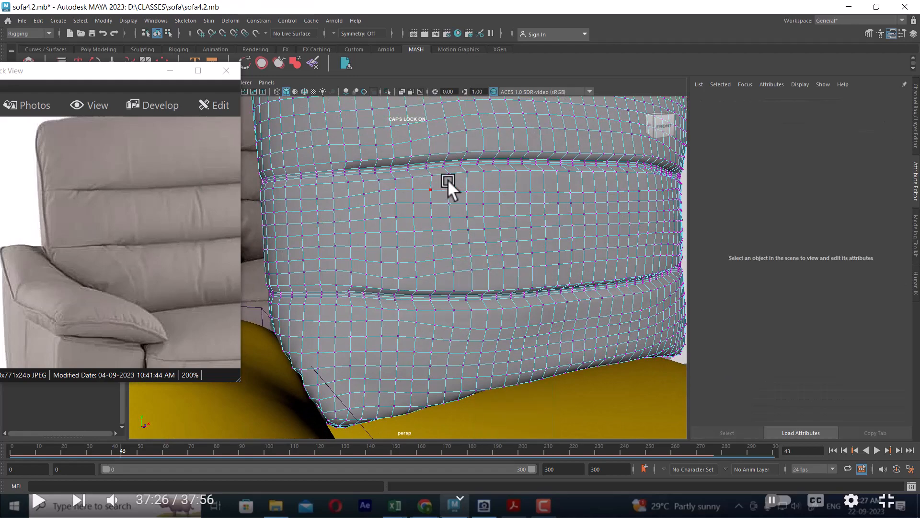
{"action": "mouse_move", "coordinate": [448, 182]}
{"action": "left_mouse_down", "text": "alt"}
{"action": "mouse_move", "coordinate": [468, 186]}
{"action": "mouse_move", "coordinate": [462, 199]}
{"action": "mouse_move", "coordinate": [456, 192]}
{"action": "left_mouse_up", "text": "alt"}
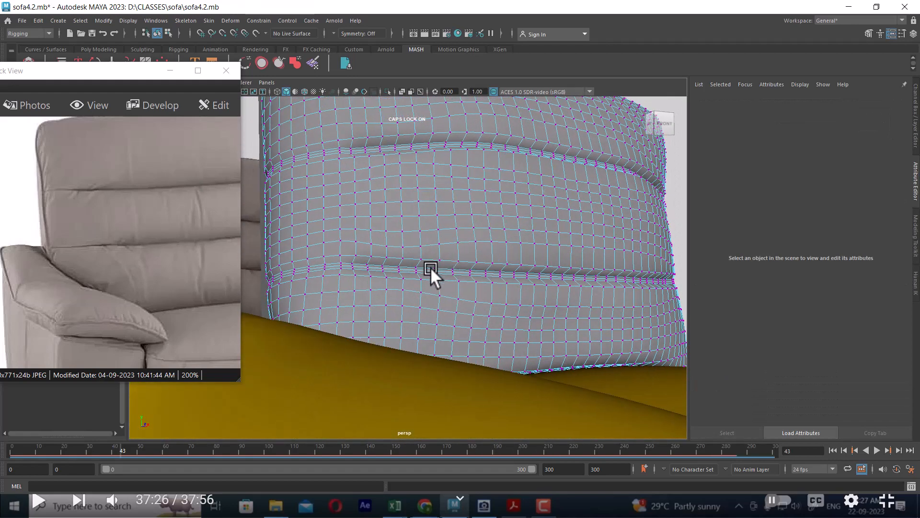
{"action": "left_click", "coordinate": [420, 256]}
{"action": "left_click_drag", "start_coordinate": [487, 260], "coordinate": [516, 243], "text": "alt"}
{"action": "right_click_drag", "start_coordinate": [517, 242], "coordinate": [561, 206]}
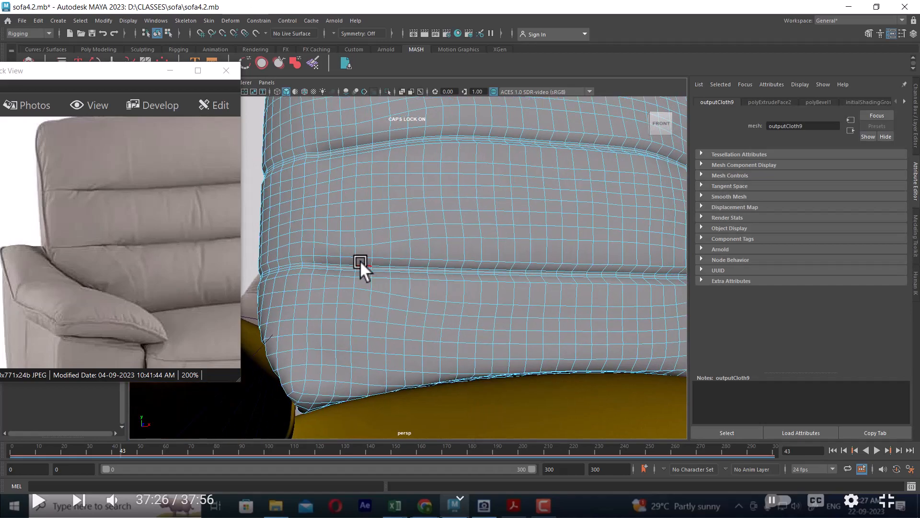
- Select the edges along the upper rim of the lower seam groove on the cushion's front and convert them to vertices
{"action": "left_click_drag", "start_coordinate": [419, 253], "coordinate": [616, 237], "text": "alt"}
{"action": "double_click", "coordinate": [662, 290]}
{"action": "right_click", "coordinate": [633, 224], "text": "shift"}
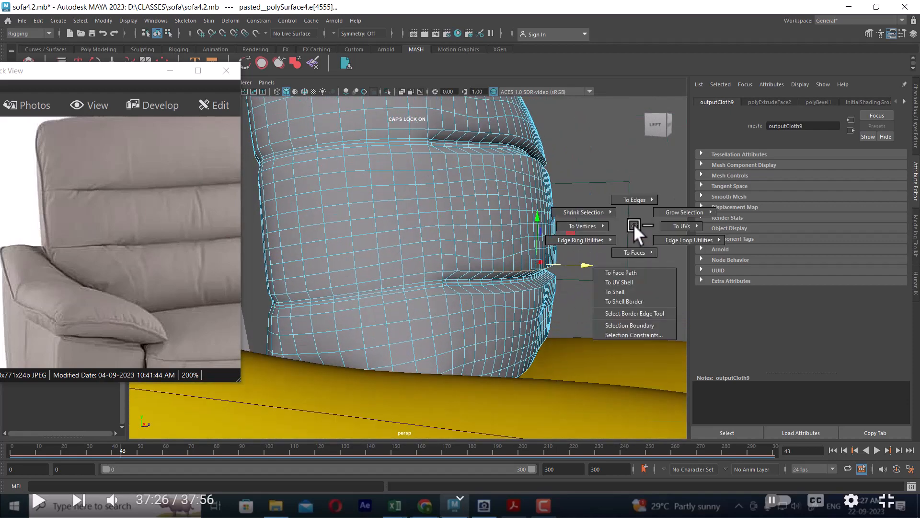
{"action": "right_click_drag", "start_coordinate": [634, 224], "coordinate": [474, 224], "text": "ctrl"}
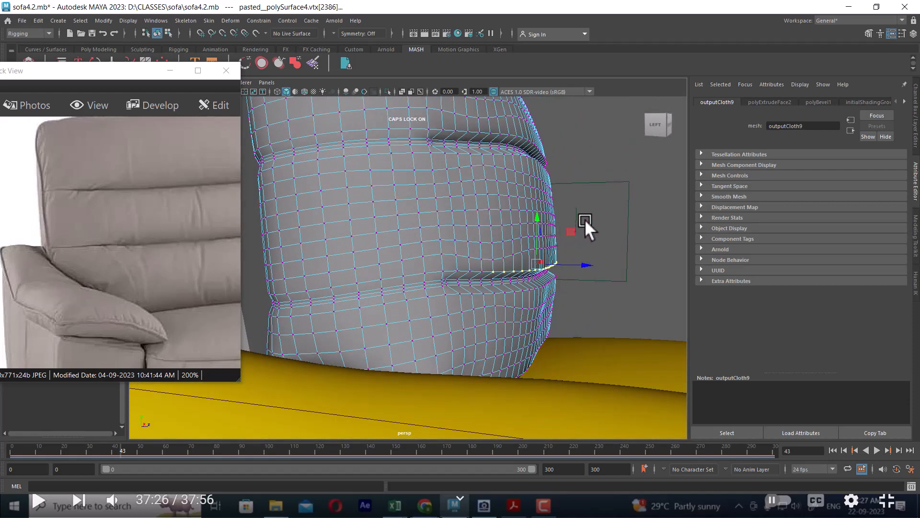
- Average the selected vertices along the lower seam groove's upper rim with 10 iterations, return to object mode and deselect the cushion
{"action": "left_click_drag", "start_coordinate": [585, 220], "coordinate": [569, 213], "text": "alt"}
{"action": "right_click_drag", "start_coordinate": [569, 214], "coordinate": [643, 194], "text": "shift"}
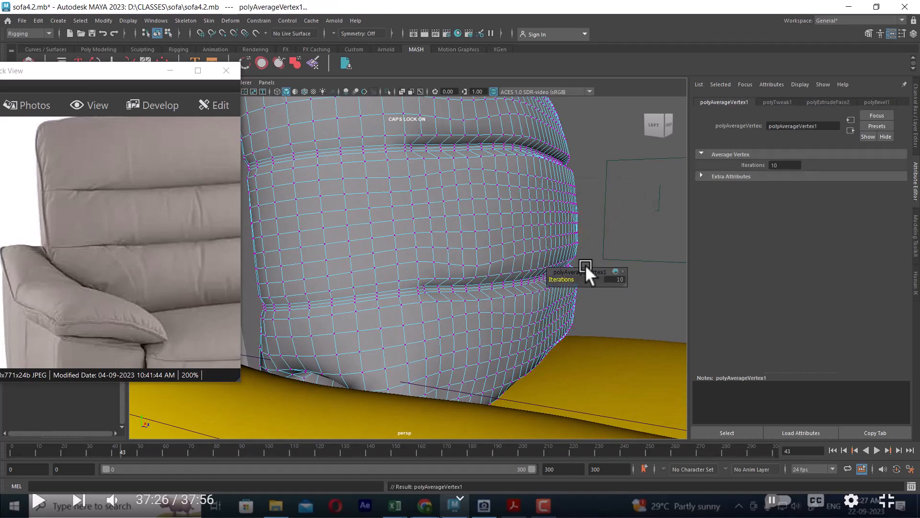
{"action": "left_click_drag", "start_coordinate": [585, 265], "coordinate": [522, 227], "text": "alt"}
{"action": "right_click_drag", "start_coordinate": [522, 227], "coordinate": [579, 193]}
{"action": "left_click_drag", "start_coordinate": [431, 237], "coordinate": [523, 230], "text": "alt"}
{"action": "left_click", "coordinate": [632, 246]}
- Reselect the back cushion and examine its seam grooves from the front and the side
{"action": "left_click_drag", "start_coordinate": [624, 261], "coordinate": [596, 258], "text": "alt"}
{"action": "middle_click_drag", "start_coordinate": [531, 204], "coordinate": [528, 249], "text": "alt"}
{"action": "right_click_drag", "start_coordinate": [509, 228], "coordinate": [493, 247], "text": "alt"}
{"action": "left_click", "coordinate": [481, 261]}
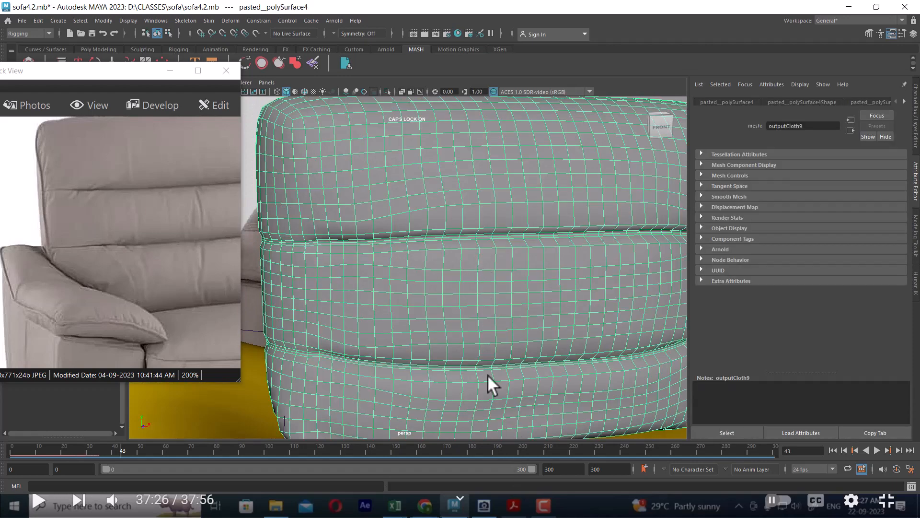
{"action": "key", "text": "alt+Tab"}
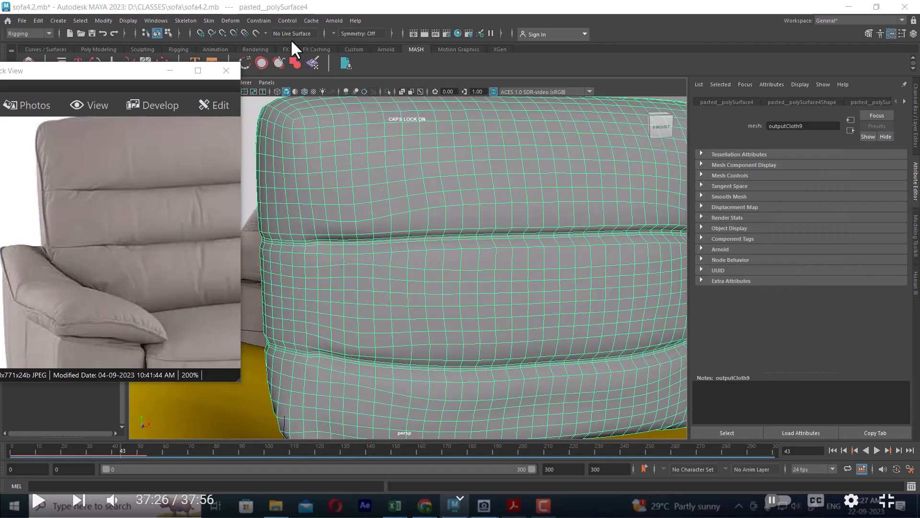
{"action": "left_click_drag", "start_coordinate": [494, 225], "coordinate": [501, 244], "text": "alt"}
{"action": "middle_click_drag", "start_coordinate": [501, 244], "coordinate": [494, 232], "text": "alt"}
{"action": "left_click_drag", "start_coordinate": [494, 232], "coordinate": [468, 235], "text": "alt"}
{"action": "right_click_drag", "start_coordinate": [467, 235], "coordinate": [477, 239], "text": "alt"}
{"action": "left_click_drag", "start_coordinate": [476, 238], "coordinate": [516, 242], "text": "alt"}
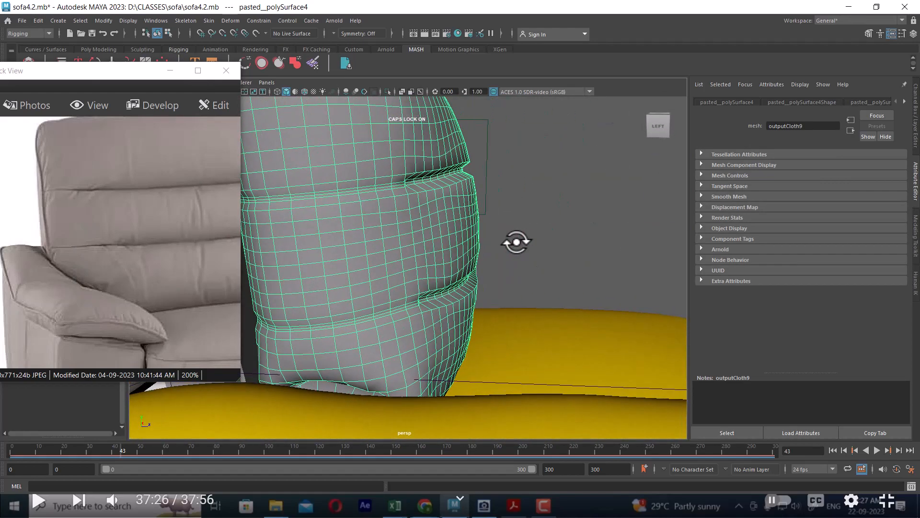
- Compare the back cushion's side profile and its position against the backrest with the reference photo
{"action": "left_click_drag", "start_coordinate": [147, 267], "coordinate": [78, 267]}
{"action": "left_click_drag", "start_coordinate": [551, 211], "coordinate": [424, 196], "text": "alt"}
{"action": "left_click", "coordinate": [556, 195]}
{"action": "left_click_drag", "start_coordinate": [352, 246], "coordinate": [485, 221], "text": "alt"}
{"action": "left_click", "coordinate": [409, 240]}
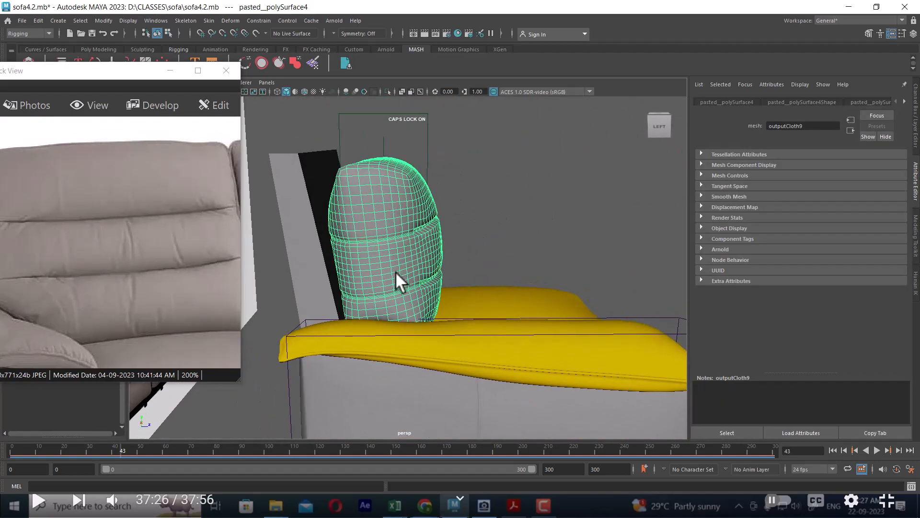
{"action": "left_click_drag", "start_coordinate": [415, 255], "coordinate": [468, 242], "text": "alt"}
{"action": "left_click_drag", "start_coordinate": [363, 193], "coordinate": [370, 206], "text": "alt"}
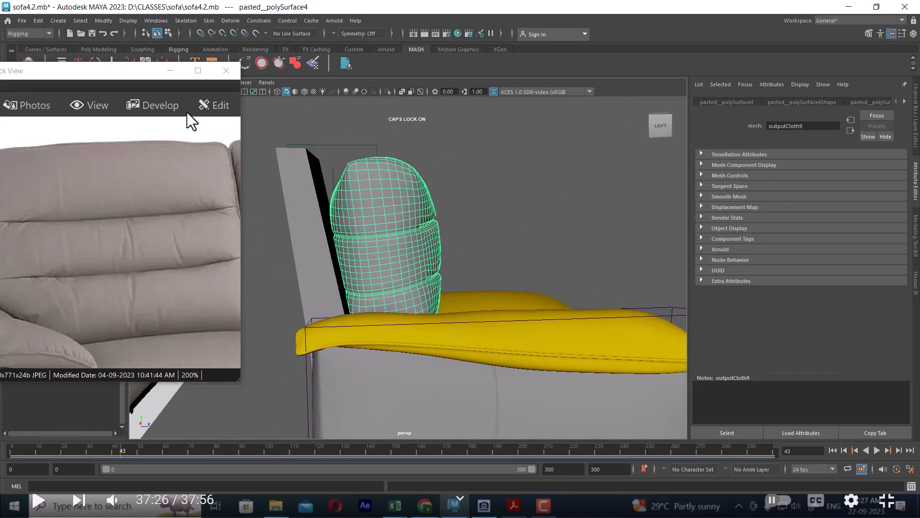
- Switch to the sofa reference photo in ACDSee Quick View and maximize its window
{"action": "scroll", "coordinate": [151, 239], "scroll_direction": "down", "scroll_amount": 2}
{"action": "left_click", "coordinate": [172, 71]}
{"action": "mouse_move", "coordinate": [522, 226]}
{"action": "left_mouse_down", "text": "alt"}
{"action": "mouse_move", "coordinate": [524, 234]}
{"action": "mouse_move", "coordinate": [509, 232]}
{"action": "left_mouse_up", "text": "alt"}
{"action": "key", "text": "alt+Tab"}
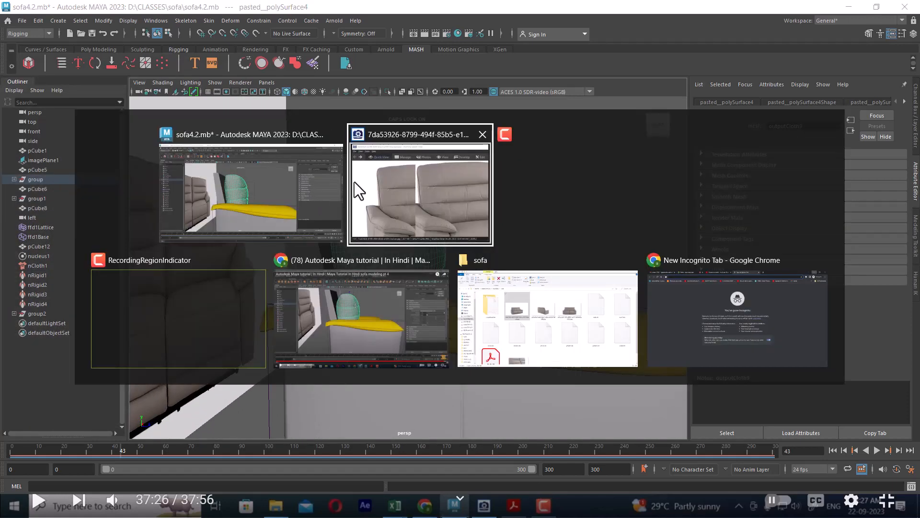
{"action": "left_click", "coordinate": [406, 189]}
{"action": "left_click_drag", "start_coordinate": [65, 211], "coordinate": [113, 183]}
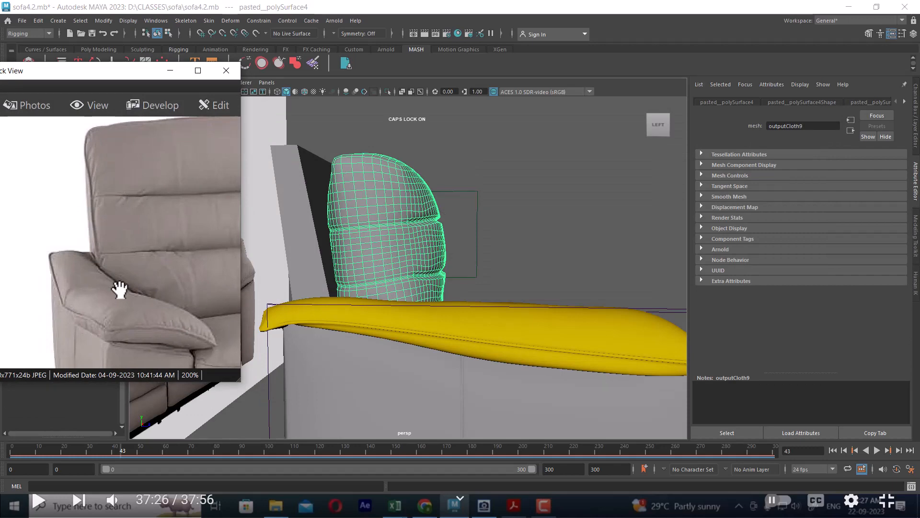
{"action": "left_click", "coordinate": [200, 72]}
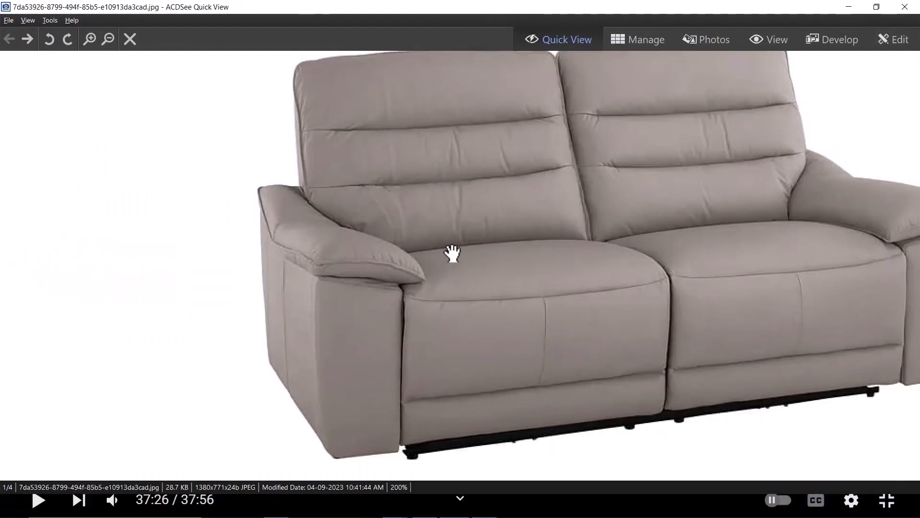
- Examine the rear, front and close-up reference photos of the sofa's back cushions, and minimize the image viewer
{"action": "scroll", "coordinate": [446, 252], "scroll_direction": "down", "scroll_amount": 2}
{"action": "scroll", "coordinate": [446, 262], "scroll_direction": "up", "scroll_amount": 1}
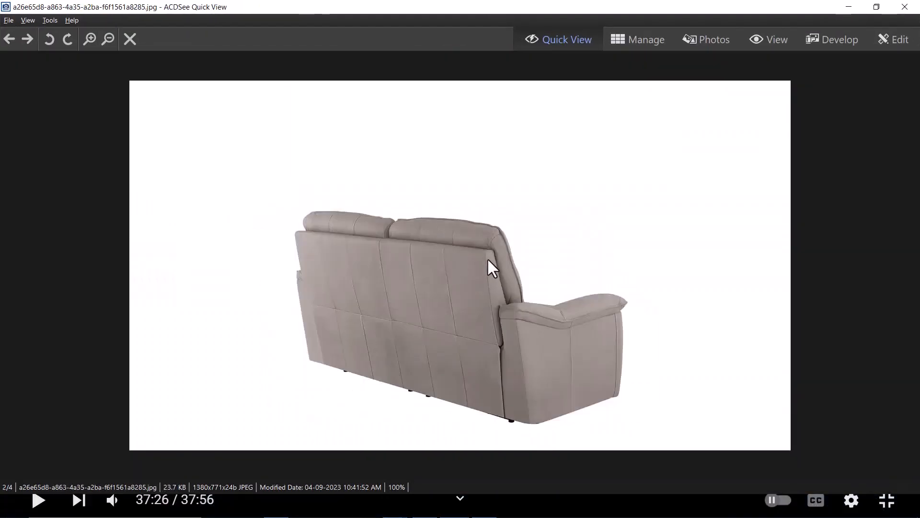
{"action": "scroll", "coordinate": [487, 258], "scroll_direction": "up", "scroll_amount": 2, "text": "ctrl"}
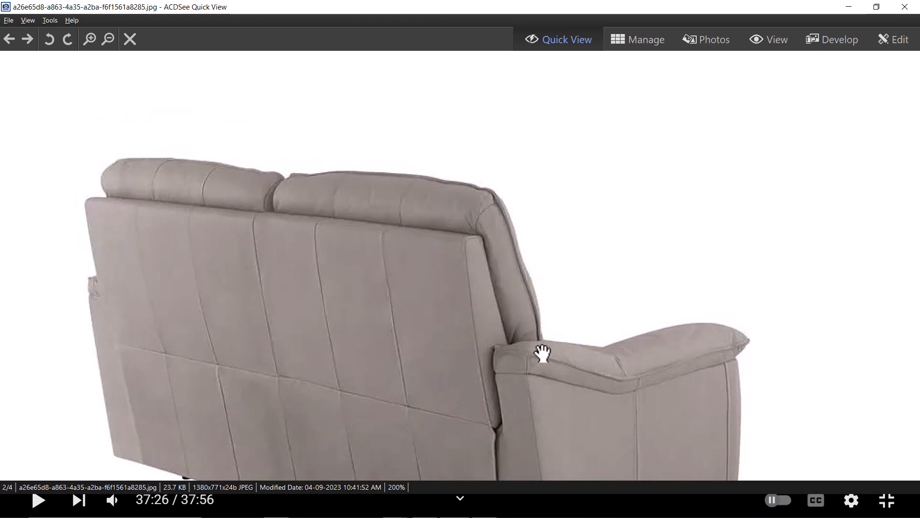
{"action": "scroll", "coordinate": [477, 217], "scroll_direction": "up", "scroll_amount": 1}
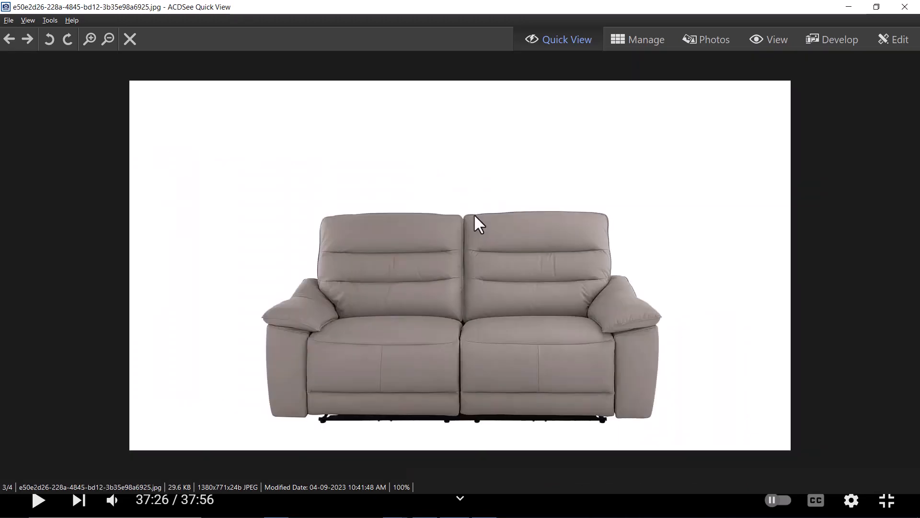
{"action": "scroll", "coordinate": [473, 213], "scroll_direction": "down", "scroll_amount": 1}
{"action": "scroll", "coordinate": [496, 229], "scroll_direction": "up", "scroll_amount": 1}
{"action": "scroll", "coordinate": [438, 267], "scroll_direction": "up", "scroll_amount": 3, "text": "ctrl"}
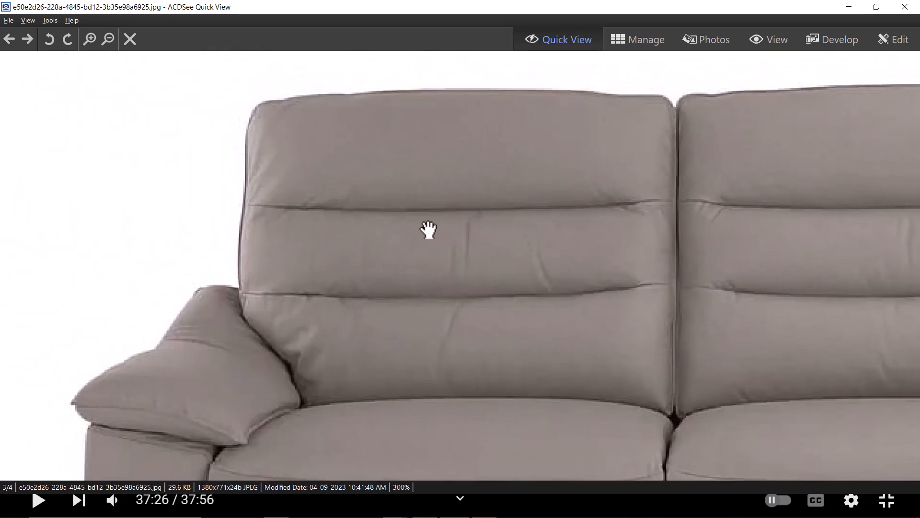
{"action": "scroll", "coordinate": [652, 201], "scroll_direction": "up", "scroll_amount": 1}
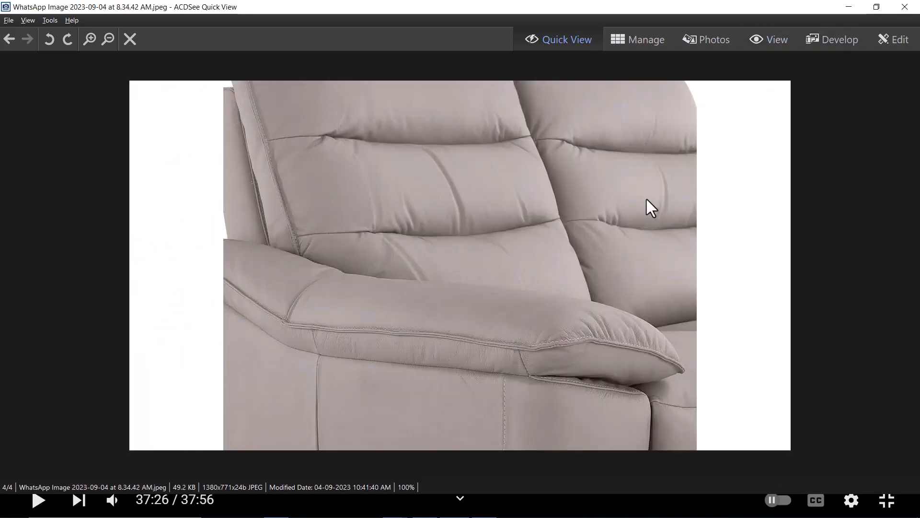
{"action": "left_click", "coordinate": [848, 7]}
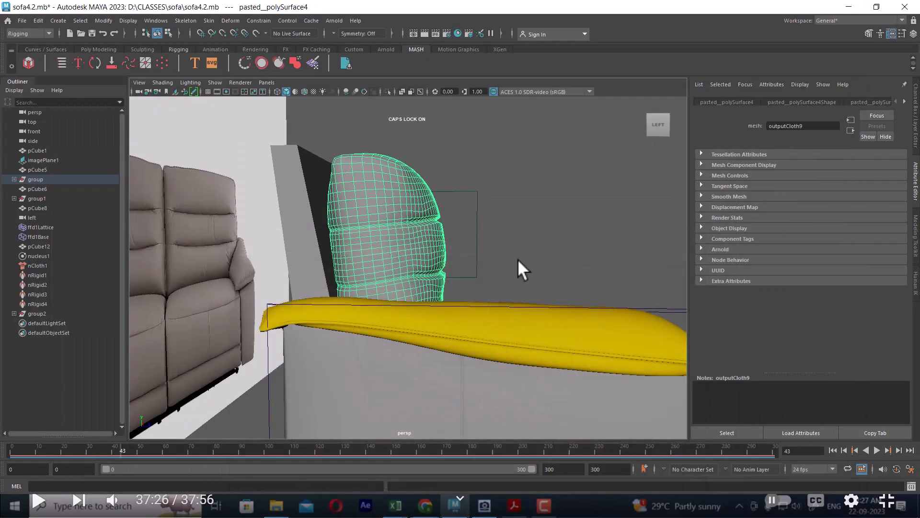
- Select the back cushion in the Maya scene and hide all other objects
{"action": "left_click_drag", "start_coordinate": [516, 258], "coordinate": [569, 244], "text": "alt"}
{"action": "left_click", "coordinate": [569, 243]}
{"action": "left_click", "coordinate": [400, 222]}
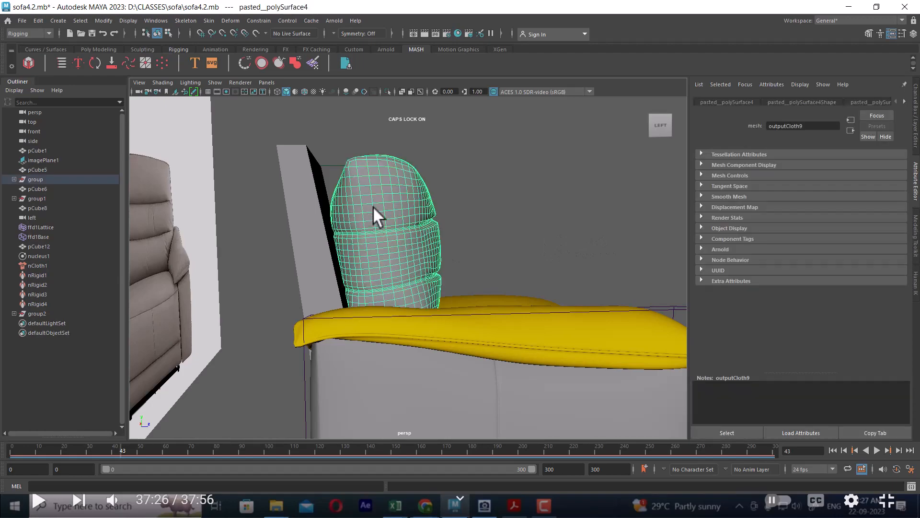
{"action": "key", "text": "alt+h"}
{"action": "left_click_drag", "start_coordinate": [413, 220], "coordinate": [497, 277], "text": "alt"}
- Examine the isolated cushion from above, then deselect it and inspect its shaded side and back surfaces
{"action": "key", "text": "space"}
{"action": "left_click_drag", "start_coordinate": [556, 263], "coordinate": [274, 264]}
{"action": "middle_click_drag", "start_coordinate": [500, 198], "coordinate": [309, 302], "text": "alt"}
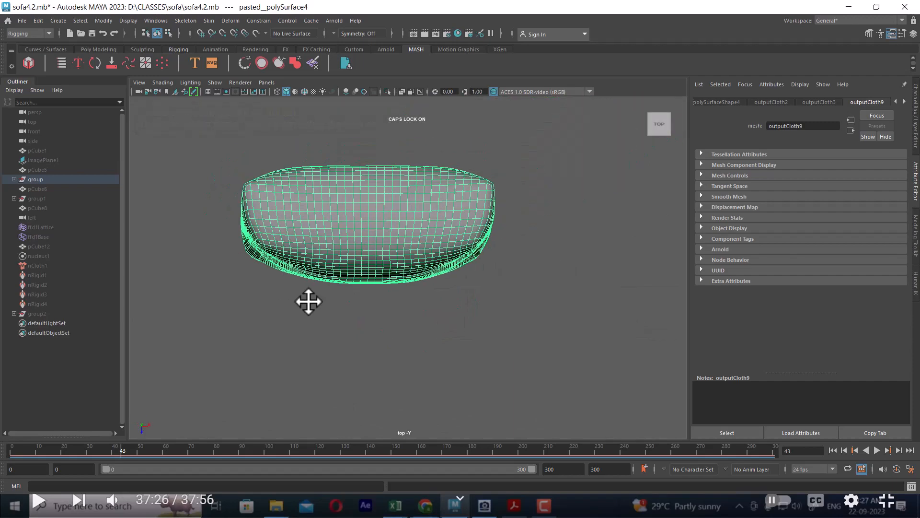
{"action": "scroll", "coordinate": [373, 238], "scroll_direction": "up", "scroll_amount": 1}
{"action": "key", "text": "space"}
{"action": "left_click", "coordinate": [435, 211]}
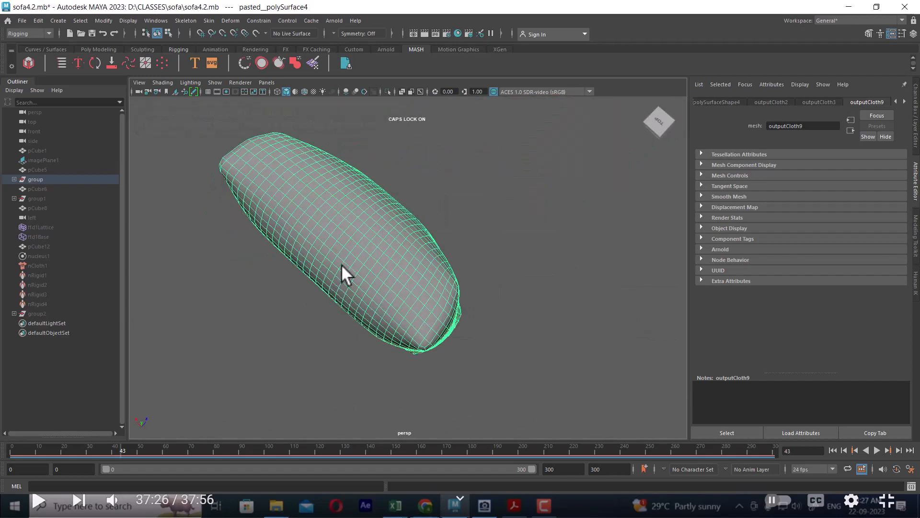
{"action": "left_click_drag", "start_coordinate": [343, 272], "coordinate": [327, 205], "text": "alt"}
{"action": "right_click_drag", "start_coordinate": [328, 240], "coordinate": [351, 262], "text": "alt"}
{"action": "left_click", "coordinate": [488, 254]}
{"action": "mouse_move", "coordinate": [388, 254]}
{"action": "left_mouse_down", "text": "alt"}
{"action": "mouse_move", "coordinate": [456, 257]}
{"action": "mouse_move", "coordinate": [354, 251]}
{"action": "mouse_move", "coordinate": [384, 254]}
{"action": "left_mouse_up", "text": "alt"}
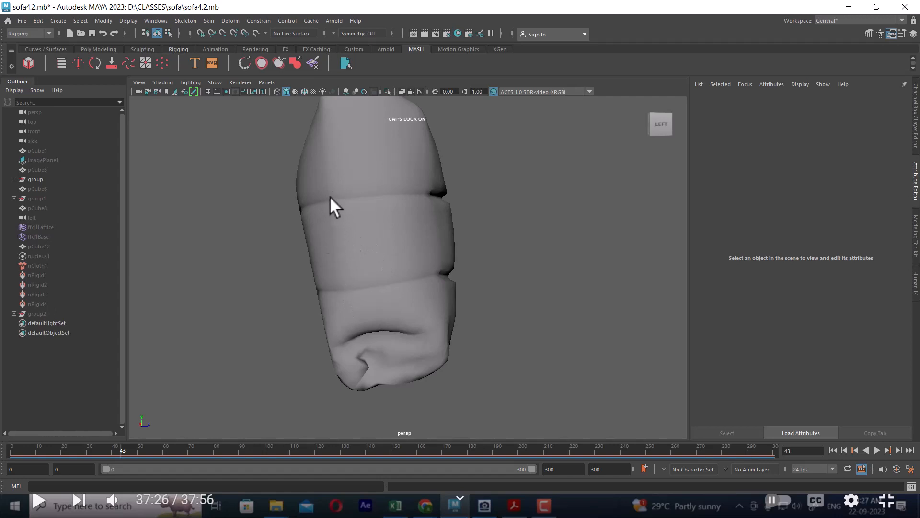
{"action": "left_click_drag", "start_coordinate": [330, 197], "coordinate": [412, 236], "text": "alt"}
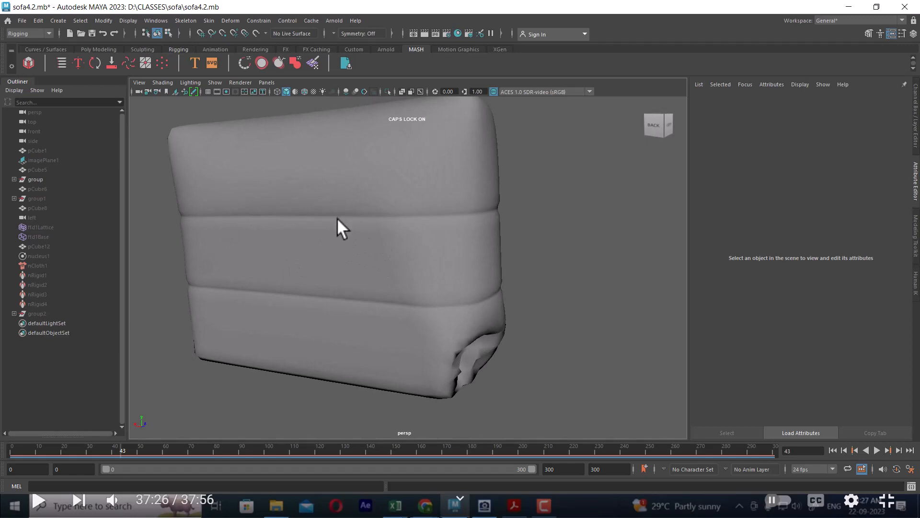
{"action": "left_click_drag", "start_coordinate": [338, 218], "coordinate": [478, 262], "text": "alt"}
- Reselect the back cushion, set it to face selection and pick a face on the middle section of its back
{"action": "left_click", "coordinate": [381, 246]}
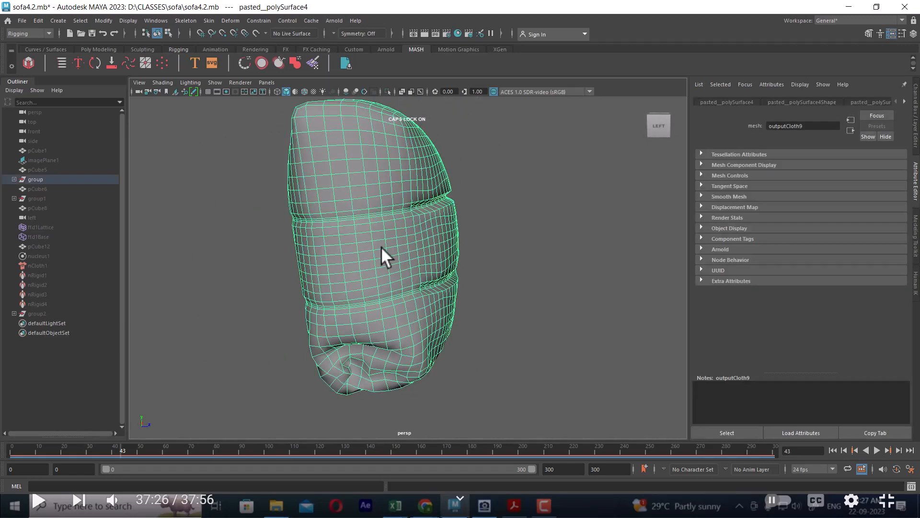
{"action": "left_click_drag", "start_coordinate": [381, 246], "coordinate": [455, 234], "text": "alt"}
{"action": "key", "text": "space"}
{"action": "right_click_drag", "start_coordinate": [298, 241], "coordinate": [365, 245], "text": "alt"}
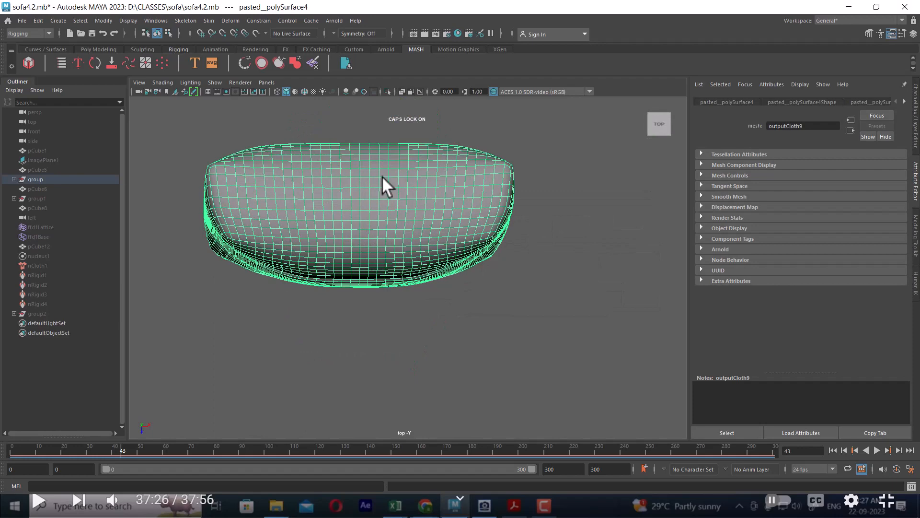
{"action": "left_click_drag", "start_coordinate": [388, 200], "coordinate": [372, 192], "text": "alt"}
{"action": "right_click", "coordinate": [368, 191]}
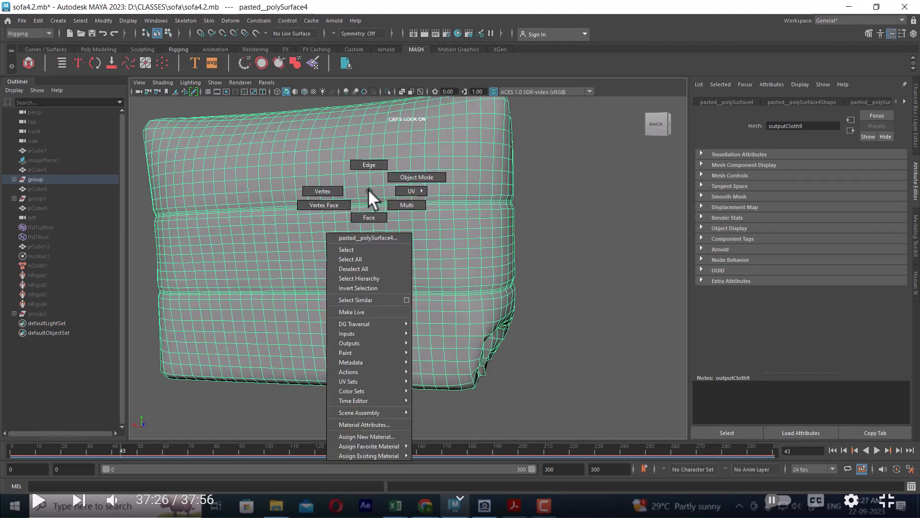
{"action": "left_click", "coordinate": [369, 218]}
{"action": "left_click", "coordinate": [284, 246]}
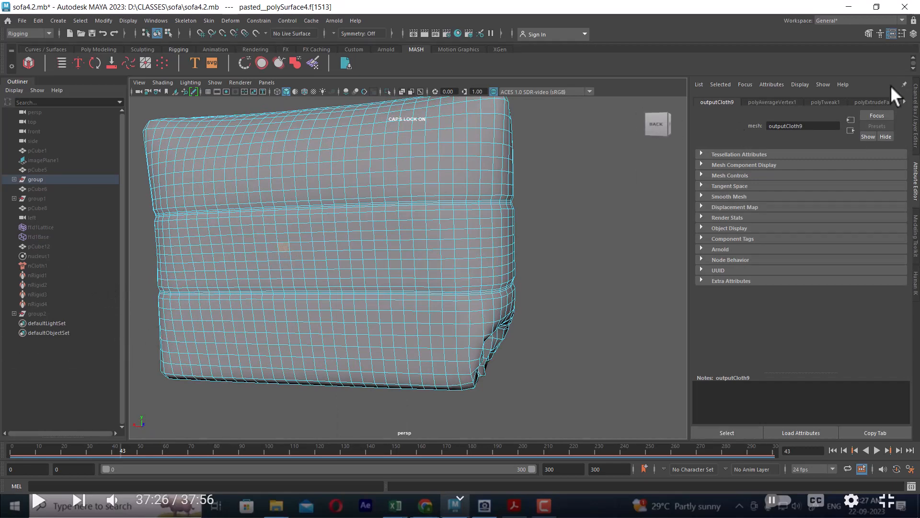
- Display the Tool Box and activate the Paint Selection Tool
{"action": "left_click", "coordinate": [903, 33]}
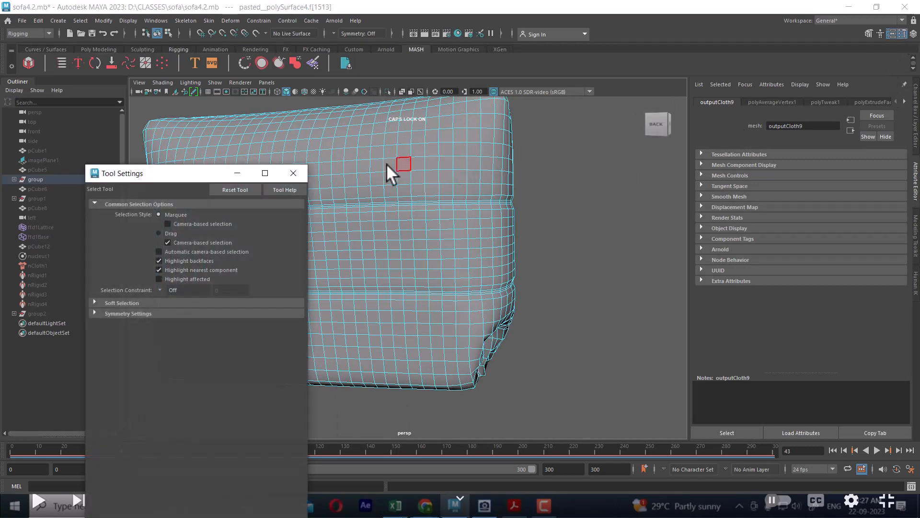
{"action": "left_click", "coordinate": [290, 173]}
{"action": "key", "text": "space"}
{"action": "left_click", "coordinate": [582, 244]}
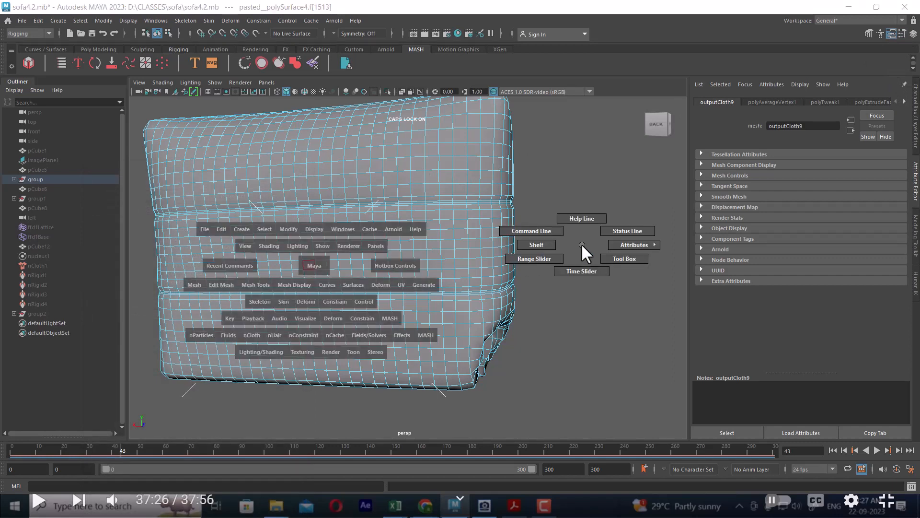
{"action": "left_click_drag", "start_coordinate": [582, 277], "coordinate": [624, 262]}
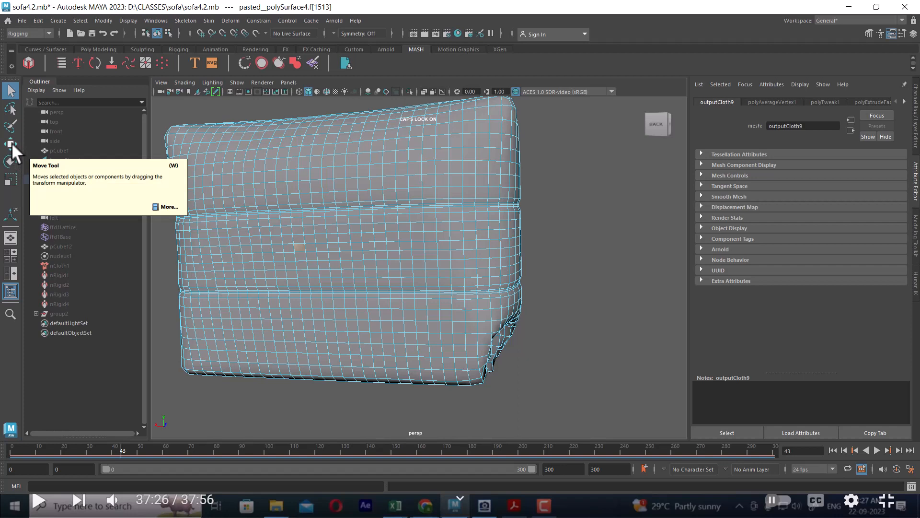
{"action": "left_click", "coordinate": [10, 127]}
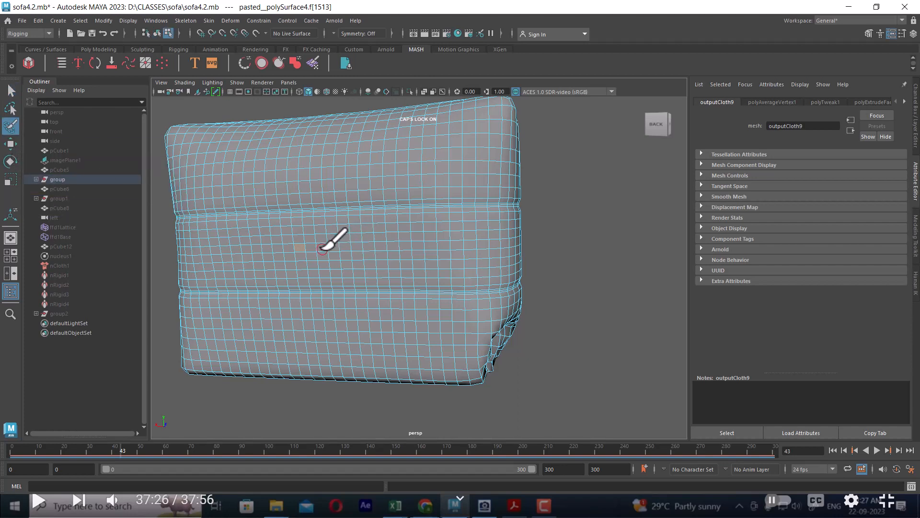
- Paint-select the faces across all three sections of the cushion's back, filling in the unselected patches
{"action": "mouse_move", "coordinate": [323, 248]}
{"action": "left_mouse_down"}
{"action": "mouse_move", "coordinate": [298, 232]}
{"action": "mouse_move", "coordinate": [315, 153]}
{"action": "mouse_move", "coordinate": [324, 187]}
{"action": "mouse_move", "coordinate": [314, 229]}
{"action": "left_mouse_up"}
{"action": "mouse_move", "coordinate": [314, 229]}
{"action": "left_mouse_down", "text": "alt"}
{"action": "mouse_move", "coordinate": [366, 254]}
{"action": "mouse_move", "coordinate": [388, 247]}
{"action": "left_mouse_up", "text": "alt"}
{"action": "mouse_move", "coordinate": [441, 184]}
{"action": "middle_mouse_down", "text": "alt"}
{"action": "mouse_move", "coordinate": [493, 225]}
{"action": "mouse_move", "coordinate": [549, 216]}
{"action": "middle_mouse_up", "text": "alt"}
{"action": "mouse_move", "coordinate": [474, 187]}
{"action": "left_mouse_down"}
{"action": "mouse_move", "coordinate": [329, 243]}
{"action": "mouse_move", "coordinate": [323, 226]}
{"action": "mouse_move", "coordinate": [421, 168]}
{"action": "mouse_move", "coordinate": [315, 261]}
{"action": "mouse_move", "coordinate": [335, 248]}
{"action": "mouse_move", "coordinate": [358, 356]}
{"action": "mouse_move", "coordinate": [351, 372]}
{"action": "mouse_move", "coordinate": [390, 202]}
{"action": "mouse_move", "coordinate": [383, 301]}
{"action": "mouse_move", "coordinate": [303, 245]}
{"action": "left_mouse_up"}
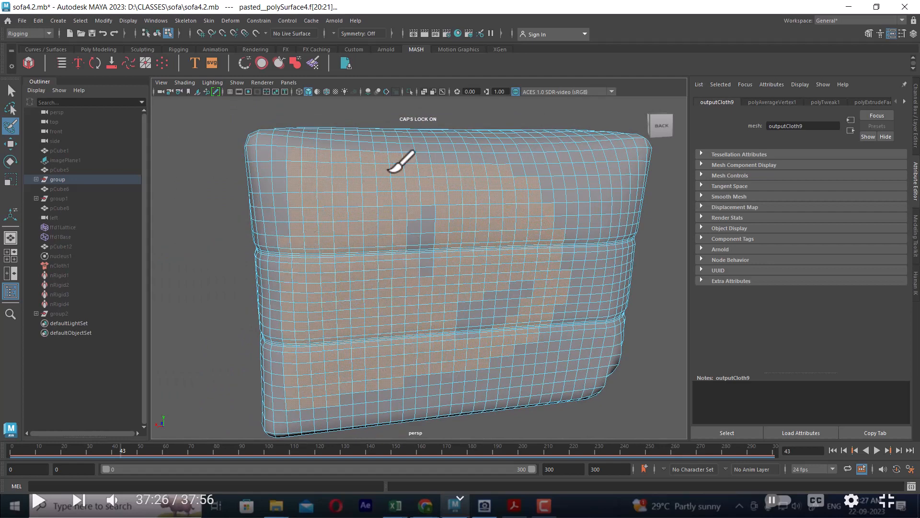
{"action": "mouse_move", "coordinate": [401, 160]}
{"action": "left_mouse_down"}
{"action": "mouse_move", "coordinate": [589, 164]}
{"action": "mouse_move", "coordinate": [621, 154]}
{"action": "mouse_move", "coordinate": [485, 174]}
{"action": "mouse_move", "coordinate": [432, 230]}
{"action": "left_mouse_up"}
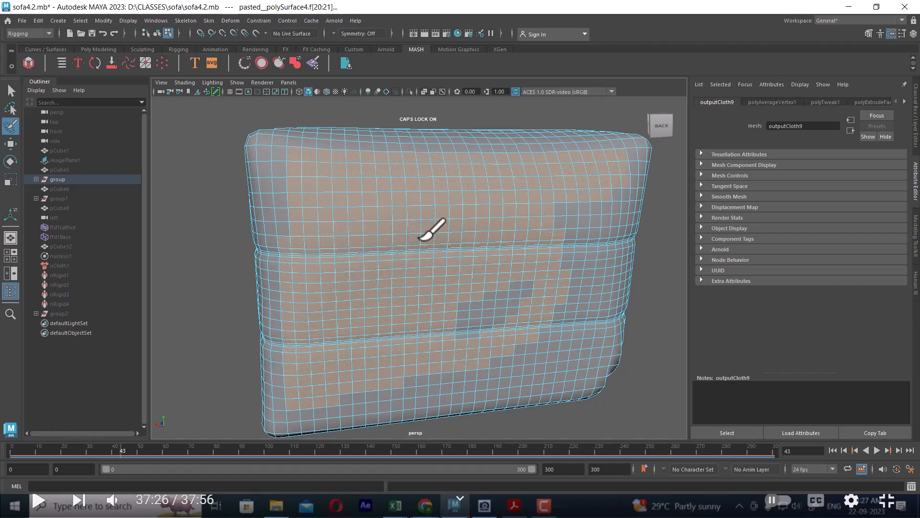
{"action": "mouse_move", "coordinate": [614, 165]}
{"action": "left_mouse_down"}
{"action": "mouse_move", "coordinate": [594, 296]}
{"action": "mouse_move", "coordinate": [577, 290]}
{"action": "mouse_move", "coordinate": [452, 318]}
{"action": "mouse_move", "coordinate": [597, 272]}
{"action": "mouse_move", "coordinate": [585, 358]}
{"action": "mouse_move", "coordinate": [336, 388]}
{"action": "mouse_move", "coordinate": [598, 352]}
{"action": "mouse_move", "coordinate": [548, 347]}
{"action": "left_mouse_up"}
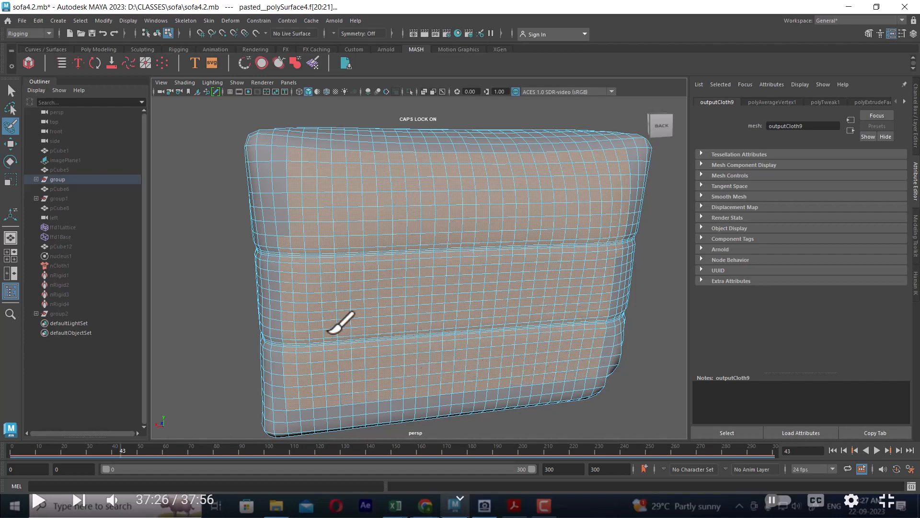
- Extend the painted face selection toward the side edges of the cushion's back
{"action": "left_click_drag", "start_coordinate": [482, 231], "coordinate": [489, 241], "text": "alt"}
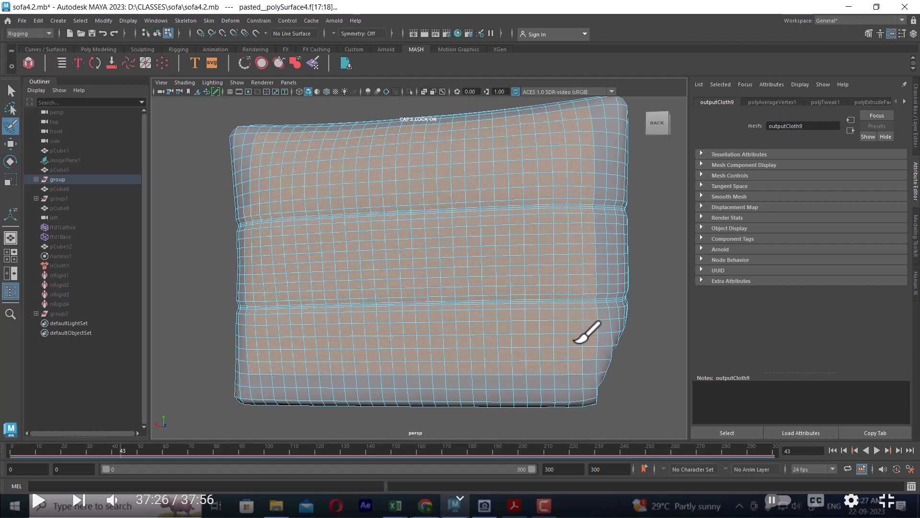
{"action": "left_click_drag", "start_coordinate": [329, 308], "coordinate": [367, 317], "text": "alt"}
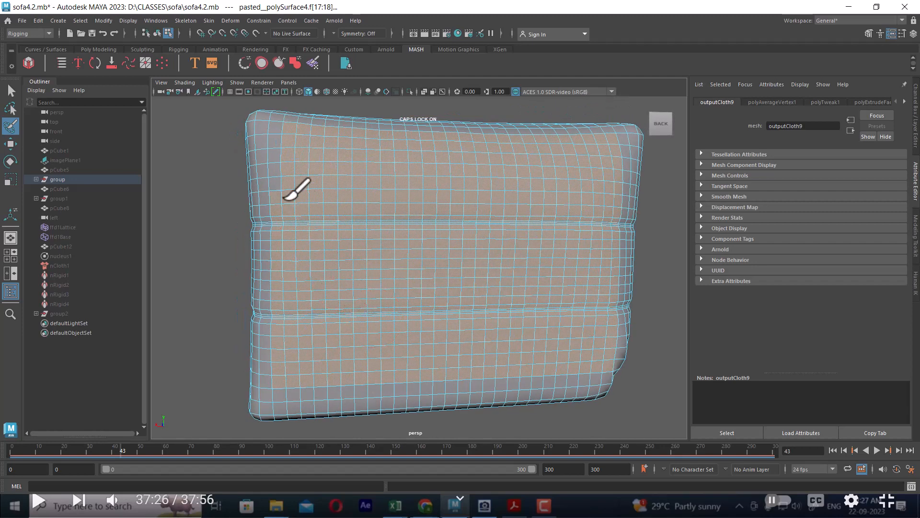
{"action": "mouse_move", "coordinate": [298, 127]}
{"action": "left_mouse_down", "text": "alt"}
{"action": "mouse_move", "coordinate": [304, 173]}
{"action": "mouse_move", "coordinate": [329, 180]}
{"action": "mouse_move", "coordinate": [334, 168]}
{"action": "left_mouse_up", "text": "alt"}
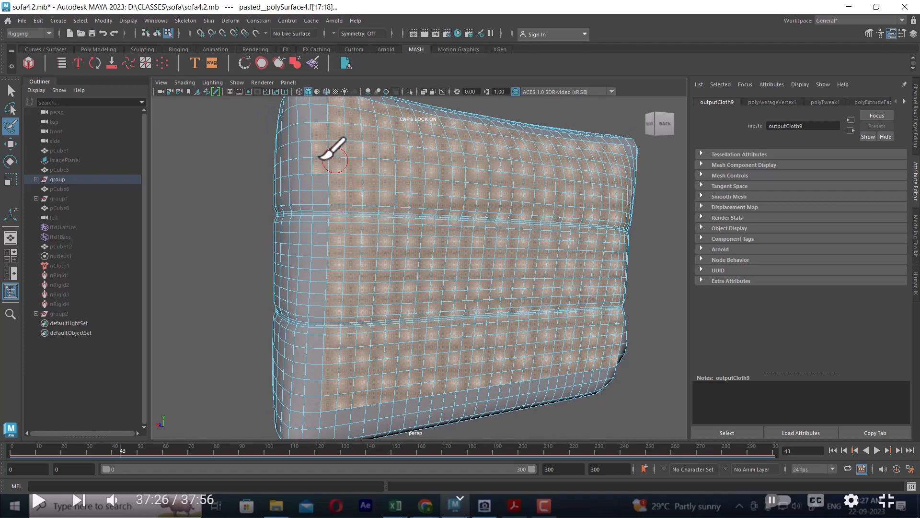
{"action": "mouse_move", "coordinate": [325, 123]}
{"action": "left_mouse_down", "text": "alt"}
{"action": "mouse_move", "coordinate": [308, 131]}
{"action": "mouse_move", "coordinate": [314, 119]}
{"action": "left_mouse_up", "text": "alt"}
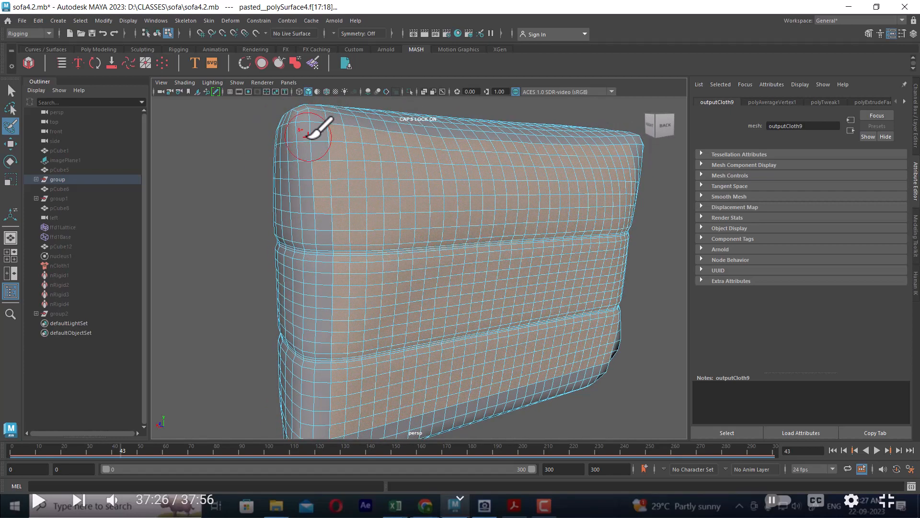
- Activate the Move tool and inspect the selected back faces in the top, perspective and side views
{"action": "scroll", "coordinate": [522, 287], "scroll_direction": "down", "scroll_amount": 3}
{"action": "left_click_drag", "start_coordinate": [522, 287], "coordinate": [522, 318], "text": "alt"}
{"action": "key", "text": "w"}
{"action": "key", "text": "space"}
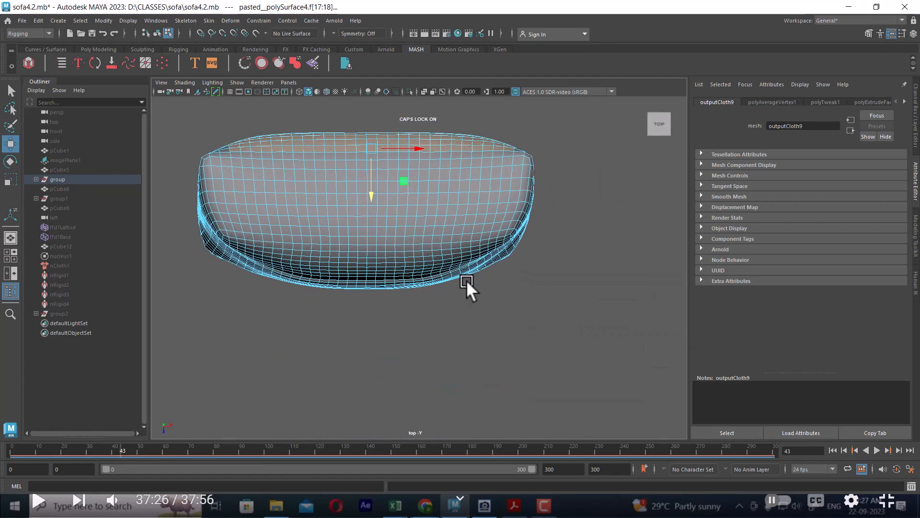
{"action": "key", "text": "space"}
{"action": "left_click_drag", "start_coordinate": [471, 283], "coordinate": [500, 206]}
{"action": "key", "text": "space"}
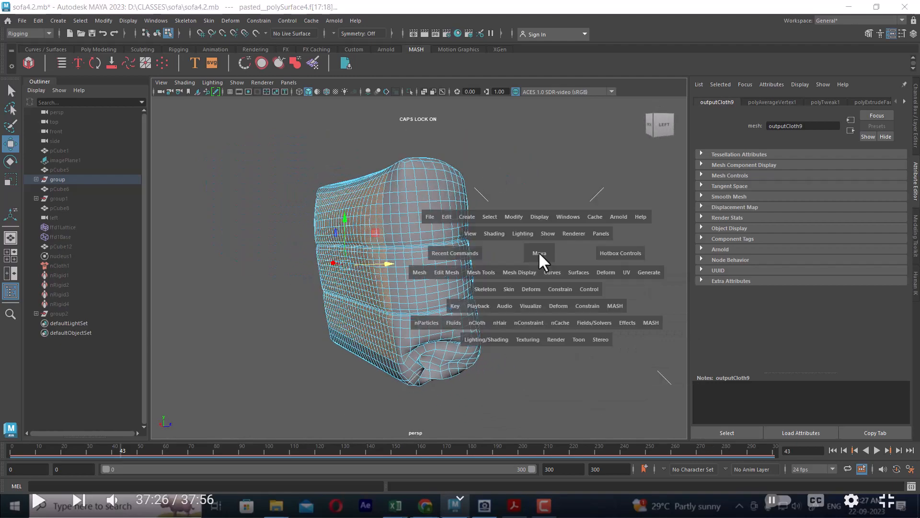
{"action": "left_click_drag", "start_coordinate": [539, 253], "coordinate": [597, 254]}
{"action": "scroll", "coordinate": [467, 384], "scroll_direction": "up", "scroll_amount": 5}
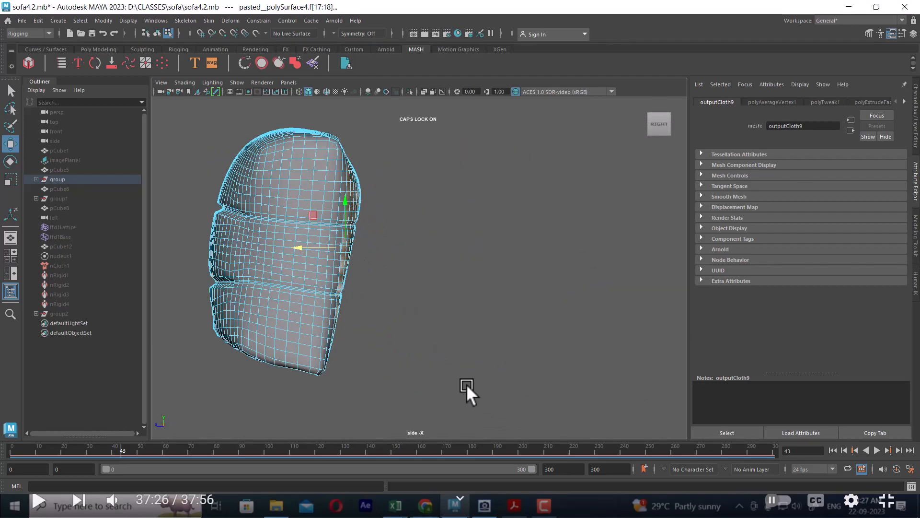
- Scale the selected back faces along the cushion's depth and adjust their rotation in the side view
{"action": "middle_click_drag", "start_coordinate": [405, 296], "coordinate": [479, 301], "text": "alt"}
{"action": "scroll", "coordinate": [428, 284], "scroll_direction": "up", "scroll_amount": 3}
{"action": "key", "text": "r"}
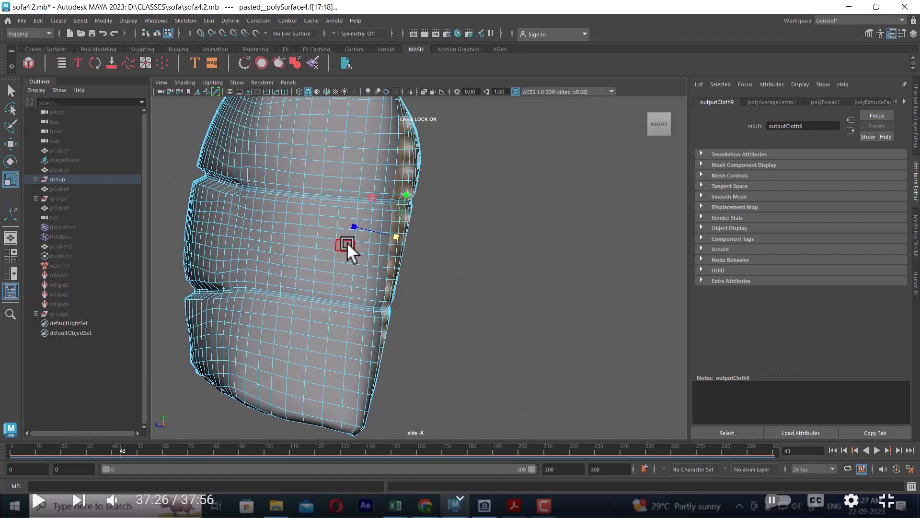
{"action": "left_click_drag", "start_coordinate": [356, 226], "coordinate": [368, 222]}
{"action": "middle_click_drag", "start_coordinate": [434, 235], "coordinate": [440, 262], "text": "alt"}
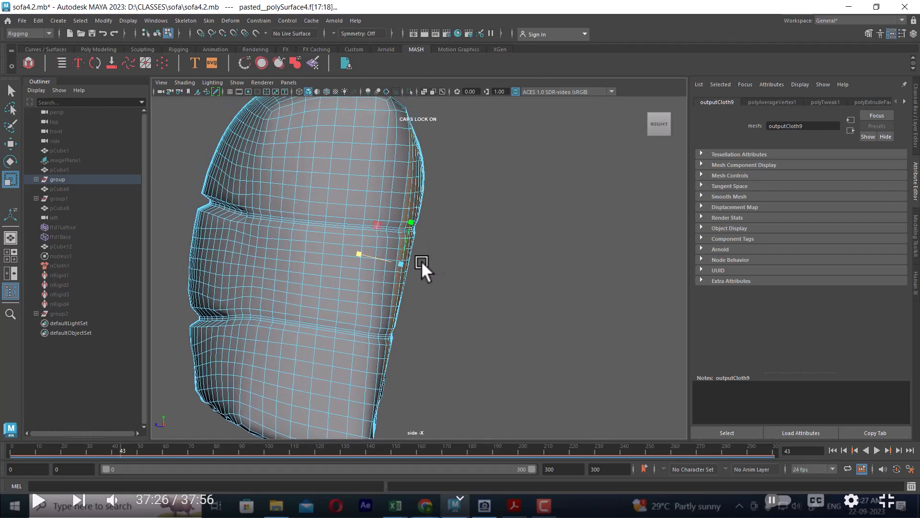
{"action": "key", "text": "e"}
{"action": "left_click_drag", "start_coordinate": [422, 253], "coordinate": [436, 238]}
{"action": "scroll", "coordinate": [461, 298], "scroll_direction": "up", "scroll_amount": 3}
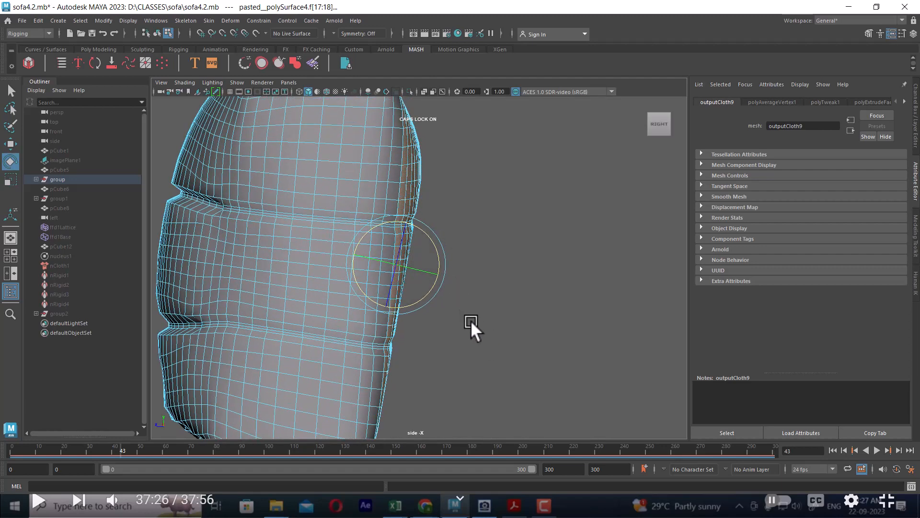
{"action": "key", "text": "w"}
{"action": "scroll", "coordinate": [444, 309], "scroll_direction": "up", "scroll_amount": 3}
{"action": "middle_click_drag", "start_coordinate": [444, 309], "coordinate": [465, 268], "text": "alt"}
{"action": "scroll", "coordinate": [484, 352], "scroll_direction": "down", "scroll_amount": 1}
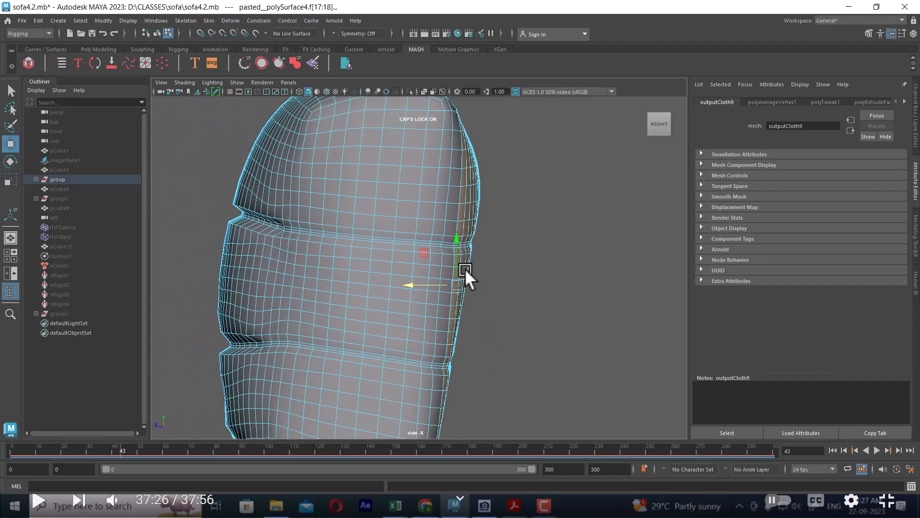
- Inspect the reshaped back, return to object selection, select the whole cushion and show it in the side view
{"action": "key", "text": "space"}
{"action": "left_click_drag", "start_coordinate": [401, 318], "coordinate": [522, 267]}
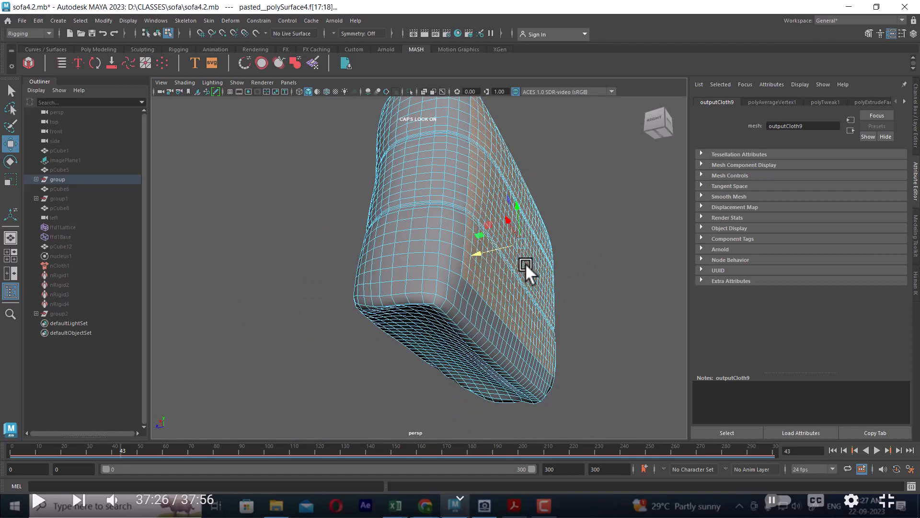
{"action": "left_click_drag", "start_coordinate": [530, 260], "coordinate": [573, 283], "text": "alt"}
{"action": "left_click_drag", "start_coordinate": [684, 281], "coordinate": [533, 269], "text": "alt"}
{"action": "right_click_drag", "start_coordinate": [533, 270], "coordinate": [556, 206]}
{"action": "left_click_drag", "start_coordinate": [536, 240], "coordinate": [450, 273], "text": "alt"}
{"action": "left_click", "coordinate": [438, 278]}
{"action": "key", "text": "space"}
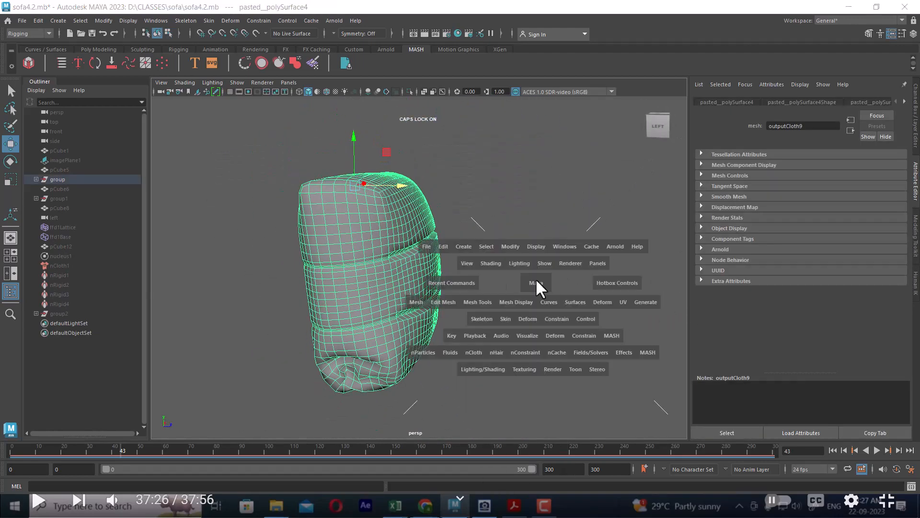
{"action": "left_click_drag", "start_coordinate": [536, 279], "coordinate": [560, 281]}
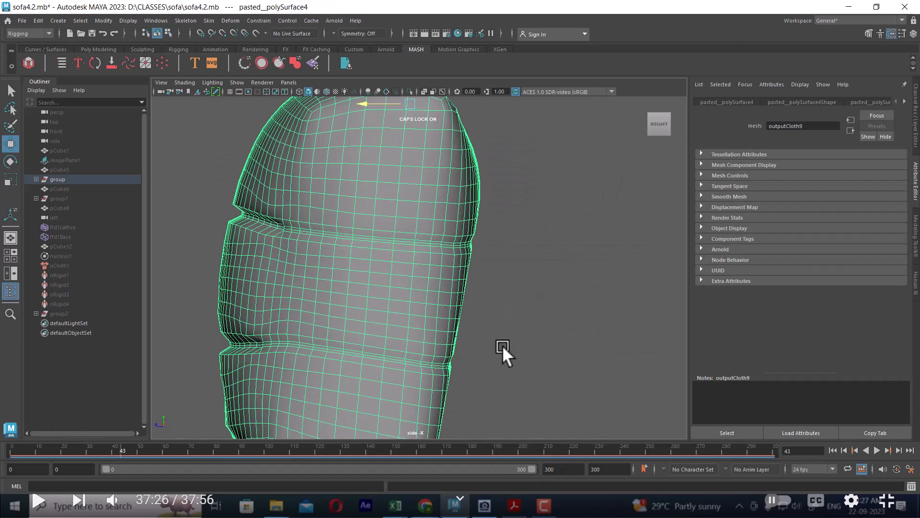
{"action": "scroll", "coordinate": [403, 223], "scroll_direction": "down", "scroll_amount": 4}
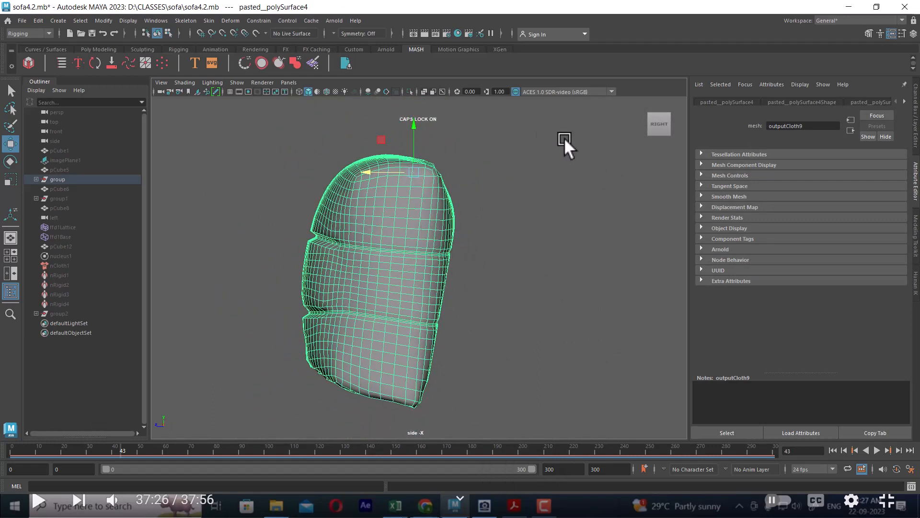
- Pick an edge near the back of the cushion's side and convert it to a face loop running around the cushion
{"action": "right_click_drag", "start_coordinate": [564, 137], "coordinate": [488, 135]}
{"action": "left_click_drag", "start_coordinate": [565, 120], "coordinate": [408, 458]}
{"action": "right_click_drag", "start_coordinate": [420, 296], "coordinate": [421, 185]}
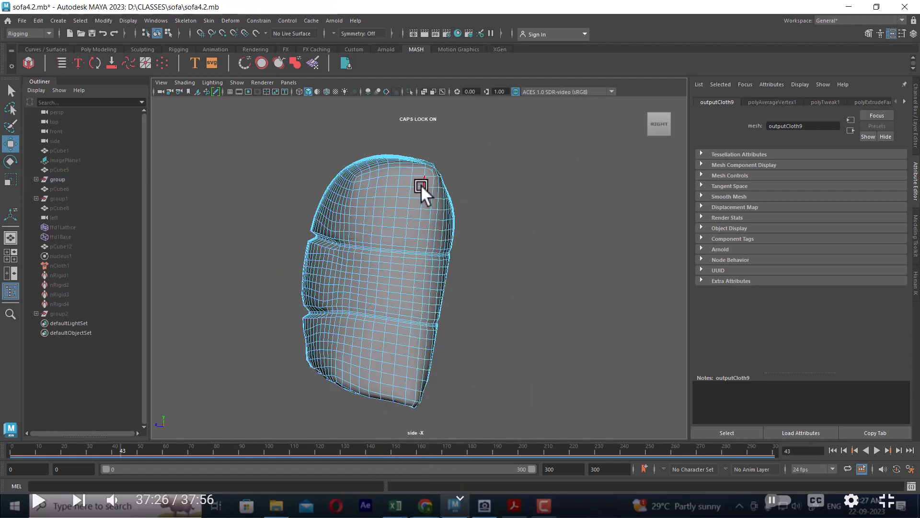
{"action": "left_click", "coordinate": [417, 190]}
{"action": "right_click_drag", "start_coordinate": [531, 180], "coordinate": [417, 187], "text": "shift"}
{"action": "right_click_drag", "start_coordinate": [511, 208], "coordinate": [495, 260], "text": "ctrl"}
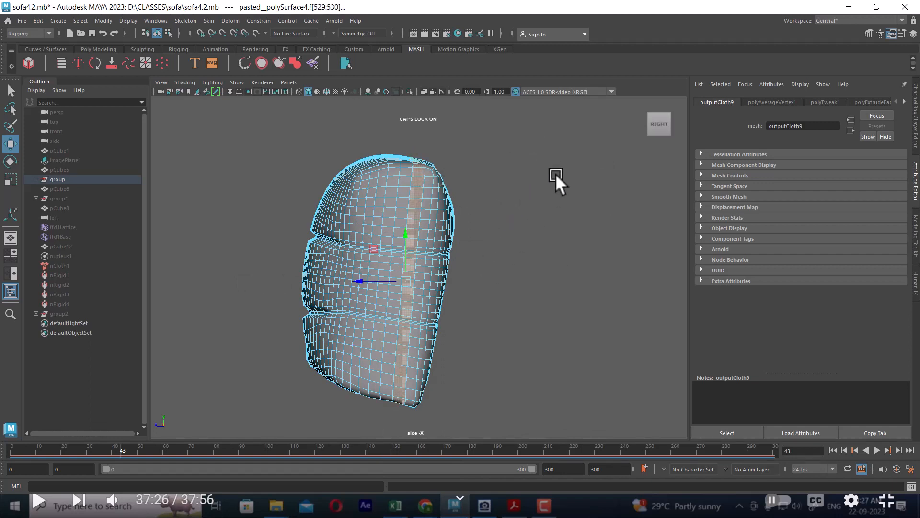
- Add the faces behind the loop, along the full height of the cushion's back, to the selection
{"action": "left_click_drag", "start_coordinate": [582, 134], "coordinate": [427, 410], "text": "shift"}
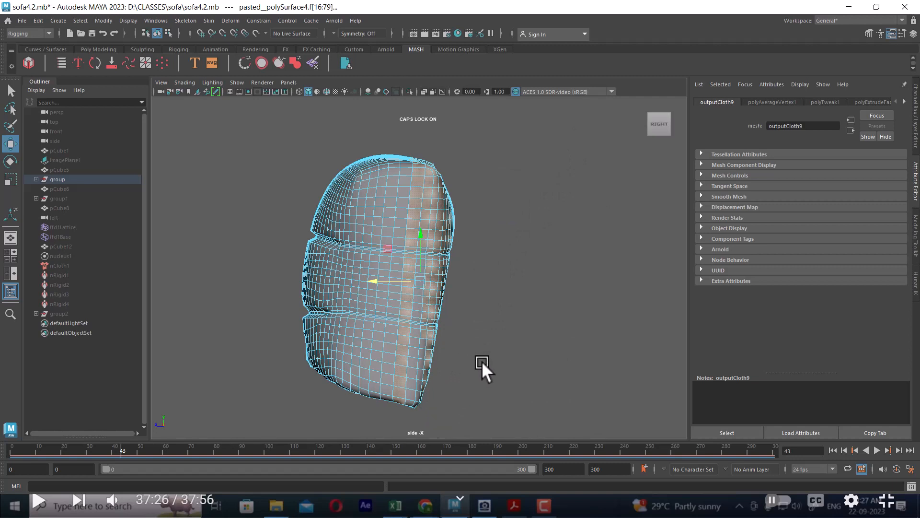
{"action": "middle_click_drag", "start_coordinate": [482, 361], "coordinate": [504, 252], "text": "alt"}
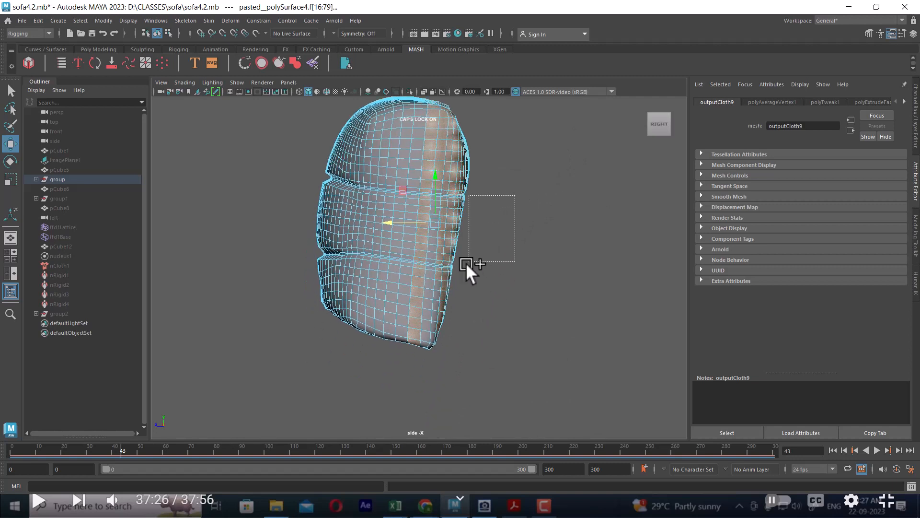
{"action": "left_click_drag", "start_coordinate": [466, 262], "coordinate": [432, 297], "text": "shift"}
{"action": "left_click_drag", "start_coordinate": [495, 263], "coordinate": [425, 358], "text": "shift"}
- Add the missed faces around the crumpled lower back corner of the cushion to the selection
{"action": "left_click_drag", "start_coordinate": [485, 366], "coordinate": [457, 223], "text": "alt"}
{"action": "middle_click_drag", "start_coordinate": [421, 255], "coordinate": [457, 224], "text": "alt"}
{"action": "scroll", "coordinate": [456, 223], "scroll_direction": "up", "scroll_amount": 3}
{"action": "left_click_drag", "start_coordinate": [439, 274], "coordinate": [425, 277], "text": "alt"}
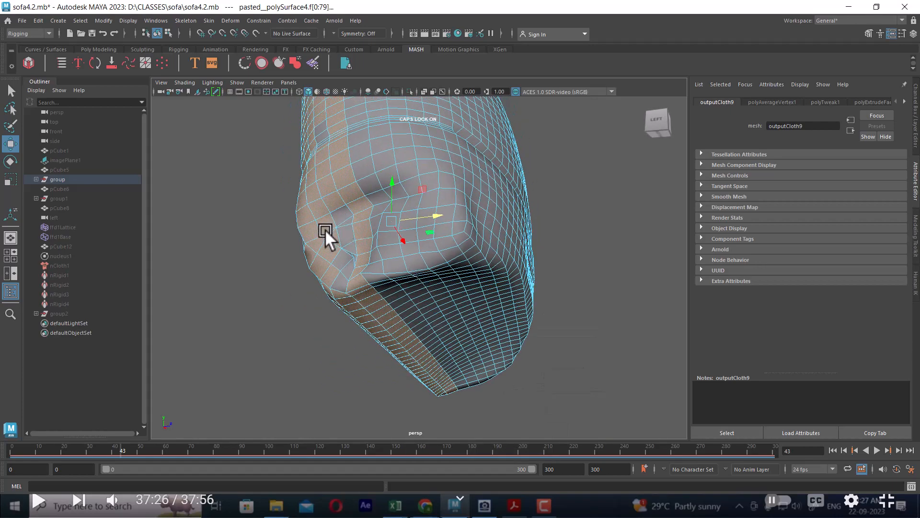
{"action": "left_click_drag", "start_coordinate": [325, 229], "coordinate": [303, 249], "text": "alt"}
{"action": "left_click_drag", "start_coordinate": [255, 268], "coordinate": [285, 399], "text": "shift"}
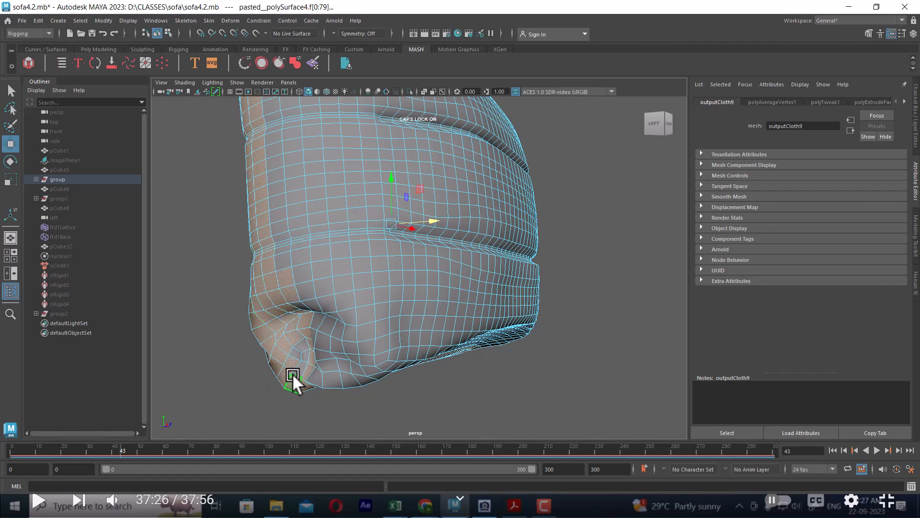
{"action": "left_click_drag", "start_coordinate": [277, 349], "coordinate": [231, 266], "text": "alt"}
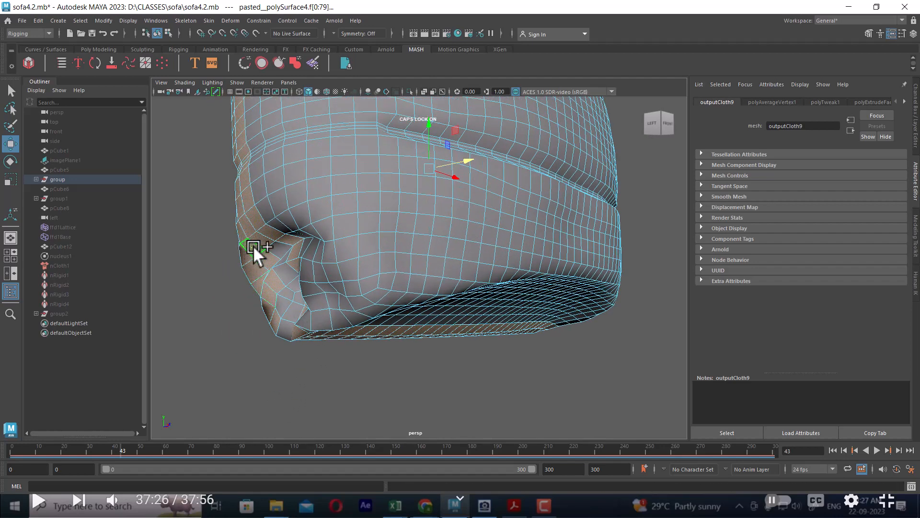
{"action": "left_click_drag", "start_coordinate": [277, 338], "coordinate": [281, 355], "text": "shift"}
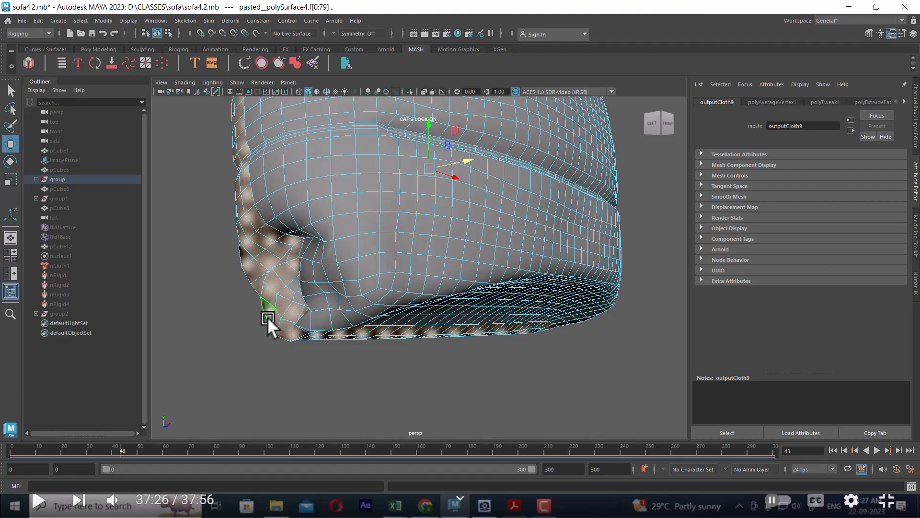
{"action": "left_click_drag", "start_coordinate": [268, 318], "coordinate": [311, 322], "text": "alt"}
{"action": "scroll", "coordinate": [312, 322], "scroll_direction": "up", "scroll_amount": 1}
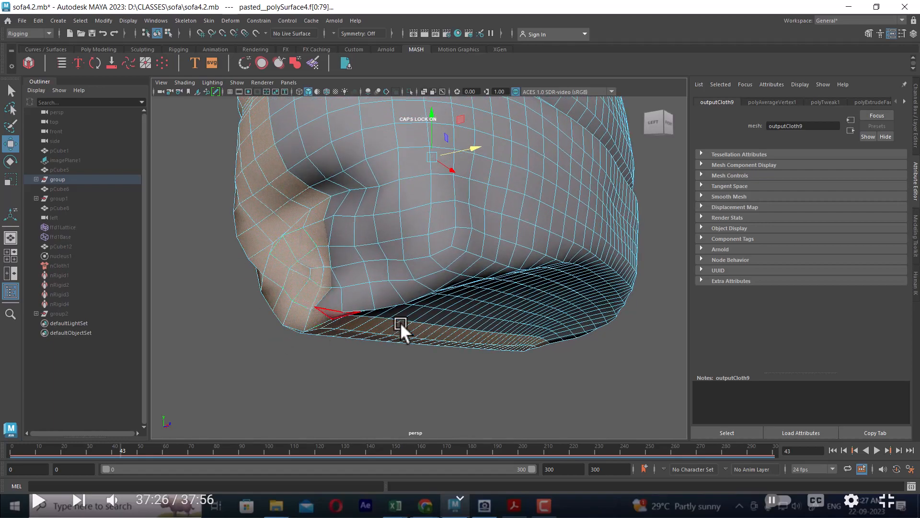
- Return to the side view and show the hidden sofa objects around the cushion again
{"action": "left_click_drag", "start_coordinate": [400, 322], "coordinate": [616, 286], "text": "alt"}
{"action": "key", "text": "space"}
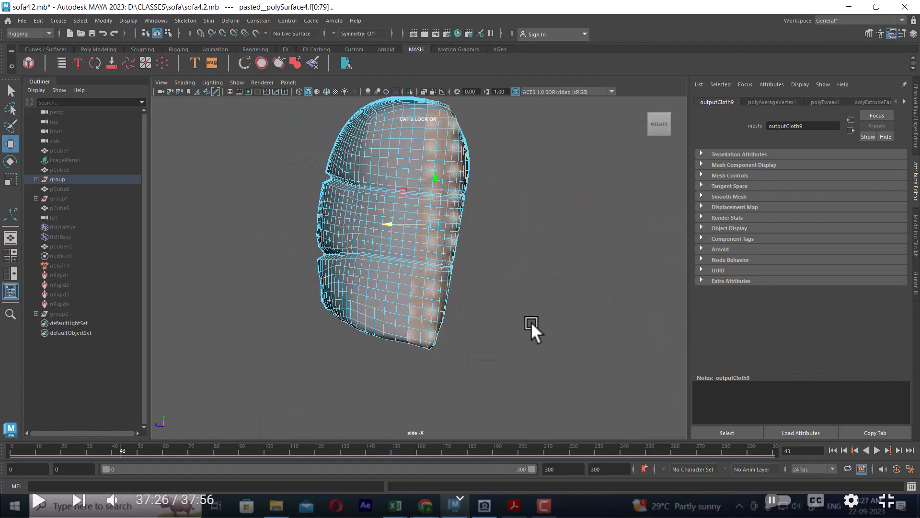
{"action": "key", "text": "shift+i"}
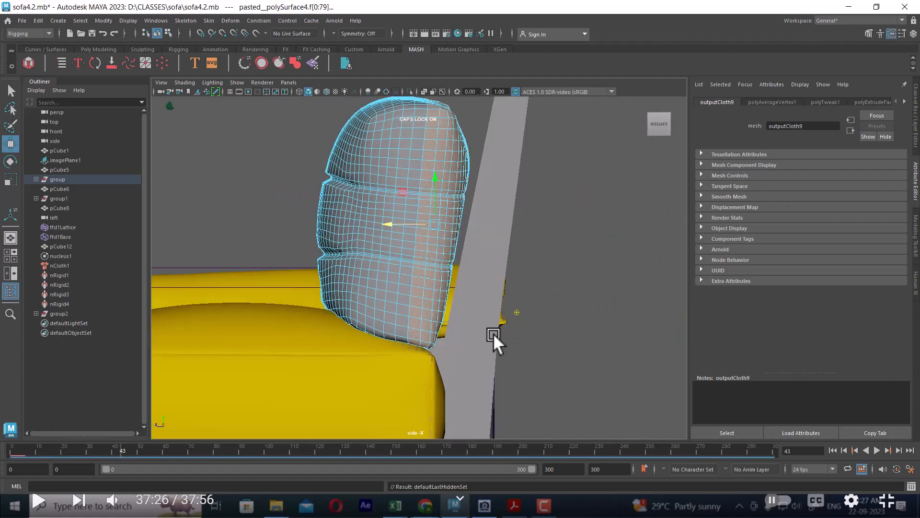
{"action": "middle_click_drag", "start_coordinate": [574, 267], "coordinate": [592, 295], "text": "alt"}
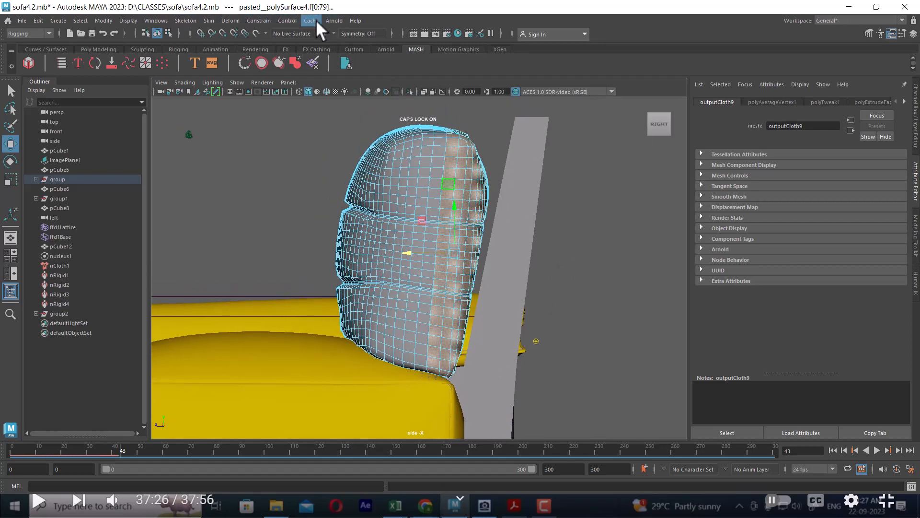
- Create a lattice deformer on the selected faces and move its rear column of points slightly toward the cushion's front
{"action": "left_click", "coordinate": [230, 21]}
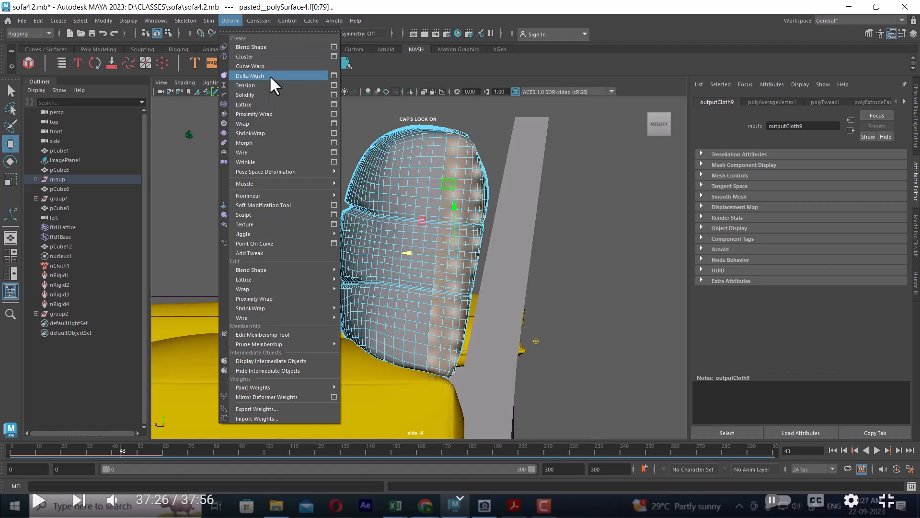
{"action": "left_click", "coordinate": [266, 104]}
{"action": "middle_click_drag", "start_coordinate": [622, 238], "coordinate": [573, 251], "text": "alt"}
{"action": "right_click_drag", "start_coordinate": [617, 208], "coordinate": [614, 178]}
{"action": "left_click_drag", "start_coordinate": [528, 125], "coordinate": [411, 418]}
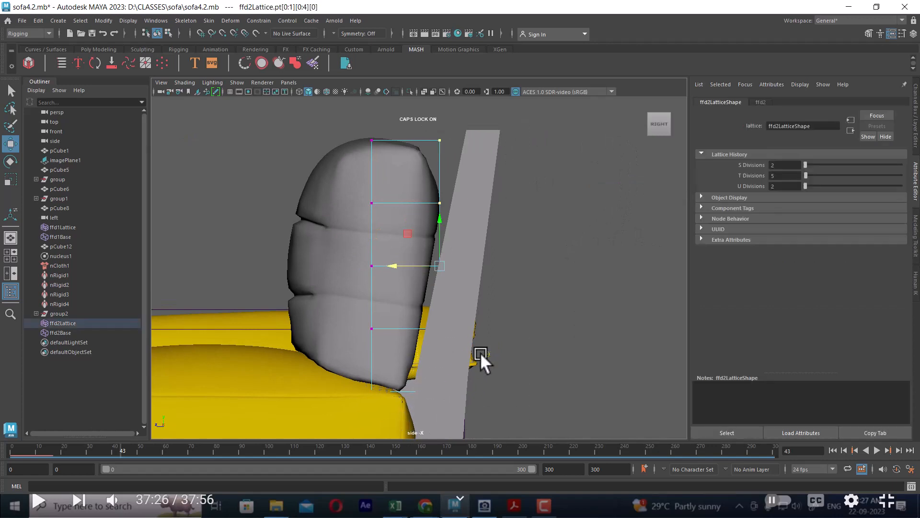
{"action": "left_click_drag", "start_coordinate": [407, 268], "coordinate": [396, 264]}
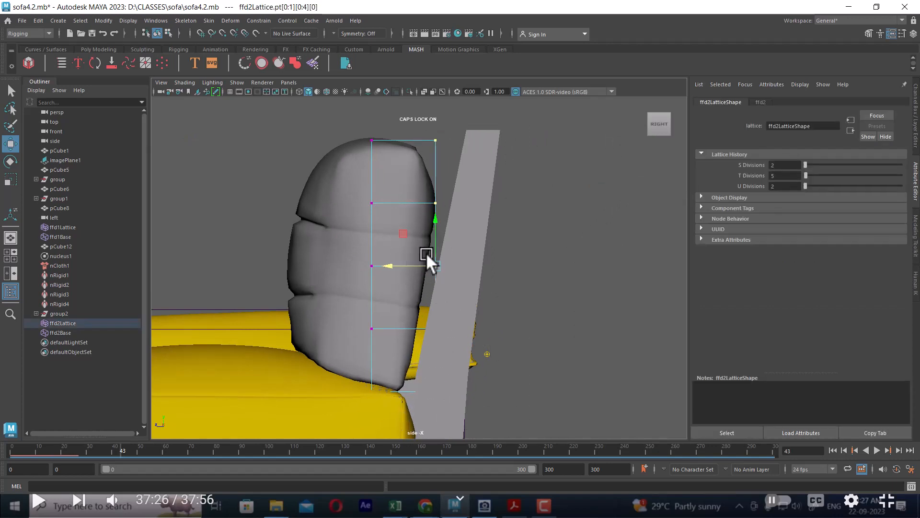
- Move the rear lattice points of the two middle rows, plus those of the row below, slightly toward the cushion's front
{"action": "left_click_drag", "start_coordinate": [503, 178], "coordinate": [434, 292]}
{"action": "left_click_drag", "start_coordinate": [397, 234], "coordinate": [389, 234]}
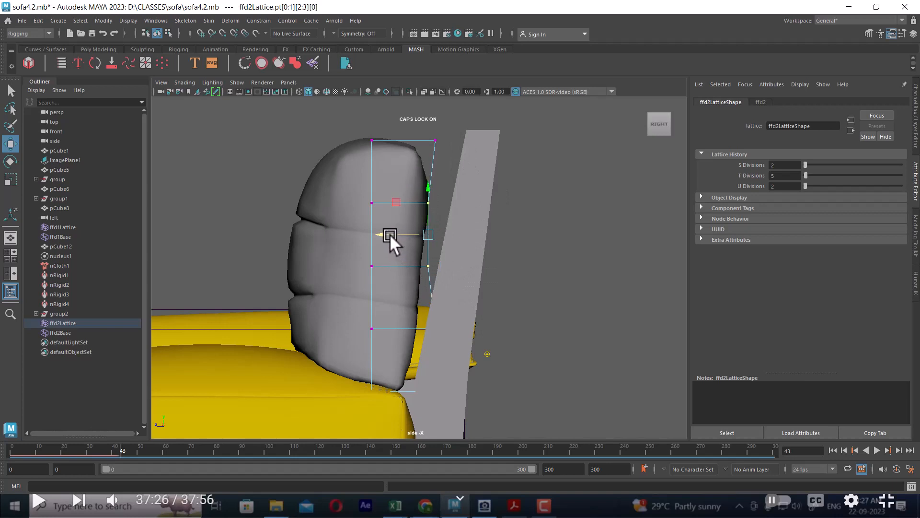
{"action": "left_click_drag", "start_coordinate": [506, 283], "coordinate": [433, 358]}
{"action": "left_click_drag", "start_coordinate": [395, 326], "coordinate": [386, 327]}
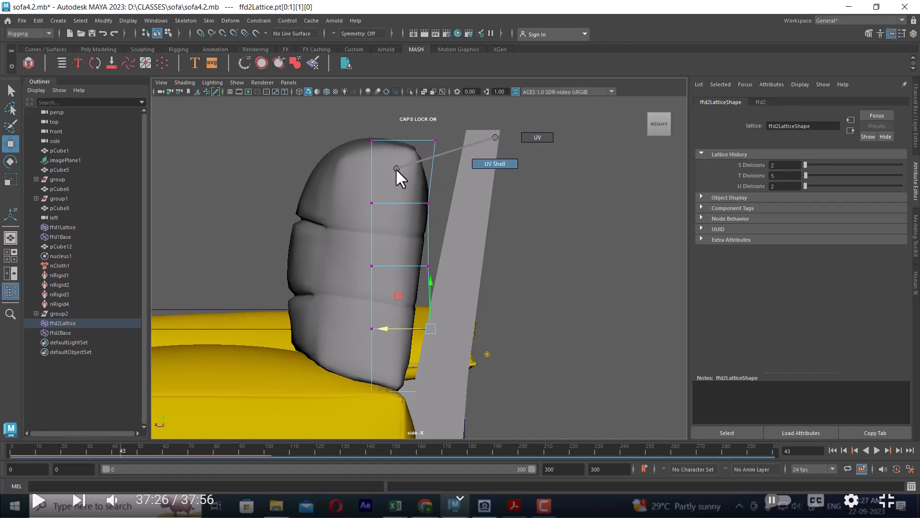
- Return the cushion to object mode and delete its construction history to bake in the lattice deformation
{"action": "right_click_drag", "start_coordinate": [298, 200], "coordinate": [349, 179]}
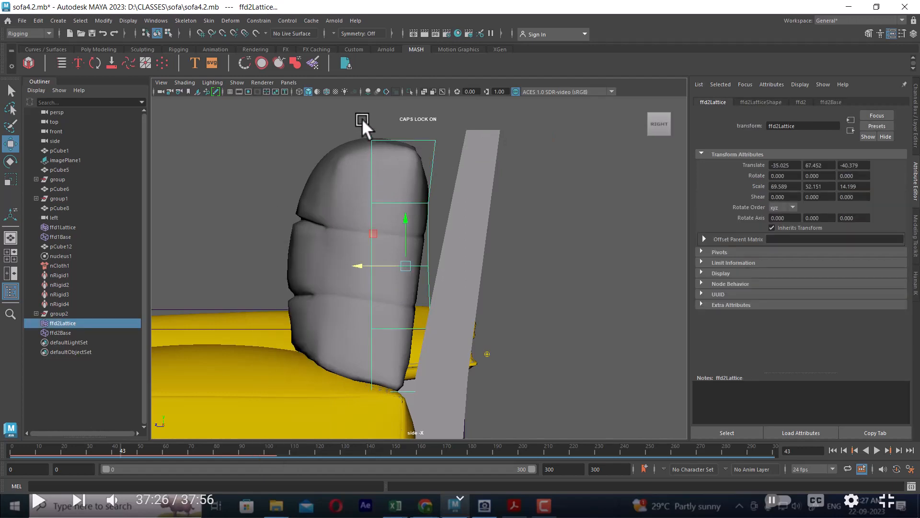
{"action": "left_click", "coordinate": [397, 173]}
{"action": "left_click", "coordinate": [38, 21]}
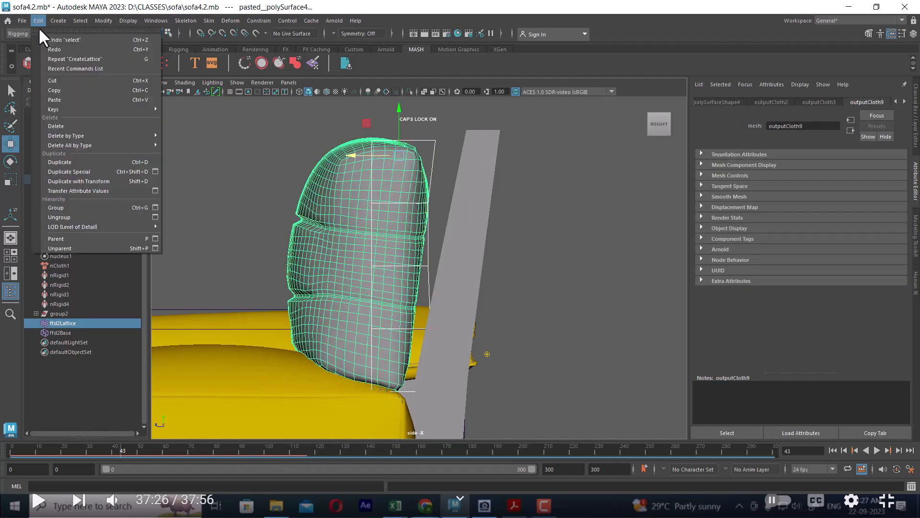
{"action": "mouse_move", "coordinate": [149, 135]}
{"action": "left_click", "coordinate": [193, 136]}
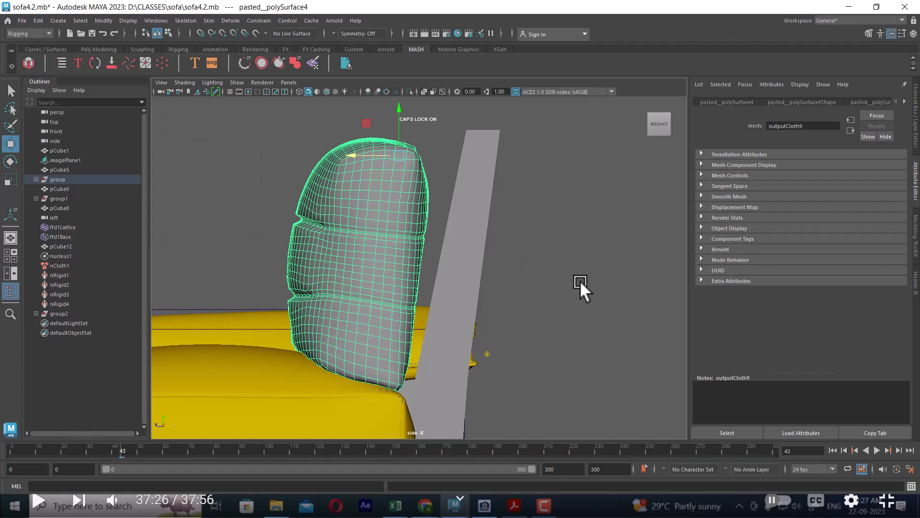
- Play the animation from the first frame to see how the backrest moves toward the cushion
{"action": "left_click", "coordinate": [580, 280]}
{"action": "left_click", "coordinate": [409, 307]}
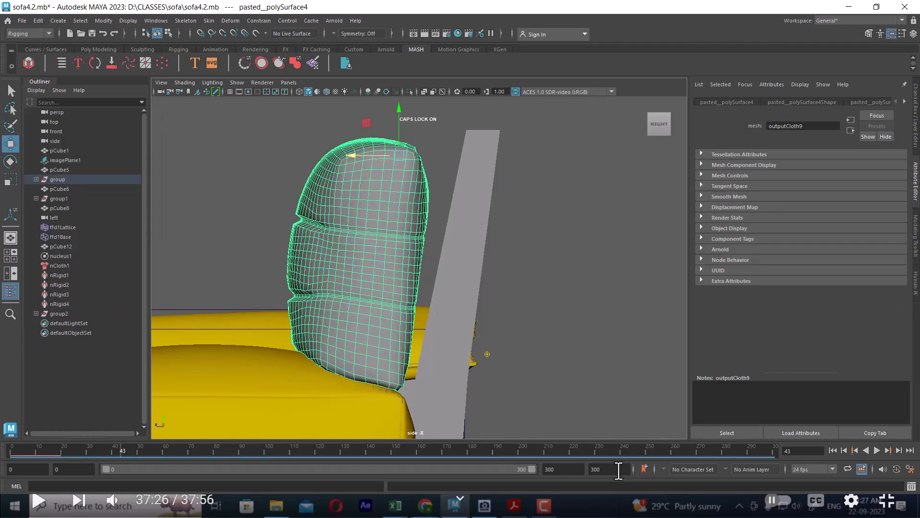
{"action": "left_click", "coordinate": [832, 449]}
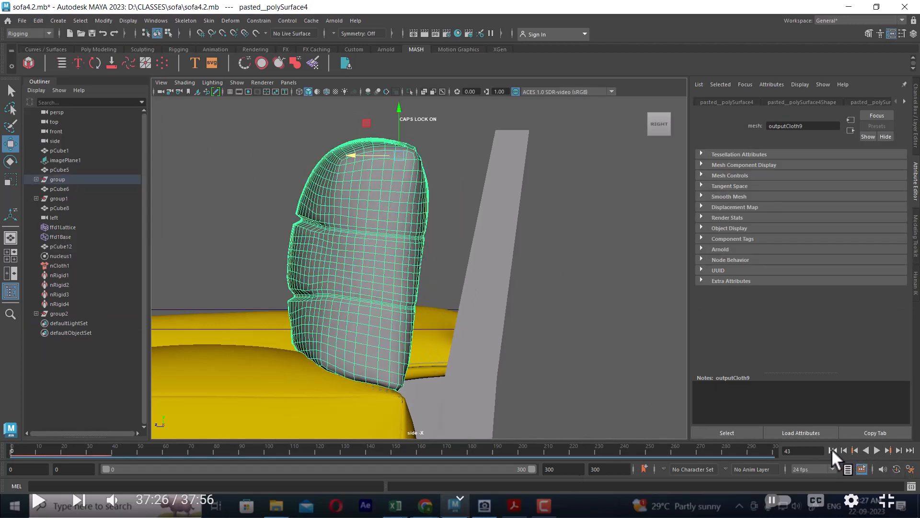
{"action": "left_click", "coordinate": [877, 450]}
- Delete the backrest's keys at frames 0 and 60 so it holds its pose close to the cushion
{"action": "left_click", "coordinate": [459, 251]}
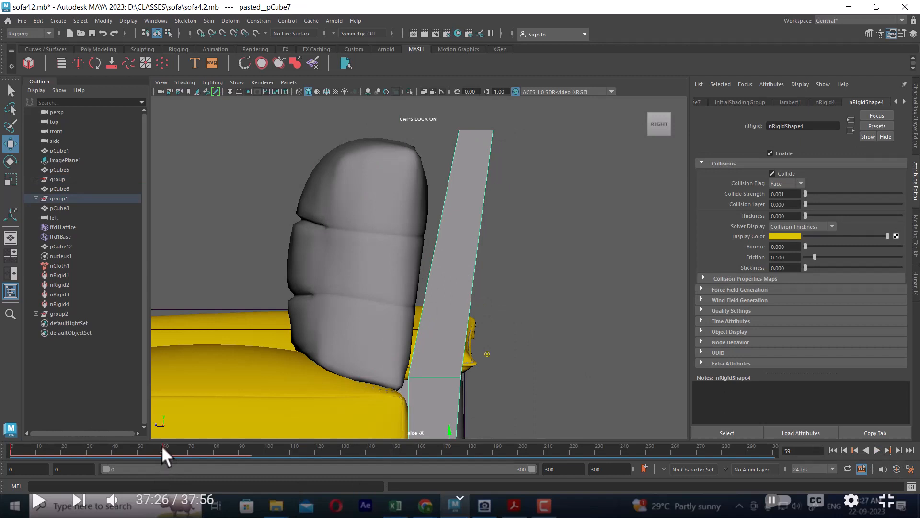
{"action": "left_click_drag", "start_coordinate": [156, 447], "coordinate": [6, 453]}
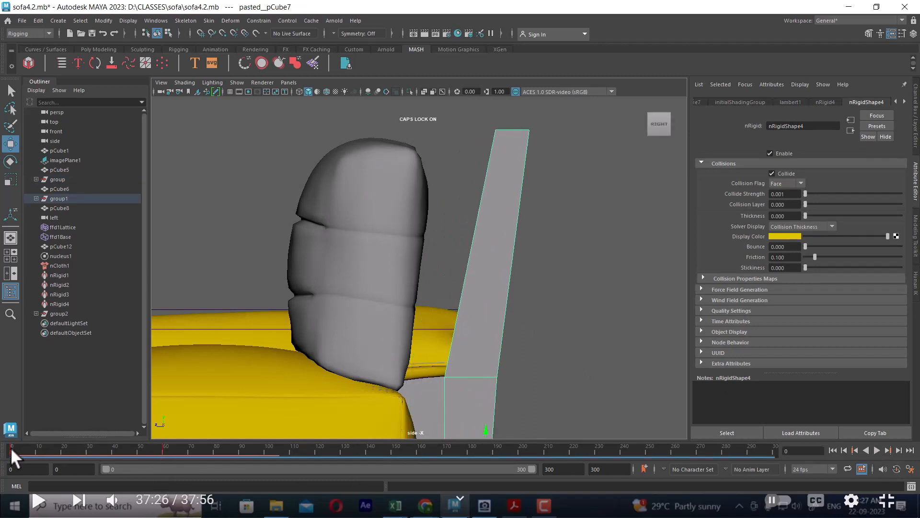
{"action": "right_click", "coordinate": [11, 450]}
{"action": "left_click", "coordinate": [42, 297]}
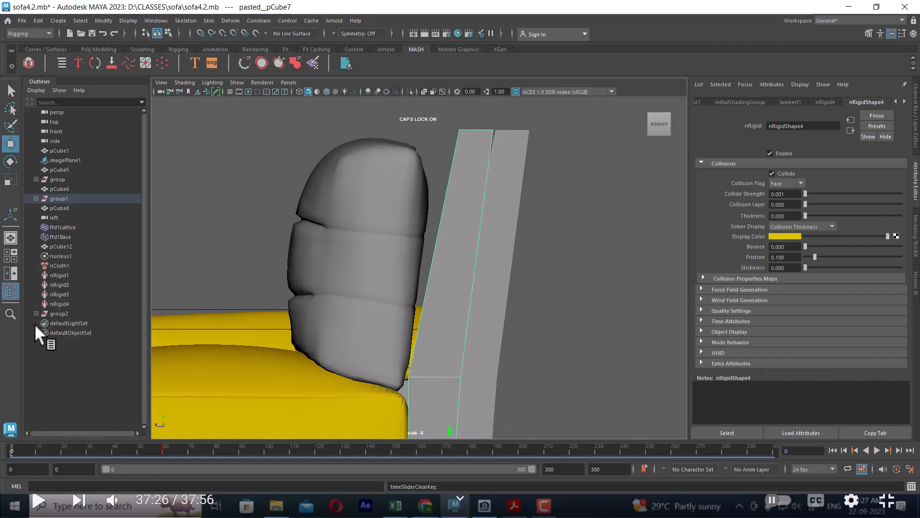
{"action": "left_click", "coordinate": [162, 448]}
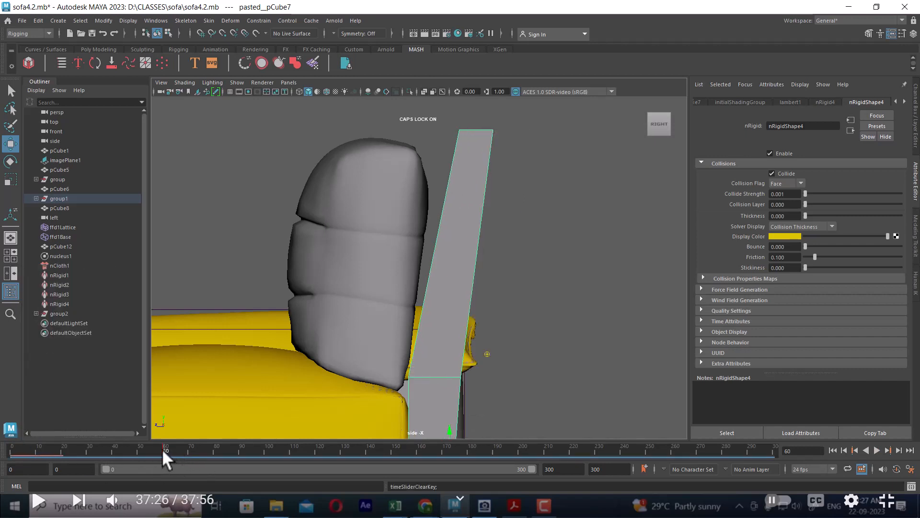
{"action": "right_click", "coordinate": [160, 449]}
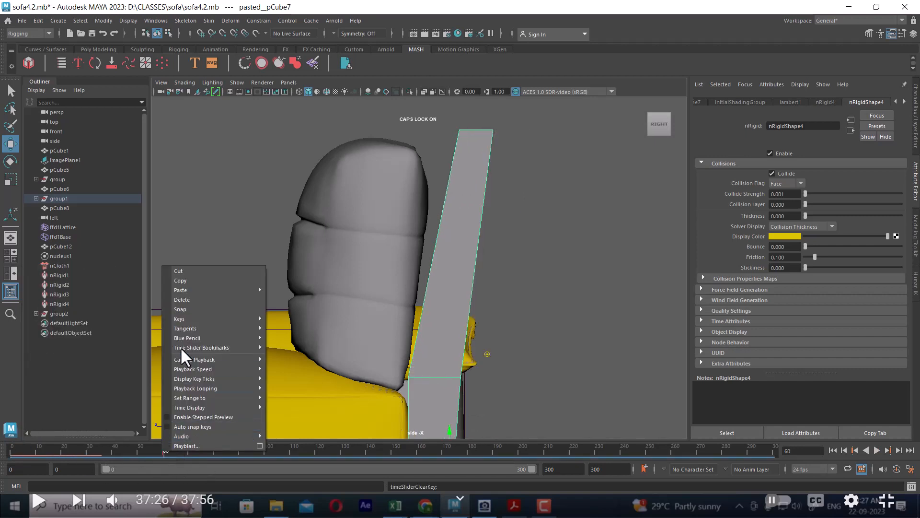
{"action": "left_click", "coordinate": [182, 298]}
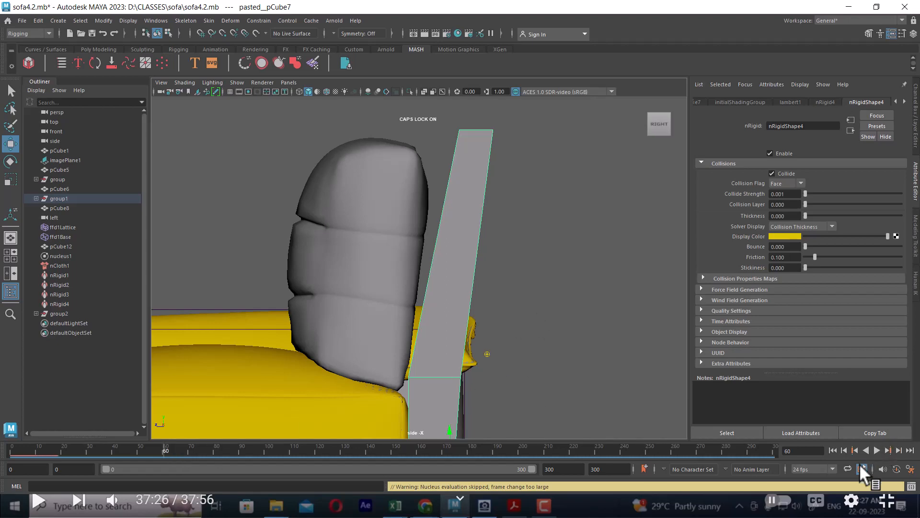
- Return to the first frame and, in the perspective view, delete the still-animated duplicate backrest behind the other one
{"action": "left_click", "coordinate": [833, 450]}
{"action": "left_click", "coordinate": [550, 309]}
{"action": "key", "text": "space"}
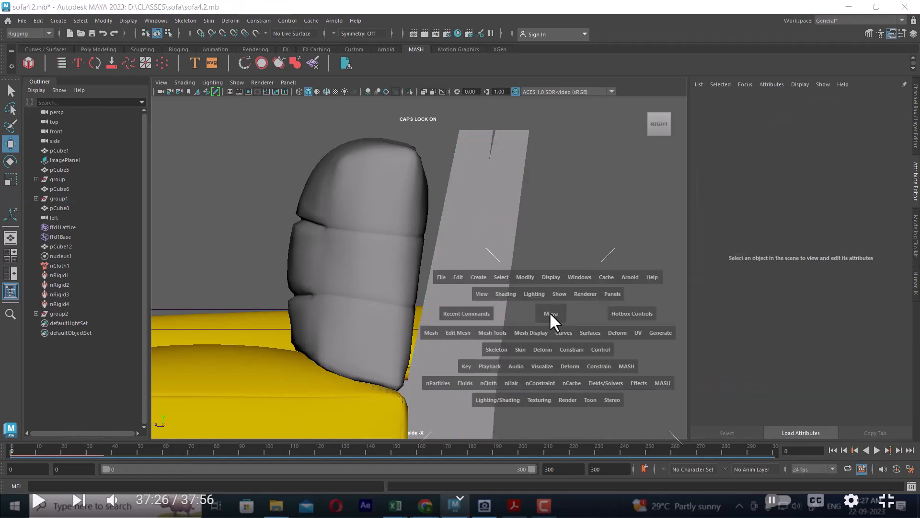
{"action": "left_click_drag", "start_coordinate": [550, 312], "coordinate": [416, 304]}
{"action": "scroll", "coordinate": [511, 258], "scroll_direction": "down", "scroll_amount": 4}
{"action": "left_click", "coordinate": [389, 270]}
{"action": "key", "text": "alt+v"}
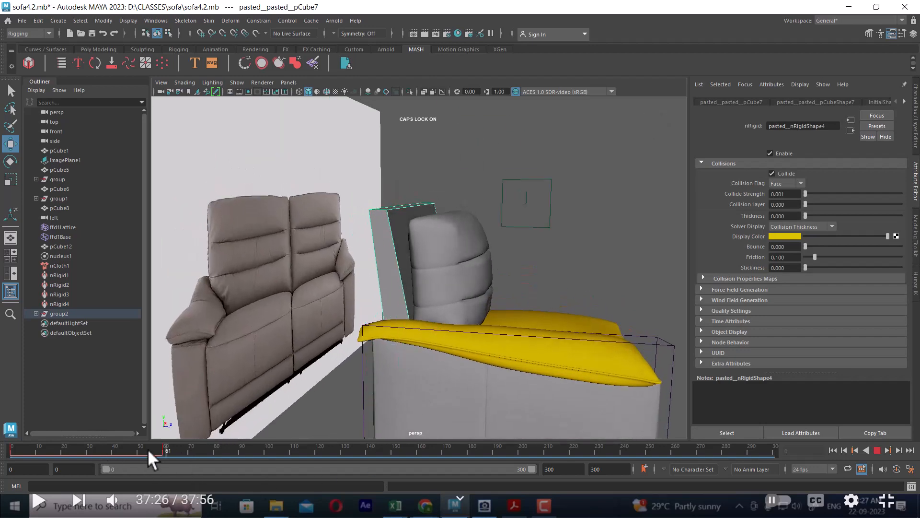
{"action": "key", "text": "Escape"}
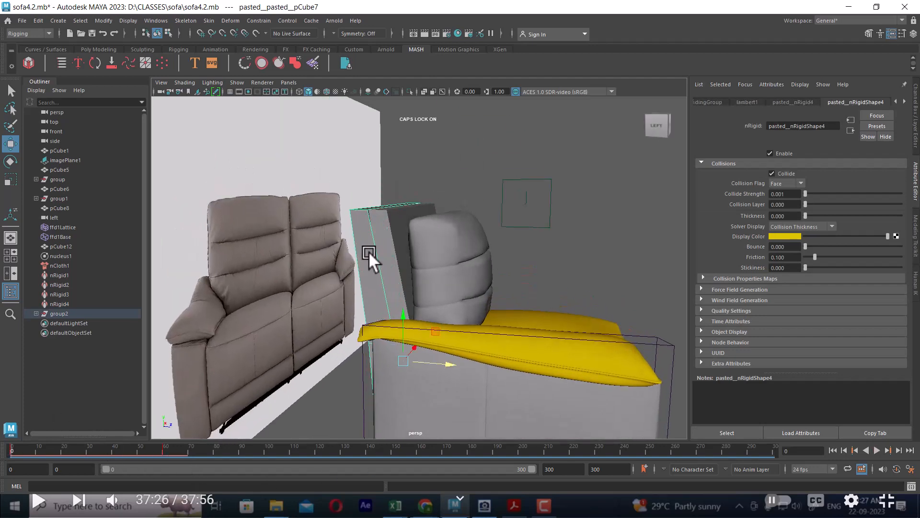
{"action": "key", "text": "Delete"}
{"action": "left_click", "coordinate": [392, 258]}
- Select the cushion and, in the side view, move it back toward the backrest
{"action": "left_click_drag", "start_coordinate": [421, 272], "coordinate": [465, 294], "text": "alt"}
{"action": "left_click", "coordinate": [465, 295]}
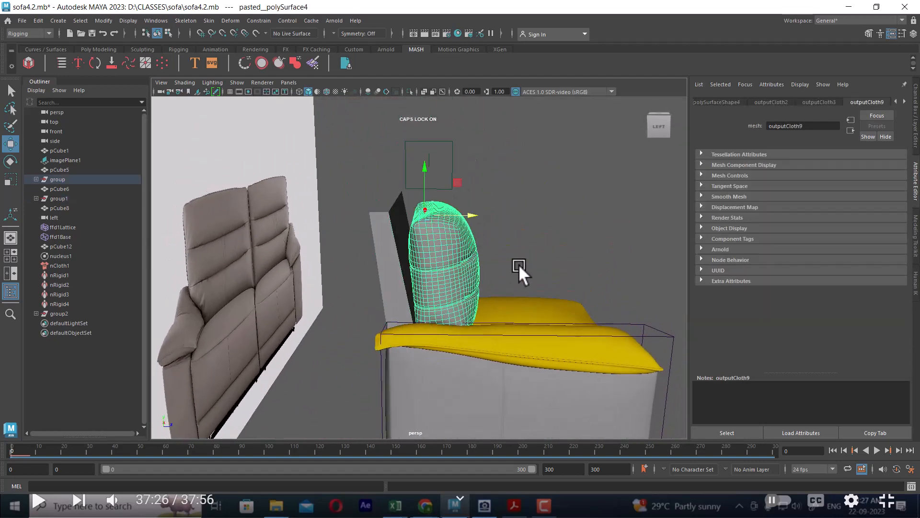
{"action": "key", "text": "space"}
{"action": "left_click_drag", "start_coordinate": [525, 269], "coordinate": [574, 270]}
{"action": "scroll", "coordinate": [480, 265], "scroll_direction": "up", "scroll_amount": 1}
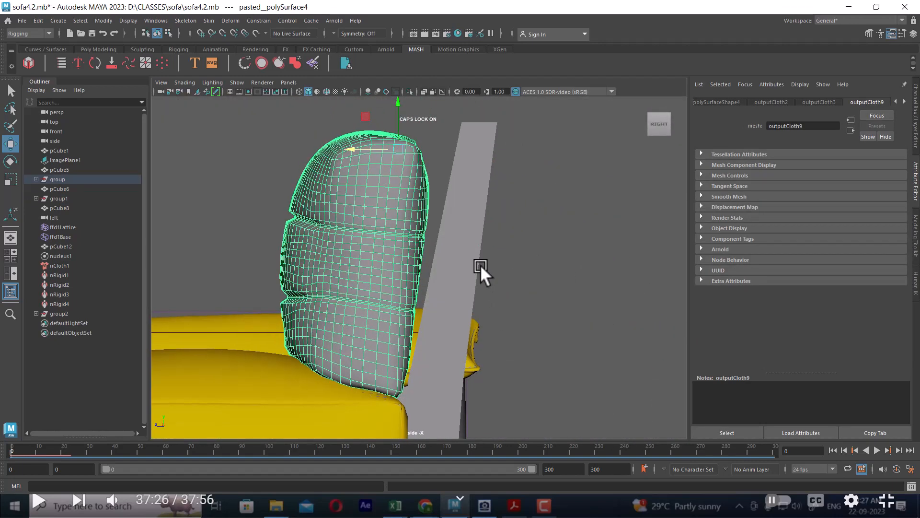
{"action": "middle_click_drag", "start_coordinate": [480, 264], "coordinate": [530, 287], "text": "alt"}
{"action": "left_click_drag", "start_coordinate": [402, 174], "coordinate": [415, 174]}
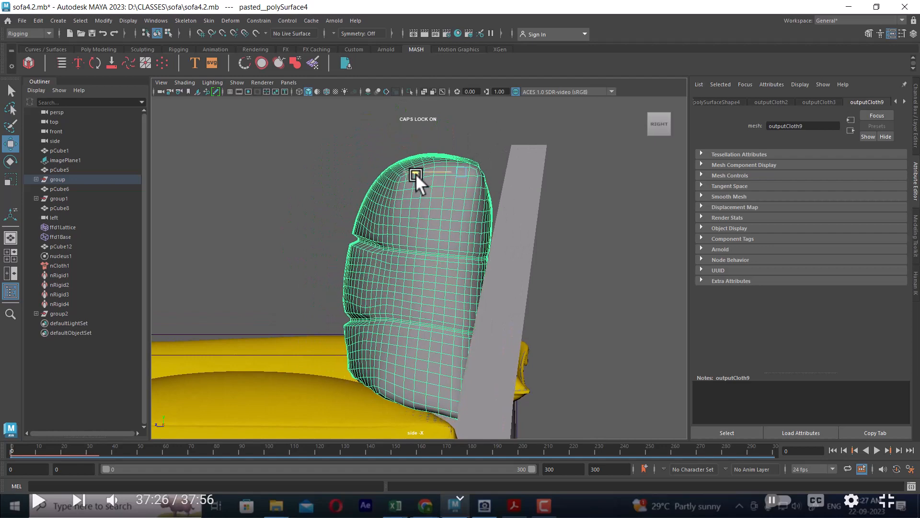
- Rotate the cushion slightly to match the backrest's lean and move it back until its rear face touches the backrest
{"action": "key", "text": "e"}
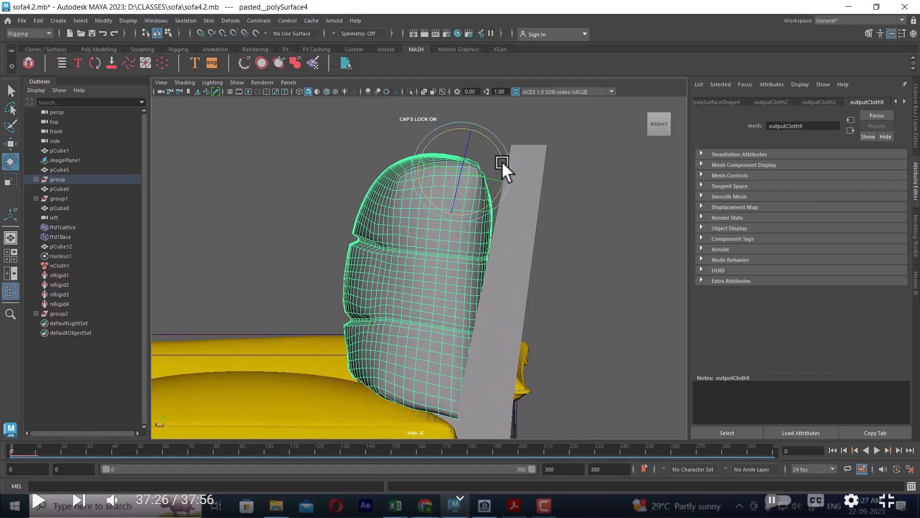
{"action": "left_click_drag", "start_coordinate": [499, 157], "coordinate": [499, 162]}
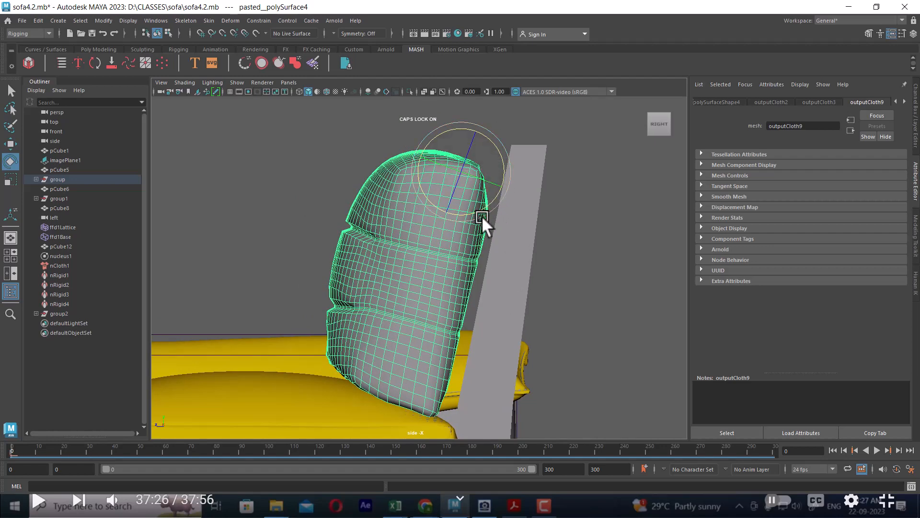
{"action": "key", "text": "w"}
{"action": "right_click_drag", "start_coordinate": [588, 168], "coordinate": [540, 154]}
{"action": "left_click_drag", "start_coordinate": [434, 159], "coordinate": [452, 164]}
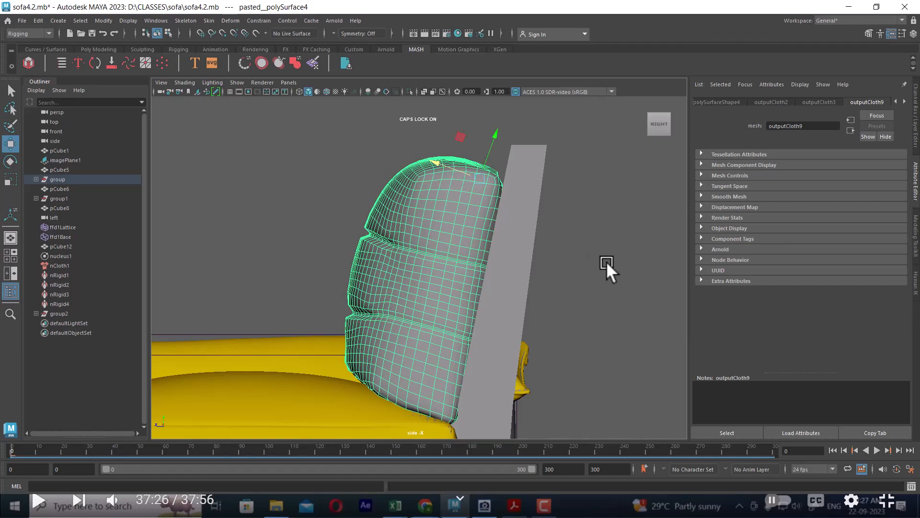
- View the cushion from the front in perspective, then open the sofa's rear-view photo in ACDSee Quick View beside the model
{"action": "key", "text": "space"}
{"action": "key", "text": "space"}
{"action": "left_click_drag", "start_coordinate": [577, 221], "coordinate": [496, 264], "text": "alt"}
{"action": "scroll", "coordinate": [502, 269], "scroll_direction": "up", "scroll_amount": 3}
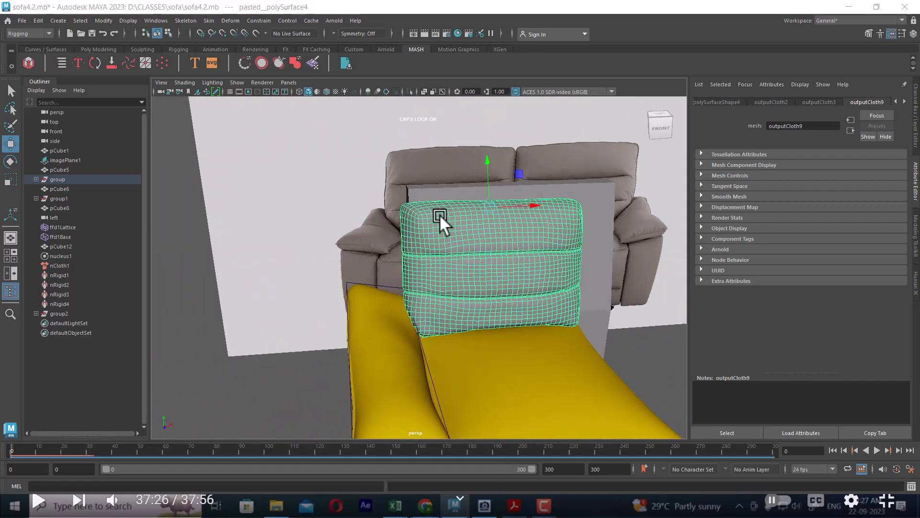
{"action": "key", "text": "alt+Tab"}
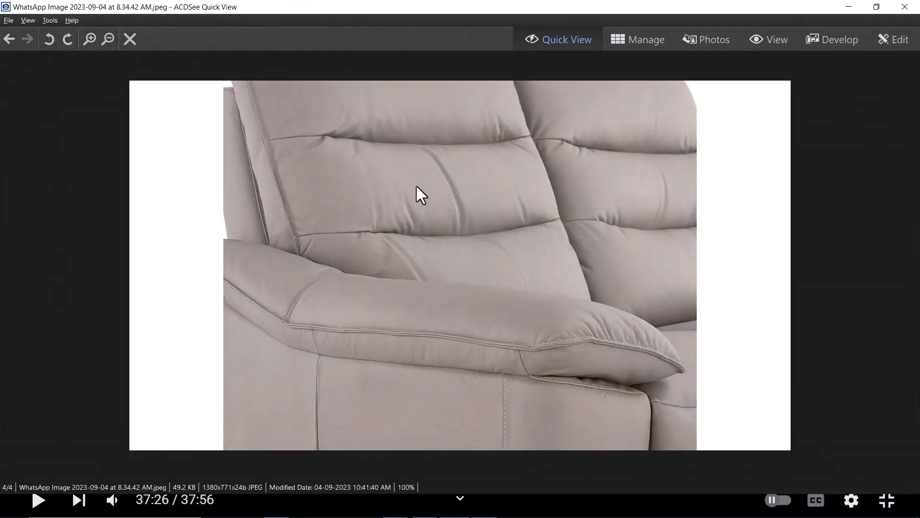
{"action": "scroll", "coordinate": [416, 190], "scroll_direction": "up", "scroll_amount": 1}
{"action": "scroll", "coordinate": [413, 203], "scroll_direction": "up", "scroll_amount": 1}
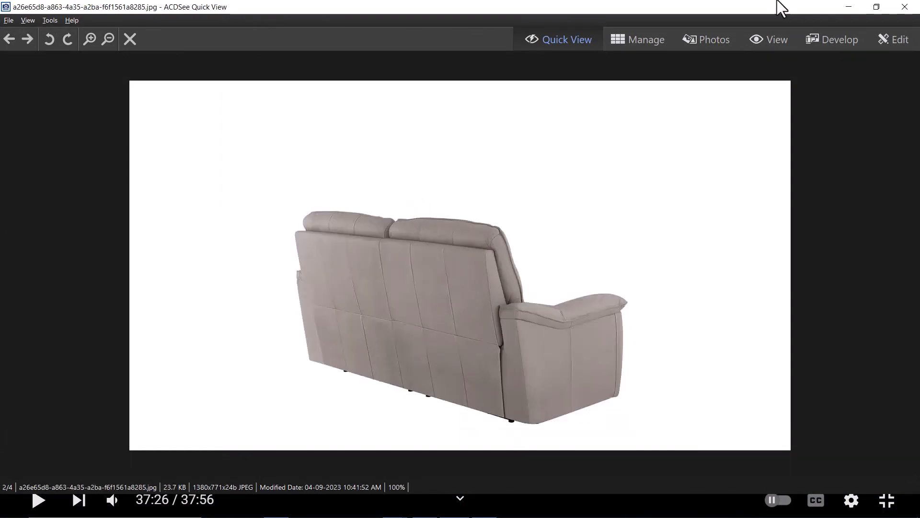
{"action": "left_click_drag", "start_coordinate": [781, 6], "coordinate": [805, 74]}
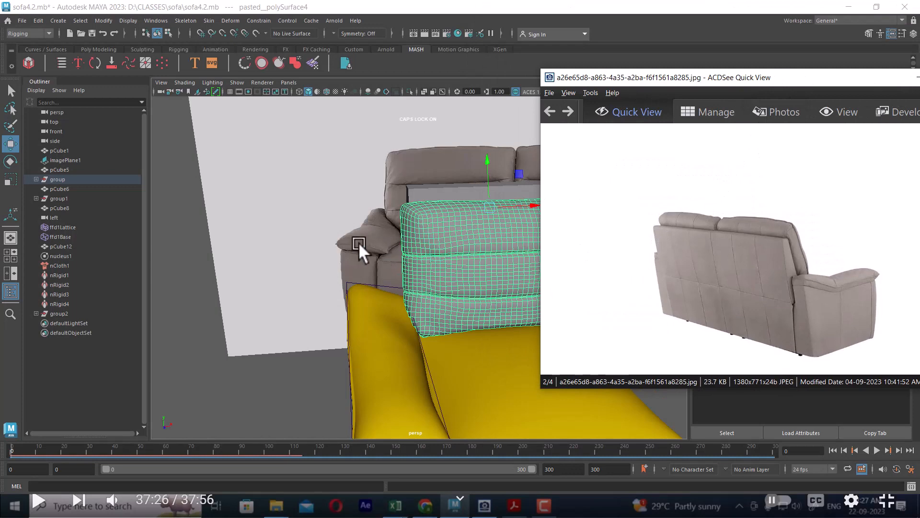
- Compare the side of the modelled cushion with the upper rear corner of the sofa in the reference photo
{"action": "left_click_drag", "start_coordinate": [359, 243], "coordinate": [518, 249], "text": "alt"}
{"action": "scroll", "coordinate": [783, 295], "scroll_direction": "up", "scroll_amount": 5}
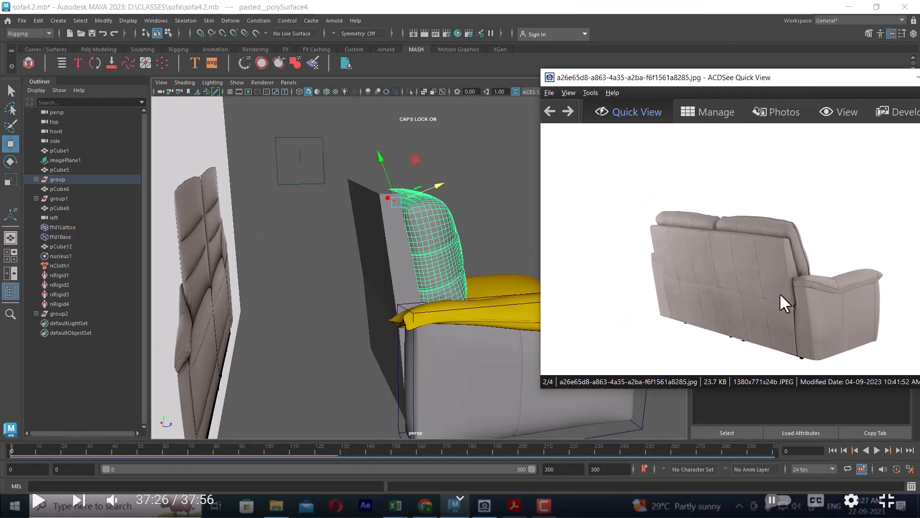
{"action": "scroll", "coordinate": [786, 225], "scroll_direction": "down", "scroll_amount": 3}
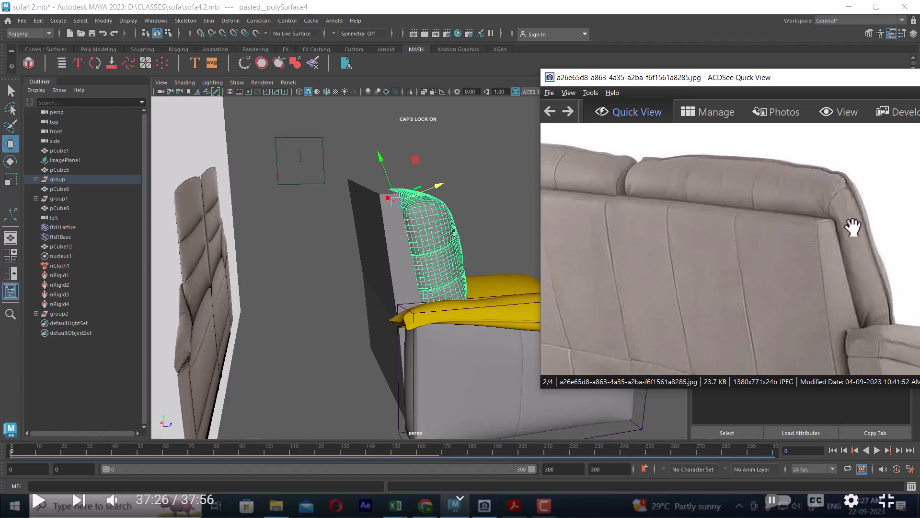
{"action": "scroll", "coordinate": [812, 245], "scroll_direction": "up", "scroll_amount": 1}
{"action": "left_click_drag", "start_coordinate": [813, 245], "coordinate": [798, 240]}
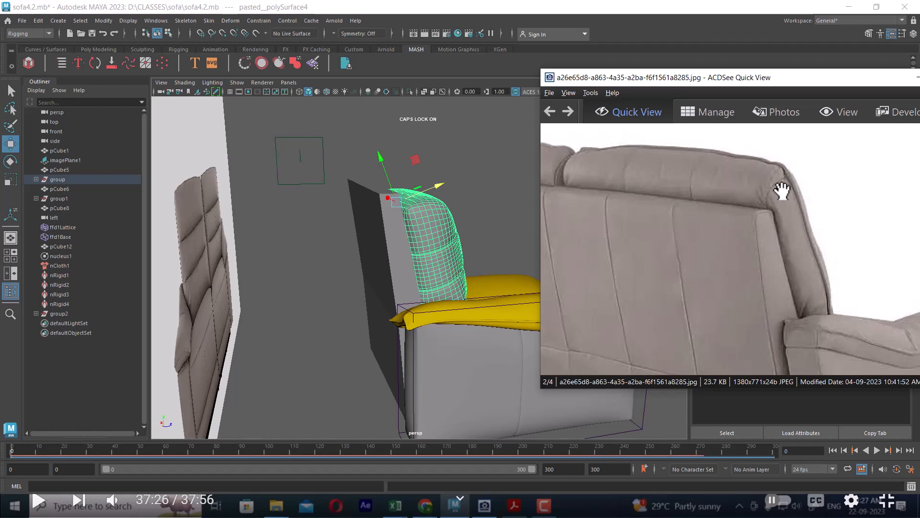
{"action": "scroll", "coordinate": [782, 191], "scroll_direction": "down", "scroll_amount": 1}
{"action": "scroll", "coordinate": [782, 191], "scroll_direction": "up", "scroll_amount": 1}
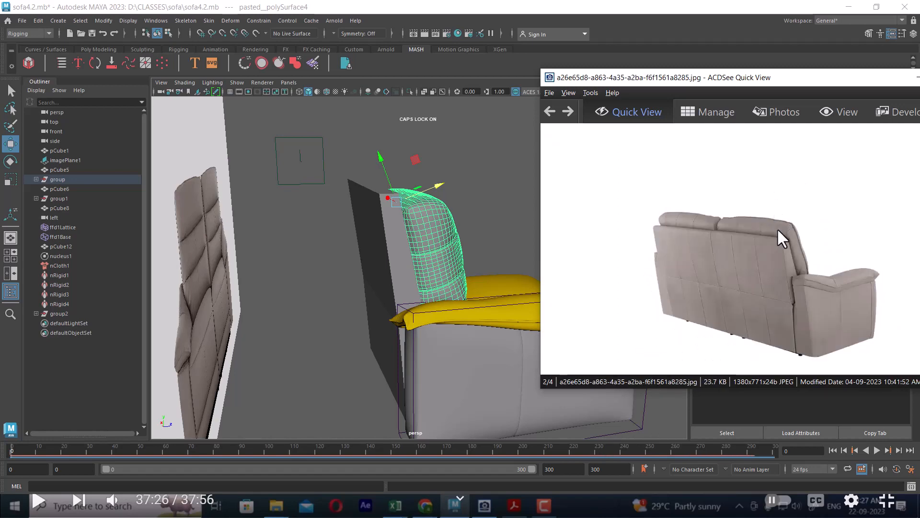
{"action": "scroll", "coordinate": [778, 228], "scroll_direction": "up", "scroll_amount": 2, "text": "ctrl"}
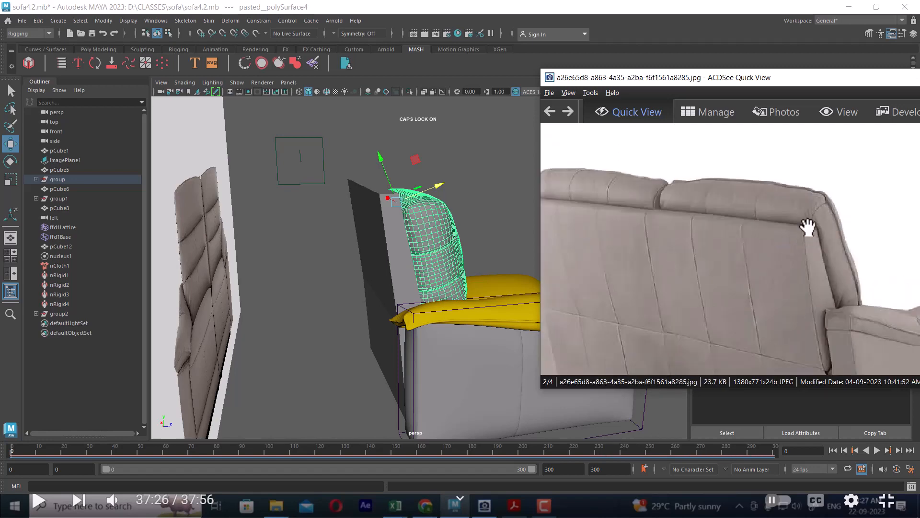
- Switch the reference to the sofa's front-view photo and examine the outer edge and seams of its back cushions
{"action": "left_click_drag", "start_coordinate": [484, 235], "coordinate": [422, 251], "text": "alt"}
{"action": "scroll", "coordinate": [422, 251], "scroll_direction": "up", "scroll_amount": 3}
{"action": "scroll", "coordinate": [837, 258], "scroll_direction": "down", "scroll_amount": 1}
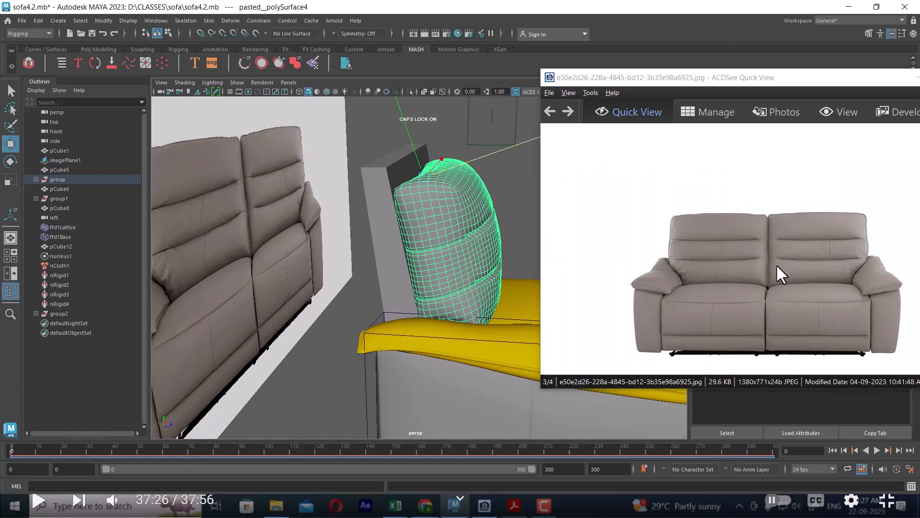
{"action": "left_click_drag", "start_coordinate": [444, 237], "coordinate": [453, 237], "text": "alt"}
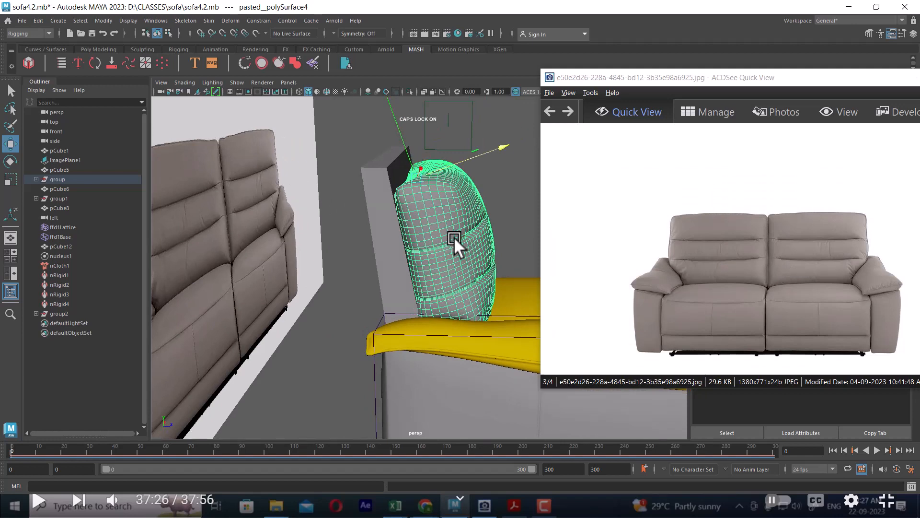
{"action": "left_click", "coordinate": [725, 261]}
{"action": "scroll", "coordinate": [724, 263], "scroll_direction": "up", "scroll_amount": 5}
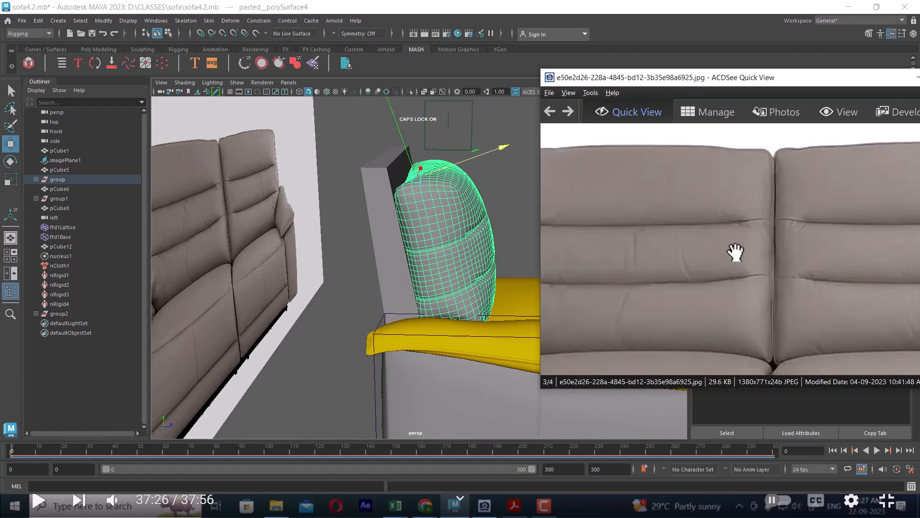
{"action": "left_click_drag", "start_coordinate": [736, 252], "coordinate": [796, 286]}
- Select the vertical edge loop along the cushion's side near its rear edge and inspect it up close
{"action": "left_click_drag", "start_coordinate": [416, 229], "coordinate": [407, 263], "text": "alt"}
{"action": "scroll", "coordinate": [441, 197], "scroll_direction": "up", "scroll_amount": 2}
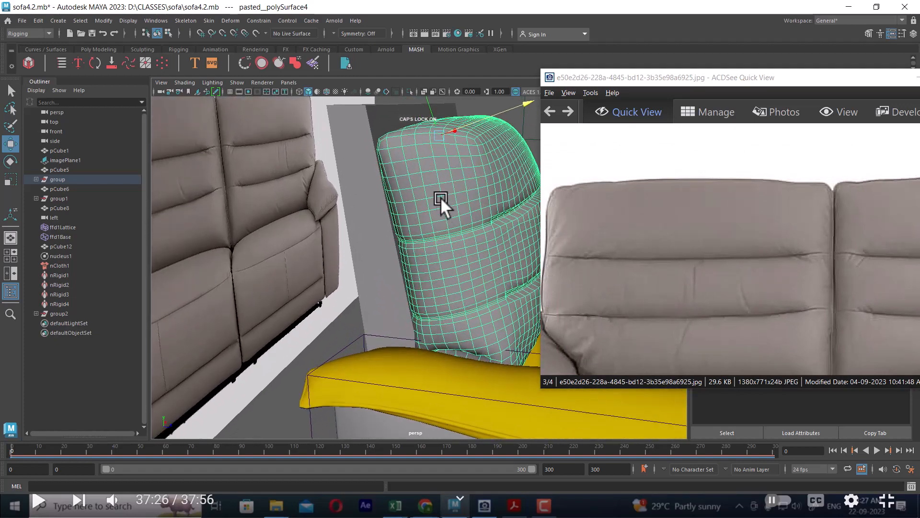
{"action": "left_click", "coordinate": [434, 111]}
{"action": "left_click", "coordinate": [412, 193]}
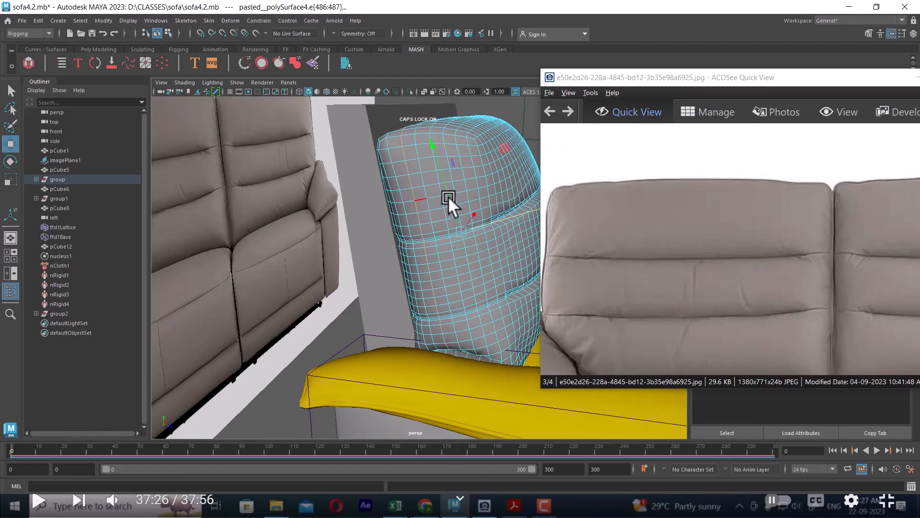
{"action": "left_click_drag", "start_coordinate": [448, 197], "coordinate": [470, 235], "text": "alt"}
{"action": "right_click_drag", "start_coordinate": [469, 235], "coordinate": [512, 338], "text": "alt"}
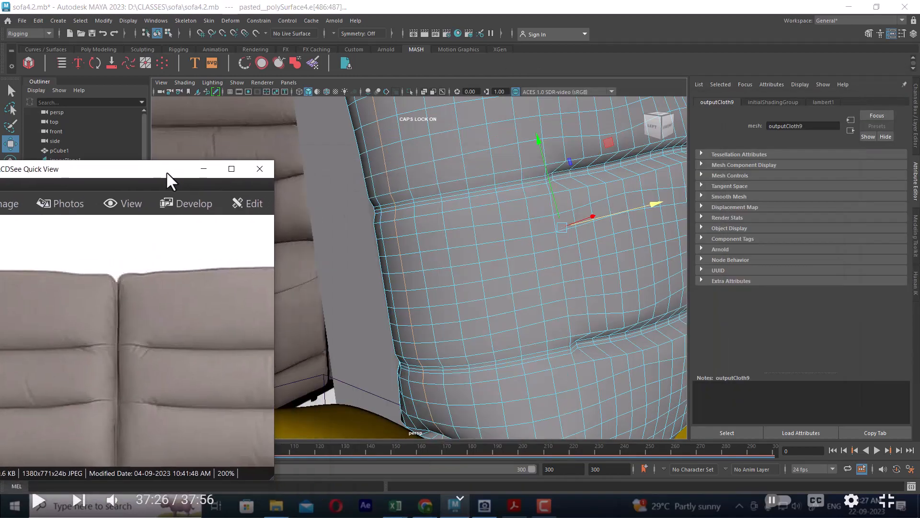
- Return to object mode and hide everything except the back cushion so its side seams can be worked on alone
{"action": "left_click_drag", "start_coordinate": [431, 187], "coordinate": [468, 245], "text": "alt"}
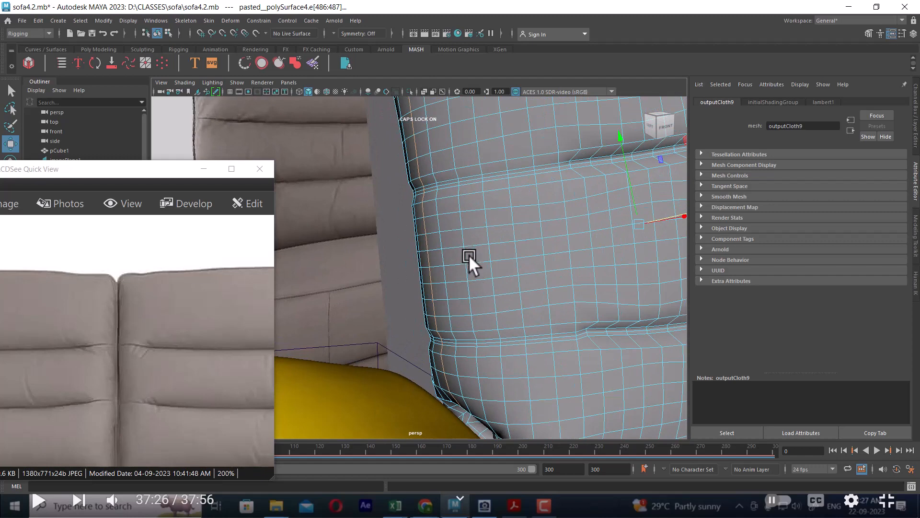
{"action": "mouse_move", "coordinate": [446, 200]}
{"action": "left_mouse_down", "text": "alt"}
{"action": "mouse_move", "coordinate": [454, 185]}
{"action": "mouse_move", "coordinate": [482, 203]}
{"action": "mouse_move", "coordinate": [444, 194]}
{"action": "left_mouse_up", "text": "alt"}
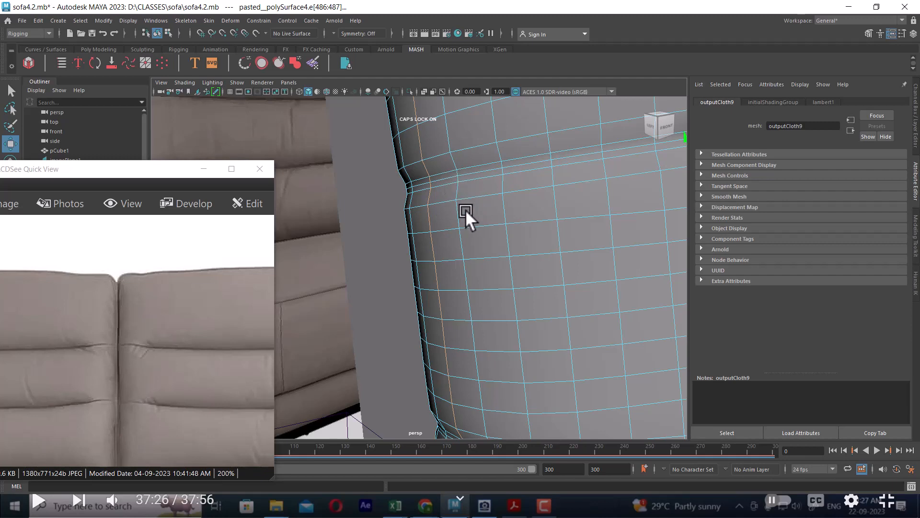
{"action": "left_click_drag", "start_coordinate": [447, 213], "coordinate": [493, 206], "text": "alt"}
{"action": "right_click_drag", "start_coordinate": [509, 226], "coordinate": [522, 249], "text": "alt"}
{"action": "key", "text": "F8"}
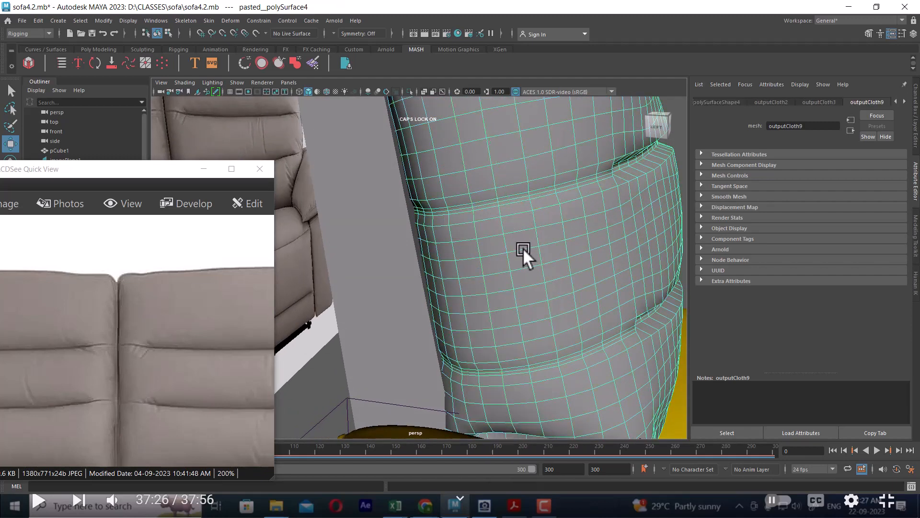
{"action": "key", "text": "alt+h"}
{"action": "left_click_drag", "start_coordinate": [508, 234], "coordinate": [494, 200], "text": "alt"}
- Pick the vertex where the vertical edge loop on the cushion's left side crosses the upper crease
{"action": "right_click", "coordinate": [494, 192]}
{"action": "right_click_drag", "start_coordinate": [489, 179], "coordinate": [493, 166]}
{"action": "right_click_drag", "start_coordinate": [491, 197], "coordinate": [495, 245], "text": "alt"}
{"action": "left_click_drag", "start_coordinate": [495, 245], "coordinate": [477, 208], "text": "alt"}
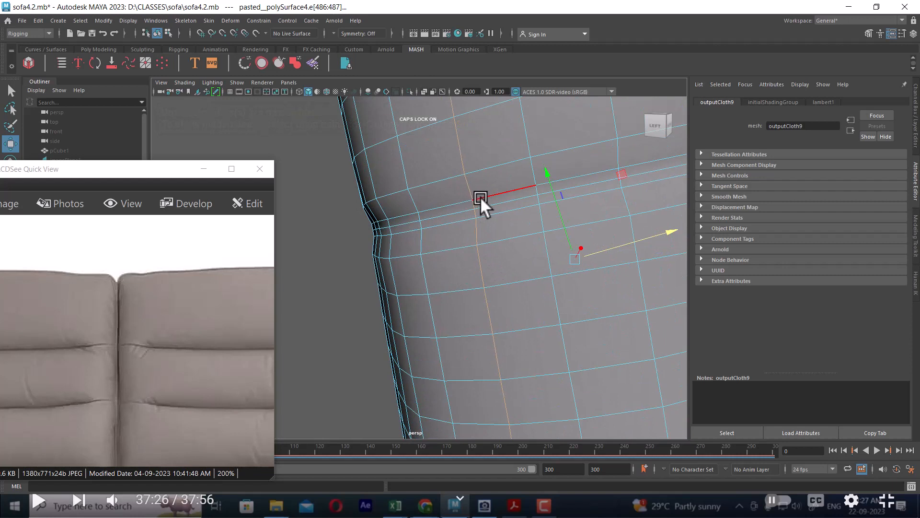
{"action": "left_click", "coordinate": [486, 194]}
{"action": "left_click", "coordinate": [486, 203]}
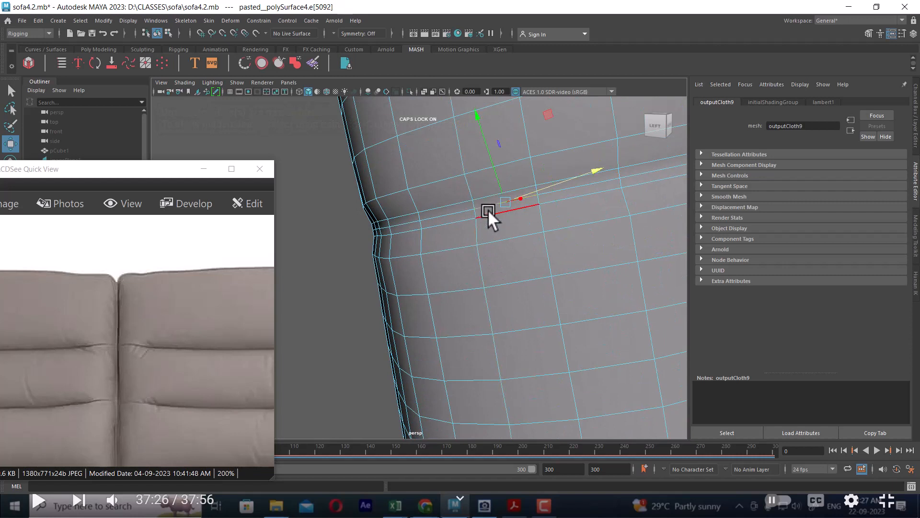
{"action": "left_click", "coordinate": [488, 209]}
{"action": "right_click_drag", "start_coordinate": [582, 204], "coordinate": [472, 202]}
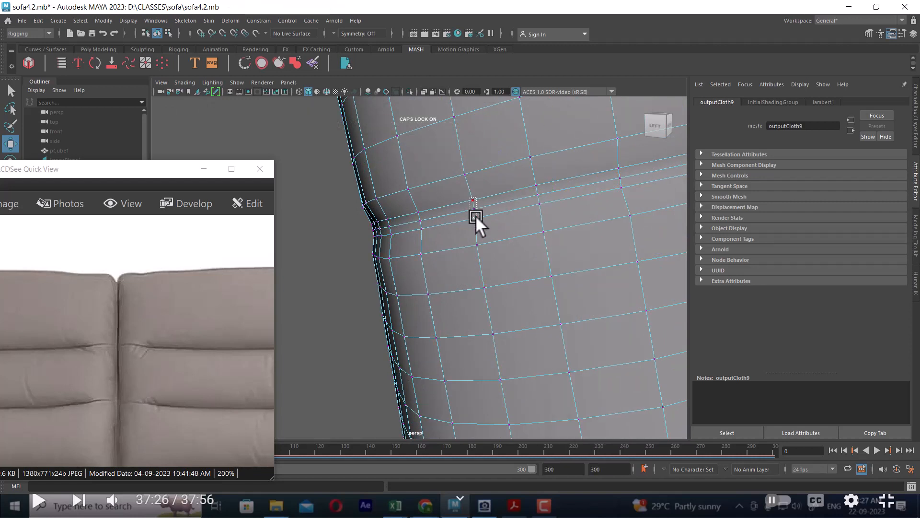
{"action": "left_click", "coordinate": [479, 220]}
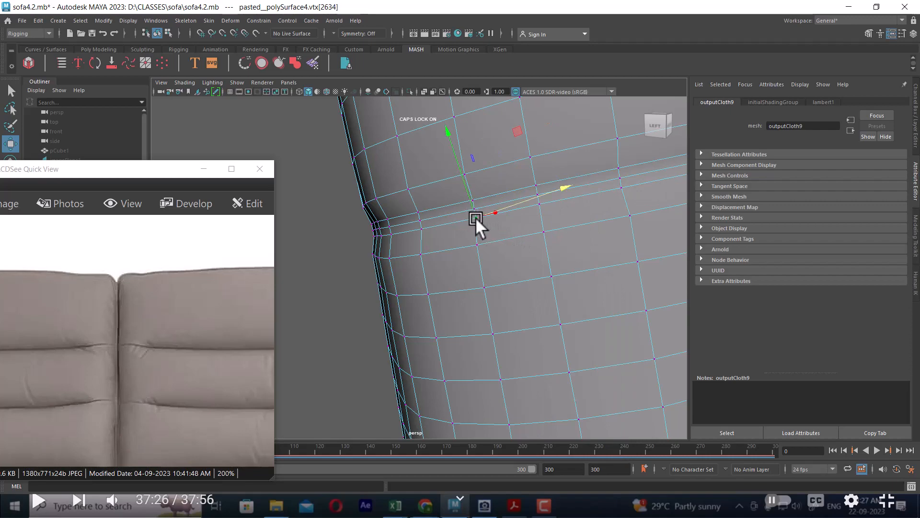
- Try object-space X symmetry for vertex selection on the cushion and turn symmetry off again
{"action": "left_click_drag", "start_coordinate": [476, 217], "coordinate": [499, 244], "text": "alt"}
{"action": "scroll", "coordinate": [457, 180], "scroll_direction": "down", "scroll_amount": 5}
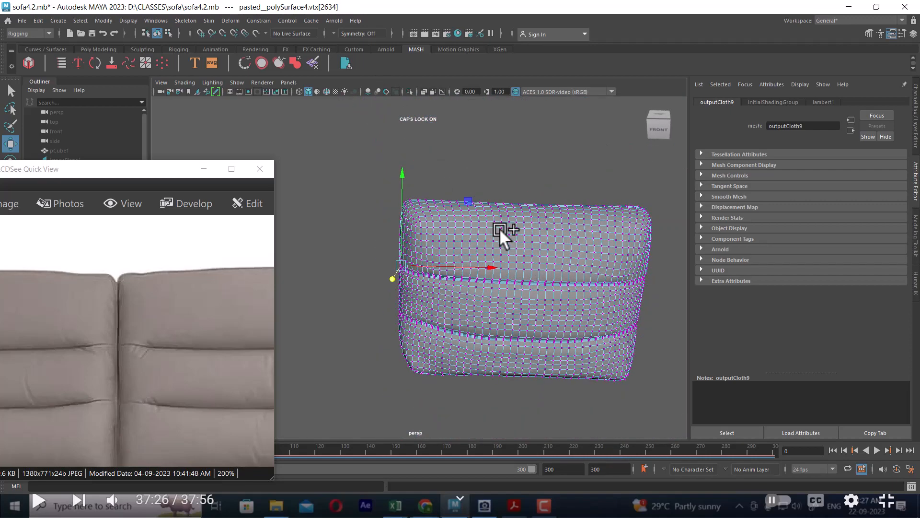
{"action": "right_click_drag", "start_coordinate": [500, 228], "coordinate": [512, 136]}
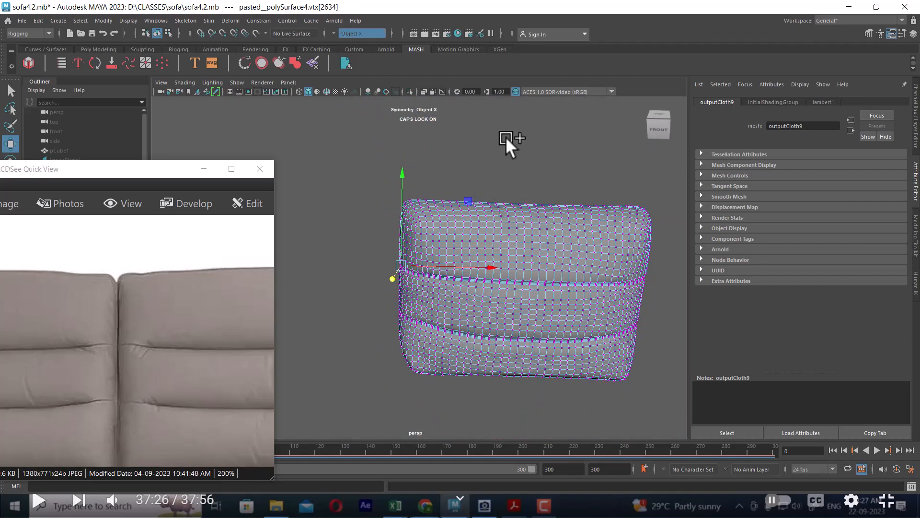
{"action": "left_click", "coordinate": [536, 229]}
{"action": "left_click", "coordinate": [474, 241]}
{"action": "right_click_drag", "start_coordinate": [538, 242], "coordinate": [543, 189]}
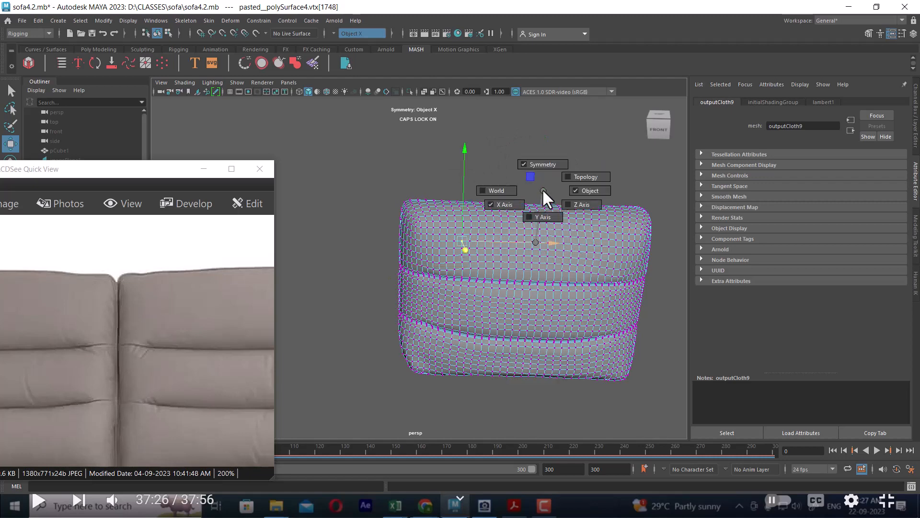
{"action": "right_click_drag", "start_coordinate": [469, 186], "coordinate": [470, 188]}
{"action": "right_click_drag", "start_coordinate": [557, 229], "coordinate": [552, 154]}
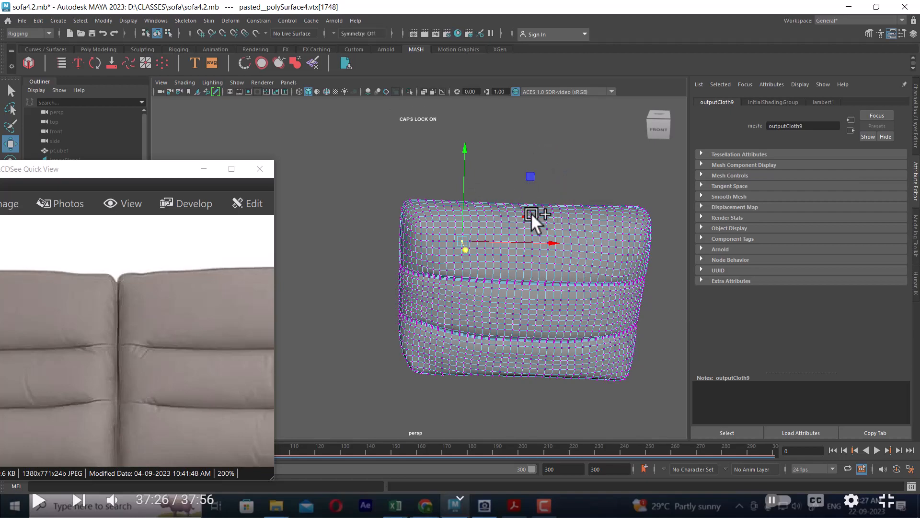
- Try to select the stacked crease vertices on the cushion's left side at the upper crease
{"action": "left_click_drag", "start_coordinate": [449, 249], "coordinate": [499, 250], "text": "alt"}
{"action": "scroll", "coordinate": [498, 250], "scroll_direction": "up", "scroll_amount": 3}
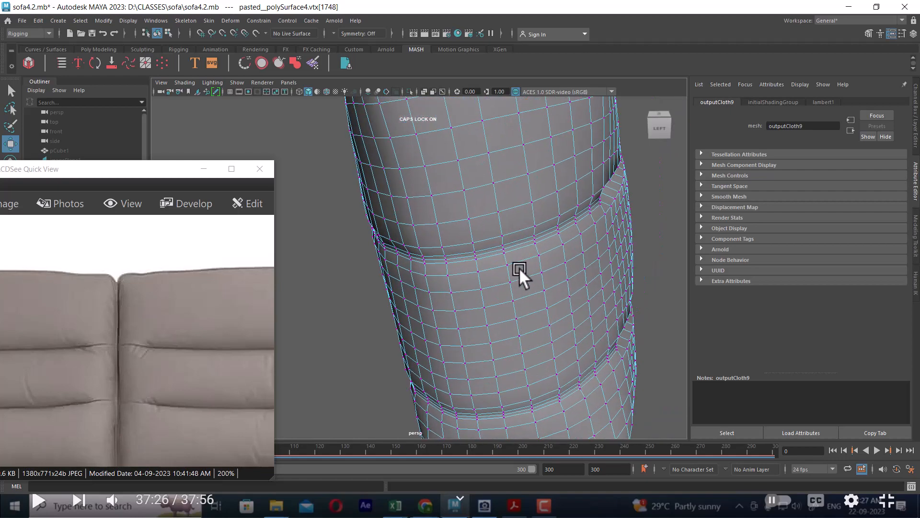
{"action": "middle_click_drag", "start_coordinate": [519, 268], "coordinate": [523, 288], "text": "alt"}
{"action": "scroll", "coordinate": [527, 323], "scroll_direction": "up", "scroll_amount": 4}
{"action": "scroll", "coordinate": [504, 241], "scroll_direction": "up", "scroll_amount": 3}
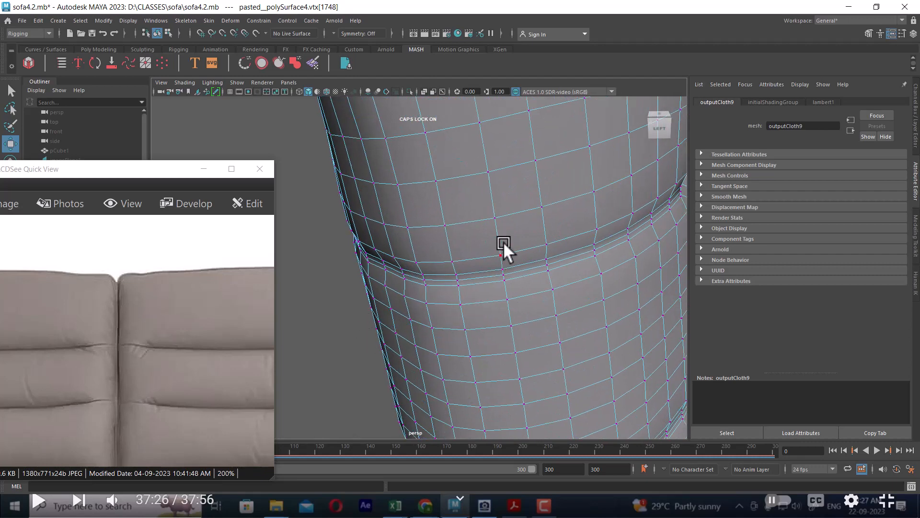
{"action": "left_click_drag", "start_coordinate": [521, 269], "coordinate": [491, 221], "text": "alt"}
{"action": "left_click", "coordinate": [546, 215]}
{"action": "scroll", "coordinate": [493, 221], "scroll_direction": "up", "scroll_amount": 2}
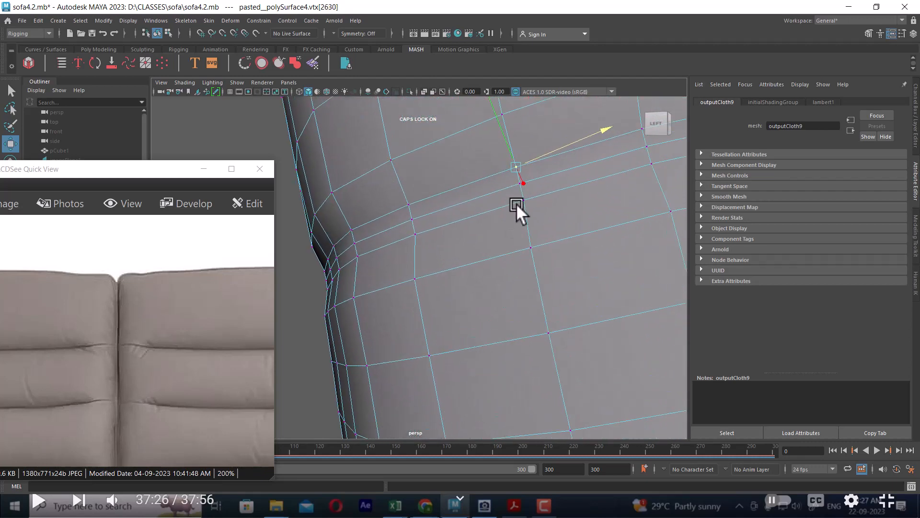
{"action": "left_click", "coordinate": [518, 182], "text": "shift"}
{"action": "left_click", "coordinate": [531, 203]}
- Merge the short vertical edges across the upper crease on the cushion's left side into one vertex
{"action": "right_click_drag", "start_coordinate": [549, 192], "coordinate": [550, 99]}
{"action": "left_click", "coordinate": [590, 181]}
{"action": "middle_click_drag", "start_coordinate": [622, 159], "coordinate": [578, 192], "text": "alt"}
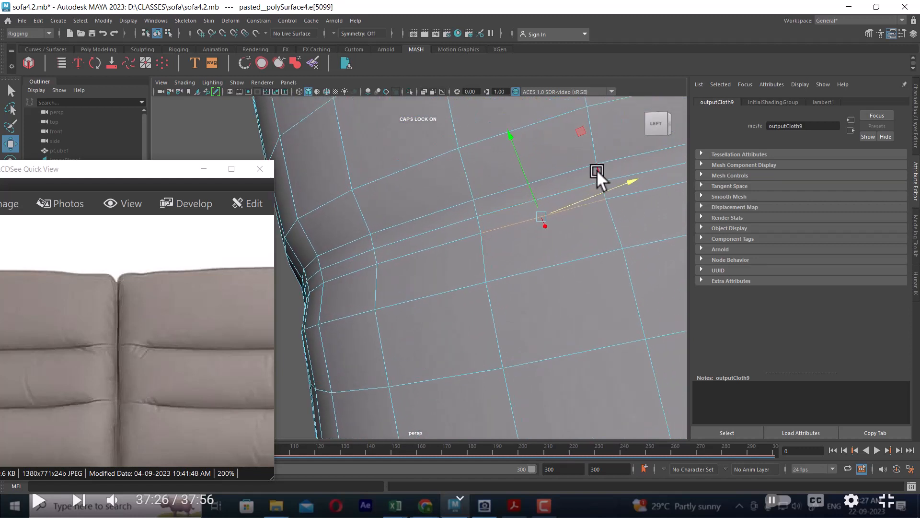
{"action": "left_click", "coordinate": [600, 169]}
{"action": "right_click_drag", "start_coordinate": [596, 220], "coordinate": [597, 144], "text": "shift"}
{"action": "middle_click_drag", "start_coordinate": [563, 158], "coordinate": [545, 229], "text": "alt"}
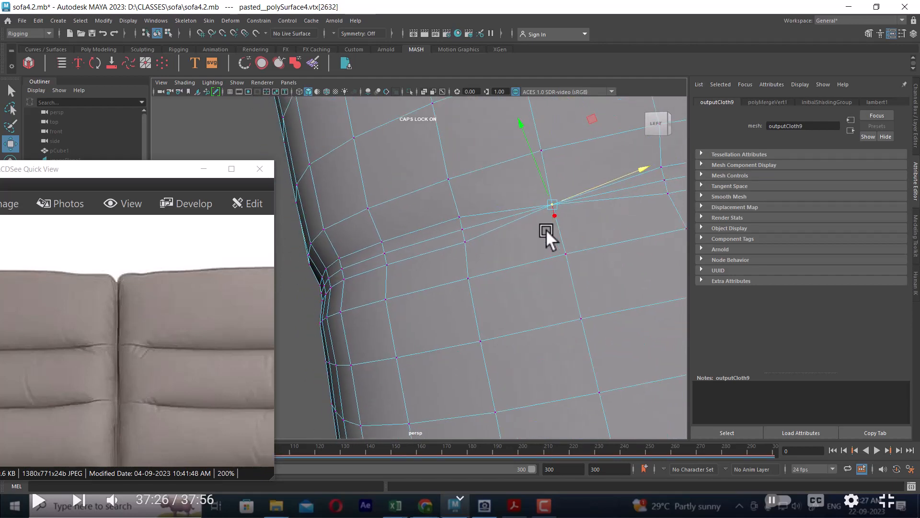
{"action": "scroll", "coordinate": [468, 266], "scroll_direction": "down", "scroll_amount": 8}
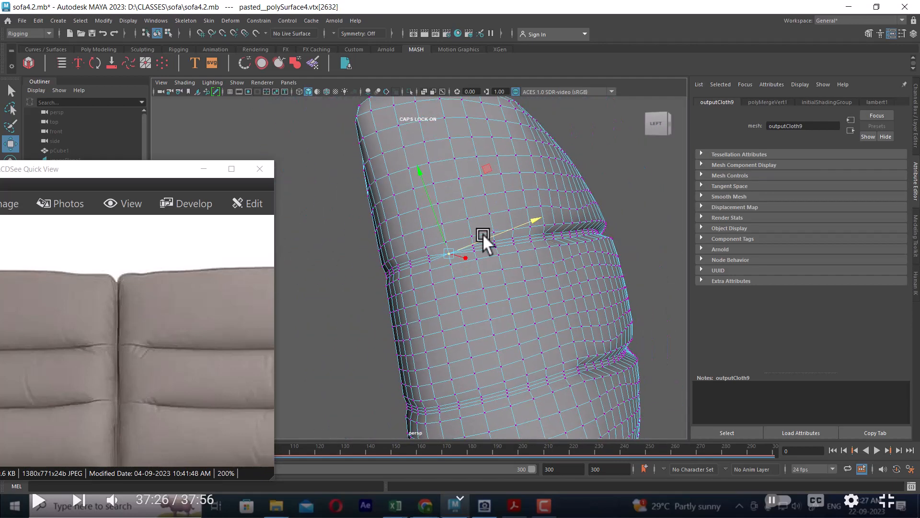
- Select the vertical edge loop through the merged vertex and follow it down to the lower crease on the left side
{"action": "middle_click_drag", "start_coordinate": [467, 268], "coordinate": [474, 188], "text": "alt"}
{"action": "scroll", "coordinate": [481, 254], "scroll_direction": "up", "scroll_amount": 4}
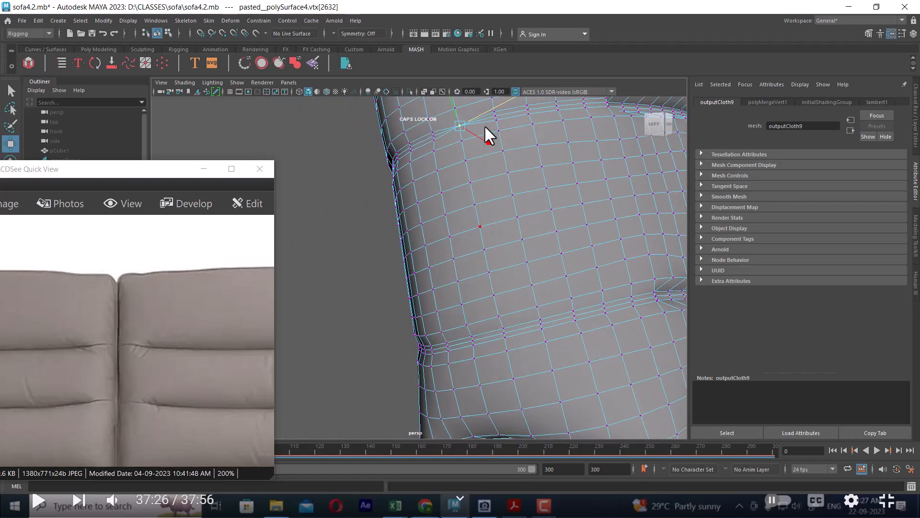
{"action": "right_click_drag", "start_coordinate": [481, 227], "coordinate": [485, 125]}
{"action": "double_click", "coordinate": [468, 169]}
{"action": "scroll", "coordinate": [519, 254], "scroll_direction": "up", "scroll_amount": 1}
{"action": "middle_click_drag", "start_coordinate": [522, 312], "coordinate": [505, 279], "text": "alt"}
{"action": "scroll", "coordinate": [505, 280], "scroll_direction": "up", "scroll_amount": 3}
{"action": "right_click_drag", "start_coordinate": [502, 227], "coordinate": [500, 197]}
{"action": "middle_click_drag", "start_coordinate": [500, 197], "coordinate": [512, 297], "text": "alt"}
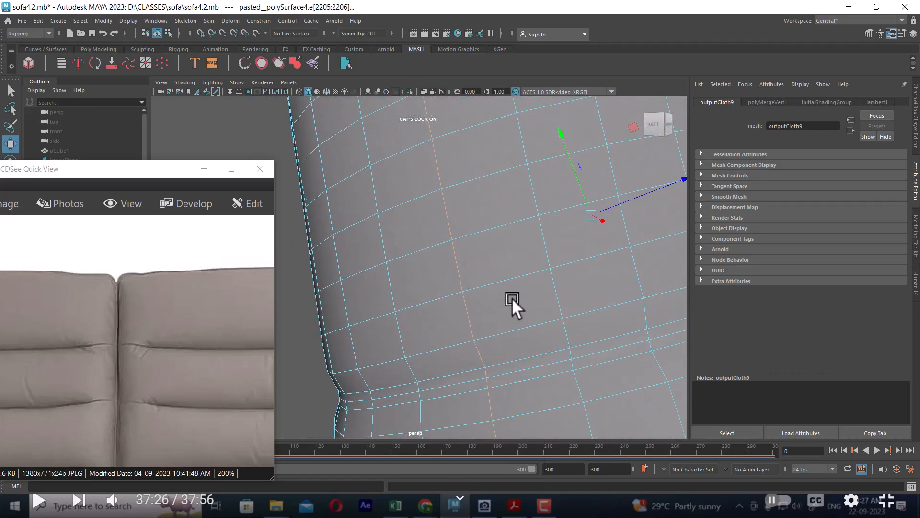
{"action": "scroll", "coordinate": [512, 298], "scroll_direction": "down", "scroll_amount": 3}
{"action": "middle_click_drag", "start_coordinate": [468, 189], "coordinate": [502, 216], "text": "alt"}
{"action": "scroll", "coordinate": [482, 283], "scroll_direction": "up", "scroll_amount": 1}
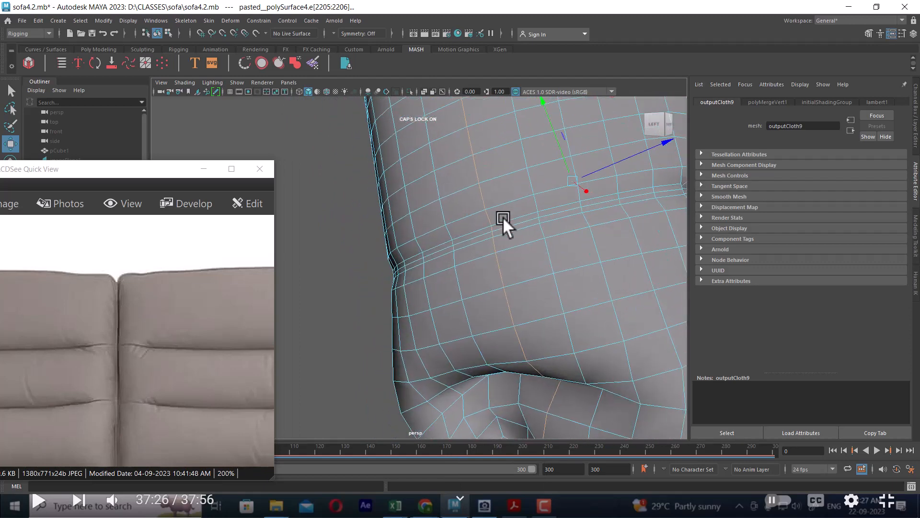
- Merge the two short vertical edges across the lower crease on the cushion's left side into one vertex
{"action": "scroll", "coordinate": [502, 216], "scroll_direction": "up", "scroll_amount": 2}
{"action": "left_click", "coordinate": [539, 199]}
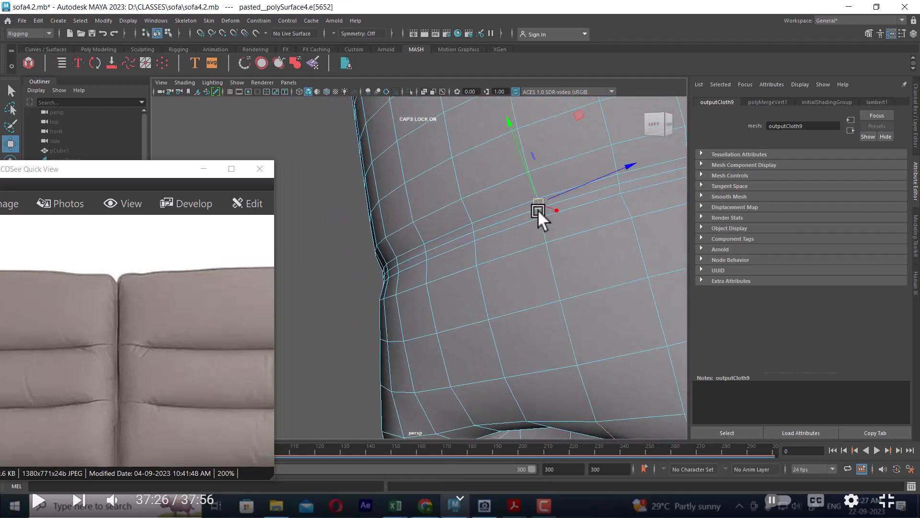
{"action": "scroll", "coordinate": [548, 227], "scroll_direction": "up", "scroll_amount": 3}
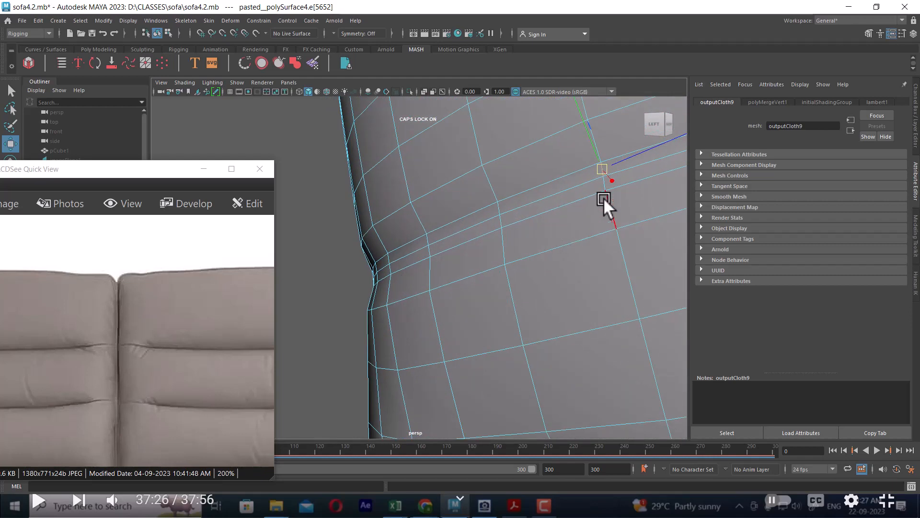
{"action": "left_click", "coordinate": [603, 185]}
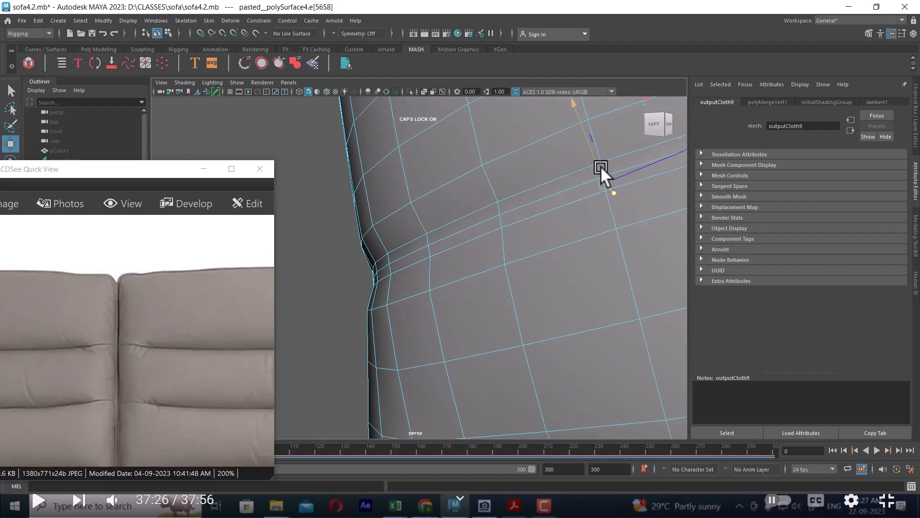
{"action": "left_click_drag", "start_coordinate": [602, 164], "coordinate": [579, 221], "text": "alt"}
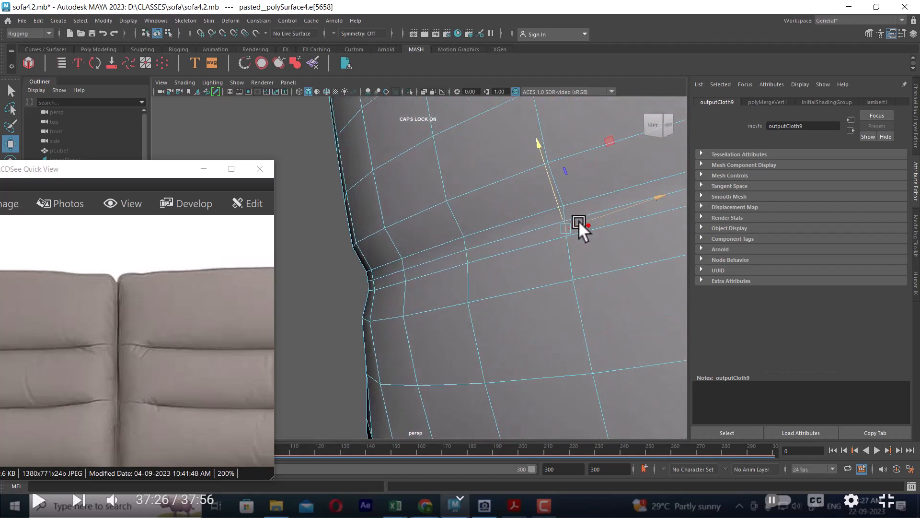
{"action": "right_click_drag", "start_coordinate": [589, 252], "coordinate": [591, 127], "text": "shift"}
{"action": "scroll", "coordinate": [584, 193], "scroll_direction": "down", "scroll_amount": 5}
- Select the vertical edge loop through the merged vertices and trace it around to the cushion's right side
{"action": "left_click_drag", "start_coordinate": [565, 227], "coordinate": [508, 244], "text": "alt"}
{"action": "scroll", "coordinate": [508, 244], "scroll_direction": "down", "scroll_amount": 3}
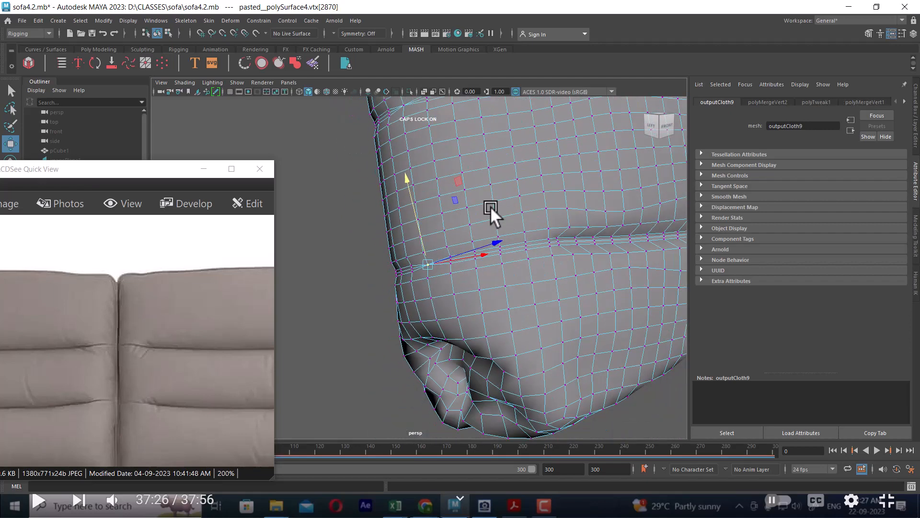
{"action": "left_click_drag", "start_coordinate": [460, 181], "coordinate": [499, 236], "text": "alt"}
{"action": "right_click_drag", "start_coordinate": [464, 209], "coordinate": [464, 124]}
{"action": "double_click", "coordinate": [433, 194]}
{"action": "right_click_drag", "start_coordinate": [551, 240], "coordinate": [444, 185], "text": "alt"}
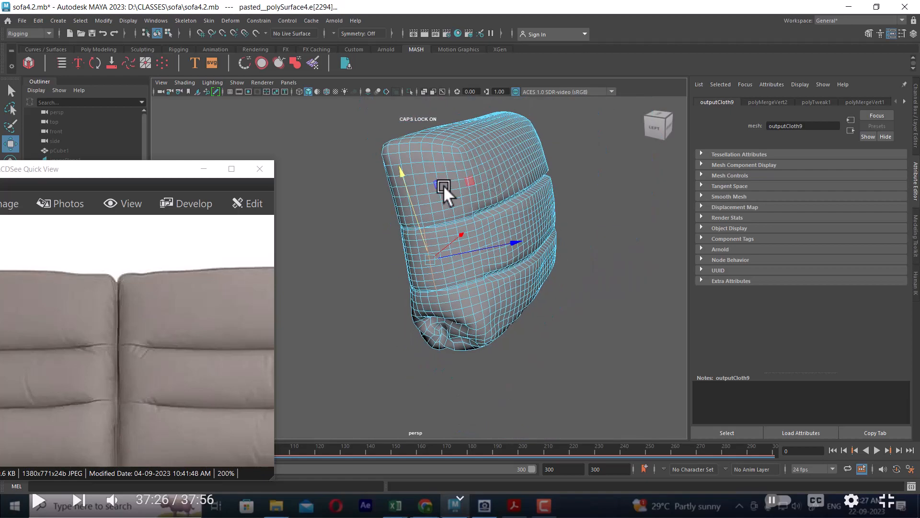
{"action": "double_click", "coordinate": [413, 168]}
{"action": "left_click_drag", "start_coordinate": [605, 193], "coordinate": [489, 261], "text": "alt"}
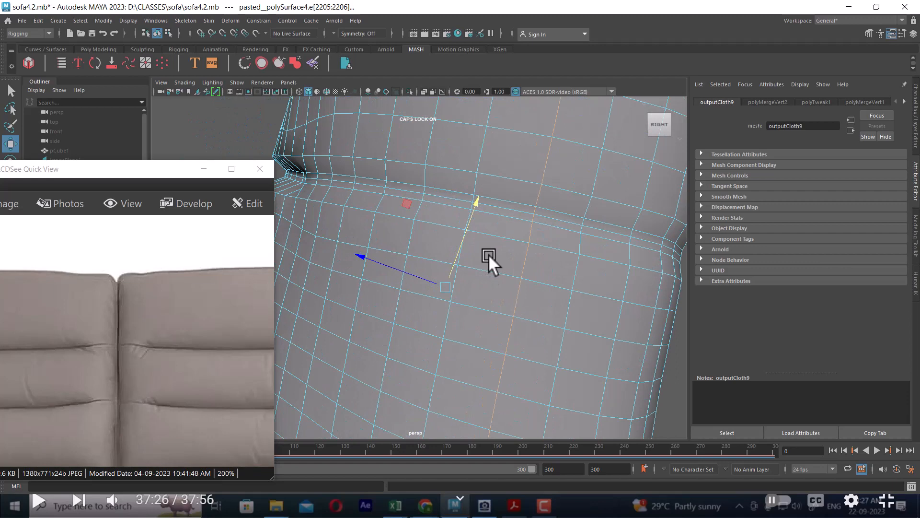
- Merge the two short vertical edges where the loop crosses the upper crease on the cushion's right side
{"action": "left_click", "coordinate": [535, 209]}
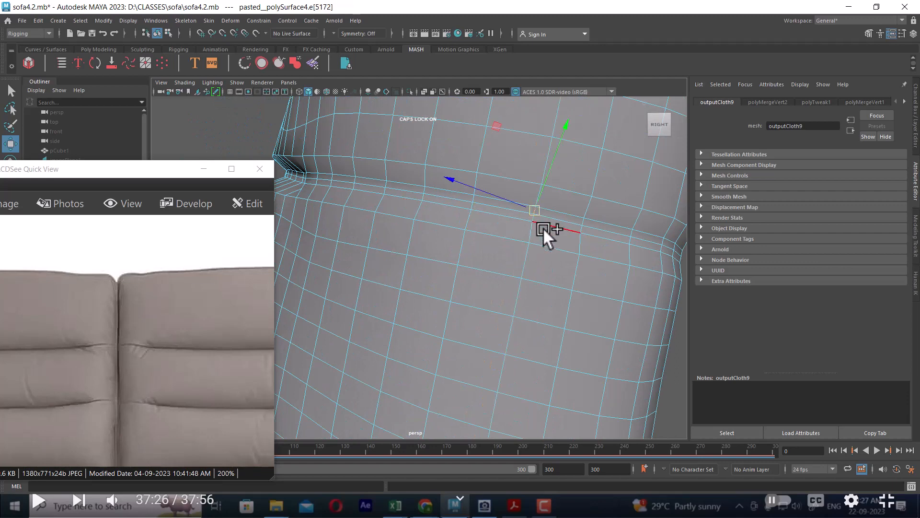
{"action": "right_click_drag", "start_coordinate": [542, 229], "coordinate": [544, 281], "text": "alt"}
{"action": "middle_click_drag", "start_coordinate": [545, 281], "coordinate": [502, 265], "text": "alt"}
{"action": "right_click_drag", "start_coordinate": [503, 265], "coordinate": [504, 251], "text": "alt"}
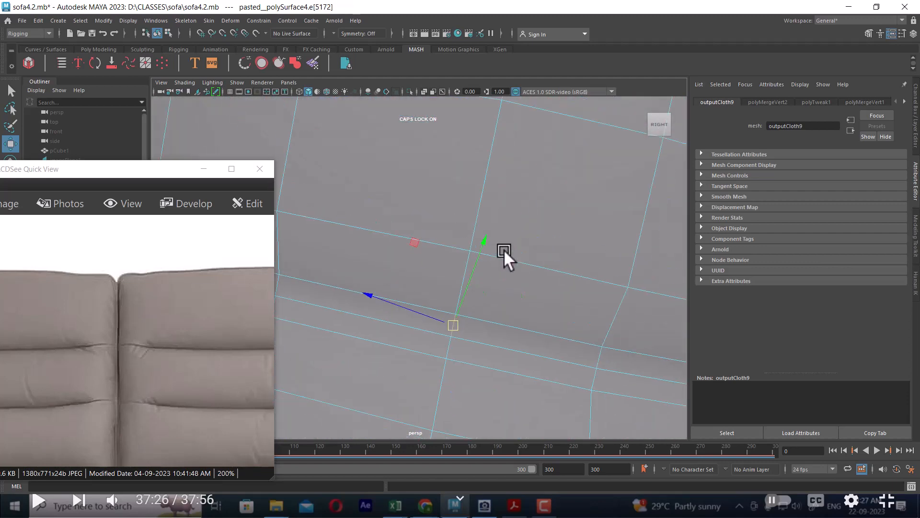
{"action": "left_click", "coordinate": [450, 349], "text": "shift"}
{"action": "right_click_drag", "start_coordinate": [505, 305], "coordinate": [493, 240], "text": "shift"}
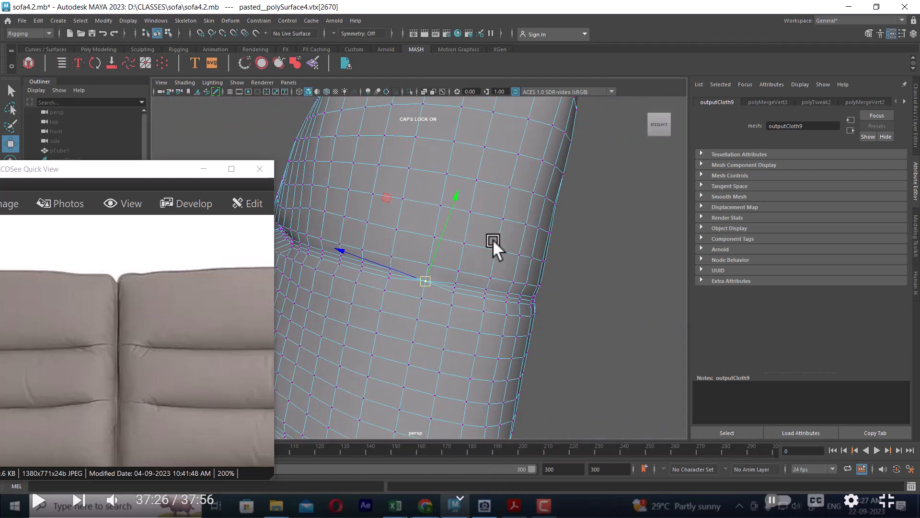
- Merge the two short vertical edges across the lower crease on the cushion's right side into one vertex
{"action": "mouse_move", "coordinate": [493, 240]}
{"action": "middle_mouse_down", "text": "alt"}
{"action": "mouse_move", "coordinate": [504, 261]}
{"action": "mouse_move", "coordinate": [485, 329]}
{"action": "middle_mouse_up", "text": "alt"}
{"action": "right_click_drag", "start_coordinate": [484, 277], "coordinate": [496, 149]}
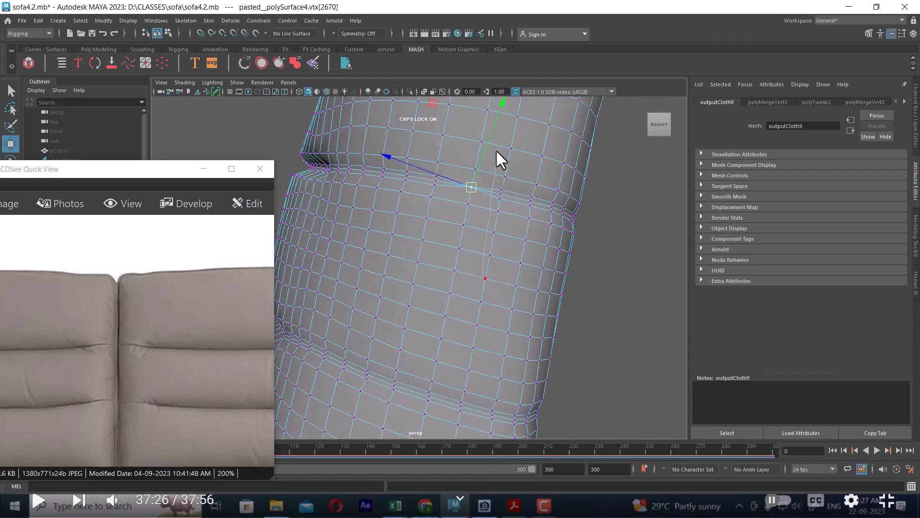
{"action": "left_click", "coordinate": [467, 214]}
{"action": "key", "text": "f"}
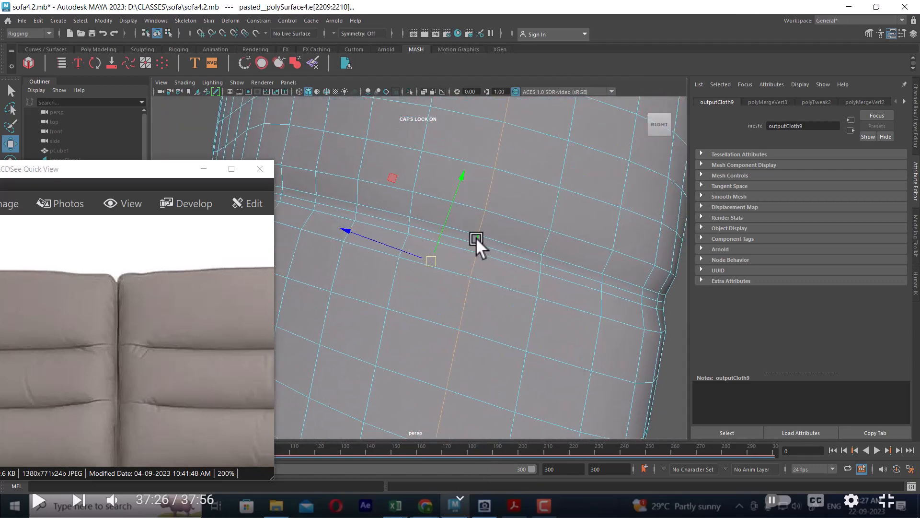
{"action": "left_click", "coordinate": [477, 235]}
{"action": "key", "text": "f"}
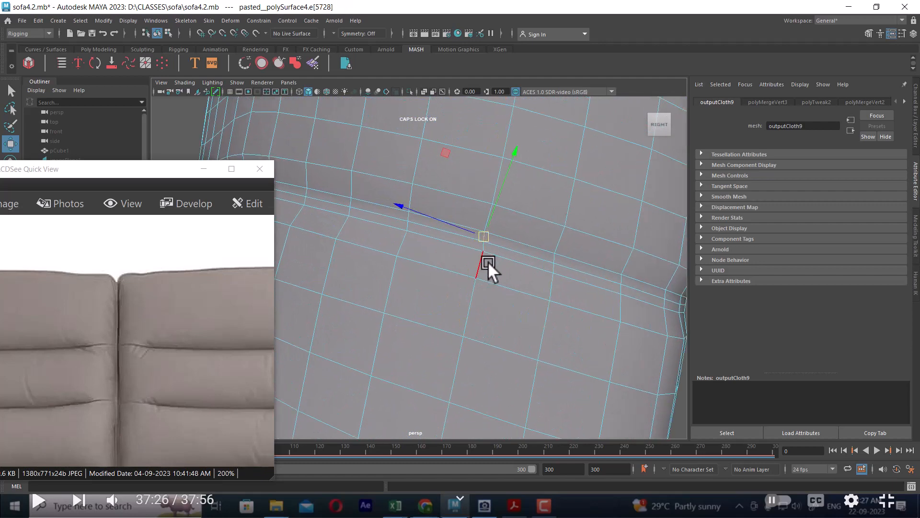
{"action": "left_click", "coordinate": [579, 219]}
{"action": "right_click_drag", "start_coordinate": [567, 219], "coordinate": [565, 74], "text": "shift"}
{"action": "key", "text": "f"}
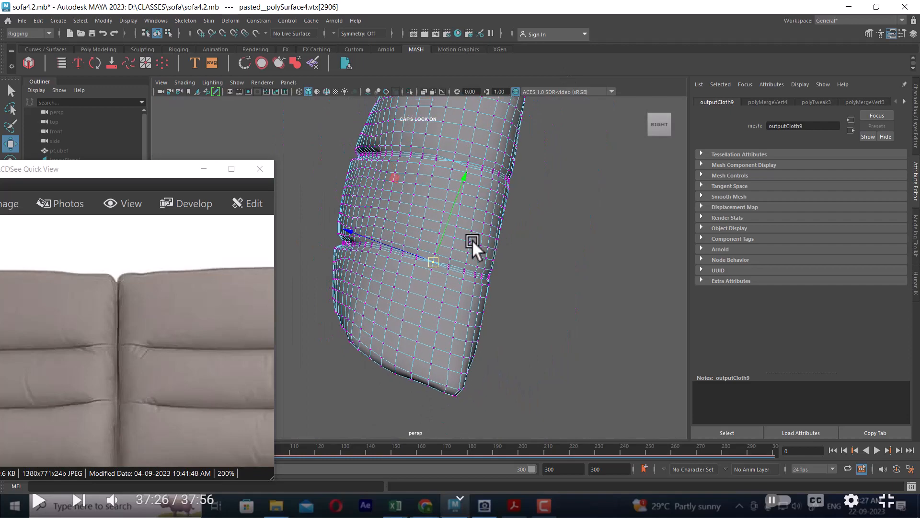
{"action": "mouse_move", "coordinate": [473, 239]}
{"action": "left_mouse_down", "text": "alt"}
{"action": "mouse_move", "coordinate": [490, 266]}
{"action": "mouse_move", "coordinate": [465, 253]}
{"action": "mouse_move", "coordinate": [479, 247]}
{"action": "left_mouse_up", "text": "alt"}
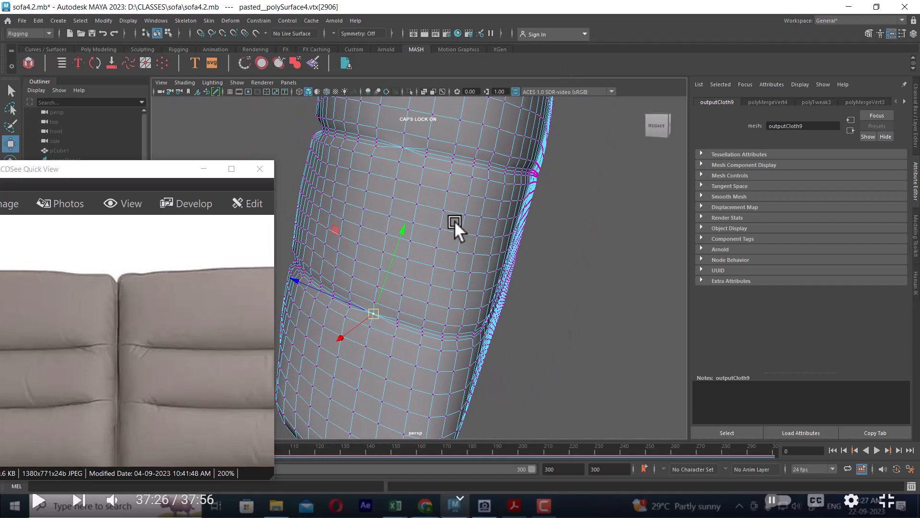
- Collapse the short vertical edges across the upper crease beside its merged vertex on the cushion's right side
{"action": "right_click_drag", "start_coordinate": [454, 220], "coordinate": [475, 213]}
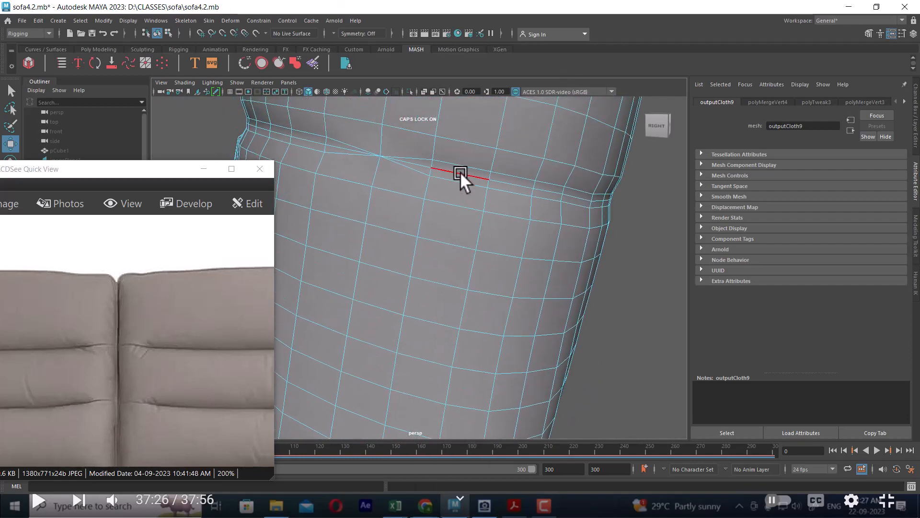
{"action": "left_click", "coordinate": [487, 173]}
{"action": "right_click_drag", "start_coordinate": [553, 174], "coordinate": [476, 151], "text": "shift"}
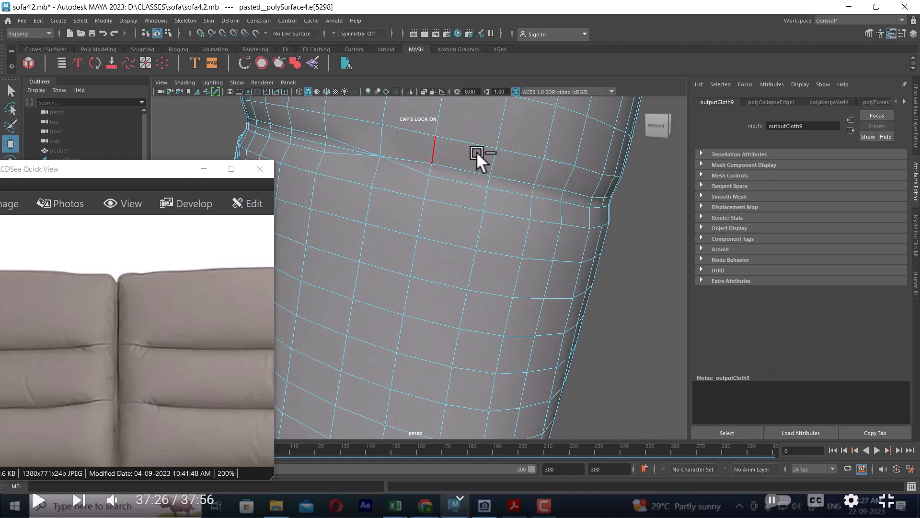
{"action": "left_click", "coordinate": [487, 177]}
{"action": "right_click_drag", "start_coordinate": [576, 162], "coordinate": [454, 125], "text": "shift"}
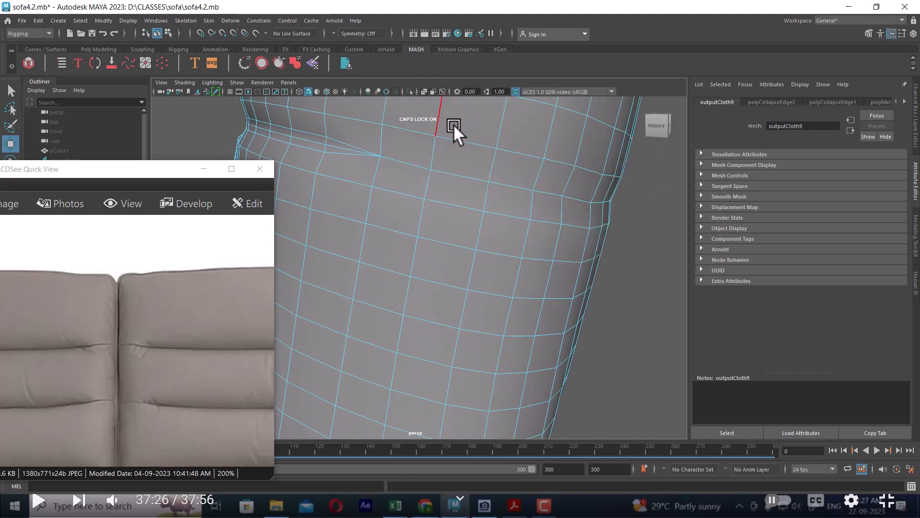
- Collapse the short vertical edges across the lower crease beside its merged vertex on the cushion's right side
{"action": "left_click_drag", "start_coordinate": [453, 125], "coordinate": [497, 238], "text": "alt"}
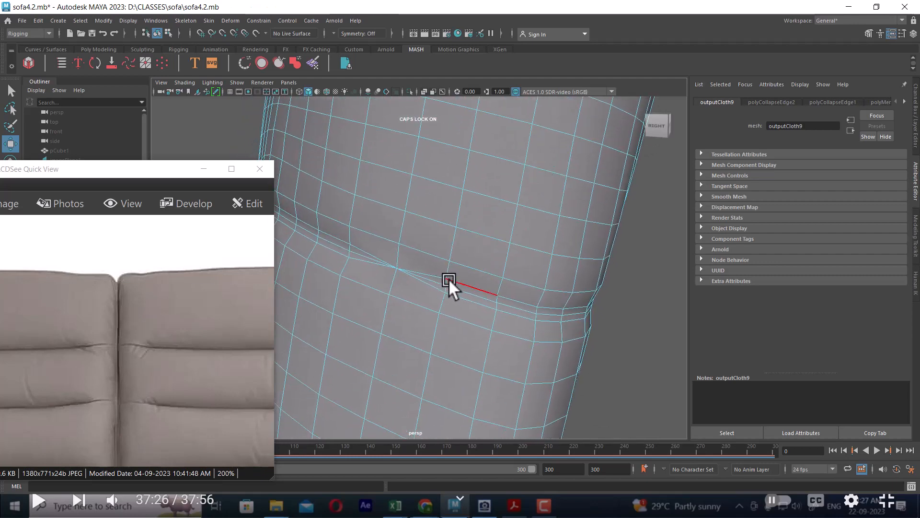
{"action": "scroll", "coordinate": [508, 302], "scroll_direction": "up", "scroll_amount": 5}
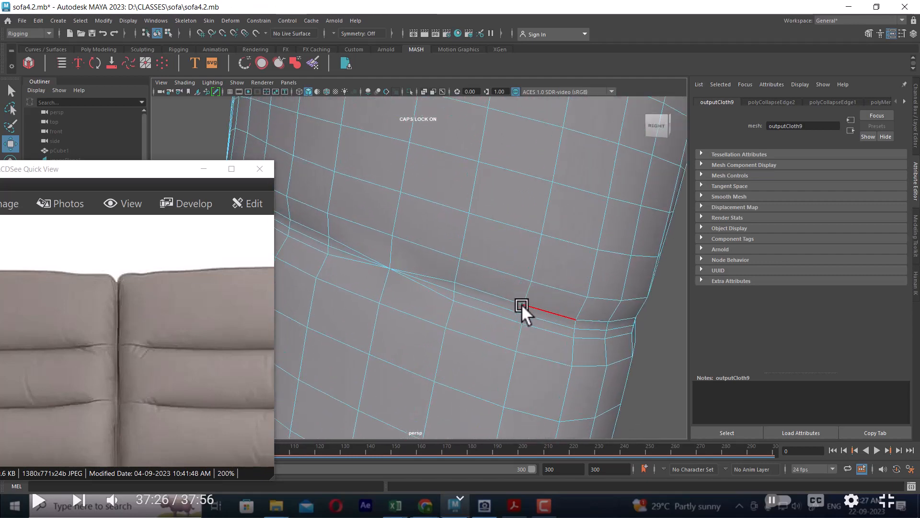
{"action": "left_click", "coordinate": [557, 321]}
{"action": "key", "text": "g"}
{"action": "left_click", "coordinate": [556, 330]}
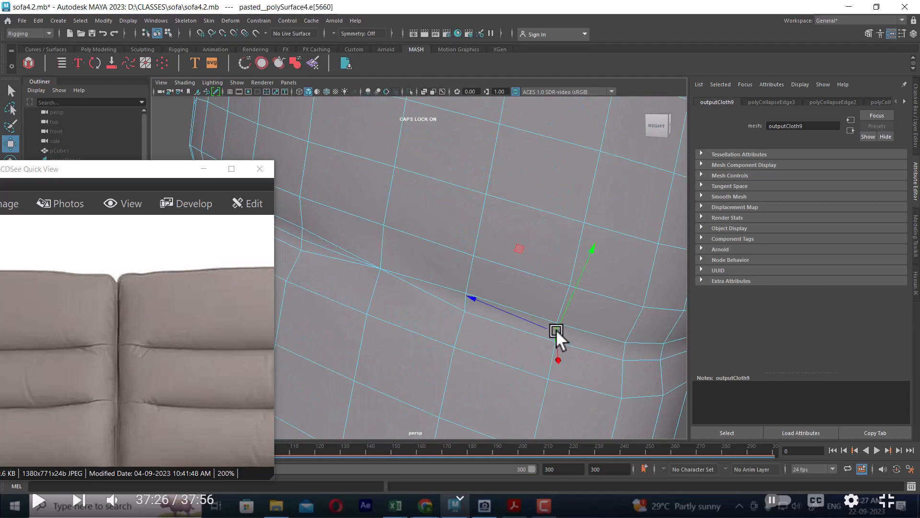
{"action": "key", "text": "g"}
- Return to object selection, clear the selection and inspect the smoothed cushion's crease ends from both sides
{"action": "scroll", "coordinate": [563, 223], "scroll_direction": "down", "scroll_amount": 6}
{"action": "left_click_drag", "start_coordinate": [563, 222], "coordinate": [540, 226], "text": "alt"}
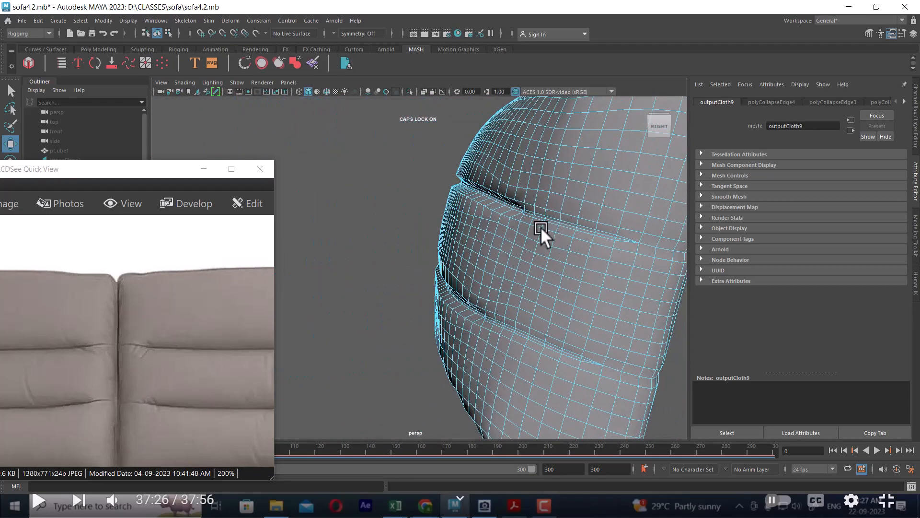
{"action": "left_click_drag", "start_coordinate": [510, 257], "coordinate": [467, 215], "text": "alt"}
{"action": "right_click", "coordinate": [467, 215]}
{"action": "right_click_drag", "start_coordinate": [467, 215], "coordinate": [516, 204]}
{"action": "left_click", "coordinate": [631, 246]}
{"action": "left_click_drag", "start_coordinate": [476, 291], "coordinate": [390, 197], "text": "alt"}
{"action": "scroll", "coordinate": [461, 260], "scroll_direction": "up", "scroll_amount": 2}
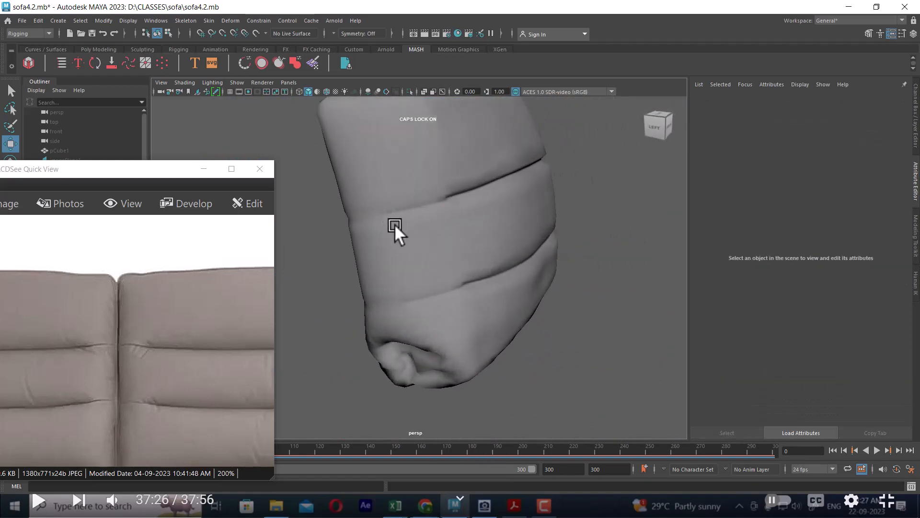
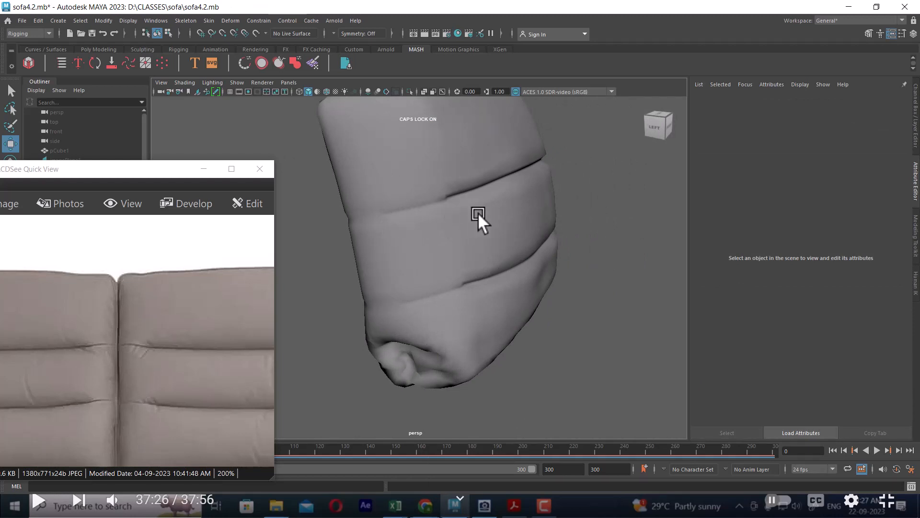
{"action": "left_click_drag", "start_coordinate": [479, 212], "coordinate": [486, 266], "text": "alt"}
- Select the vertical edge loop running around the cushion's sides and bevel it with 2 segments and a fraction of 0.19
{"action": "left_click", "coordinate": [486, 265]}
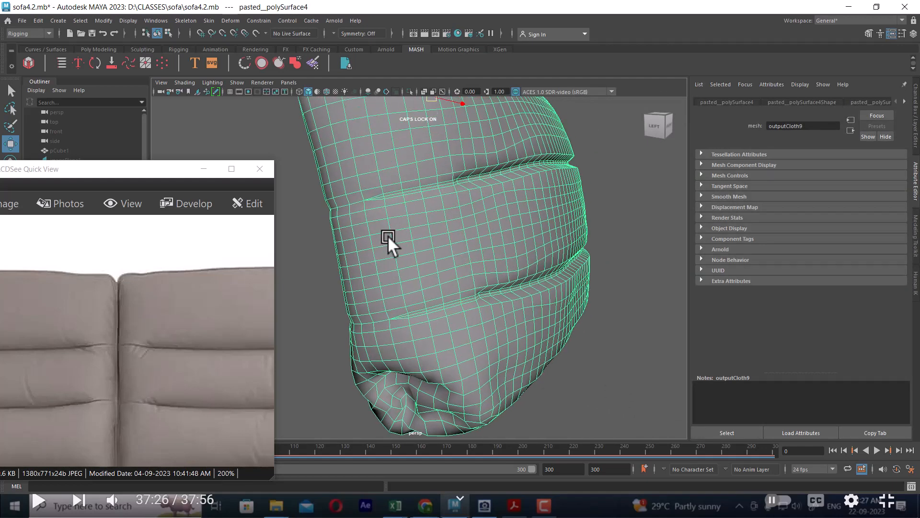
{"action": "right_click_drag", "start_coordinate": [387, 235], "coordinate": [353, 195]}
{"action": "left_click", "coordinate": [340, 182]}
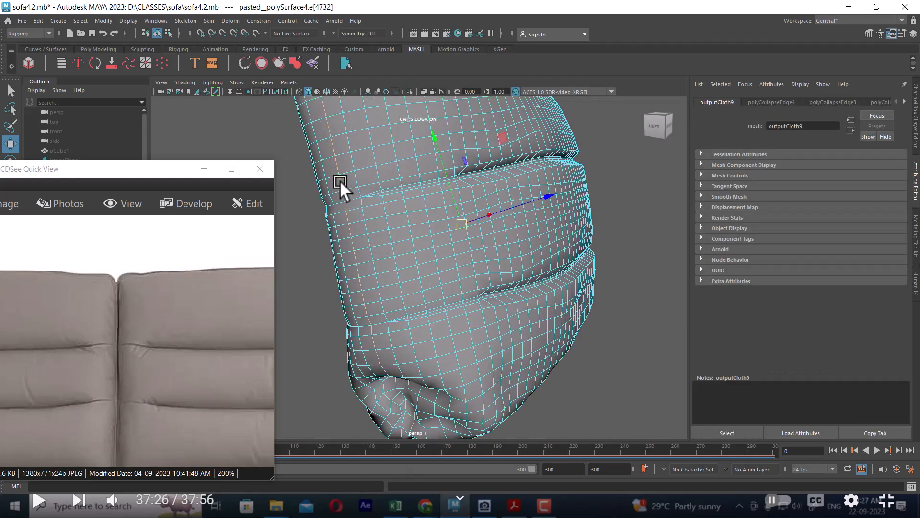
{"action": "left_click_drag", "start_coordinate": [338, 175], "coordinate": [463, 315], "text": "alt"}
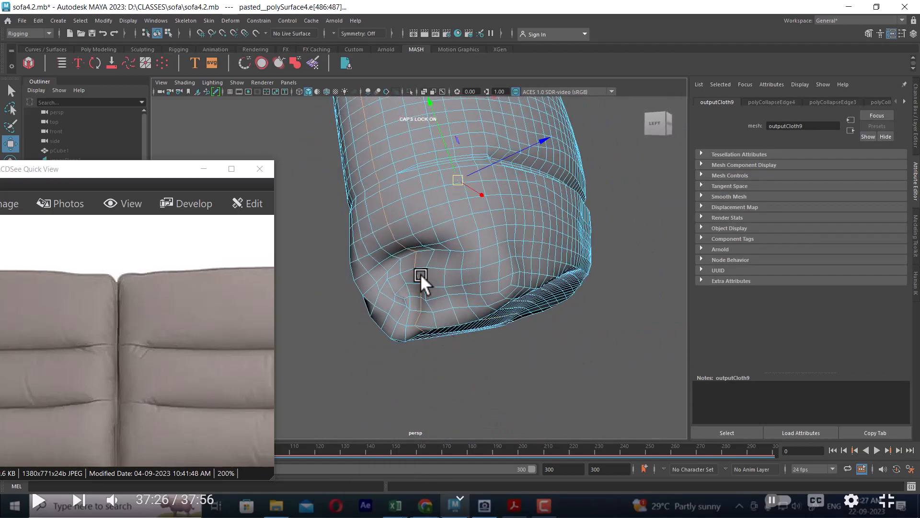
{"action": "left_click_drag", "start_coordinate": [421, 274], "coordinate": [516, 257], "text": "alt"}
{"action": "left_click_drag", "start_coordinate": [122, 350], "coordinate": [271, 338]}
{"action": "left_click_drag", "start_coordinate": [643, 261], "coordinate": [567, 237], "text": "alt"}
{"action": "right_click_drag", "start_coordinate": [566, 235], "coordinate": [664, 177], "text": "alt"}
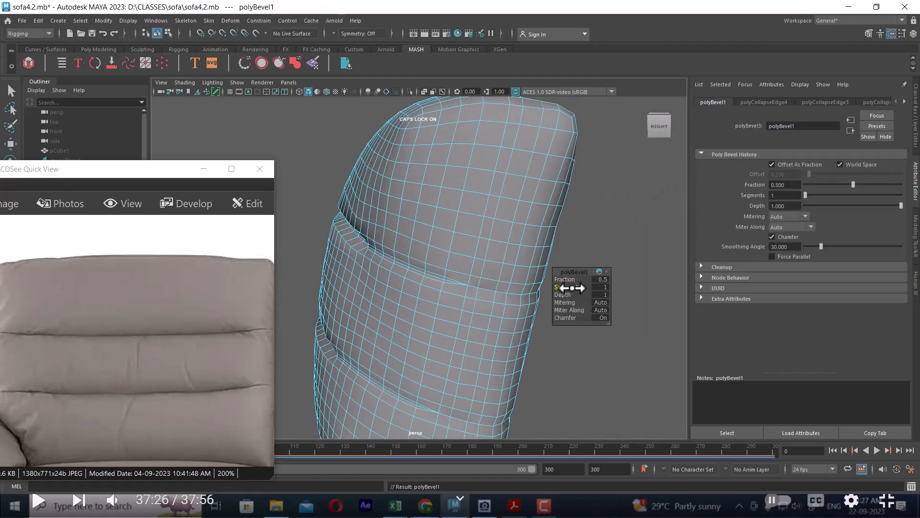
{"action": "left_click_drag", "start_coordinate": [570, 287], "coordinate": [554, 280]}
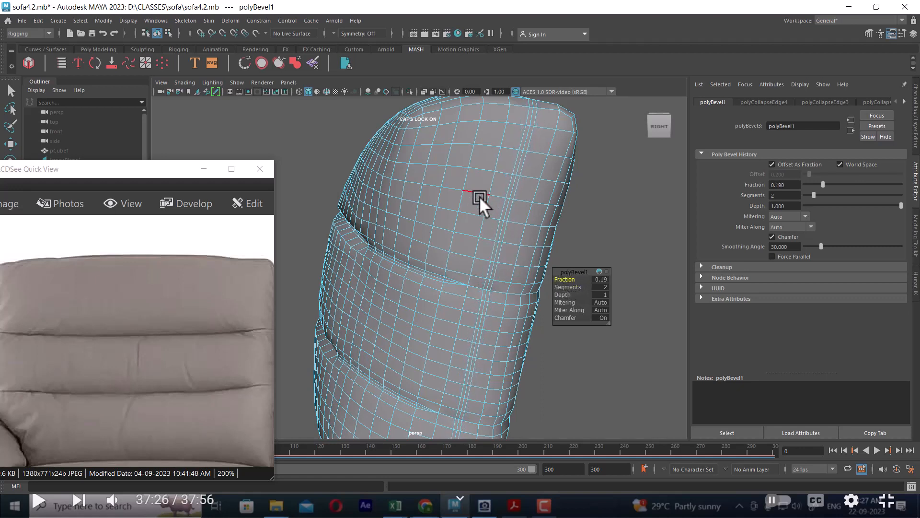
- Select the narrow face loop between the bevelled edges around the cushion and compare it with the seam in the reference
{"action": "double_click", "coordinate": [511, 184]}
{"action": "right_click_drag", "start_coordinate": [641, 179], "coordinate": [643, 240], "text": "ctrl"}
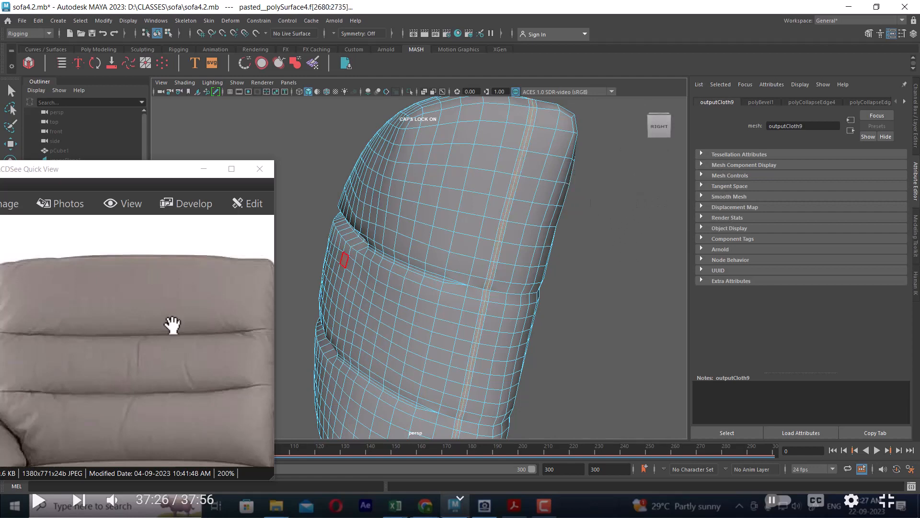
{"action": "left_click_drag", "start_coordinate": [93, 344], "coordinate": [182, 336]}
- Extrude the narrow seam face loop with a Local Translate Z of 0.57
{"action": "right_click_drag", "start_coordinate": [654, 189], "coordinate": [656, 214], "text": "shift"}
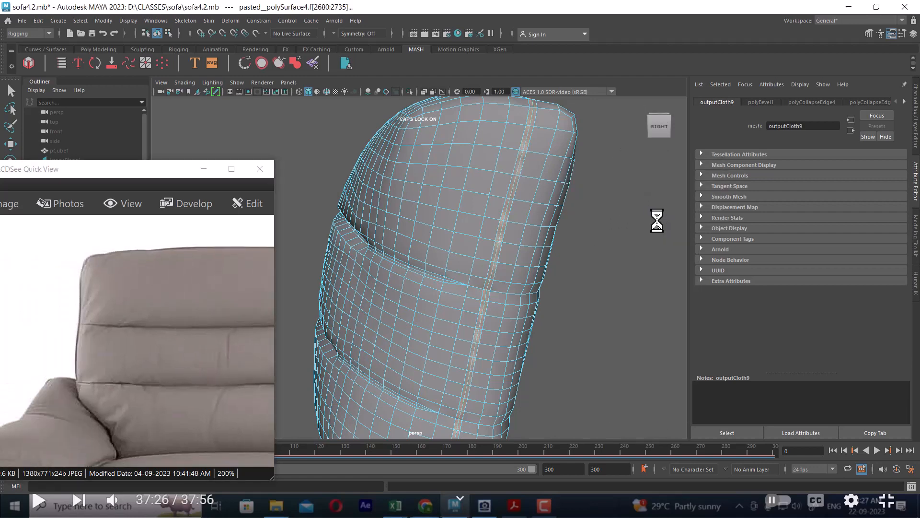
{"action": "left_click_drag", "start_coordinate": [574, 267], "coordinate": [689, 229], "text": "alt"}
{"action": "middle_click_drag", "start_coordinate": [689, 229], "coordinate": [445, 245], "text": "alt"}
{"action": "right_click_drag", "start_coordinate": [445, 245], "coordinate": [513, 224], "text": "alt"}
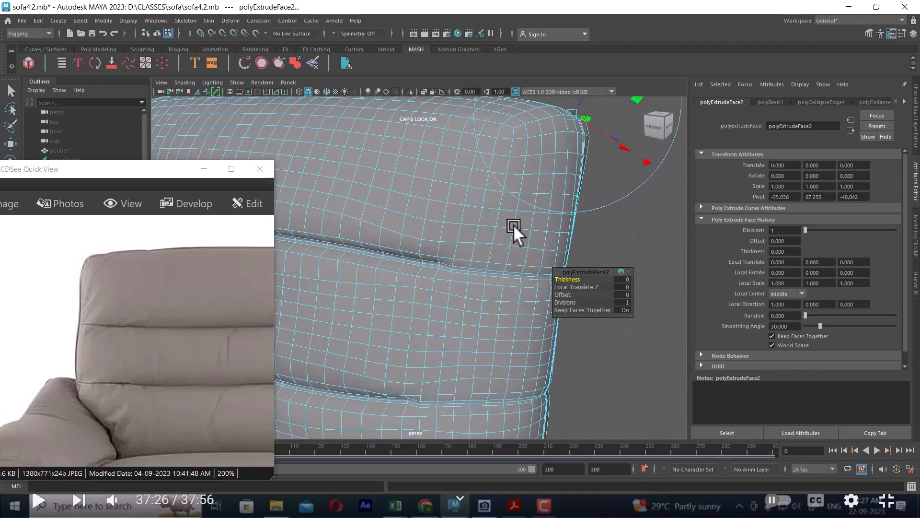
{"action": "middle_click_drag", "start_coordinate": [513, 224], "coordinate": [427, 278], "text": "alt"}
{"action": "right_click_drag", "start_coordinate": [427, 278], "coordinate": [474, 277], "text": "alt"}
{"action": "left_click", "coordinate": [587, 286]}
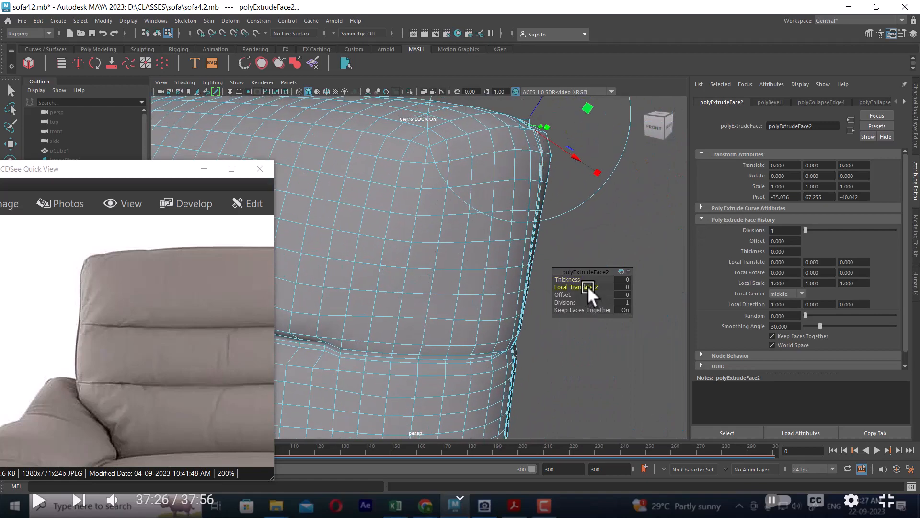
{"action": "left_click_drag", "start_coordinate": [588, 285], "coordinate": [605, 282]}
{"action": "middle_click_drag", "start_coordinate": [498, 279], "coordinate": [503, 304], "text": "alt"}
{"action": "middle_click_drag", "start_coordinate": [527, 274], "coordinate": [493, 314], "text": "alt"}
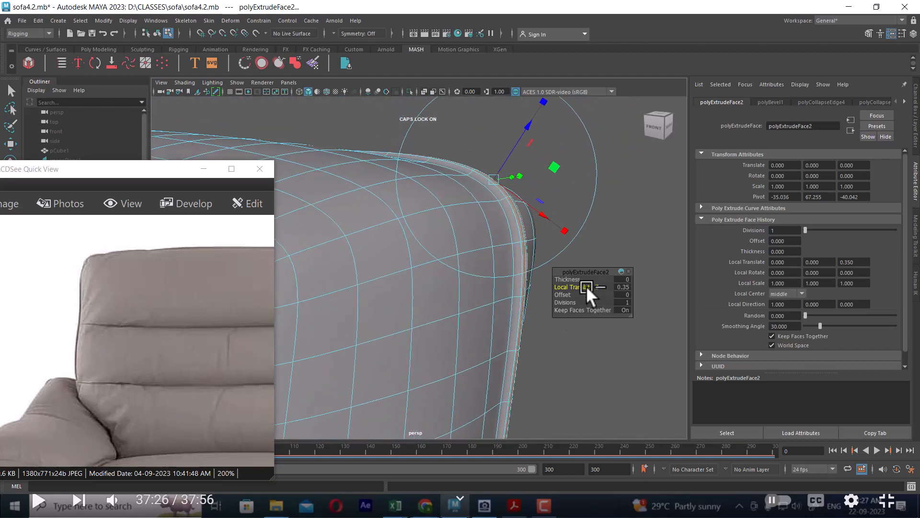
{"action": "mouse_move", "coordinate": [586, 285]}
{"action": "left_mouse_down"}
{"action": "mouse_move", "coordinate": [551, 290]}
{"action": "mouse_move", "coordinate": [597, 283]}
{"action": "left_mouse_up"}
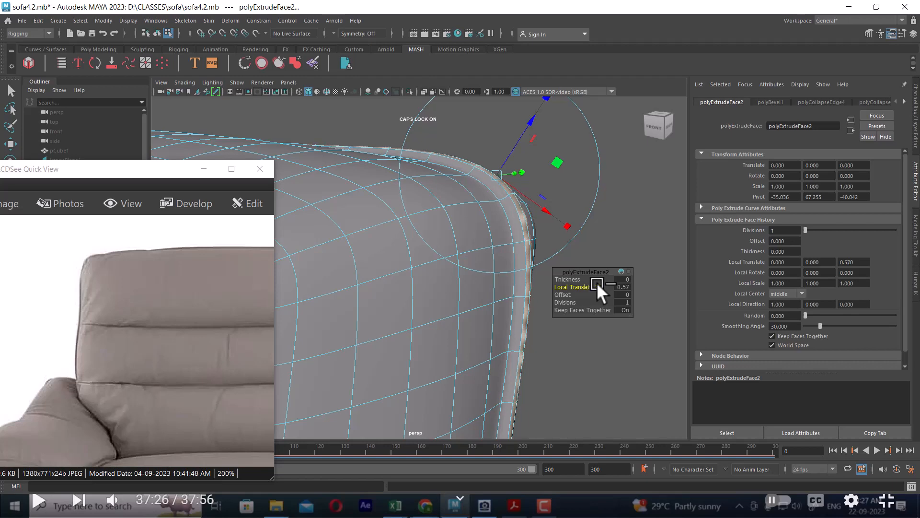
{"action": "left_click_drag", "start_coordinate": [482, 250], "coordinate": [508, 279], "text": "alt"}
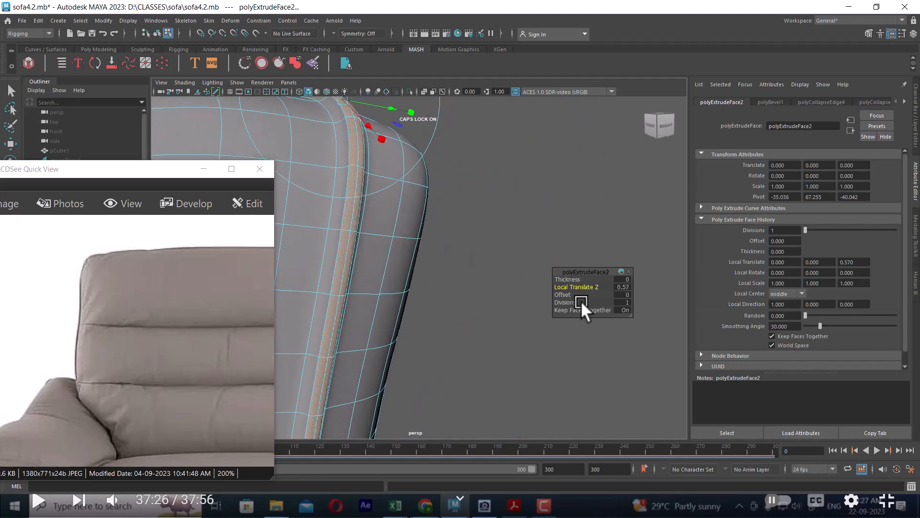
{"action": "left_click_drag", "start_coordinate": [579, 294], "coordinate": [499, 290], "text": "alt"}
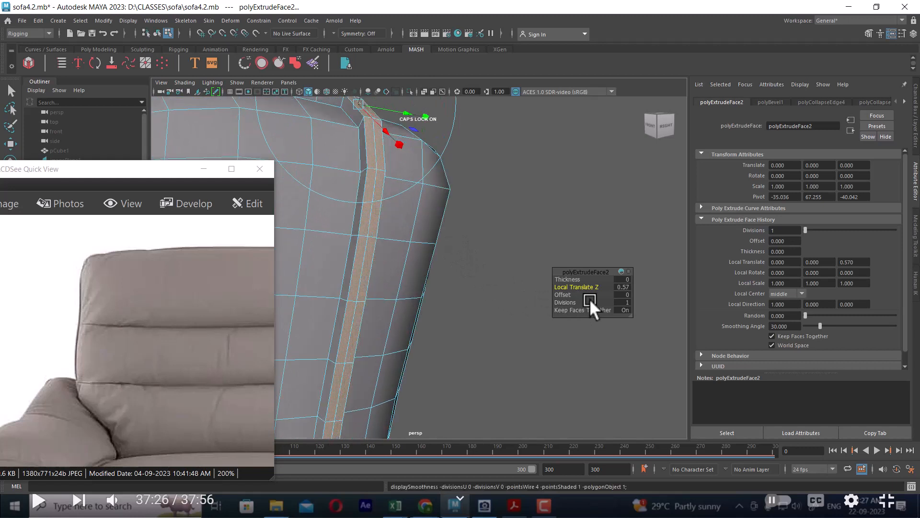
{"action": "left_click_drag", "start_coordinate": [567, 292], "coordinate": [524, 186]}
- Extrude the seam face loop again with a Local Translate Z of 0.2 and an offset of 0.02
{"action": "right_click_drag", "start_coordinate": [519, 158], "coordinate": [519, 186], "text": "shift"}
{"action": "left_click_drag", "start_coordinate": [583, 288], "coordinate": [563, 293]}
{"action": "left_click_drag", "start_coordinate": [468, 267], "coordinate": [579, 324], "text": "alt"}
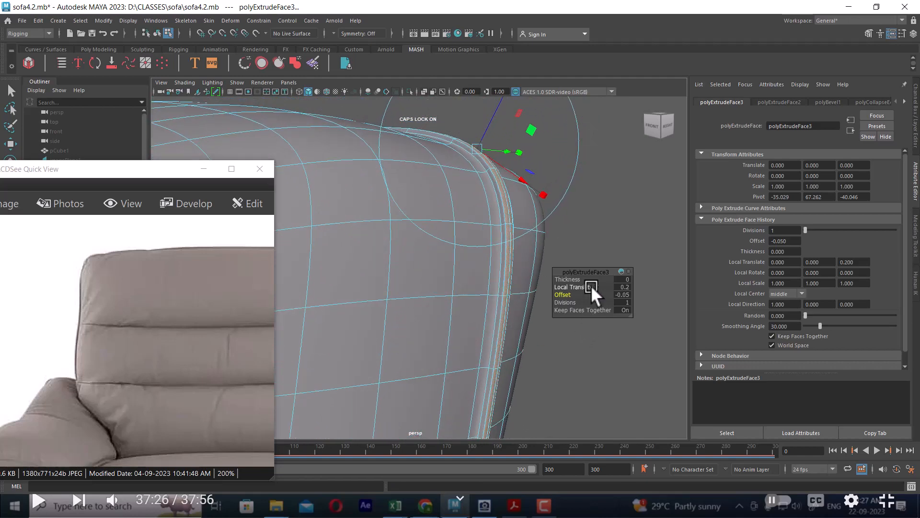
{"action": "left_click_drag", "start_coordinate": [563, 293], "coordinate": [568, 294]}
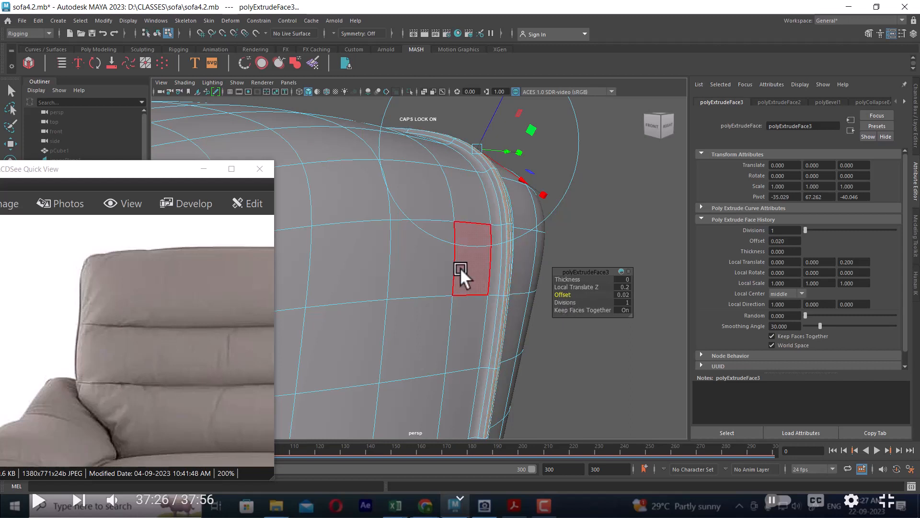
- Return to object selection, deselect the cushion and inspect the extruded seam from the front, side and back
{"action": "right_click_drag", "start_coordinate": [462, 219], "coordinate": [561, 187]}
{"action": "left_click", "coordinate": [597, 219]}
{"action": "right_click_drag", "start_coordinate": [598, 219], "coordinate": [462, 288], "text": "alt"}
{"action": "middle_click_drag", "start_coordinate": [462, 287], "coordinate": [547, 238], "text": "alt"}
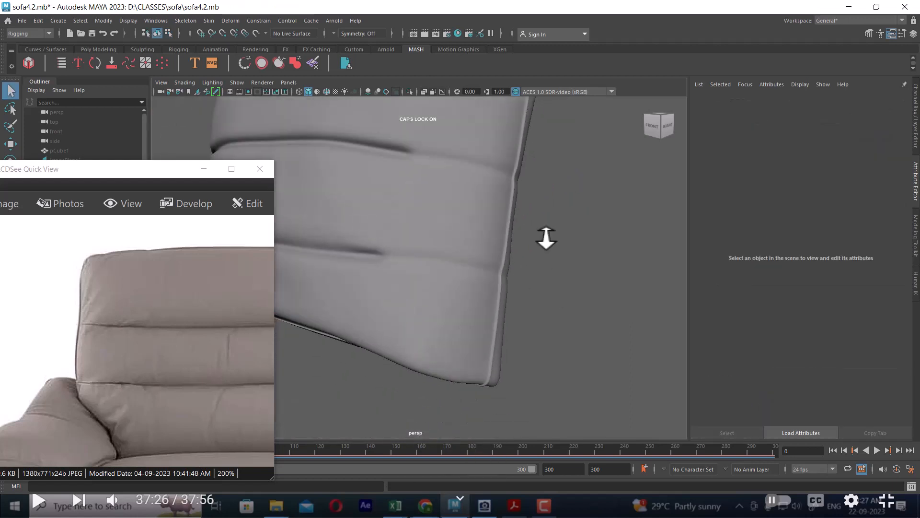
{"action": "right_click_drag", "start_coordinate": [546, 238], "coordinate": [498, 257], "text": "alt"}
{"action": "left_click_drag", "start_coordinate": [498, 257], "coordinate": [577, 286], "text": "alt"}
{"action": "scroll", "coordinate": [547, 278], "scroll_direction": "down", "scroll_amount": 3}
{"action": "left_click_drag", "start_coordinate": [502, 288], "coordinate": [573, 280], "text": "alt"}
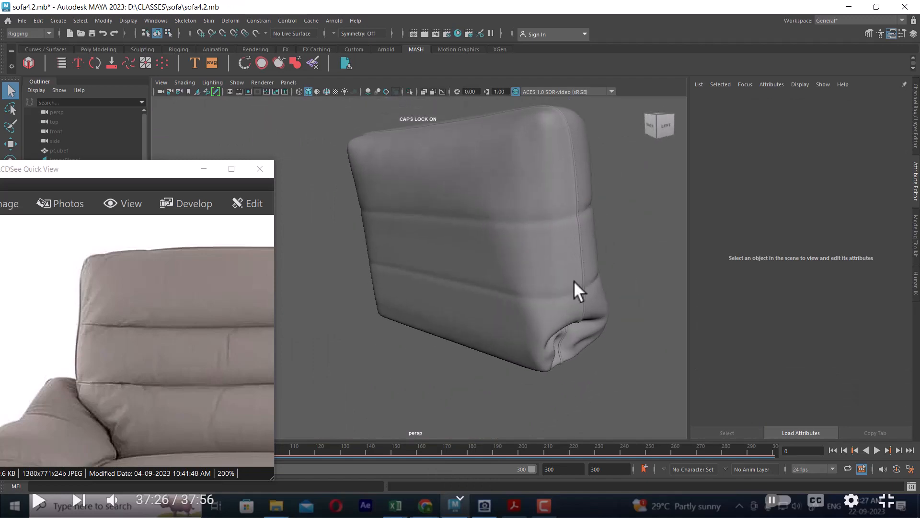
{"action": "left_click_drag", "start_coordinate": [515, 240], "coordinate": [519, 251], "text": "alt"}
- Select the two horizontal edge loops that continue from the crease tips across the cushion's back and delete them
{"action": "left_click", "coordinate": [577, 240]}
{"action": "scroll", "coordinate": [571, 230], "scroll_direction": "up", "scroll_amount": 5}
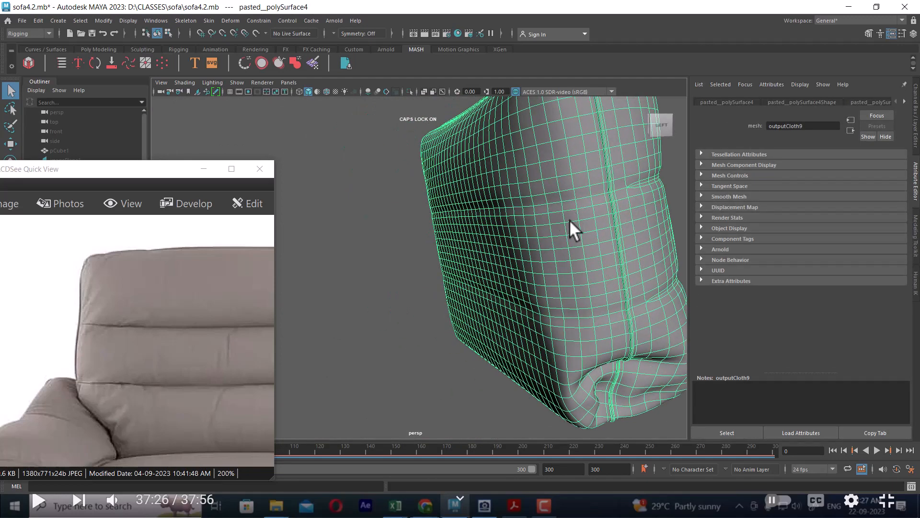
{"action": "scroll", "coordinate": [564, 203], "scroll_direction": "up", "scroll_amount": 4}
{"action": "middle_click_drag", "start_coordinate": [562, 237], "coordinate": [580, 206], "text": "alt"}
{"action": "right_click_drag", "start_coordinate": [580, 206], "coordinate": [583, 115]}
{"action": "left_click", "coordinate": [600, 181]}
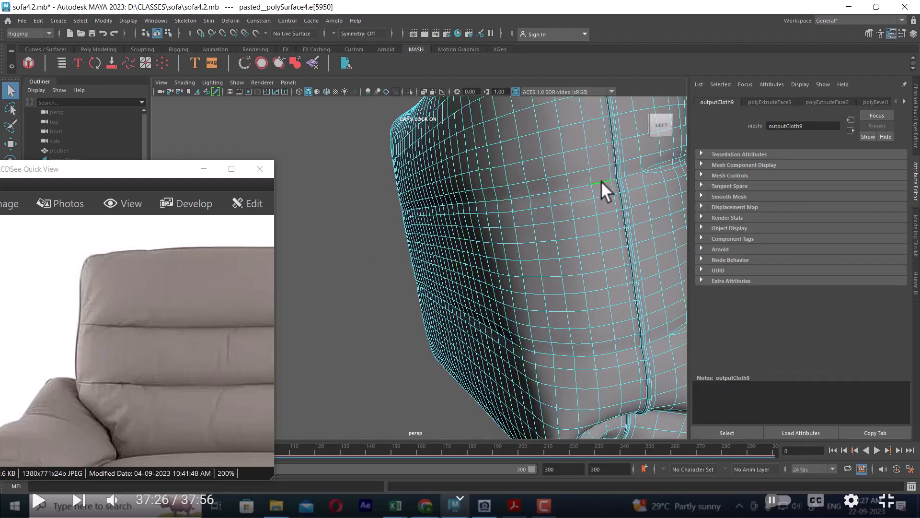
{"action": "left_click_drag", "start_coordinate": [601, 242], "coordinate": [571, 257], "text": "alt"}
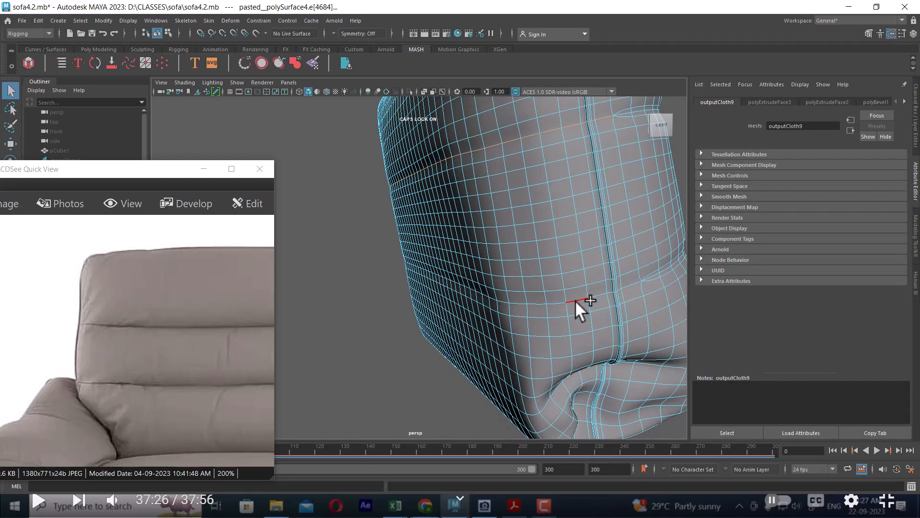
{"action": "right_click_drag", "start_coordinate": [599, 194], "coordinate": [593, 234]}
{"action": "left_click_drag", "start_coordinate": [593, 234], "coordinate": [549, 249], "text": "alt"}
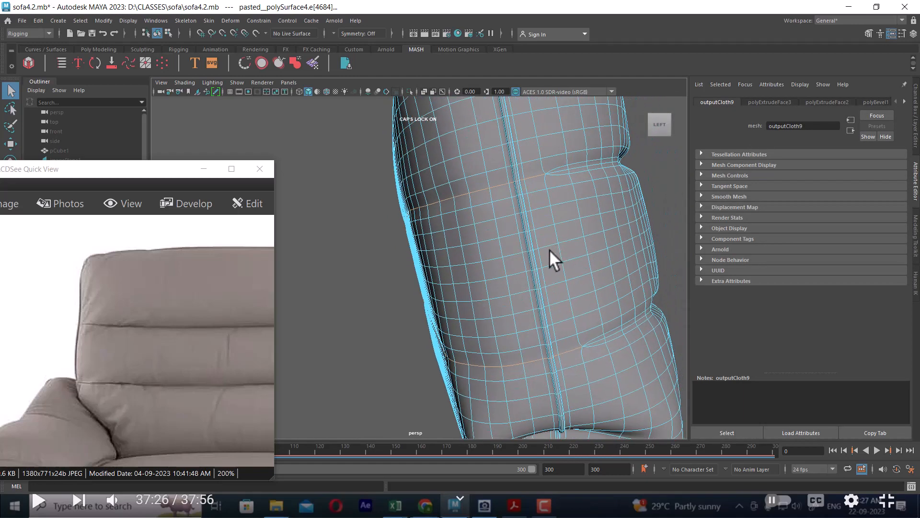
{"action": "right_click_drag", "start_coordinate": [514, 200], "coordinate": [391, 263], "text": "shift"}
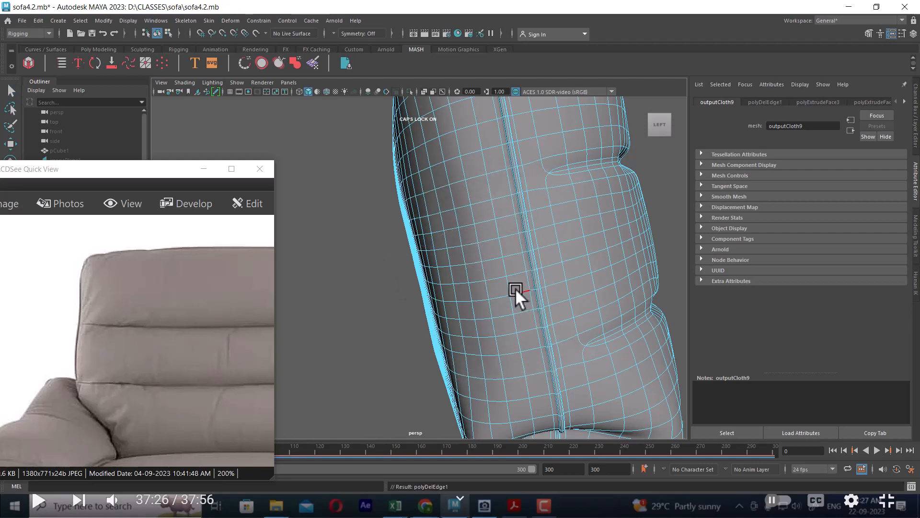
- Return to object selection, show the cushion unsmoothed and start a Multi-Cut at the crease tip on its left side
{"action": "right_click_drag", "start_coordinate": [539, 220], "coordinate": [561, 221]}
{"action": "key", "text": "1"}
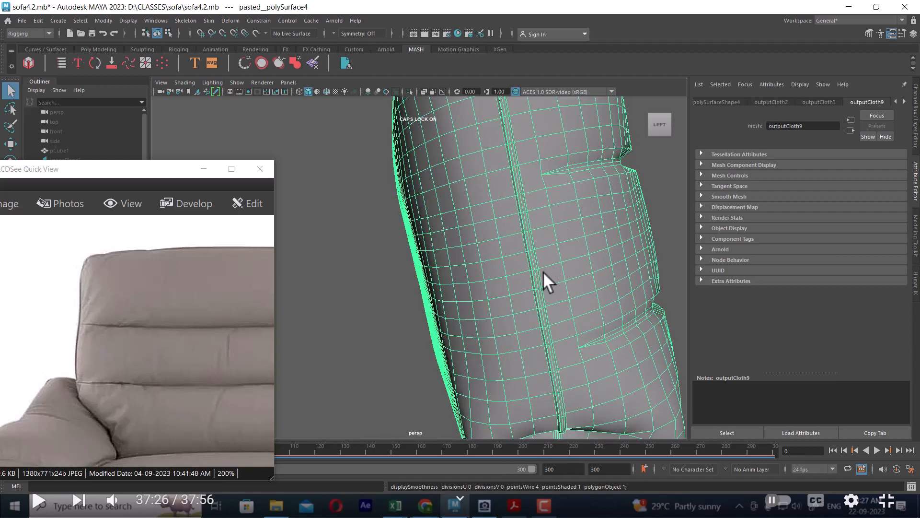
{"action": "left_click_drag", "start_coordinate": [543, 271], "coordinate": [528, 268], "text": "alt"}
{"action": "right_click_drag", "start_coordinate": [524, 264], "coordinate": [518, 286], "text": "alt"}
{"action": "middle_click_drag", "start_coordinate": [543, 291], "coordinate": [529, 203], "text": "alt"}
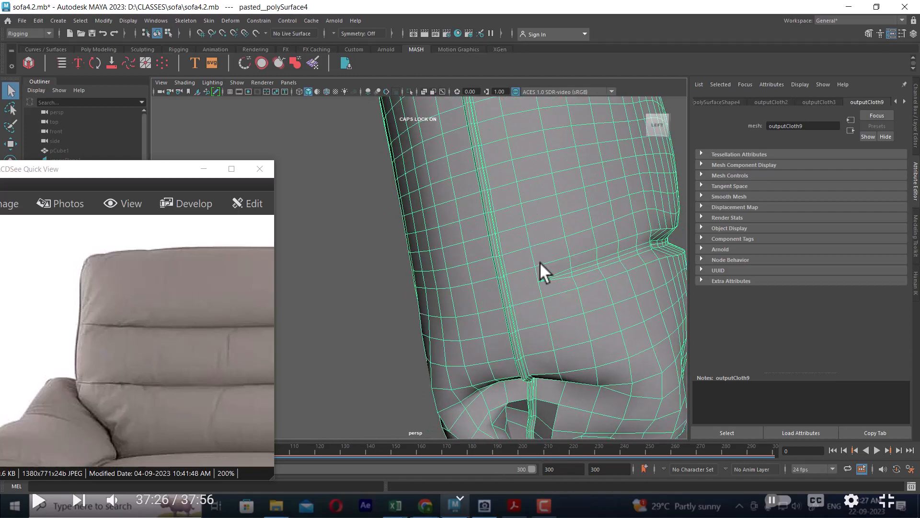
{"action": "right_click_drag", "start_coordinate": [539, 266], "coordinate": [528, 227], "text": "alt"}
{"action": "left_click_drag", "start_coordinate": [527, 227], "coordinate": [495, 234], "text": "alt"}
{"action": "right_click_drag", "start_coordinate": [495, 235], "coordinate": [504, 286], "text": "alt"}
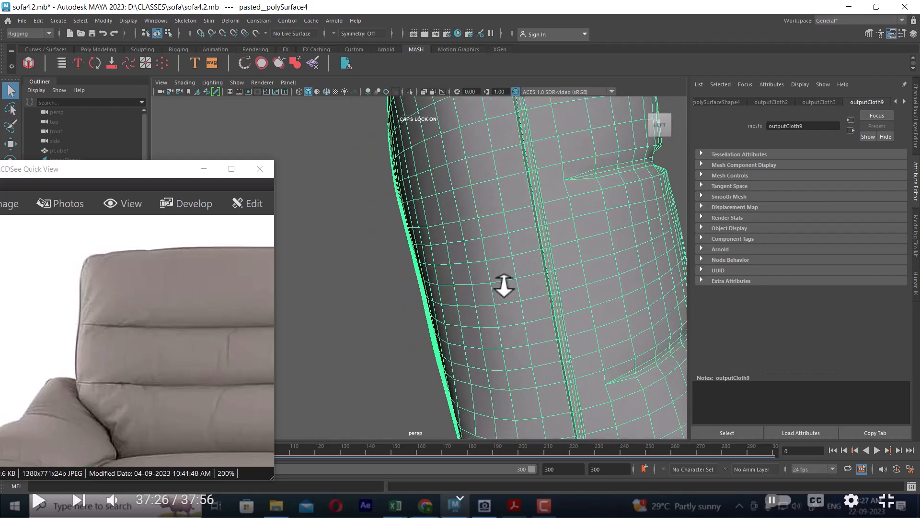
{"action": "left_click_drag", "start_coordinate": [504, 286], "coordinate": [559, 221], "text": "alt"}
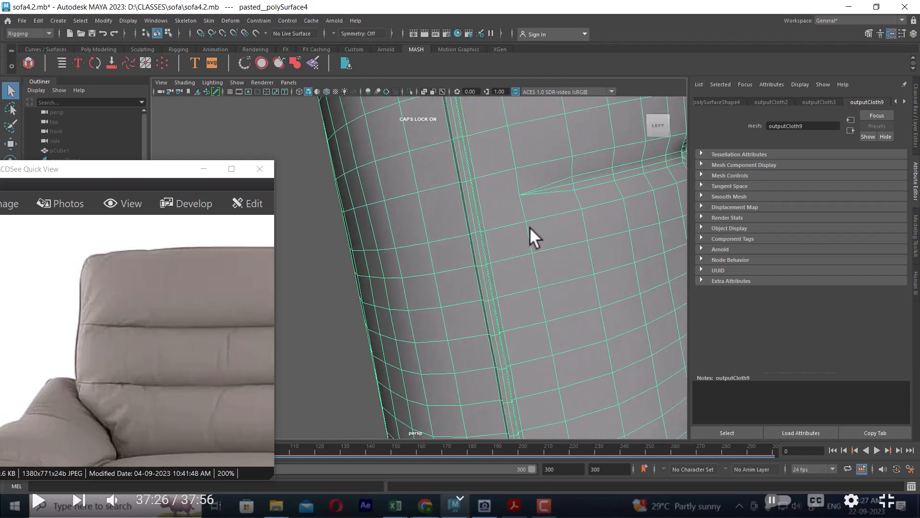
{"action": "right_click_drag", "start_coordinate": [529, 199], "coordinate": [489, 199], "text": "shift"}
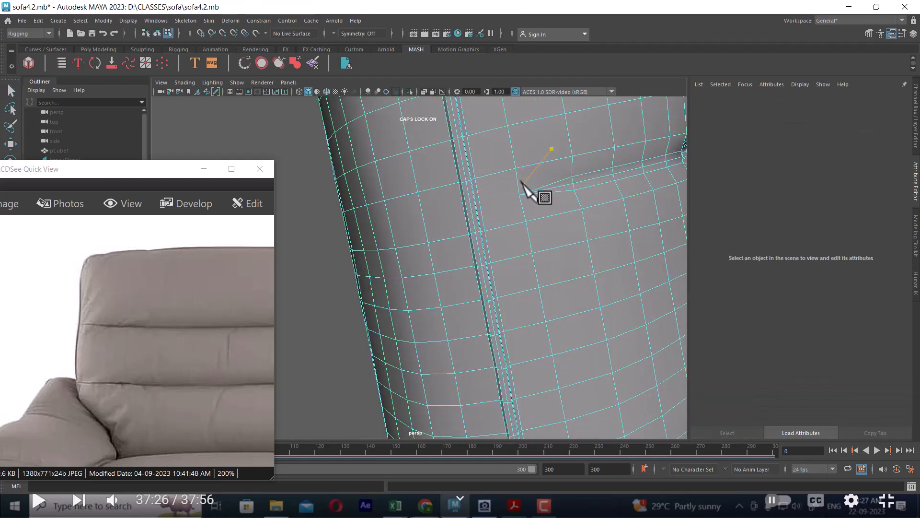
- Leave the cutting tool and select the backrest cushion mesh for moving
{"action": "left_click_drag", "start_coordinate": [514, 182], "coordinate": [503, 214], "text": "alt"}
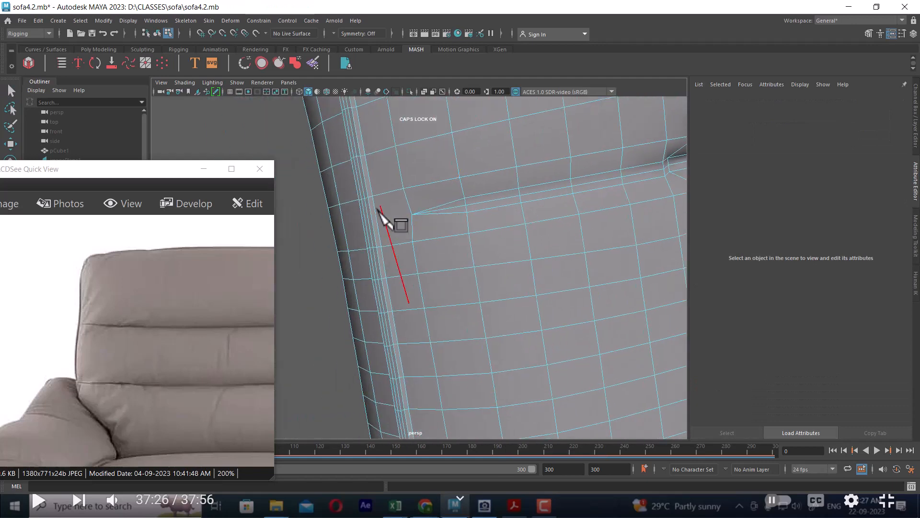
{"action": "right_click_drag", "start_coordinate": [520, 304], "coordinate": [417, 243], "text": "alt"}
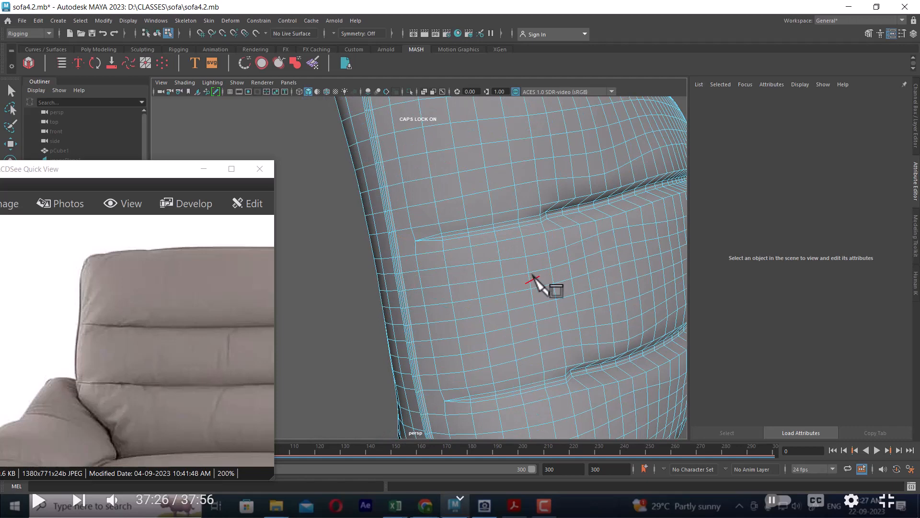
{"action": "key", "text": "w"}
{"action": "left_click", "coordinate": [508, 235]}
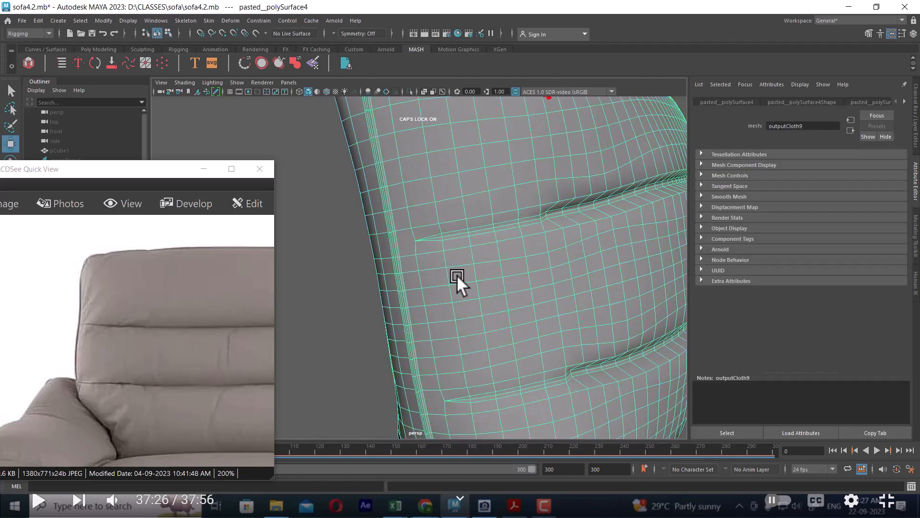
- Inspect the edge flow where the two horizontal seams fade out at the sides of the backrest
{"action": "right_click_drag", "start_coordinate": [457, 275], "coordinate": [451, 209], "text": "alt"}
{"action": "left_click_drag", "start_coordinate": [491, 269], "coordinate": [416, 189], "text": "alt"}
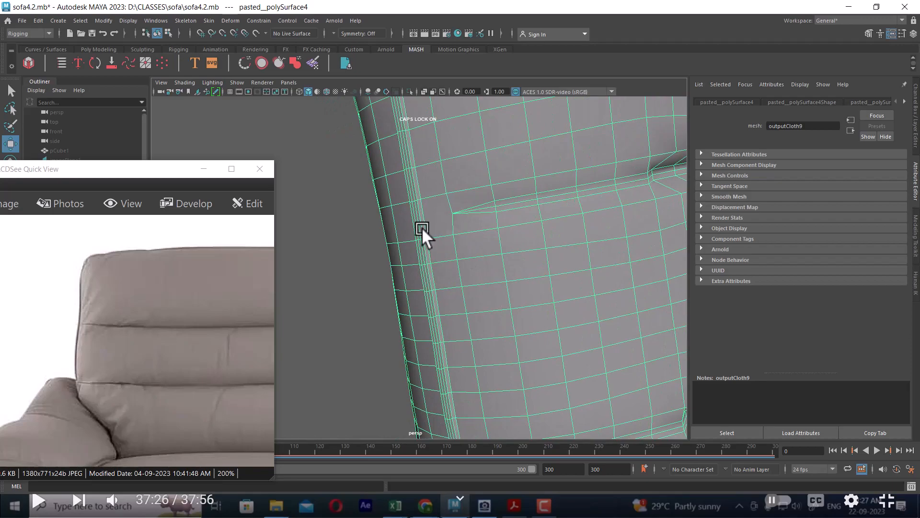
{"action": "right_click_drag", "start_coordinate": [550, 285], "coordinate": [527, 236], "text": "alt"}
{"action": "left_click_drag", "start_coordinate": [527, 236], "coordinate": [449, 244], "text": "alt"}
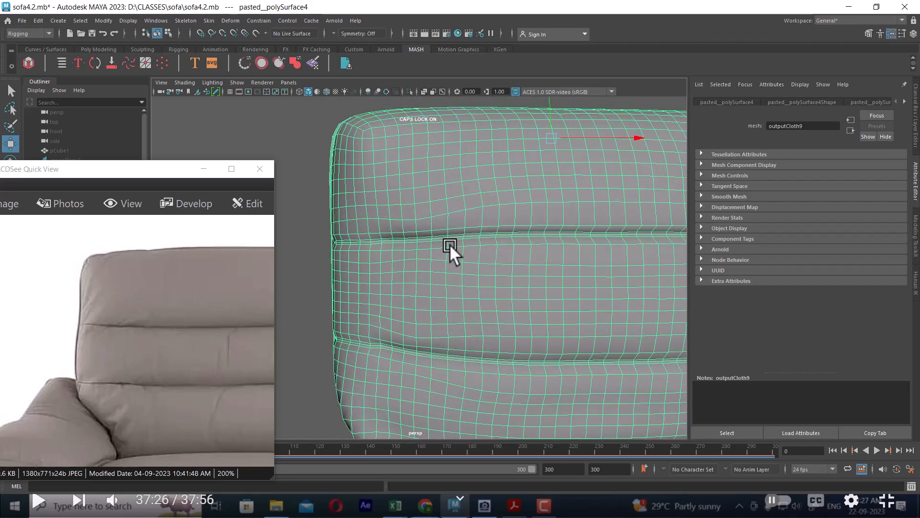
{"action": "right_click_drag", "start_coordinate": [450, 244], "coordinate": [468, 228], "text": "alt"}
{"action": "left_click_drag", "start_coordinate": [468, 229], "coordinate": [420, 217], "text": "alt"}
{"action": "right_click_drag", "start_coordinate": [419, 217], "coordinate": [471, 334], "text": "alt"}
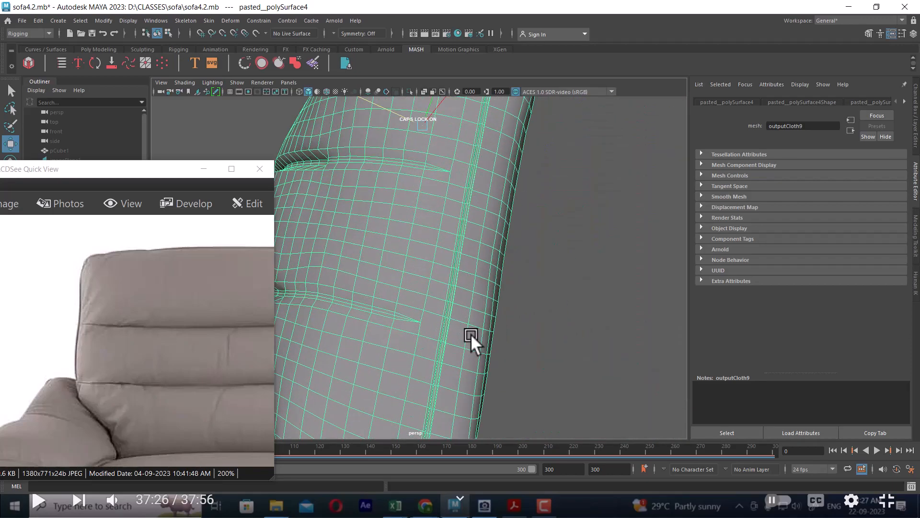
{"action": "left_click", "coordinate": [562, 292]}
{"action": "left_click_drag", "start_coordinate": [519, 283], "coordinate": [521, 265], "text": "alt"}
{"action": "left_click", "coordinate": [519, 277]}
{"action": "right_click_drag", "start_coordinate": [521, 264], "coordinate": [538, 221], "text": "alt"}
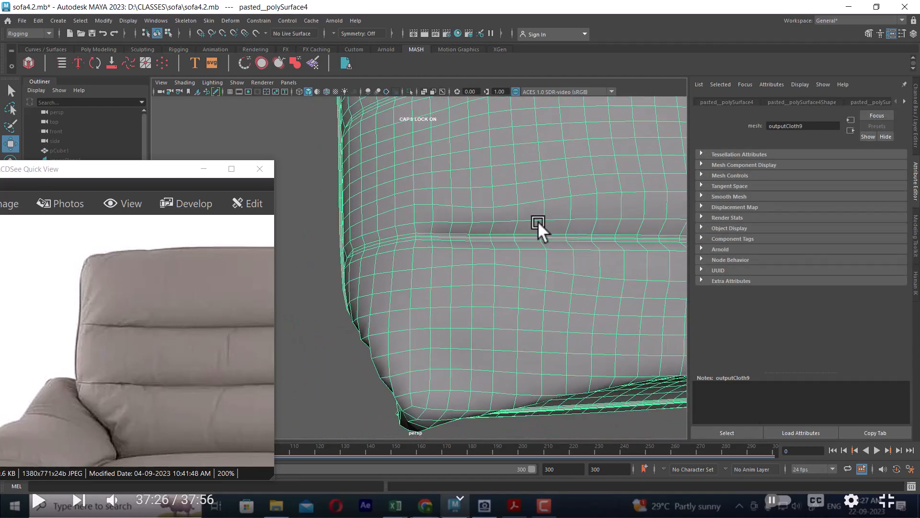
{"action": "left_click_drag", "start_coordinate": [538, 221], "coordinate": [472, 215], "text": "alt"}
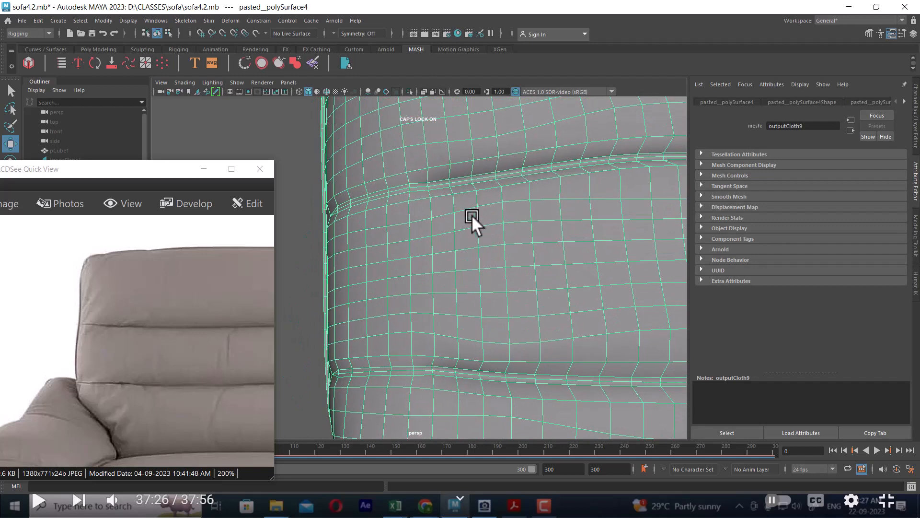
- In edge mode, select the two short stacked edges across the upper seam near the backrest's side and scale them closer together
{"action": "right_click_drag", "start_coordinate": [484, 182], "coordinate": [443, 181]}
{"action": "right_click_drag", "start_coordinate": [443, 182], "coordinate": [456, 181], "text": "alt"}
{"action": "middle_click_drag", "start_coordinate": [437, 167], "coordinate": [446, 191], "text": "alt"}
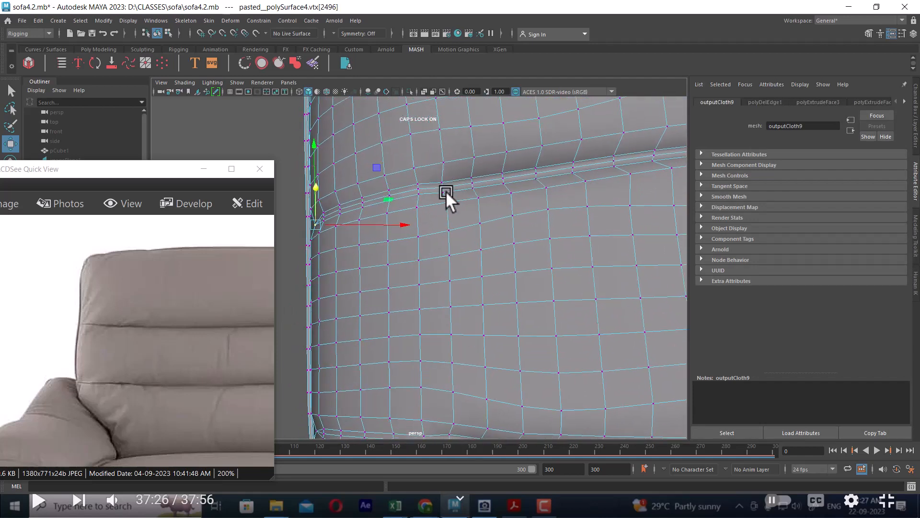
{"action": "scroll", "coordinate": [445, 191], "scroll_direction": "up", "scroll_amount": 2}
{"action": "right_click_drag", "start_coordinate": [428, 167], "coordinate": [425, 147]}
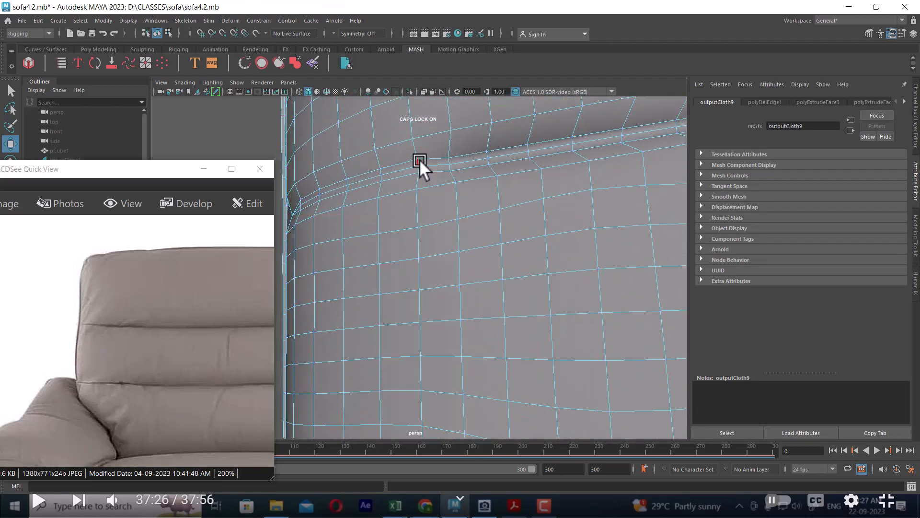
{"action": "left_click", "coordinate": [419, 159]}
{"action": "scroll", "coordinate": [427, 162], "scroll_direction": "up", "scroll_amount": 2}
{"action": "middle_click_drag", "start_coordinate": [426, 162], "coordinate": [430, 210], "text": "alt"}
{"action": "scroll", "coordinate": [430, 210], "scroll_direction": "up", "scroll_amount": 2}
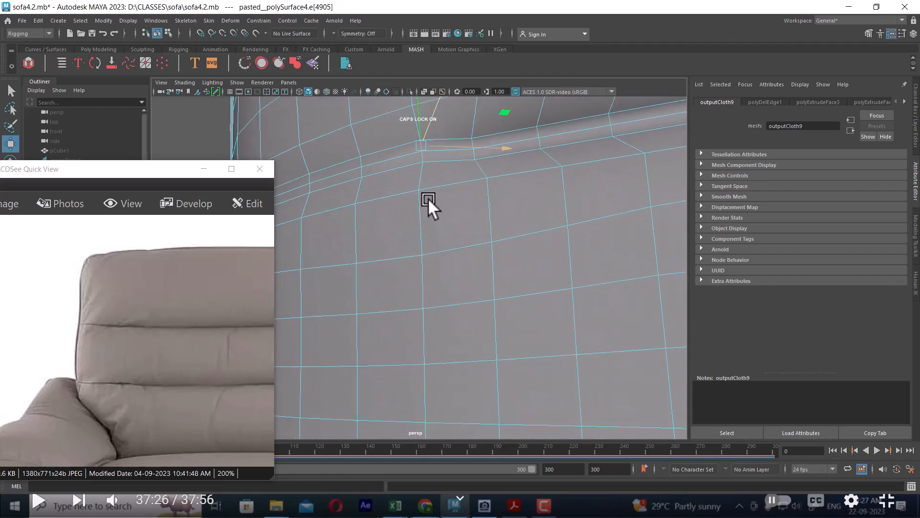
{"action": "left_click", "coordinate": [424, 155], "text": "shift"}
{"action": "key", "text": "r"}
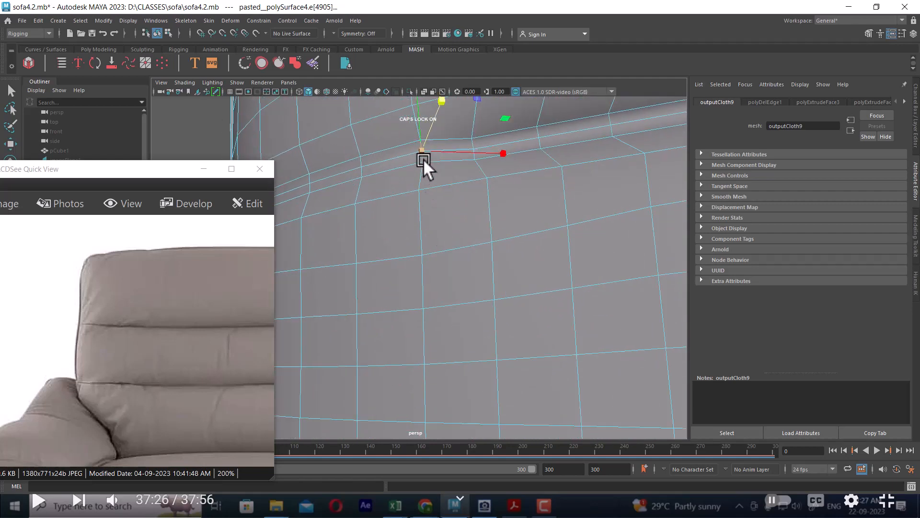
{"action": "mouse_move", "coordinate": [422, 149]}
{"action": "left_mouse_down"}
{"action": "mouse_move", "coordinate": [420, 168]}
{"action": "mouse_move", "coordinate": [410, 150]}
{"action": "left_mouse_up"}
- Scale down the pair of short edges in the neighbouring column of the upper seam toward the backrest's centre
{"action": "left_click", "coordinate": [473, 146]}
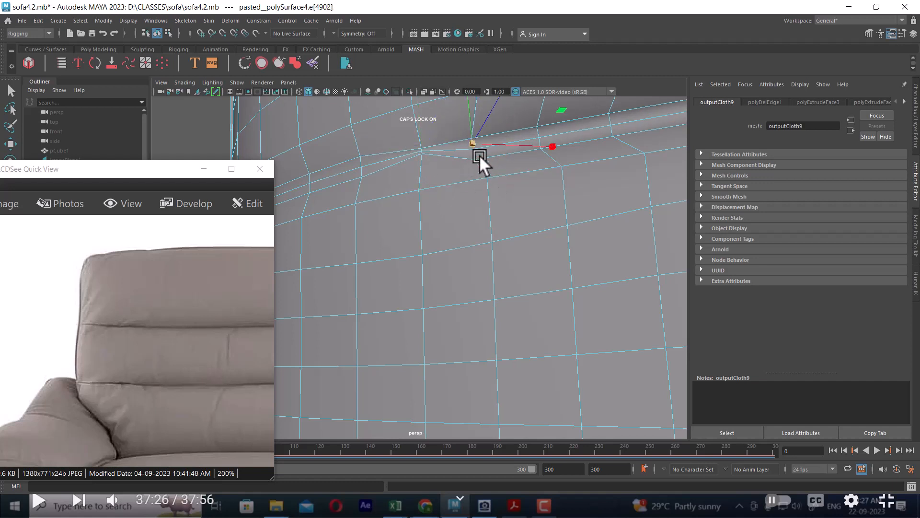
{"action": "right_click_drag", "start_coordinate": [479, 154], "coordinate": [490, 191], "text": "alt"}
{"action": "middle_click_drag", "start_coordinate": [490, 191], "coordinate": [496, 214], "text": "alt"}
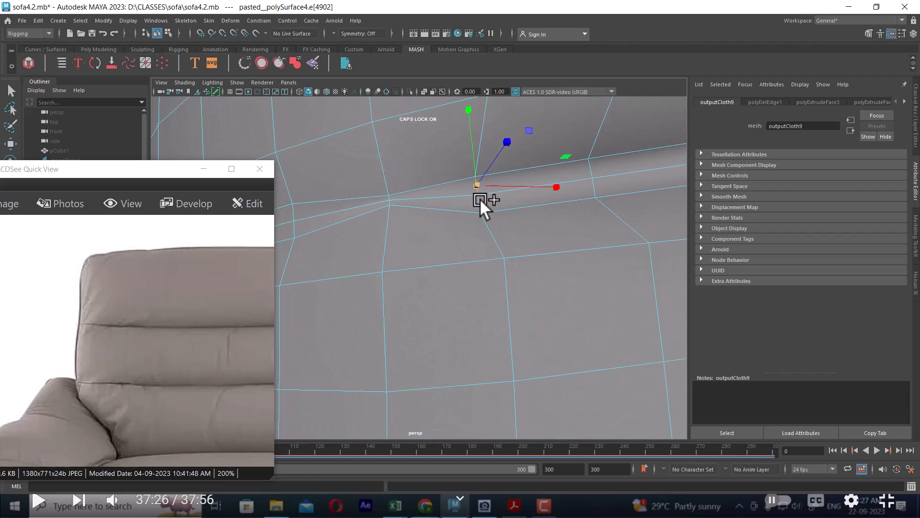
{"action": "left_click", "coordinate": [480, 201]}
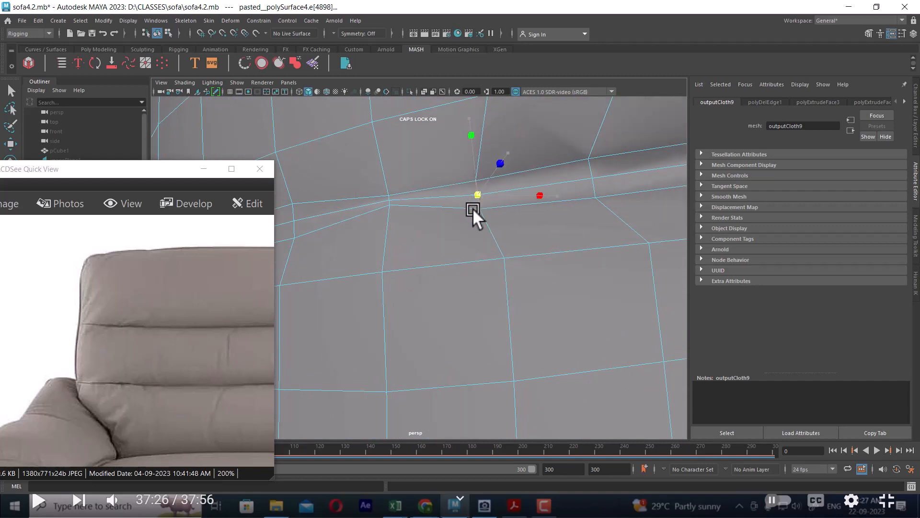
{"action": "right_click_drag", "start_coordinate": [481, 247], "coordinate": [434, 279], "text": "alt"}
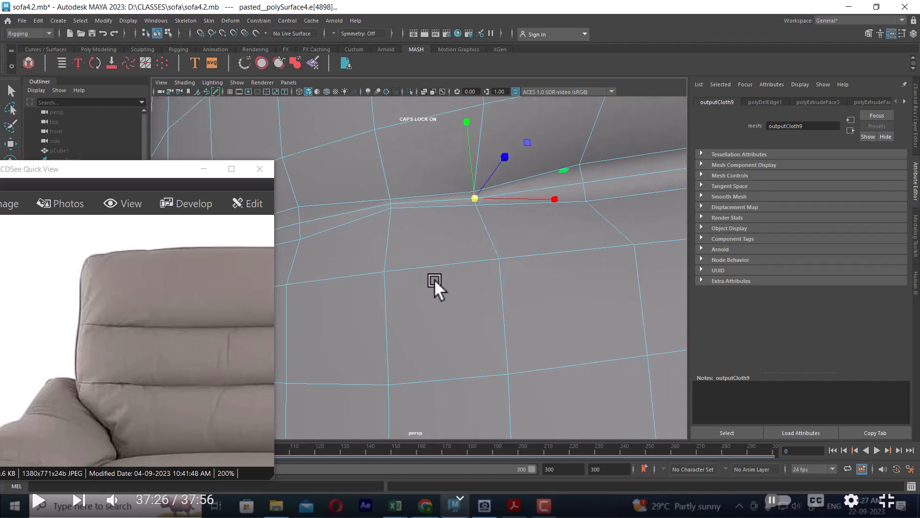
{"action": "middle_click_drag", "start_coordinate": [434, 279], "coordinate": [479, 262], "text": "alt"}
{"action": "right_click_drag", "start_coordinate": [478, 263], "coordinate": [461, 266], "text": "alt"}
- Select the two short stacked edges across the lower seam near the backrest's side and scale them closer together
{"action": "right_click_drag", "start_coordinate": [513, 297], "coordinate": [501, 231], "text": "alt"}
{"action": "middle_click_drag", "start_coordinate": [501, 232], "coordinate": [508, 261], "text": "alt"}
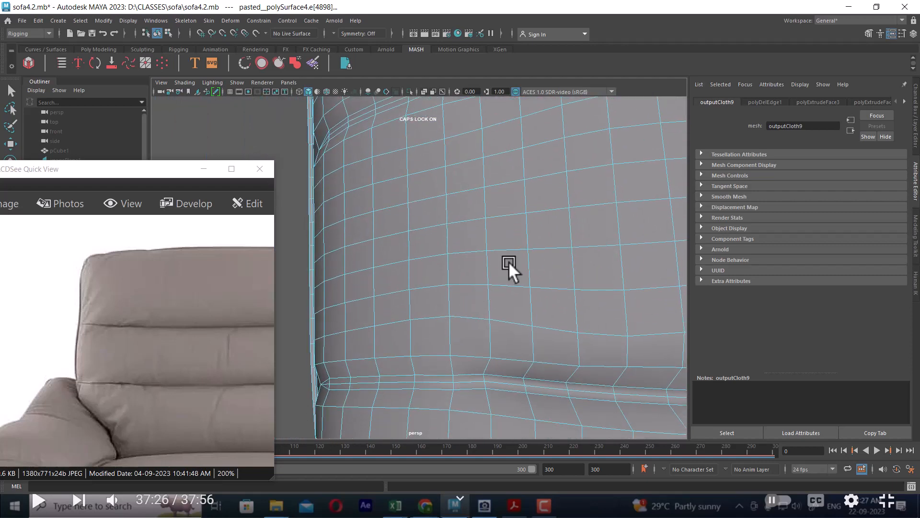
{"action": "left_click", "coordinate": [483, 376]}
{"action": "right_click_drag", "start_coordinate": [483, 376], "coordinate": [511, 412], "text": "alt"}
{"action": "middle_click_drag", "start_coordinate": [511, 412], "coordinate": [492, 287], "text": "alt"}
{"action": "mouse_move", "coordinate": [475, 240]}
{"action": "right_mouse_down", "text": "alt"}
{"action": "mouse_move", "coordinate": [485, 222]}
{"action": "mouse_move", "coordinate": [468, 237]}
{"action": "mouse_move", "coordinate": [489, 247]}
{"action": "right_mouse_up", "text": "alt"}
{"action": "key", "text": "w"}
{"action": "left_click", "coordinate": [491, 226]}
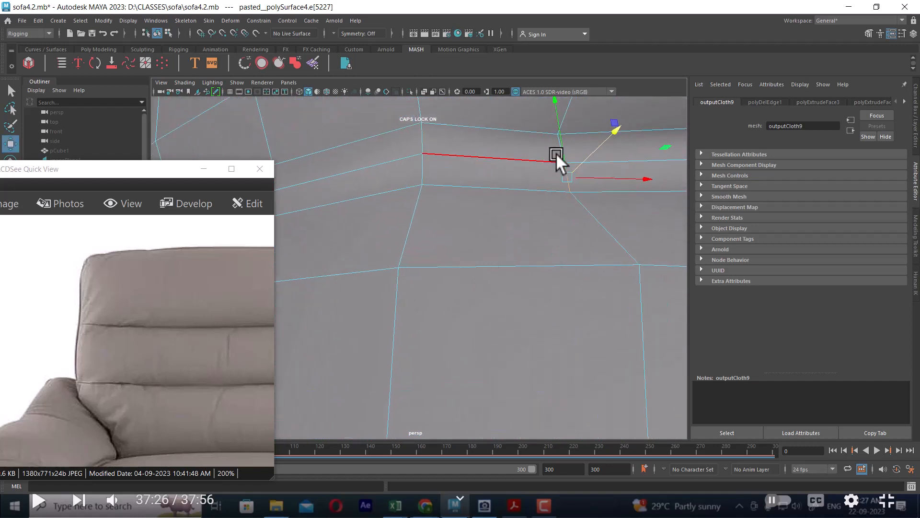
{"action": "left_click", "coordinate": [570, 149], "text": "shift"}
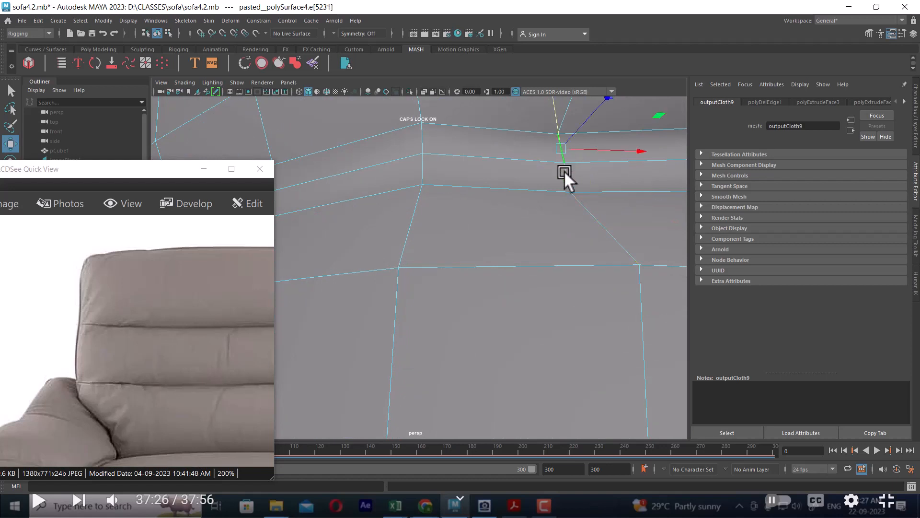
{"action": "key", "text": "r"}
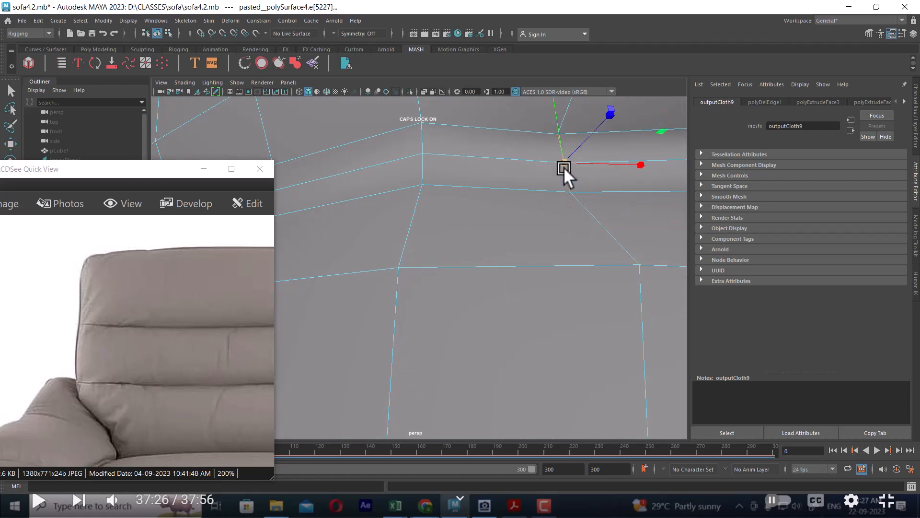
{"action": "left_click_drag", "start_coordinate": [564, 165], "coordinate": [541, 194]}
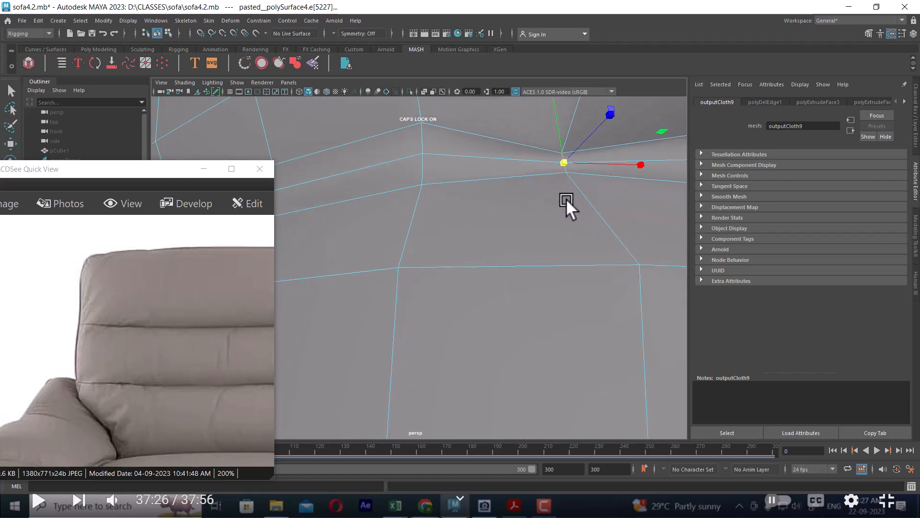
- Narrow the next column of the lower seam by scaling its short edges, return to object mode and check the deselected backrest
{"action": "right_click_drag", "start_coordinate": [581, 199], "coordinate": [571, 192], "text": "alt"}
{"action": "middle_click_drag", "start_coordinate": [572, 194], "coordinate": [547, 207], "text": "alt"}
{"action": "left_click", "coordinate": [494, 229]}
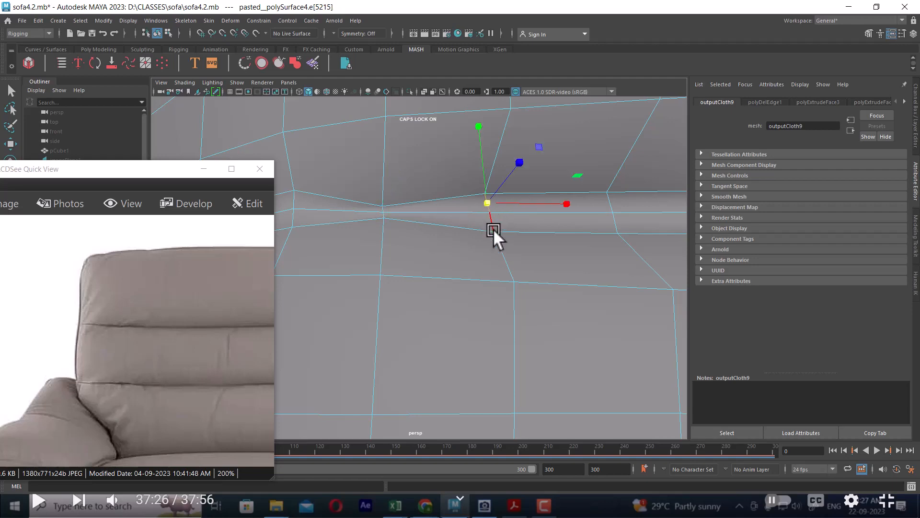
{"action": "left_click_drag", "start_coordinate": [489, 212], "coordinate": [481, 214]}
{"action": "right_click_drag", "start_coordinate": [453, 204], "coordinate": [431, 132], "text": "alt"}
{"action": "right_click_drag", "start_coordinate": [486, 175], "coordinate": [514, 154]}
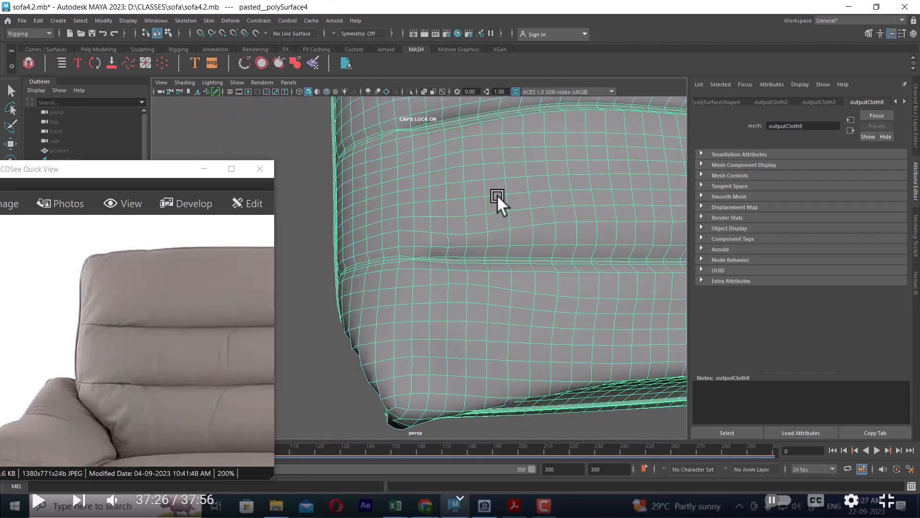
{"action": "right_click_drag", "start_coordinate": [497, 195], "coordinate": [480, 184], "text": "alt"}
{"action": "left_click", "coordinate": [360, 320]}
{"action": "left_click_drag", "start_coordinate": [472, 333], "coordinate": [437, 259], "text": "alt"}
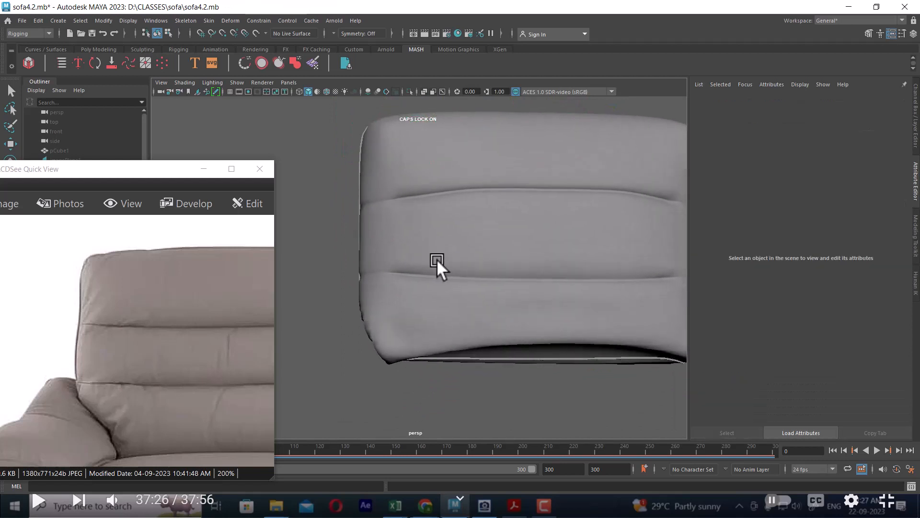
{"action": "left_click_drag", "start_coordinate": [506, 226], "coordinate": [601, 194], "text": "alt"}
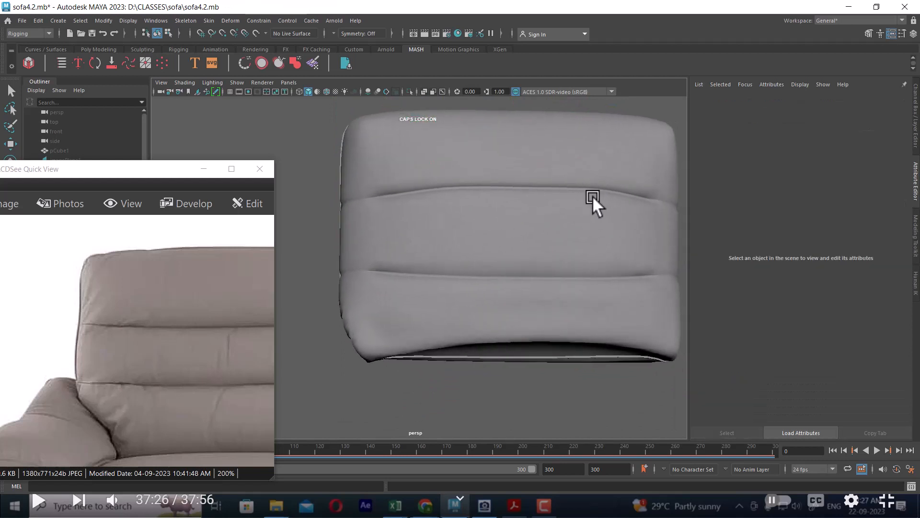
{"action": "left_click_drag", "start_coordinate": [542, 258], "coordinate": [649, 237], "text": "alt"}
- Select the backrest, switch to the orthographic side view and enter vertex mode
{"action": "left_click", "coordinate": [544, 245]}
{"action": "key", "text": "space"}
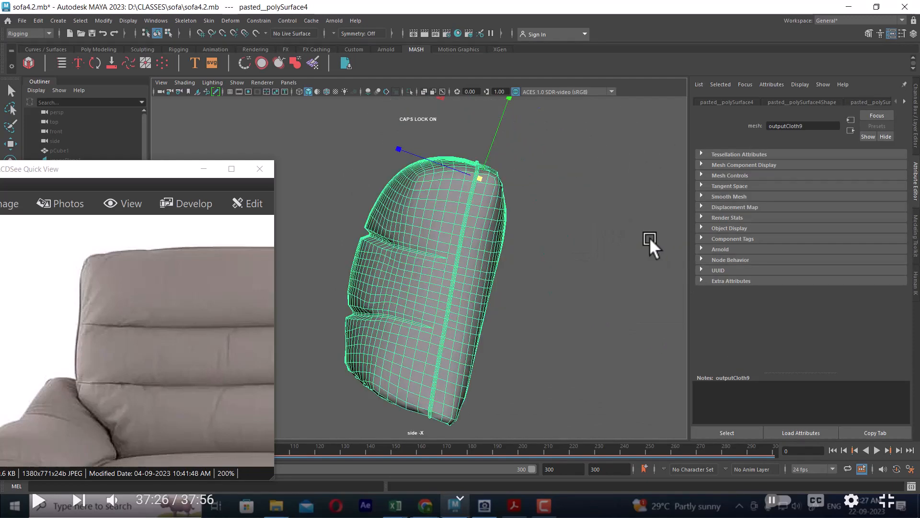
{"action": "middle_click_drag", "start_coordinate": [499, 286], "coordinate": [573, 235], "text": "alt"}
{"action": "scroll", "coordinate": [574, 252], "scroll_direction": "up", "scroll_amount": 3}
{"action": "scroll", "coordinate": [446, 269], "scroll_direction": "up", "scroll_amount": 3}
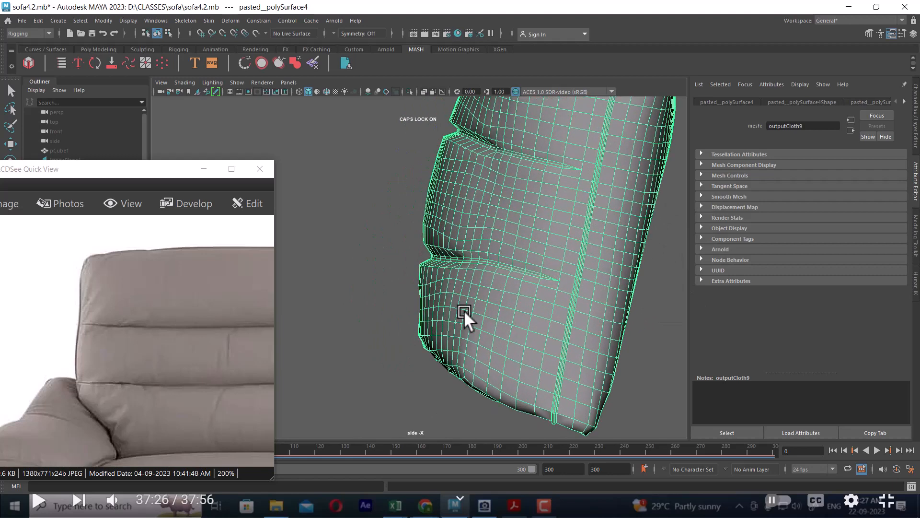
{"action": "right_click_drag", "start_coordinate": [408, 178], "coordinate": [328, 197]}
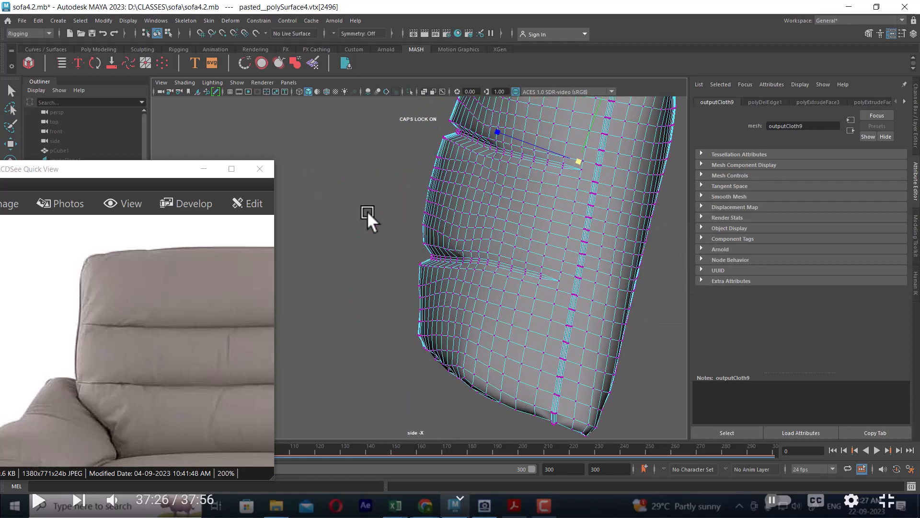
- With soft selection on, move the front vertices around the lower seam slightly upward, turn soft selection off and return to object mode
{"action": "left_click_drag", "start_coordinate": [369, 213], "coordinate": [489, 279]}
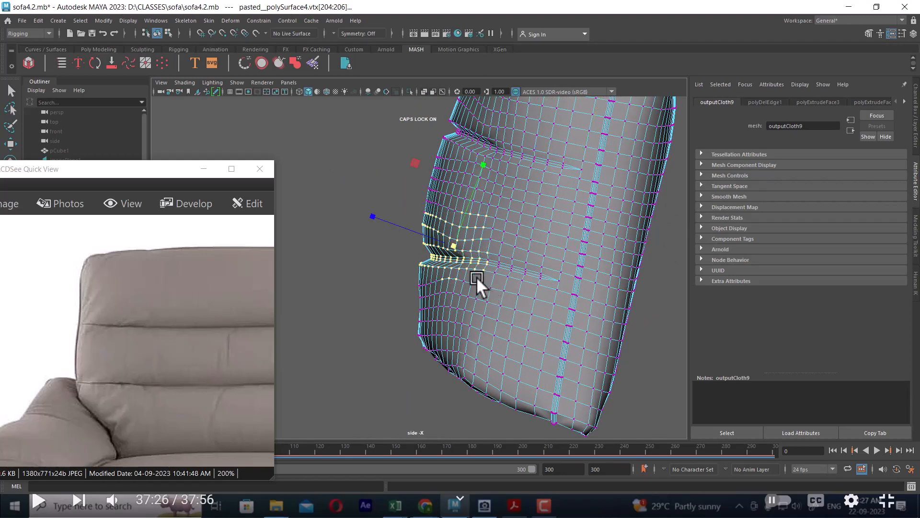
{"action": "key", "text": "b"}
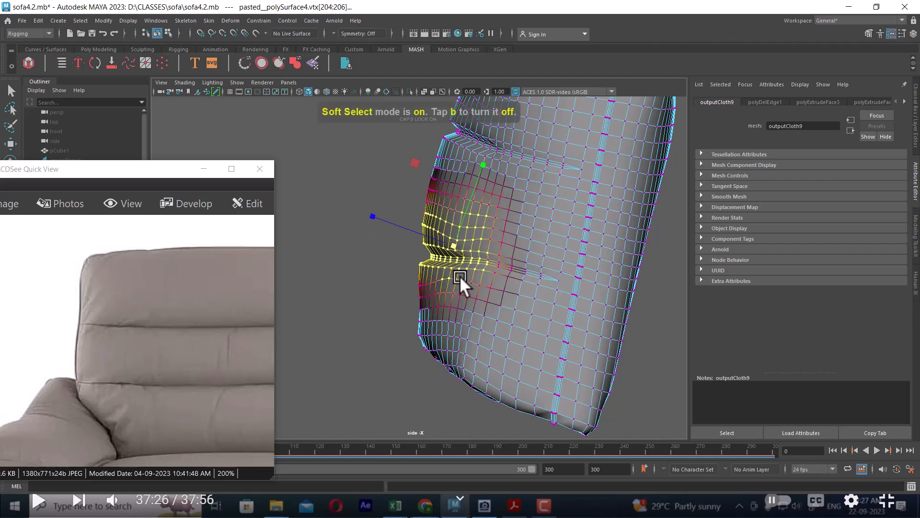
{"action": "left_click_drag", "start_coordinate": [360, 200], "coordinate": [468, 297]}
{"action": "key", "text": "w"}
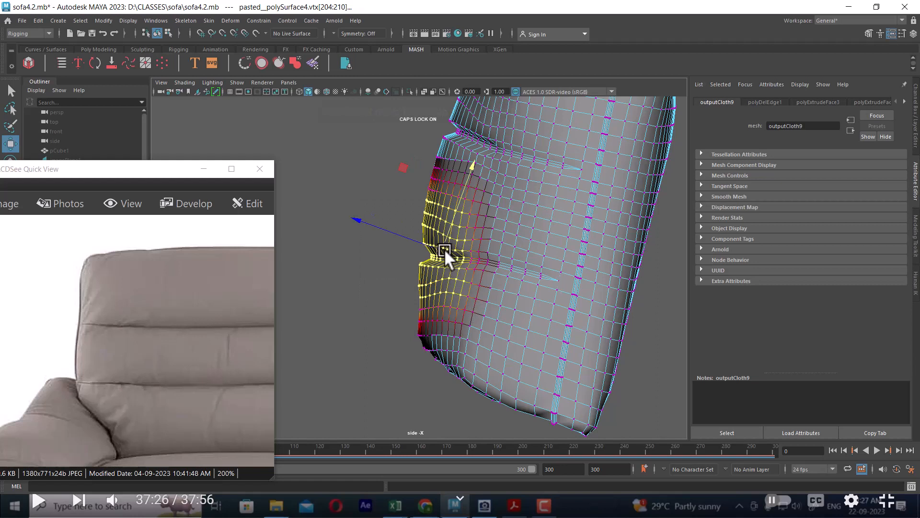
{"action": "mouse_move", "coordinate": [444, 249]}
{"action": "left_mouse_down"}
{"action": "mouse_move", "coordinate": [461, 252]}
{"action": "mouse_move", "coordinate": [441, 244]}
{"action": "left_mouse_up"}
{"action": "key", "text": "b"}
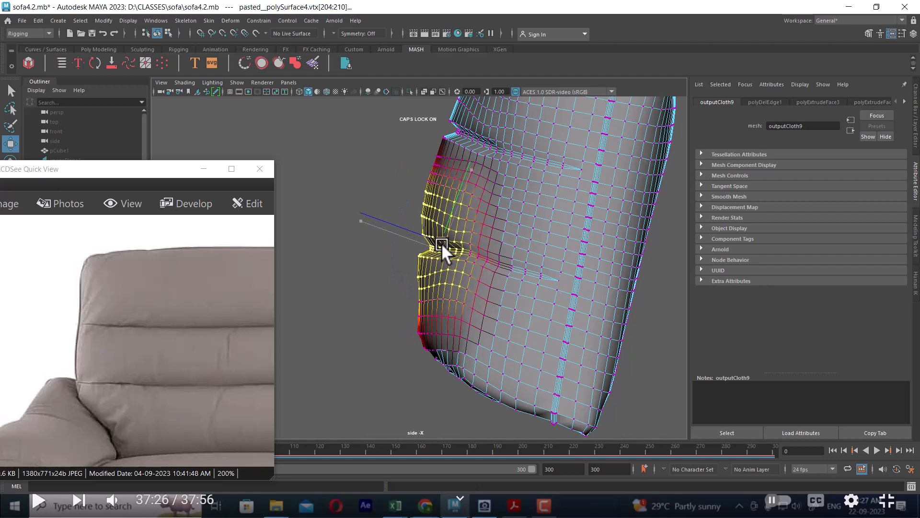
{"action": "right_click_drag", "start_coordinate": [516, 211], "coordinate": [599, 222]}
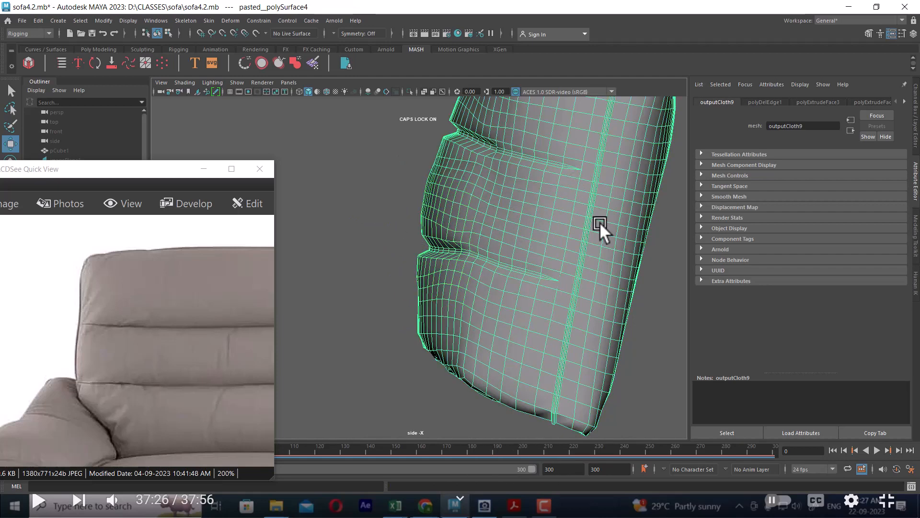
- Check the backrest in perspective and show its opposite side in the orthographic left view
{"action": "left_click", "coordinate": [658, 290]}
{"action": "left_click", "coordinate": [495, 266]}
{"action": "key", "text": "space"}
{"action": "left_click_drag", "start_coordinate": [520, 269], "coordinate": [529, 213]}
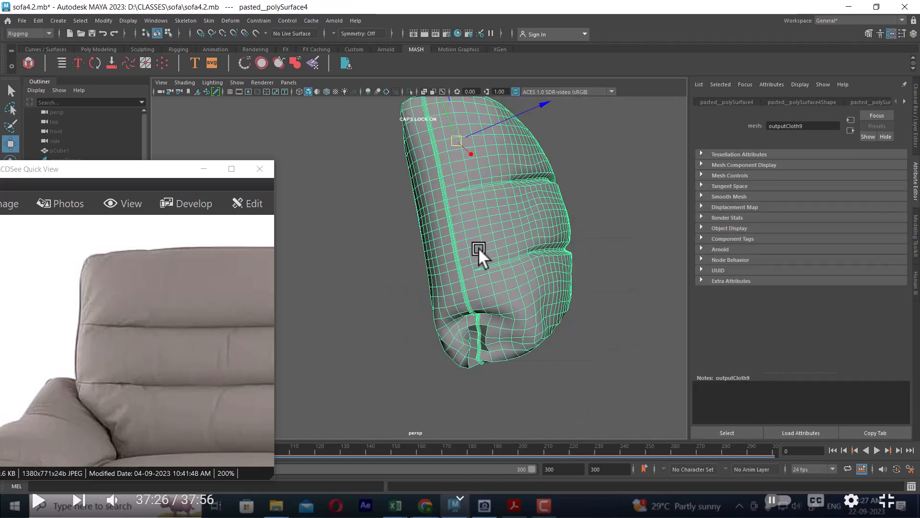
{"action": "left_click_drag", "start_coordinate": [478, 248], "coordinate": [564, 205], "text": "alt"}
{"action": "left_click", "coordinate": [651, 375]}
{"action": "left_click", "coordinate": [578, 241]}
{"action": "key", "text": "space"}
{"action": "scroll", "coordinate": [543, 212], "scroll_direction": "up", "scroll_amount": 5}
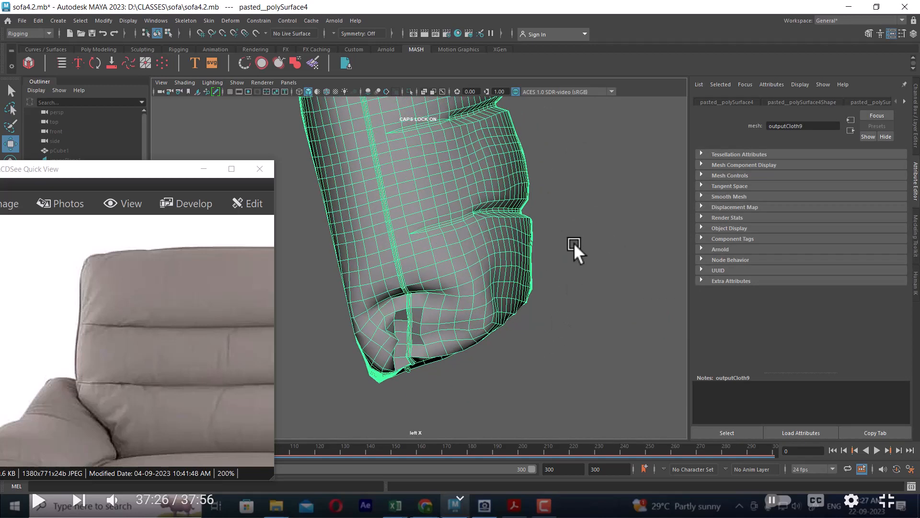
- In vertex mode with soft selection, move the front vertices around the upper seam slightly outward in the side view and reselect the lower seam's vertices
{"action": "scroll", "coordinate": [574, 243], "scroll_direction": "up", "scroll_amount": 2}
{"action": "right_click_drag", "start_coordinate": [560, 171], "coordinate": [511, 174]}
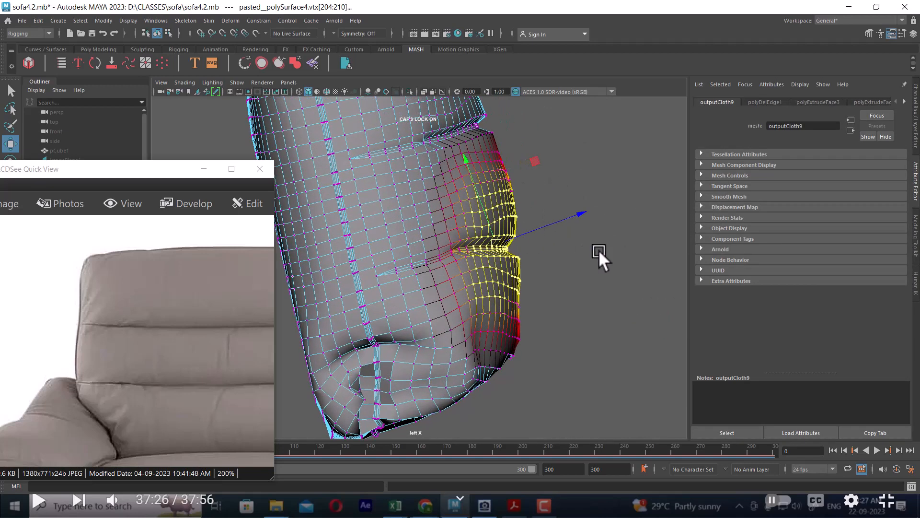
{"action": "left_click_drag", "start_coordinate": [571, 285], "coordinate": [463, 228]}
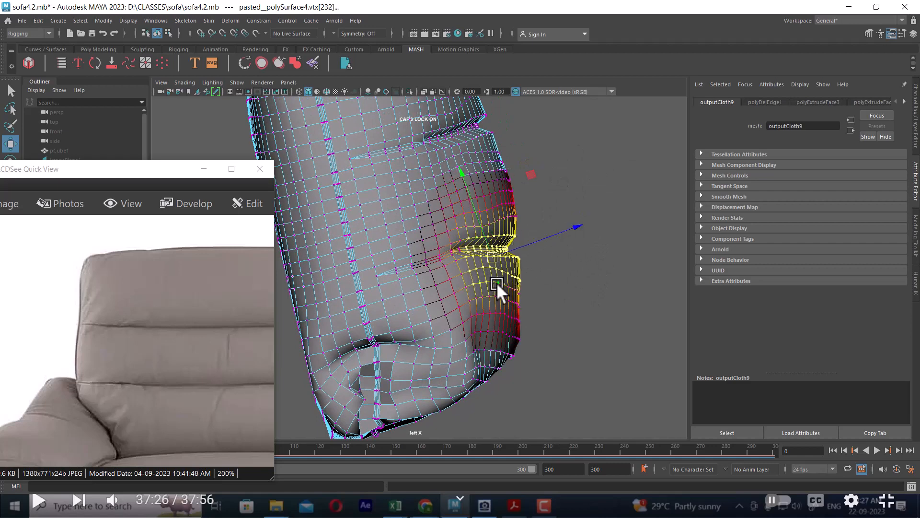
{"action": "middle_click_drag", "start_coordinate": [532, 176], "coordinate": [534, 200], "text": "alt"}
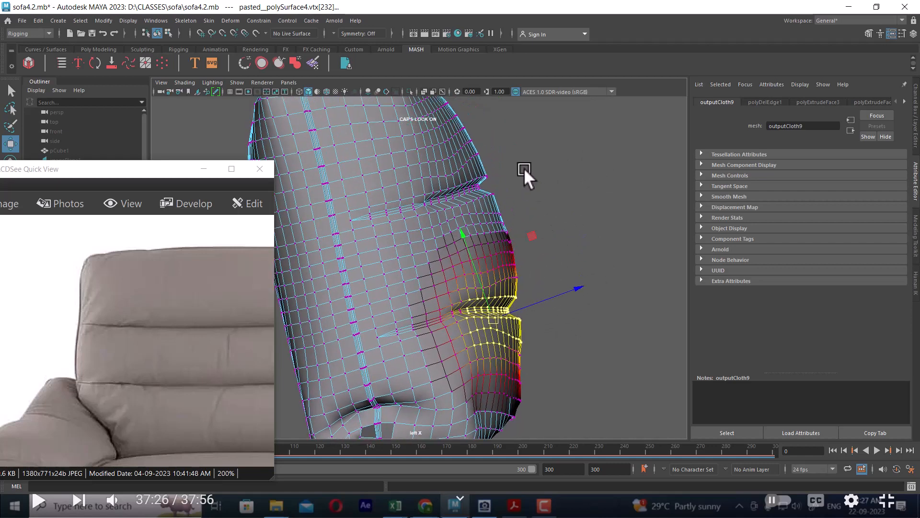
{"action": "left_click_drag", "start_coordinate": [533, 154], "coordinate": [421, 208]}
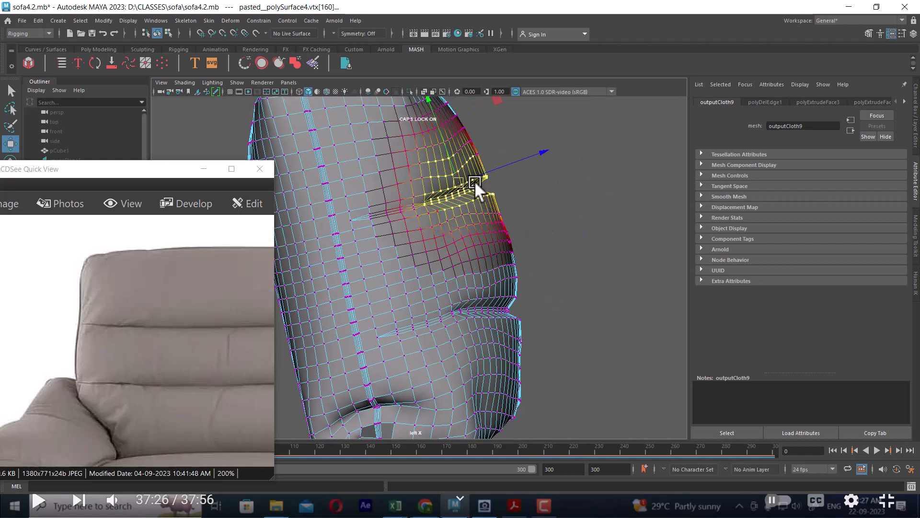
{"action": "left_click_drag", "start_coordinate": [465, 179], "coordinate": [488, 185]}
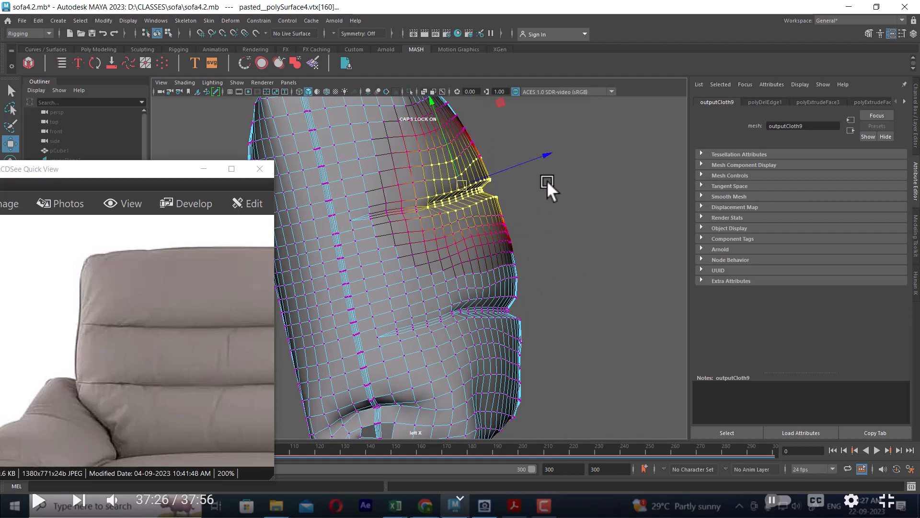
{"action": "left_click_drag", "start_coordinate": [558, 281], "coordinate": [507, 298]}
{"action": "left_click_drag", "start_coordinate": [533, 186], "coordinate": [474, 249]}
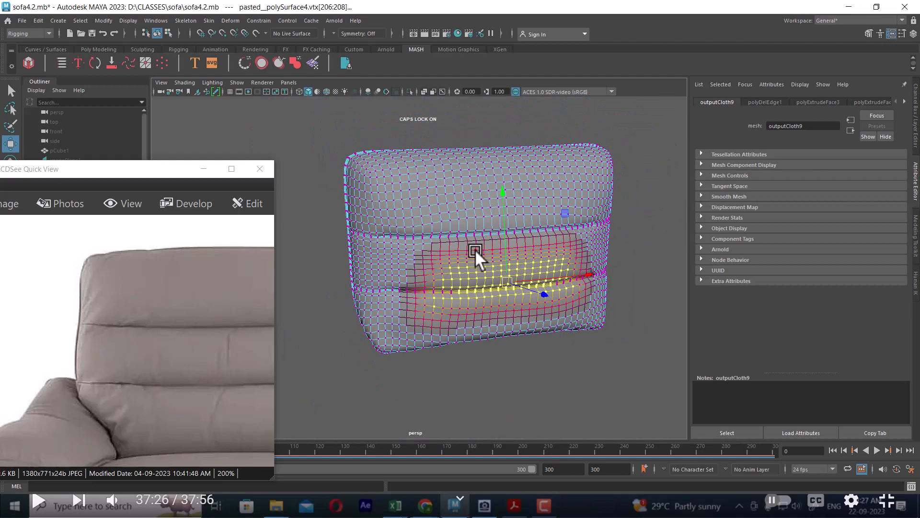
- Return to object mode, deselect the backrest and inspect its front seams in perspective
{"action": "right_click_drag", "start_coordinate": [476, 220], "coordinate": [592, 168]}
{"action": "left_click", "coordinate": [611, 363]}
{"action": "left_click_drag", "start_coordinate": [611, 364], "coordinate": [583, 326], "text": "alt"}
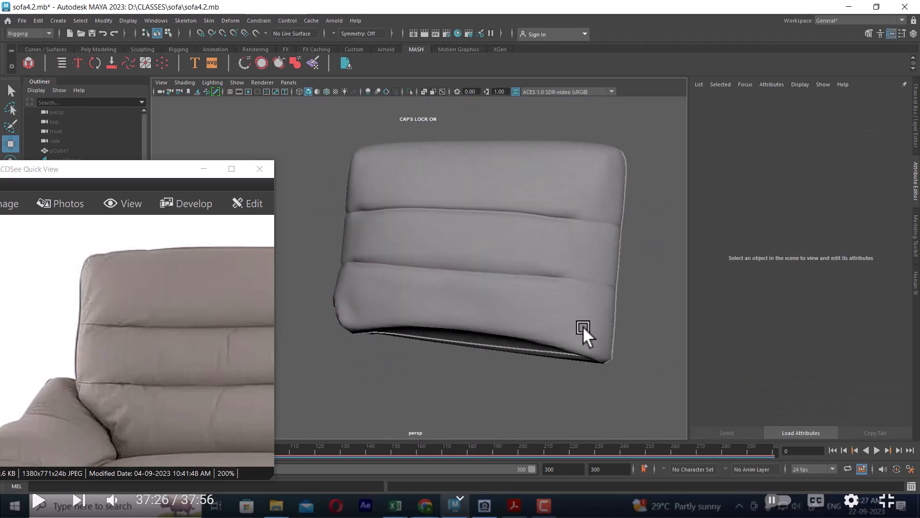
{"action": "right_click_drag", "start_coordinate": [583, 326], "coordinate": [472, 347], "text": "alt"}
{"action": "left_click_drag", "start_coordinate": [473, 347], "coordinate": [580, 292], "text": "alt"}
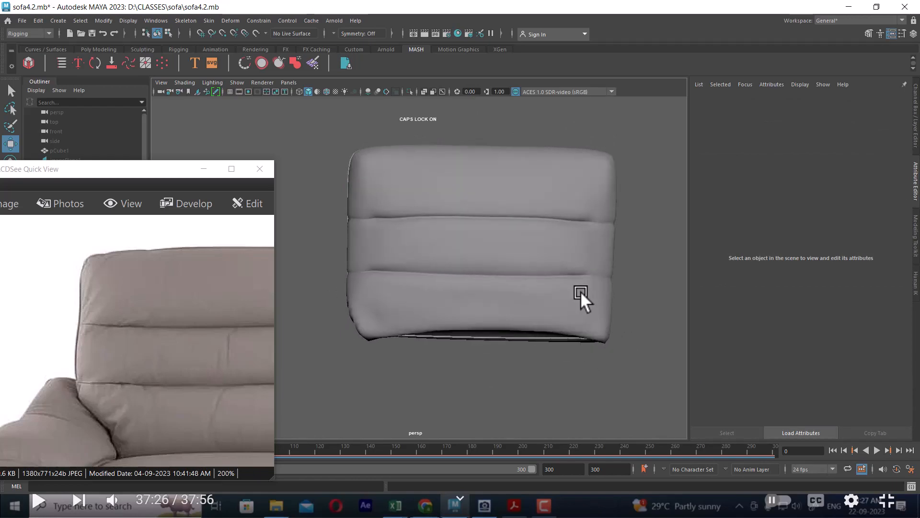
- Select the horizontal edge loop in the backrest's middle section just below the upper seam, with soft selection turned off
{"action": "left_click", "coordinate": [496, 245]}
{"action": "left_click_drag", "start_coordinate": [496, 244], "coordinate": [437, 263], "text": "alt"}
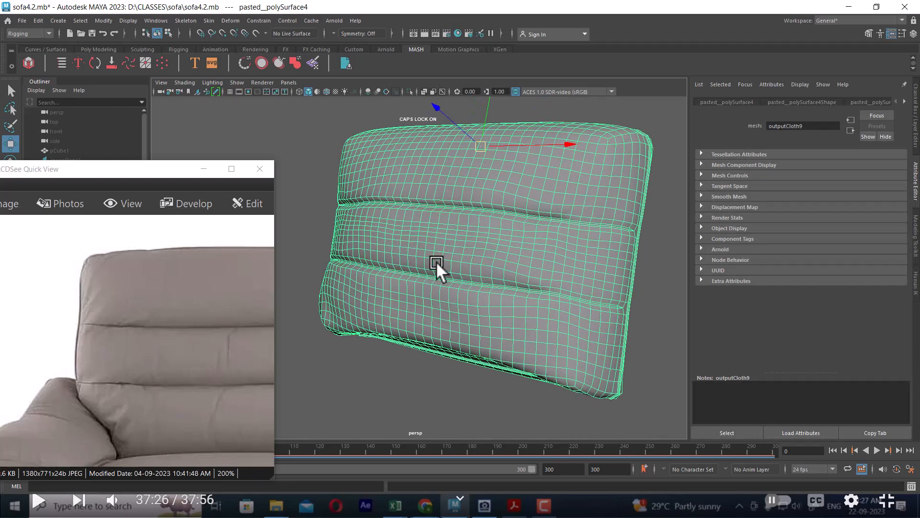
{"action": "right_click_drag", "start_coordinate": [437, 263], "coordinate": [466, 276], "text": "alt"}
{"action": "right_click_drag", "start_coordinate": [514, 217], "coordinate": [533, 166]}
{"action": "double_click", "coordinate": [514, 212]}
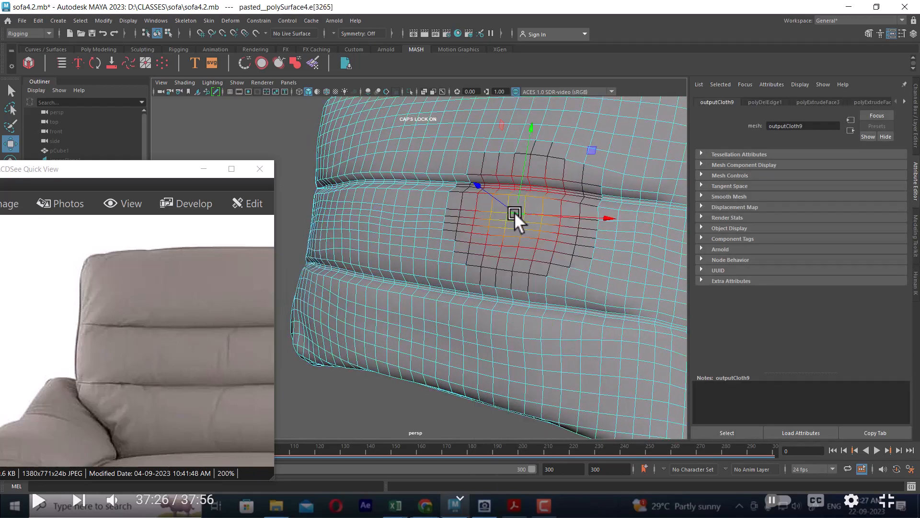
{"action": "key", "text": "b"}
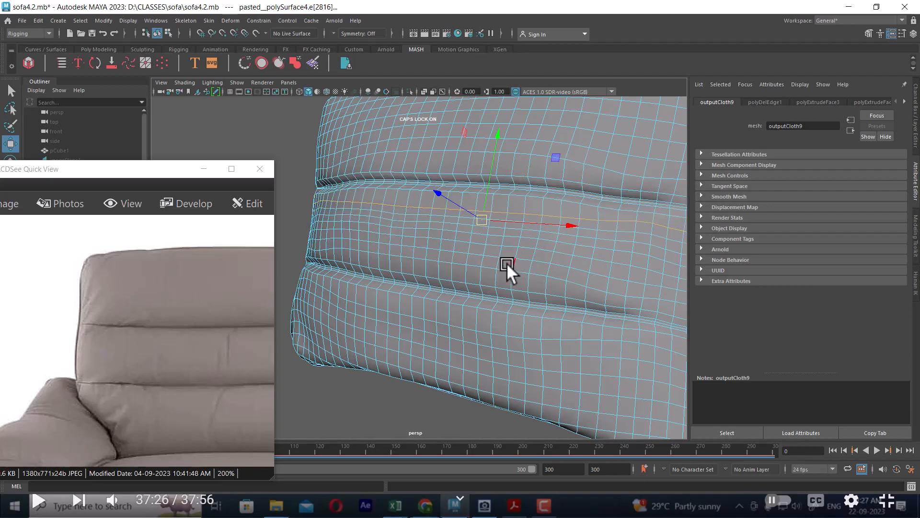
- Limit the loop selection to its front edges and slide them up closer to the upper seam with the Slide Edge tool
{"action": "left_click_drag", "start_coordinate": [507, 262], "coordinate": [416, 255], "text": "alt"}
{"action": "left_click_drag", "start_coordinate": [385, 196], "coordinate": [538, 234], "text": "alt"}
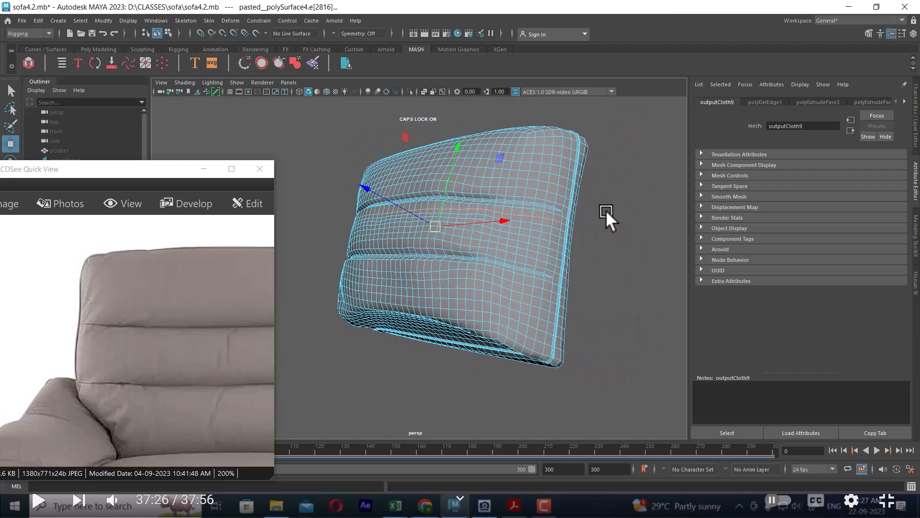
{"action": "mouse_move", "coordinate": [606, 210]}
{"action": "left_mouse_down", "text": "alt"}
{"action": "mouse_move", "coordinate": [542, 253]}
{"action": "mouse_move", "coordinate": [593, 203]}
{"action": "left_mouse_up", "text": "alt"}
{"action": "left_click_drag", "start_coordinate": [615, 138], "coordinate": [458, 289], "text": "ctrl"}
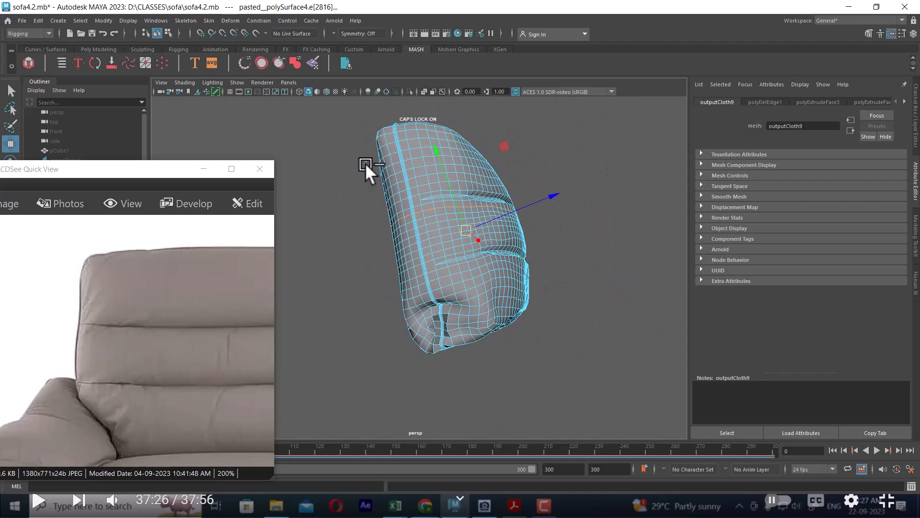
{"action": "left_click_drag", "start_coordinate": [365, 160], "coordinate": [435, 358], "text": "ctrl"}
{"action": "left_click_drag", "start_coordinate": [403, 318], "coordinate": [327, 298], "text": "alt"}
{"action": "right_click_drag", "start_coordinate": [508, 194], "coordinate": [499, 269], "text": "shift"}
{"action": "scroll", "coordinate": [436, 213], "scroll_direction": "up", "scroll_amount": 4}
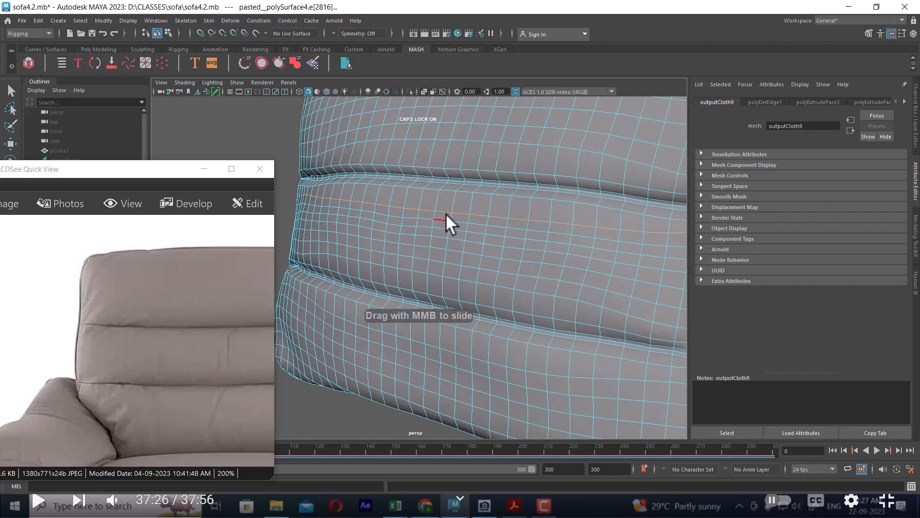
{"action": "mouse_move", "coordinate": [447, 201]}
{"action": "middle_mouse_down"}
{"action": "mouse_move", "coordinate": [423, 211]}
{"action": "mouse_move", "coordinate": [445, 218]}
{"action": "middle_mouse_up"}
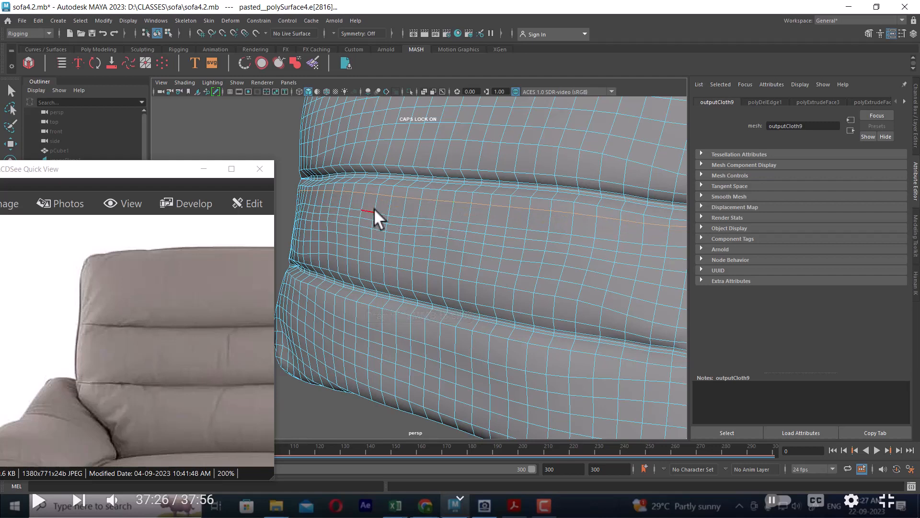
- Leave edge mode, deselect the backrest and compare the upper seam's shape with the reference photo
{"action": "scroll", "coordinate": [534, 241], "scroll_direction": "down", "scroll_amount": 5}
{"action": "right_click_drag", "start_coordinate": [508, 221], "coordinate": [557, 220]}
{"action": "left_click", "coordinate": [655, 312]}
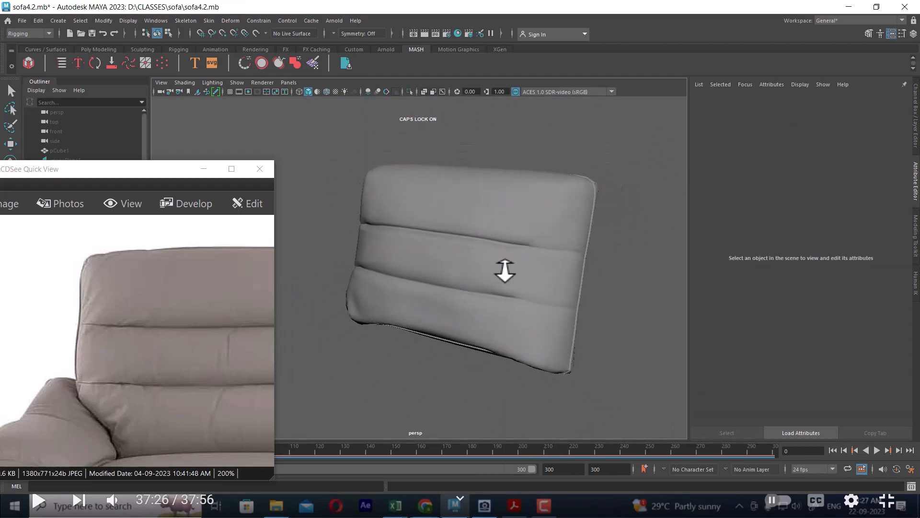
{"action": "scroll", "coordinate": [506, 271], "scroll_direction": "up", "scroll_amount": 3}
{"action": "mouse_move", "coordinate": [514, 315]}
{"action": "left_mouse_down", "text": "alt"}
{"action": "mouse_move", "coordinate": [514, 339]}
{"action": "mouse_move", "coordinate": [524, 329]}
{"action": "left_mouse_up", "text": "alt"}
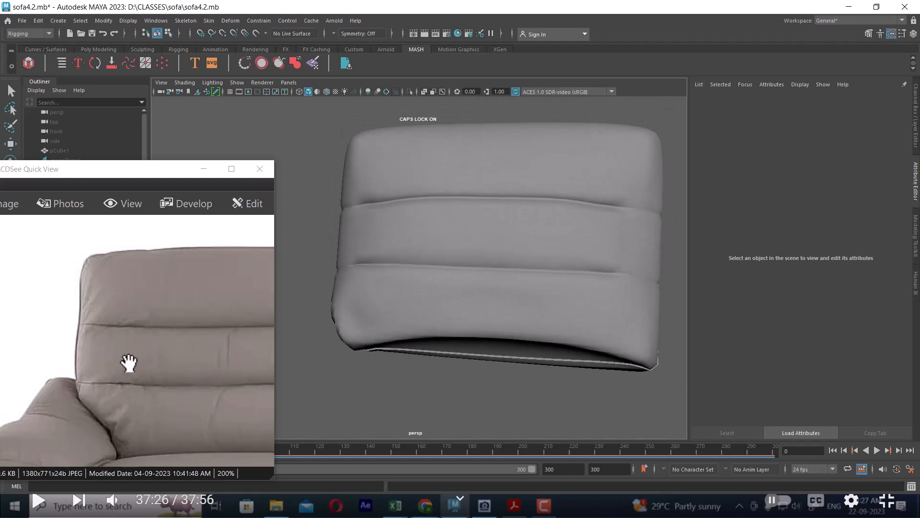
- Switch to ACDSee Quick View, show the sofa's rear-view photo and examine the top of the backrest at 200% zoom
{"action": "scroll", "coordinate": [127, 362], "scroll_direction": "down", "scroll_amount": 1}
{"action": "scroll", "coordinate": [127, 361], "scroll_direction": "down", "scroll_amount": 1}
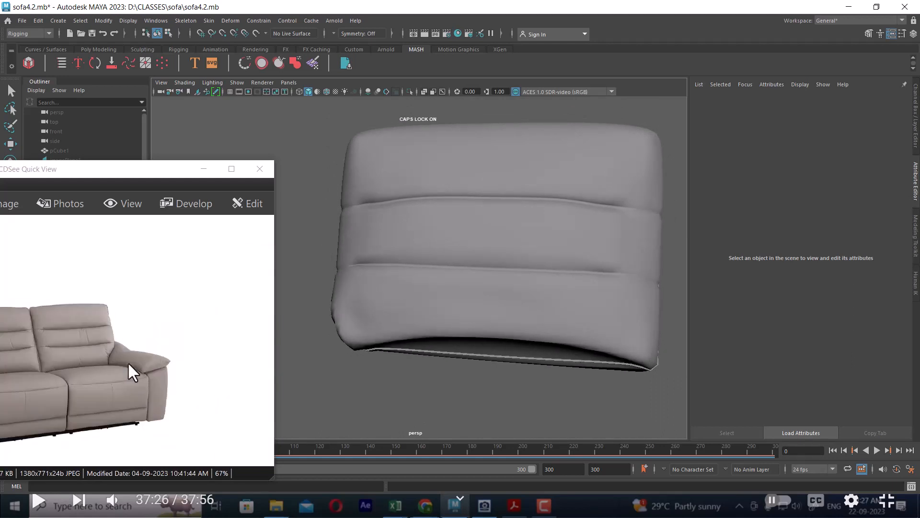
{"action": "scroll", "coordinate": [127, 361], "scroll_direction": "down", "scroll_amount": 1}
{"action": "left_click", "coordinate": [59, 355]}
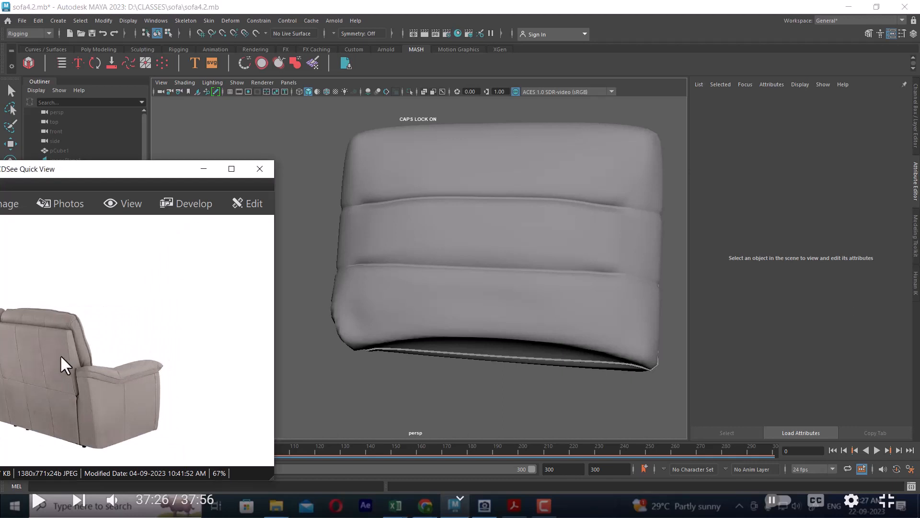
{"action": "scroll", "coordinate": [59, 350], "scroll_direction": "up", "scroll_amount": 5, "text": "ctrl"}
{"action": "left_click_drag", "start_coordinate": [66, 353], "coordinate": [281, 397]}
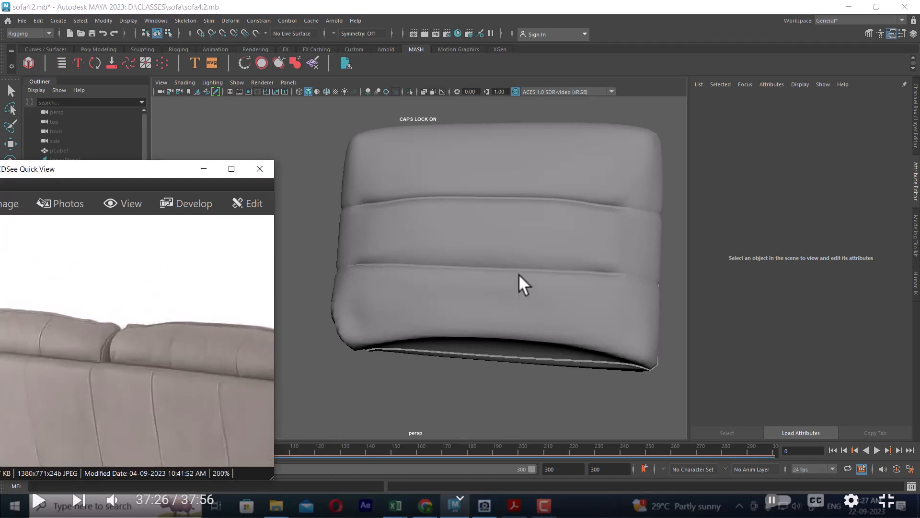
{"action": "left_click_drag", "start_coordinate": [229, 369], "coordinate": [162, 368]}
- Back in Maya, select the backrest, bring its upper rear into view and enter edge mode
{"action": "left_click_drag", "start_coordinate": [480, 242], "coordinate": [640, 240], "text": "alt"}
{"action": "left_click", "coordinate": [382, 225]}
{"action": "left_click_drag", "start_coordinate": [429, 213], "coordinate": [491, 203], "text": "alt"}
{"action": "middle_click_drag", "start_coordinate": [403, 164], "coordinate": [479, 223], "text": "alt"}
{"action": "right_click_drag", "start_coordinate": [480, 223], "coordinate": [502, 275], "text": "alt"}
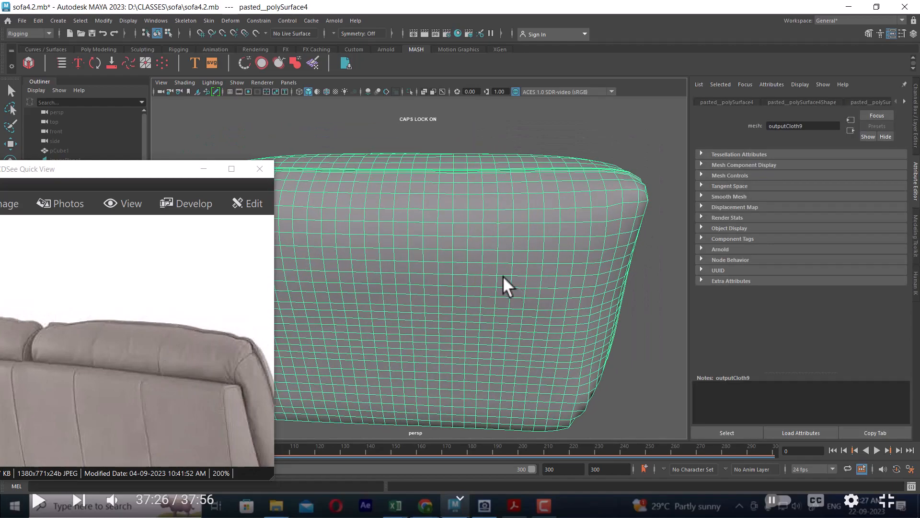
{"action": "right_click_drag", "start_coordinate": [513, 219], "coordinate": [529, 119]}
{"action": "left_click_drag", "start_coordinate": [529, 128], "coordinate": [507, 207], "text": "alt"}
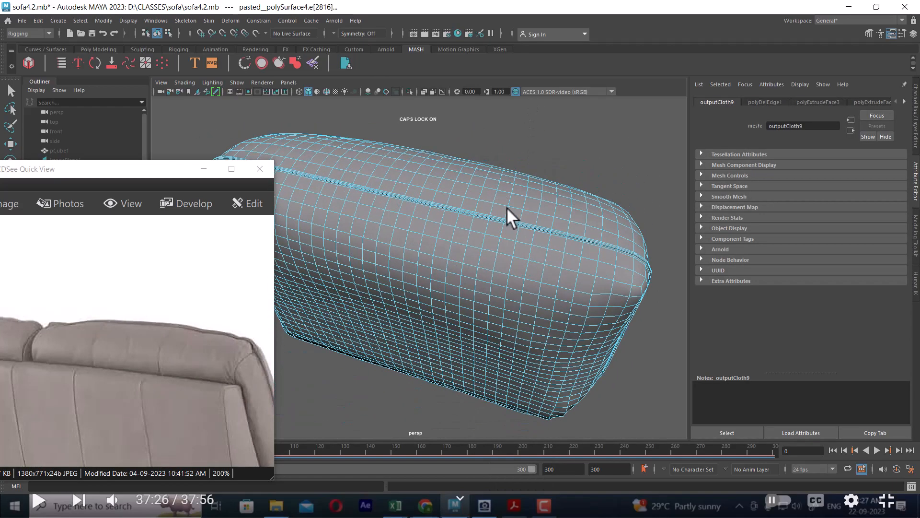
- Select vertical edge loops across the backrest, continuing the selection in the orthographic top view
{"action": "double_click", "coordinate": [497, 243]}
{"action": "left_click_drag", "start_coordinate": [497, 243], "coordinate": [499, 267], "text": "alt"}
{"action": "key", "text": "space"}
{"action": "middle_click_drag", "start_coordinate": [388, 201], "coordinate": [466, 239], "text": "alt"}
{"action": "right_click_drag", "start_coordinate": [466, 239], "coordinate": [508, 216], "text": "alt"}
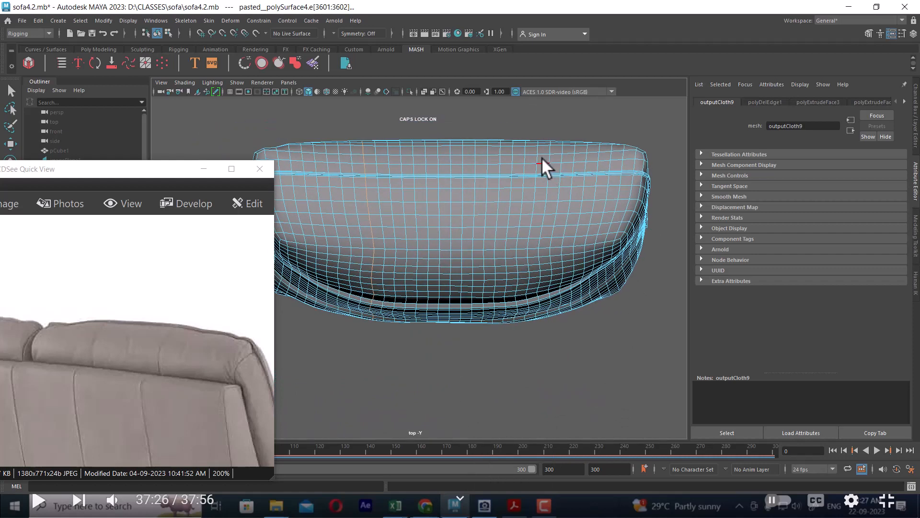
{"action": "double_click", "coordinate": [537, 156]}
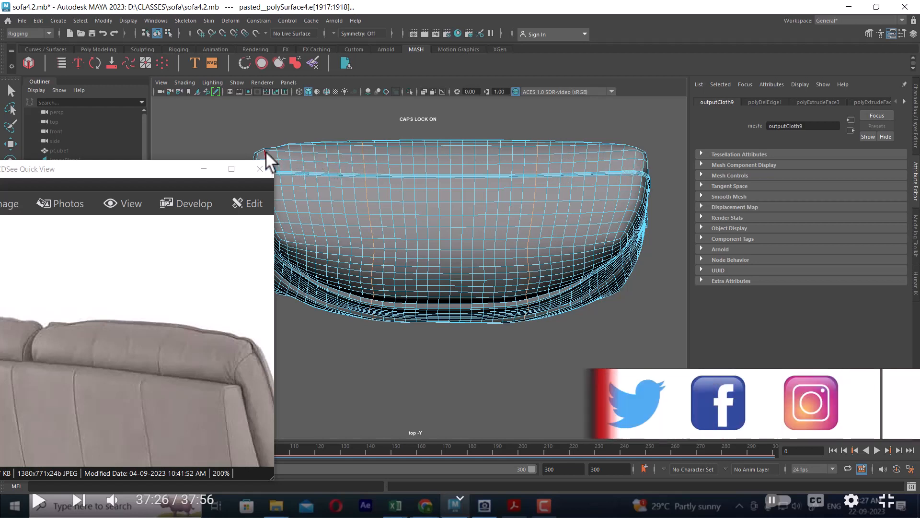
- Replace the selection with two vertical edge loops, one on each half of the backrest, and check them in perspective
{"action": "left_click", "coordinate": [350, 157]}
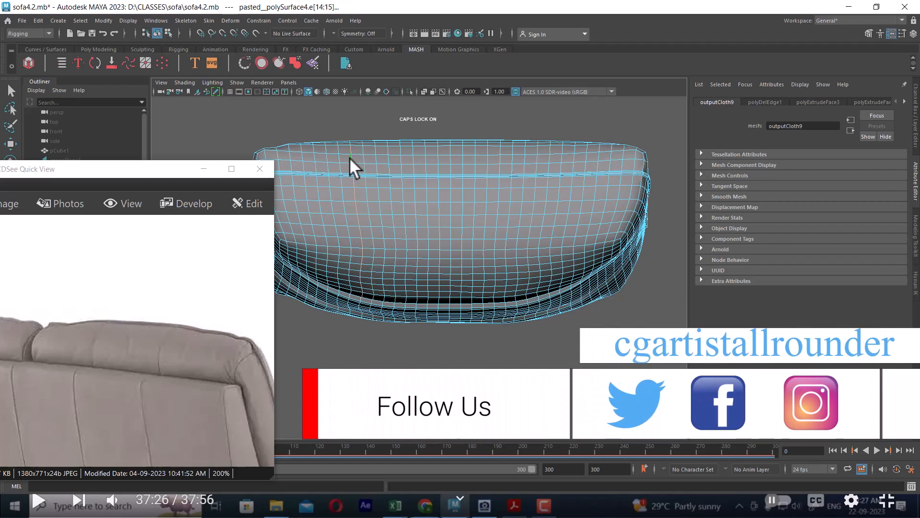
{"action": "double_click", "coordinate": [538, 157], "text": "shift"}
{"action": "key", "text": "space"}
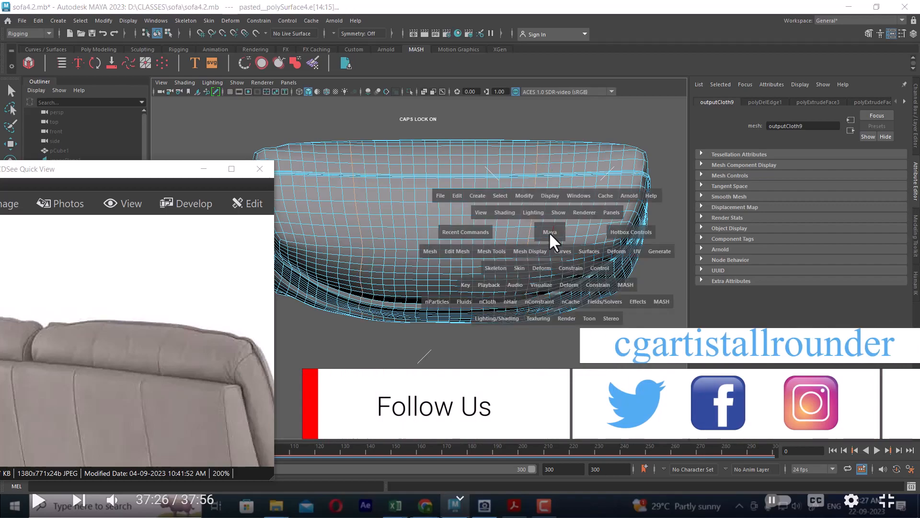
{"action": "left_click_drag", "start_coordinate": [549, 231], "coordinate": [489, 251], "text": "alt"}
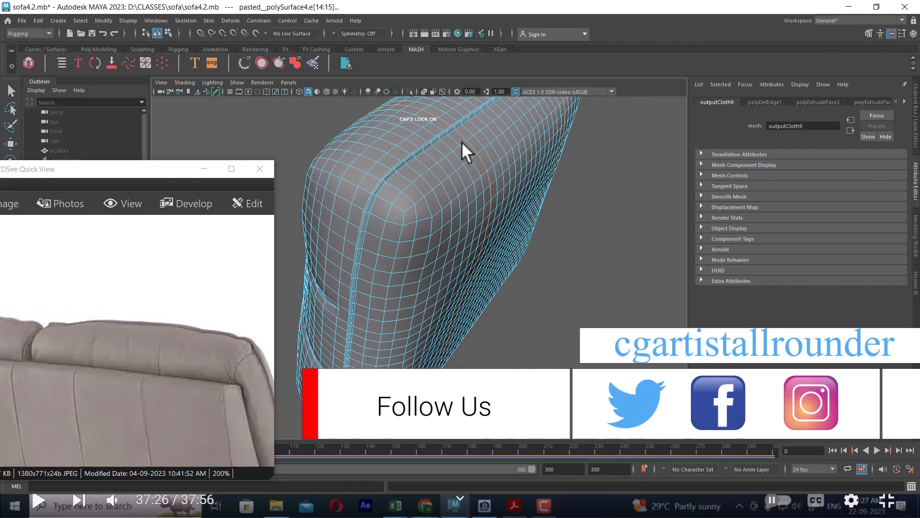
{"action": "key", "text": "space"}
{"action": "left_click_drag", "start_coordinate": [530, 229], "coordinate": [323, 240]}
{"action": "scroll", "coordinate": [418, 193], "scroll_direction": "down", "scroll_amount": 4}
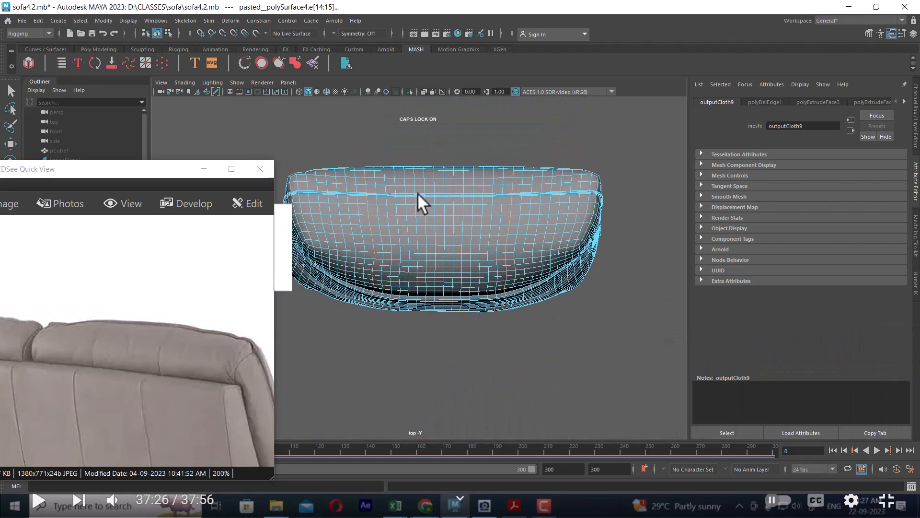
{"action": "left_click_drag", "start_coordinate": [640, 160], "coordinate": [275, 206]}
{"action": "key", "text": "space"}
{"action": "left_click_drag", "start_coordinate": [505, 229], "coordinate": [512, 192]}
{"action": "scroll", "coordinate": [484, 216], "scroll_direction": "down", "scroll_amount": 3}
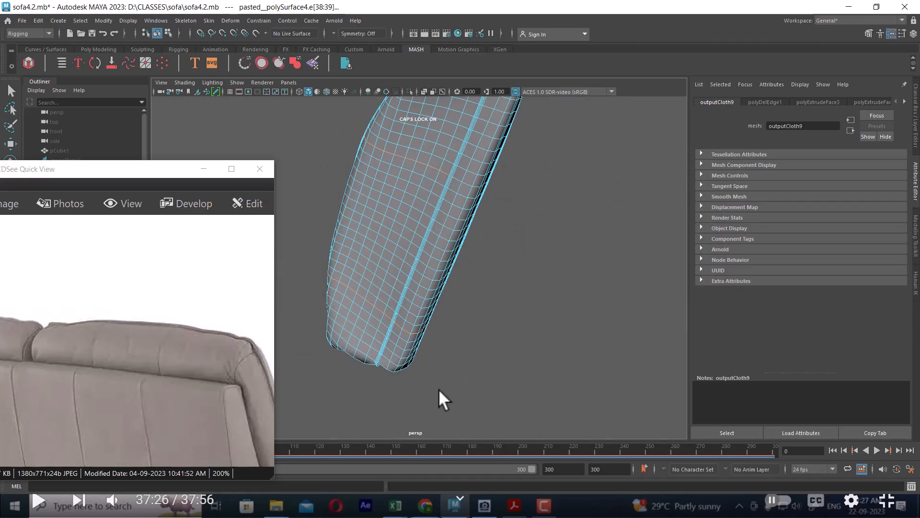
{"action": "left_click_drag", "start_coordinate": [431, 388], "coordinate": [401, 317]}
{"action": "left_click_drag", "start_coordinate": [401, 318], "coordinate": [420, 257], "text": "alt"}
{"action": "key", "text": "ctrl+z"}
{"action": "key", "text": "ctrl+z"}
- Deselect the forward part of both vertical loops in the top view and inspect the remaining edges at the rear in perspective
{"action": "key", "text": "space"}
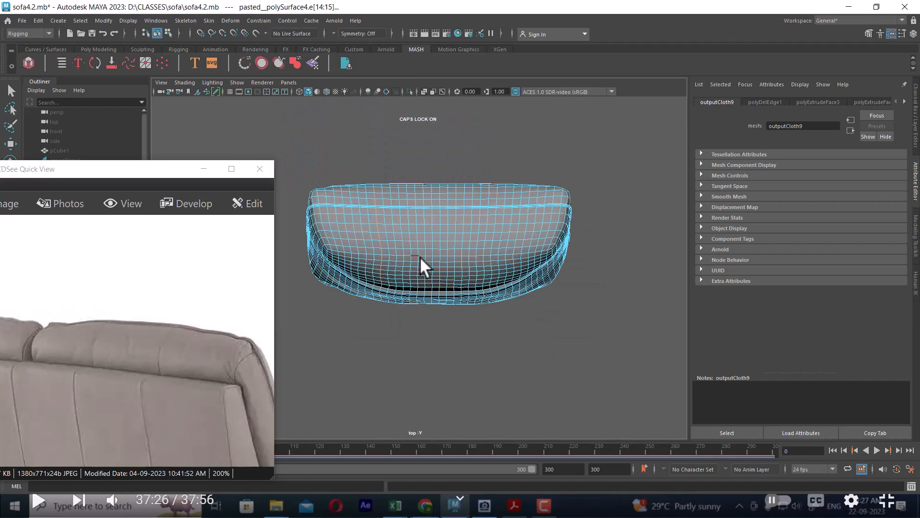
{"action": "right_click_drag", "start_coordinate": [420, 257], "coordinate": [526, 220], "text": "alt"}
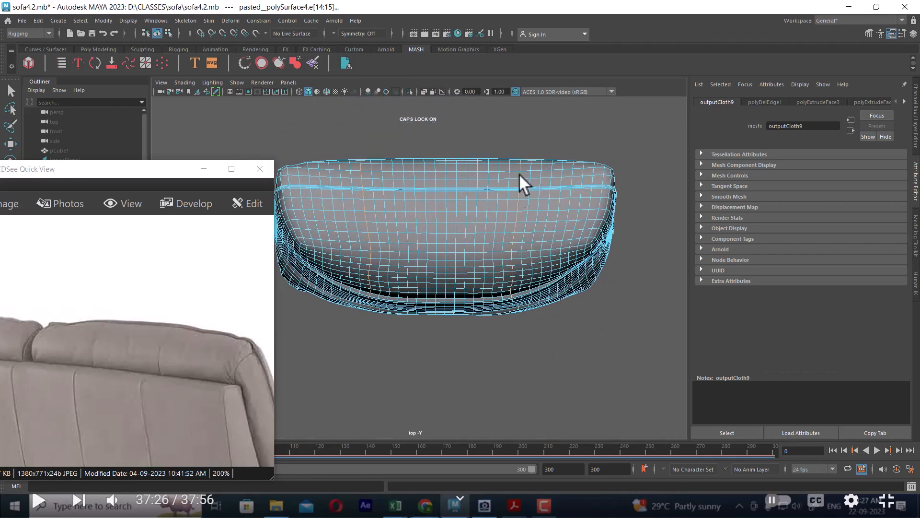
{"action": "left_click_drag", "start_coordinate": [594, 338], "coordinate": [300, 221], "text": "ctrl"}
{"action": "key", "text": "space"}
{"action": "left_click_drag", "start_coordinate": [503, 292], "coordinate": [536, 265]}
{"action": "right_click_drag", "start_coordinate": [403, 256], "coordinate": [470, 251], "text": "alt"}
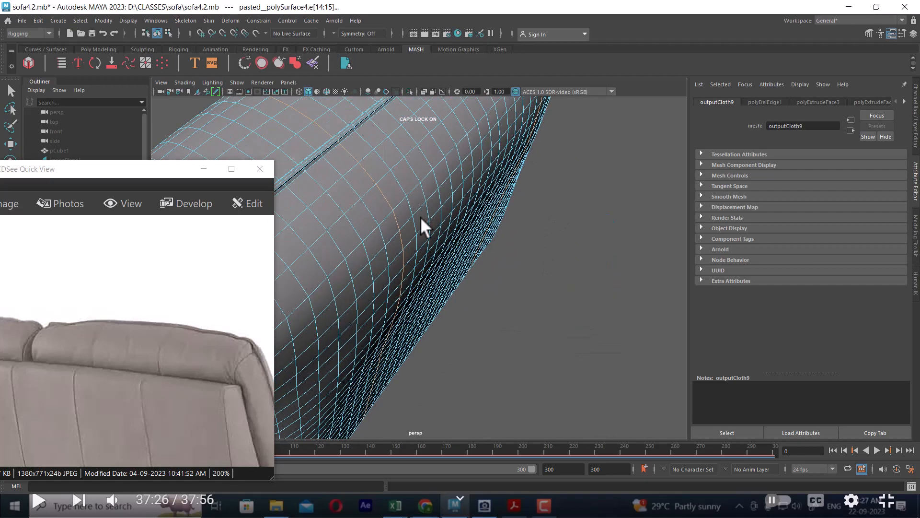
{"action": "left_click_drag", "start_coordinate": [421, 217], "coordinate": [414, 247], "text": "alt"}
{"action": "left_click", "coordinate": [368, 211]}
{"action": "left_click_drag", "start_coordinate": [373, 209], "coordinate": [467, 163], "text": "alt"}
{"action": "middle_click_drag", "start_coordinate": [467, 162], "coordinate": [534, 197], "text": "alt"}
{"action": "key", "text": "ctrl+z"}
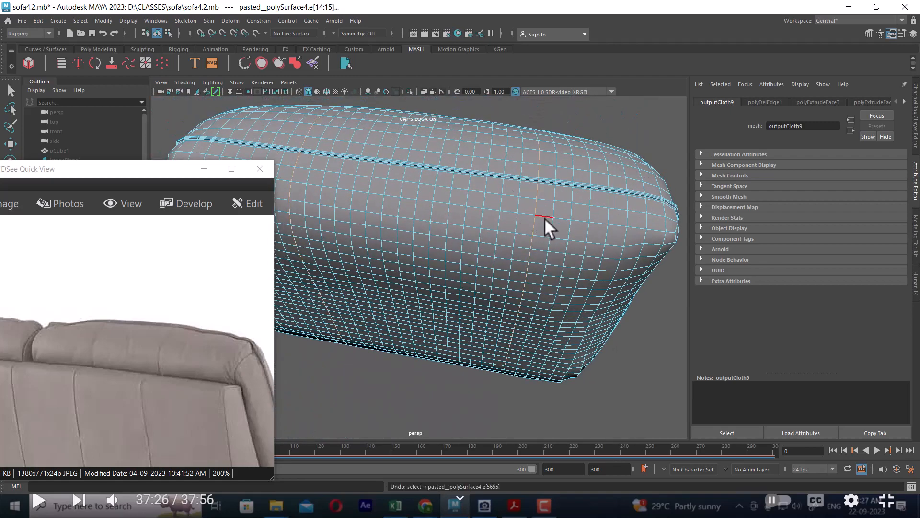
- Reselect the two vertical edge loops running down the rear of the backrest, starting at its upper seam
{"action": "left_click", "coordinate": [536, 188]}
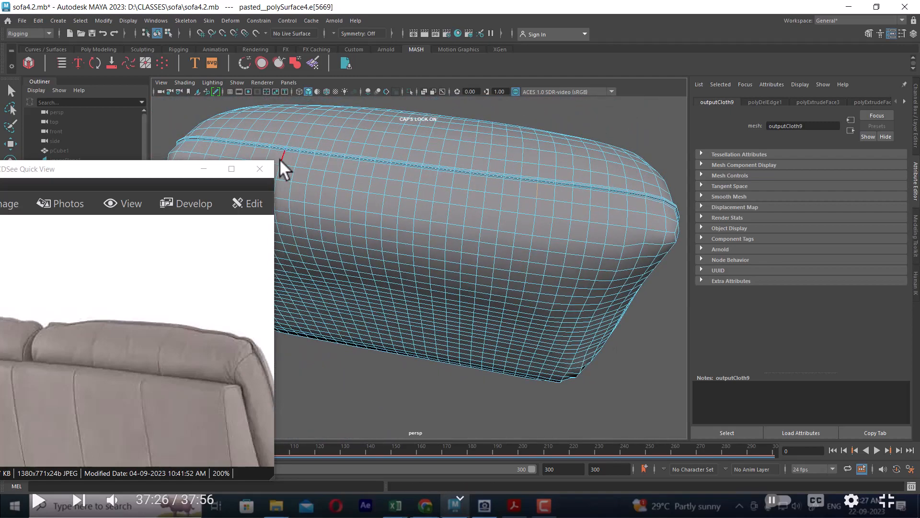
{"action": "left_click", "coordinate": [465, 216]}
{"action": "left_click_drag", "start_coordinate": [530, 224], "coordinate": [495, 302], "text": "alt"}
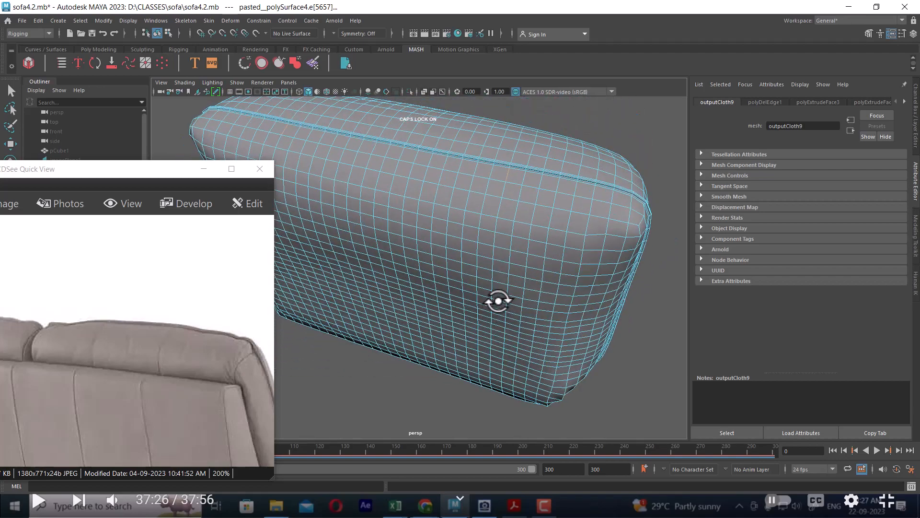
{"action": "left_click", "coordinate": [507, 174]}
{"action": "left_click_drag", "start_coordinate": [507, 174], "coordinate": [531, 255], "text": "alt"}
{"action": "double_click", "coordinate": [491, 212]}
- Examine the selected vertical edges around the upper seam and across both halves of the rear panel
{"action": "middle_click_drag", "start_coordinate": [530, 255], "coordinate": [452, 281], "text": "alt"}
{"action": "scroll", "coordinate": [476, 240], "scroll_direction": "up", "scroll_amount": 3}
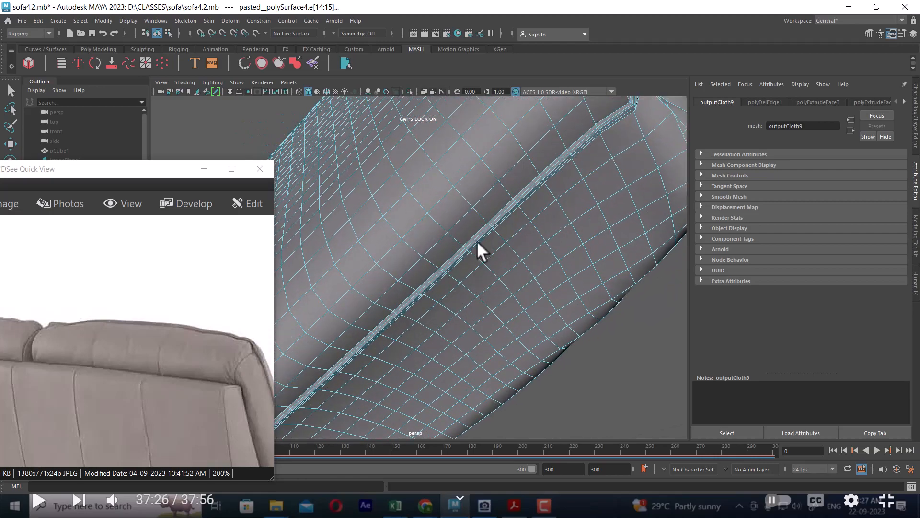
{"action": "left_click_drag", "start_coordinate": [480, 210], "coordinate": [538, 304], "text": "alt"}
{"action": "middle_click_drag", "start_coordinate": [538, 304], "coordinate": [544, 259], "text": "alt"}
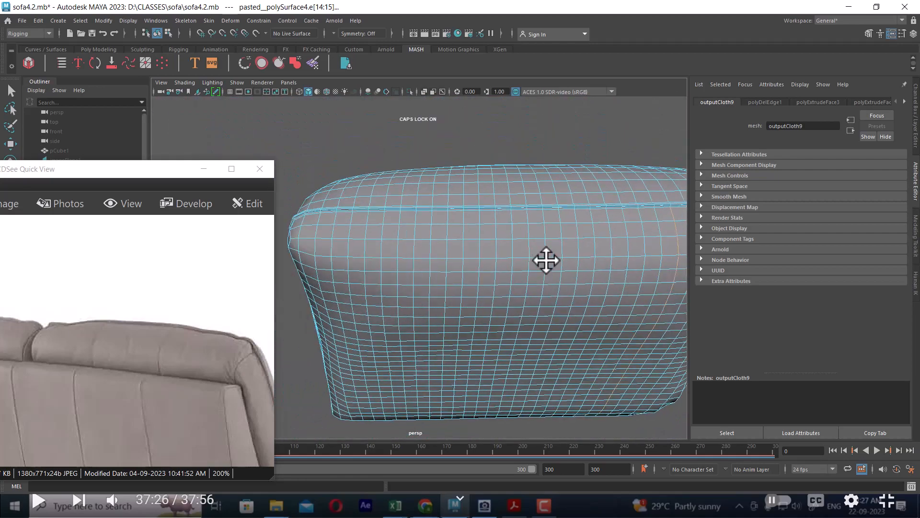
{"action": "left_click_drag", "start_coordinate": [545, 259], "coordinate": [412, 255], "text": "alt"}
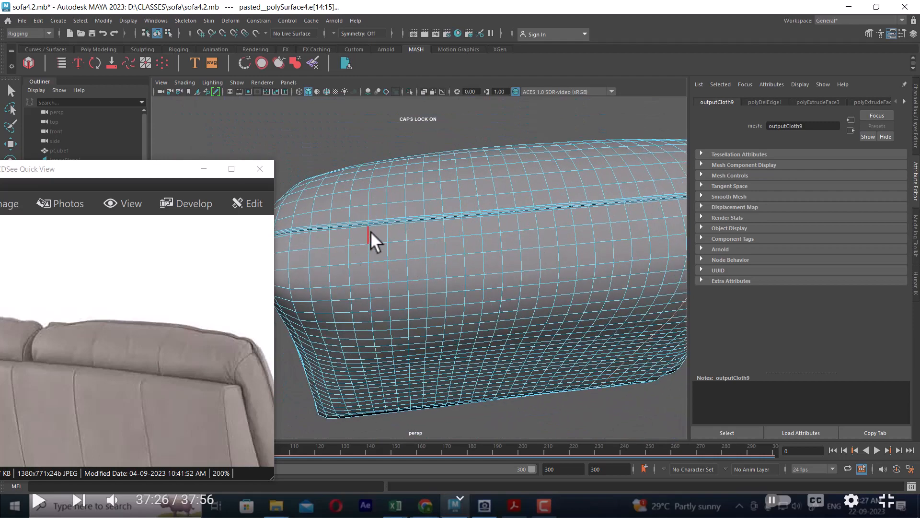
{"action": "left_click_drag", "start_coordinate": [365, 231], "coordinate": [395, 280], "text": "alt"}
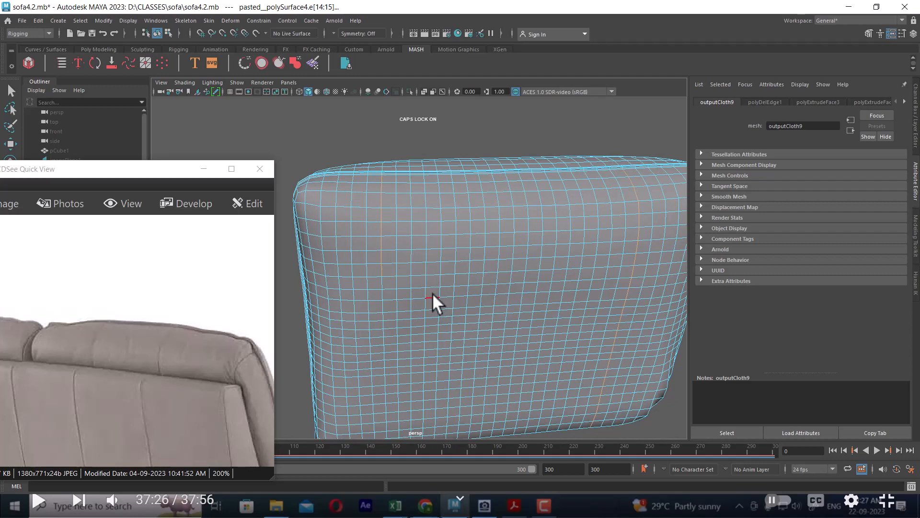
{"action": "left_click_drag", "start_coordinate": [411, 258], "coordinate": [436, 278], "text": "alt"}
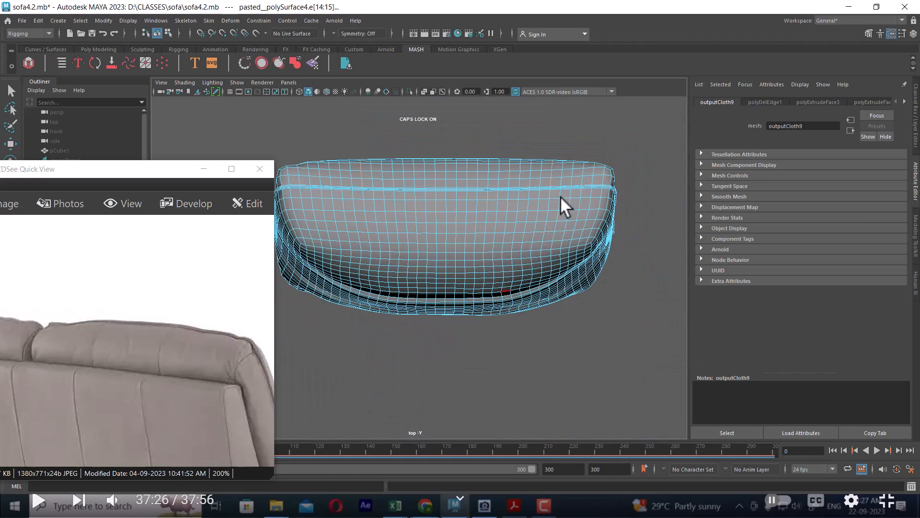
- Undo the last edge selection changes on the backrest in the orthographic top view
{"action": "key", "text": "ctrl+z"}
{"action": "key", "text": "ctrl+z"}
{"action": "key", "text": "ctrl+z"}
{"action": "scroll", "coordinate": [559, 253], "scroll_direction": "up", "scroll_amount": 1}
{"action": "key", "text": "ctrl+z"}
{"action": "middle_click_drag", "start_coordinate": [563, 202], "coordinate": [517, 253], "text": "alt"}
{"action": "right_click_drag", "start_coordinate": [517, 253], "coordinate": [530, 277], "text": "alt"}
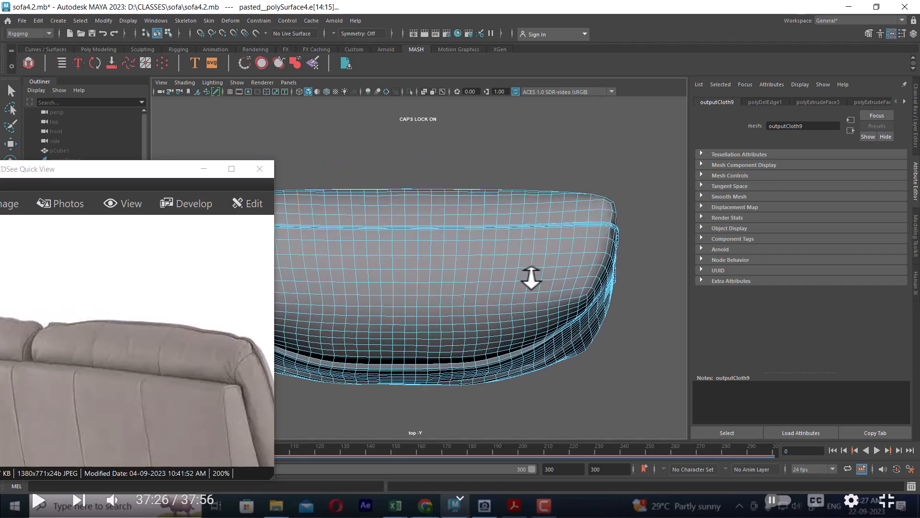
{"action": "middle_click_drag", "start_coordinate": [527, 245], "coordinate": [585, 232], "text": "alt"}
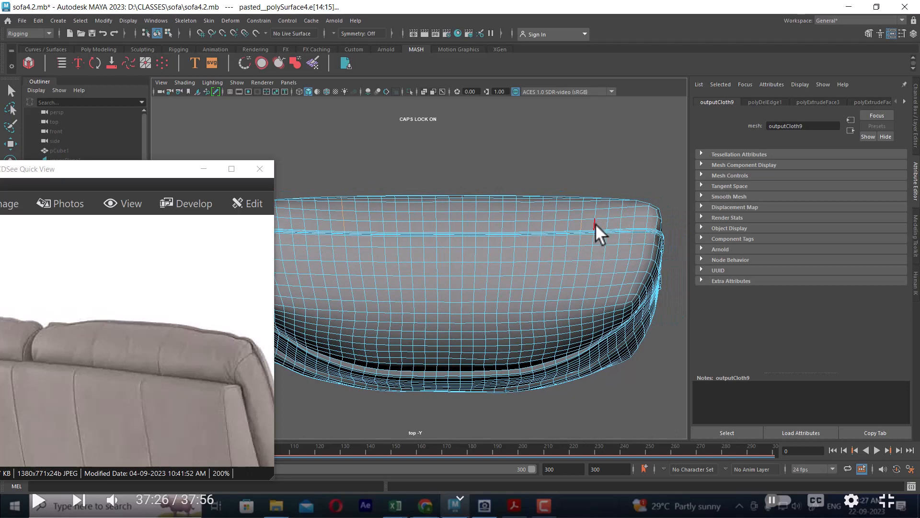
{"action": "right_click_drag", "start_coordinate": [566, 242], "coordinate": [568, 249], "text": "alt"}
{"action": "key", "text": "ctrl+z"}
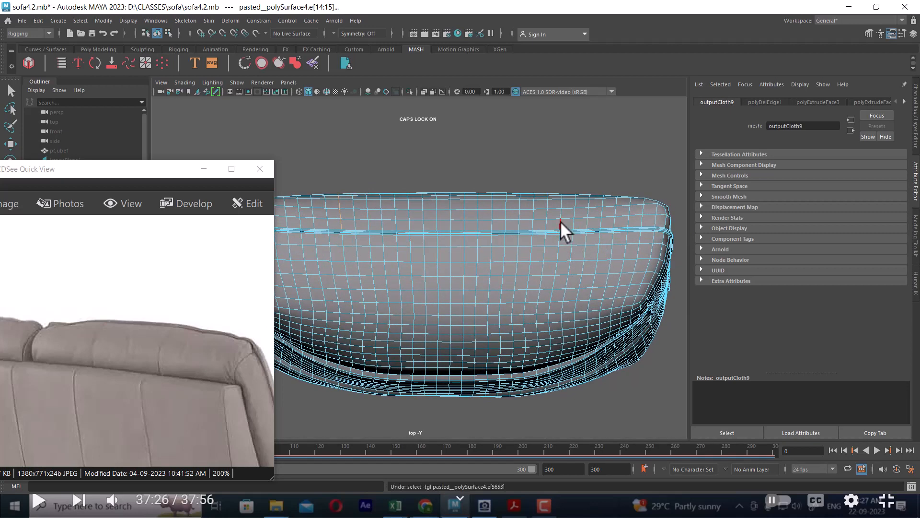
- Back in the perspective view, complete the vertical edge selection on the rear panel up to the upper seam
{"action": "key", "text": "space"}
{"action": "left_click_drag", "start_coordinate": [571, 254], "coordinate": [578, 161]}
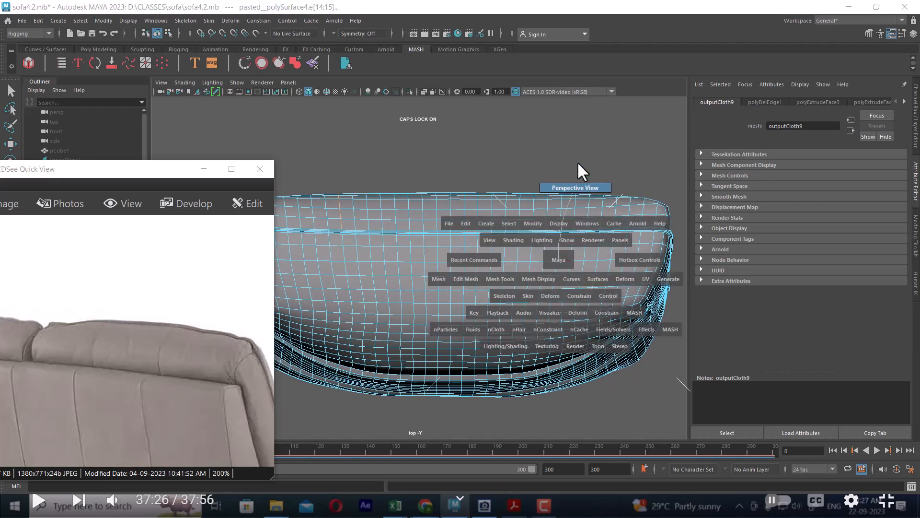
{"action": "left_click_drag", "start_coordinate": [551, 226], "coordinate": [498, 263], "text": "alt"}
{"action": "right_click_drag", "start_coordinate": [497, 263], "coordinate": [476, 237], "text": "alt"}
{"action": "left_click_drag", "start_coordinate": [476, 237], "coordinate": [429, 211], "text": "alt"}
{"action": "middle_click_drag", "start_coordinate": [429, 211], "coordinate": [440, 228], "text": "alt"}
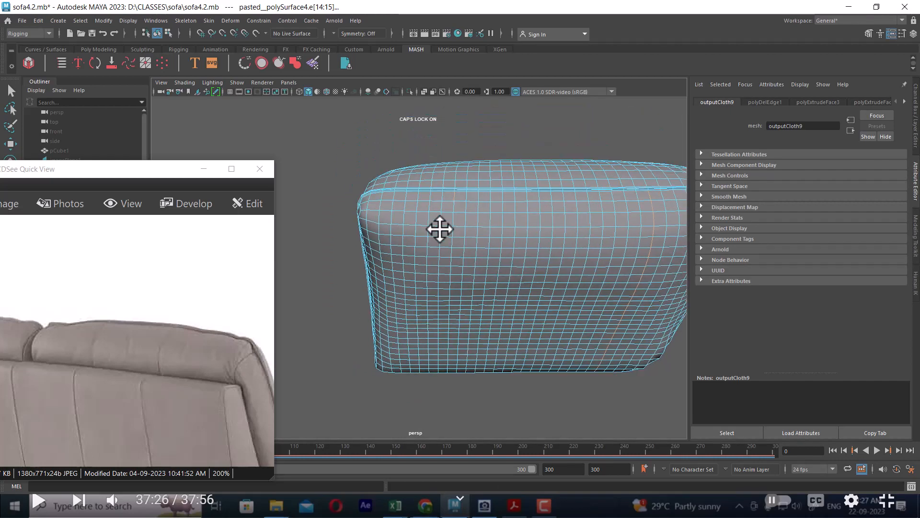
{"action": "right_click_drag", "start_coordinate": [440, 228], "coordinate": [481, 258], "text": "alt"}
{"action": "left_click_drag", "start_coordinate": [476, 265], "coordinate": [519, 261], "text": "alt"}
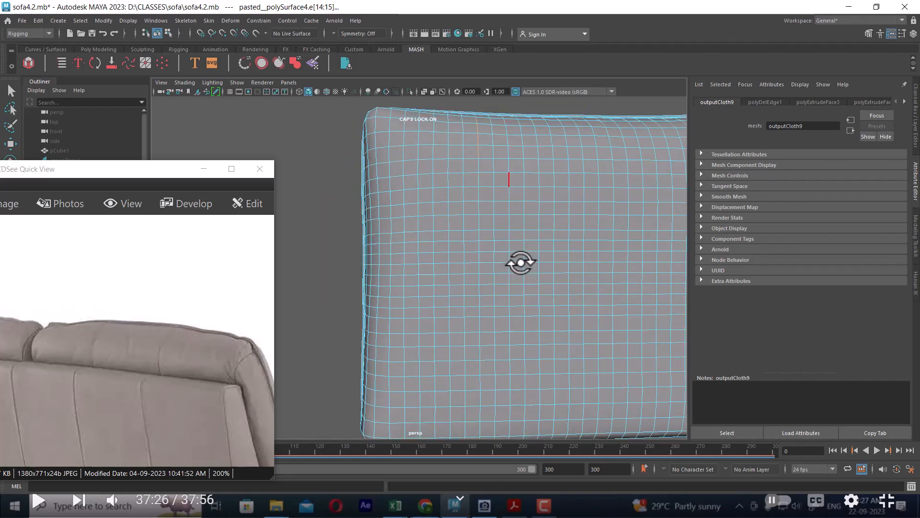
{"action": "left_click_drag", "start_coordinate": [479, 286], "coordinate": [526, 292], "text": "alt"}
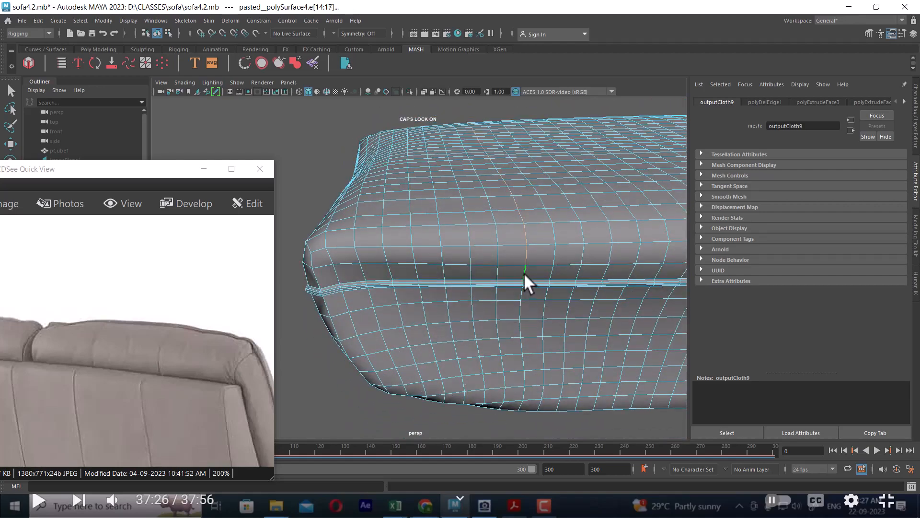
- Bevel the selected vertical rear edges with a fraction of 1 and 2 segments
{"action": "right_click_drag", "start_coordinate": [524, 272], "coordinate": [503, 211], "text": "alt"}
{"action": "left_click_drag", "start_coordinate": [503, 211], "coordinate": [530, 268], "text": "alt"}
{"action": "right_click_drag", "start_coordinate": [530, 268], "coordinate": [499, 302], "text": "alt"}
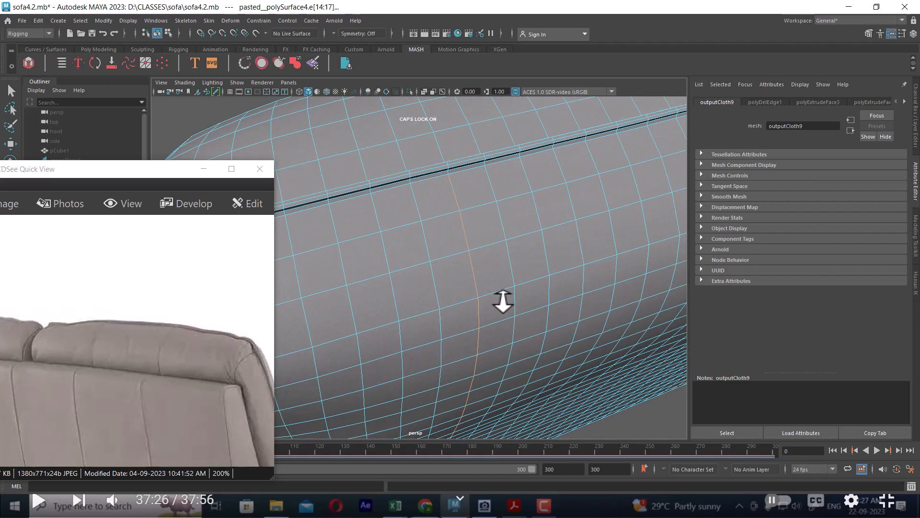
{"action": "right_click", "coordinate": [533, 205], "text": "ctrl"}
{"action": "right_click_drag", "start_coordinate": [532, 205], "coordinate": [568, 204], "text": "shift"}
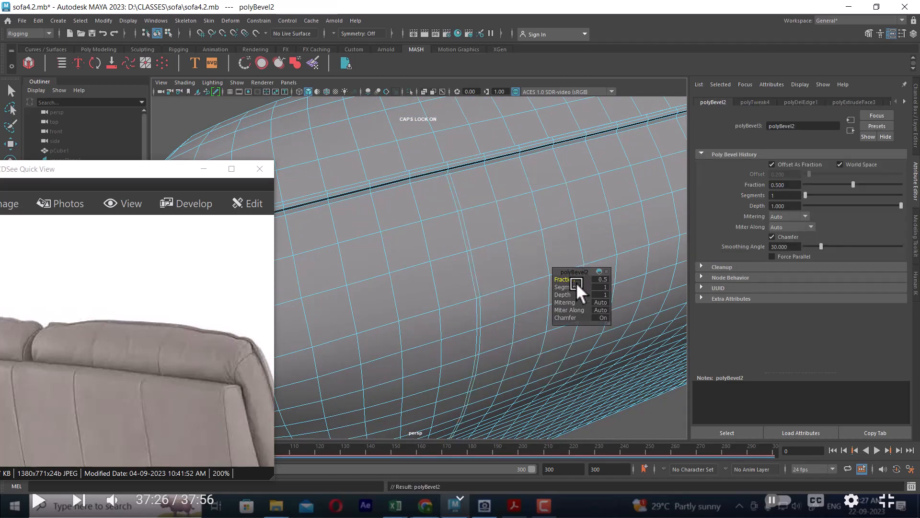
{"action": "mouse_move", "coordinate": [571, 278]}
{"action": "left_mouse_down"}
{"action": "mouse_move", "coordinate": [609, 272]}
{"action": "mouse_move", "coordinate": [575, 284]}
{"action": "left_mouse_up"}
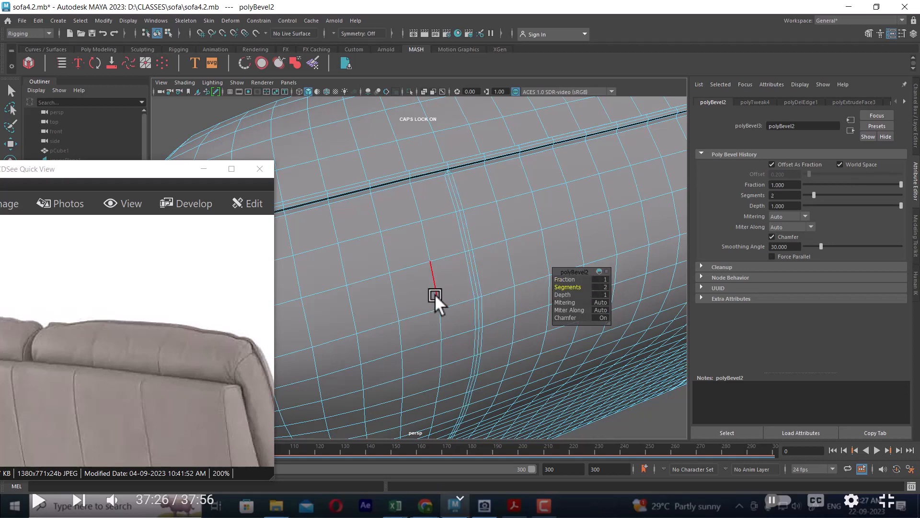
- Select the middle edges of both bevelled rear strips, trim the selection near the upper seam, and convert it to faces
{"action": "left_click", "coordinate": [453, 194]}
{"action": "scroll", "coordinate": [501, 198], "scroll_direction": "down", "scroll_amount": 5}
{"action": "scroll", "coordinate": [535, 248], "scroll_direction": "up", "scroll_amount": 3}
{"action": "scroll", "coordinate": [527, 239], "scroll_direction": "up", "scroll_amount": 5}
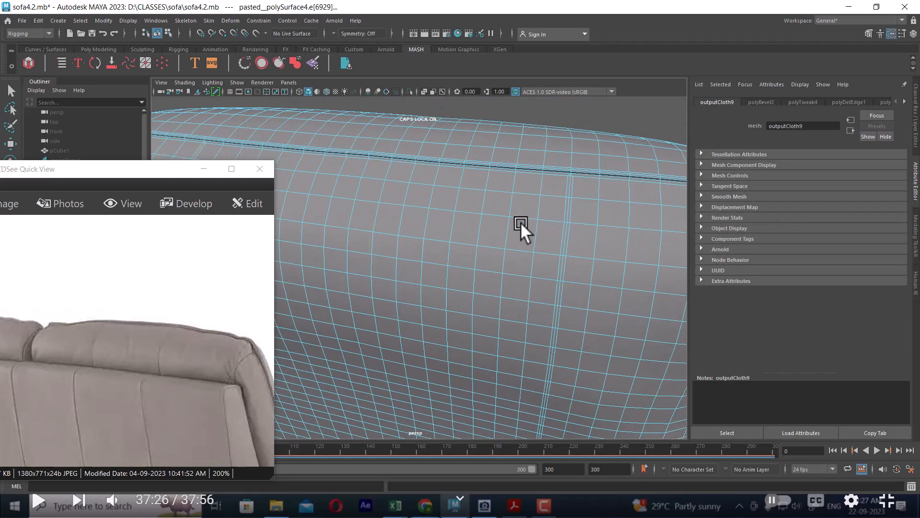
{"action": "left_click", "coordinate": [585, 167]}
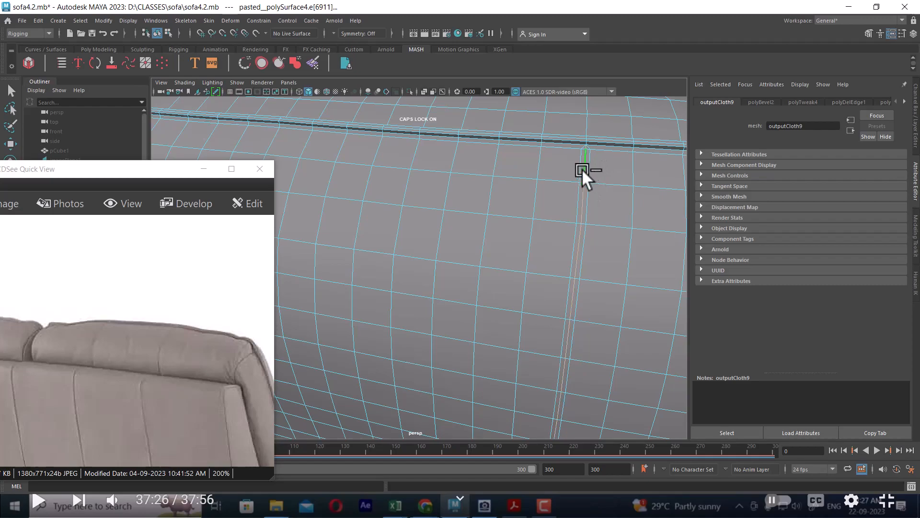
{"action": "scroll", "coordinate": [473, 250], "scroll_direction": "down", "scroll_amount": 5}
{"action": "scroll", "coordinate": [518, 269], "scroll_direction": "up", "scroll_amount": 2}
{"action": "right_click", "coordinate": [496, 167], "text": "ctrl"}
{"action": "right_click_drag", "start_coordinate": [496, 169], "coordinate": [494, 219], "text": "ctrl"}
- Extrude the narrow faces of both vertical rear strips inward with a Local Translate Z of -0.19
{"action": "scroll", "coordinate": [518, 281], "scroll_direction": "up", "scroll_amount": 3}
{"action": "left_click_drag", "start_coordinate": [591, 219], "coordinate": [499, 302], "text": "alt"}
{"action": "scroll", "coordinate": [518, 281], "scroll_direction": "down", "scroll_amount": 3}
{"action": "left_click_drag", "start_coordinate": [525, 216], "coordinate": [537, 235], "text": "alt"}
{"action": "right_click_drag", "start_coordinate": [585, 155], "coordinate": [583, 181], "text": "shift"}
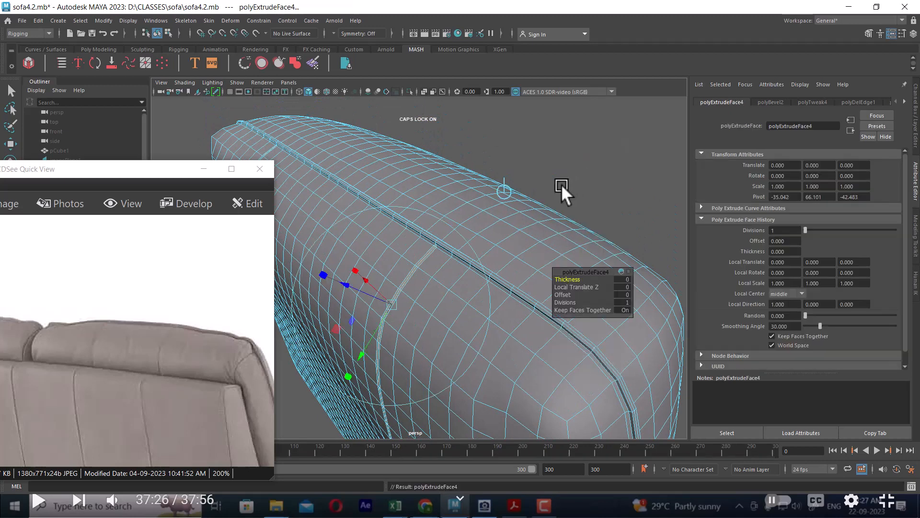
{"action": "left_click_drag", "start_coordinate": [576, 285], "coordinate": [568, 284]}
{"action": "scroll", "coordinate": [568, 284], "scroll_direction": "down", "scroll_amount": 3}
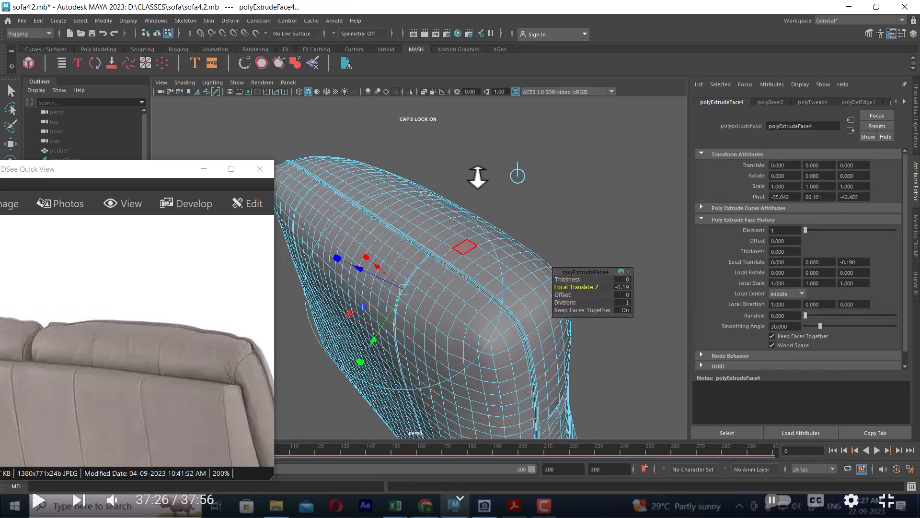
- Set the offset of the rear seam extrusion to 0.06
{"action": "mouse_move", "coordinate": [477, 177]}
{"action": "left_mouse_down", "text": "alt"}
{"action": "mouse_move", "coordinate": [396, 156]}
{"action": "mouse_move", "coordinate": [404, 140]}
{"action": "mouse_move", "coordinate": [482, 192]}
{"action": "left_mouse_up", "text": "alt"}
{"action": "scroll", "coordinate": [484, 216], "scroll_direction": "up", "scroll_amount": 8}
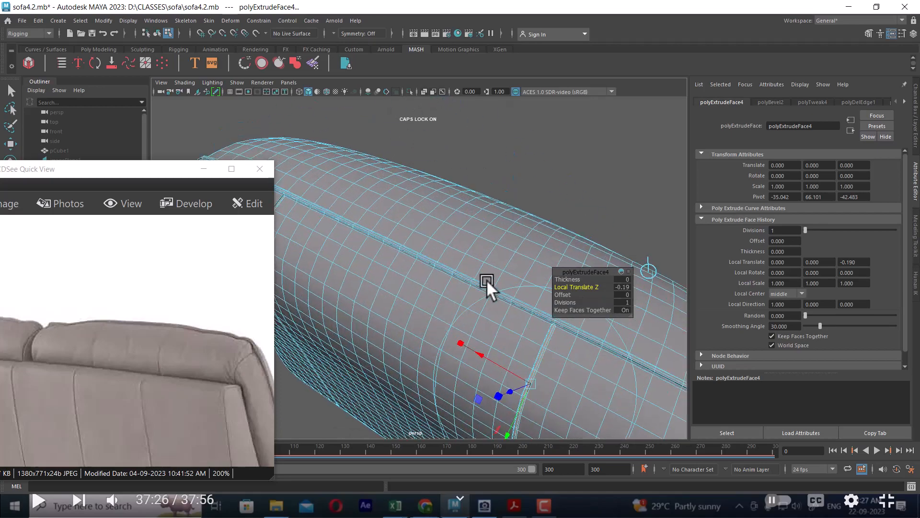
{"action": "middle_click_drag", "start_coordinate": [546, 393], "coordinate": [440, 278], "text": "alt"}
{"action": "scroll", "coordinate": [450, 293], "scroll_direction": "up", "scroll_amount": 2}
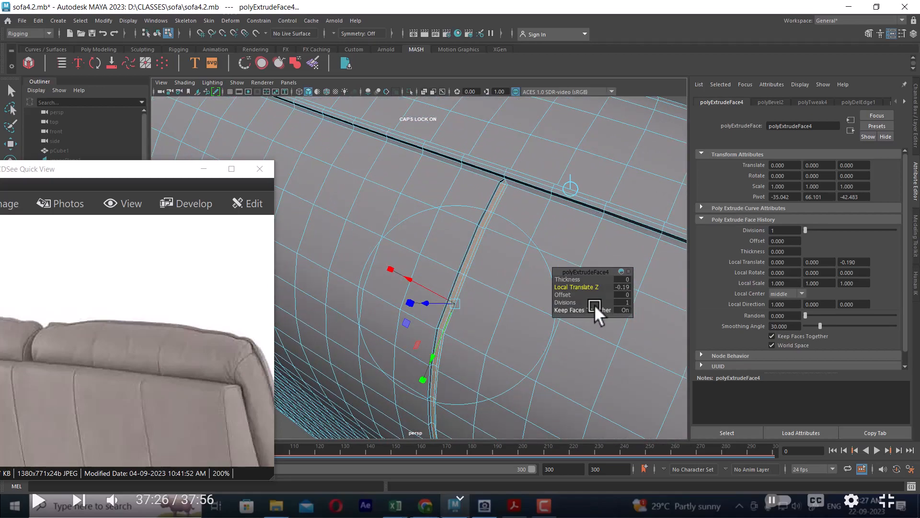
{"action": "left_click_drag", "start_coordinate": [566, 292], "coordinate": [570, 291]}
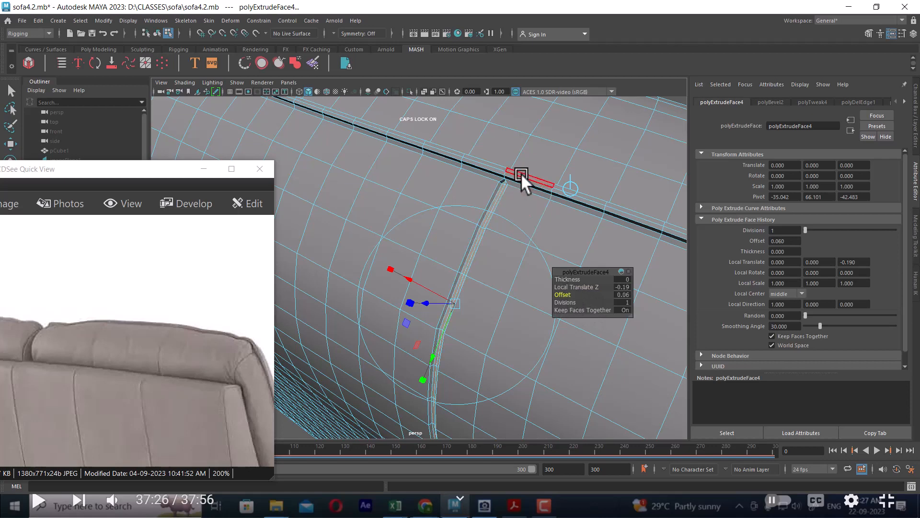
- Return the backrest to object mode with smooth preview, and deselect it to check the vertical rear seams
{"action": "right_click_drag", "start_coordinate": [522, 173], "coordinate": [545, 159]}
{"action": "key", "text": "3"}
{"action": "right_click_drag", "start_coordinate": [547, 232], "coordinate": [462, 177], "text": "alt"}
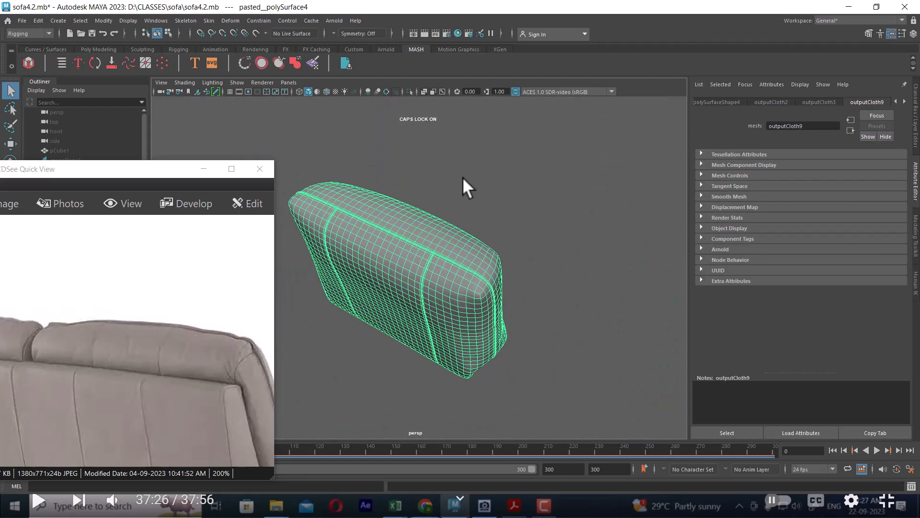
{"action": "left_click", "coordinate": [541, 218]}
{"action": "left_click_drag", "start_coordinate": [541, 218], "coordinate": [559, 264], "text": "alt"}
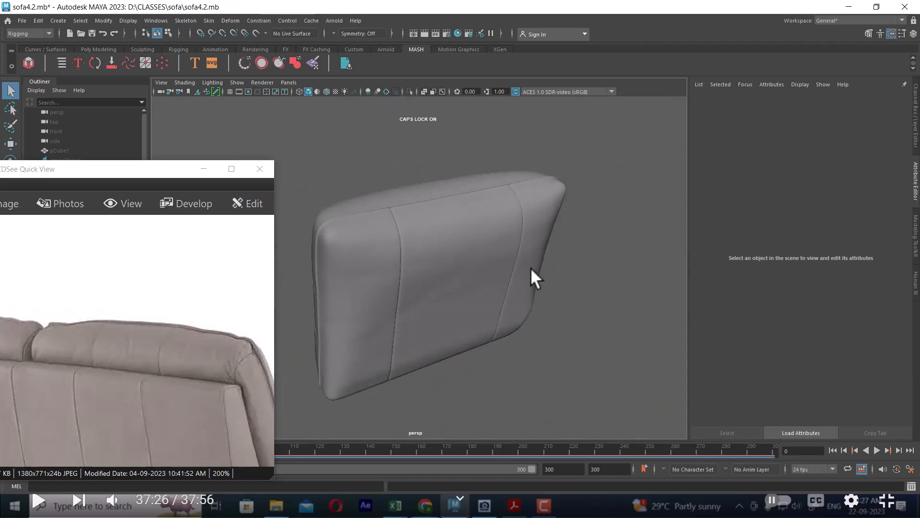
- Compare the front of the backrest with the front-view sofa reference photo, and minimize the photo viewer
{"action": "left_click_drag", "start_coordinate": [469, 293], "coordinate": [618, 275], "text": "alt"}
{"action": "scroll", "coordinate": [483, 287], "scroll_direction": "up", "scroll_amount": 4}
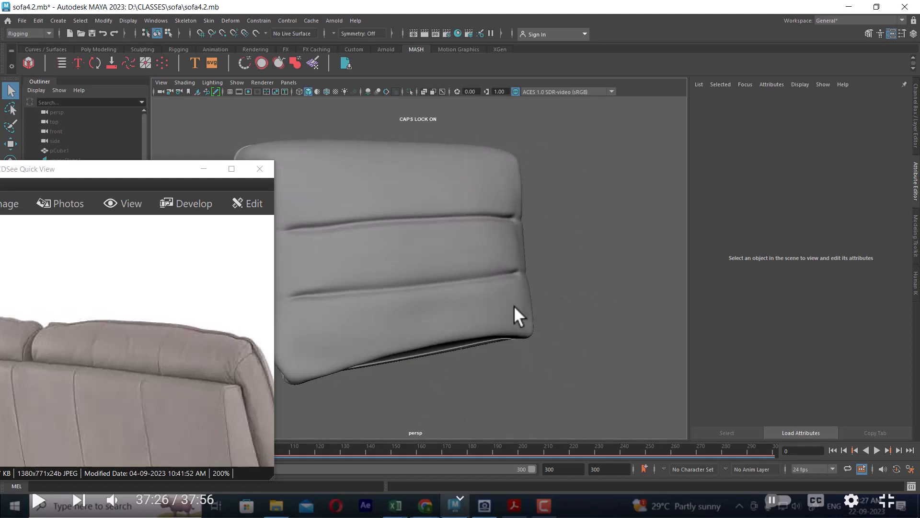
{"action": "left_click_drag", "start_coordinate": [514, 306], "coordinate": [379, 303], "text": "alt"}
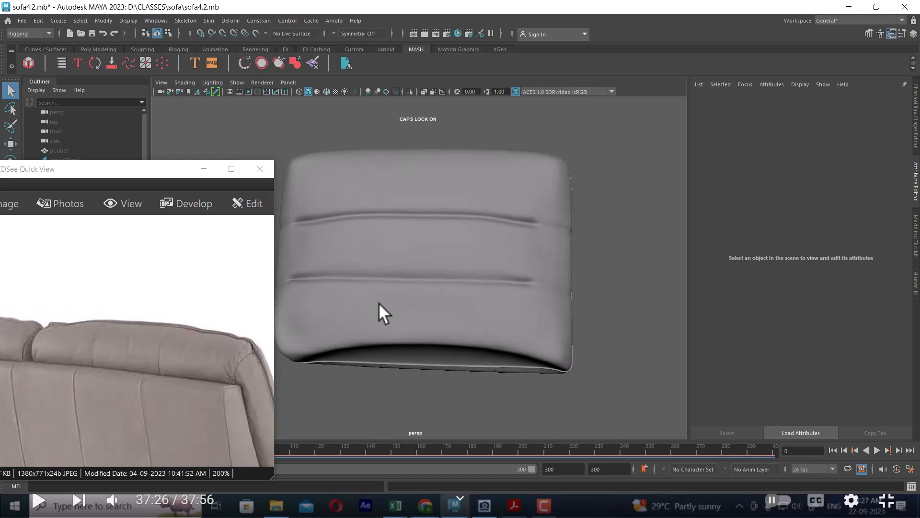
{"action": "left_click_drag", "start_coordinate": [431, 291], "coordinate": [511, 300], "text": "alt"}
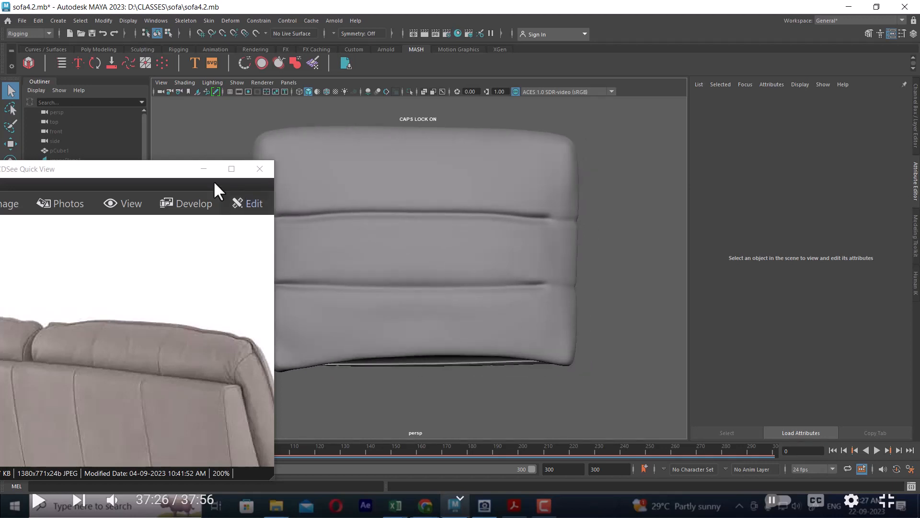
{"action": "left_click", "coordinate": [201, 327]}
{"action": "scroll", "coordinate": [195, 322], "scroll_direction": "up", "scroll_amount": 1}
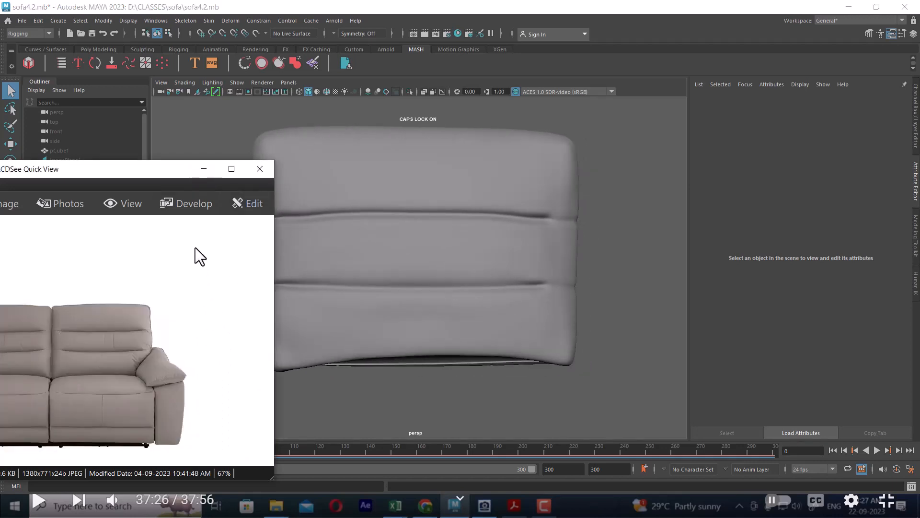
{"action": "left_click", "coordinate": [203, 168]}
- Select the backrest, try a Sculpt Geometry brush stroke on its front, and undo the stroke
{"action": "left_click", "coordinate": [491, 266]}
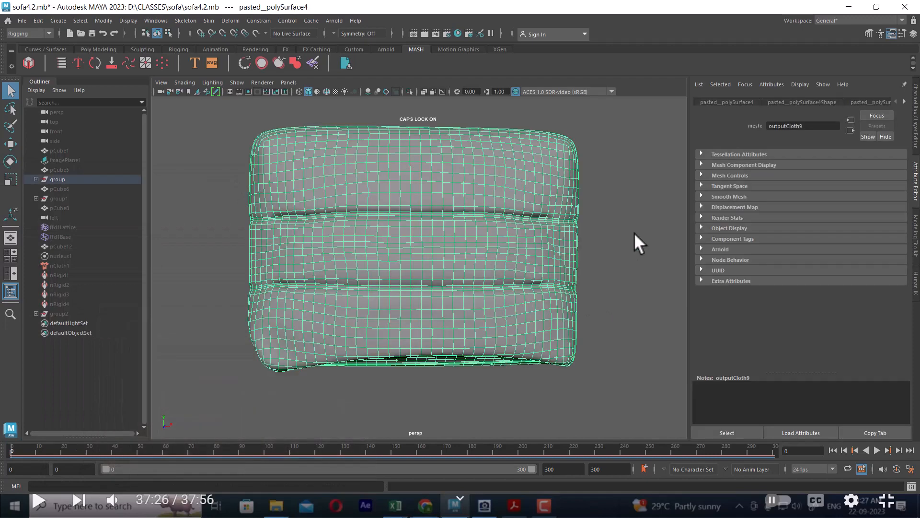
{"action": "right_click_drag", "start_coordinate": [633, 215], "coordinate": [589, 203], "text": "shift"}
{"action": "right_click_drag", "start_coordinate": [581, 203], "coordinate": [582, 204], "text": "shift"}
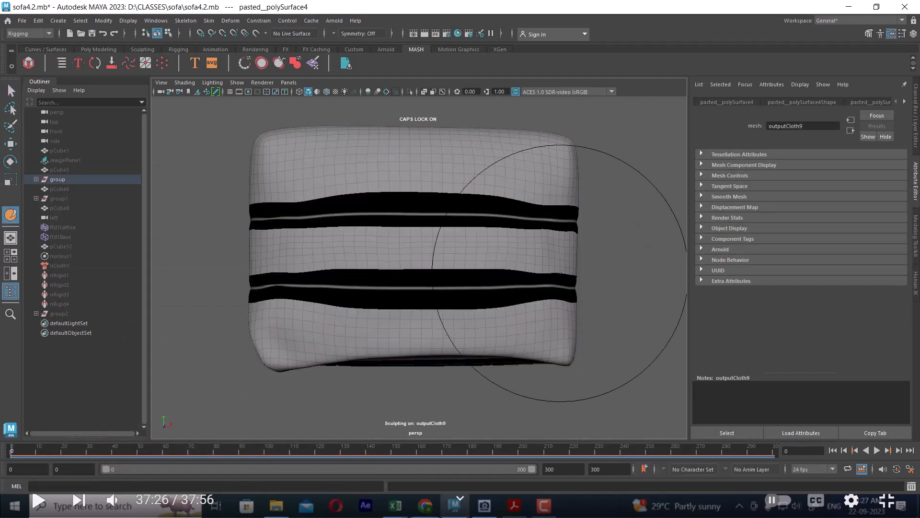
{"action": "mouse_move", "coordinate": [493, 350]}
{"action": "left_mouse_down", "text": "alt"}
{"action": "mouse_move", "coordinate": [627, 269]}
{"action": "mouse_move", "coordinate": [564, 266]}
{"action": "mouse_move", "coordinate": [528, 232]}
{"action": "mouse_move", "coordinate": [551, 202]}
{"action": "mouse_move", "coordinate": [578, 195]}
{"action": "mouse_move", "coordinate": [560, 280]}
{"action": "mouse_move", "coordinate": [538, 259]}
{"action": "mouse_move", "coordinate": [588, 197]}
{"action": "left_mouse_up", "text": "alt"}
{"action": "right_click_drag", "start_coordinate": [587, 197], "coordinate": [550, 211], "text": "shift"}
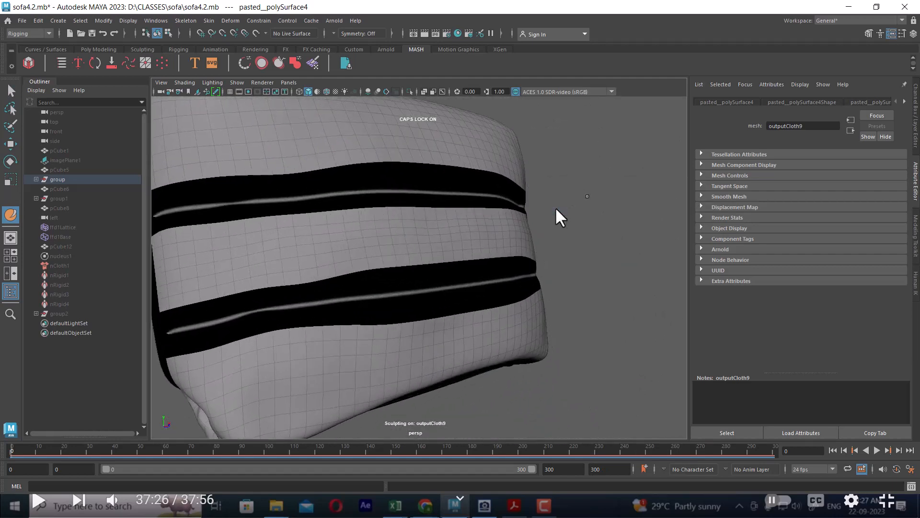
{"action": "left_click_drag", "start_coordinate": [393, 107], "coordinate": [252, 107]}
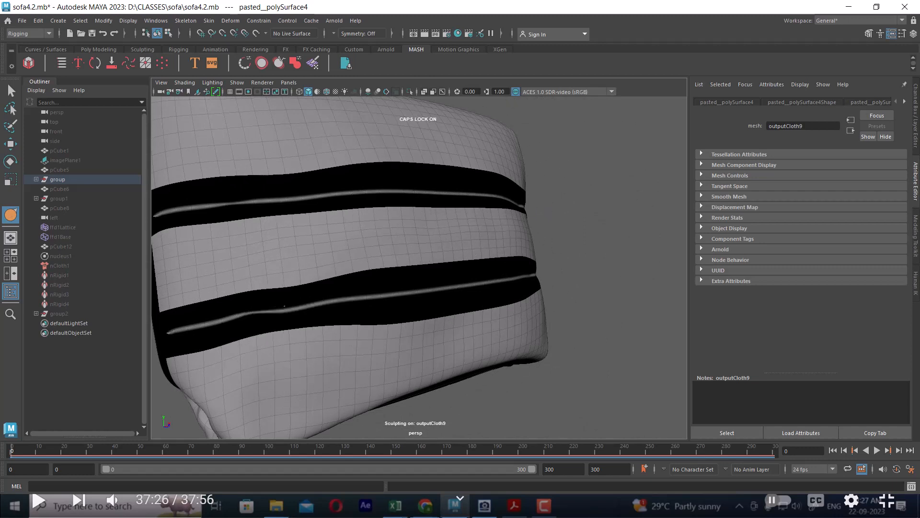
{"action": "key", "text": "ctrl+z"}
- Try another sculpt operation along the lower front seam, undo it, and return to the Move tool
{"action": "right_click_drag", "start_coordinate": [598, 221], "coordinate": [561, 234], "text": "shift"}
{"action": "left_click_drag", "start_coordinate": [325, 298], "coordinate": [421, 302]}
{"action": "key", "text": "ctrl+z"}
{"action": "key", "text": "w"}
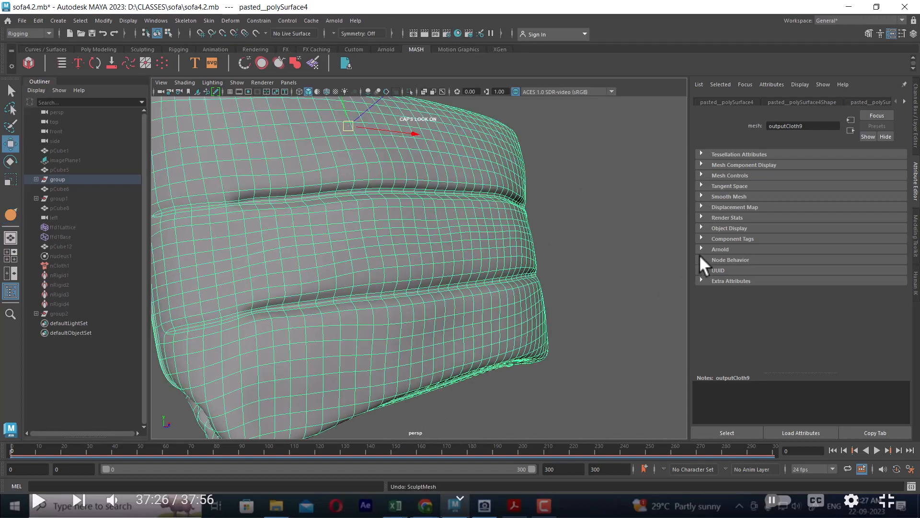
{"action": "left_click", "coordinate": [700, 256]}
{"action": "mouse_move", "coordinate": [676, 266]}
{"action": "left_mouse_down", "text": "alt"}
{"action": "mouse_move", "coordinate": [536, 303]}
{"action": "mouse_move", "coordinate": [528, 224]}
{"action": "mouse_move", "coordinate": [483, 241]}
{"action": "mouse_move", "coordinate": [592, 253]}
{"action": "left_mouse_up", "text": "alt"}
{"action": "left_click_drag", "start_coordinate": [499, 252], "coordinate": [515, 248], "text": "alt"}
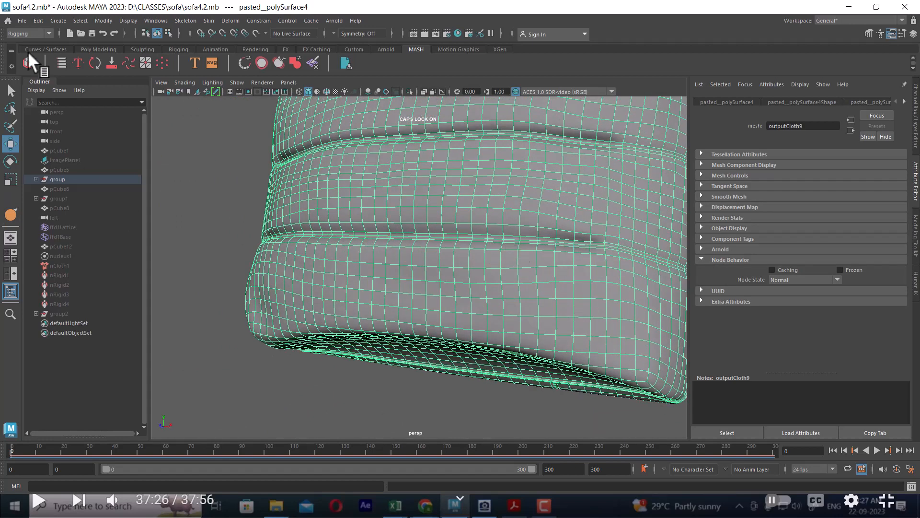
{"action": "left_click_drag", "start_coordinate": [35, 13], "coordinate": [36, 18]}
{"action": "left_click", "coordinate": [37, 23]}
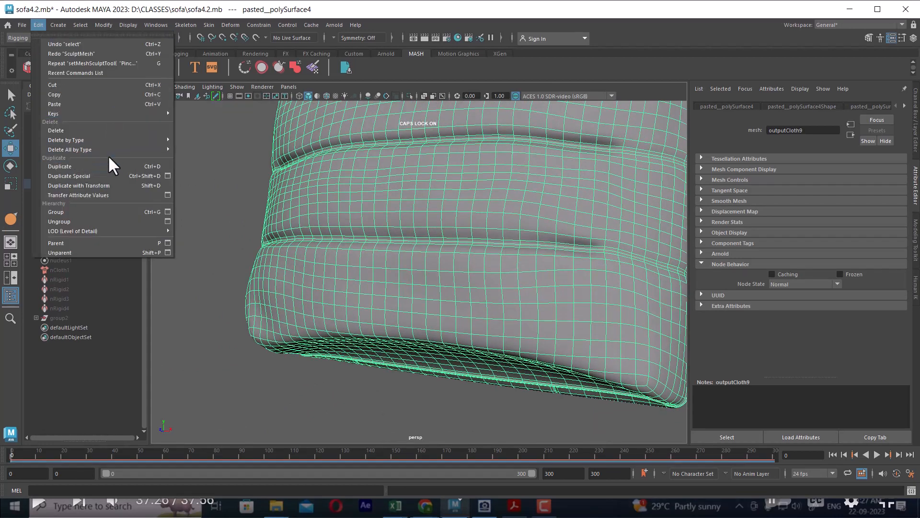
{"action": "left_click", "coordinate": [181, 140]}
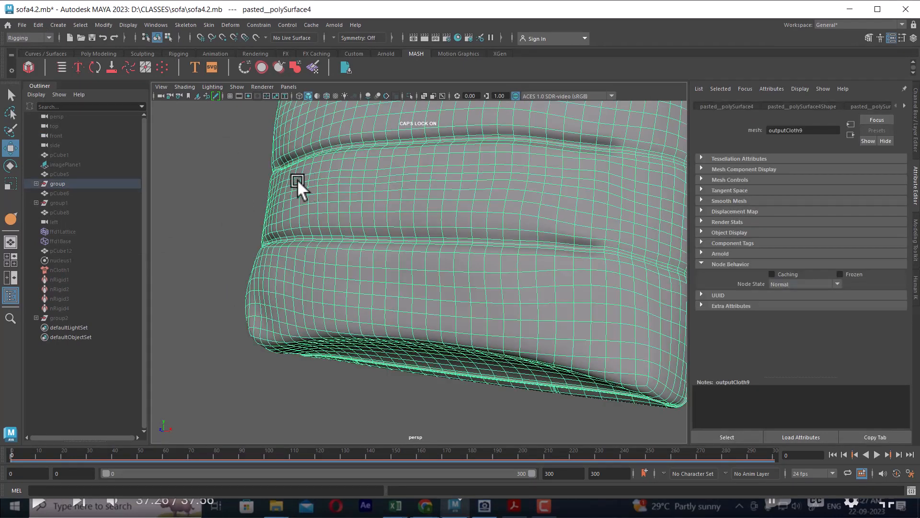
- Activate the Sculpt Tool on the backrest, open its tool settings, and set the brush size units to World
{"action": "right_click", "coordinate": [223, 167], "text": "shift"}
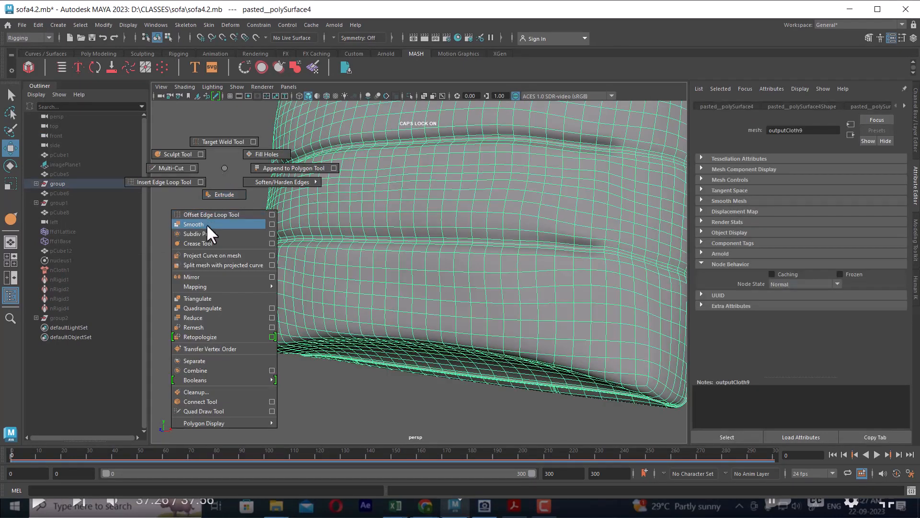
{"action": "left_click", "coordinate": [173, 154]}
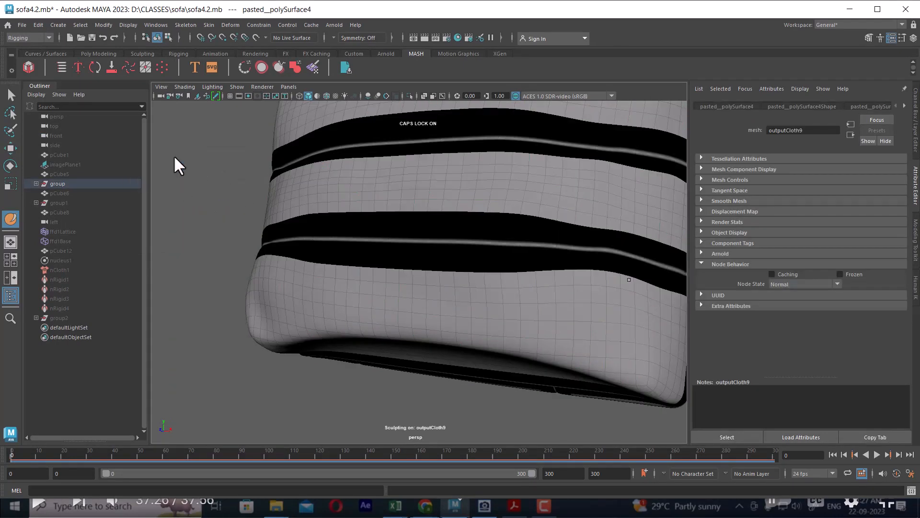
{"action": "left_click", "coordinate": [903, 38]}
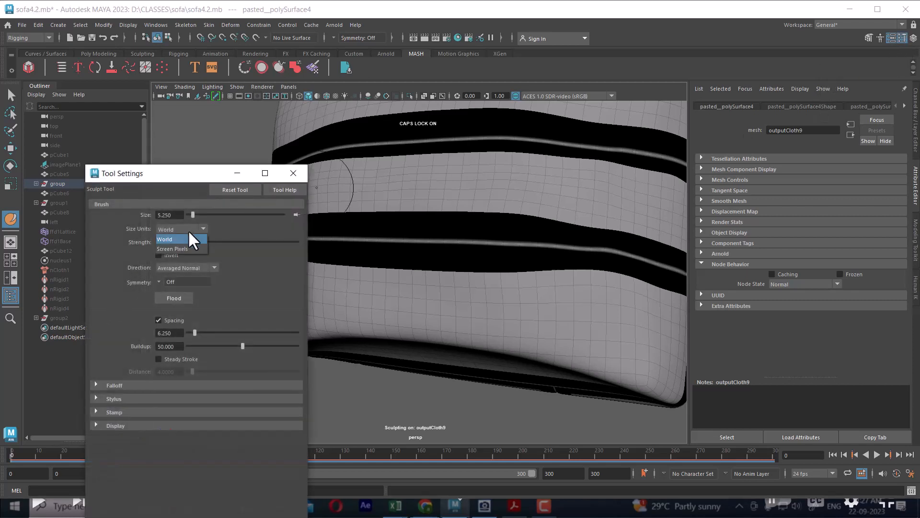
{"action": "left_click", "coordinate": [184, 248]}
{"action": "left_click", "coordinate": [188, 231]}
{"action": "left_click", "coordinate": [187, 240]}
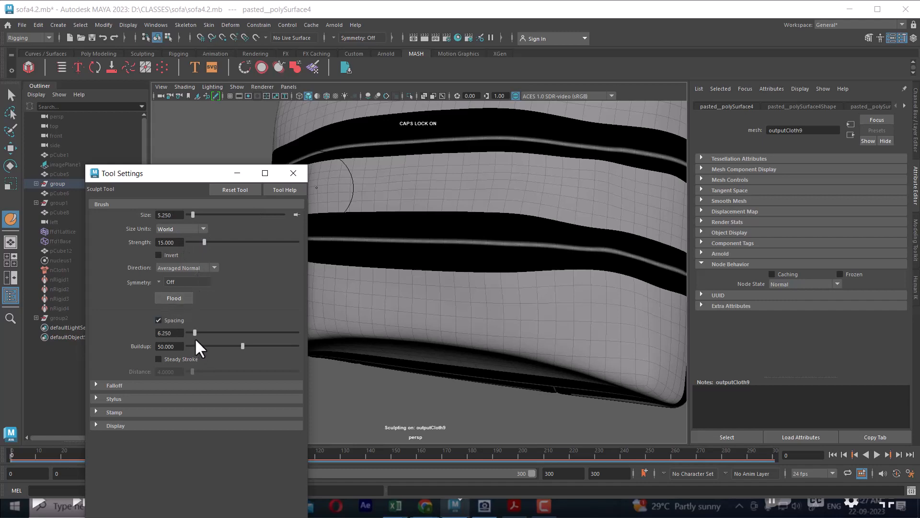
- Return to the Move tool, reselect the backrest, and apply Smooth to its mesh
{"action": "left_click_drag", "start_coordinate": [551, 202], "coordinate": [544, 226], "text": "alt"}
{"action": "key", "text": "w"}
{"action": "left_click", "coordinate": [570, 373]}
{"action": "left_click", "coordinate": [544, 205]}
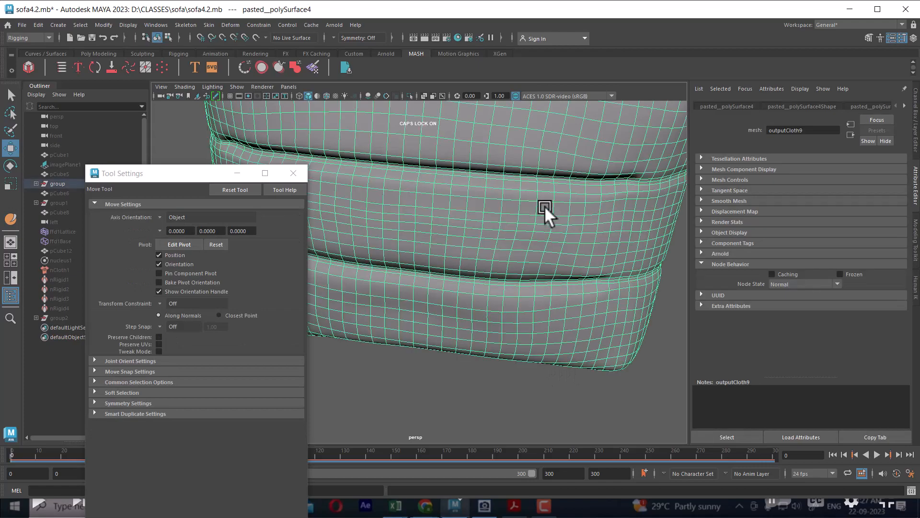
{"action": "right_click_drag", "start_coordinate": [544, 187], "coordinate": [531, 249], "text": "shift"}
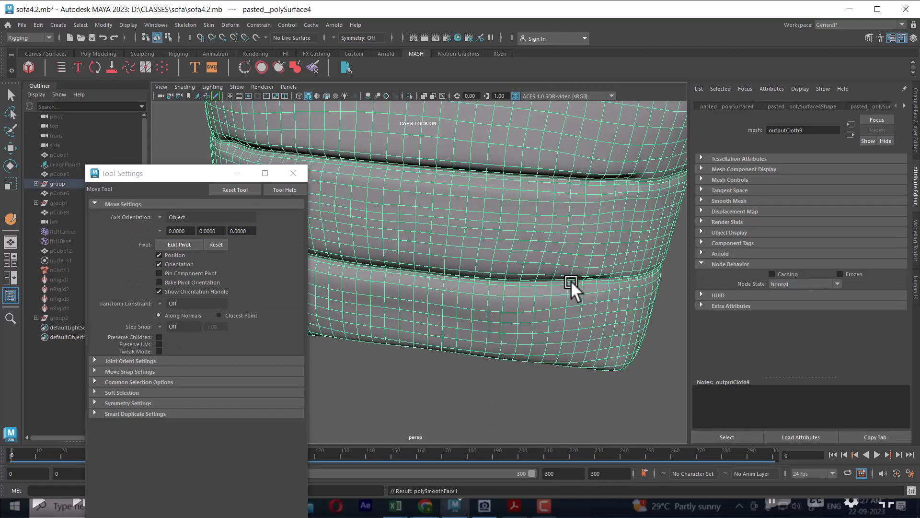
- Try a Sculpt Tool stroke on the front of the smoothed backrest near its horizontal seams, and undo it
{"action": "left_click", "coordinate": [599, 387]}
{"action": "left_click", "coordinate": [524, 326]}
{"action": "left_click_drag", "start_coordinate": [523, 326], "coordinate": [577, 305], "text": "alt"}
{"action": "right_click_drag", "start_coordinate": [608, 333], "coordinate": [551, 214]}
{"action": "scroll", "coordinate": [501, 220], "scroll_direction": "up", "scroll_amount": 5}
{"action": "mouse_move", "coordinate": [523, 255]}
{"action": "left_mouse_down", "text": "alt"}
{"action": "mouse_move", "coordinate": [502, 220]}
{"action": "mouse_move", "coordinate": [573, 230]}
{"action": "mouse_move", "coordinate": [566, 220]}
{"action": "left_mouse_up", "text": "alt"}
{"action": "left_click_drag", "start_coordinate": [522, 153], "coordinate": [491, 154]}
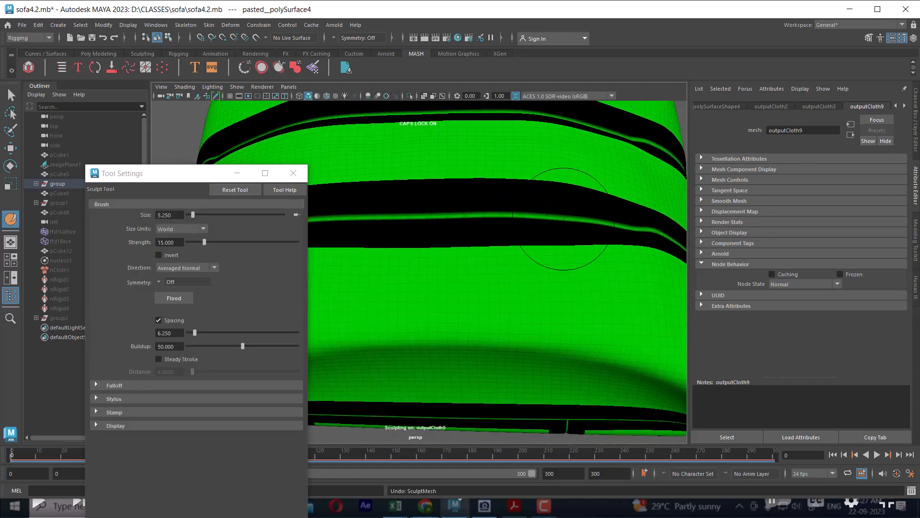
- Switch to the Pinch sculpt brush, try a stroke across the backrest's middle section, and undo it
{"action": "scroll", "coordinate": [471, 188], "scroll_direction": "down", "scroll_amount": 5}
{"action": "right_click", "coordinate": [631, 214]}
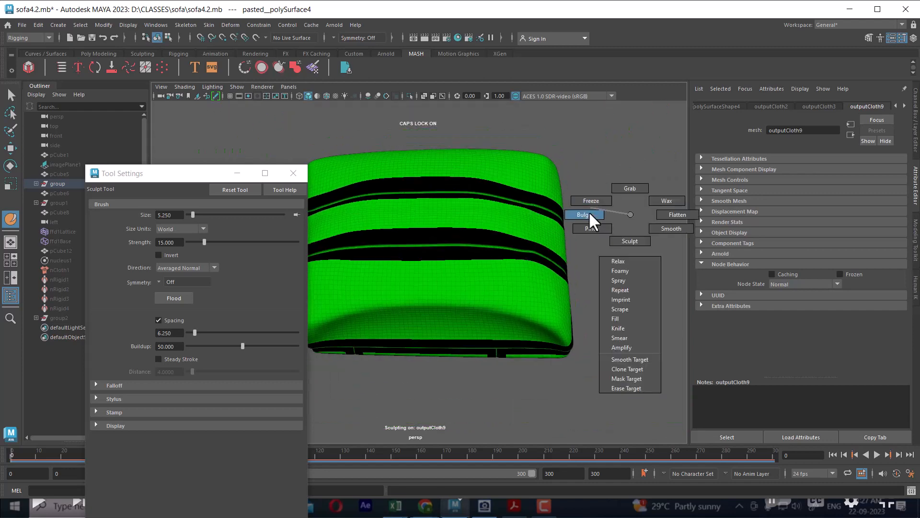
{"action": "right_click_drag", "start_coordinate": [590, 216], "coordinate": [592, 228]}
{"action": "left_click_drag", "start_coordinate": [467, 211], "coordinate": [430, 213]}
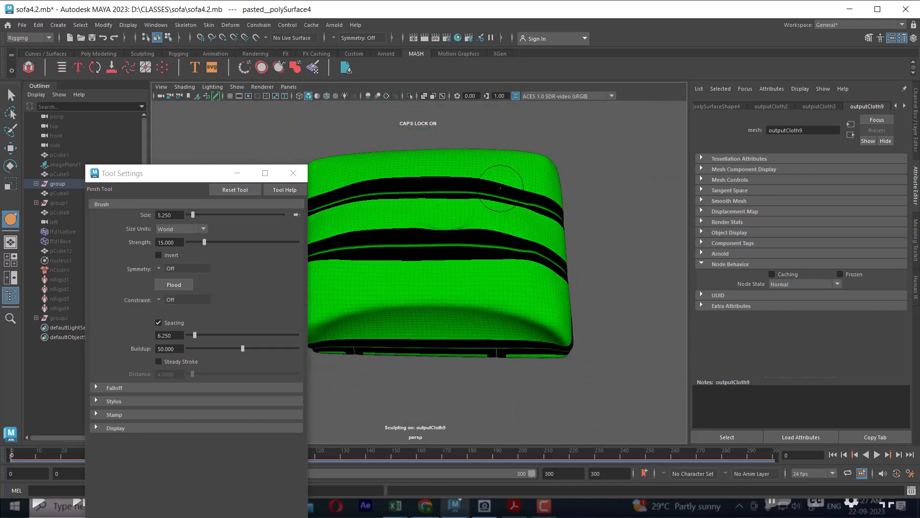
{"action": "scroll", "coordinate": [500, 188], "scroll_direction": "up", "scroll_amount": 5}
{"action": "key", "text": "ctrl+z"}
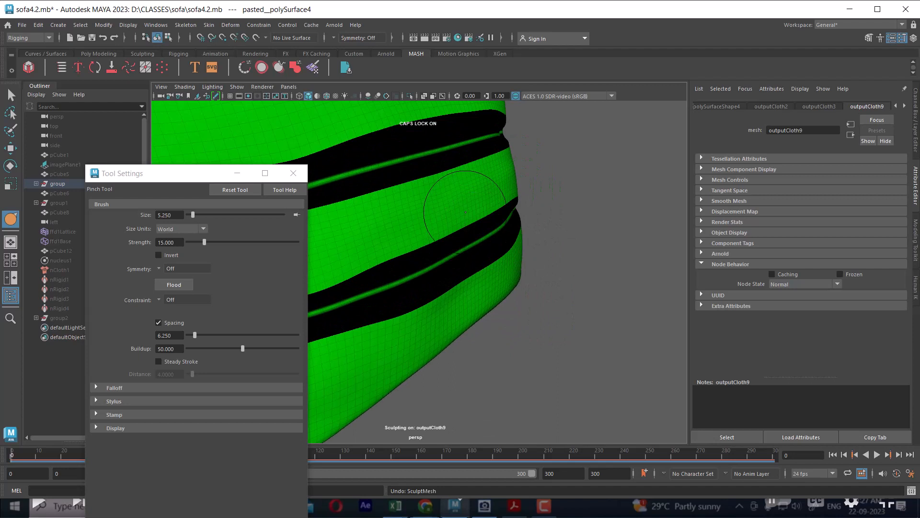
- Lower the Pinch brush strength to 0.199
{"action": "mouse_move", "coordinate": [465, 211]}
{"action": "right_mouse_down"}
{"action": "mouse_move", "coordinate": [481, 183]}
{"action": "mouse_move", "coordinate": [464, 210]}
{"action": "right_mouse_up"}
{"action": "key", "text": "m"}
{"action": "mouse_move", "coordinate": [459, 208]}
{"action": "left_mouse_down"}
{"action": "mouse_move", "coordinate": [493, 185]}
{"action": "mouse_move", "coordinate": [455, 187]}
{"action": "left_mouse_up"}
{"action": "key", "text": "ctrl+z"}
{"action": "key", "text": "m"}
{"action": "left_click_drag", "start_coordinate": [481, 183], "coordinate": [380, 195]}
{"action": "middle_click_drag", "start_coordinate": [432, 195], "coordinate": [449, 165], "text": "alt"}
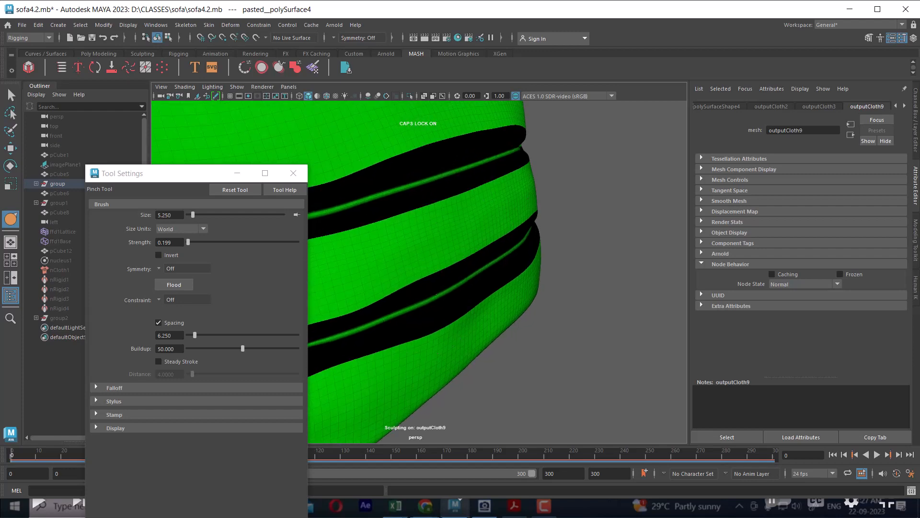
- Return to the Move tool, close the tool settings, and deselect the backrest
{"action": "scroll", "coordinate": [520, 252], "scroll_direction": "down", "scroll_amount": 3}
{"action": "key", "text": "w"}
{"action": "left_click_drag", "start_coordinate": [585, 300], "coordinate": [530, 284], "text": "alt"}
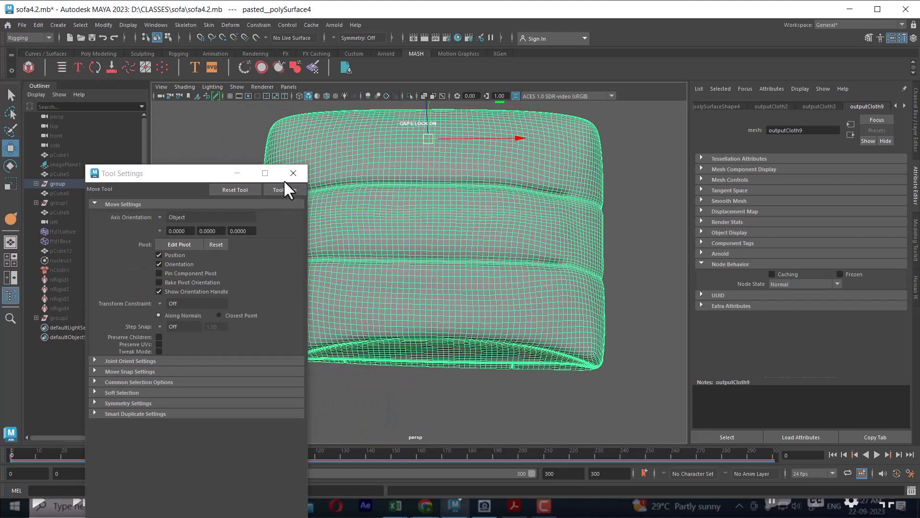
{"action": "left_click", "coordinate": [298, 173]}
{"action": "left_click", "coordinate": [638, 311]}
- Set the backrest's polySmoothFace1 divisions to 0, and deselect it to check its surface
{"action": "left_click_drag", "start_coordinate": [450, 285], "coordinate": [606, 312], "text": "alt"}
{"action": "left_click", "coordinate": [543, 298]}
{"action": "scroll", "coordinate": [544, 298], "scroll_direction": "down", "scroll_amount": 3}
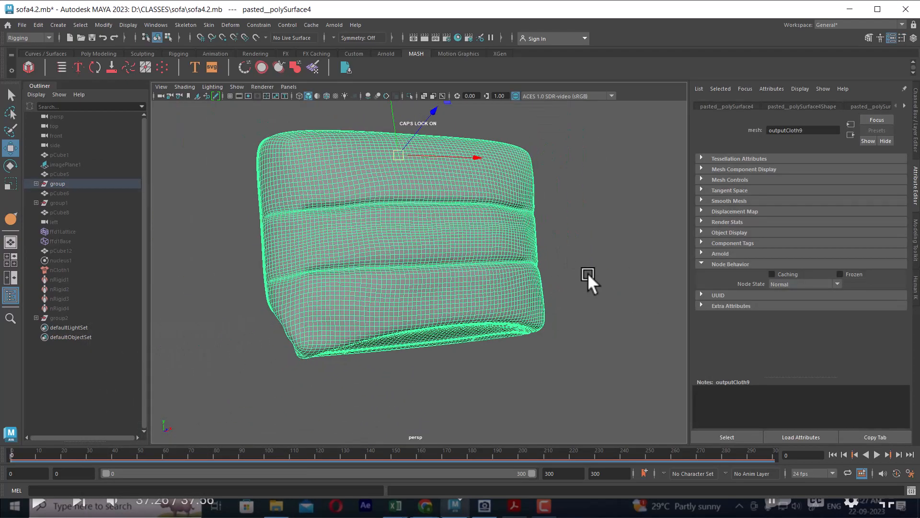
{"action": "left_click_drag", "start_coordinate": [588, 274], "coordinate": [663, 314], "text": "alt"}
{"action": "left_click", "coordinate": [664, 315]}
{"action": "left_click", "coordinate": [544, 220]}
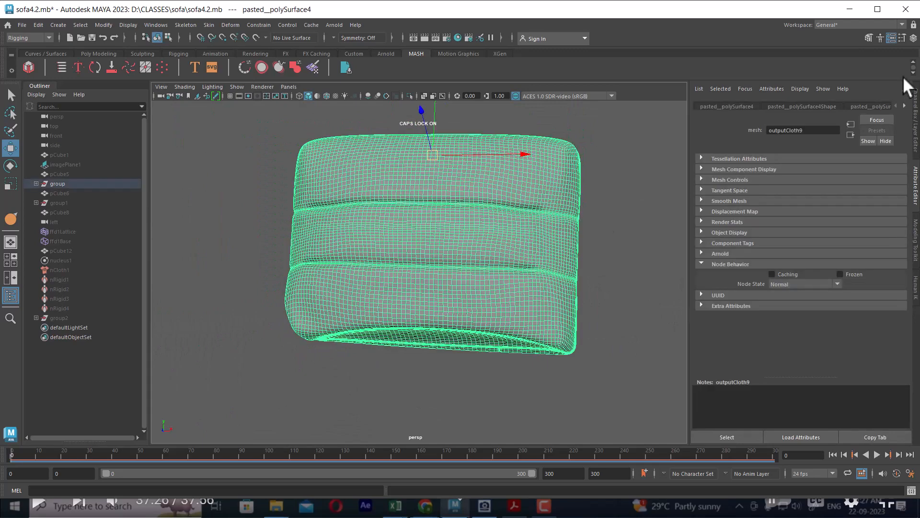
{"action": "left_click", "coordinate": [914, 39]}
{"action": "left_click", "coordinate": [824, 216]}
{"action": "left_click", "coordinate": [886, 237]}
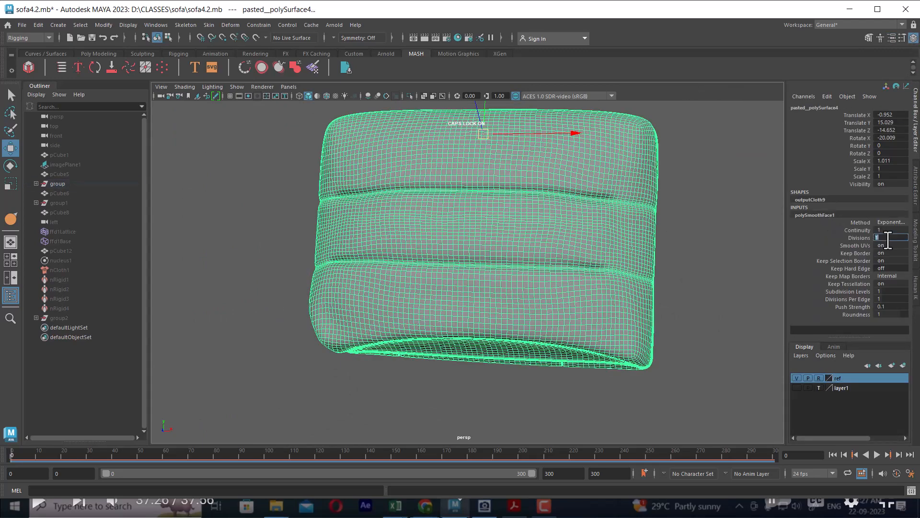
{"action": "type", "text": "0"}
{"action": "key", "text": "Return"}
{"action": "left_click", "coordinate": [707, 287]}
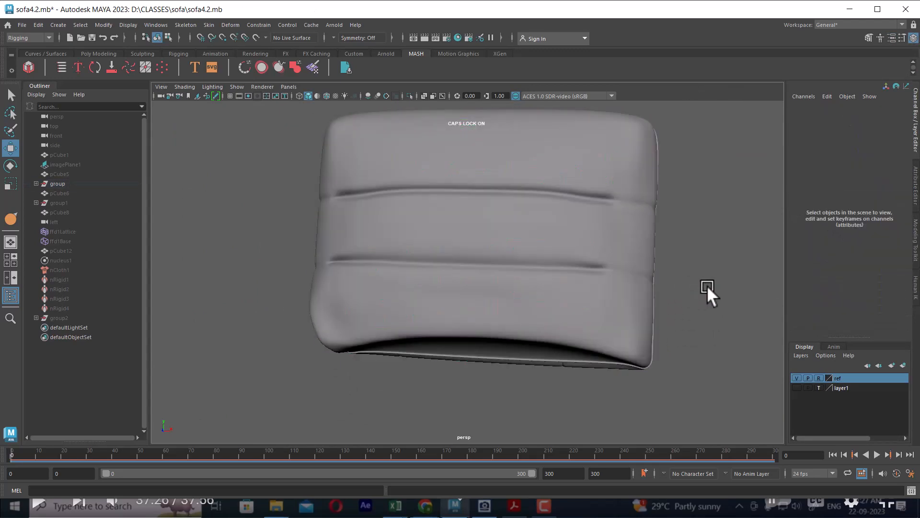
- Export the selected backrest to the Desktop as SOFA with the OBJexport file type
{"action": "left_click", "coordinate": [567, 239]}
{"action": "left_click", "coordinate": [22, 25]}
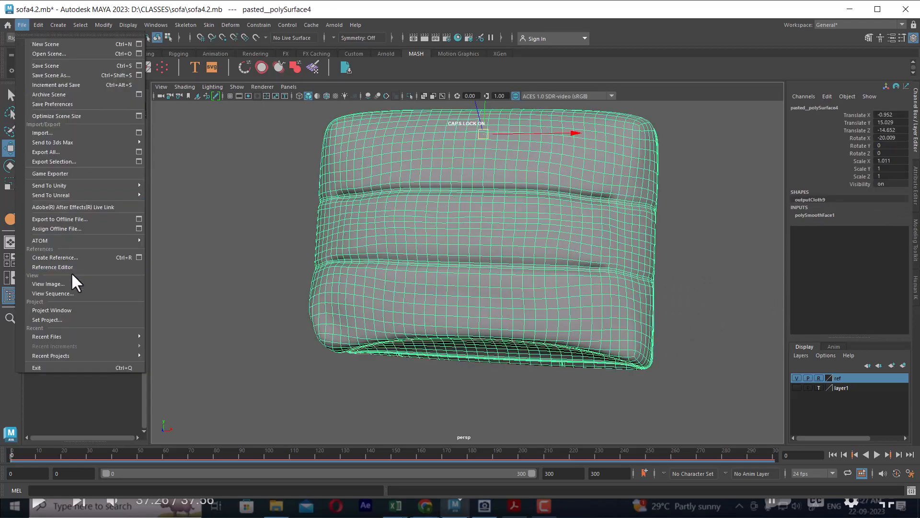
{"action": "left_click", "coordinate": [80, 161]}
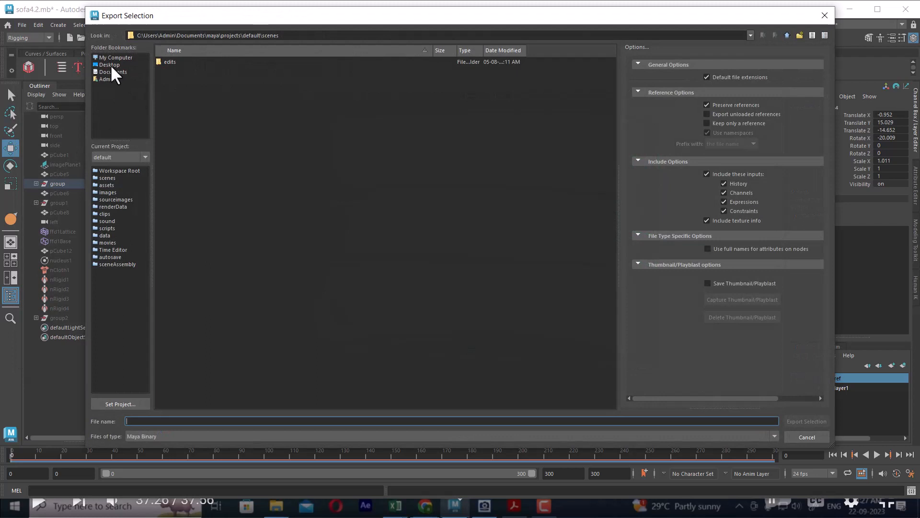
{"action": "left_click", "coordinate": [110, 65]}
{"action": "left_click", "coordinate": [171, 420]}
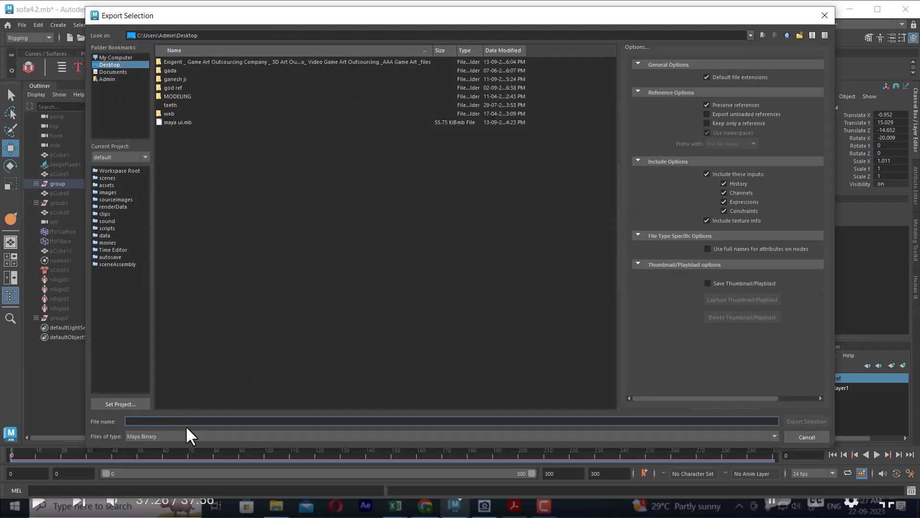
{"action": "type", "text": "SOFA"}
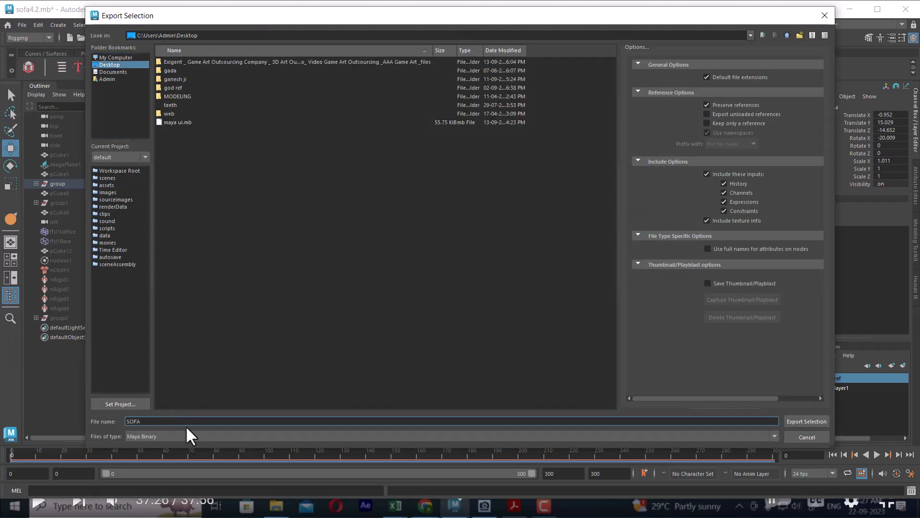
{"action": "left_click", "coordinate": [455, 436]}
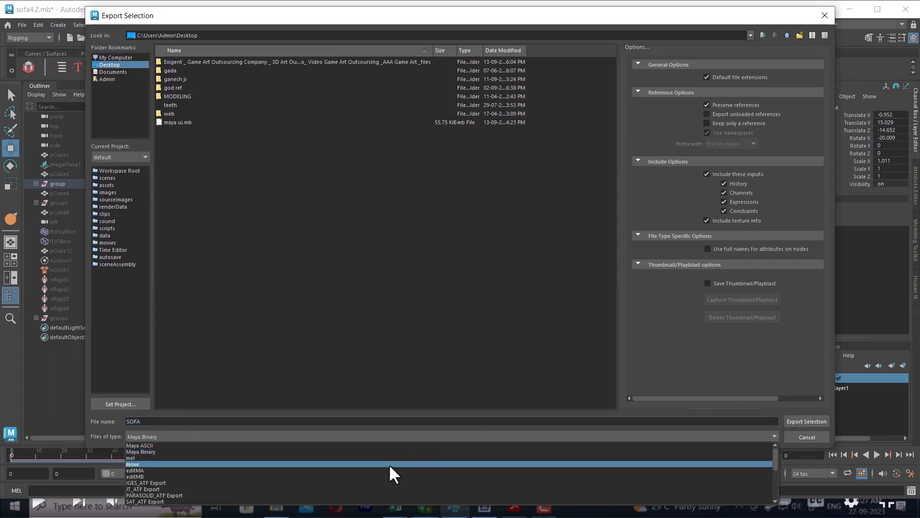
{"action": "scroll", "coordinate": [306, 480], "scroll_direction": "down", "scroll_amount": 3}
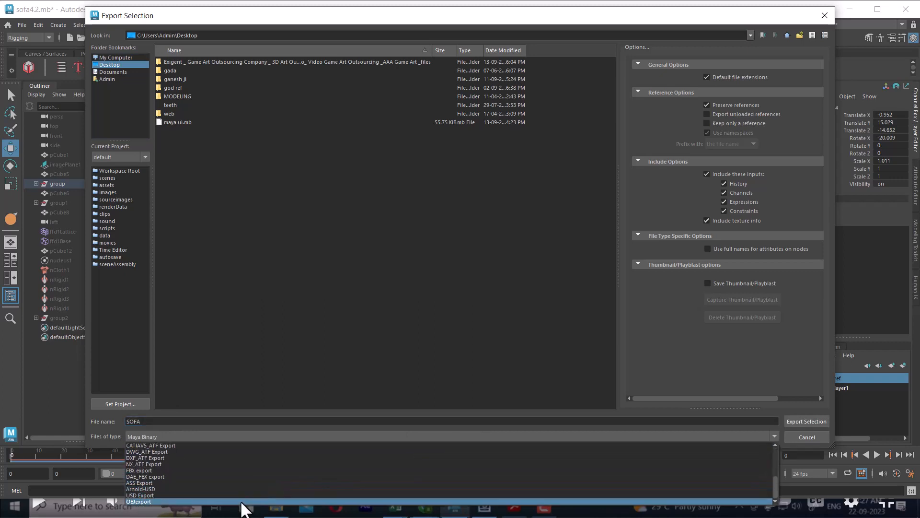
{"action": "left_click", "coordinate": [246, 501]}
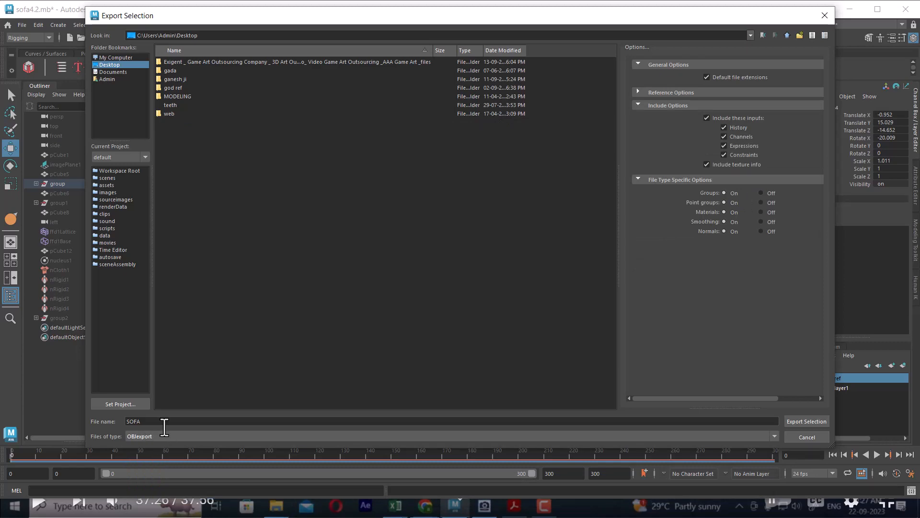
{"action": "left_click", "coordinate": [810, 421]}
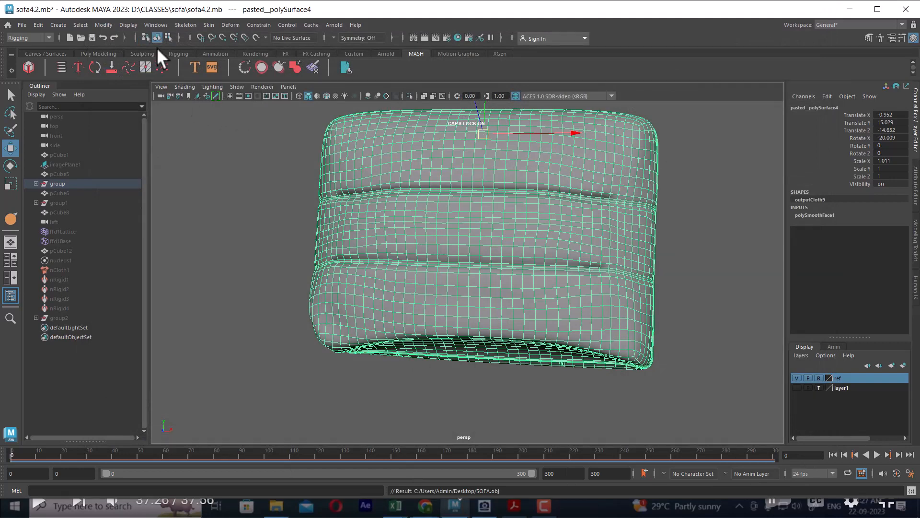
- Search the Plug-in Manager for OBJ to check whether the OBJ export plug-in is loaded, and close it
{"action": "left_click", "coordinate": [159, 25]}
{"action": "mouse_move", "coordinate": [242, 130]}
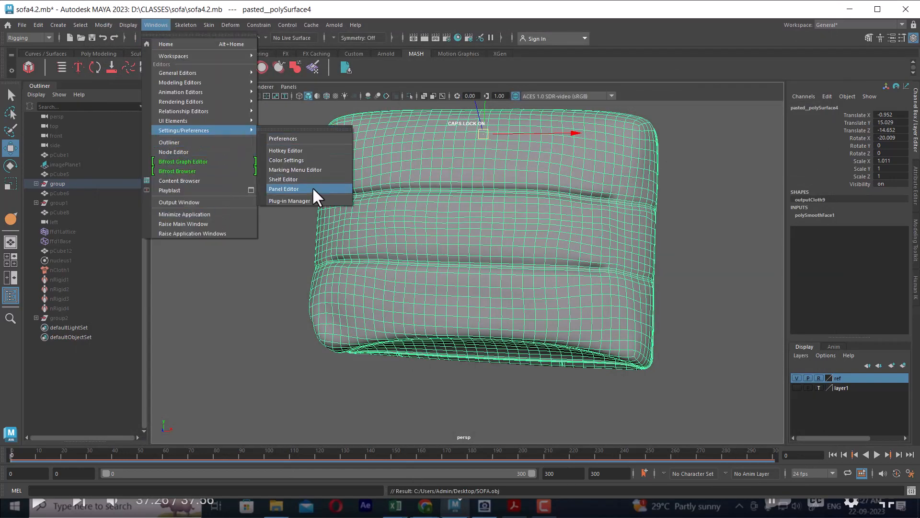
{"action": "left_click", "coordinate": [309, 201]}
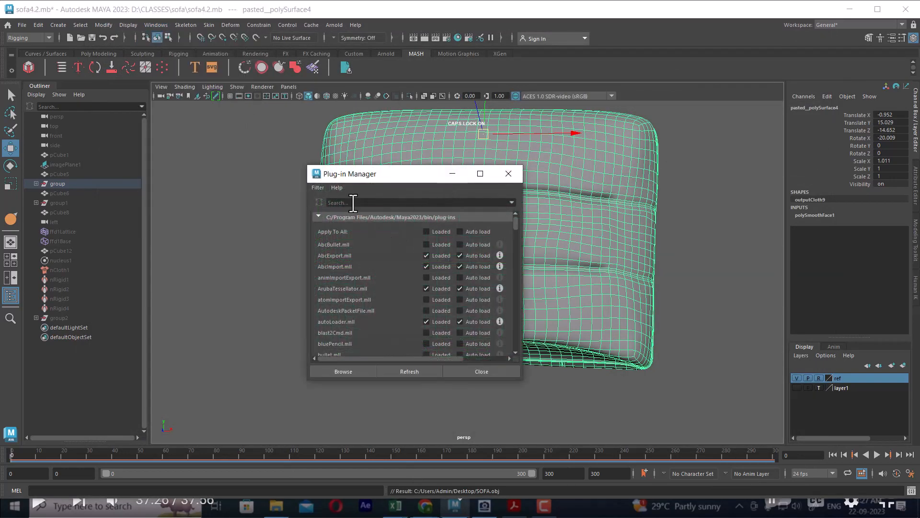
{"action": "left_click", "coordinate": [353, 202]}
{"action": "type", "text": "OB"}
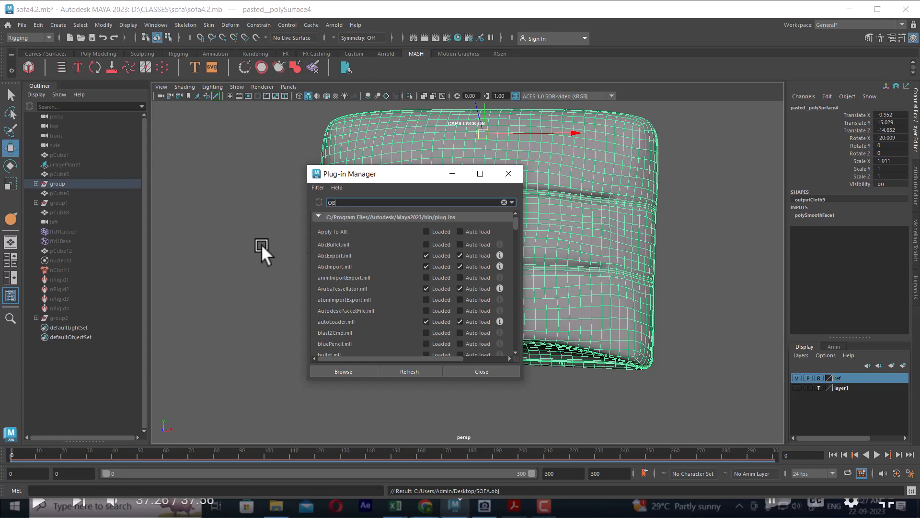
{"action": "type", "text": "J"}
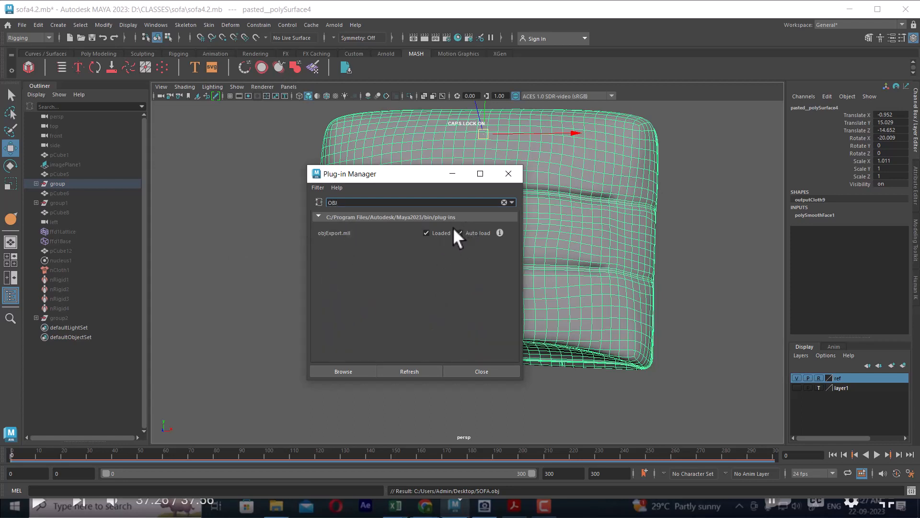
{"action": "left_click", "coordinate": [508, 174]}
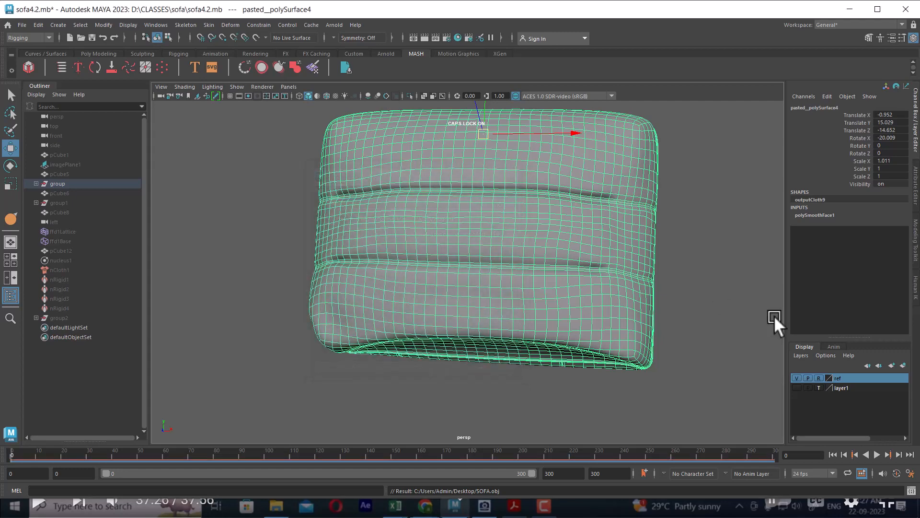
- Add the selected backrest to a new display layer and hide that layer
{"action": "left_click", "coordinate": [700, 346]}
{"action": "left_click", "coordinate": [618, 292]}
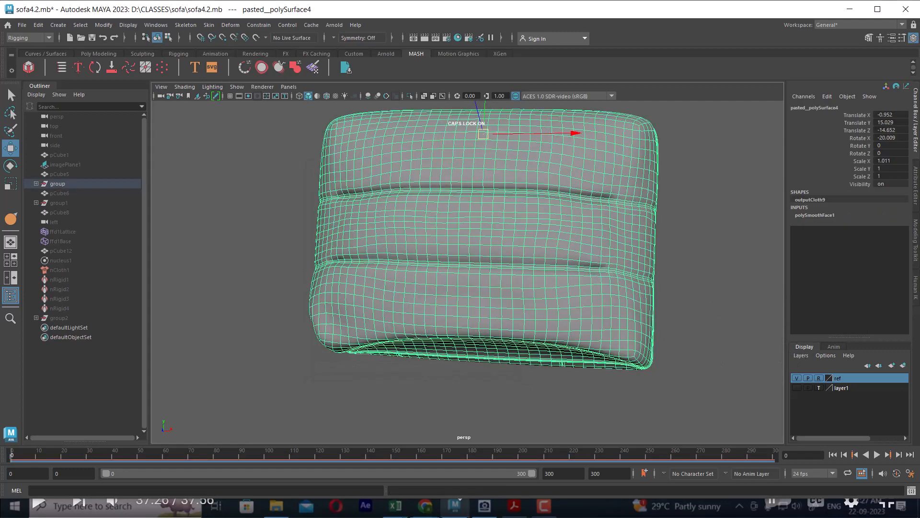
{"action": "left_click", "coordinate": [903, 365]}
{"action": "left_click", "coordinate": [797, 379]}
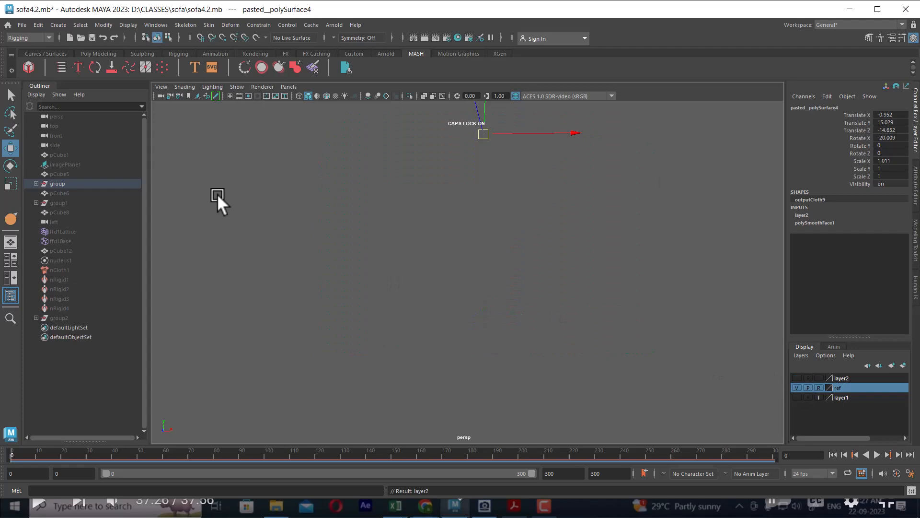
- Import SOFA.obj from the Desktop into the scene
{"action": "left_click", "coordinate": [22, 24]}
{"action": "left_click", "coordinate": [60, 132]}
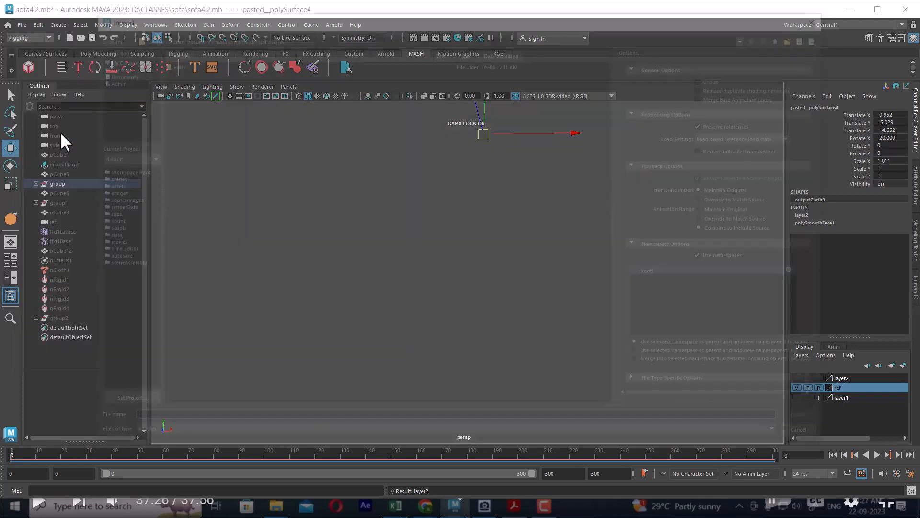
{"action": "left_click", "coordinate": [110, 65]}
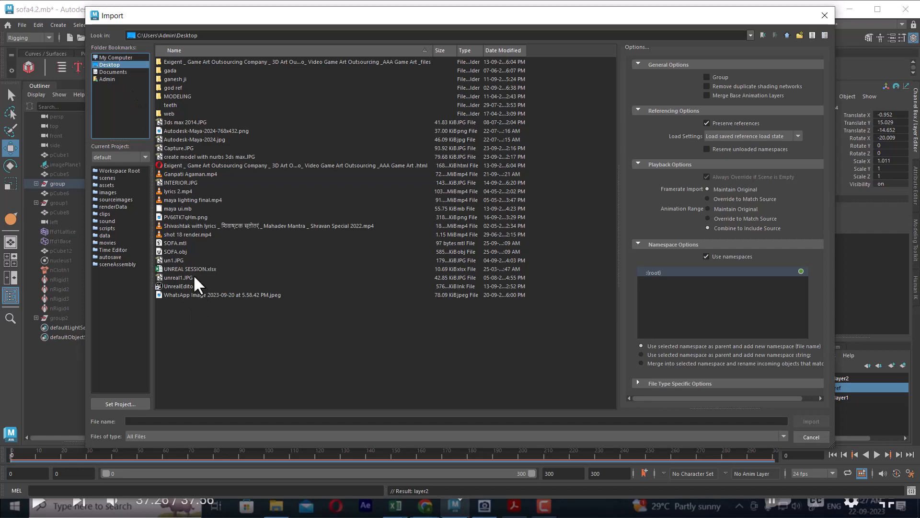
{"action": "double_click", "coordinate": [176, 251]}
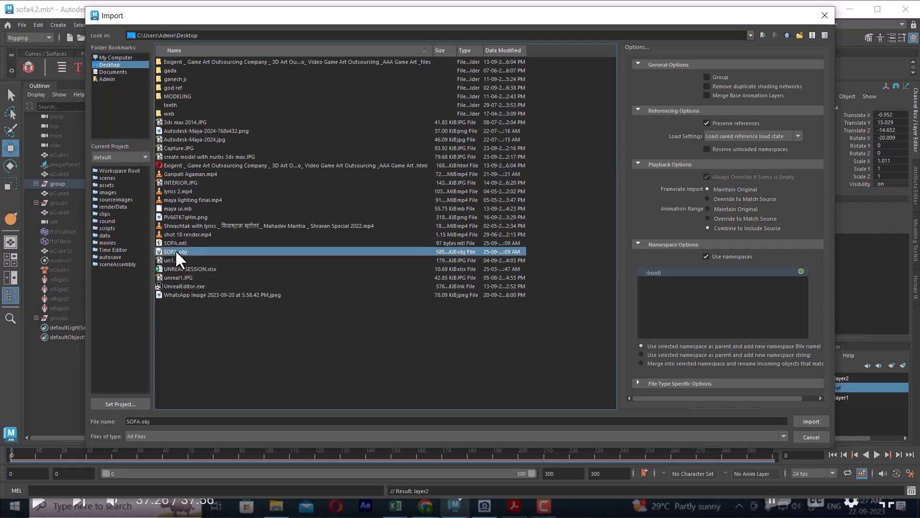
{"action": "left_click", "coordinate": [638, 265]}
{"action": "left_click_drag", "start_coordinate": [505, 305], "coordinate": [664, 287], "text": "alt"}
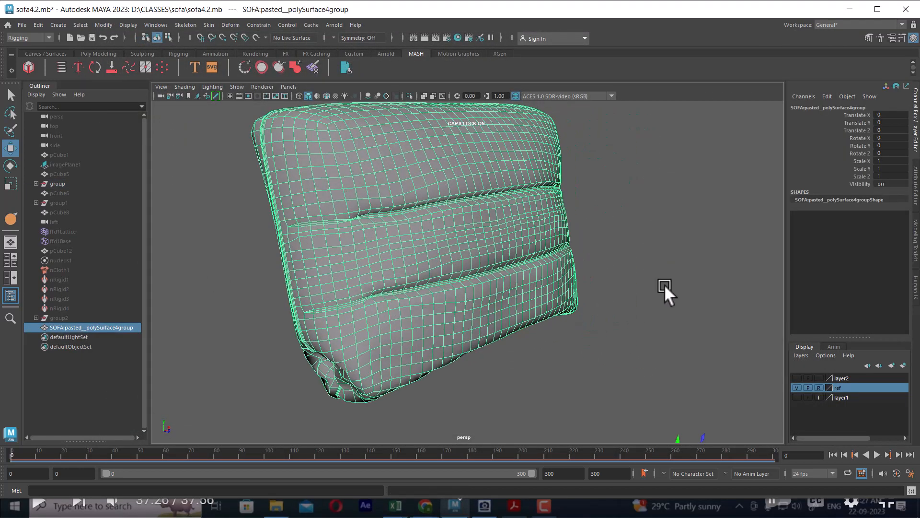
- Soften both ends of the imported backrest's two horizontal seams with a sculpting brush
{"action": "right_click_drag", "start_coordinate": [643, 226], "coordinate": [603, 209], "text": "shift"}
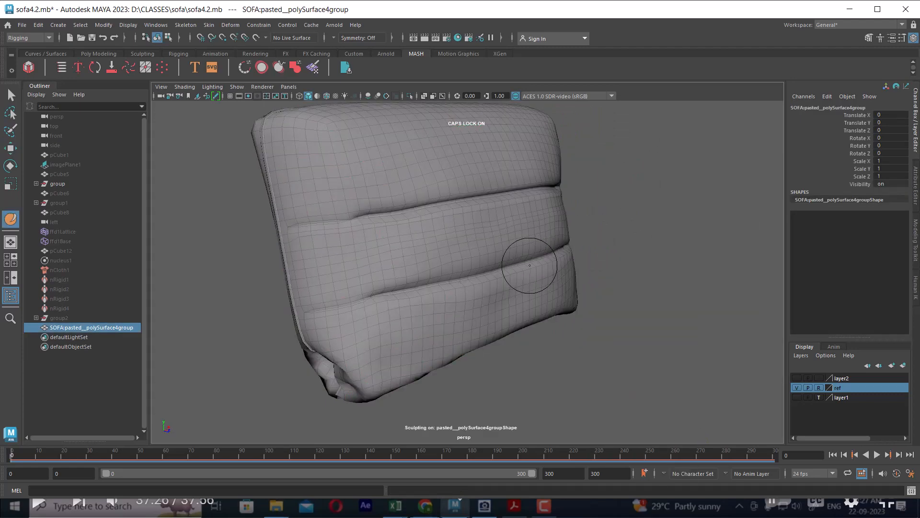
{"action": "left_click_drag", "start_coordinate": [569, 275], "coordinate": [511, 265], "text": "alt"}
{"action": "scroll", "coordinate": [515, 273], "scroll_direction": "up", "scroll_amount": 1}
{"action": "left_click_drag", "start_coordinate": [431, 289], "coordinate": [501, 314], "text": "alt"}
{"action": "scroll", "coordinate": [434, 295], "scroll_direction": "up", "scroll_amount": 2}
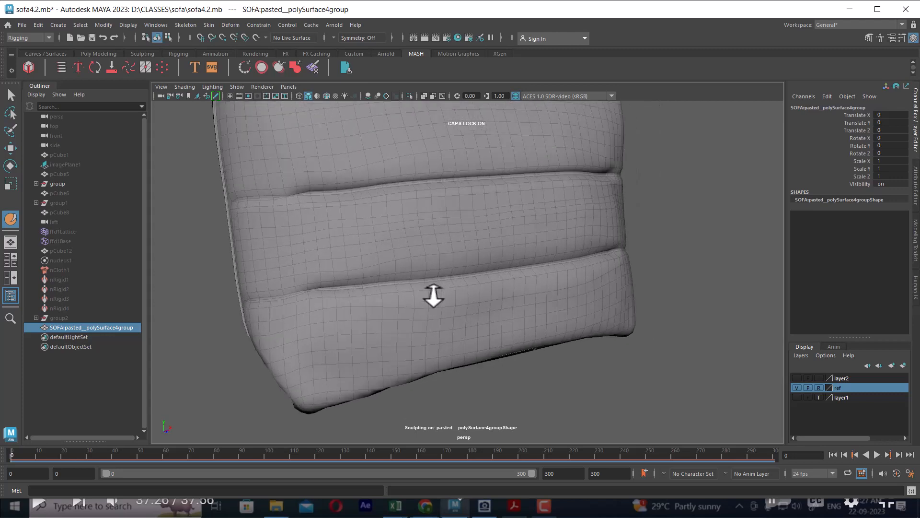
{"action": "right_click_drag", "start_coordinate": [722, 239], "coordinate": [692, 261], "text": "shift"}
{"action": "scroll", "coordinate": [402, 317], "scroll_direction": "up", "scroll_amount": 2}
{"action": "mouse_move", "coordinate": [299, 294]}
{"action": "left_mouse_down"}
{"action": "mouse_move", "coordinate": [353, 287]}
{"action": "mouse_move", "coordinate": [342, 282]}
{"action": "mouse_move", "coordinate": [311, 286]}
{"action": "mouse_move", "coordinate": [355, 295]}
{"action": "left_mouse_up"}
{"action": "mouse_move", "coordinate": [278, 154]}
{"action": "left_mouse_down"}
{"action": "mouse_move", "coordinate": [289, 167]}
{"action": "mouse_move", "coordinate": [326, 167]}
{"action": "left_mouse_up"}
{"action": "left_click_drag", "start_coordinate": [417, 191], "coordinate": [335, 185], "text": "alt"}
{"action": "middle_click_drag", "start_coordinate": [596, 191], "coordinate": [553, 209], "text": "alt"}
{"action": "mouse_move", "coordinate": [587, 207]}
{"action": "left_mouse_down"}
{"action": "mouse_move", "coordinate": [534, 196]}
{"action": "mouse_move", "coordinate": [560, 192]}
{"action": "left_mouse_up"}
{"action": "left_click_drag", "start_coordinate": [605, 293], "coordinate": [525, 294]}
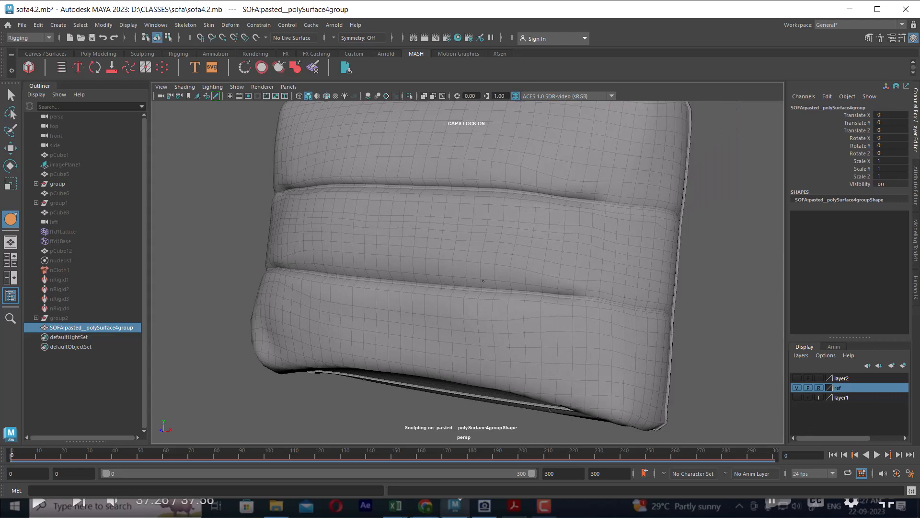
- Brush along the lengths of the upper and lower horizontal seams to even out the grooves
{"action": "left_click_drag", "start_coordinate": [465, 277], "coordinate": [466, 278]}
{"action": "left_click_drag", "start_coordinate": [495, 285], "coordinate": [538, 288], "text": "alt"}
{"action": "left_click_drag", "start_coordinate": [256, 286], "coordinate": [369, 296]}
{"action": "left_click_drag", "start_coordinate": [589, 194], "coordinate": [336, 194]}
{"action": "mouse_move", "coordinate": [277, 195]}
{"action": "left_mouse_down"}
{"action": "mouse_move", "coordinate": [347, 191]}
{"action": "mouse_move", "coordinate": [335, 186]}
{"action": "left_mouse_up"}
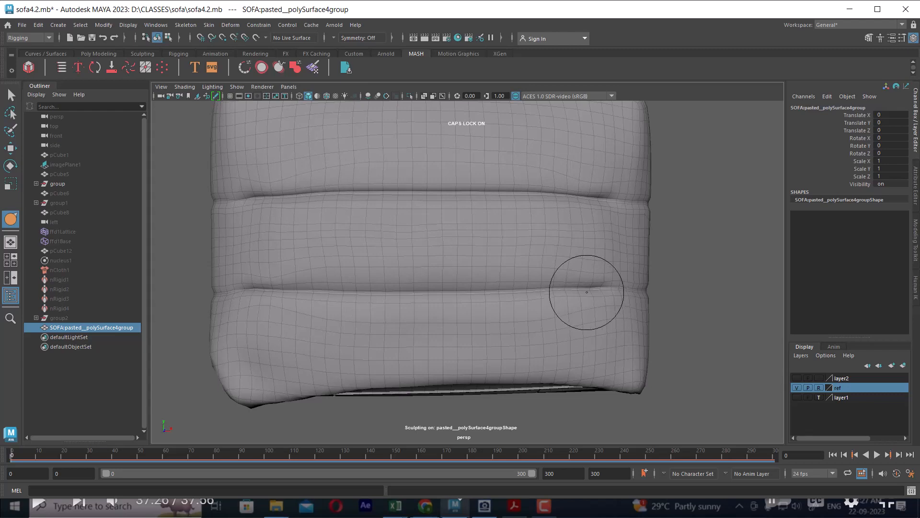
{"action": "left_click_drag", "start_coordinate": [585, 291], "coordinate": [480, 293]}
- Examine the sculpted seams and side edges of the backrest from several angles
{"action": "mouse_move", "coordinate": [538, 270]}
{"action": "left_mouse_down", "text": "alt"}
{"action": "mouse_move", "coordinate": [598, 263]}
{"action": "mouse_move", "coordinate": [509, 281]}
{"action": "mouse_move", "coordinate": [484, 250]}
{"action": "left_mouse_up", "text": "alt"}
{"action": "left_click_drag", "start_coordinate": [516, 299], "coordinate": [529, 286], "text": "alt"}
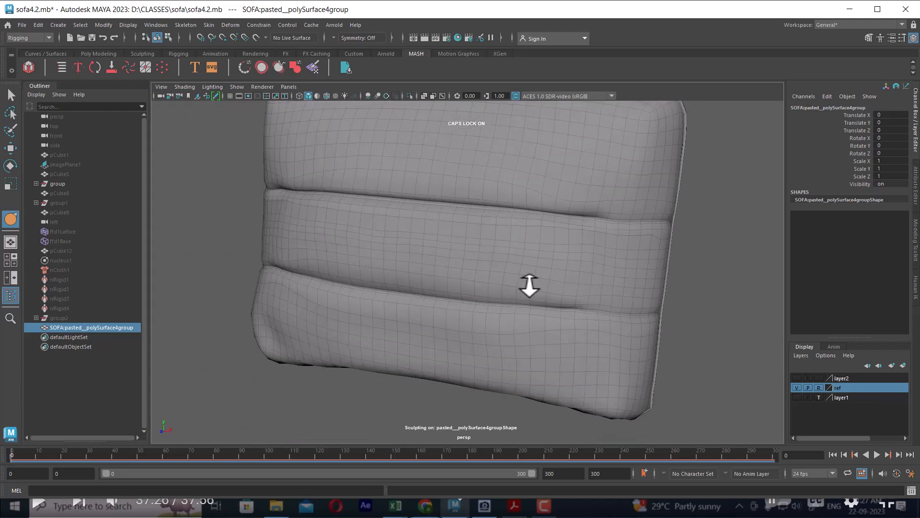
{"action": "right_click_drag", "start_coordinate": [528, 286], "coordinate": [592, 287], "text": "alt"}
{"action": "left_click_drag", "start_coordinate": [592, 287], "coordinate": [566, 278], "text": "alt"}
{"action": "right_click_drag", "start_coordinate": [566, 278], "coordinate": [613, 296], "text": "alt"}
{"action": "mouse_move", "coordinate": [612, 296]}
{"action": "left_mouse_down", "text": "alt"}
{"action": "mouse_move", "coordinate": [612, 283]}
{"action": "mouse_move", "coordinate": [631, 304]}
{"action": "left_mouse_up", "text": "alt"}
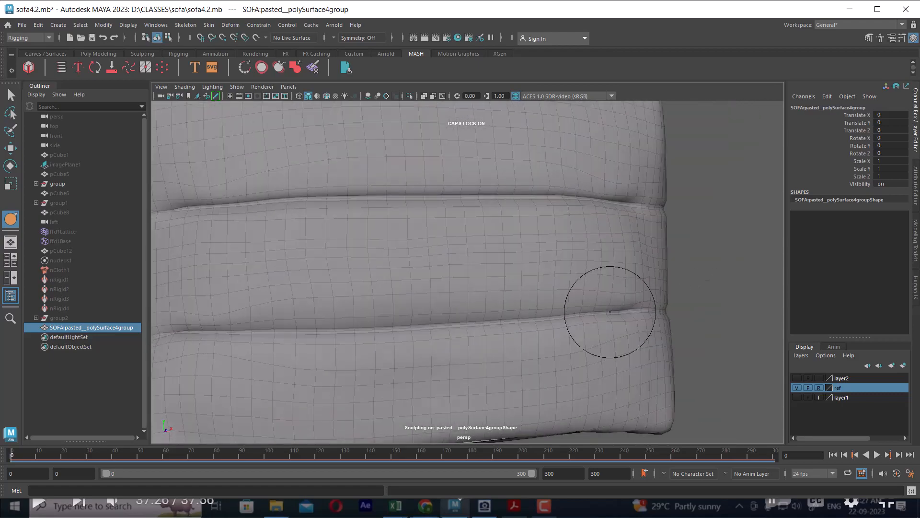
{"action": "right_click_drag", "start_coordinate": [610, 316], "coordinate": [499, 259], "text": "alt"}
{"action": "mouse_move", "coordinate": [312, 239]}
{"action": "left_mouse_down"}
{"action": "mouse_move", "coordinate": [361, 238]}
{"action": "mouse_move", "coordinate": [331, 254]}
{"action": "left_mouse_up"}
{"action": "right_click_drag", "start_coordinate": [331, 254], "coordinate": [417, 267], "text": "alt"}
{"action": "mouse_move", "coordinate": [417, 267]}
{"action": "left_mouse_down", "text": "alt"}
{"action": "mouse_move", "coordinate": [528, 271]}
{"action": "mouse_move", "coordinate": [550, 356]}
{"action": "left_mouse_up", "text": "alt"}
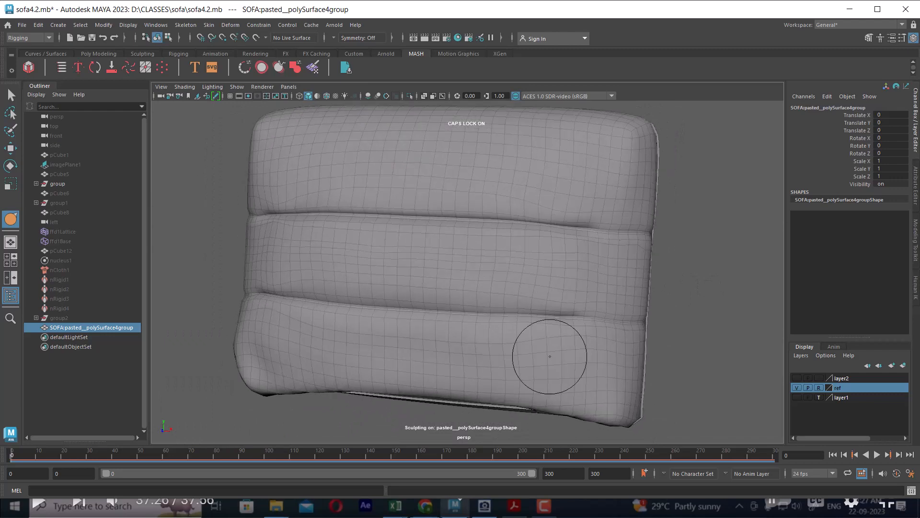
- Switch to the sofa reference photo in ACDSee Quick View and zoom in on its backrest creases, keeping the model in view
{"action": "key", "text": "alt+Tab"}
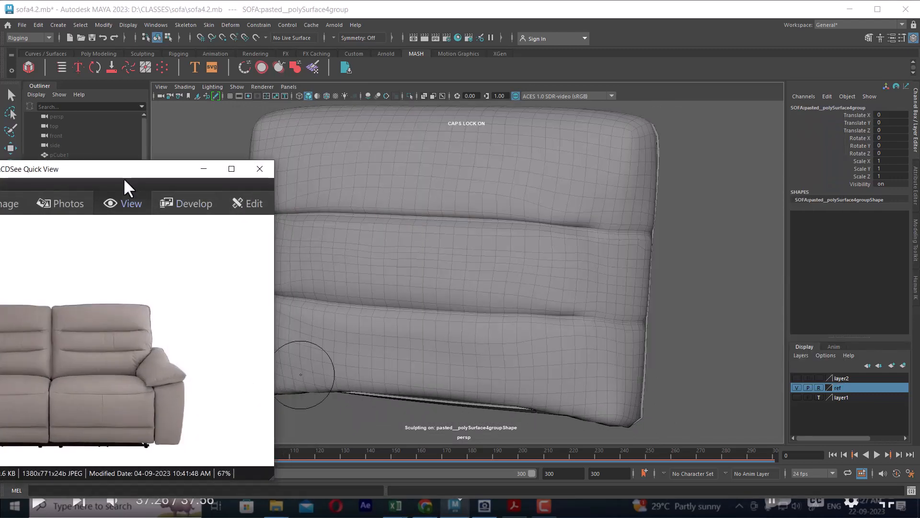
{"action": "left_click_drag", "start_coordinate": [122, 178], "coordinate": [716, 128]}
{"action": "scroll", "coordinate": [649, 284], "scroll_direction": "up", "scroll_amount": 2}
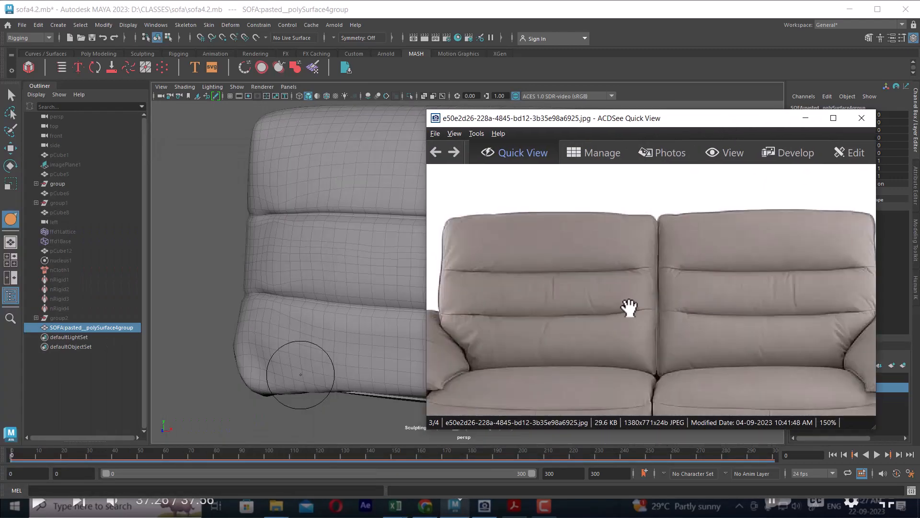
{"action": "scroll", "coordinate": [627, 308], "scroll_direction": "up", "scroll_amount": 1}
{"action": "left_click_drag", "start_coordinate": [602, 305], "coordinate": [721, 293]}
{"action": "left_click_drag", "start_coordinate": [728, 122], "coordinate": [634, 333]}
- Leave sculpting and apply Smooth to the whole backrest mesh
{"action": "mouse_move", "coordinate": [580, 201]}
{"action": "right_mouse_down", "text": "alt"}
{"action": "mouse_move", "coordinate": [553, 185]}
{"action": "mouse_move", "coordinate": [564, 229]}
{"action": "right_mouse_up", "text": "alt"}
{"action": "key", "text": "w"}
{"action": "left_click_drag", "start_coordinate": [636, 240], "coordinate": [653, 235], "text": "alt"}
{"action": "left_click", "coordinate": [647, 234]}
{"action": "left_click", "coordinate": [590, 233]}
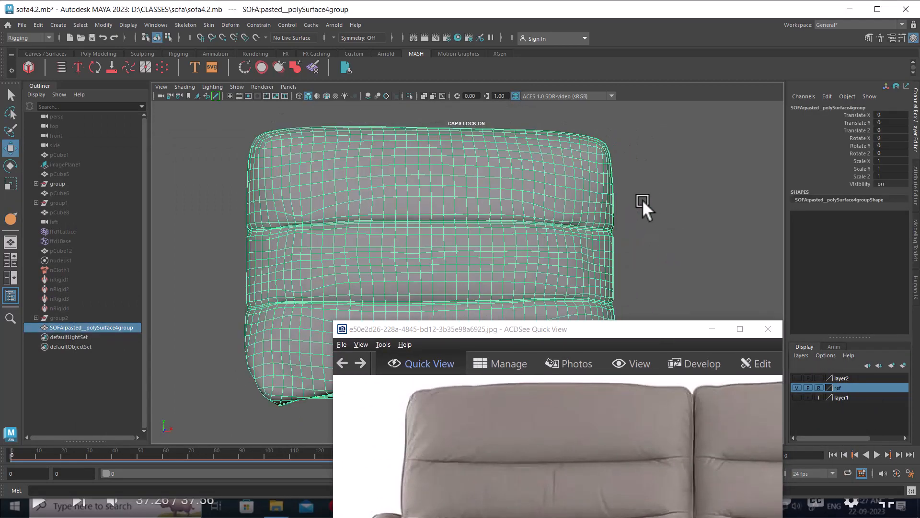
{"action": "right_click_drag", "start_coordinate": [669, 171], "coordinate": [655, 224], "text": "shift"}
- Place the reference photo beside the backrest, and deselect the mesh to compare its smoothed surface with the photo
{"action": "left_click_drag", "start_coordinate": [562, 335], "coordinate": [764, 125]}
{"action": "scroll", "coordinate": [376, 277], "scroll_direction": "up", "scroll_amount": 3}
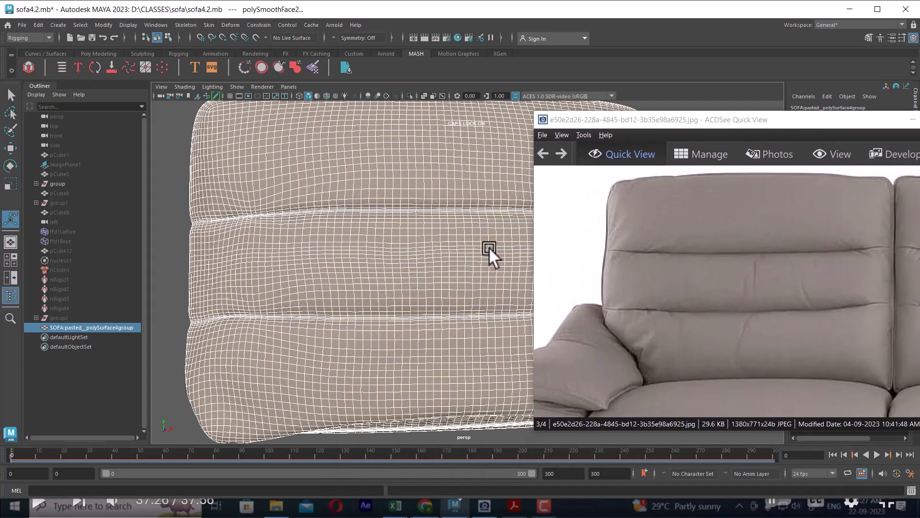
{"action": "left_click_drag", "start_coordinate": [642, 133], "coordinate": [768, 109]}
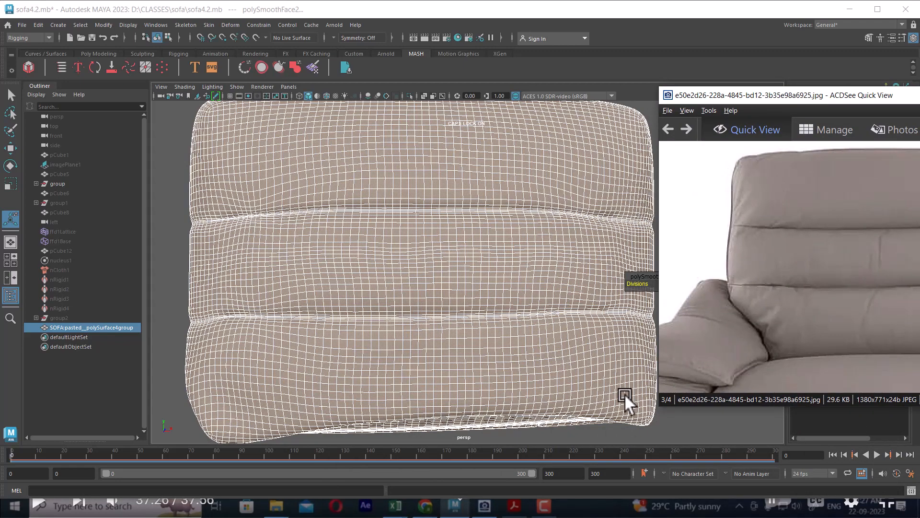
{"action": "left_click", "coordinate": [687, 427]}
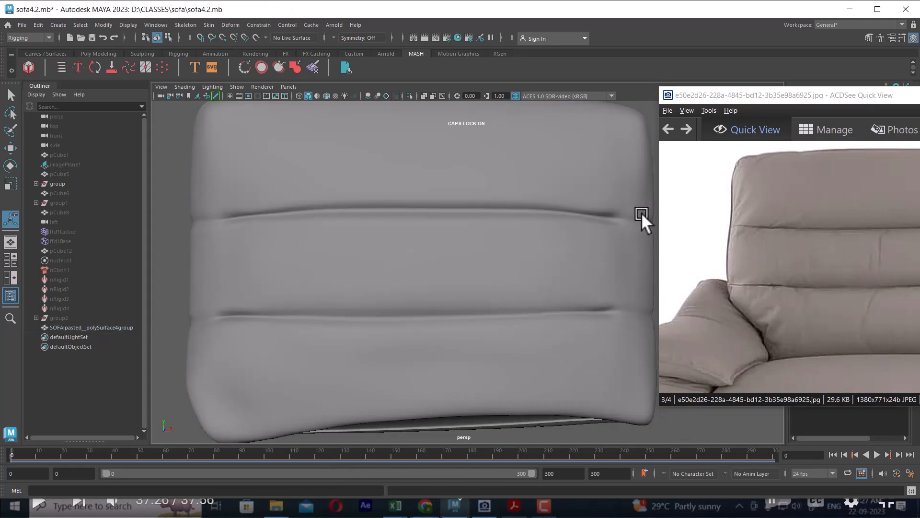
{"action": "left_click_drag", "start_coordinate": [767, 110], "coordinate": [773, 149]}
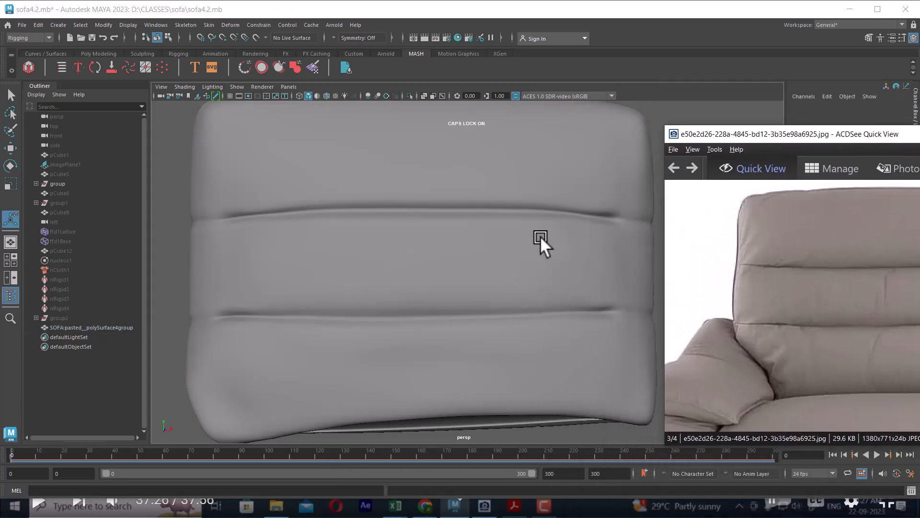
- Try sculpting a vertical crease into the backrest's middle section with the Sculpt tool, and undo the stroke
{"action": "left_click", "coordinate": [539, 257]}
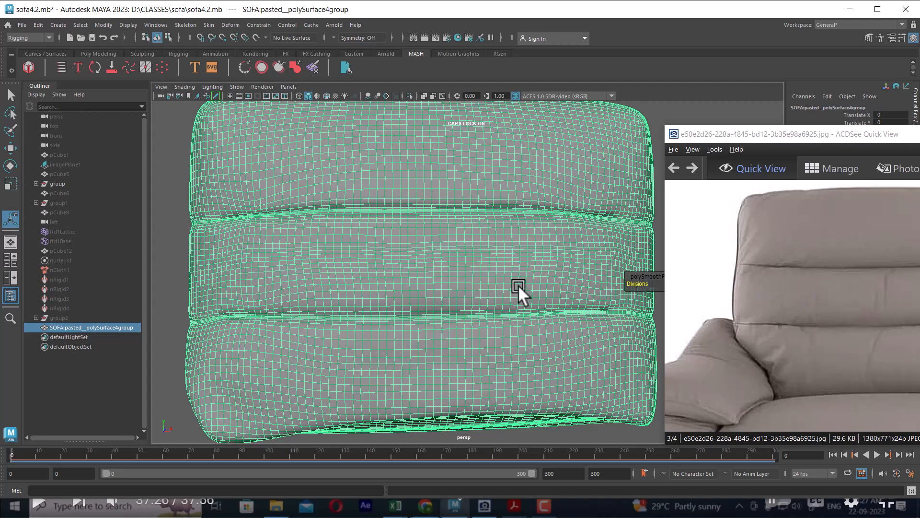
{"action": "right_click_drag", "start_coordinate": [698, 107], "coordinate": [654, 89]}
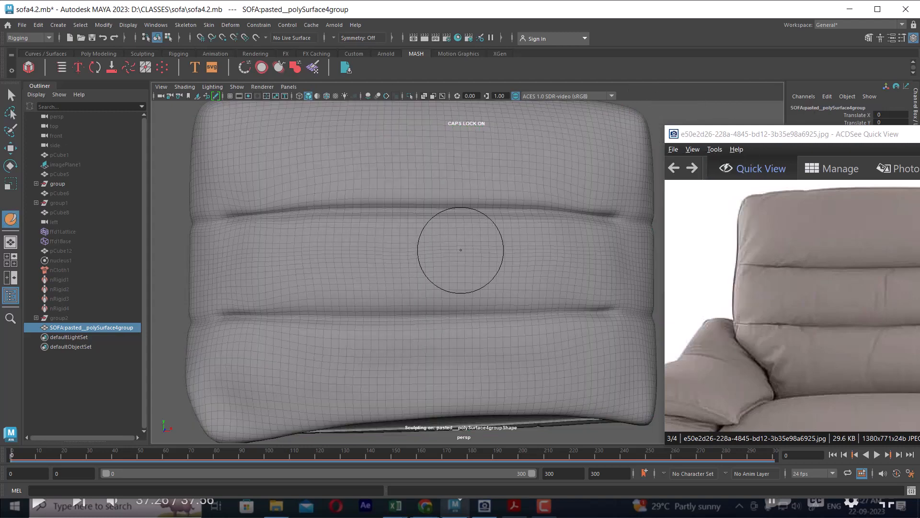
{"action": "right_click_drag", "start_coordinate": [467, 249], "coordinate": [470, 275], "text": "ctrl"}
{"action": "mouse_move", "coordinate": [480, 259]}
{"action": "left_mouse_down"}
{"action": "mouse_move", "coordinate": [452, 259]}
{"action": "mouse_move", "coordinate": [448, 268]}
{"action": "left_mouse_up"}
{"action": "key", "text": "m"}
{"action": "left_click_drag", "start_coordinate": [464, 236], "coordinate": [464, 269]}
{"action": "right_click_drag", "start_coordinate": [456, 257], "coordinate": [423, 255], "text": "alt"}
{"action": "key", "text": "ctrl+z"}
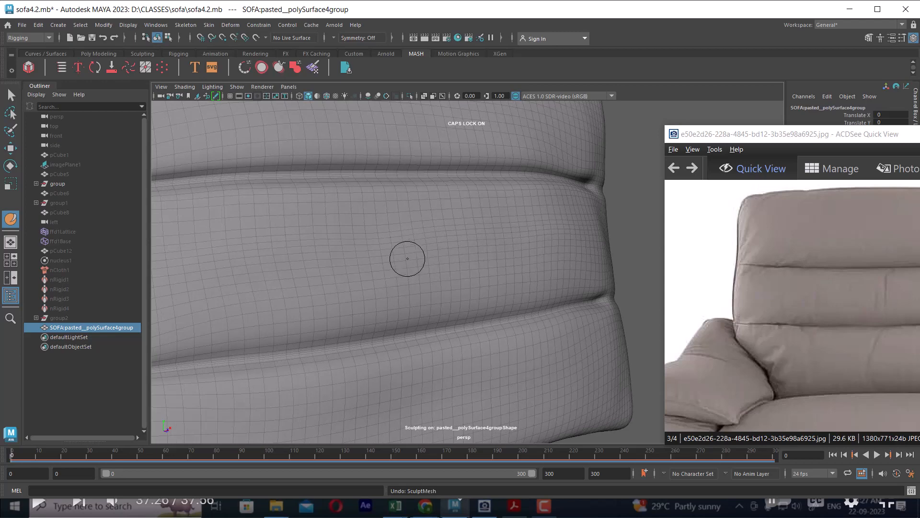
- Reduce the Sculpt brush size and undo the remaining trial crease on the backrest's middle section
{"action": "key", "text": "b"}
{"action": "left_click_drag", "start_coordinate": [407, 259], "coordinate": [394, 259]}
{"action": "key", "text": "b"}
{"action": "key", "text": "ctrl+z"}
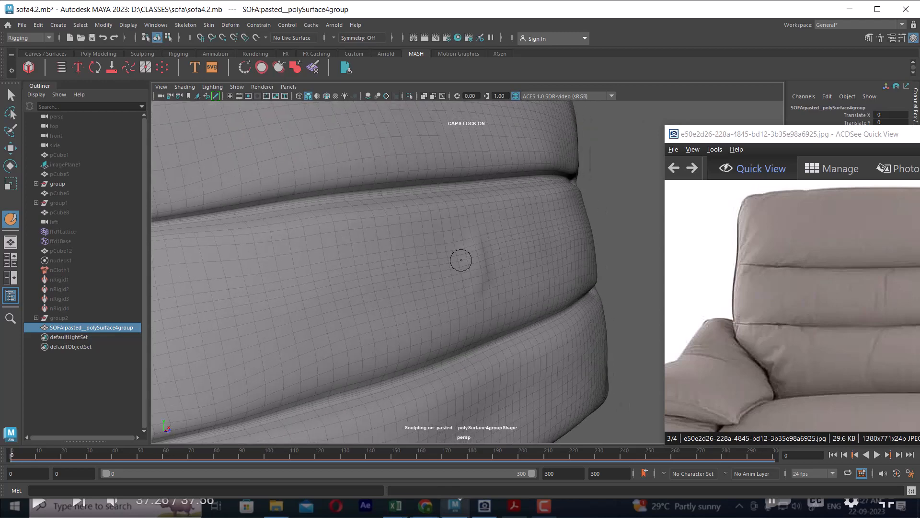
{"action": "key", "text": "b"}
{"action": "left_click_drag", "start_coordinate": [471, 250], "coordinate": [460, 250]}
{"action": "key", "text": "ctrl+z"}
- Put the reference photo away and set the backrest's polySmoothFace2 divisions to 2
{"action": "left_click_drag", "start_coordinate": [809, 140], "coordinate": [541, 196]}
{"action": "left_click", "coordinate": [774, 191]}
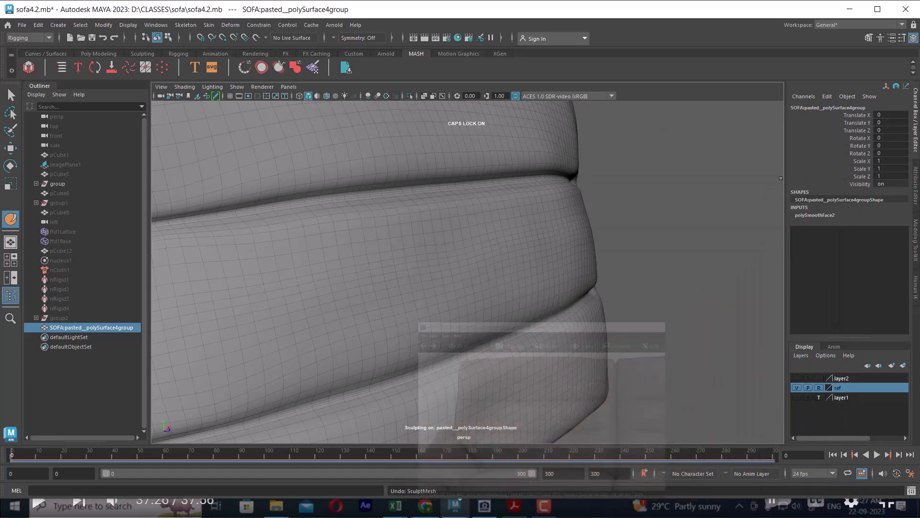
{"action": "left_click_drag", "start_coordinate": [694, 209], "coordinate": [621, 240], "text": "alt"}
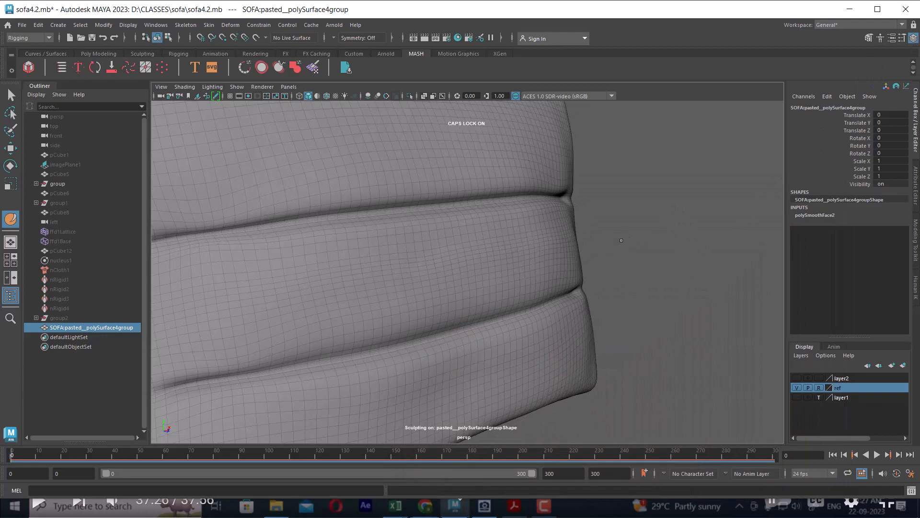
{"action": "key", "text": "w"}
{"action": "left_click", "coordinate": [829, 214]}
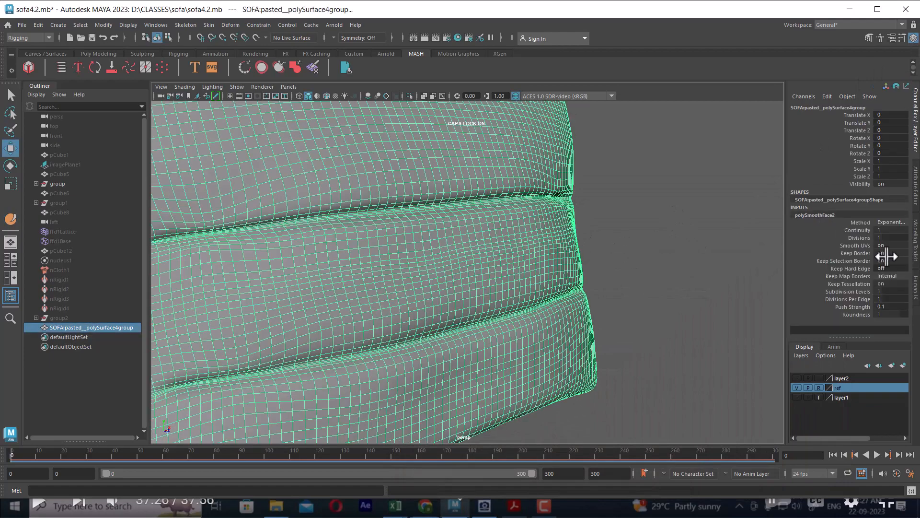
{"action": "left_click", "coordinate": [891, 237]}
{"action": "type", "text": "2"}
{"action": "key", "text": "Return"}
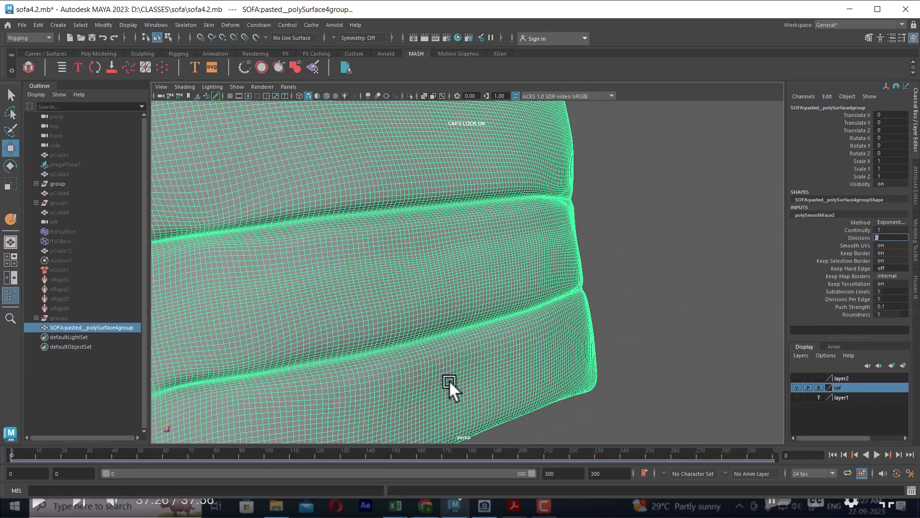
{"action": "left_click", "coordinate": [570, 274]}
{"action": "left_click", "coordinate": [525, 295]}
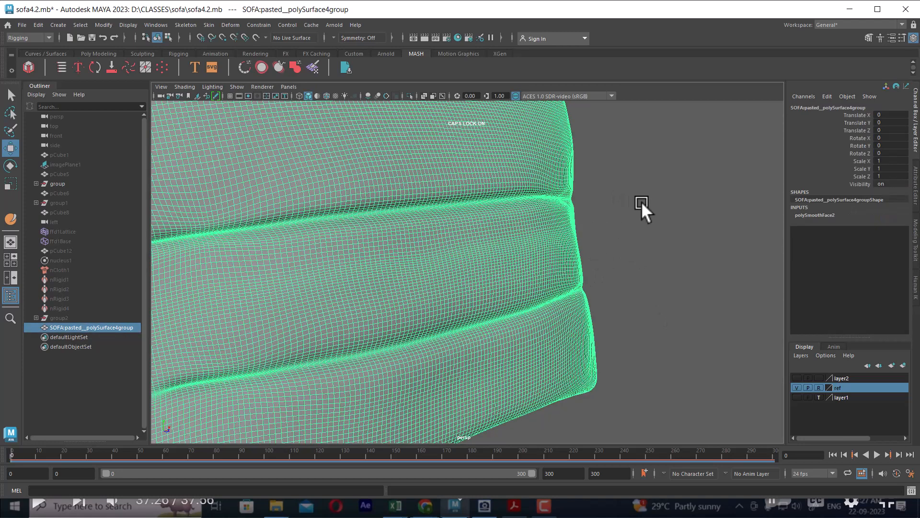
- Activate the Sculpt tool on the backrest and open its Tool Settings beside the seams
{"action": "right_click_drag", "start_coordinate": [642, 201], "coordinate": [596, 188]}
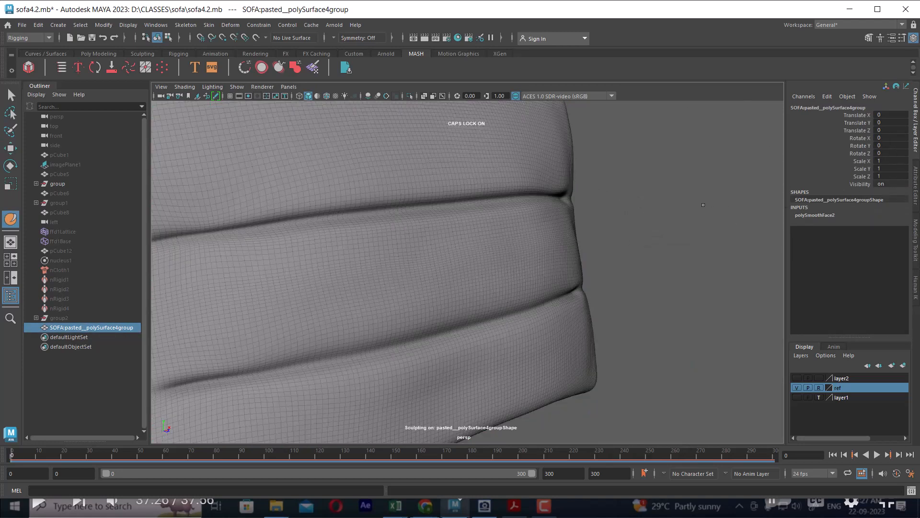
{"action": "left_click", "coordinate": [902, 37]}
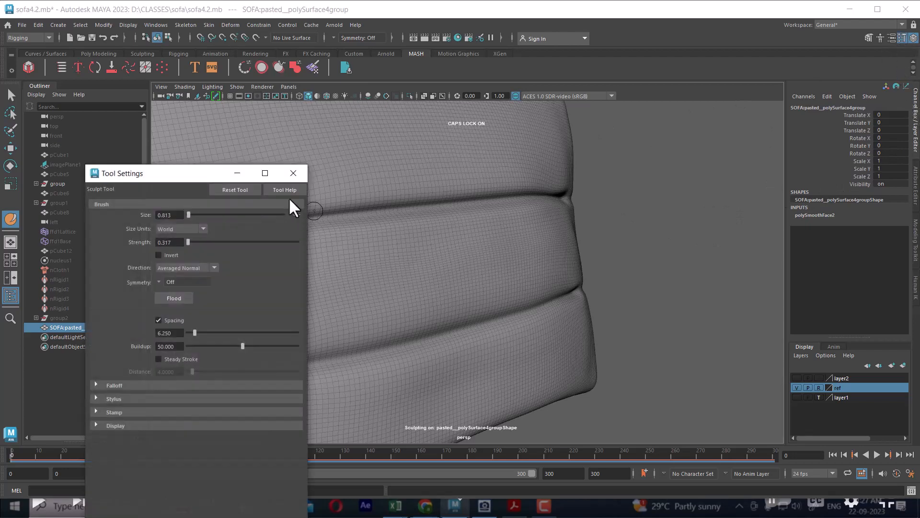
{"action": "left_click_drag", "start_coordinate": [170, 177], "coordinate": [639, 165]}
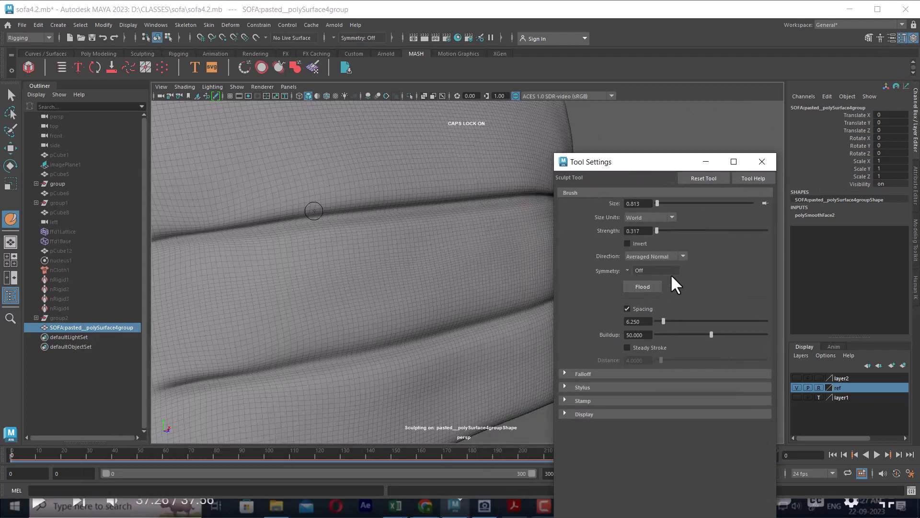
- Sculpt short vertical creases into the backrest's upper, middle and lower sections with an inverted brush of size 0.417 and strength 0.317
{"action": "left_click_drag", "start_coordinate": [418, 238], "coordinate": [424, 281]}
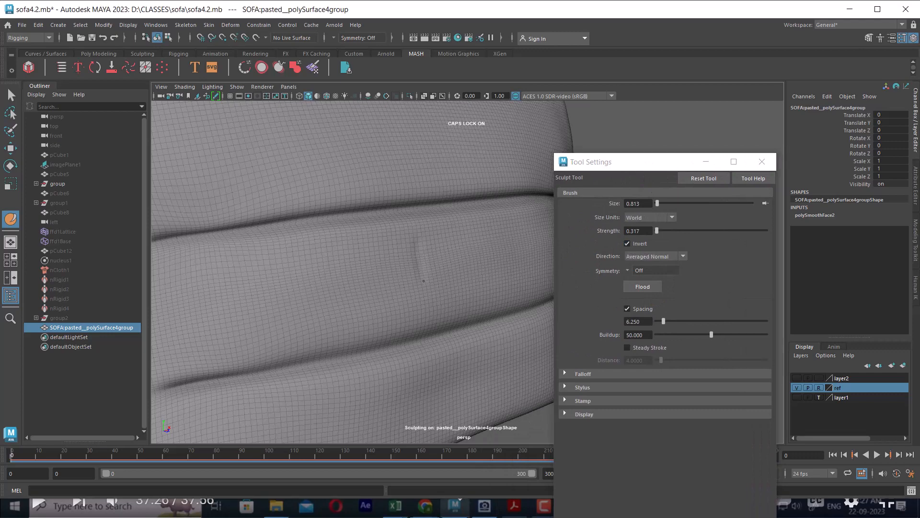
{"action": "key", "text": "ctrl+z"}
{"action": "left_click_drag", "start_coordinate": [429, 245], "coordinate": [427, 219]}
{"action": "left_click_drag", "start_coordinate": [441, 259], "coordinate": [427, 288], "text": "alt"}
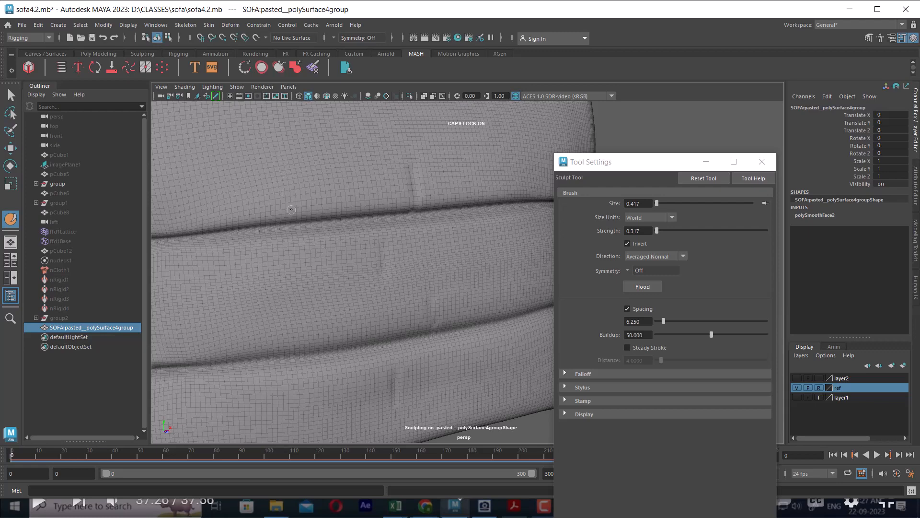
- Bring back the reference photo and sculpt matching small wrinkles at both seams and on the lower section
{"action": "key", "text": "alt+Tab"}
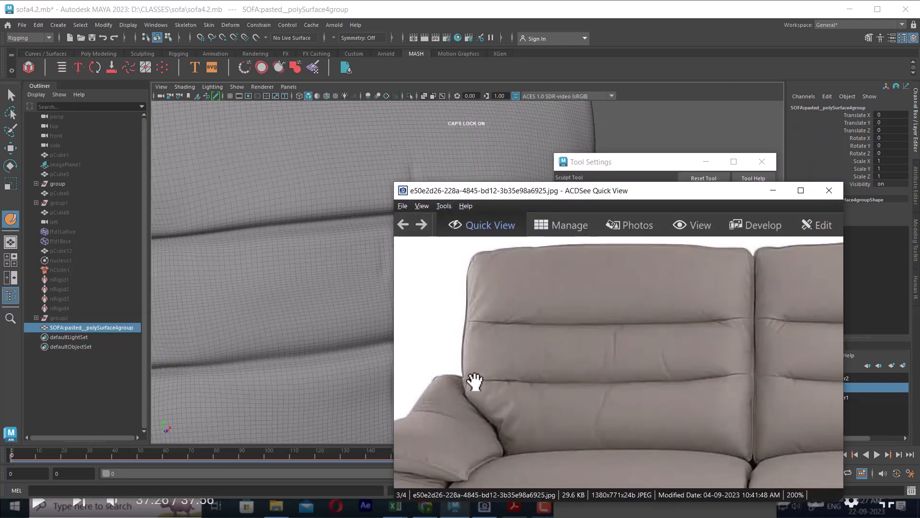
{"action": "left_click", "coordinate": [294, 335]}
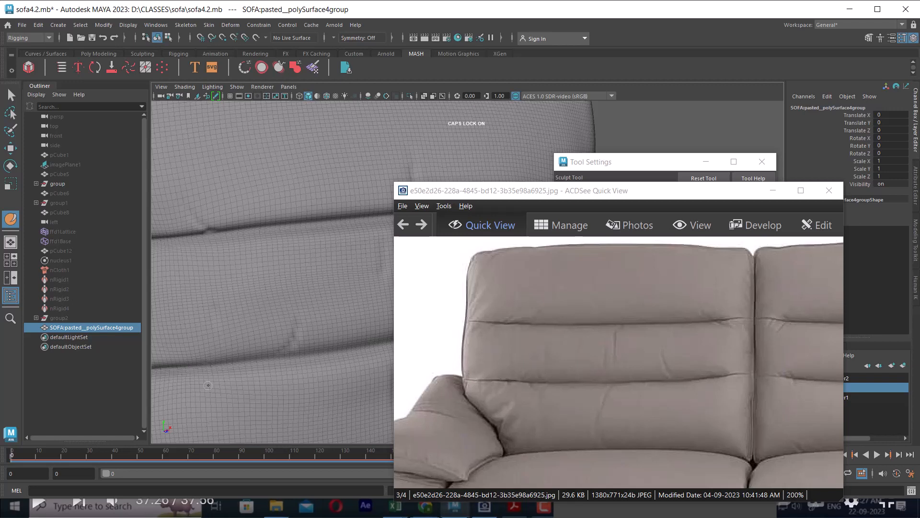
{"action": "mouse_move", "coordinate": [242, 353]}
{"action": "left_mouse_down", "text": "alt"}
{"action": "mouse_move", "coordinate": [243, 341]}
{"action": "mouse_move", "coordinate": [245, 349]}
{"action": "left_mouse_up", "text": "alt"}
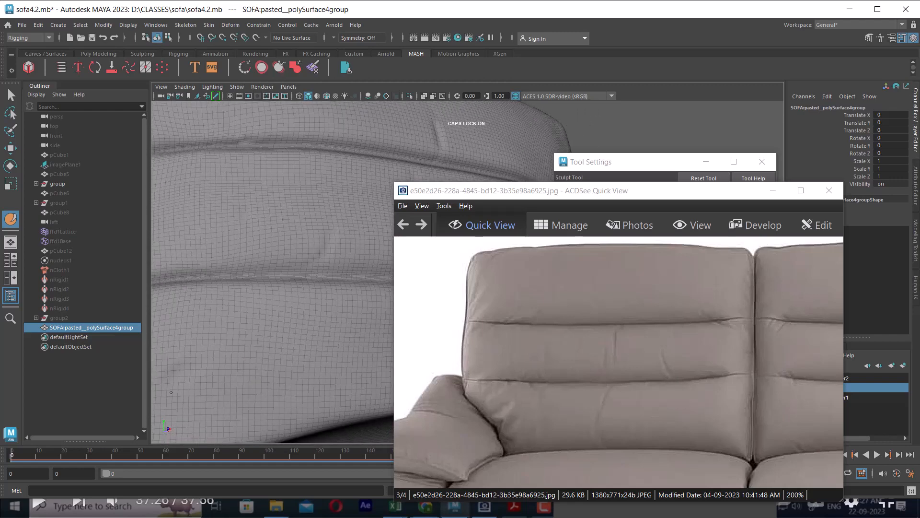
- Sculpt small wrinkles into the lower section's side corner and a diagonal crease at the nearby end of the lower seam
{"action": "left_click_drag", "start_coordinate": [286, 392], "coordinate": [246, 403], "text": "alt"}
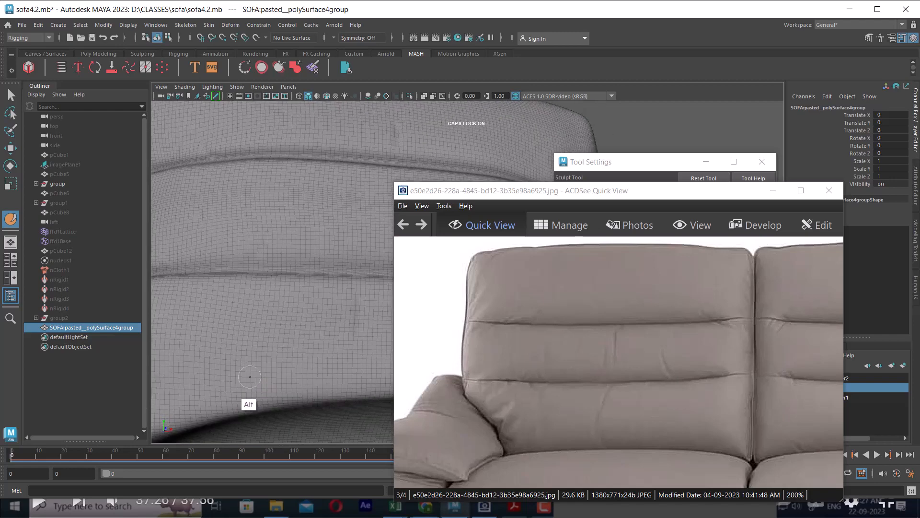
{"action": "scroll", "coordinate": [248, 377], "scroll_direction": "up", "scroll_amount": 5}
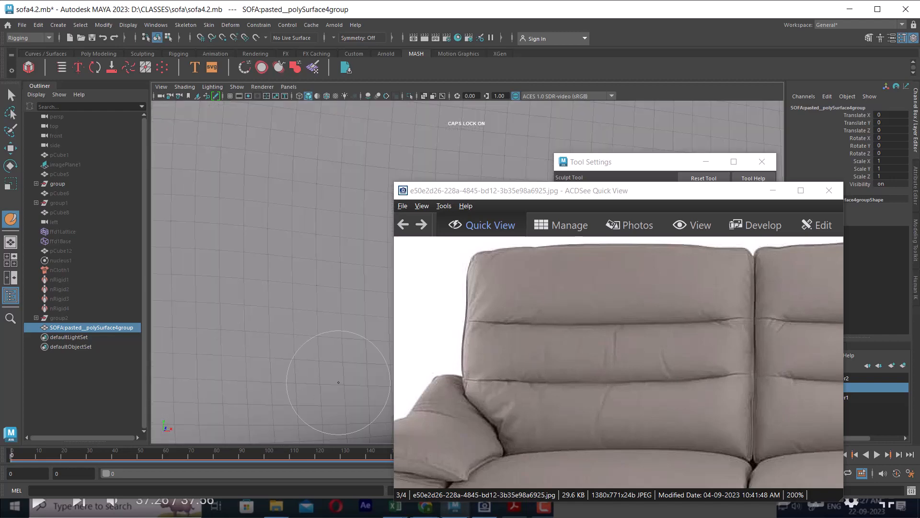
{"action": "scroll", "coordinate": [310, 419], "scroll_direction": "down", "scroll_amount": 2}
{"action": "scroll", "coordinate": [275, 304], "scroll_direction": "down", "scroll_amount": 4}
{"action": "left_click_drag", "start_coordinate": [276, 302], "coordinate": [264, 283], "text": "alt"}
{"action": "mouse_move", "coordinate": [263, 282]}
{"action": "middle_mouse_down", "text": "alt"}
{"action": "mouse_move", "coordinate": [241, 317]}
{"action": "mouse_move", "coordinate": [228, 318]}
{"action": "middle_mouse_up", "text": "alt"}
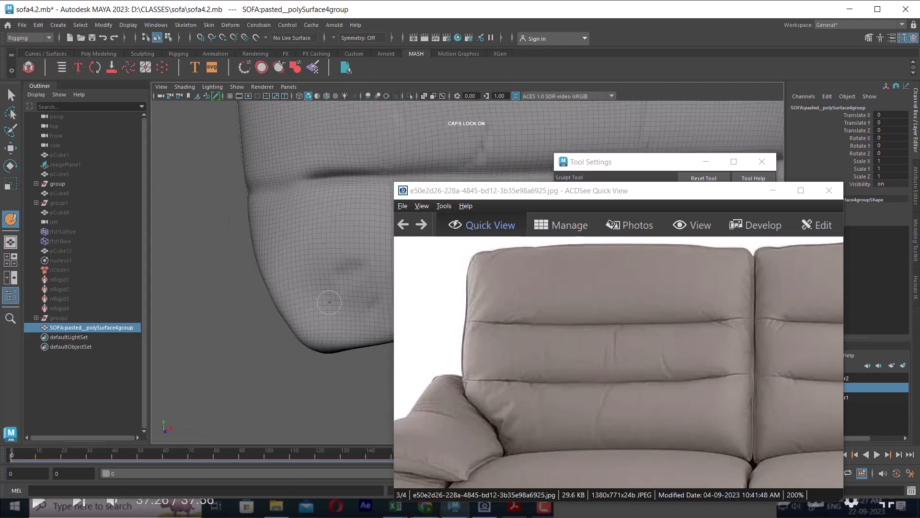
{"action": "mouse_move", "coordinate": [303, 299]}
{"action": "left_mouse_down"}
{"action": "mouse_move", "coordinate": [315, 315]}
{"action": "mouse_move", "coordinate": [304, 321]}
{"action": "mouse_move", "coordinate": [297, 307]}
{"action": "left_mouse_up"}
{"action": "left_click_drag", "start_coordinate": [341, 339], "coordinate": [336, 365], "text": "alt"}
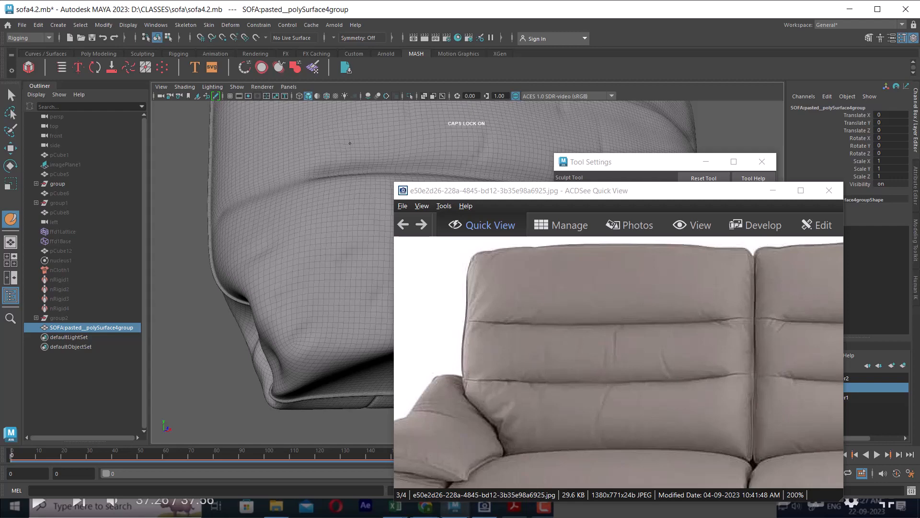
{"action": "left_click_drag", "start_coordinate": [329, 207], "coordinate": [228, 392], "text": "alt"}
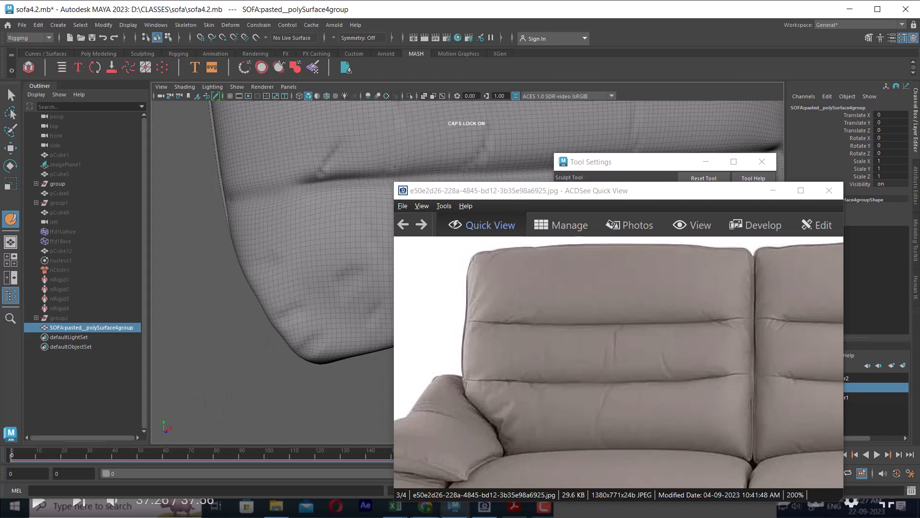
{"action": "key", "text": "f"}
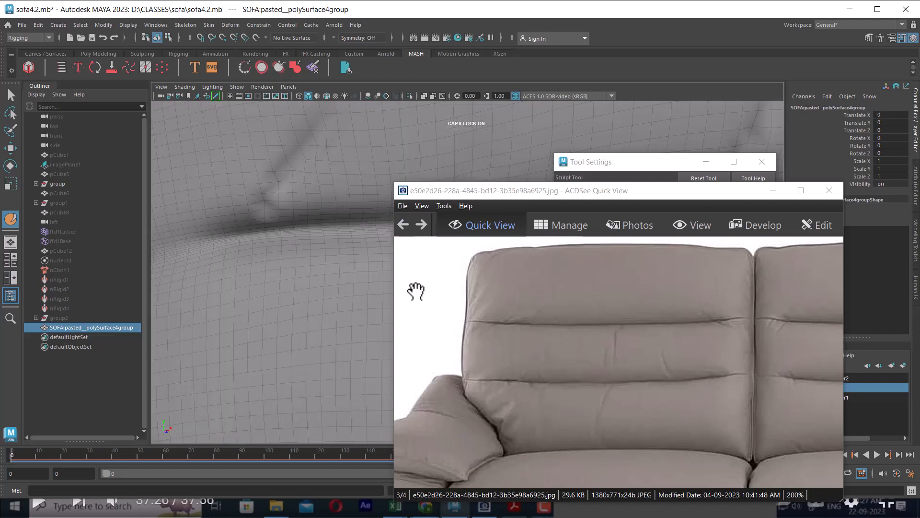
{"action": "key", "text": "f"}
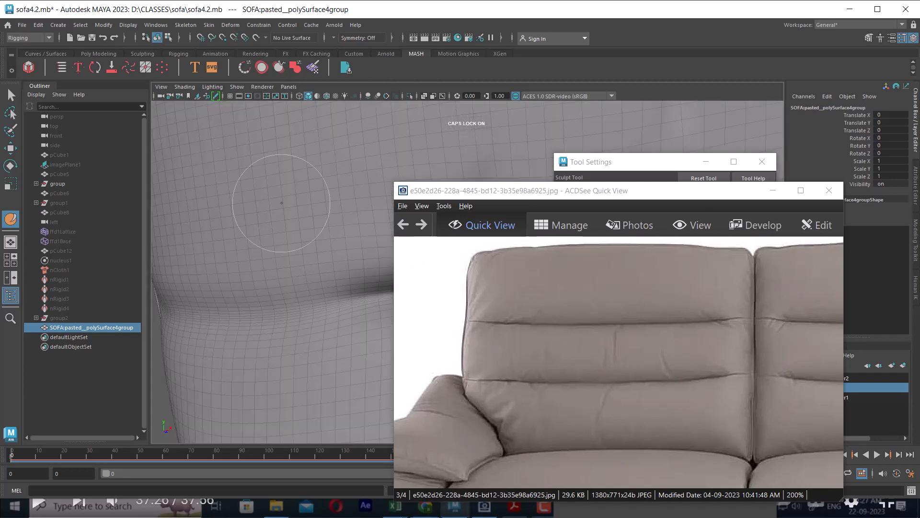
- Put away the reference photo and the tool settings, and bring the whole backrest into view
{"action": "left_click", "coordinate": [773, 191]}
{"action": "left_click", "coordinate": [762, 162]}
{"action": "key", "text": "f"}
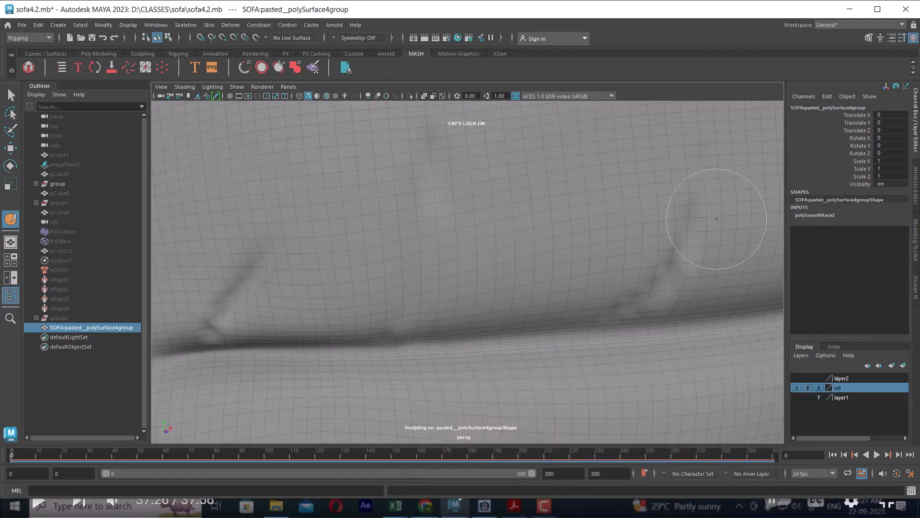
{"action": "key", "text": "f"}
{"action": "mouse_move", "coordinate": [713, 293]}
{"action": "right_mouse_down", "text": "alt"}
{"action": "mouse_move", "coordinate": [553, 280]}
{"action": "mouse_move", "coordinate": [509, 309]}
{"action": "right_mouse_up", "text": "alt"}
{"action": "left_click_drag", "start_coordinate": [509, 309], "coordinate": [635, 258], "text": "alt"}
{"action": "right_click_drag", "start_coordinate": [635, 259], "coordinate": [731, 278], "text": "alt"}
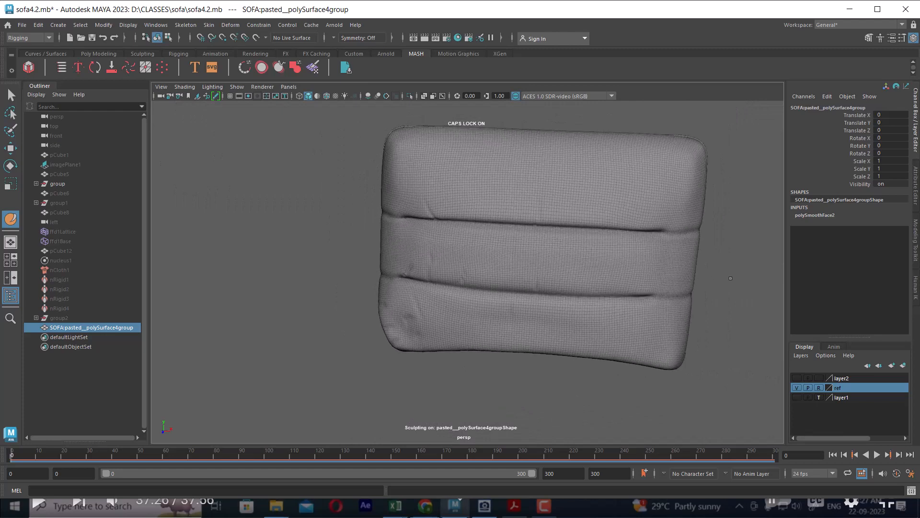
- Leave sculpting, deselect the backrest and examine the creases on its shaded surface from several angles
{"action": "key", "text": "w"}
{"action": "left_click", "coordinate": [738, 196]}
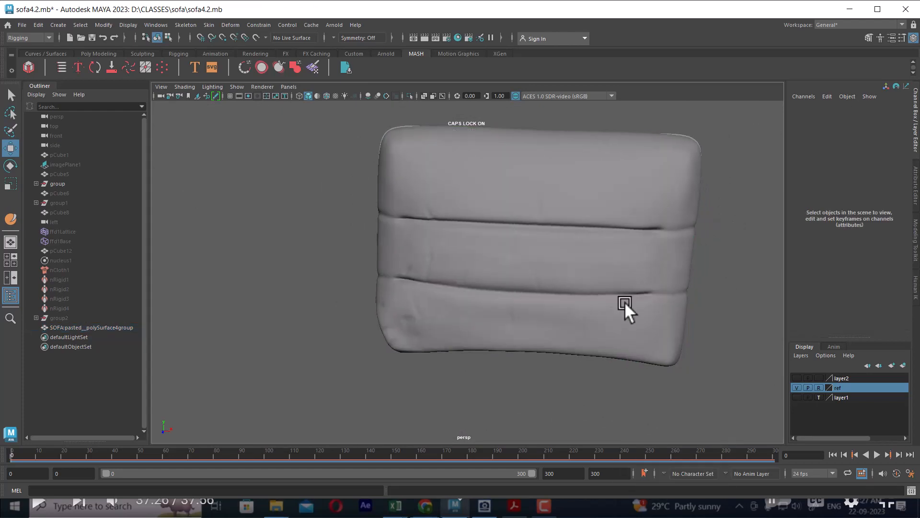
{"action": "right_click_drag", "start_coordinate": [625, 301], "coordinate": [646, 347], "text": "alt"}
{"action": "left_click_drag", "start_coordinate": [646, 347], "coordinate": [562, 312], "text": "alt"}
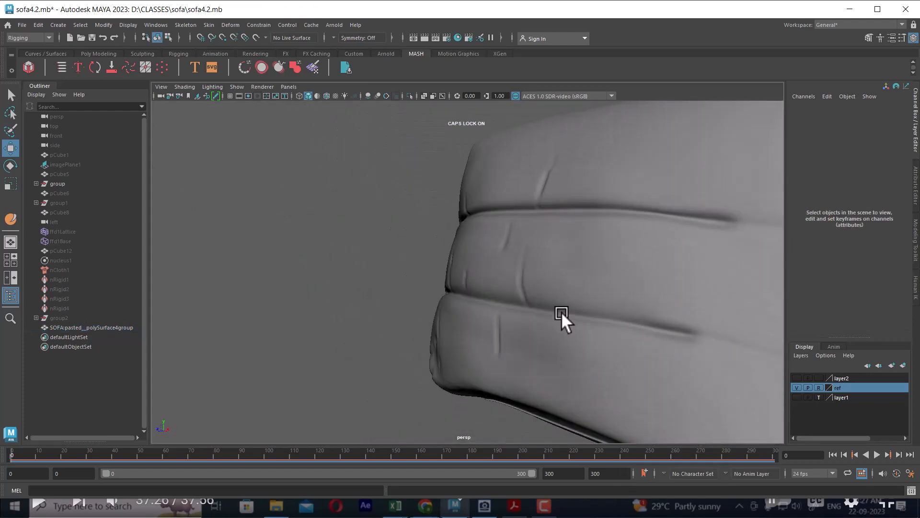
{"action": "right_click_drag", "start_coordinate": [561, 312], "coordinate": [601, 343], "text": "alt"}
{"action": "left_click_drag", "start_coordinate": [600, 343], "coordinate": [591, 323], "text": "alt"}
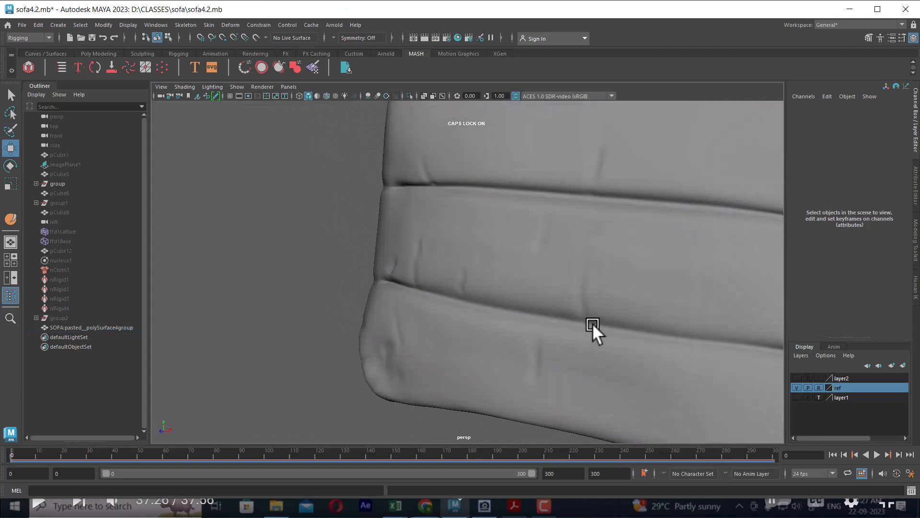
- Reactivate the Sculpt tool on the backrest, show the sculpting brushes and switch to the Bulge brush
{"action": "left_click", "coordinate": [493, 276]}
{"action": "right_click", "coordinate": [228, 217], "text": "shift"}
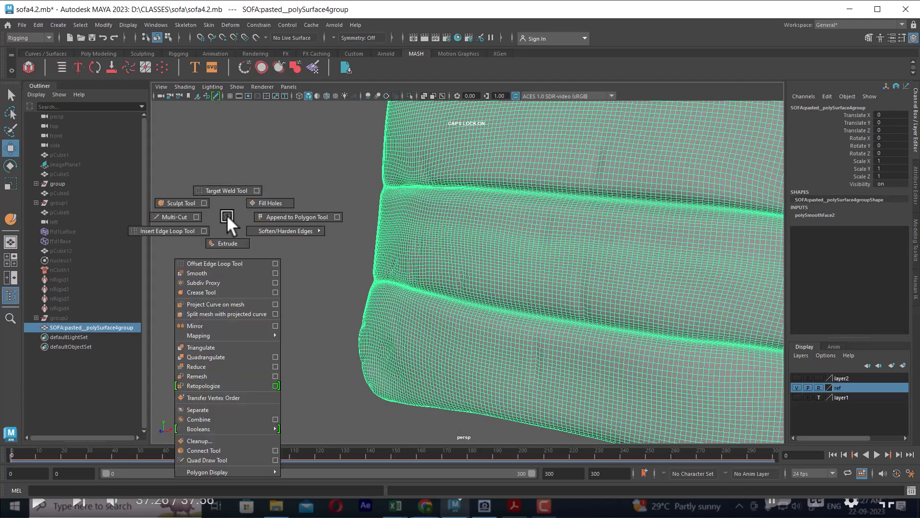
{"action": "left_click", "coordinate": [171, 201]}
{"action": "left_click", "coordinate": [149, 52]}
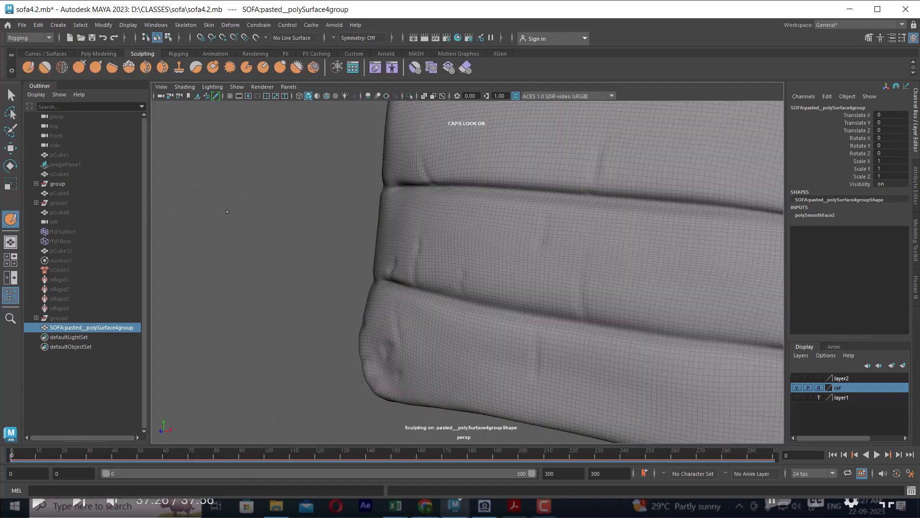
{"action": "left_click_drag", "start_coordinate": [194, 225], "coordinate": [243, 267], "text": "alt"}
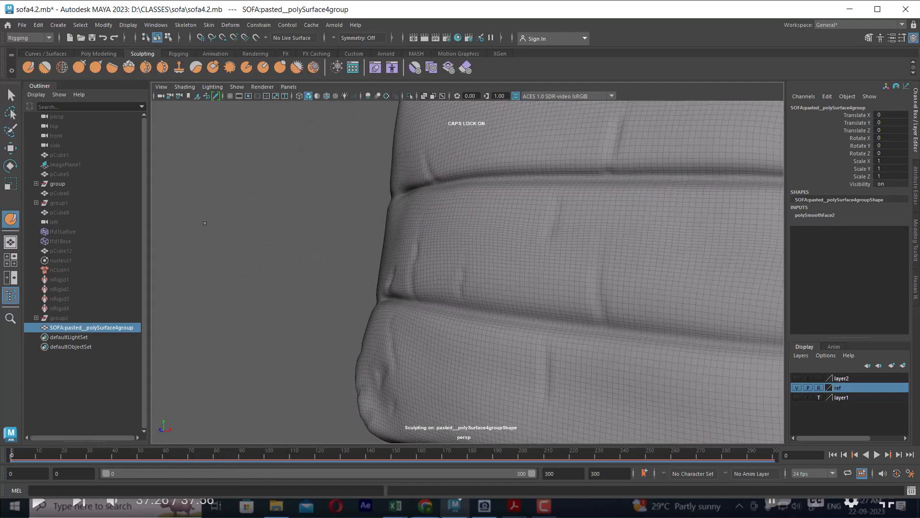
{"action": "scroll", "coordinate": [351, 268], "scroll_direction": "up", "scroll_amount": 1}
{"action": "right_click", "coordinate": [291, 229], "text": "shift"}
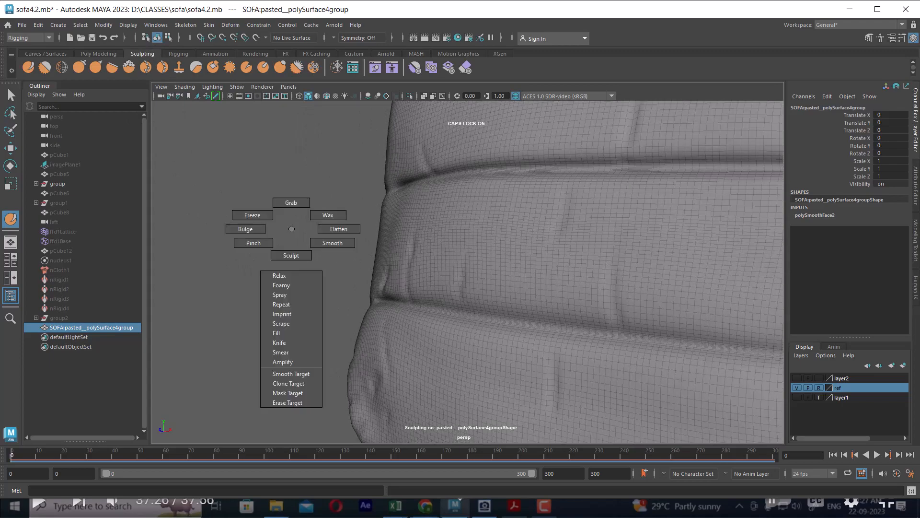
{"action": "right_click_drag", "start_coordinate": [256, 248], "coordinate": [247, 230], "text": "shift"}
- Bulge the leather around the creases in the lower section's corner and near the side ends of both seams
{"action": "middle_click_drag", "start_coordinate": [334, 242], "coordinate": [313, 182], "text": "alt"}
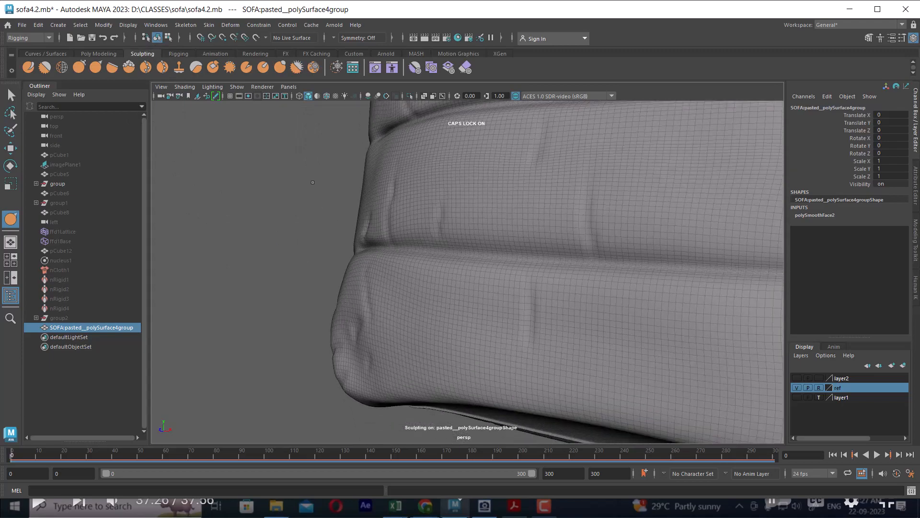
{"action": "left_click_drag", "start_coordinate": [579, 343], "coordinate": [539, 325], "text": "alt"}
{"action": "key", "text": "m"}
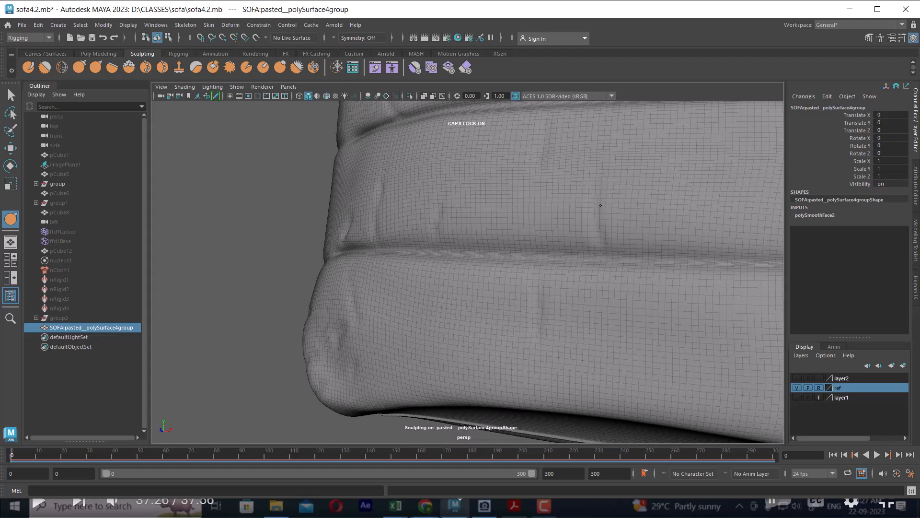
{"action": "mouse_move", "coordinate": [601, 205]}
{"action": "left_mouse_down", "text": "alt"}
{"action": "mouse_move", "coordinate": [596, 232]}
{"action": "mouse_move", "coordinate": [547, 195]}
{"action": "left_mouse_up", "text": "alt"}
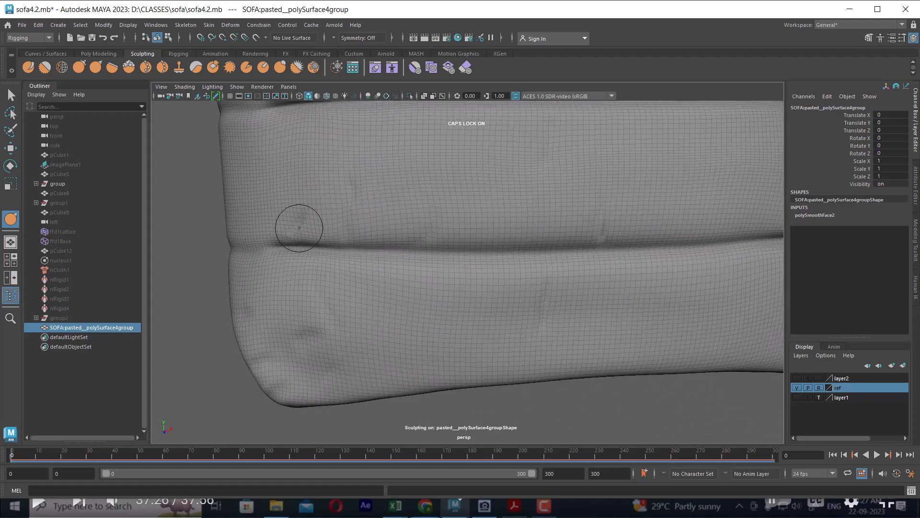
{"action": "mouse_move", "coordinate": [299, 228]}
{"action": "left_mouse_down"}
{"action": "mouse_move", "coordinate": [288, 226]}
{"action": "mouse_move", "coordinate": [359, 325]}
{"action": "left_mouse_up"}
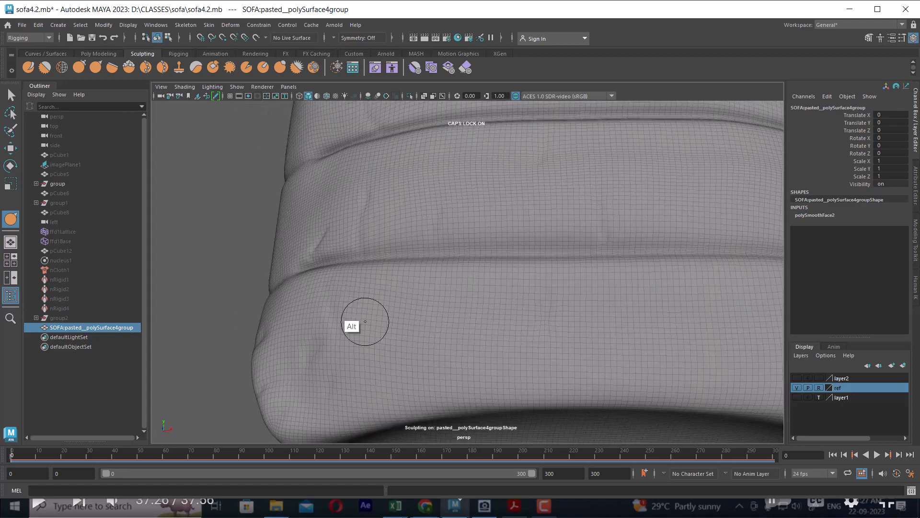
{"action": "mouse_move", "coordinate": [309, 347]}
{"action": "left_mouse_down"}
{"action": "mouse_move", "coordinate": [318, 347]}
{"action": "mouse_move", "coordinate": [320, 329]}
{"action": "left_mouse_up"}
{"action": "left_click_drag", "start_coordinate": [362, 199], "coordinate": [356, 209]}
{"action": "mouse_move", "coordinate": [357, 243]}
{"action": "left_mouse_down", "text": "alt"}
{"action": "mouse_move", "coordinate": [226, 257]}
{"action": "mouse_move", "coordinate": [226, 298]}
{"action": "left_mouse_up", "text": "alt"}
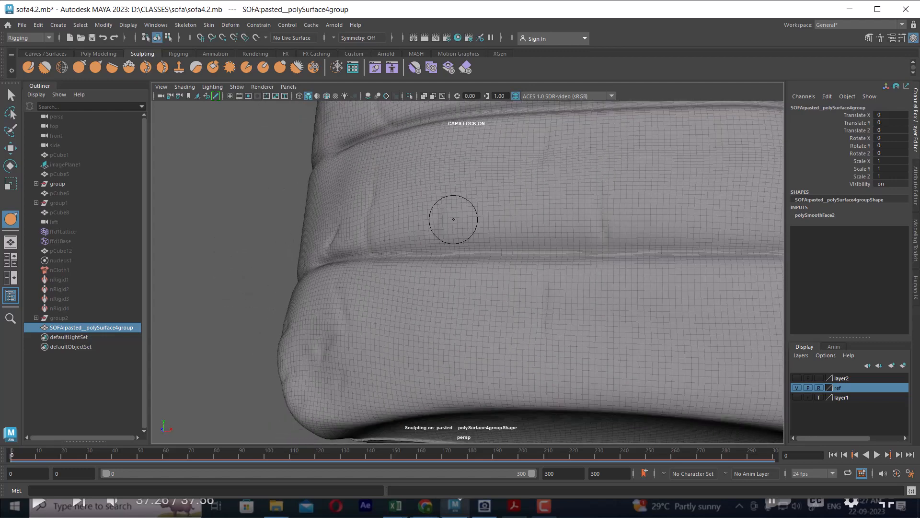
{"action": "mouse_move", "coordinate": [454, 219]}
{"action": "left_mouse_down", "text": "alt"}
{"action": "mouse_move", "coordinate": [478, 252]}
{"action": "mouse_move", "coordinate": [497, 337]}
{"action": "left_mouse_up", "text": "alt"}
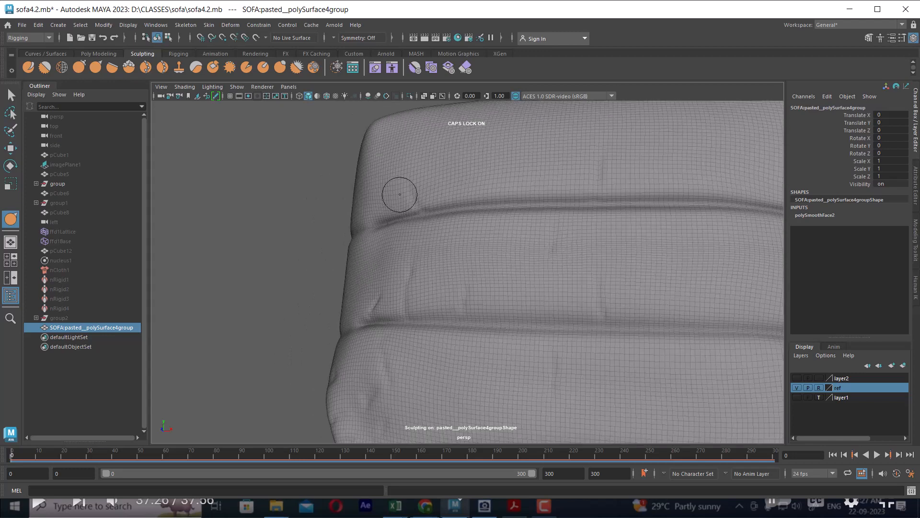
{"action": "left_click_drag", "start_coordinate": [400, 194], "coordinate": [410, 191]}
{"action": "left_click_drag", "start_coordinate": [355, 398], "coordinate": [335, 397], "text": "alt"}
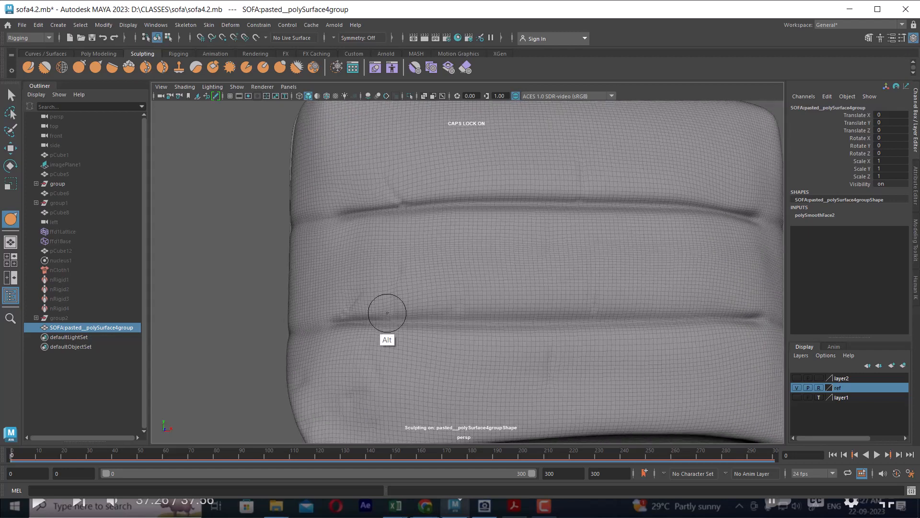
{"action": "left_click_drag", "start_coordinate": [387, 313], "coordinate": [411, 273], "text": "alt"}
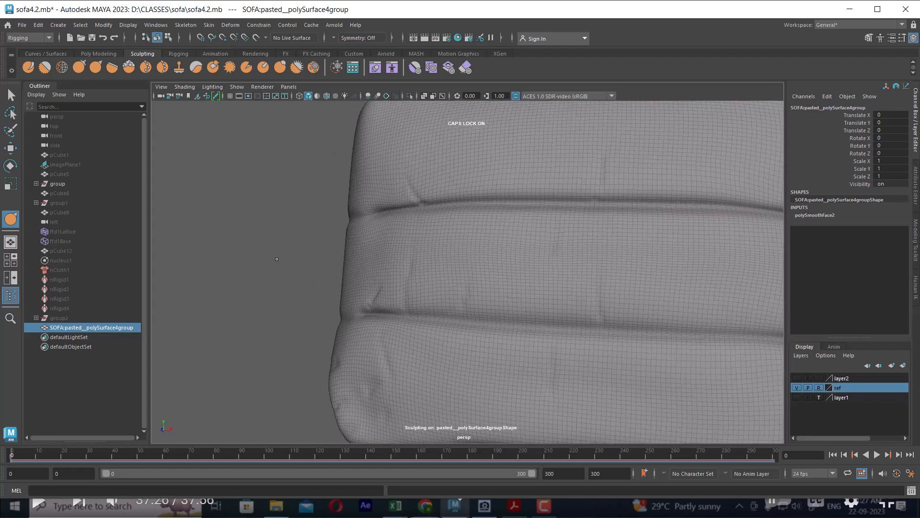
- Undo the last stroke and return to the Sculpt brush with its Invert option turned off
{"action": "right_click_drag", "start_coordinate": [277, 259], "coordinate": [235, 261]}
{"action": "right_click_drag", "start_coordinate": [273, 284], "coordinate": [274, 287]}
{"action": "left_click_drag", "start_coordinate": [606, 299], "coordinate": [606, 259], "text": "alt"}
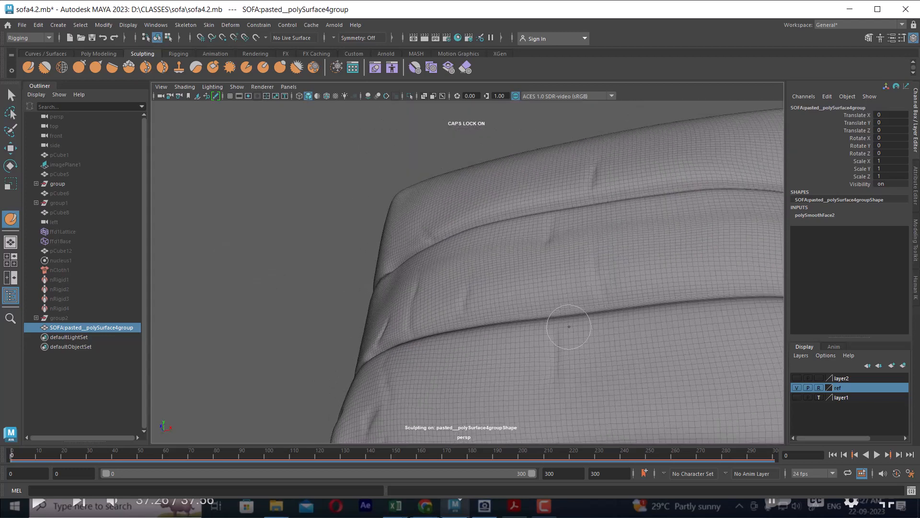
{"action": "key", "text": "ctrl+z"}
{"action": "left_click", "coordinate": [28, 65]}
{"action": "left_click", "coordinate": [902, 38]}
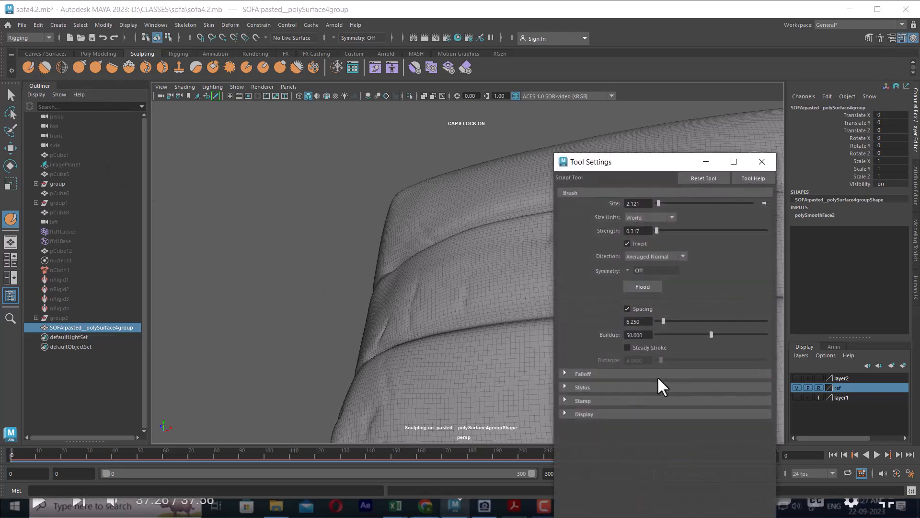
{"action": "left_click", "coordinate": [639, 246]}
- Build up raised folds beside the diagonal creases at the side ends of both seams with the non-inverted Sculpt brush
{"action": "left_click_drag", "start_coordinate": [412, 283], "coordinate": [425, 321], "text": "alt"}
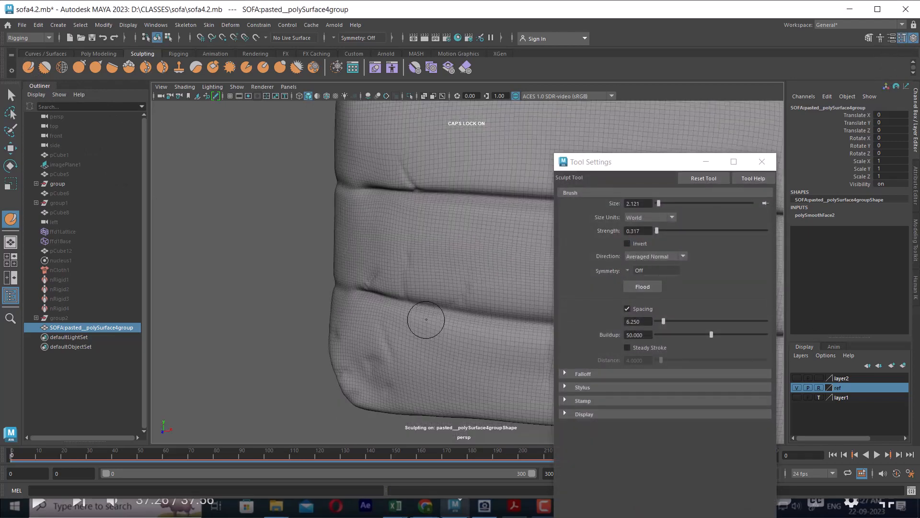
{"action": "right_click_drag", "start_coordinate": [425, 320], "coordinate": [459, 345], "text": "alt"}
{"action": "left_click_drag", "start_coordinate": [410, 259], "coordinate": [402, 262], "text": "alt"}
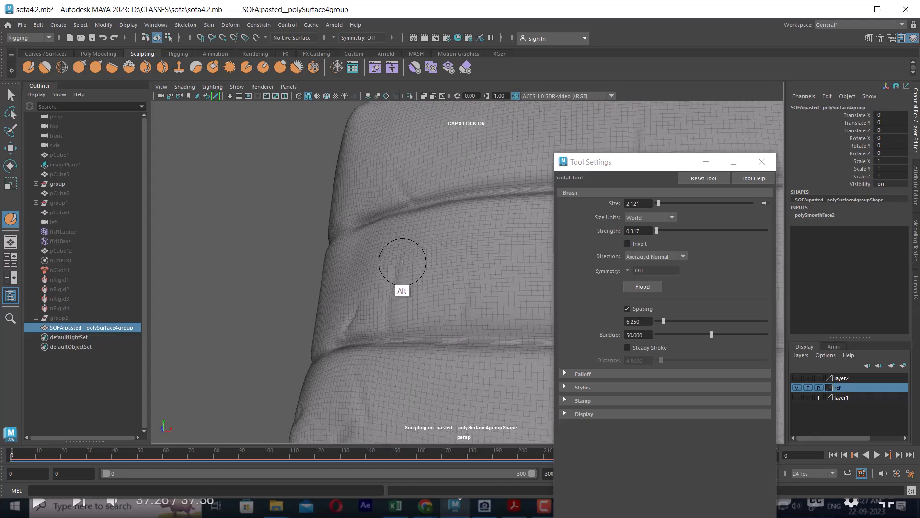
{"action": "mouse_move", "coordinate": [409, 193]}
{"action": "left_mouse_down", "text": "alt"}
{"action": "mouse_move", "coordinate": [411, 211]}
{"action": "mouse_move", "coordinate": [411, 191]}
{"action": "left_mouse_up", "text": "alt"}
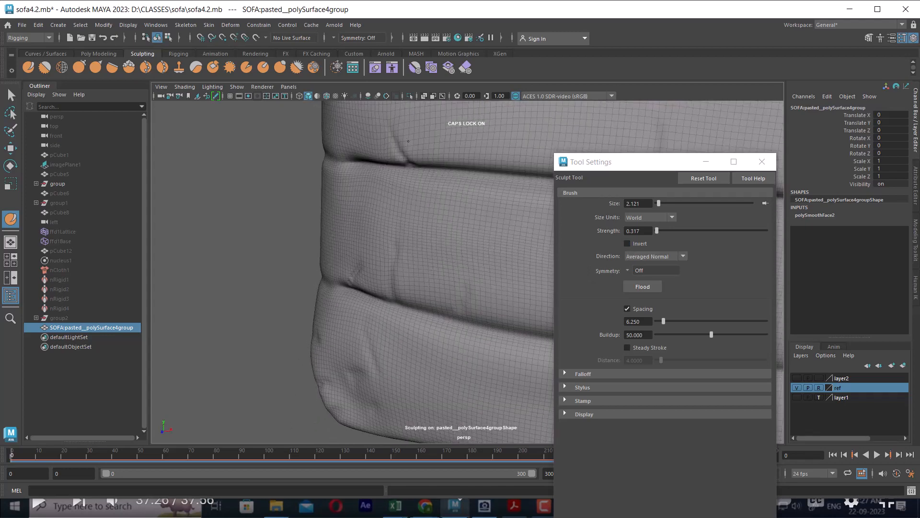
{"action": "mouse_move", "coordinate": [478, 302]}
{"action": "left_mouse_down", "text": "alt"}
{"action": "mouse_move", "coordinate": [456, 354]}
{"action": "mouse_move", "coordinate": [376, 382]}
{"action": "left_mouse_up", "text": "alt"}
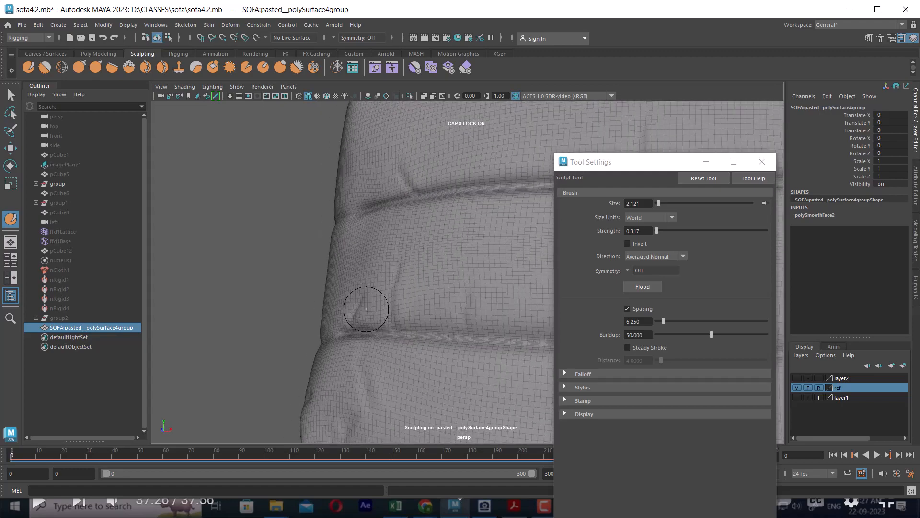
{"action": "left_click_drag", "start_coordinate": [366, 308], "coordinate": [339, 308], "text": "alt"}
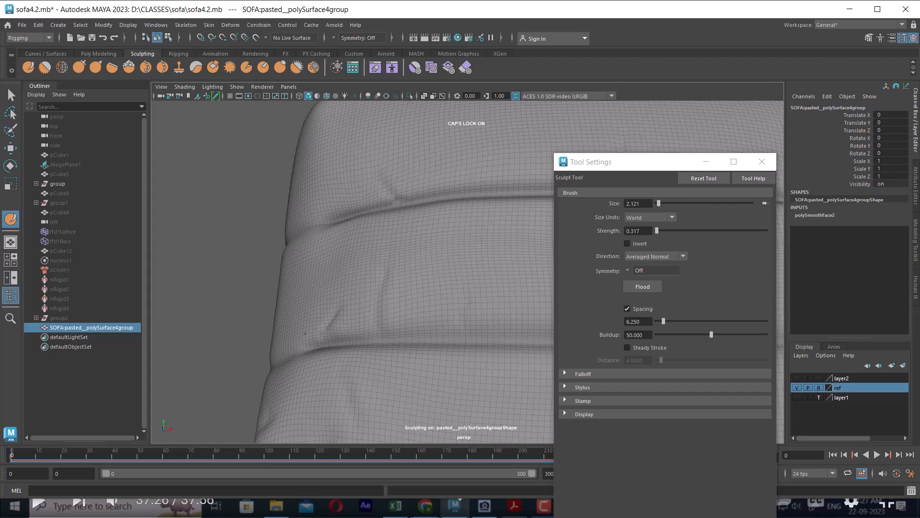
{"action": "left_click_drag", "start_coordinate": [446, 280], "coordinate": [461, 304], "text": "alt"}
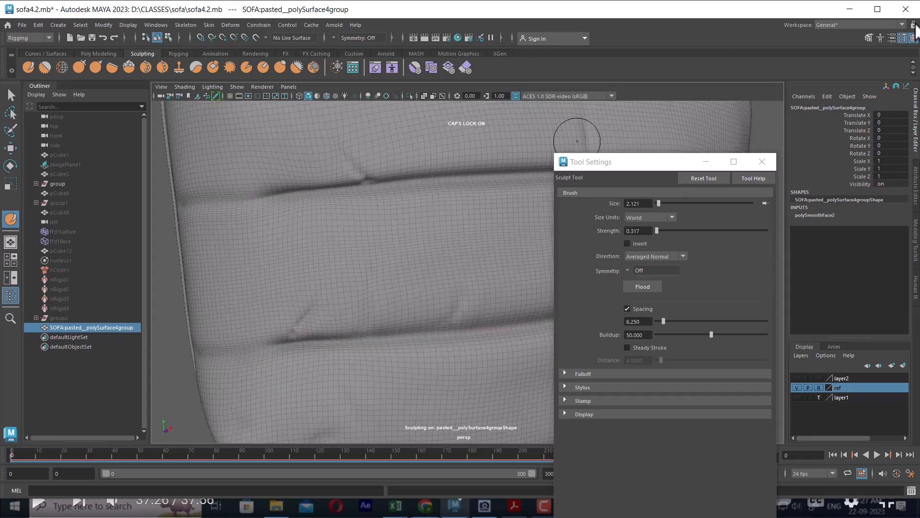
- Close the tool settings, deselect the backrest and examine its shaded seams and folds as a whole
{"action": "left_click", "coordinate": [762, 161]}
{"action": "left_click_drag", "start_coordinate": [647, 177], "coordinate": [586, 267], "text": "alt"}
{"action": "key", "text": "w"}
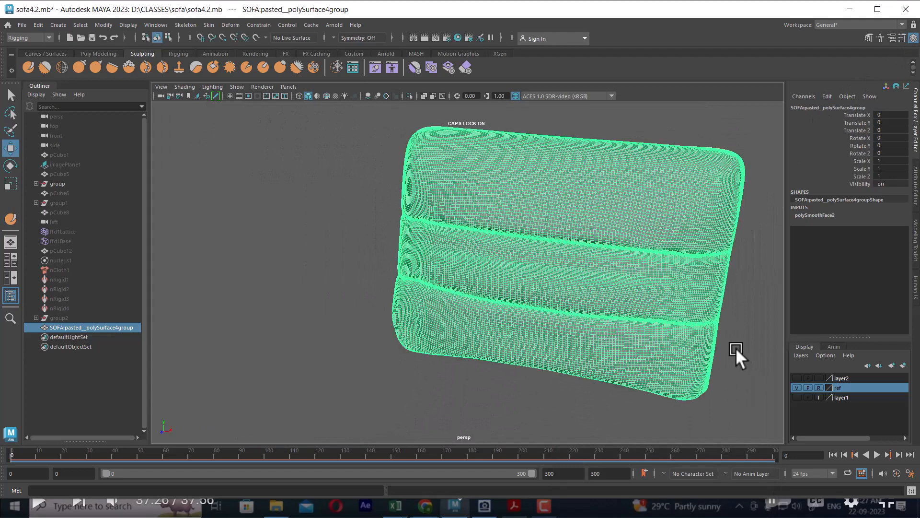
{"action": "left_click", "coordinate": [736, 348]}
{"action": "right_click_drag", "start_coordinate": [736, 347], "coordinate": [640, 244], "text": "alt"}
{"action": "left_click_drag", "start_coordinate": [640, 244], "coordinate": [712, 306], "text": "alt"}
{"action": "left_click_drag", "start_coordinate": [724, 322], "coordinate": [651, 324], "text": "alt"}
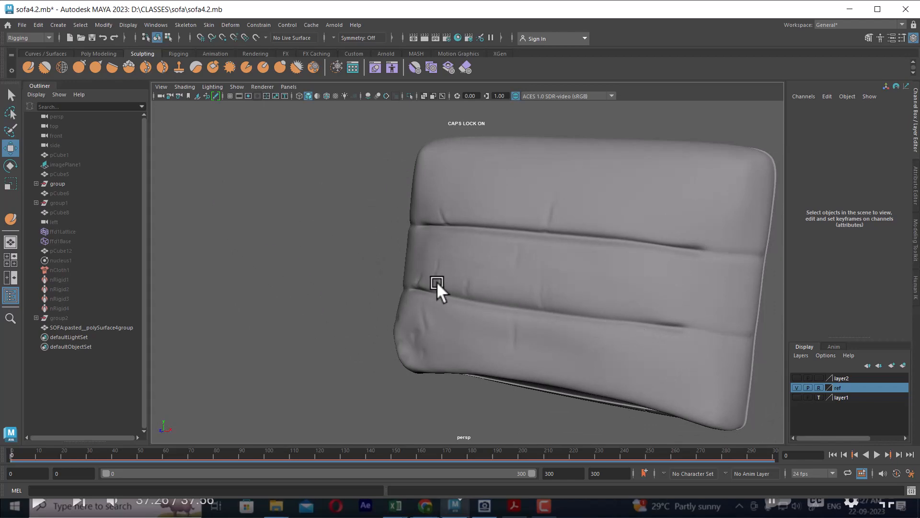
- Soften the seams, creases and raised folds across the backrest with the Smooth brush
{"action": "left_click", "coordinate": [436, 281]}
{"action": "right_click_drag", "start_coordinate": [284, 228], "coordinate": [225, 206]}
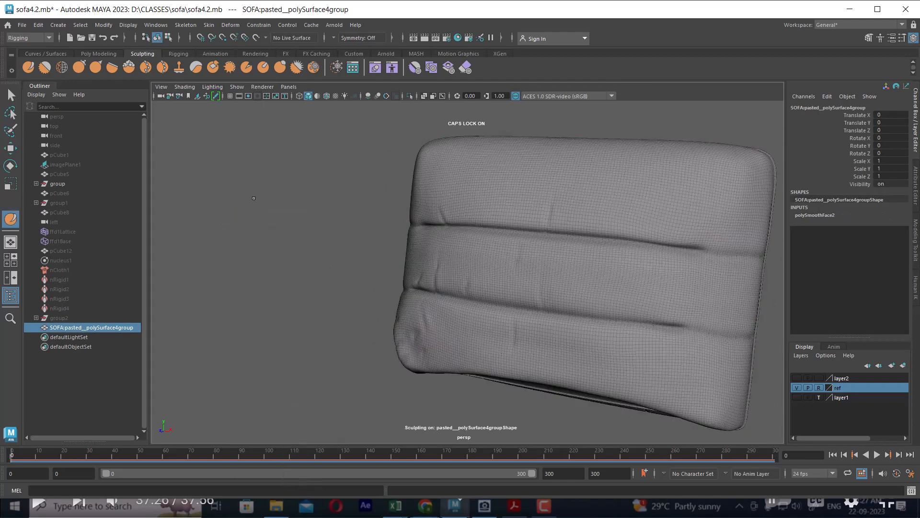
{"action": "right_click_drag", "start_coordinate": [289, 168], "coordinate": [280, 168]}
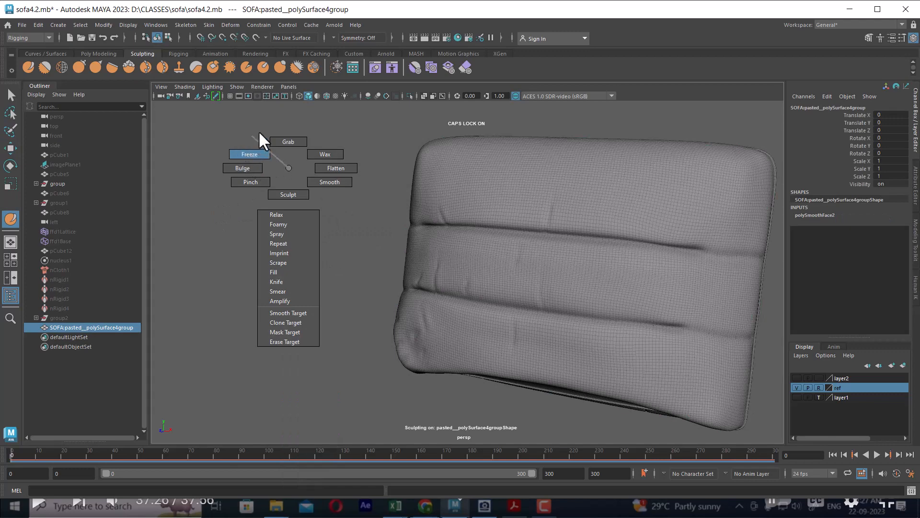
{"action": "mouse_move", "coordinate": [259, 134]}
{"action": "right_mouse_down"}
{"action": "mouse_move", "coordinate": [322, 129]}
{"action": "mouse_move", "coordinate": [330, 182]}
{"action": "right_mouse_up"}
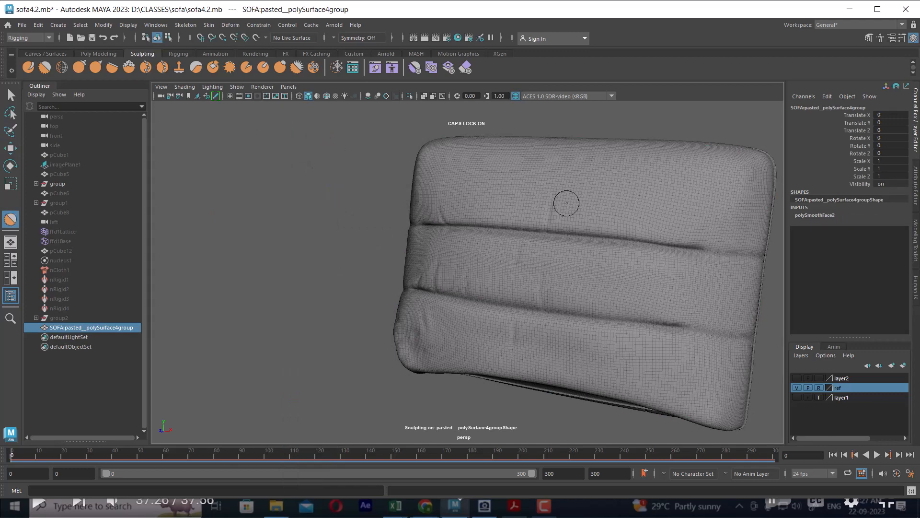
{"action": "scroll", "coordinate": [567, 202], "scroll_direction": "up", "scroll_amount": 5}
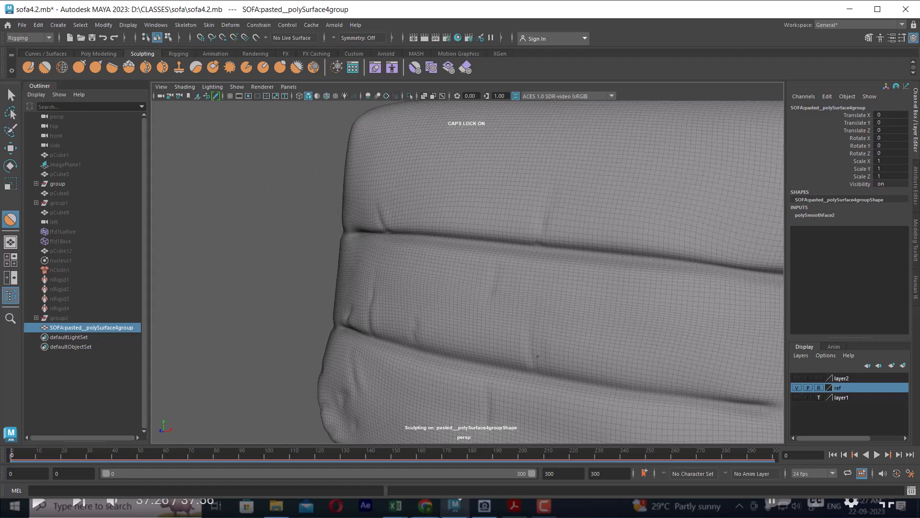
{"action": "mouse_move", "coordinate": [323, 243]}
{"action": "left_mouse_down", "text": "alt"}
{"action": "mouse_move", "coordinate": [356, 202]}
{"action": "mouse_move", "coordinate": [433, 335]}
{"action": "mouse_move", "coordinate": [422, 338]}
{"action": "mouse_move", "coordinate": [536, 324]}
{"action": "mouse_move", "coordinate": [497, 371]}
{"action": "mouse_move", "coordinate": [396, 411]}
{"action": "mouse_move", "coordinate": [363, 320]}
{"action": "left_mouse_up", "text": "alt"}
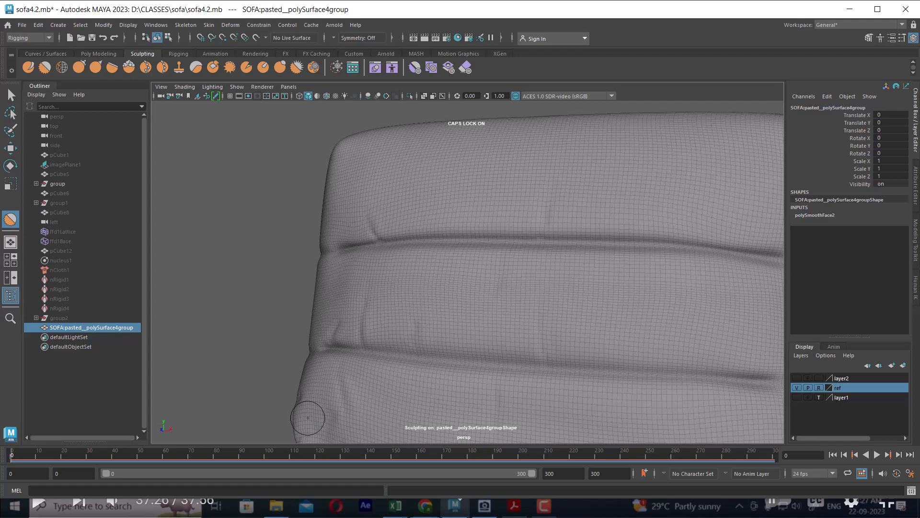
{"action": "left_click_drag", "start_coordinate": [261, 385], "coordinate": [291, 402], "text": "alt"}
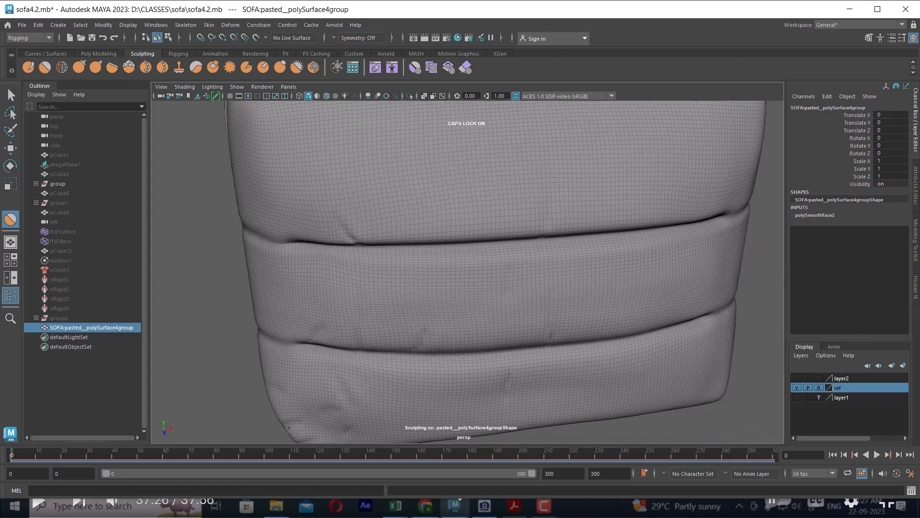
{"action": "left_click_drag", "start_coordinate": [592, 307], "coordinate": [566, 298], "text": "alt"}
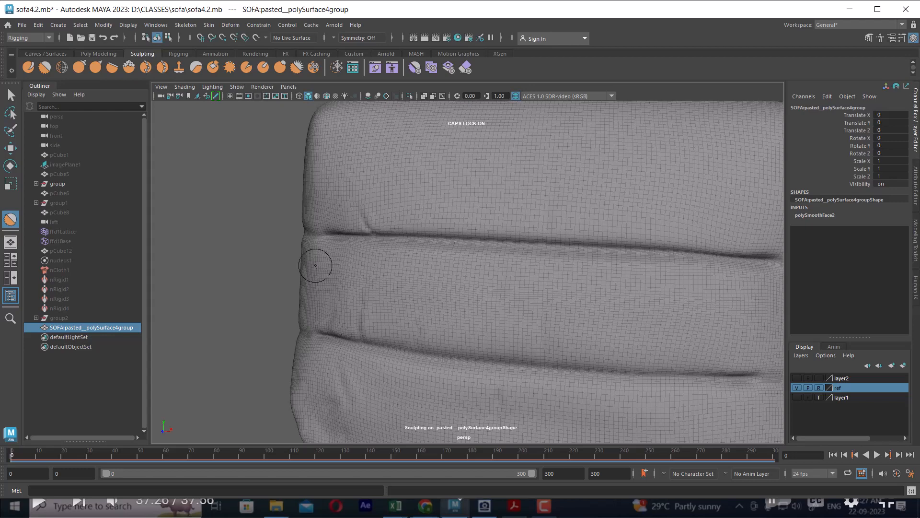
{"action": "right_click_drag", "start_coordinate": [605, 259], "coordinate": [547, 233], "text": "alt"}
{"action": "middle_click_drag", "start_coordinate": [587, 261], "coordinate": [519, 274], "text": "alt"}
{"action": "right_click_drag", "start_coordinate": [520, 273], "coordinate": [552, 278], "text": "alt"}
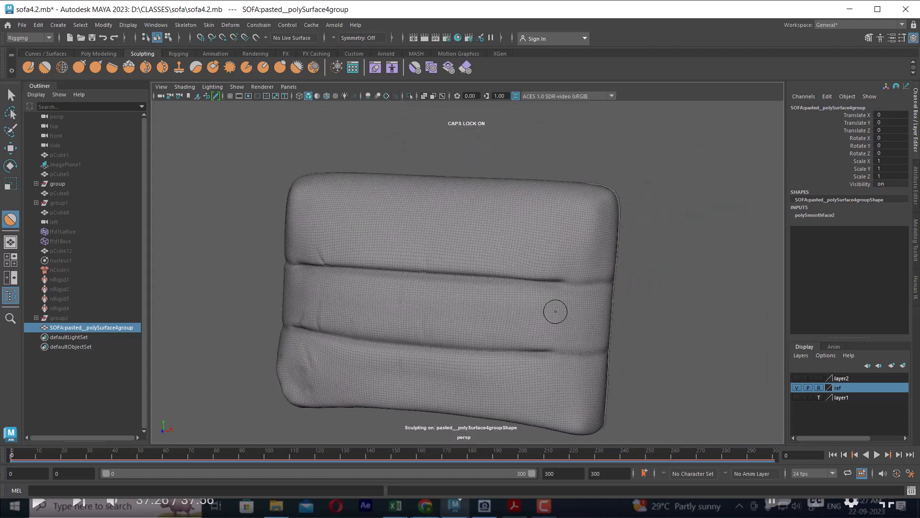
- Deselect the backrest and unhide the remaining sofa parts and the reference image
{"action": "key", "text": "w"}
{"action": "left_click", "coordinate": [684, 303]}
{"action": "left_click_drag", "start_coordinate": [684, 303], "coordinate": [646, 292], "text": "alt"}
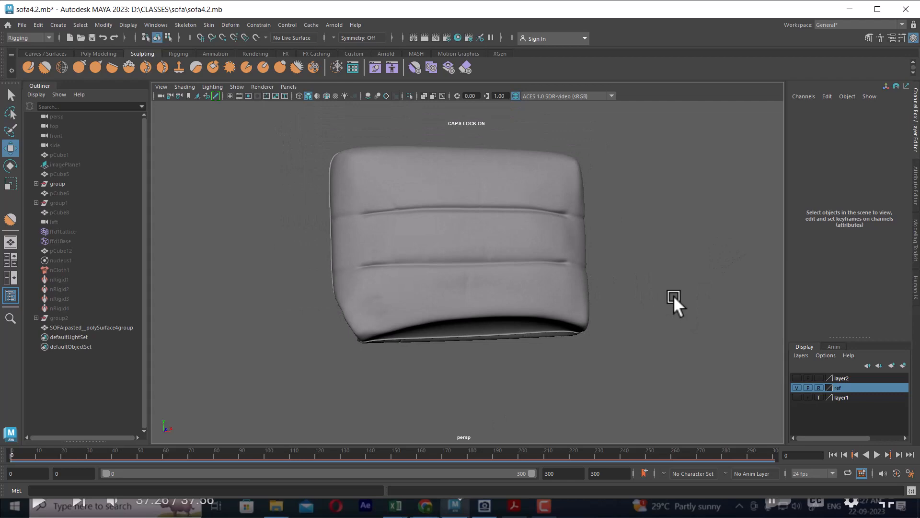
{"action": "key", "text": "ctrl+shift+h"}
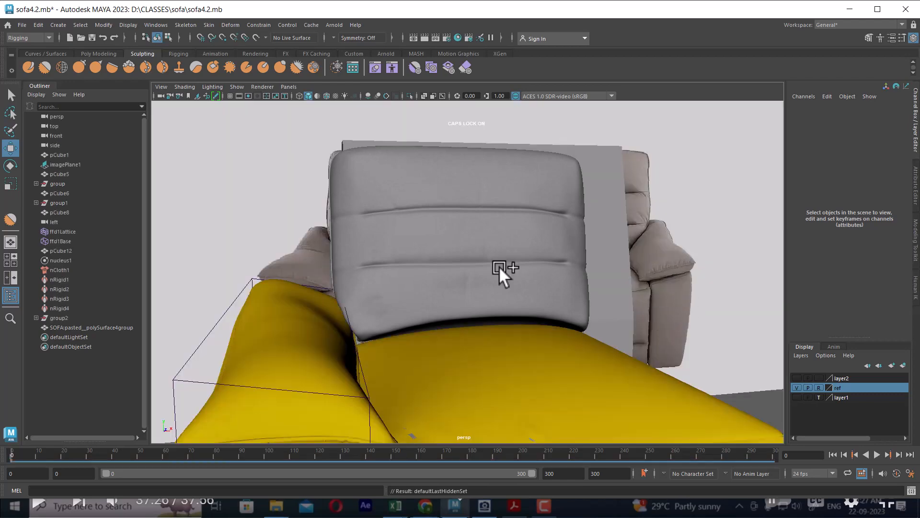
{"action": "scroll", "coordinate": [544, 293], "scroll_direction": "down", "scroll_amount": 5}
{"action": "left_click_drag", "start_coordinate": [544, 292], "coordinate": [473, 240], "text": "alt"}
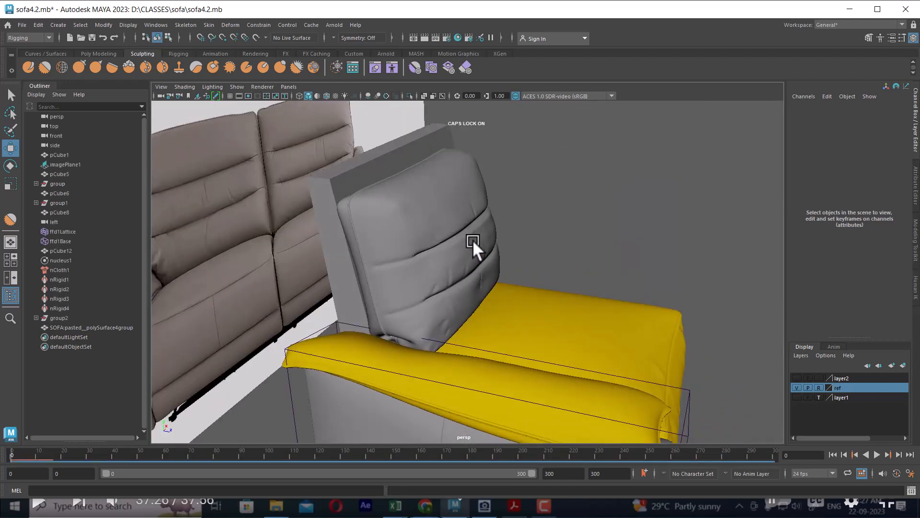
- Switch to ACDSee Quick View and place the reference photo beside the backrest in the Maya viewport
{"action": "key", "text": "alt+Tab"}
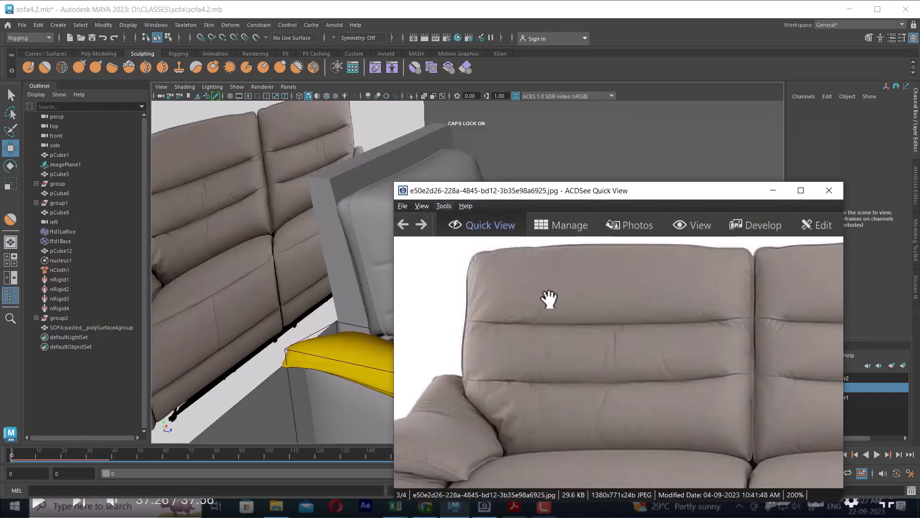
{"action": "left_click_drag", "start_coordinate": [643, 205], "coordinate": [706, 86]}
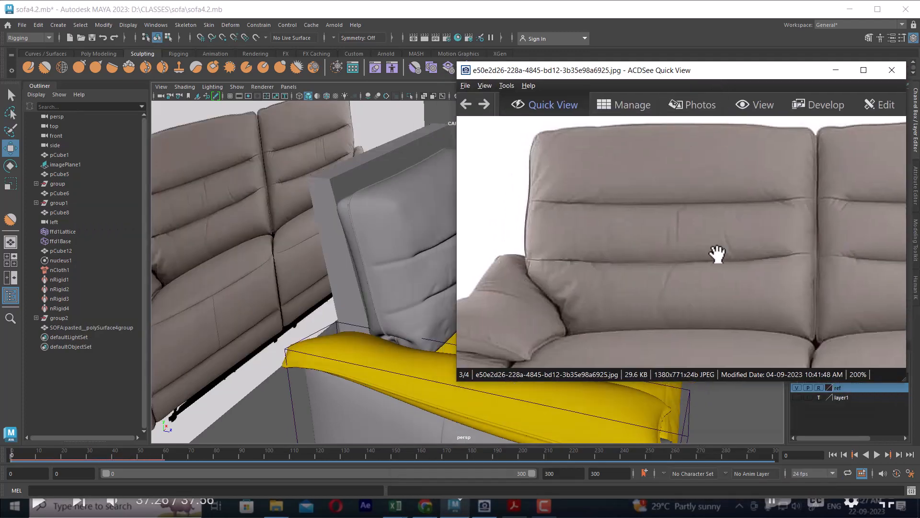
{"action": "left_click_drag", "start_coordinate": [392, 253], "coordinate": [361, 247], "text": "alt"}
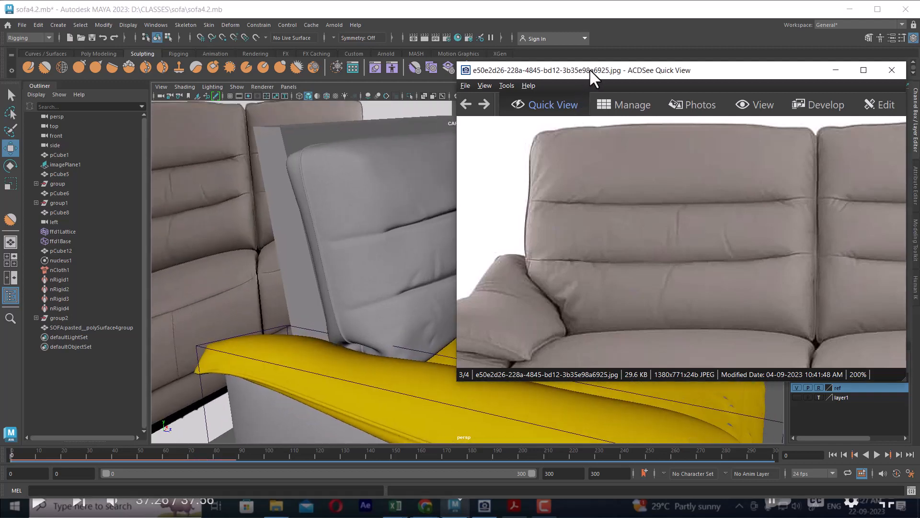
{"action": "left_click_drag", "start_coordinate": [590, 69], "coordinate": [692, 66]}
{"action": "left_click_drag", "start_coordinate": [479, 237], "coordinate": [386, 234], "text": "alt"}
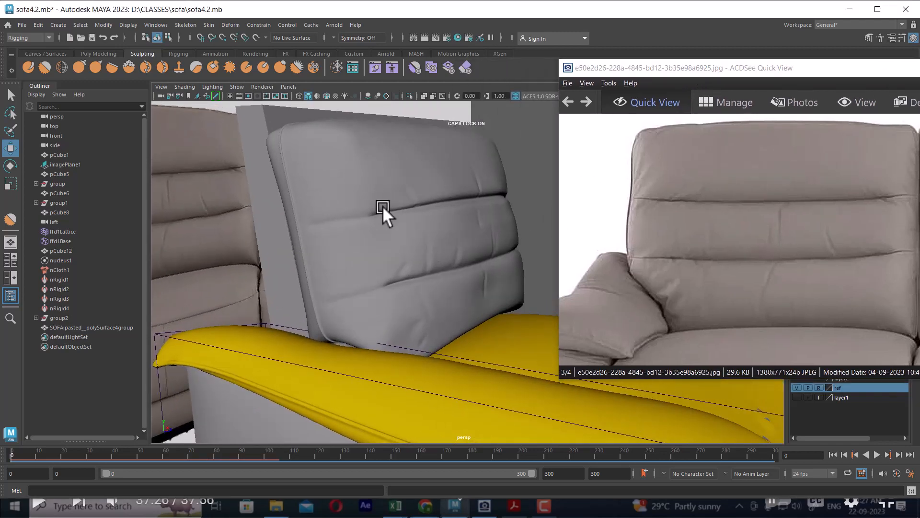
- Carve short diagonal creases along the side edge of the backrest's upper section with the Sculpt brush
{"action": "left_click", "coordinate": [383, 205]}
{"action": "right_click_drag", "start_coordinate": [533, 160], "coordinate": [474, 144], "text": "shift"}
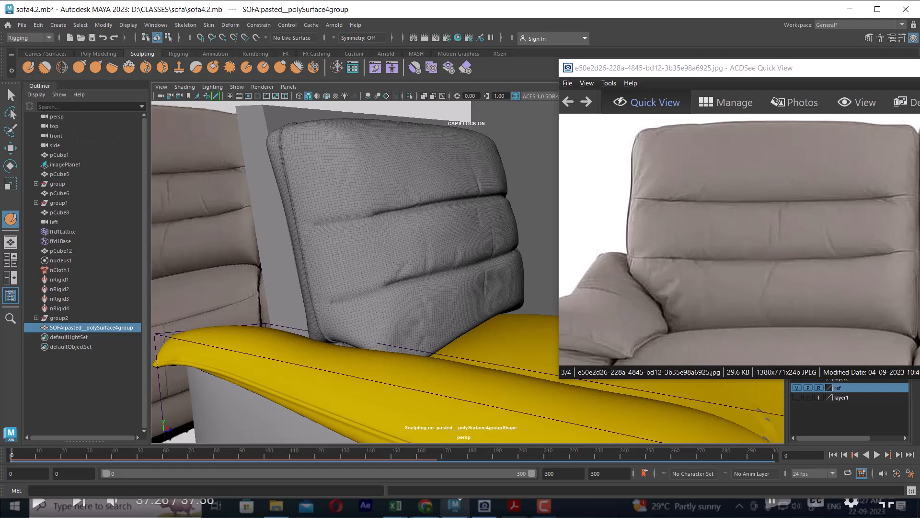
{"action": "left_click_drag", "start_coordinate": [310, 176], "coordinate": [315, 190]}
{"action": "left_click", "coordinate": [302, 193], "text": "ctrl"}
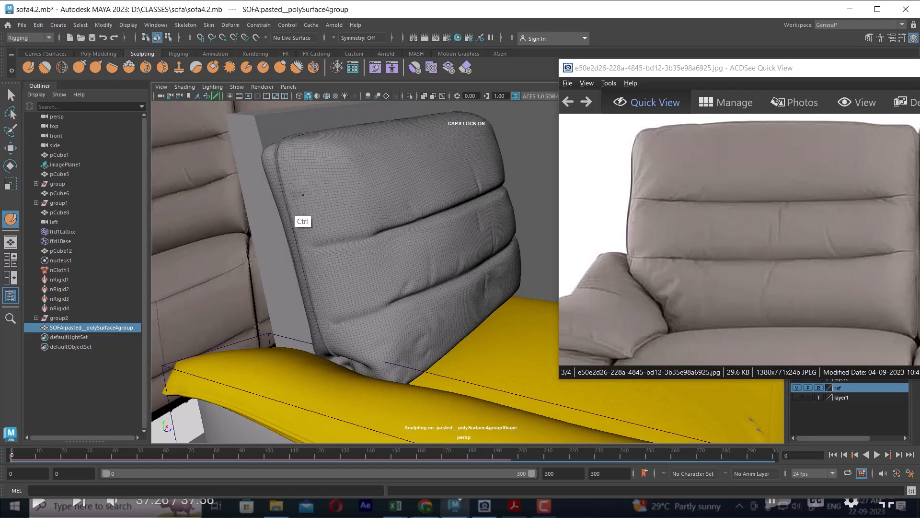
{"action": "left_click_drag", "start_coordinate": [306, 213], "coordinate": [325, 275], "text": "ctrl"}
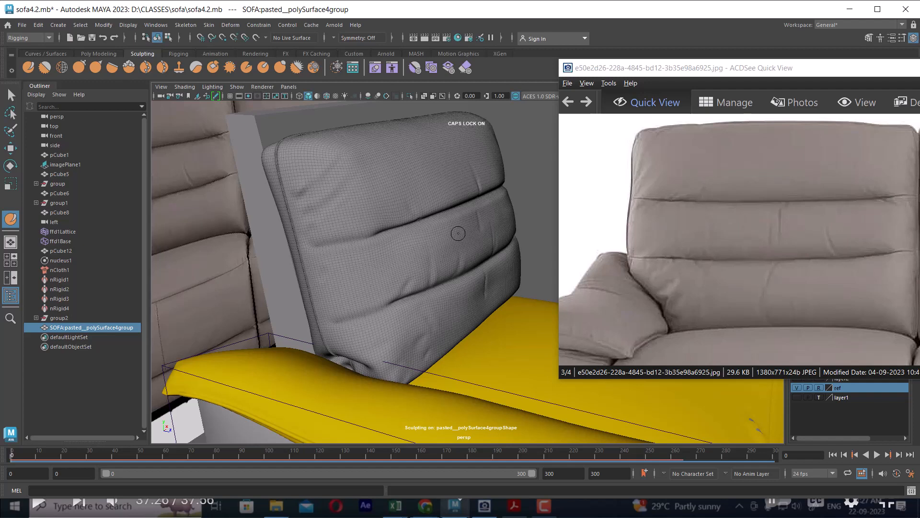
- Soften the new creases in the upper section with the Smooth brush and deselect the backrest
{"action": "right_click", "coordinate": [525, 164], "text": "ctrl"}
{"action": "left_click", "coordinate": [567, 179]}
{"action": "left_click_drag", "start_coordinate": [335, 177], "coordinate": [329, 167]}
{"action": "key", "text": "w"}
{"action": "left_click", "coordinate": [520, 154]}
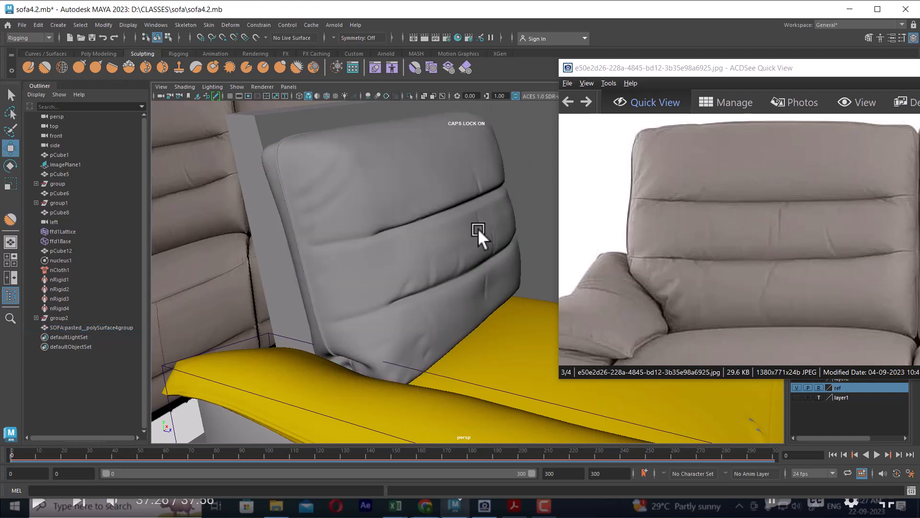
- Carve a curved vertical crease through the middle of the backrest's lower section with the Sculpt brush
{"action": "left_click_drag", "start_coordinate": [479, 228], "coordinate": [409, 222], "text": "alt"}
{"action": "left_click", "coordinate": [324, 175]}
{"action": "right_click", "coordinate": [220, 122], "text": "shift"}
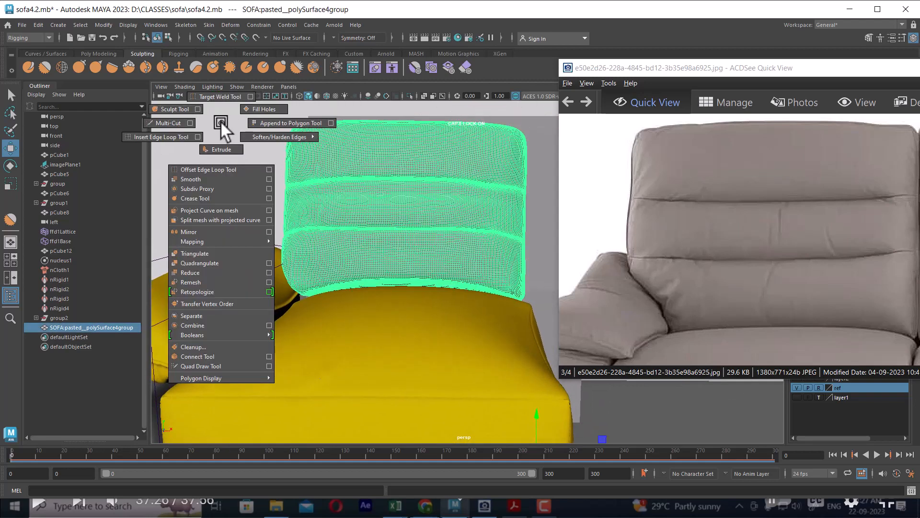
{"action": "left_click", "coordinate": [192, 110]}
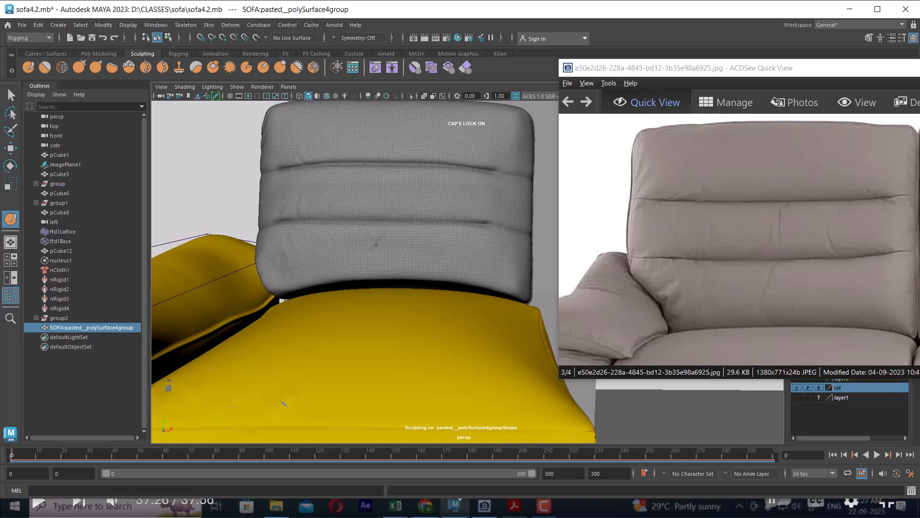
{"action": "mouse_move", "coordinate": [389, 225]}
{"action": "left_mouse_down", "text": "alt"}
{"action": "mouse_move", "coordinate": [380, 257]}
{"action": "mouse_move", "coordinate": [379, 237]}
{"action": "mouse_move", "coordinate": [382, 261]}
{"action": "mouse_move", "coordinate": [395, 259]}
{"action": "mouse_move", "coordinate": [396, 236]}
{"action": "mouse_move", "coordinate": [382, 247]}
{"action": "mouse_move", "coordinate": [377, 284]}
{"action": "left_mouse_up", "text": "alt"}
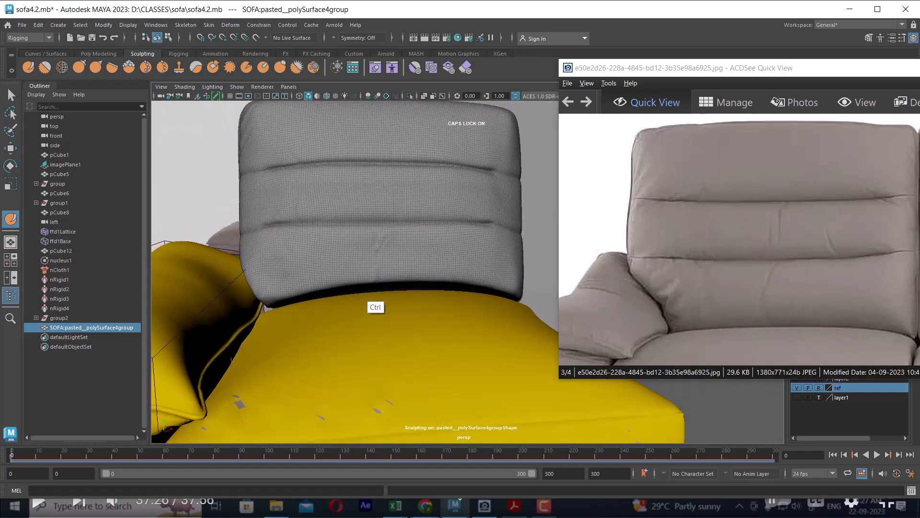
{"action": "mouse_move", "coordinate": [383, 242]}
{"action": "left_mouse_down", "text": "ctrl"}
{"action": "mouse_move", "coordinate": [380, 278]}
{"action": "mouse_move", "coordinate": [426, 271]}
{"action": "left_mouse_up", "text": "ctrl"}
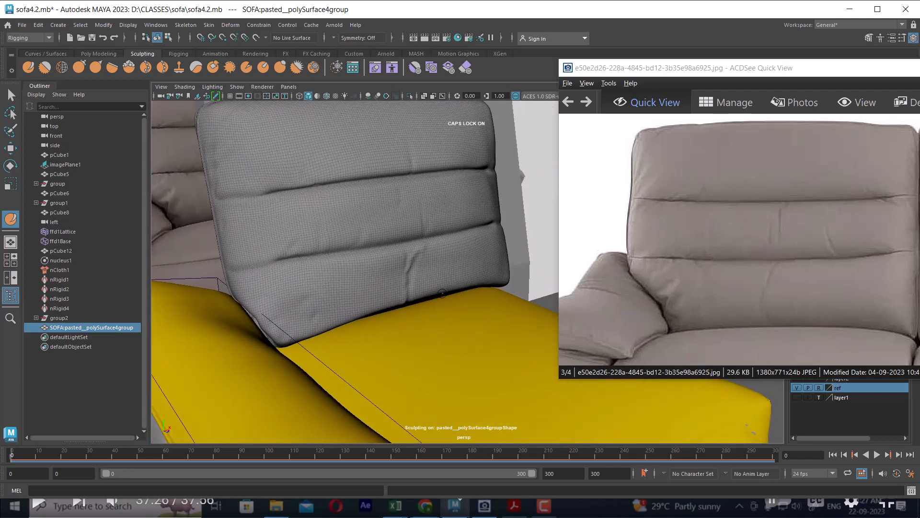
- Soften the vertical crease in the middle of the lower section with the Smooth brush
{"action": "right_click", "coordinate": [540, 225]}
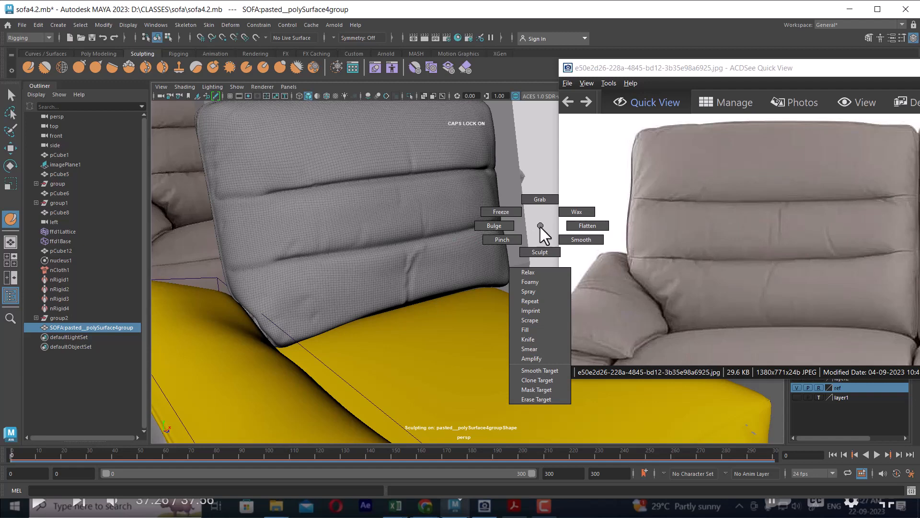
{"action": "left_click", "coordinate": [587, 247]}
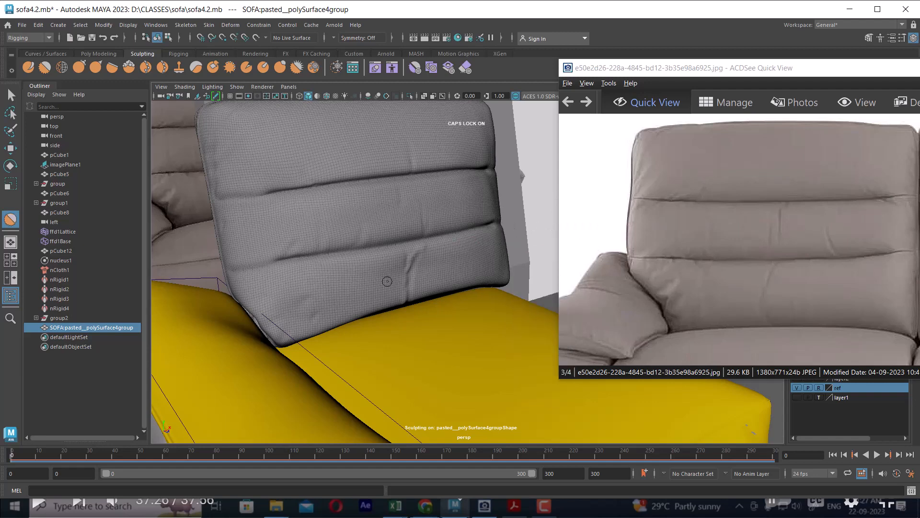
{"action": "left_click_drag", "start_coordinate": [415, 300], "coordinate": [413, 255], "text": "alt"}
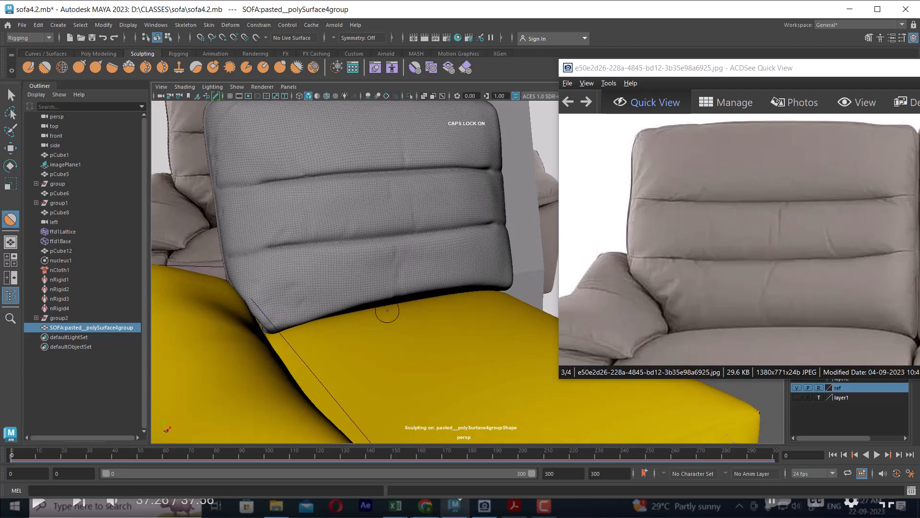
{"action": "mouse_move", "coordinate": [366, 323]}
{"action": "right_mouse_down", "text": "alt"}
{"action": "mouse_move", "coordinate": [366, 247]}
{"action": "mouse_move", "coordinate": [386, 288]}
{"action": "mouse_move", "coordinate": [422, 248]}
{"action": "mouse_move", "coordinate": [418, 259]}
{"action": "right_mouse_up", "text": "alt"}
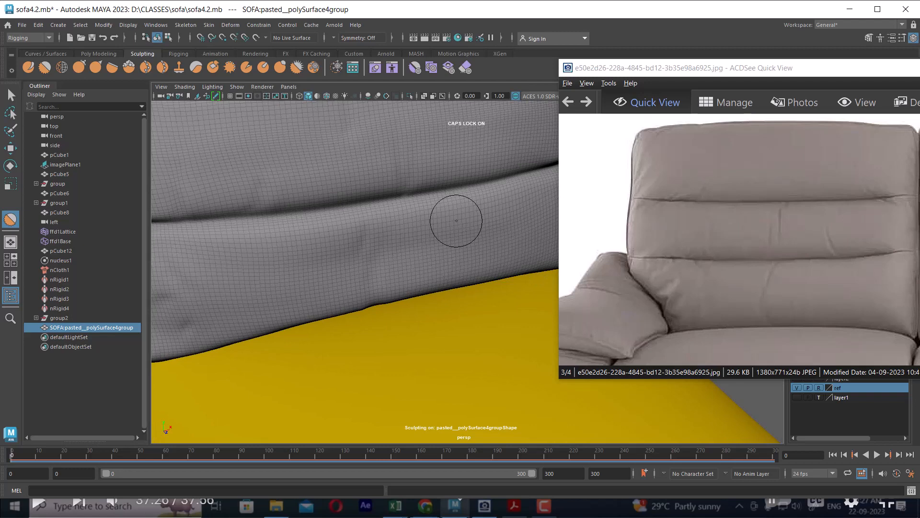
- Redefine the curved vertical crease between the lower seam and the seat with the Sculpt brush
{"action": "right_click_drag", "start_coordinate": [438, 261], "coordinate": [439, 282]}
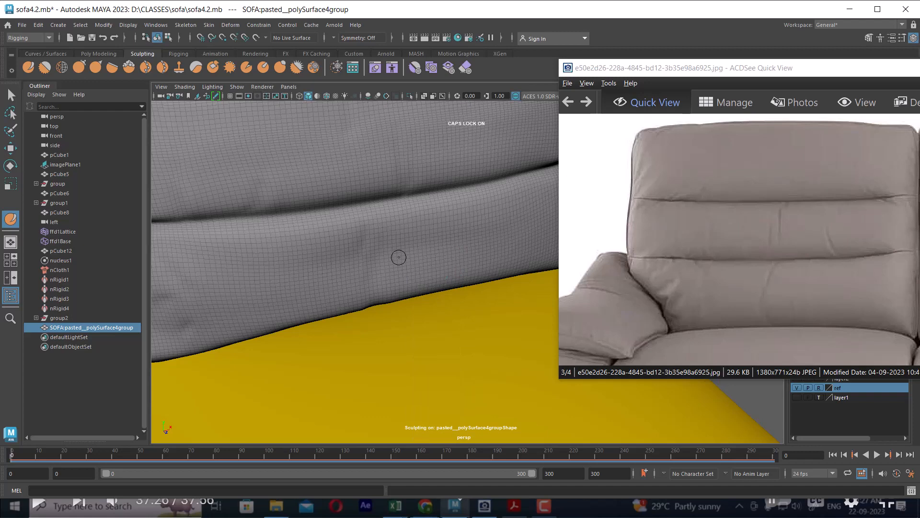
{"action": "mouse_move", "coordinate": [401, 210]}
{"action": "left_mouse_down", "text": "alt"}
{"action": "mouse_move", "coordinate": [397, 219]}
{"action": "mouse_move", "coordinate": [406, 188]}
{"action": "mouse_move", "coordinate": [375, 237]}
{"action": "mouse_move", "coordinate": [375, 292]}
{"action": "mouse_move", "coordinate": [375, 275]}
{"action": "left_mouse_up", "text": "alt"}
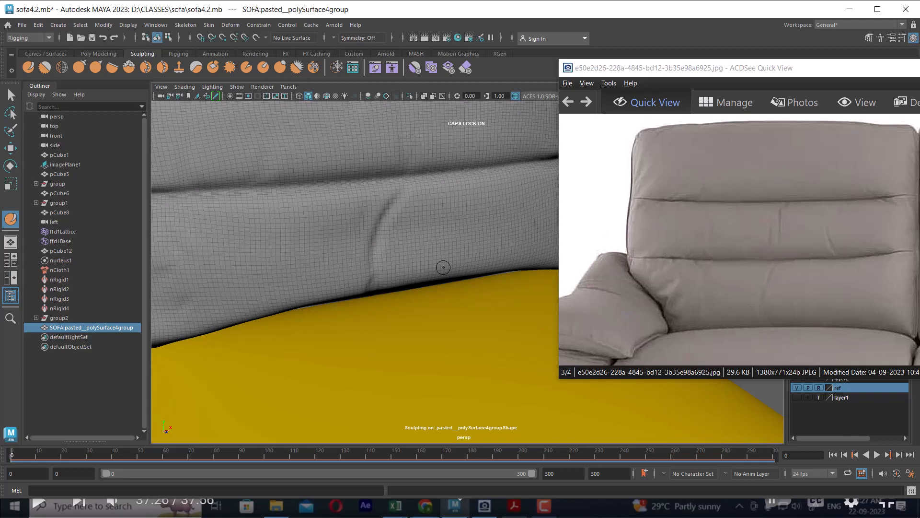
{"action": "mouse_move", "coordinate": [428, 249]}
{"action": "left_mouse_down", "text": "alt"}
{"action": "mouse_move", "coordinate": [397, 259]}
{"action": "mouse_move", "coordinate": [380, 239]}
{"action": "mouse_move", "coordinate": [379, 268]}
{"action": "mouse_move", "coordinate": [380, 233]}
{"action": "mouse_move", "coordinate": [379, 261]}
{"action": "left_mouse_up", "text": "alt"}
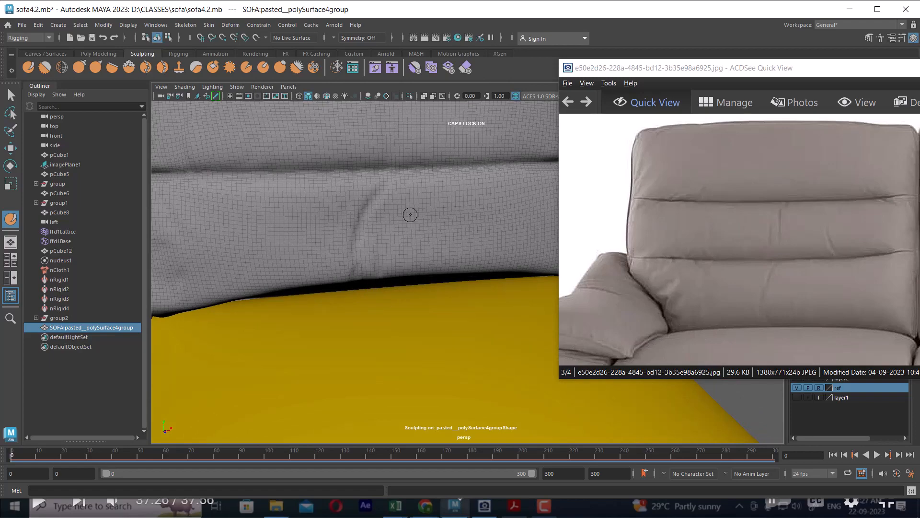
{"action": "left_click_drag", "start_coordinate": [410, 215], "coordinate": [407, 232], "text": "alt"}
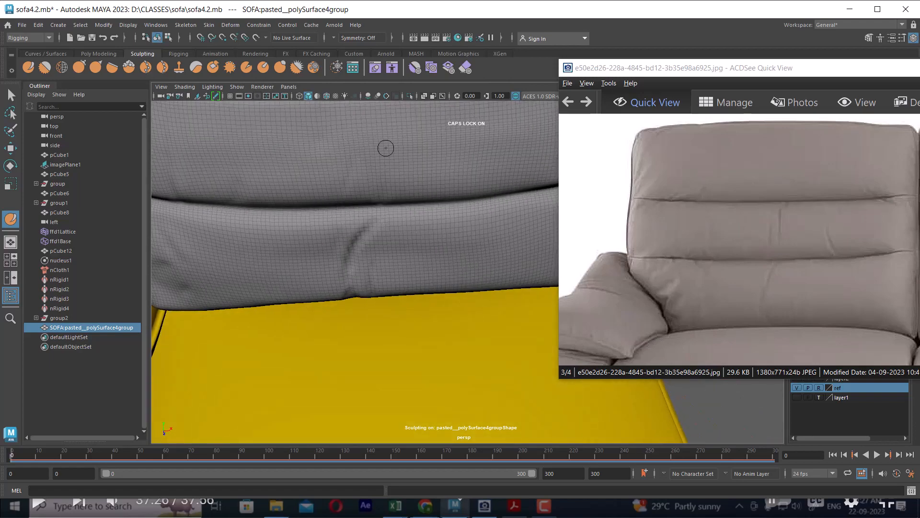
- Deselect the backrest and examine the shaded crease in its lower section against the reference photo
{"action": "mouse_move", "coordinate": [384, 146]}
{"action": "left_mouse_down", "text": "alt"}
{"action": "mouse_move", "coordinate": [384, 158]}
{"action": "mouse_move", "coordinate": [374, 129]}
{"action": "mouse_move", "coordinate": [366, 221]}
{"action": "mouse_move", "coordinate": [375, 126]}
{"action": "mouse_move", "coordinate": [365, 223]}
{"action": "mouse_move", "coordinate": [438, 212]}
{"action": "mouse_move", "coordinate": [403, 185]}
{"action": "mouse_move", "coordinate": [360, 222]}
{"action": "mouse_move", "coordinate": [420, 221]}
{"action": "left_mouse_up", "text": "alt"}
{"action": "key", "text": "w"}
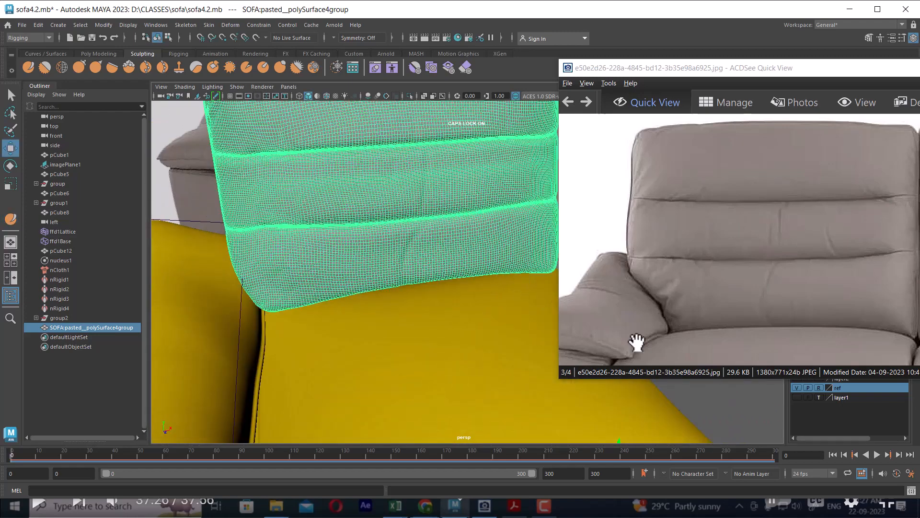
{"action": "left_click", "coordinate": [749, 416]}
{"action": "scroll", "coordinate": [386, 256], "scroll_direction": "down", "scroll_amount": 3}
{"action": "left_click_drag", "start_coordinate": [386, 257], "coordinate": [406, 231], "text": "alt"}
{"action": "scroll", "coordinate": [360, 243], "scroll_direction": "up", "scroll_amount": 3}
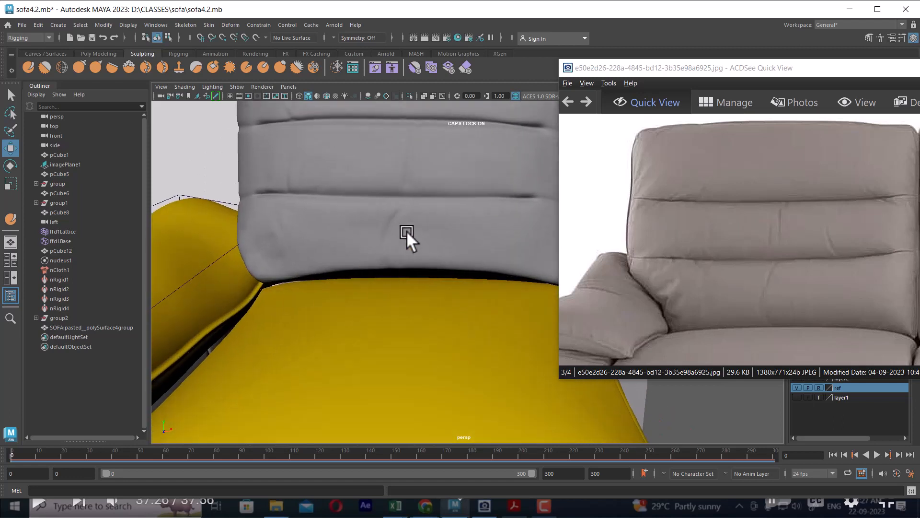
{"action": "right_click_drag", "start_coordinate": [407, 231], "coordinate": [427, 323], "text": "alt"}
- Smooth the crease in the backrest's middle section with the Smooth brush and deselect the backrest
{"action": "right_click", "coordinate": [442, 201], "text": "shift"}
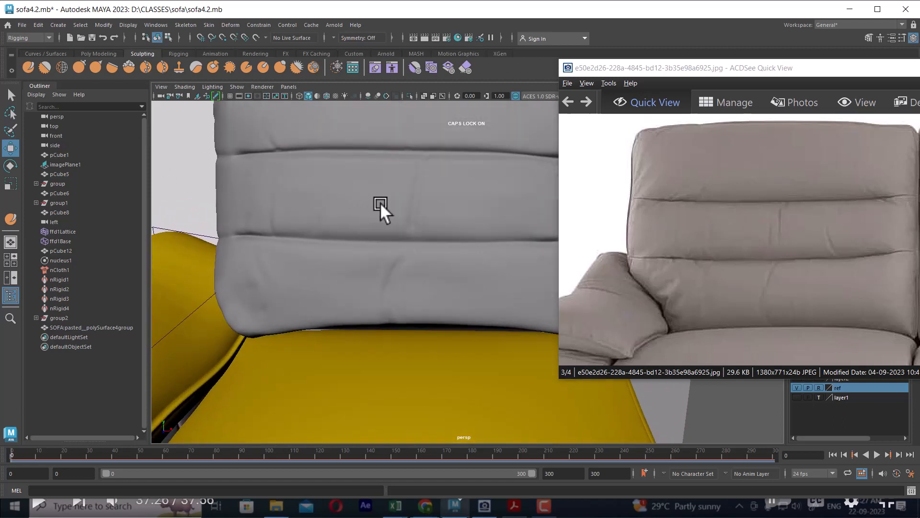
{"action": "right_click", "coordinate": [419, 192], "text": "shift"}
{"action": "left_click", "coordinate": [404, 202]}
{"action": "right_click", "coordinate": [456, 194], "text": "shift"}
{"action": "mouse_move", "coordinate": [456, 194]}
{"action": "right_mouse_down", "text": "shift"}
{"action": "mouse_move", "coordinate": [398, 177]}
{"action": "mouse_move", "coordinate": [502, 214]}
{"action": "right_mouse_up", "text": "shift"}
{"action": "right_click", "coordinate": [455, 190], "text": "shift"}
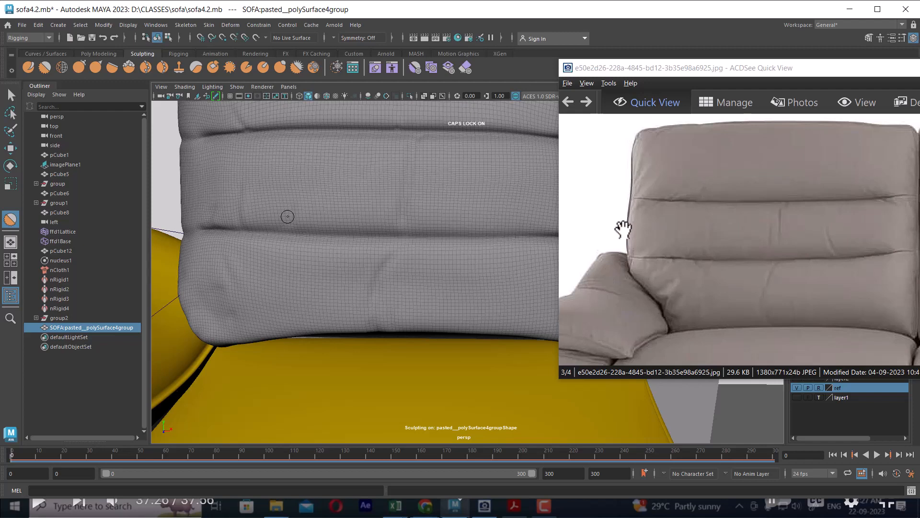
{"action": "left_click_drag", "start_coordinate": [431, 189], "coordinate": [444, 189], "text": "alt"}
{"action": "mouse_move", "coordinate": [438, 152]}
{"action": "left_mouse_down", "text": "shift"}
{"action": "mouse_move", "coordinate": [418, 146]}
{"action": "mouse_move", "coordinate": [410, 270]}
{"action": "mouse_move", "coordinate": [390, 288]}
{"action": "mouse_move", "coordinate": [385, 263]}
{"action": "mouse_move", "coordinate": [368, 297]}
{"action": "mouse_move", "coordinate": [380, 331]}
{"action": "mouse_move", "coordinate": [394, 257]}
{"action": "mouse_move", "coordinate": [379, 290]}
{"action": "mouse_move", "coordinate": [408, 207]}
{"action": "left_mouse_up", "text": "shift"}
{"action": "right_click_drag", "start_coordinate": [422, 166], "coordinate": [434, 254], "text": "alt"}
{"action": "key", "text": "w"}
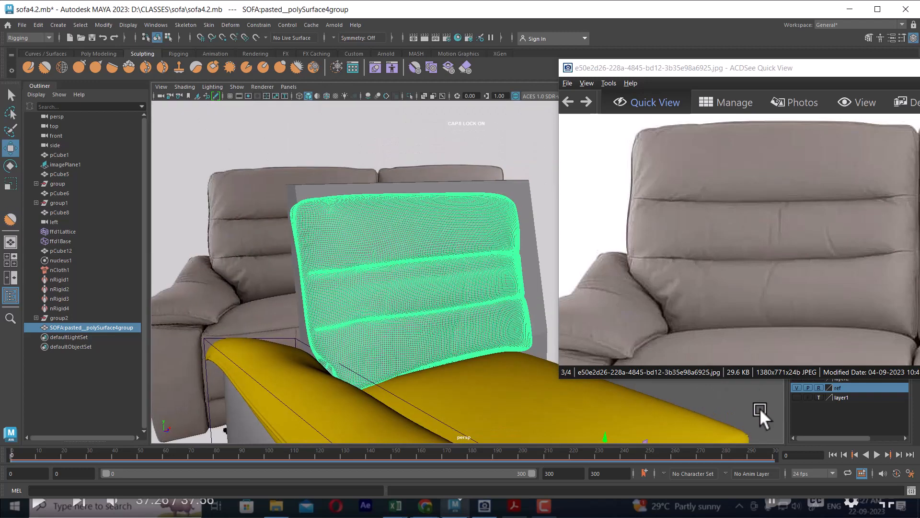
{"action": "left_click", "coordinate": [761, 409]}
- Browse the reference photos of the front, side and rear of the sofa and compare them with the model
{"action": "left_click_drag", "start_coordinate": [915, 73], "coordinate": [818, 81]}
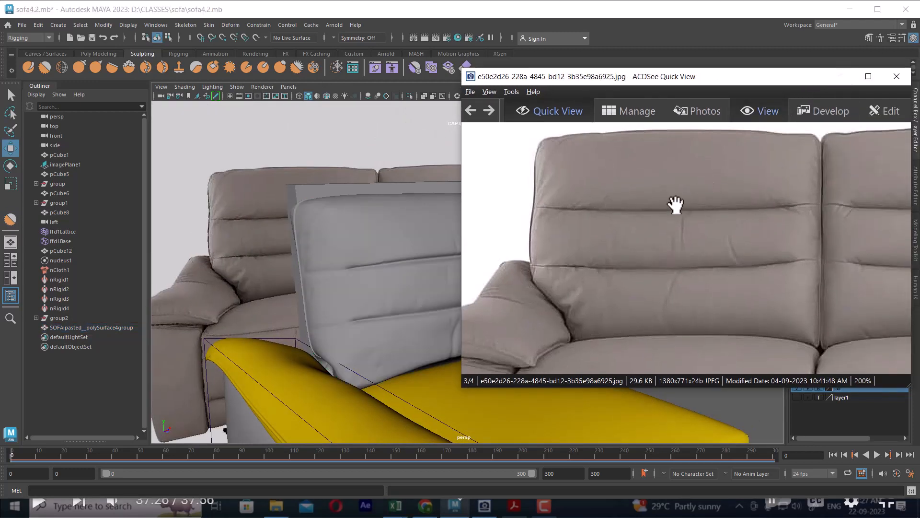
{"action": "scroll", "coordinate": [664, 221], "scroll_direction": "down", "scroll_amount": 1}
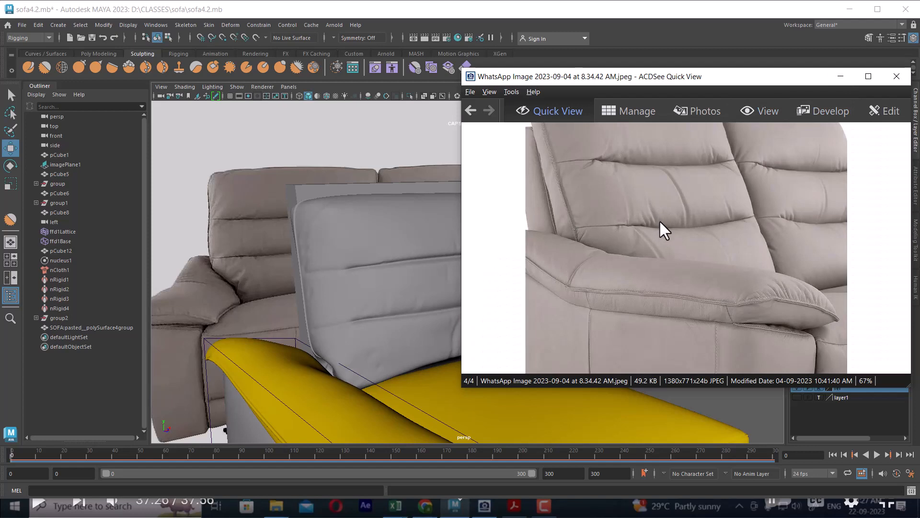
{"action": "left_click_drag", "start_coordinate": [441, 288], "coordinate": [522, 367], "text": "alt"}
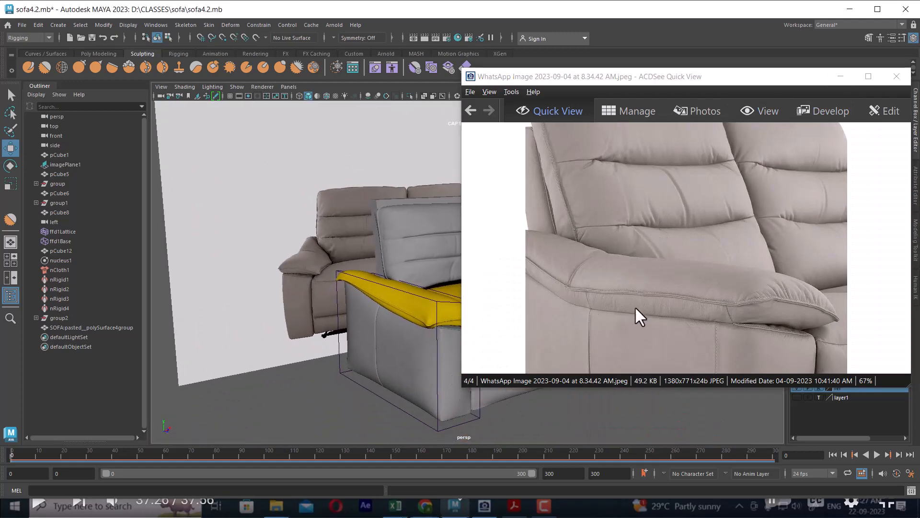
{"action": "scroll", "coordinate": [620, 232], "scroll_direction": "up", "scroll_amount": 2}
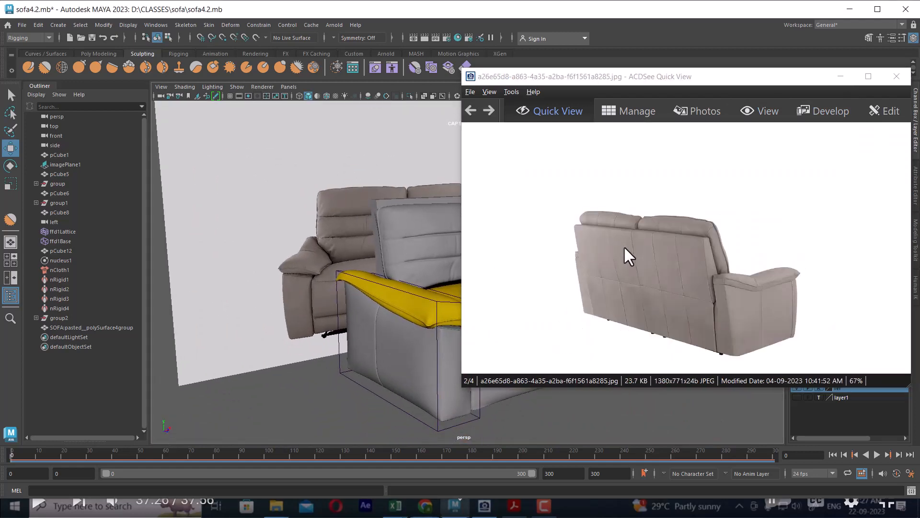
{"action": "left_click_drag", "start_coordinate": [782, 90], "coordinate": [871, 122]}
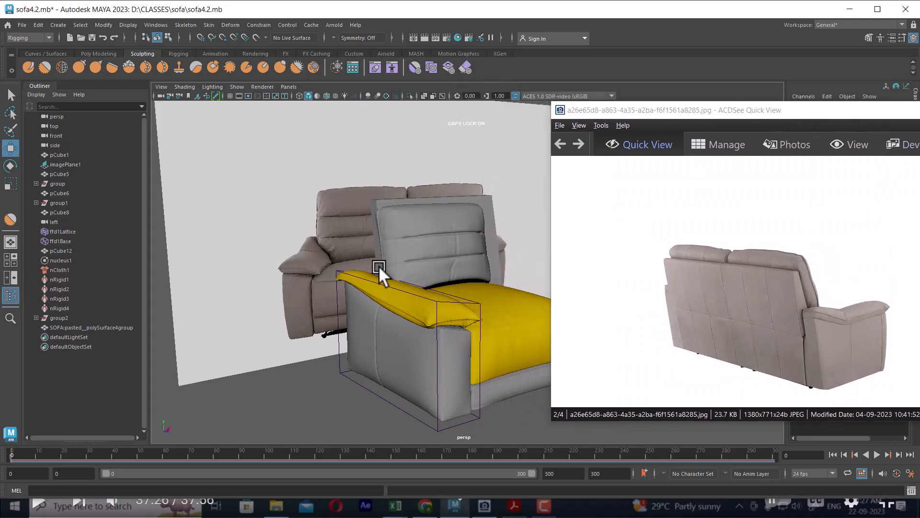
- Isolate the flat back panel behind the backrest by hiding all other objects
{"action": "left_click_drag", "start_coordinate": [379, 266], "coordinate": [439, 292], "text": "alt"}
{"action": "left_click", "coordinate": [398, 236]}
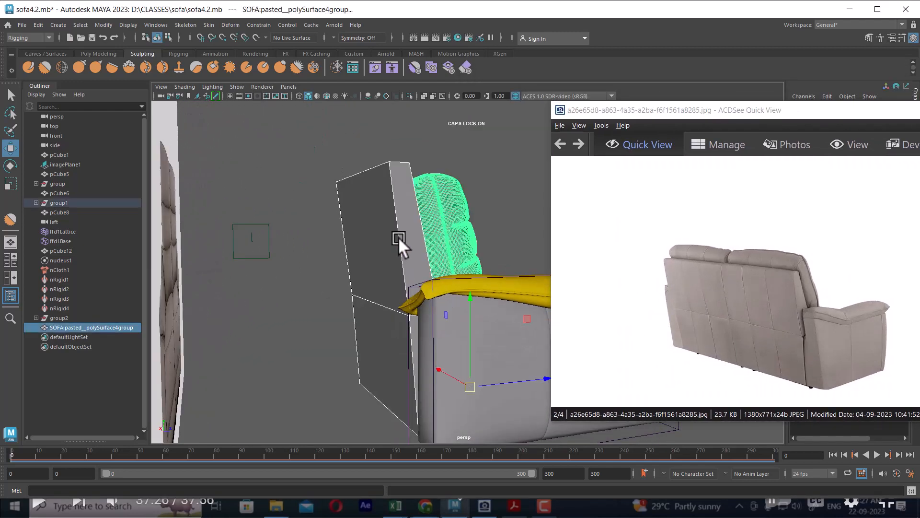
{"action": "left_click_drag", "start_coordinate": [397, 237], "coordinate": [374, 231], "text": "alt"}
{"action": "left_click", "coordinate": [345, 184]}
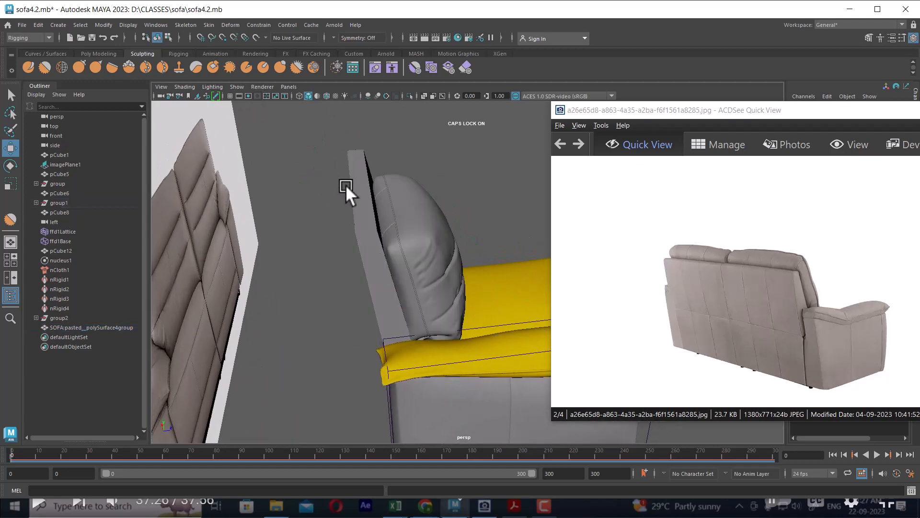
{"action": "left_click", "coordinate": [352, 175]}
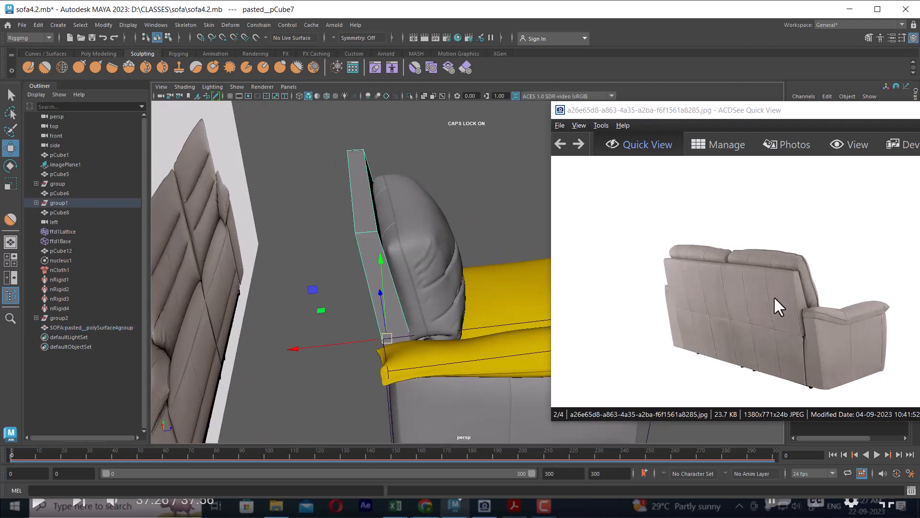
{"action": "scroll", "coordinate": [773, 295], "scroll_direction": "up", "scroll_amount": 3}
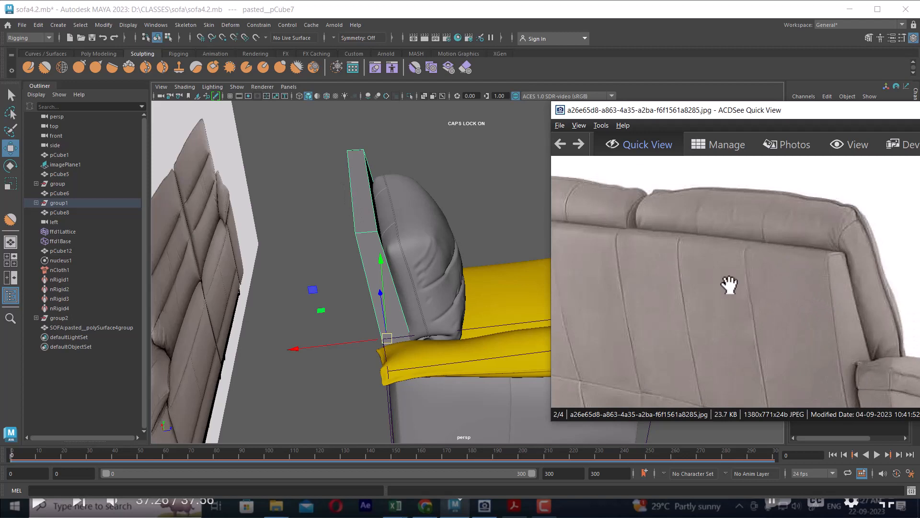
{"action": "left_click_drag", "start_coordinate": [418, 270], "coordinate": [445, 229], "text": "alt"}
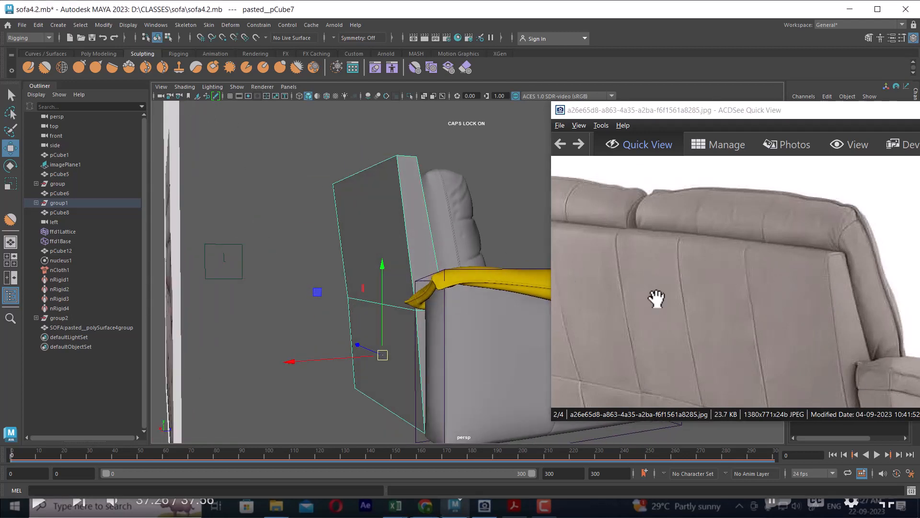
{"action": "left_click_drag", "start_coordinate": [329, 227], "coordinate": [354, 271], "text": "alt"}
{"action": "key", "text": "alt+h"}
{"action": "left_click_drag", "start_coordinate": [381, 314], "coordinate": [453, 294], "text": "alt"}
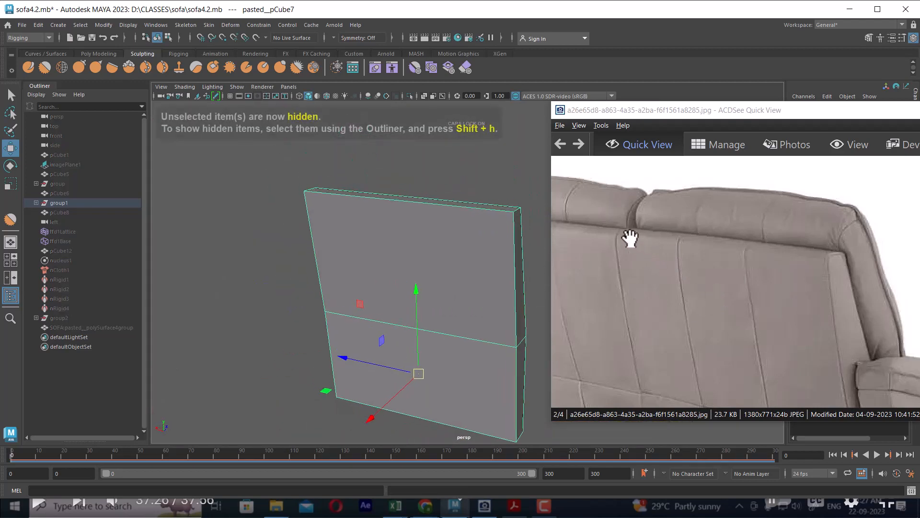
{"action": "left_click_drag", "start_coordinate": [393, 234], "coordinate": [412, 246], "text": "alt"}
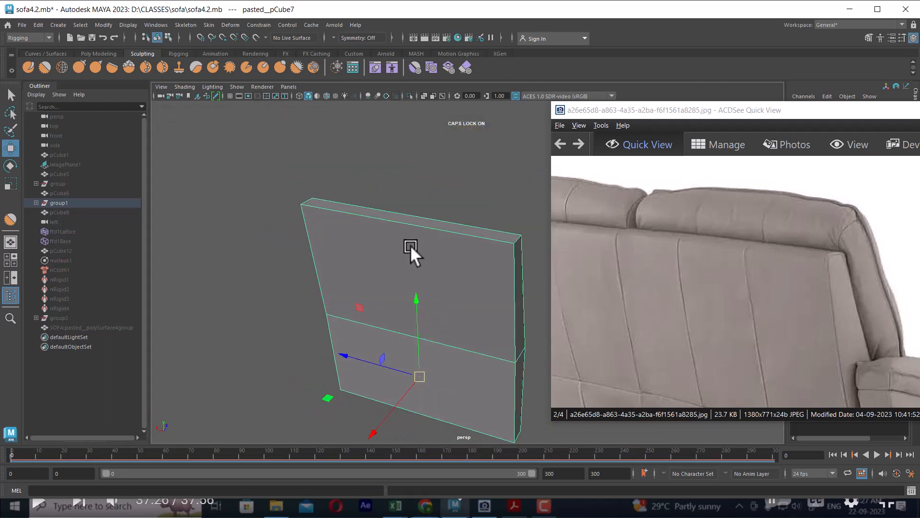
- Split the back panel's horizontal edges to add one vertical edge loop through its middle
{"action": "right_click_drag", "start_coordinate": [413, 245], "coordinate": [273, 203]}
{"action": "left_click", "coordinate": [396, 221]}
{"action": "right_click", "coordinate": [443, 173], "text": "ctrl"}
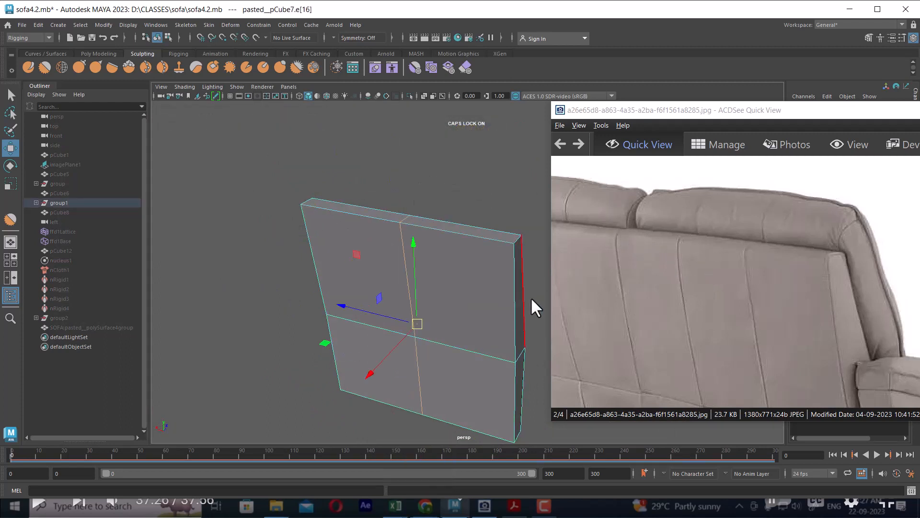
- Bevel the middle vertical edge loop into two loops with a fraction of 0.4
{"action": "right_click_drag", "start_coordinate": [416, 191], "coordinate": [460, 184], "text": "shift"}
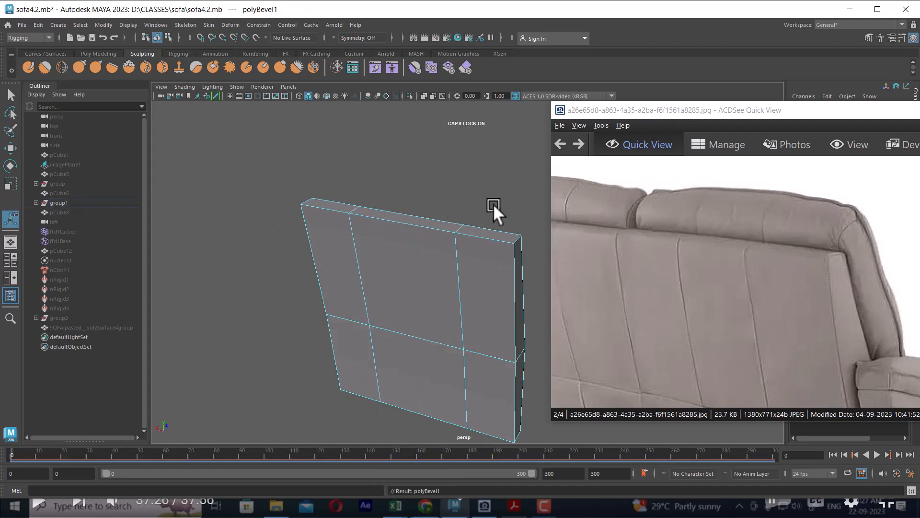
{"action": "left_click_drag", "start_coordinate": [884, 110], "coordinate": [779, 396]}
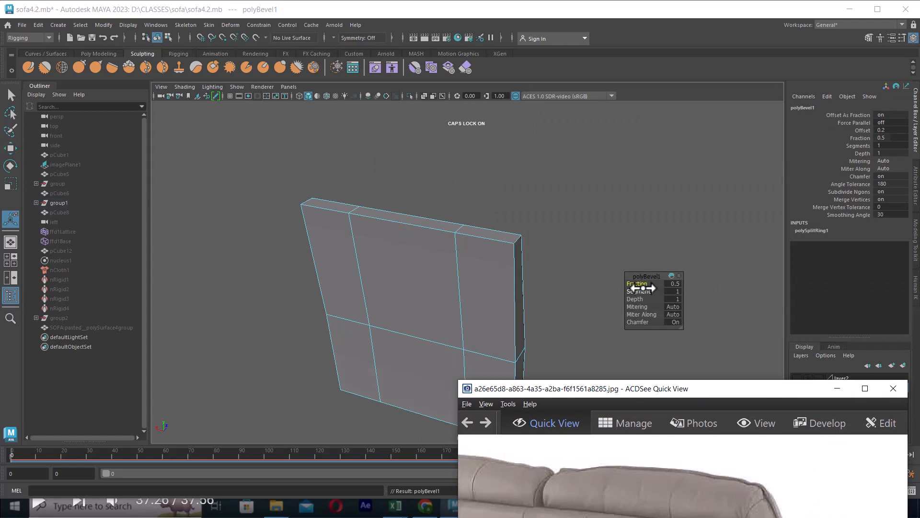
{"action": "mouse_move", "coordinate": [643, 284]}
{"action": "left_mouse_down"}
{"action": "mouse_move", "coordinate": [631, 283]}
{"action": "mouse_move", "coordinate": [636, 295]}
{"action": "left_mouse_up"}
{"action": "left_click_drag", "start_coordinate": [628, 388], "coordinate": [727, 372]}
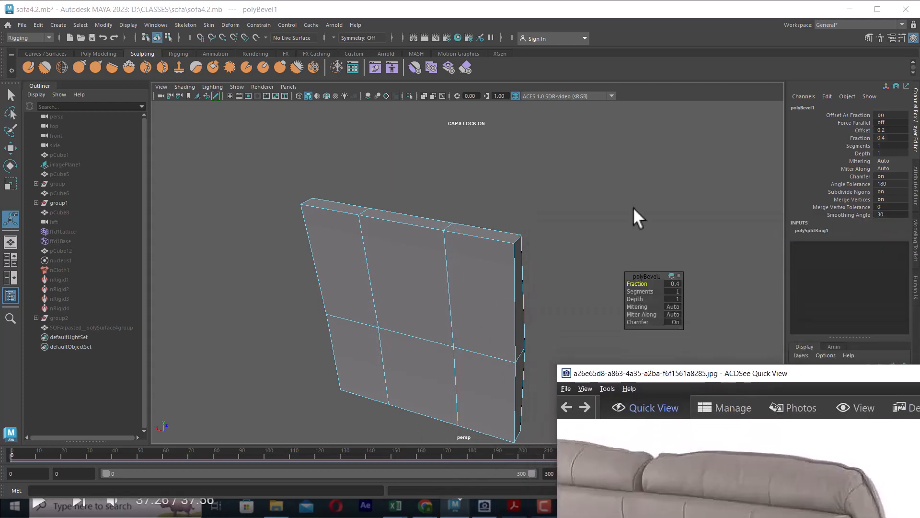
{"action": "left_click_drag", "start_coordinate": [632, 214], "coordinate": [602, 226], "text": "alt"}
{"action": "left_click_drag", "start_coordinate": [732, 372], "coordinate": [801, 257]}
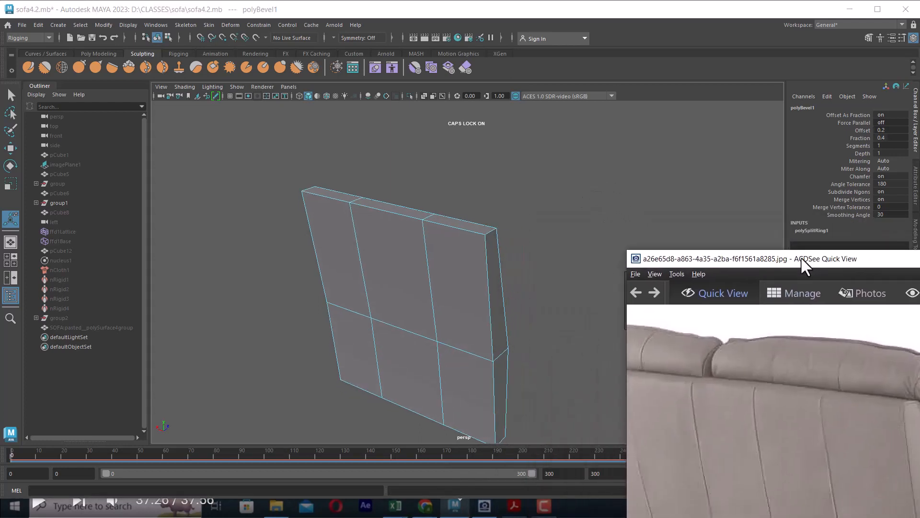
- Return the back panel to object selection and place the rear-view reference photo beside it to compare the vertical seams
{"action": "left_click_drag", "start_coordinate": [621, 231], "coordinate": [487, 233], "text": "alt"}
{"action": "key", "text": "w"}
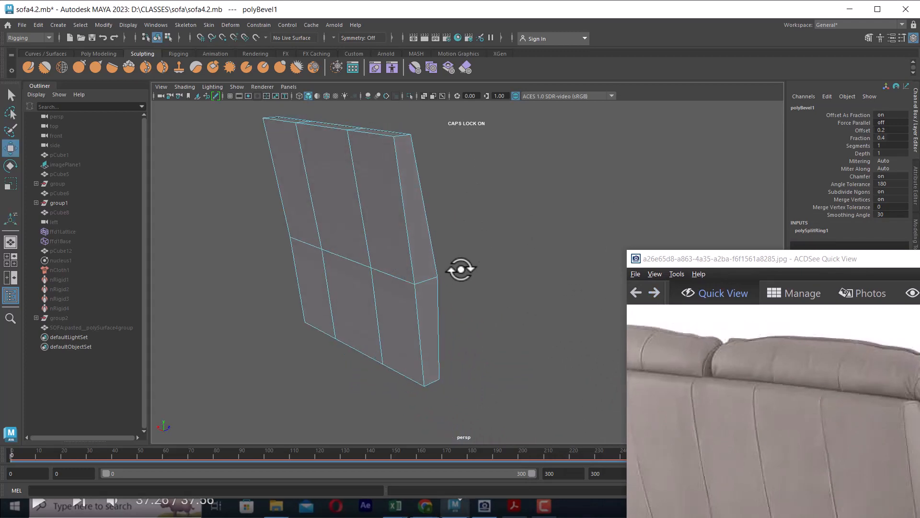
{"action": "left_click_drag", "start_coordinate": [461, 269], "coordinate": [463, 277], "text": "alt"}
{"action": "right_click_drag", "start_coordinate": [407, 215], "coordinate": [479, 178]}
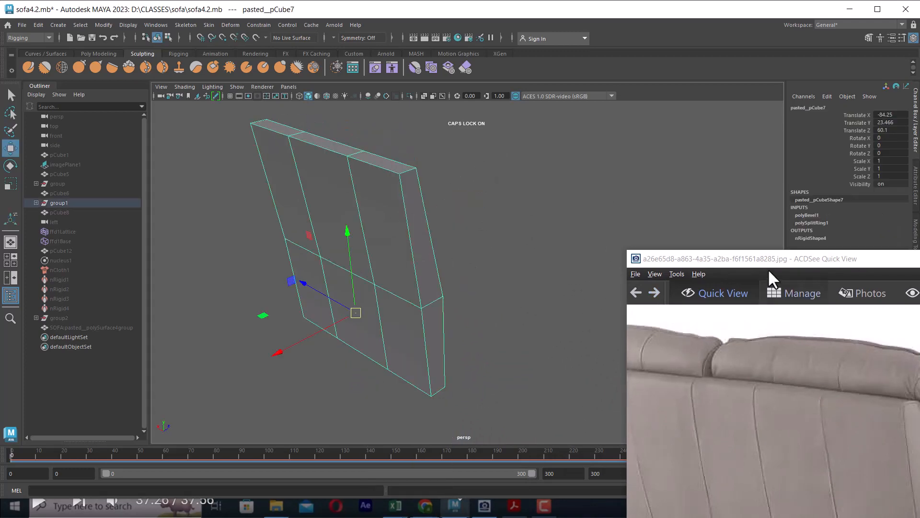
{"action": "left_click_drag", "start_coordinate": [769, 263], "coordinate": [751, 121]}
{"action": "left_click_drag", "start_coordinate": [757, 369], "coordinate": [773, 339]}
{"action": "left_click", "coordinate": [433, 269]}
{"action": "mouse_move", "coordinate": [433, 268]}
{"action": "left_mouse_down", "text": "alt"}
{"action": "mouse_move", "coordinate": [441, 243]}
{"action": "mouse_move", "coordinate": [456, 269]}
{"action": "mouse_move", "coordinate": [444, 265]}
{"action": "left_mouse_up", "text": "alt"}
{"action": "right_click_drag", "start_coordinate": [441, 262], "coordinate": [572, 150]}
{"action": "left_click", "coordinate": [571, 152]}
{"action": "left_click", "coordinate": [439, 215]}
- Insert 5 evenly spaced vertical edge loops in each of the panel's three sections with the Insert Edge Loop tool's multiple-loops option
{"action": "right_click_drag", "start_coordinate": [555, 185], "coordinate": [531, 195], "text": "shift"}
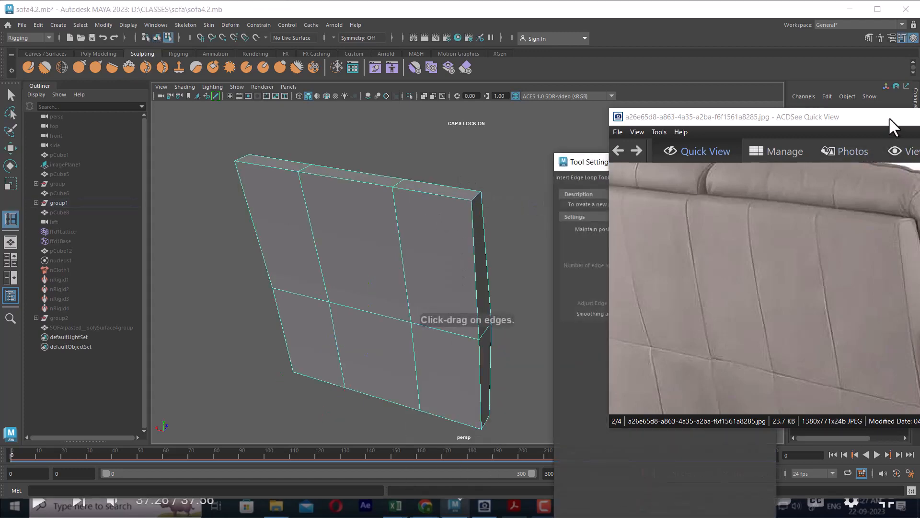
{"action": "left_click_drag", "start_coordinate": [890, 117], "coordinate": [682, 245]}
{"action": "left_click", "coordinate": [774, 245]}
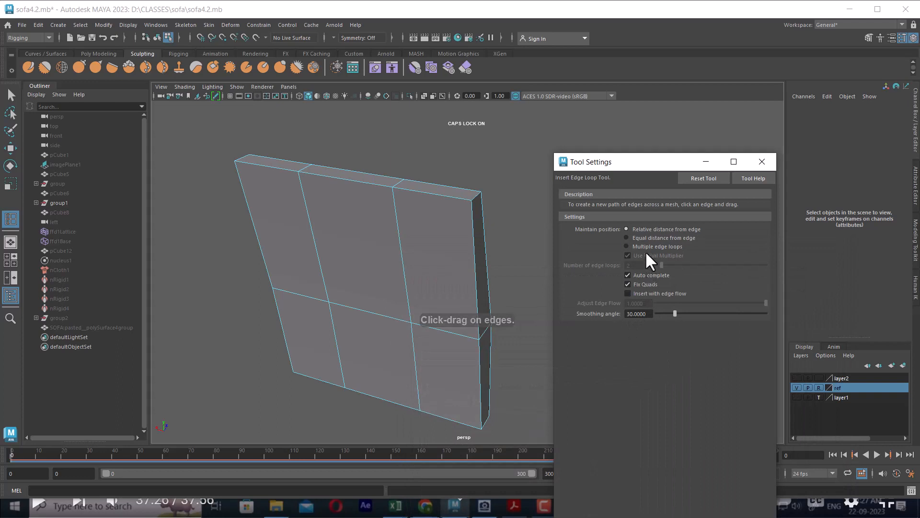
{"action": "left_click", "coordinate": [648, 247]}
{"action": "left_click", "coordinate": [637, 265]}
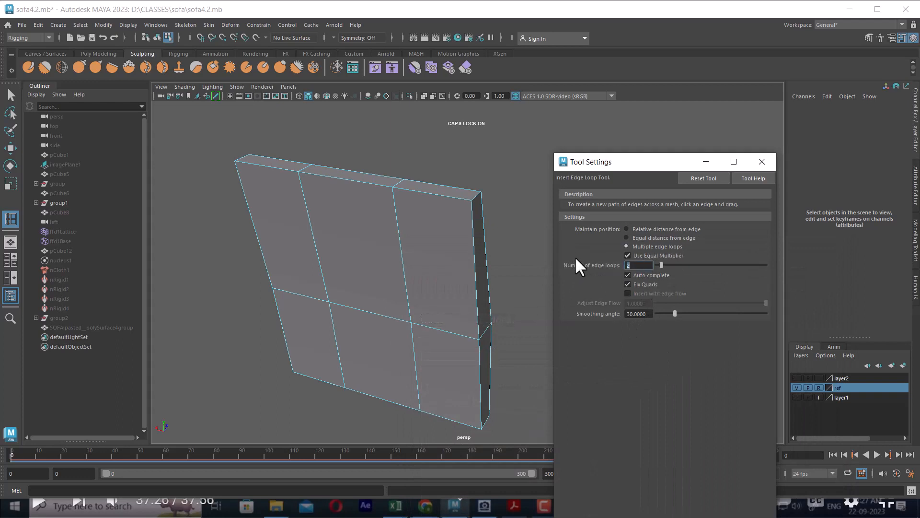
{"action": "type", "text": "5"}
{"action": "key", "text": "Return"}
{"action": "left_click", "coordinate": [425, 192]}
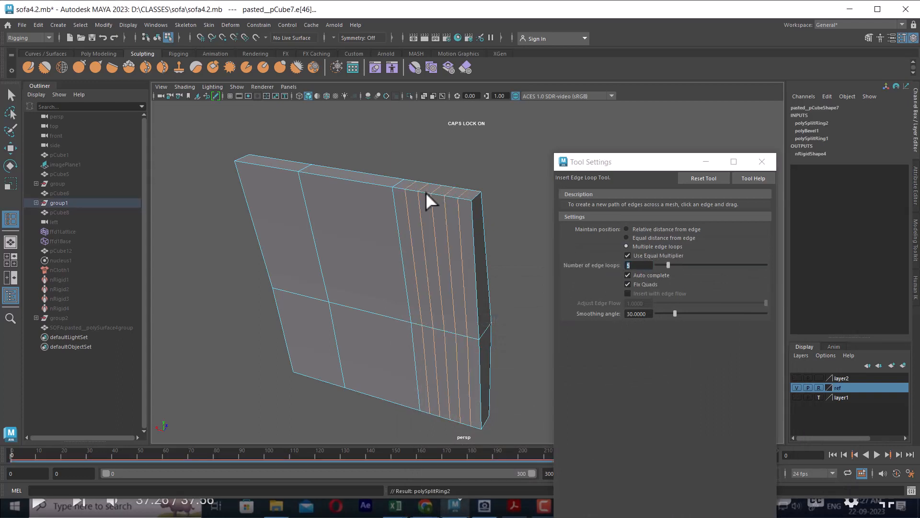
{"action": "left_click", "coordinate": [349, 177]}
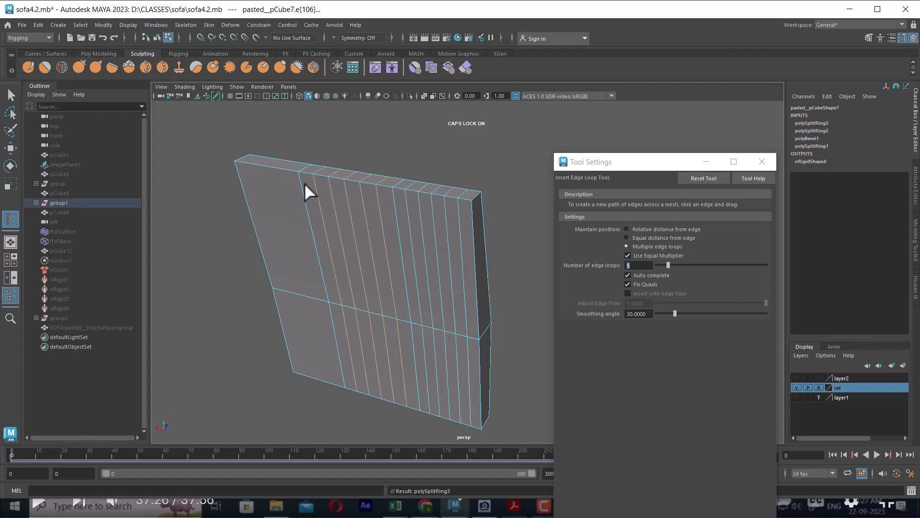
{"action": "left_click", "coordinate": [266, 165]}
{"action": "left_click_drag", "start_coordinate": [266, 169], "coordinate": [381, 205], "text": "alt"}
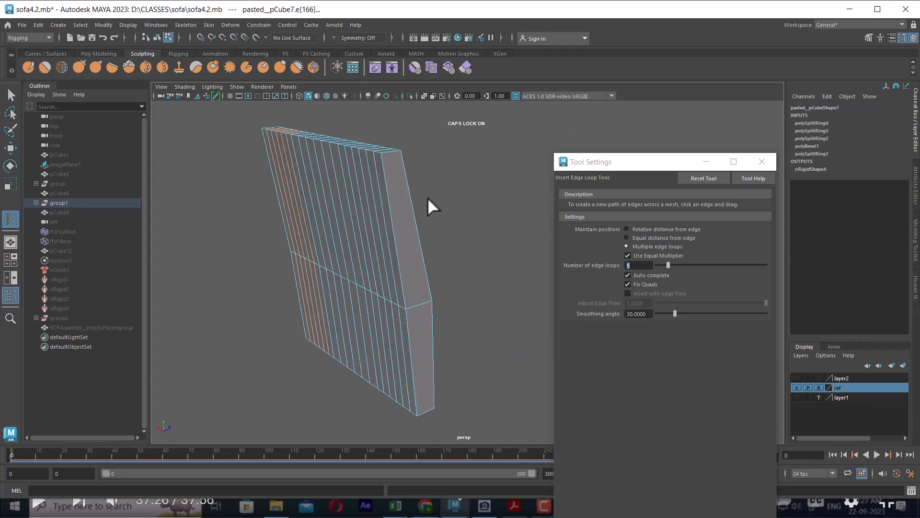
- Insert 10 evenly spaced horizontal edge loops in both the upper and lower halves of the back panel
{"action": "type", "text": "1"}
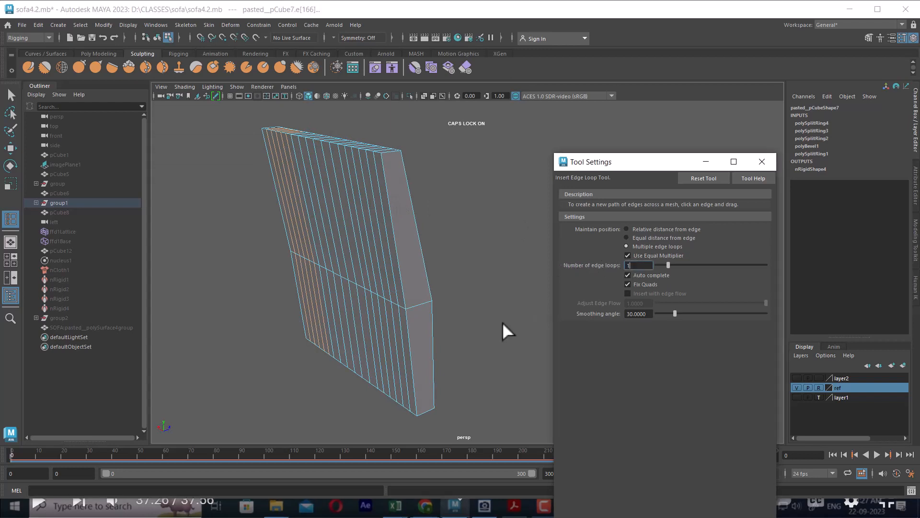
{"action": "type", "text": "0"}
{"action": "left_click", "coordinate": [393, 207]}
{"action": "left_click", "coordinate": [410, 332]}
{"action": "left_click_drag", "start_coordinate": [410, 329], "coordinate": [473, 278], "text": "alt"}
{"action": "key", "text": "w"}
- Select the two vertical edge loops that divide the back panel into three sections
{"action": "right_click_drag", "start_coordinate": [481, 220], "coordinate": [485, 243]}
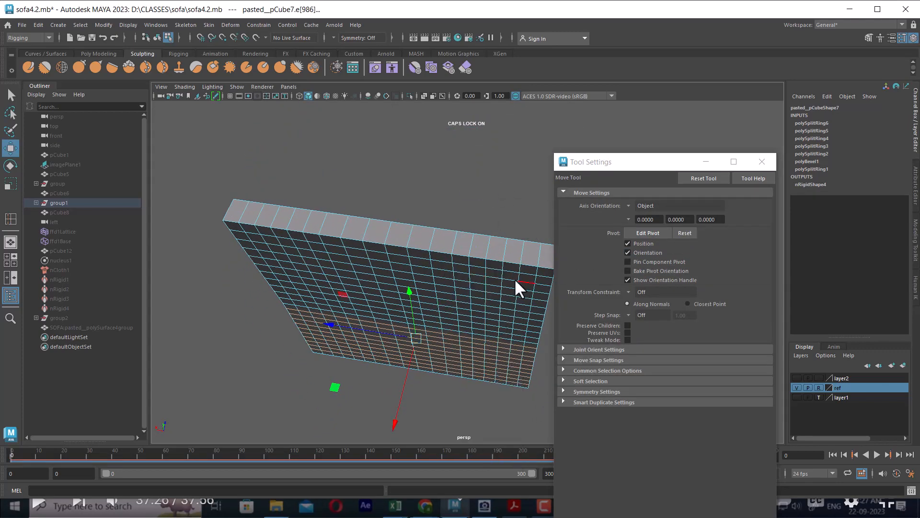
{"action": "left_click_drag", "start_coordinate": [513, 279], "coordinate": [509, 274], "text": "alt"}
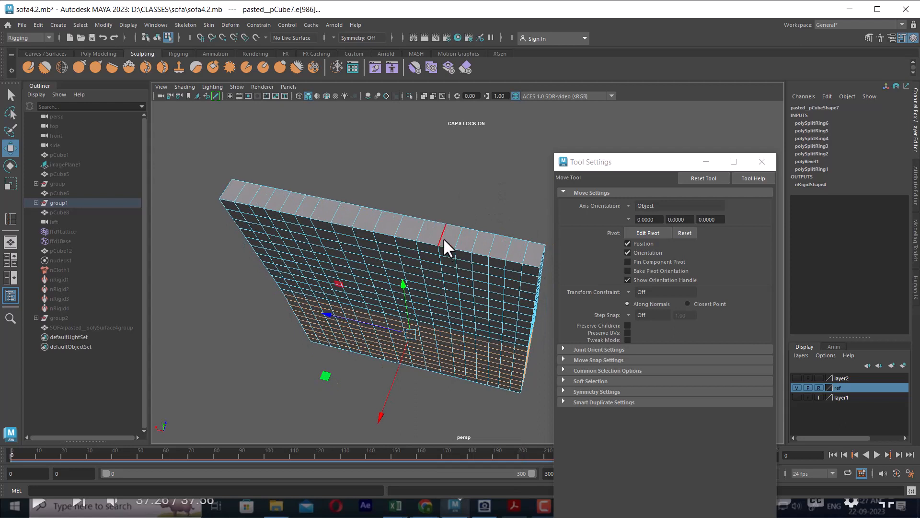
{"action": "left_click", "coordinate": [419, 239]}
{"action": "double_click", "coordinate": [298, 209], "text": "shift"}
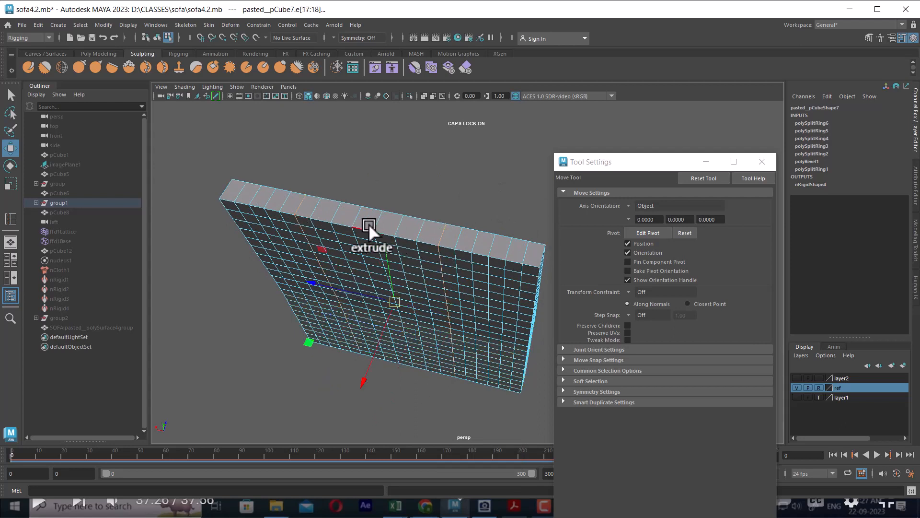
- Select two vertical edge loops on the back panel and compare them with the seams in the sofa reference photo
{"action": "left_click", "coordinate": [315, 210]}
{"action": "double_click", "coordinate": [315, 210]}
{"action": "double_click", "coordinate": [436, 234], "text": "shift"}
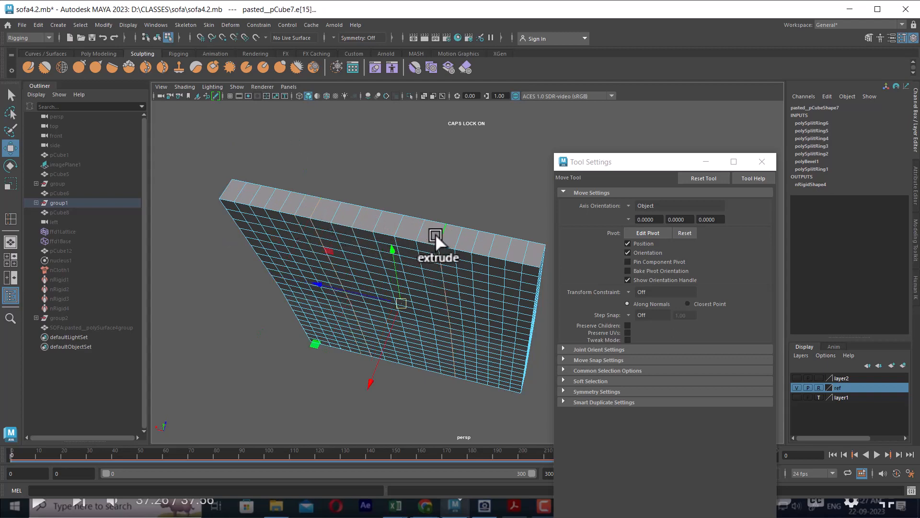
{"action": "left_click_drag", "start_coordinate": [480, 375], "coordinate": [446, 326], "text": "alt"}
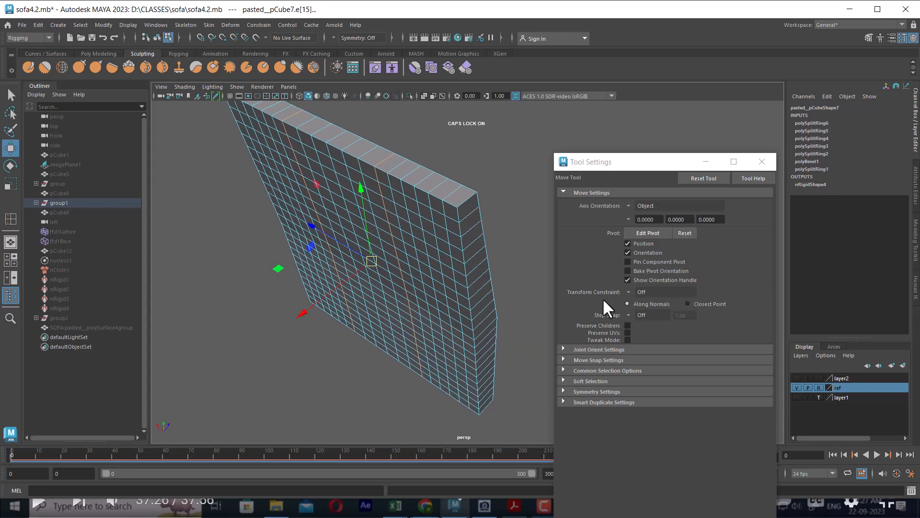
{"action": "key", "text": "alt+Tab"}
{"action": "left_click", "coordinate": [452, 211]}
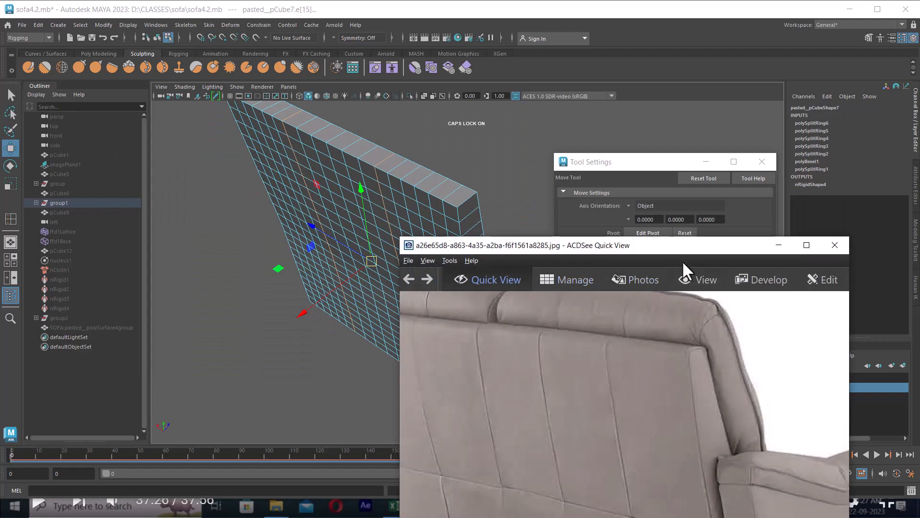
{"action": "left_click_drag", "start_coordinate": [682, 260], "coordinate": [767, 134]}
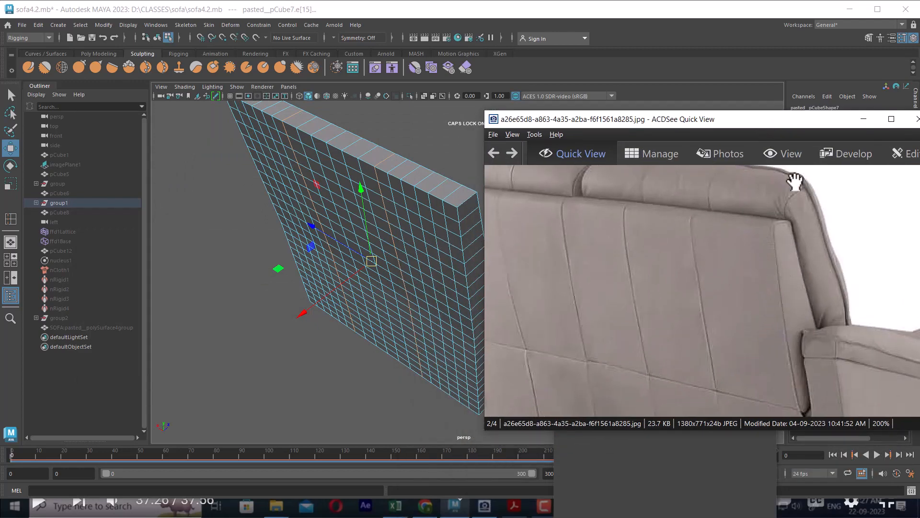
{"action": "left_click", "coordinate": [864, 118]}
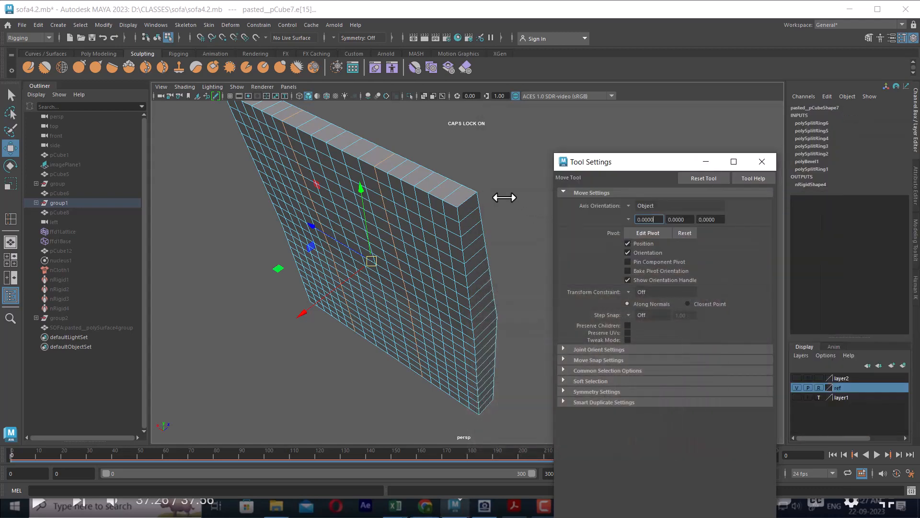
- Insert 2 equally spaced edge loops through the thickness of the back panel with the Insert Edge Loop tool
{"action": "left_click", "coordinate": [468, 197]}
{"action": "mouse_move", "coordinate": [478, 213]}
{"action": "right_mouse_down"}
{"action": "mouse_move", "coordinate": [517, 199]}
{"action": "mouse_move", "coordinate": [509, 186]}
{"action": "mouse_move", "coordinate": [489, 199]}
{"action": "right_mouse_up"}
{"action": "left_click_drag", "start_coordinate": [643, 266], "coordinate": [574, 260]}
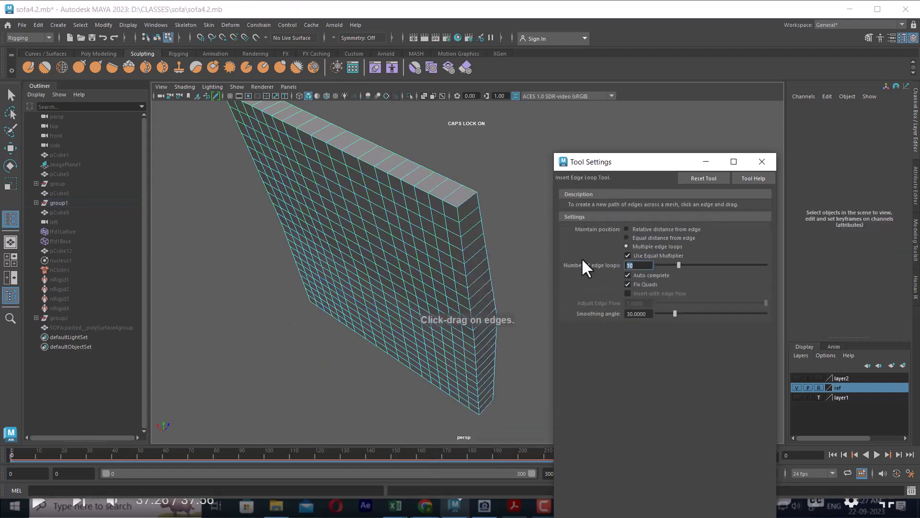
{"action": "type", "text": "2"}
{"action": "key", "text": "Return"}
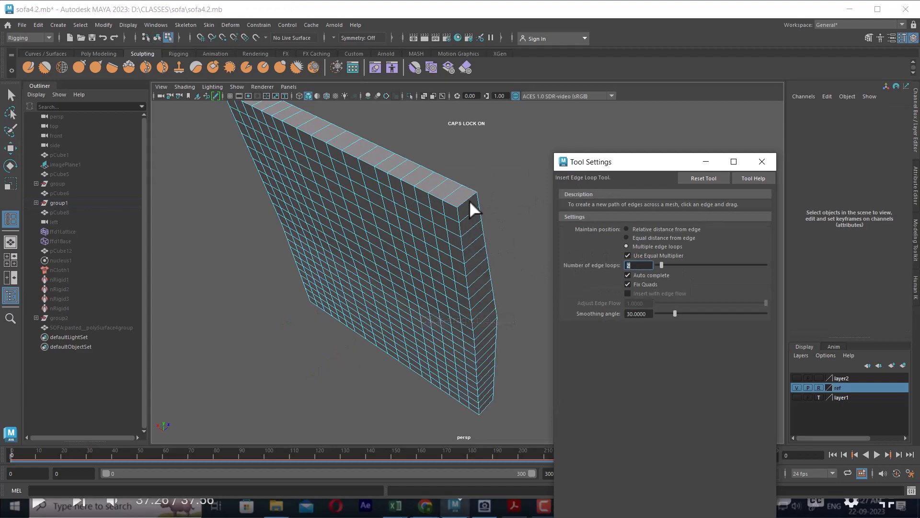
{"action": "left_click", "coordinate": [467, 199]}
{"action": "key", "text": "w"}
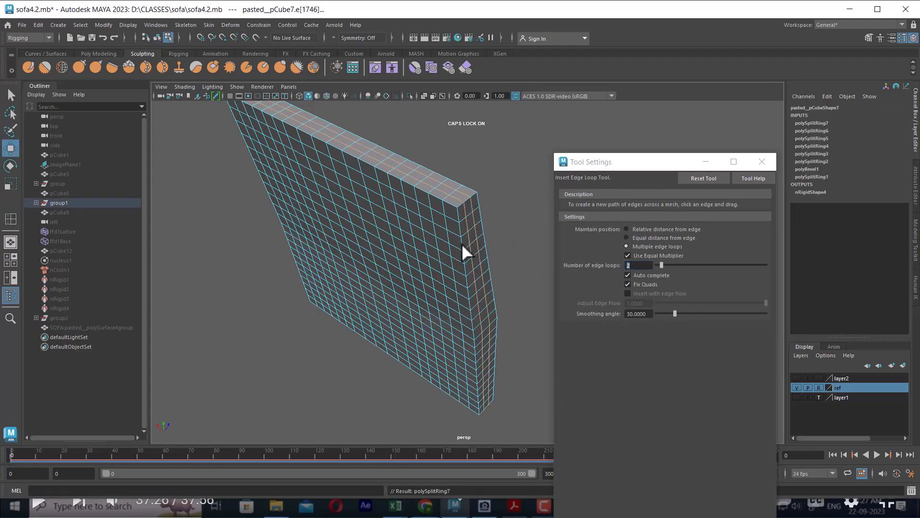
{"action": "scroll", "coordinate": [453, 216], "scroll_direction": "down", "scroll_amount": 5}
{"action": "left_click_drag", "start_coordinate": [449, 209], "coordinate": [458, 297], "text": "alt"}
{"action": "left_click", "coordinate": [754, 164]}
- Return to object mode, select the whole back panel and delete its construction history
{"action": "left_click_drag", "start_coordinate": [379, 216], "coordinate": [397, 276], "text": "alt"}
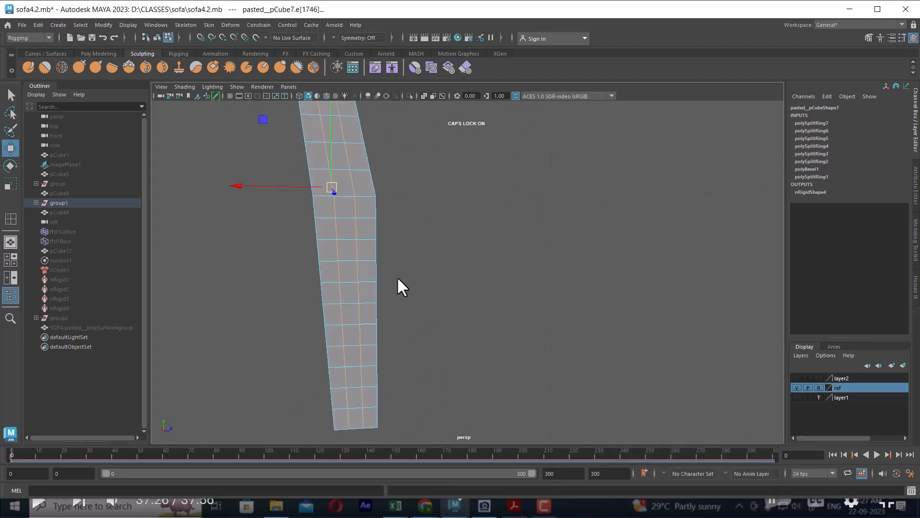
{"action": "right_click_drag", "start_coordinate": [285, 196], "coordinate": [471, 142]}
{"action": "left_click", "coordinate": [471, 142]}
{"action": "left_click", "coordinate": [334, 239]}
{"action": "left_click_drag", "start_coordinate": [334, 239], "coordinate": [520, 309], "text": "alt"}
{"action": "left_click", "coordinate": [31, 24]}
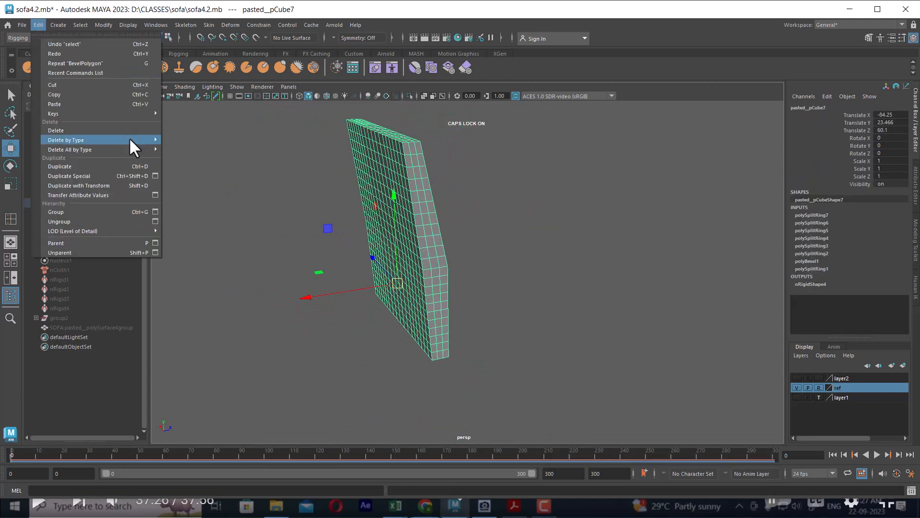
{"action": "mouse_move", "coordinate": [129, 137]}
{"action": "left_click", "coordinate": [190, 140]}
{"action": "left_click_drag", "start_coordinate": [461, 234], "coordinate": [449, 279], "text": "alt"}
- Try to turn the selected back panel into an nCloth object using the FX toolset
{"action": "left_click", "coordinate": [27, 39]}
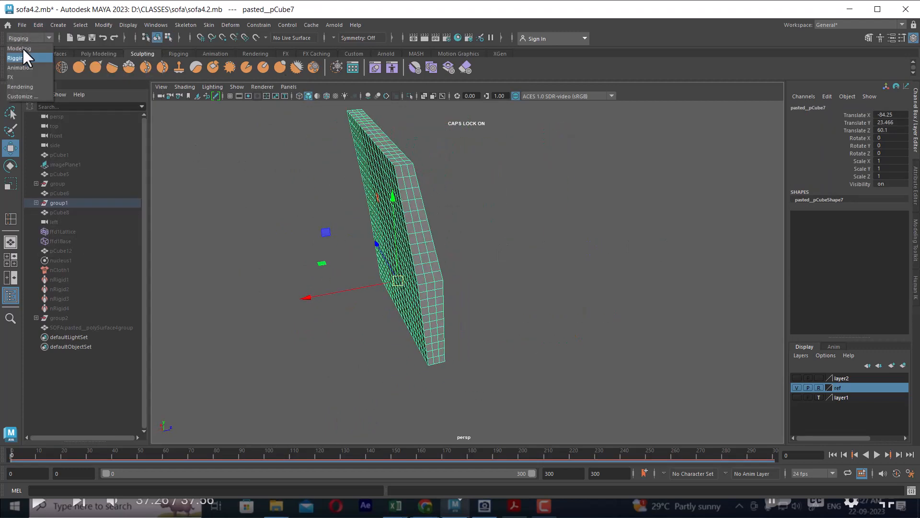
{"action": "left_click", "coordinate": [27, 76]}
{"action": "left_click", "coordinate": [237, 25]}
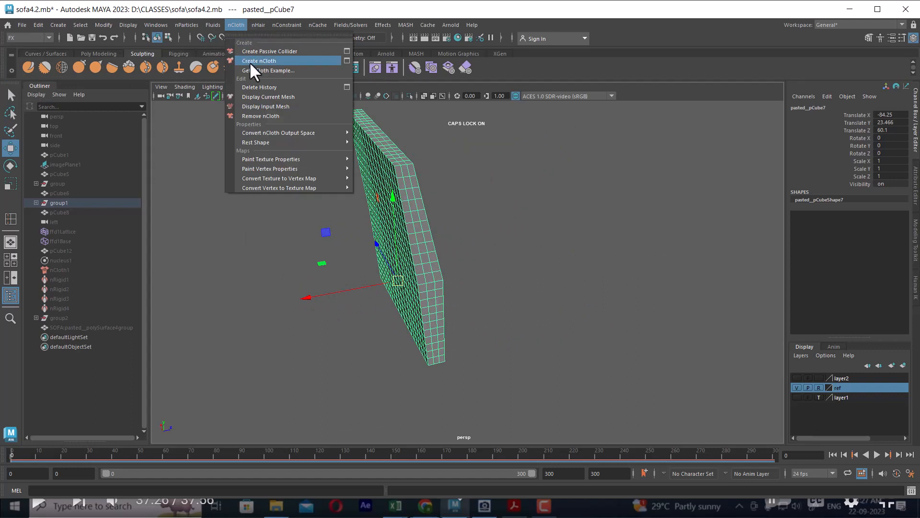
{"action": "left_click", "coordinate": [288, 61]}
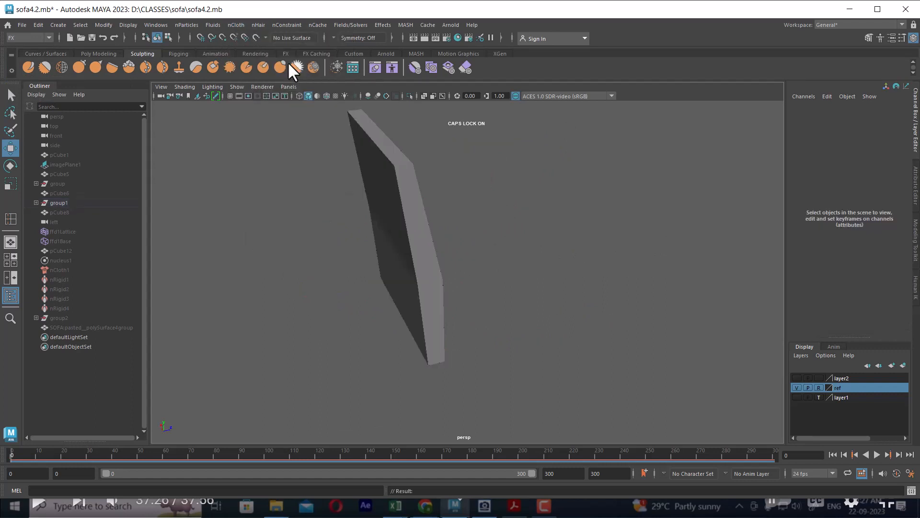
- Set the Gravity of the back panel's nucleus1 solver to 0
{"action": "left_click", "coordinate": [424, 253]}
{"action": "key", "text": "ctrl+a"}
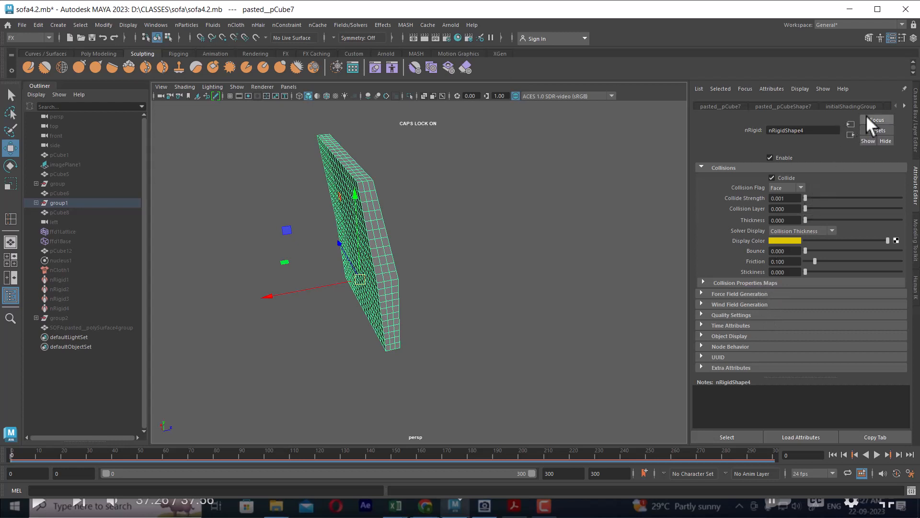
{"action": "left_click", "coordinate": [903, 105]}
{"action": "left_click", "coordinate": [903, 104]}
{"action": "left_click", "coordinate": [903, 104]}
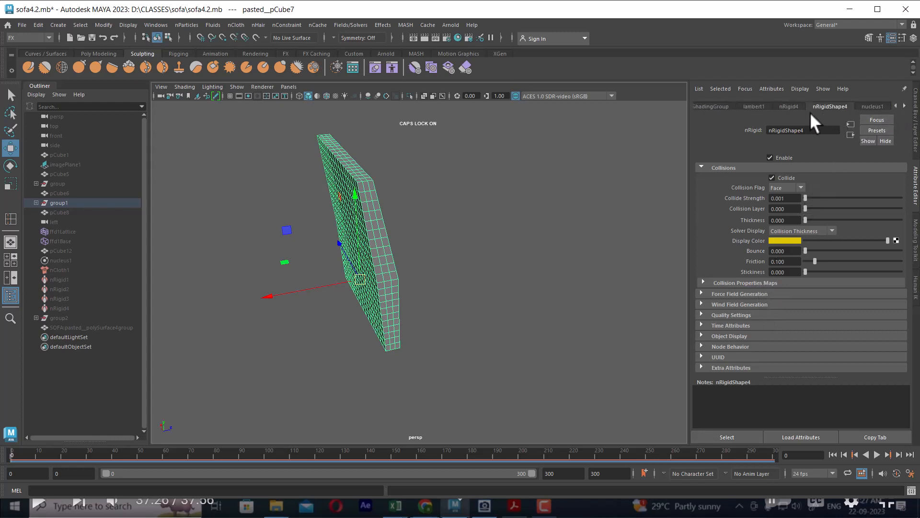
{"action": "left_click", "coordinate": [790, 105]}
{"action": "left_click", "coordinate": [877, 103]}
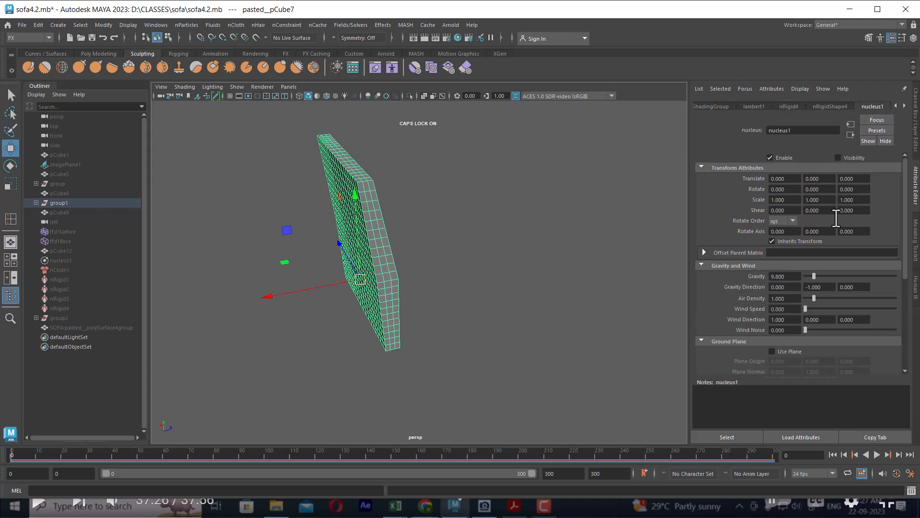
{"action": "left_click", "coordinate": [814, 277]}
{"action": "left_click_drag", "start_coordinate": [814, 277], "coordinate": [801, 277]}
- Examine the simulation attributes of the back panel's nRigid4, nRigidShape4 and nucleus1 nodes
{"action": "left_click", "coordinate": [414, 249]}
{"action": "left_click", "coordinate": [387, 242]}
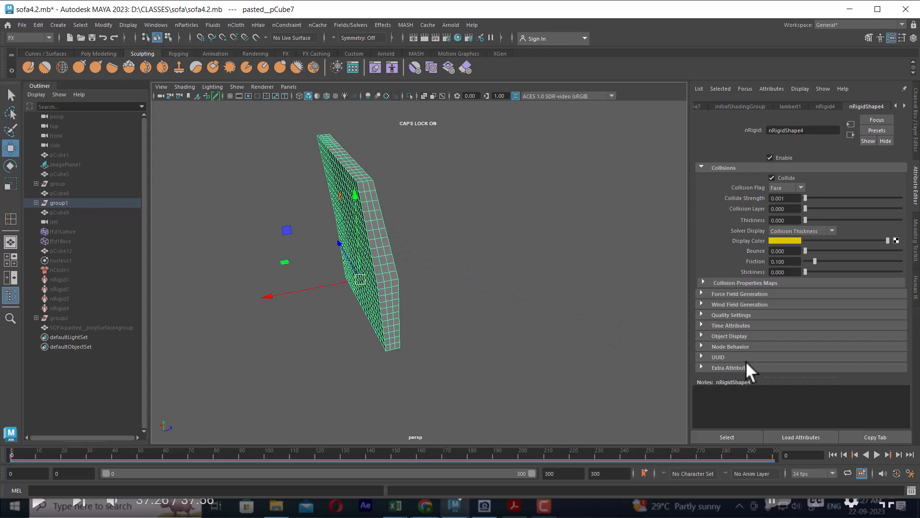
{"action": "key", "text": "ctrl+a"}
{"action": "key", "text": "ctrl+a"}
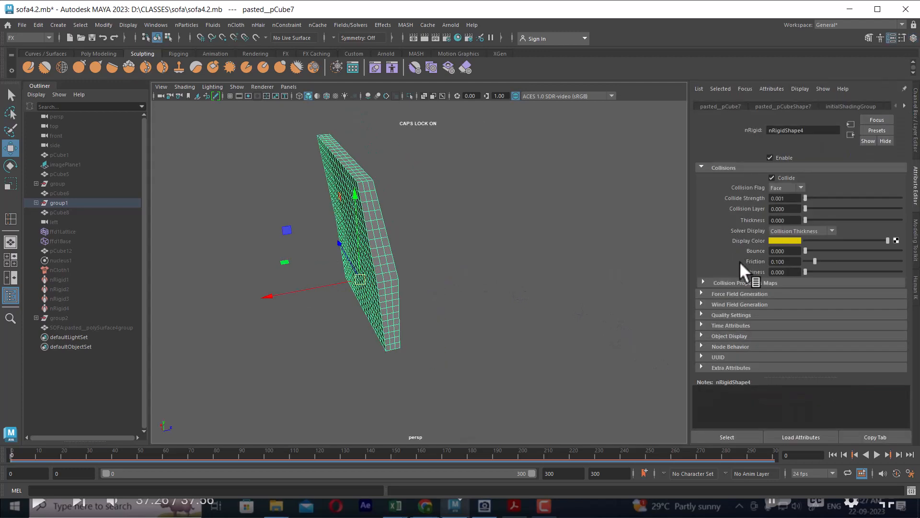
{"action": "left_click", "coordinate": [862, 105]}
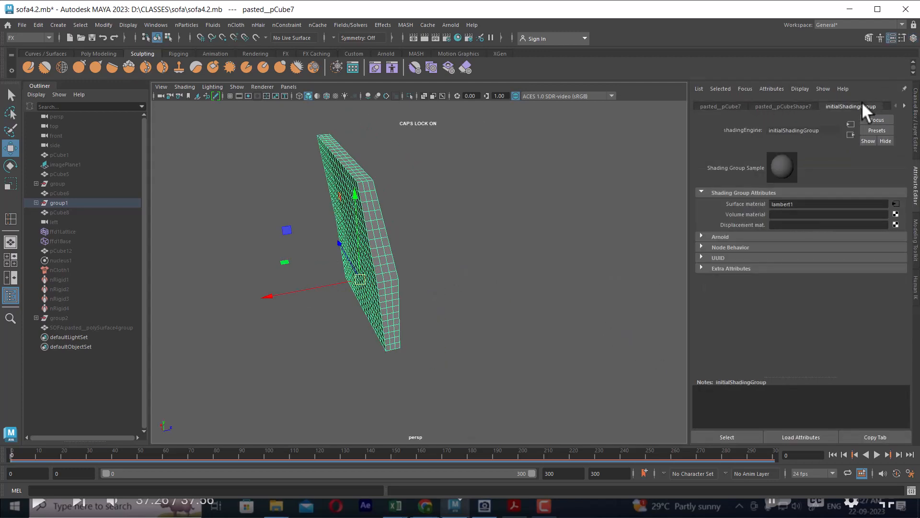
{"action": "left_click", "coordinate": [904, 106]}
{"action": "left_click", "coordinate": [904, 106]}
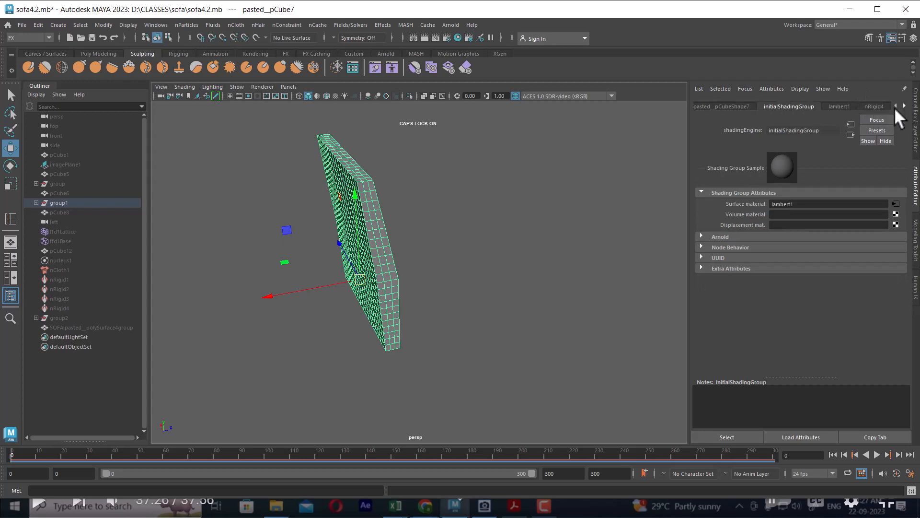
{"action": "left_click", "coordinate": [873, 106]}
{"action": "left_click", "coordinate": [905, 105]}
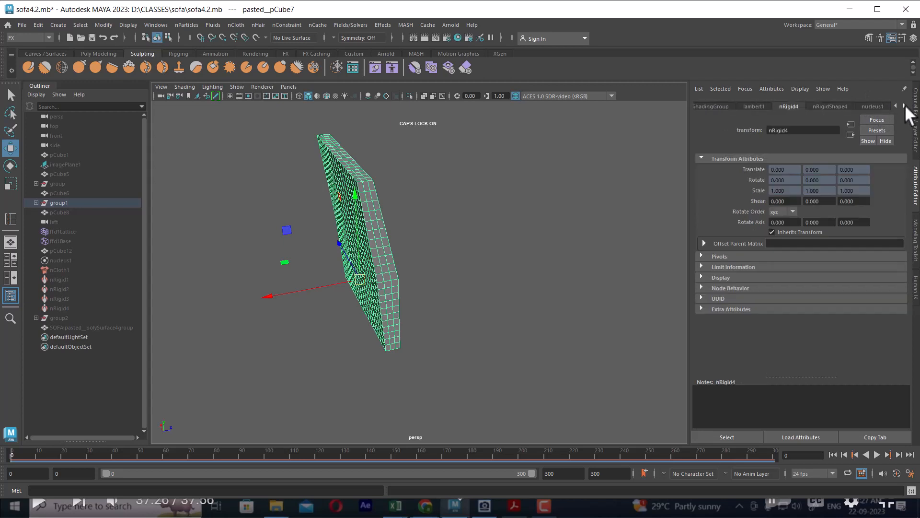
{"action": "left_click", "coordinate": [835, 105]}
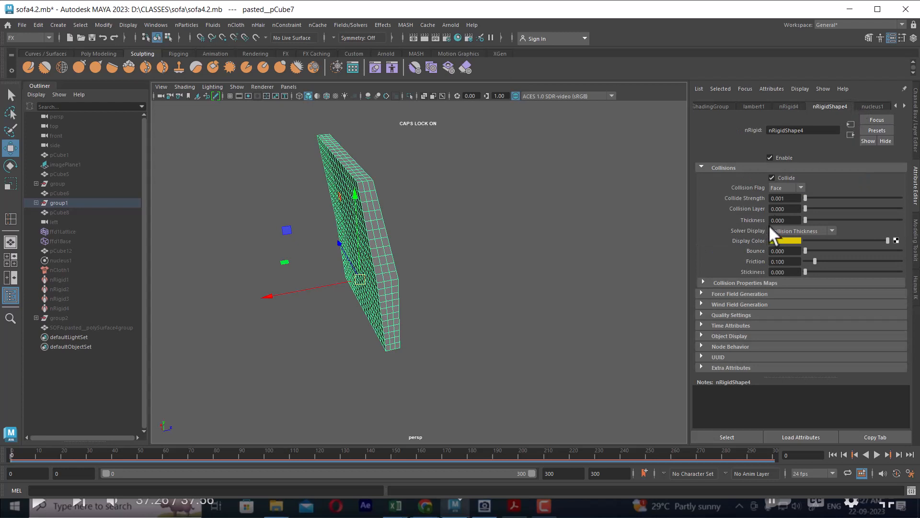
{"action": "left_click", "coordinate": [875, 107]}
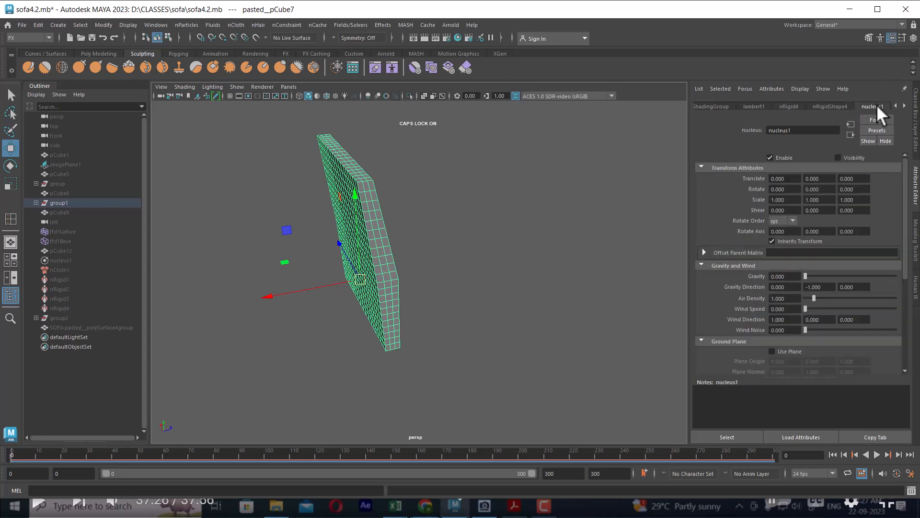
{"action": "left_click", "coordinate": [905, 105]}
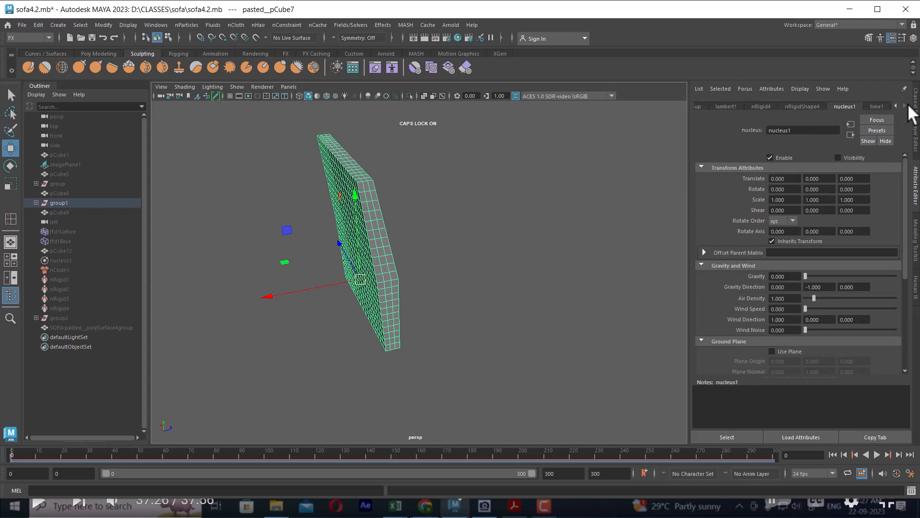
{"action": "left_click", "coordinate": [803, 106]}
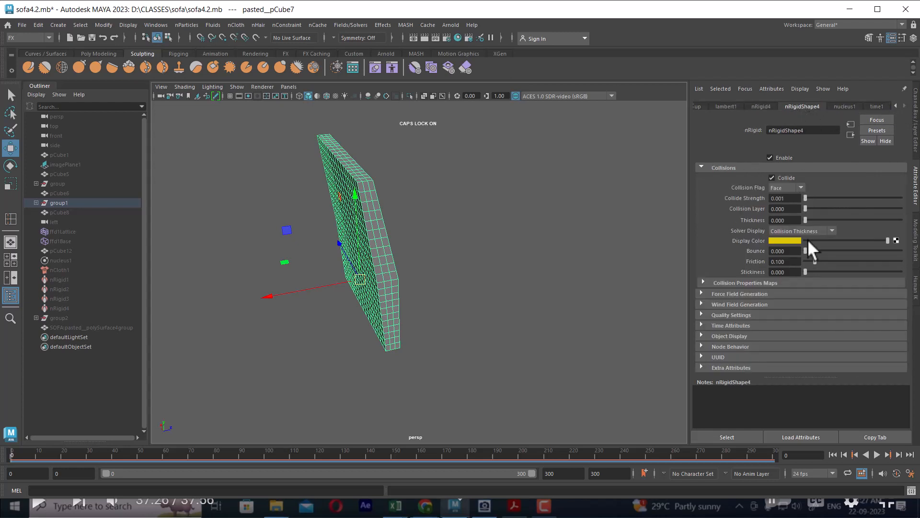
{"action": "left_click", "coordinate": [723, 168]}
- Reselect the back panel, play the simulation, stop it around frame 196 and inspect the panel from its side
{"action": "left_click", "coordinate": [565, 286]}
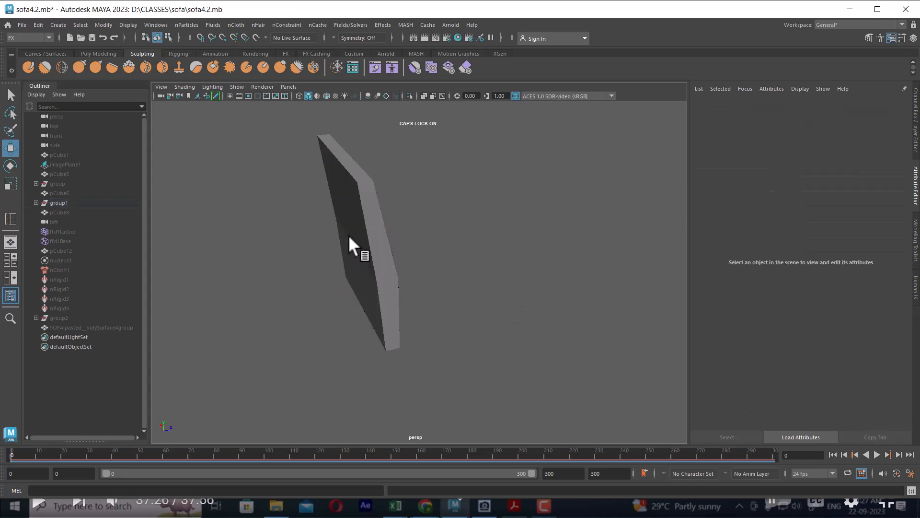
{"action": "left_click", "coordinate": [362, 211]}
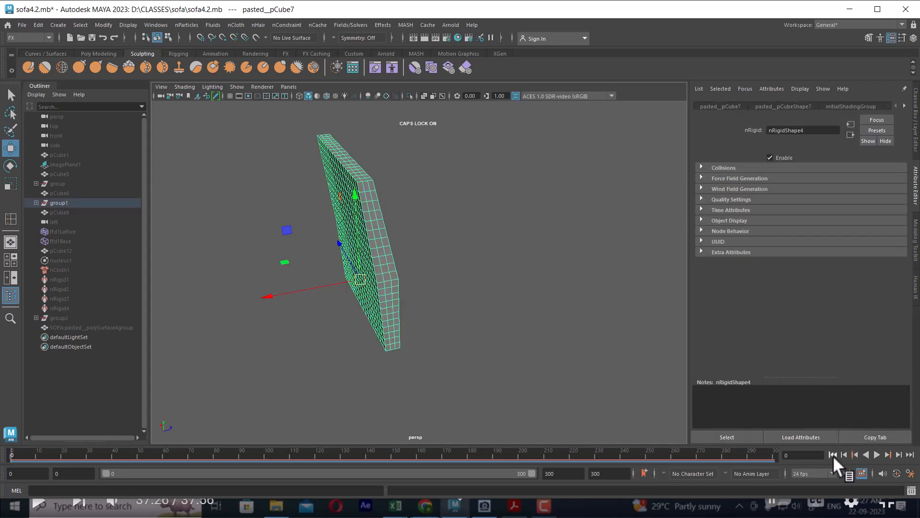
{"action": "left_click", "coordinate": [878, 456]}
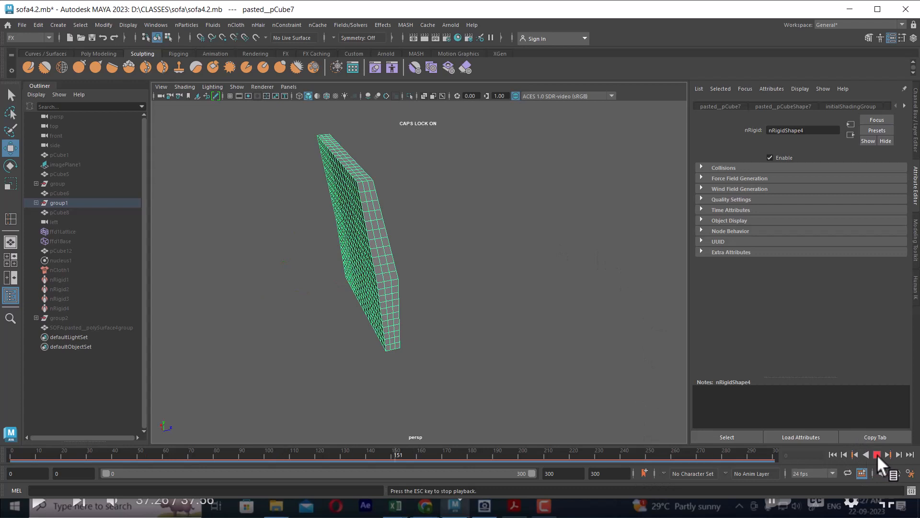
{"action": "left_click", "coordinate": [876, 454]}
{"action": "left_click_drag", "start_coordinate": [584, 236], "coordinate": [446, 341], "text": "alt"}
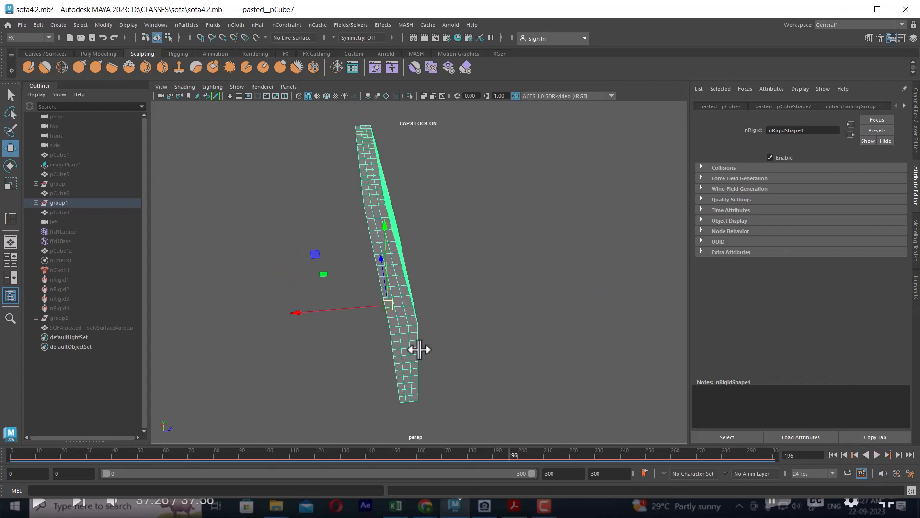
- Review the panel's transform and rigid-body attributes, including the ground plane and solver settings of nucleus1
{"action": "left_click", "coordinate": [720, 107]}
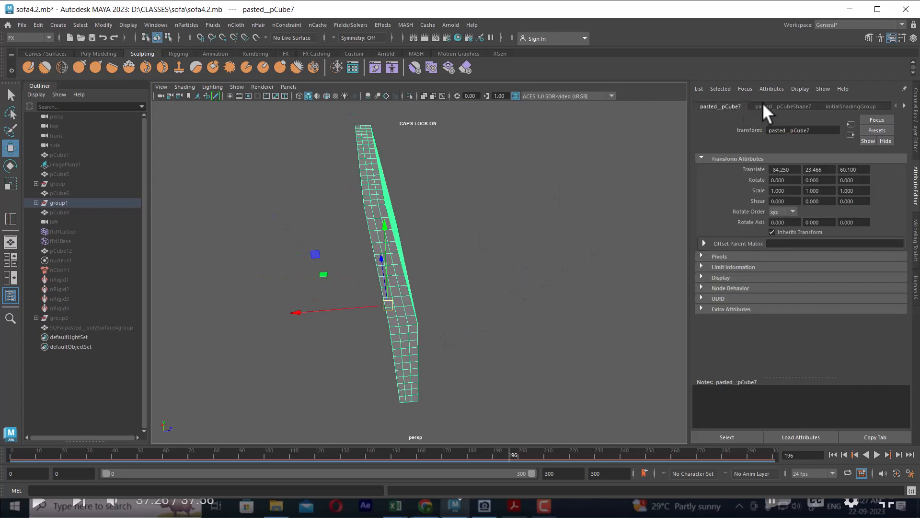
{"action": "left_click", "coordinate": [764, 104]}
{"action": "left_click", "coordinate": [602, 151]}
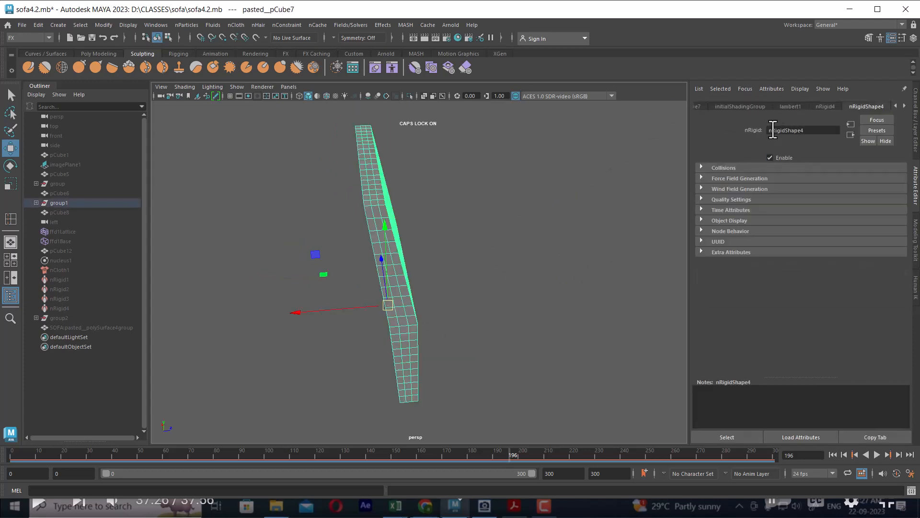
{"action": "left_click", "coordinate": [826, 107]}
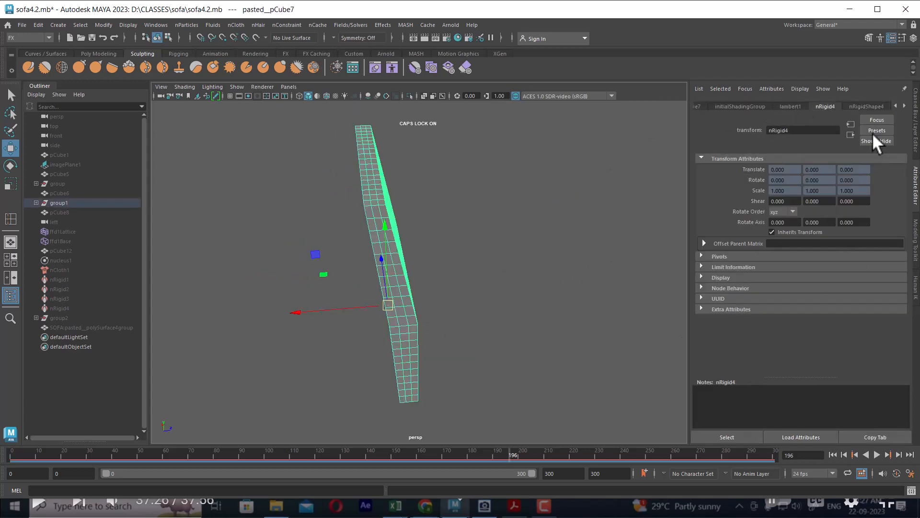
{"action": "left_click", "coordinate": [869, 106]}
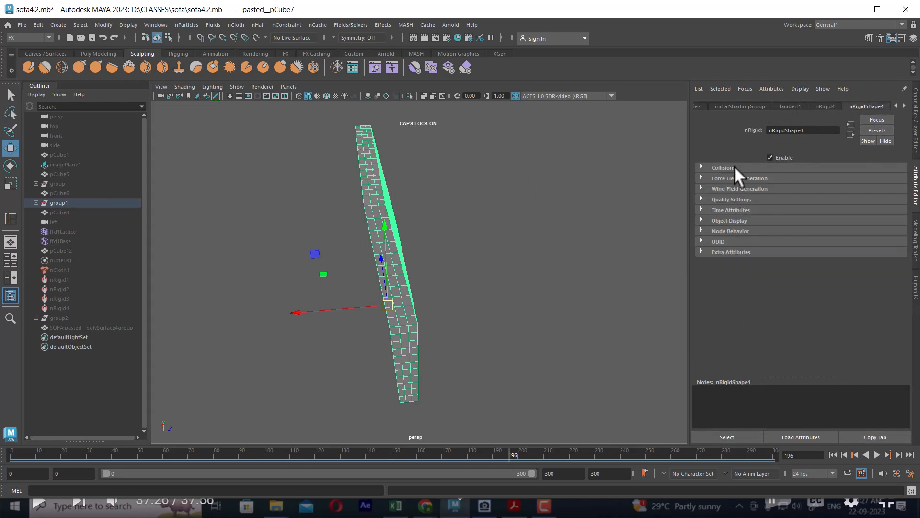
{"action": "left_click", "coordinate": [904, 106]}
{"action": "left_click", "coordinate": [875, 107]}
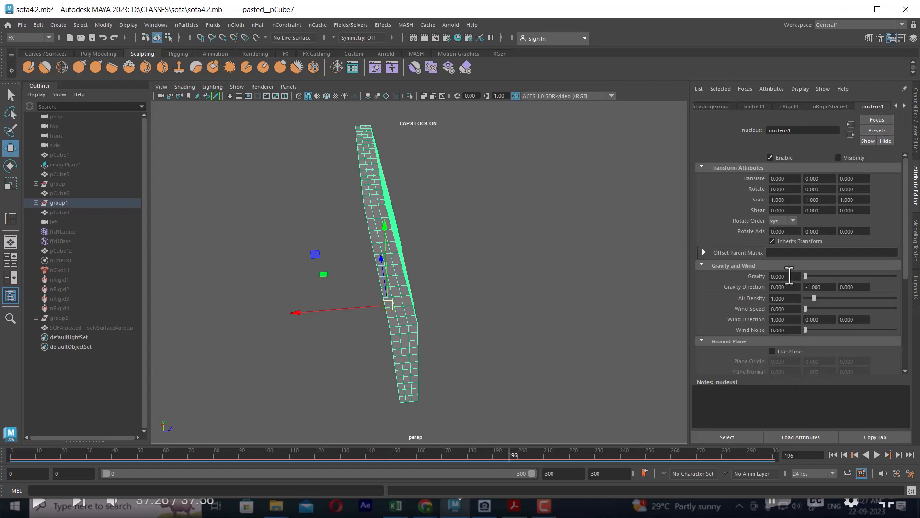
{"action": "scroll", "coordinate": [764, 302], "scroll_direction": "down", "scroll_amount": 3}
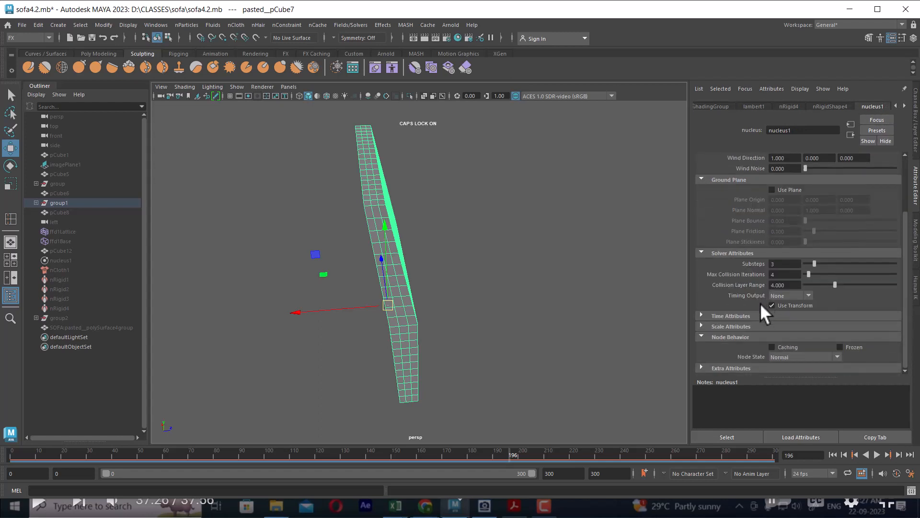
- Expand group1, select pasted__pCube7 and examine its time, shading, mesh shape, rigid-body and nucleus1 nodes
{"action": "left_click", "coordinate": [905, 106]}
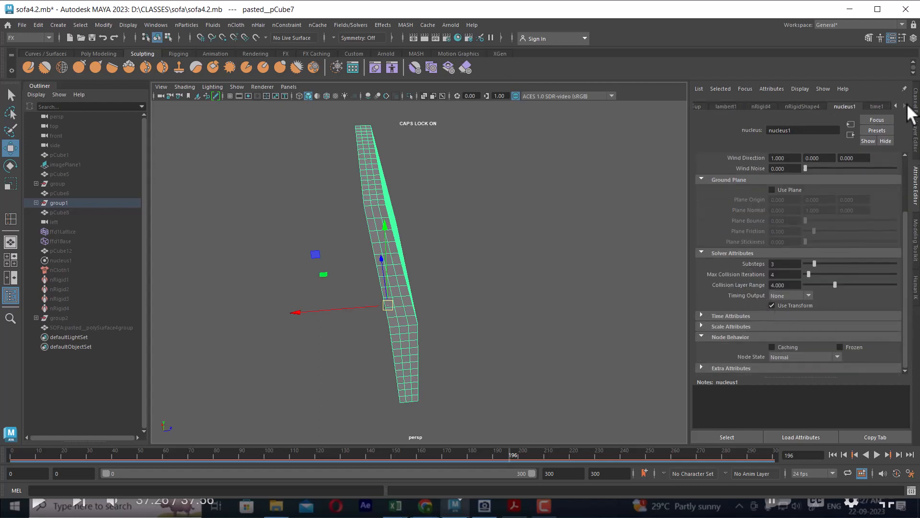
{"action": "left_click", "coordinate": [880, 105]}
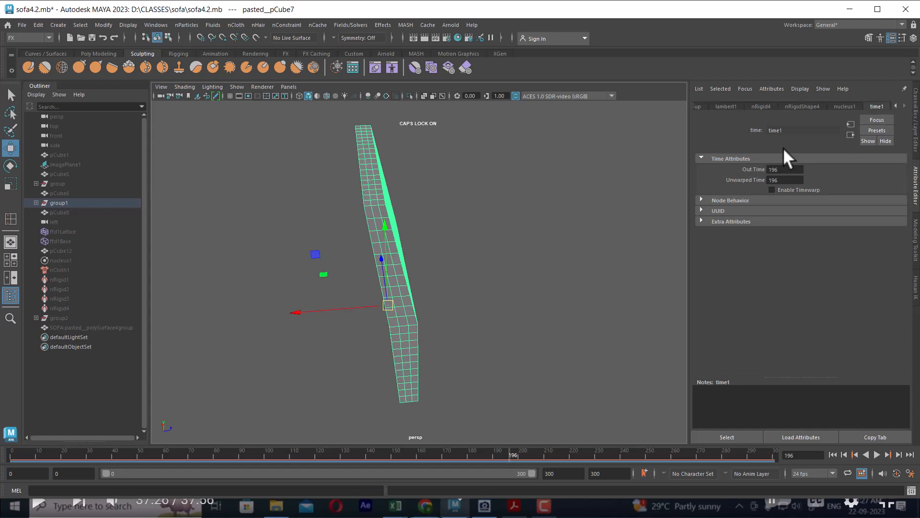
{"action": "left_click", "coordinate": [67, 203]}
{"action": "left_click", "coordinate": [36, 202]}
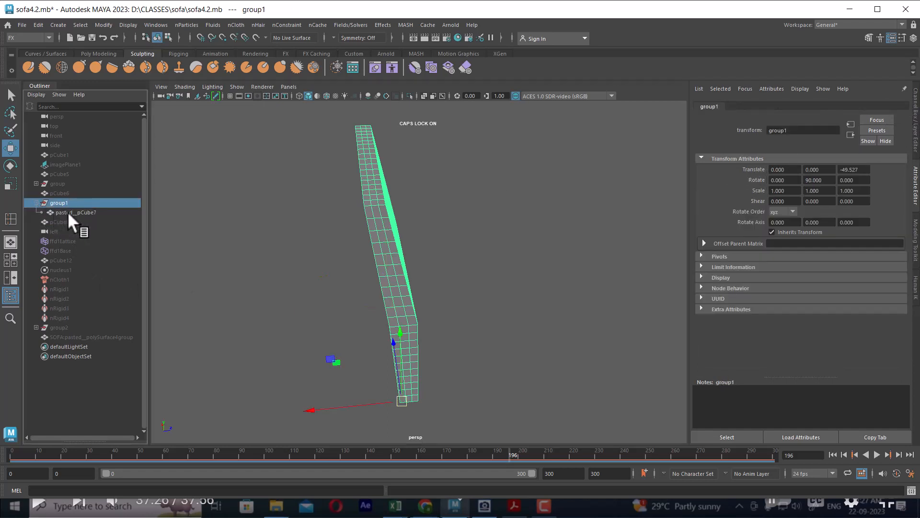
{"action": "left_click", "coordinate": [74, 212]}
{"action": "left_click", "coordinate": [825, 107]}
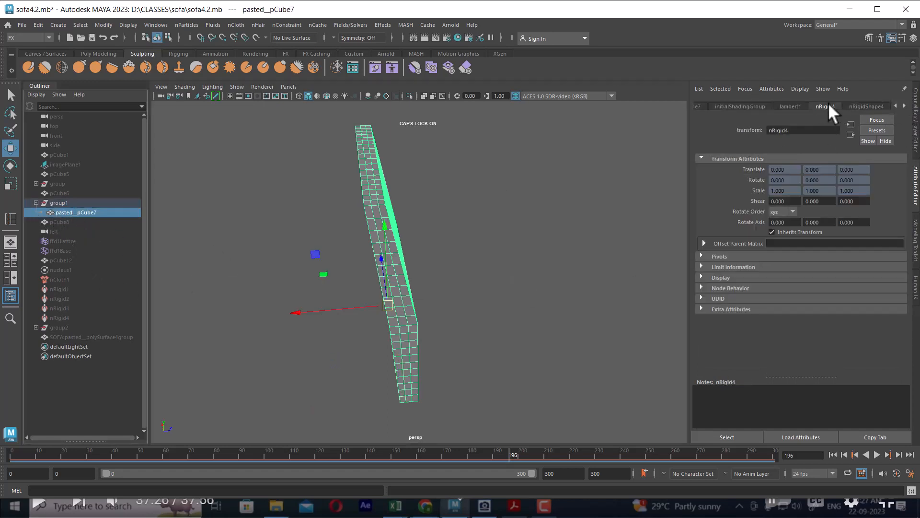
{"action": "left_click", "coordinate": [792, 106]}
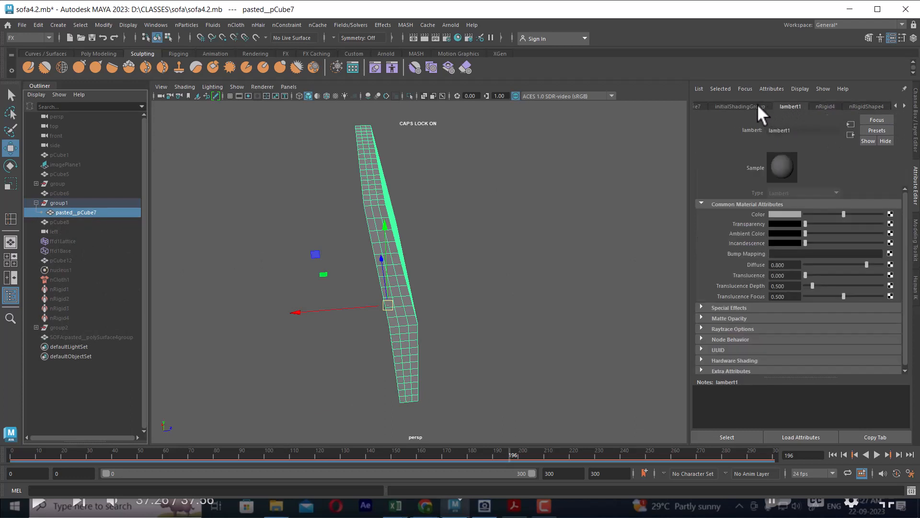
{"action": "left_click", "coordinate": [755, 105]}
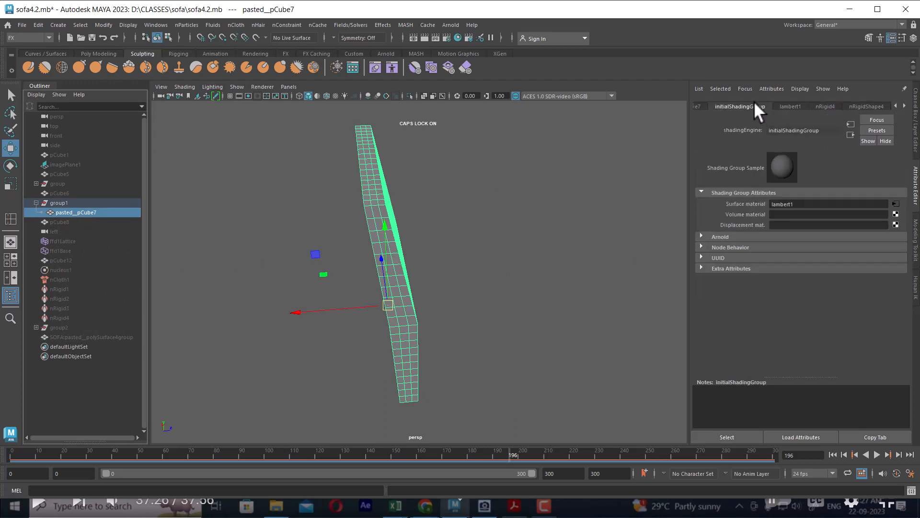
{"action": "left_click", "coordinate": [698, 105]}
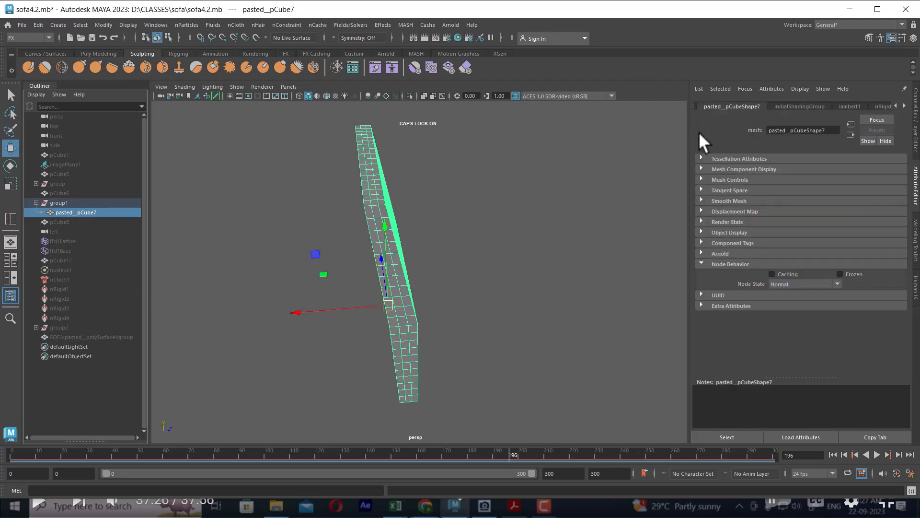
{"action": "left_click", "coordinate": [904, 105]}
{"action": "left_click", "coordinate": [827, 106]}
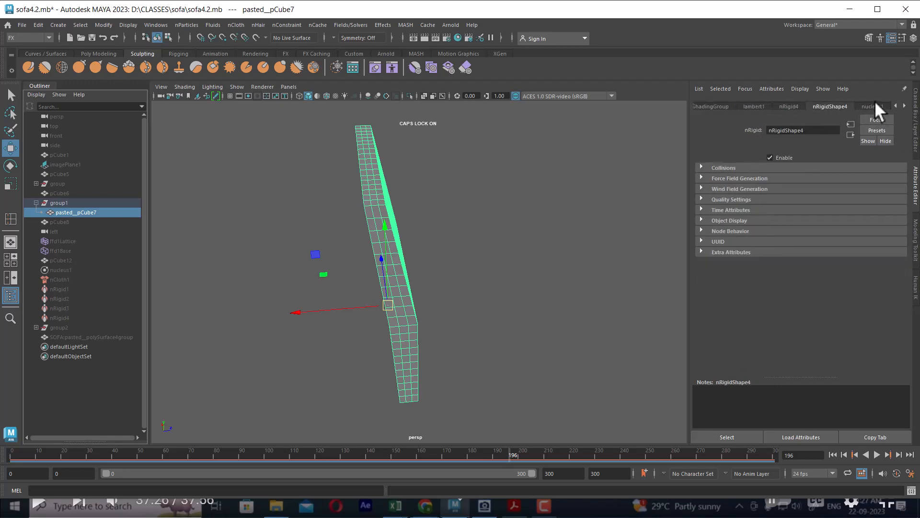
{"action": "left_click", "coordinate": [873, 105]}
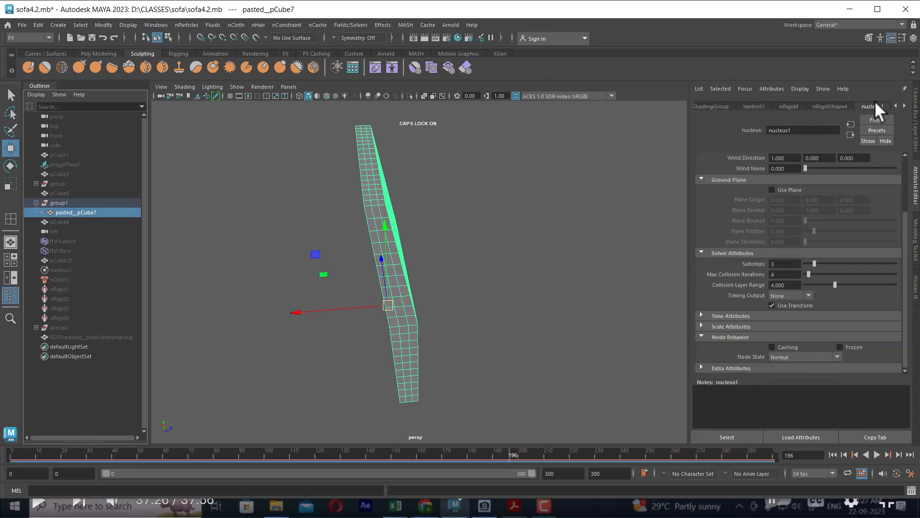
- Deselect and reselect the back panel mesh pasted__pCube7
{"action": "left_click", "coordinate": [559, 272]}
{"action": "left_click", "coordinate": [412, 315]}
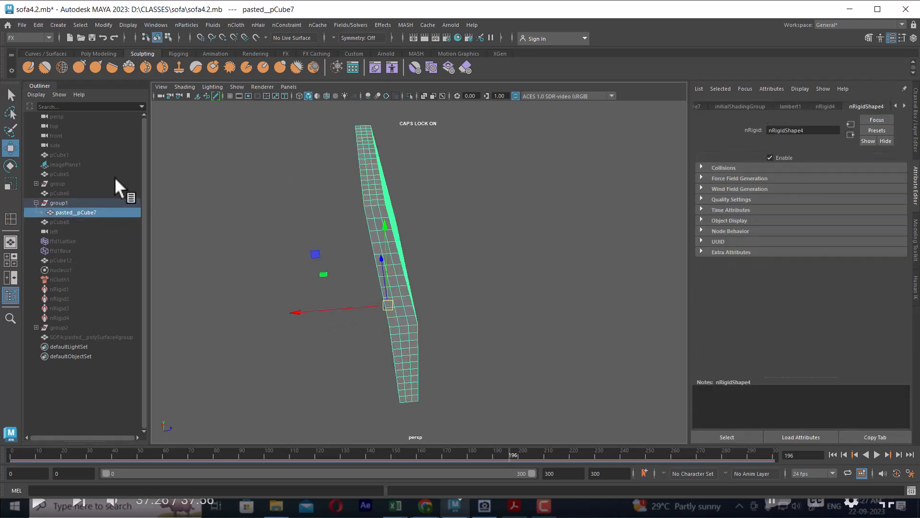
{"action": "left_click", "coordinate": [36, 26]}
{"action": "left_click", "coordinate": [177, 136]}
{"action": "left_click", "coordinate": [327, 189]}
{"action": "left_click", "coordinate": [348, 186]}
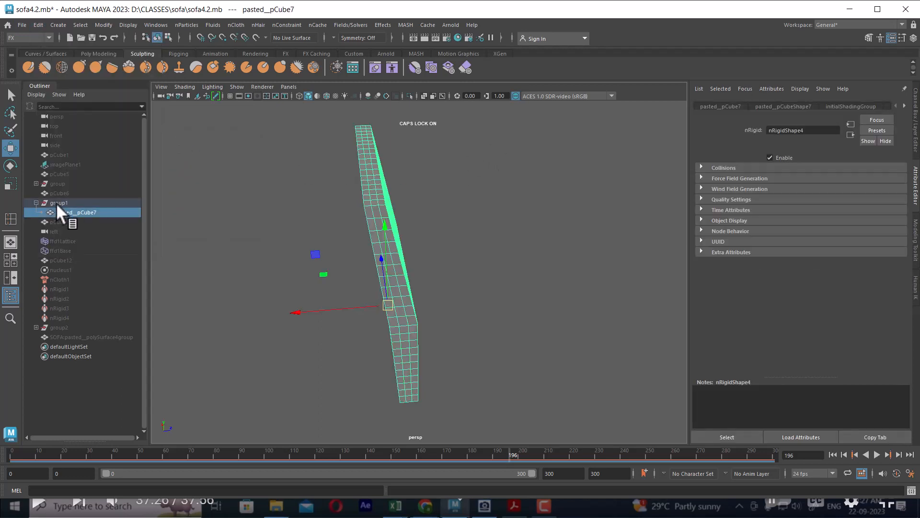
- Move pasted__pCube7 out of group1 to the top level of the hierarchy and delete the empty group1
{"action": "left_click", "coordinate": [192, 228]}
{"action": "left_click", "coordinate": [79, 210]}
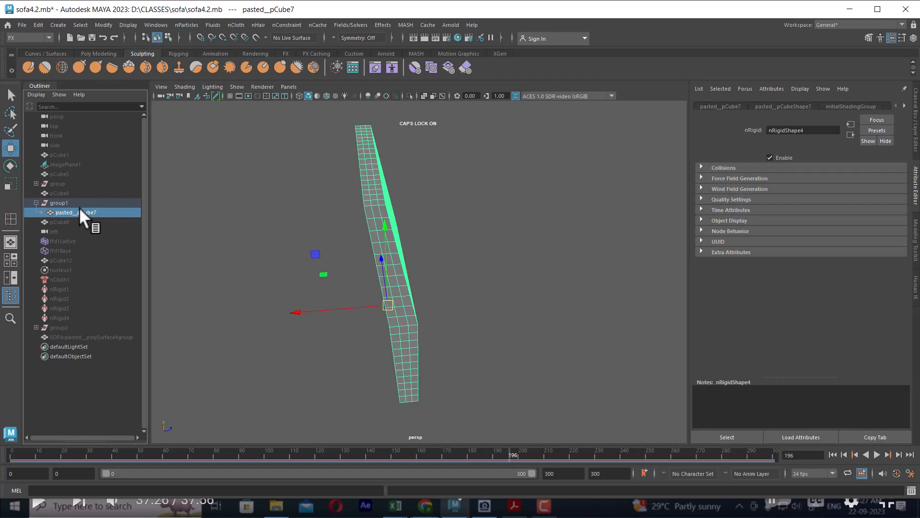
{"action": "left_click_drag", "start_coordinate": [79, 207], "coordinate": [78, 200]}
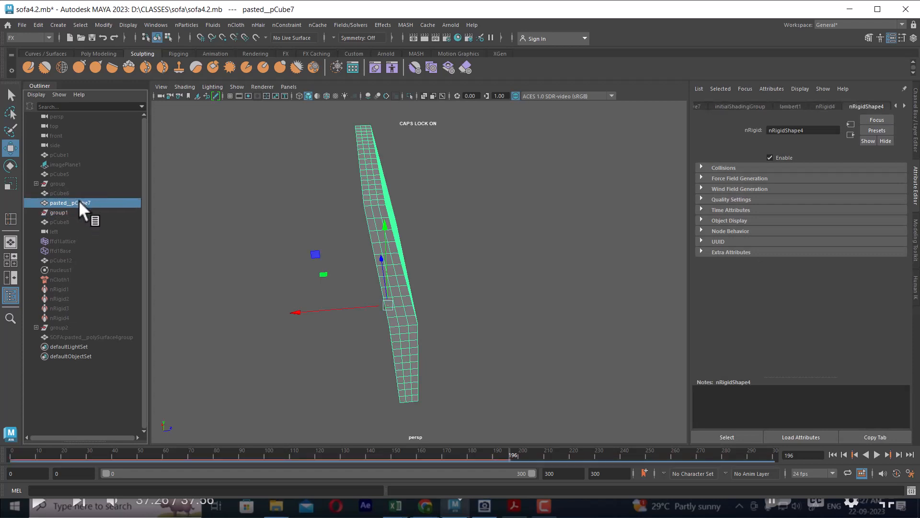
{"action": "left_click", "coordinate": [68, 214]}
{"action": "key", "text": "Delete"}
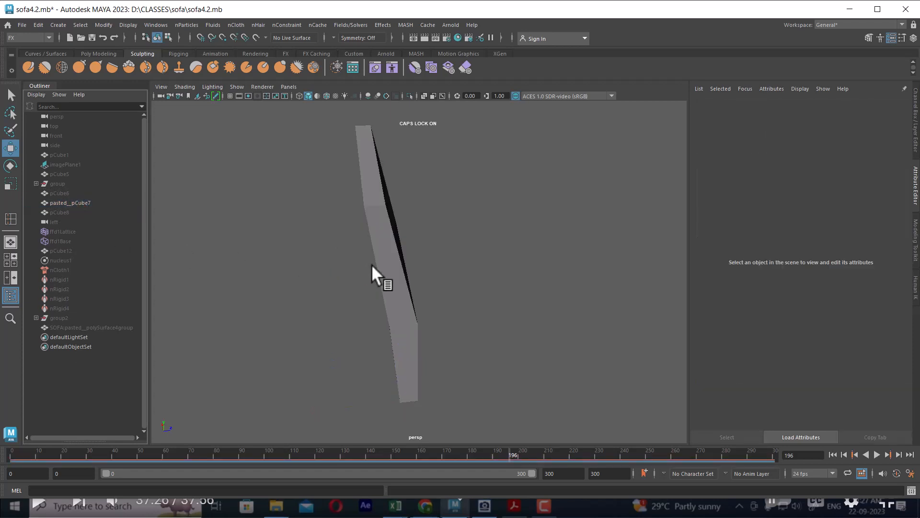
- Rename the back panel pasted__pCube7 as SOFA_BACK_PART
{"action": "left_click", "coordinate": [66, 202]}
{"action": "double_click", "coordinate": [75, 202]}
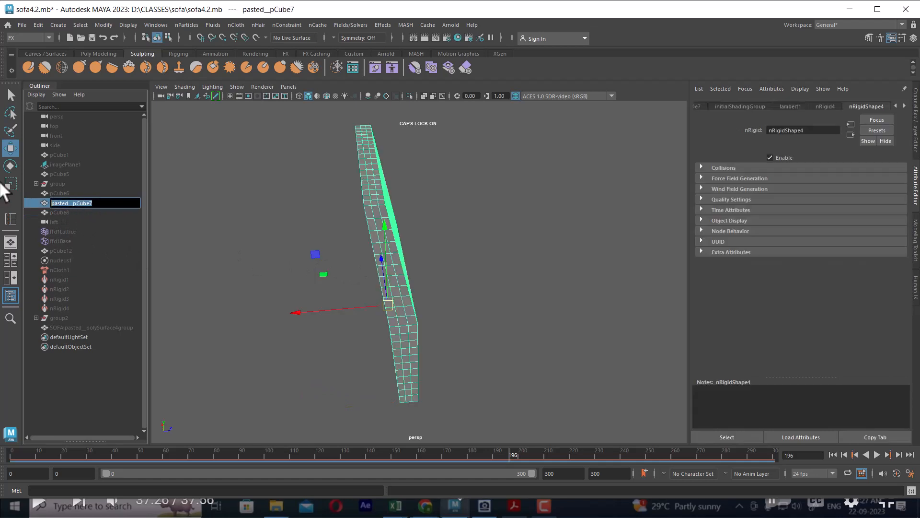
{"action": "type", "text": "SOFA"}
{"action": "key", "text": "Return"}
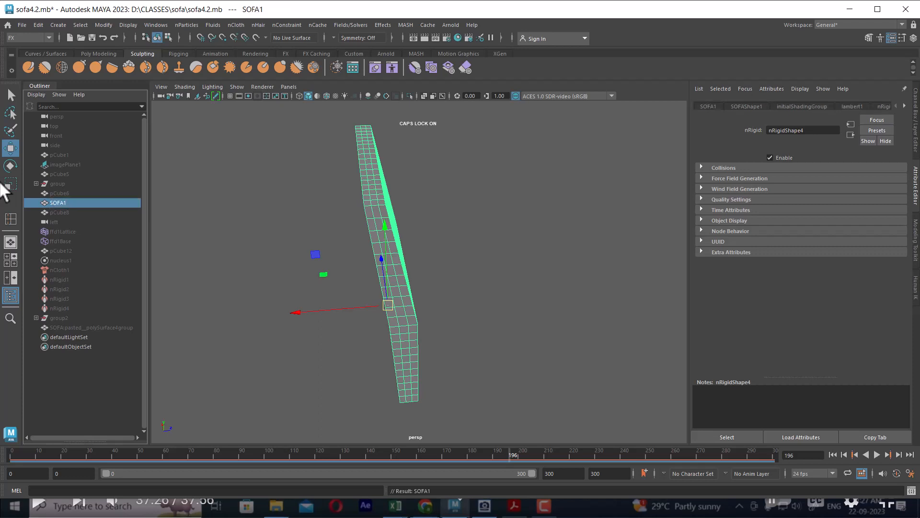
{"action": "double_click", "coordinate": [68, 201]}
{"action": "key", "text": "BackSpace"}
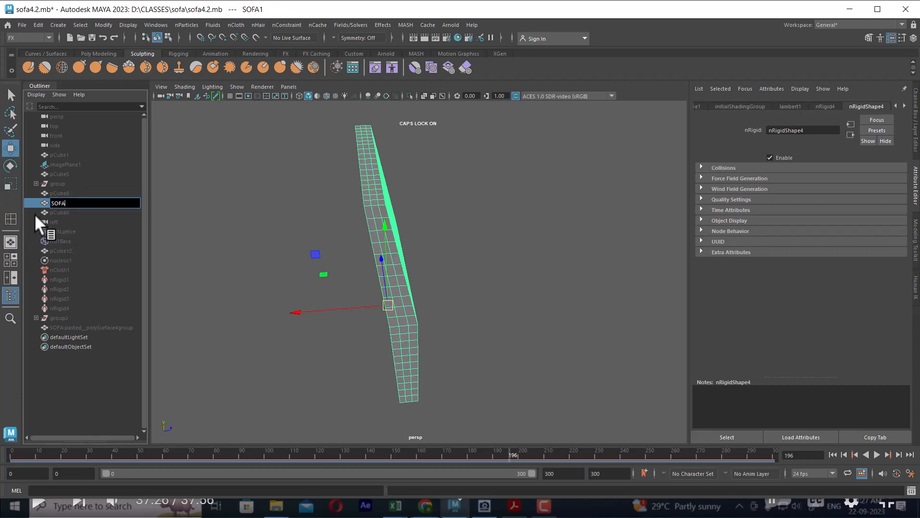
{"action": "type", "text": "_BACK_PART"}
{"action": "key", "text": "Return"}
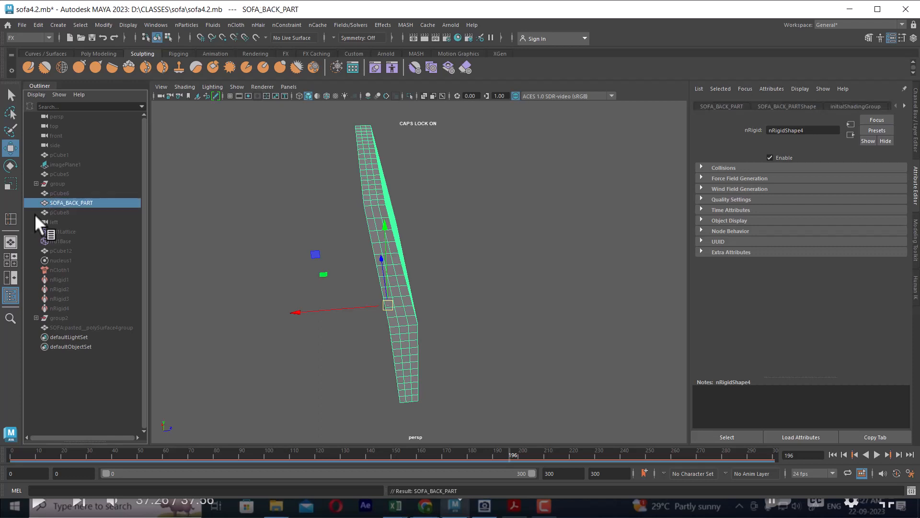
- Reselect SOFA_BACK_PART, show its channel values and try to create an nCloth on it
{"action": "left_click", "coordinate": [630, 304]}
{"action": "left_click", "coordinate": [400, 263]}
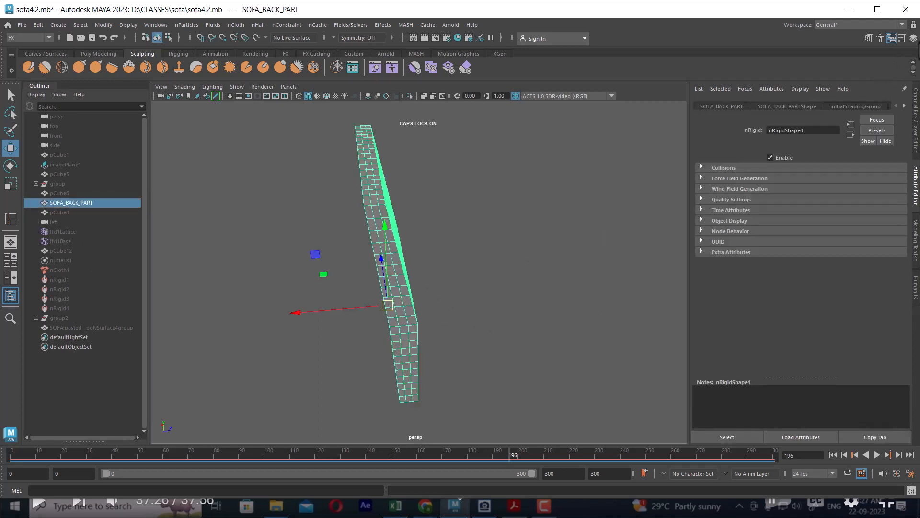
{"action": "left_click", "coordinate": [914, 35]}
{"action": "left_click", "coordinate": [608, 290]}
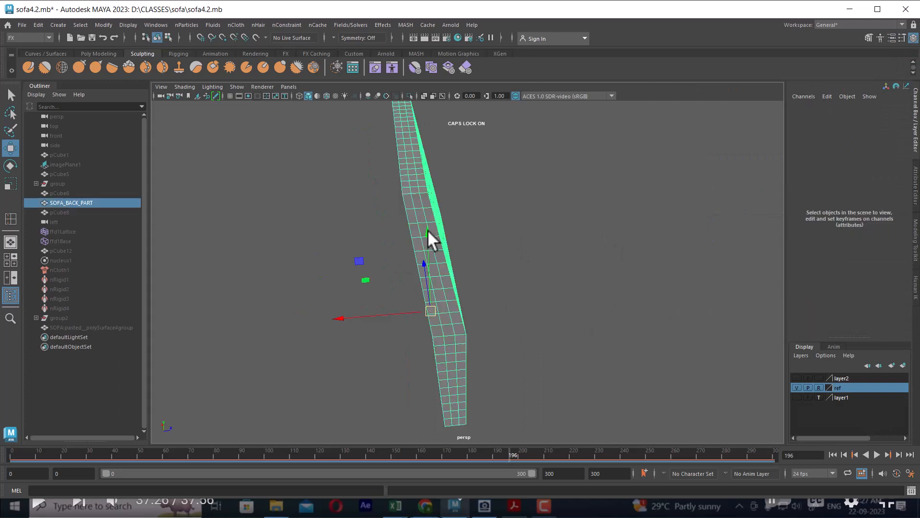
{"action": "left_click", "coordinate": [428, 229]}
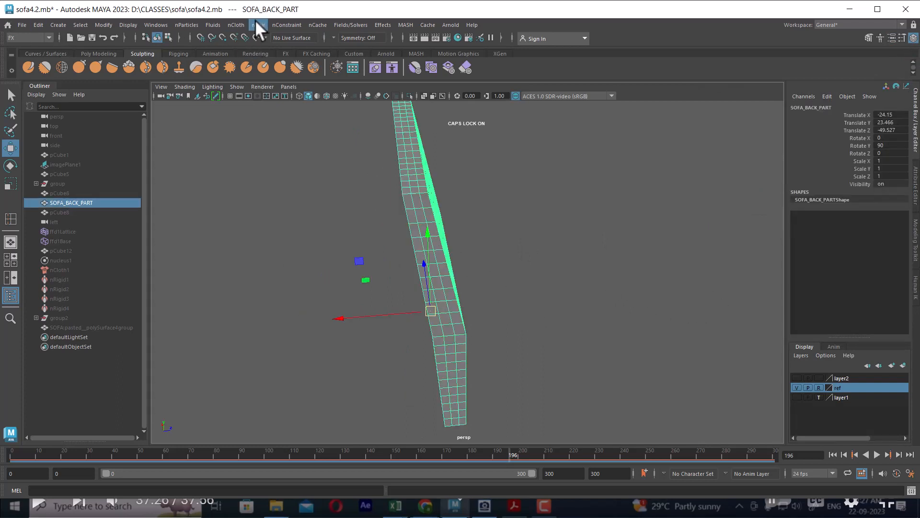
{"action": "left_click", "coordinate": [237, 25]}
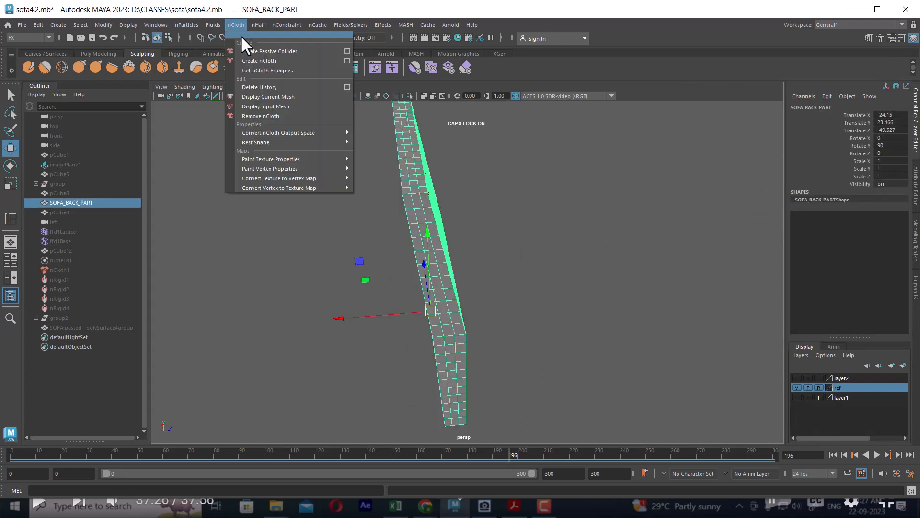
{"action": "left_click", "coordinate": [270, 59]}
{"action": "left_click", "coordinate": [428, 215]}
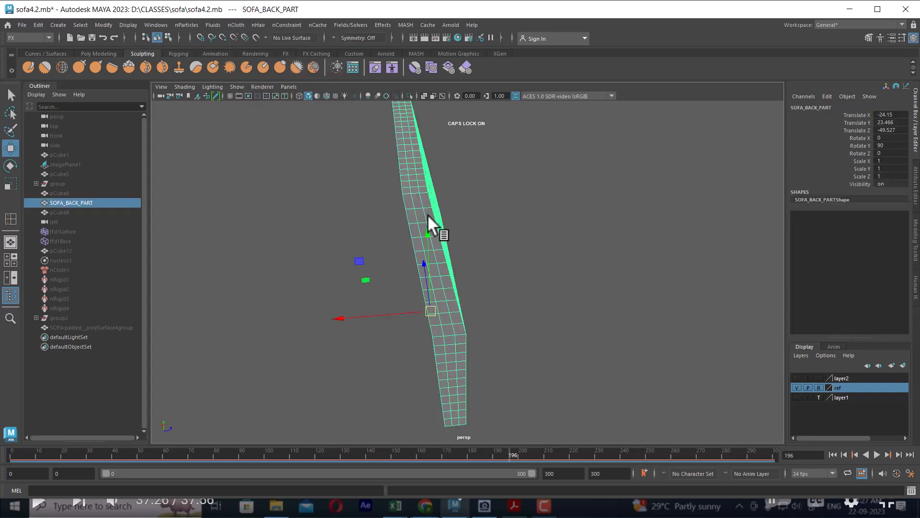
- Examine the mesh shape, shading group and nRigid4 attributes of SOFA_BACK_PART, including the Collisions settings of nRigidShape4
{"action": "key", "text": "ctrl+a"}
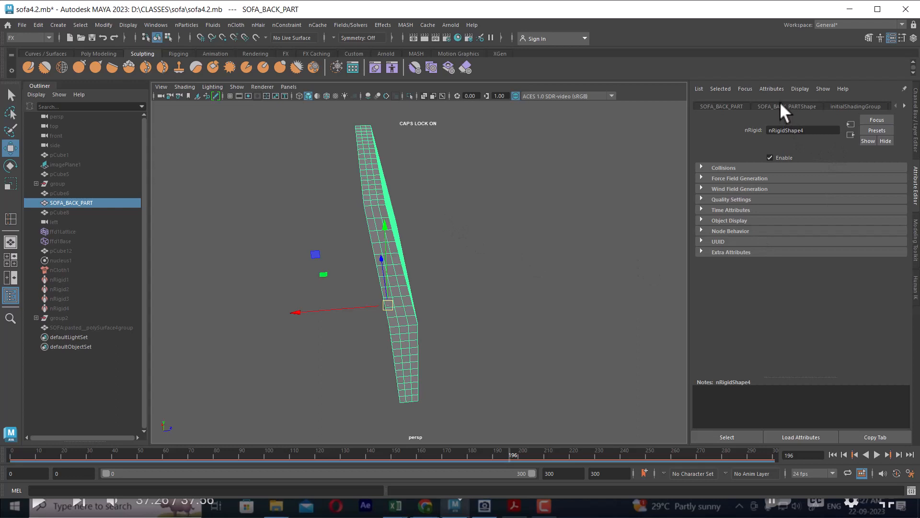
{"action": "left_click", "coordinate": [730, 106]}
{"action": "left_click", "coordinate": [791, 106]}
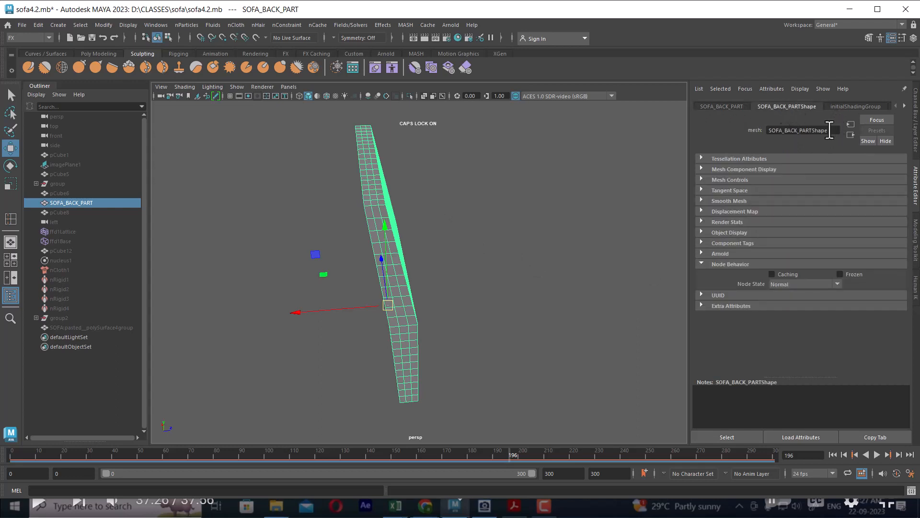
{"action": "left_click", "coordinate": [858, 106]}
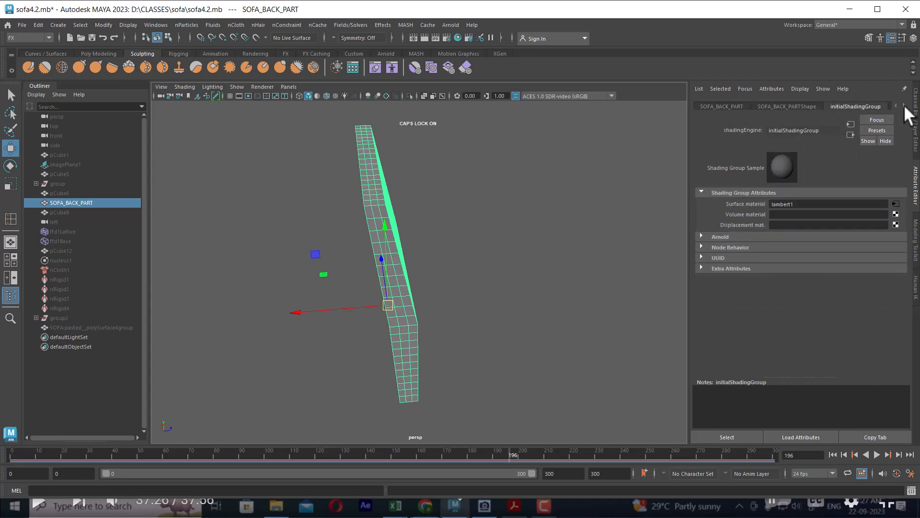
{"action": "left_click", "coordinate": [905, 106]}
{"action": "left_click", "coordinate": [905, 106]}
{"action": "left_click", "coordinate": [828, 106]}
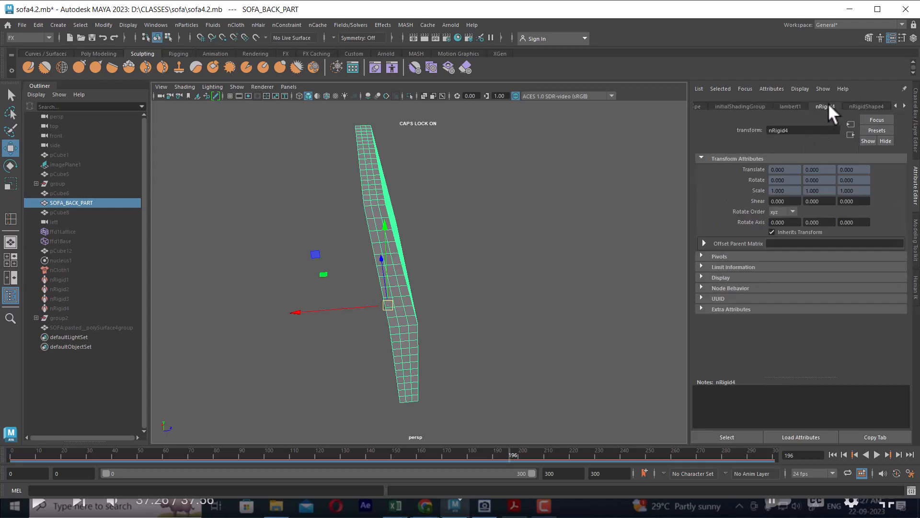
{"action": "left_click", "coordinate": [868, 106]}
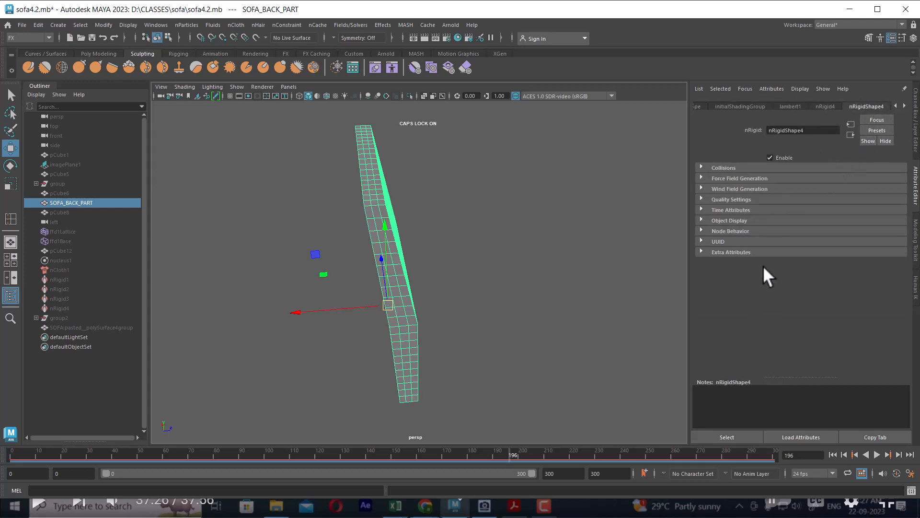
{"action": "left_click", "coordinate": [810, 167]}
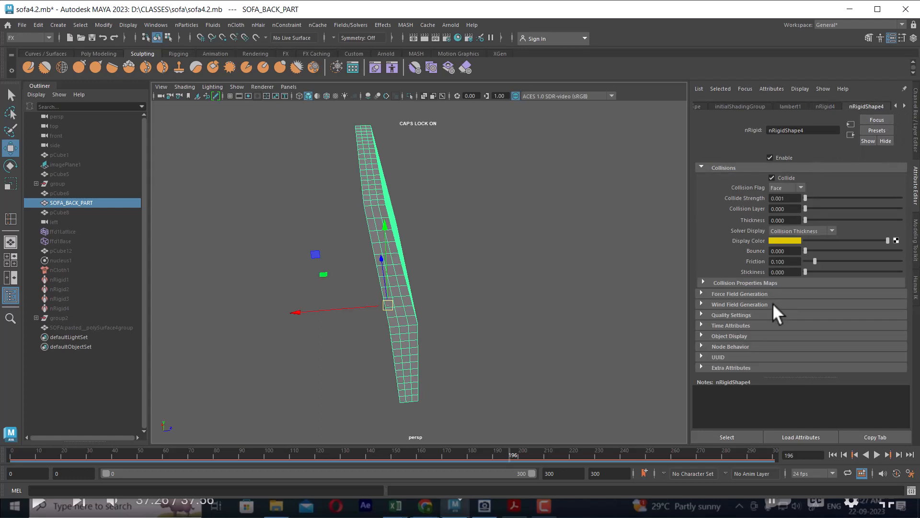
- Review the gravity, wind, ground plane and solver settings of nucleus1, and recheck the nRigidShape4 and nRigid4 attributes
{"action": "left_click", "coordinate": [905, 102]}
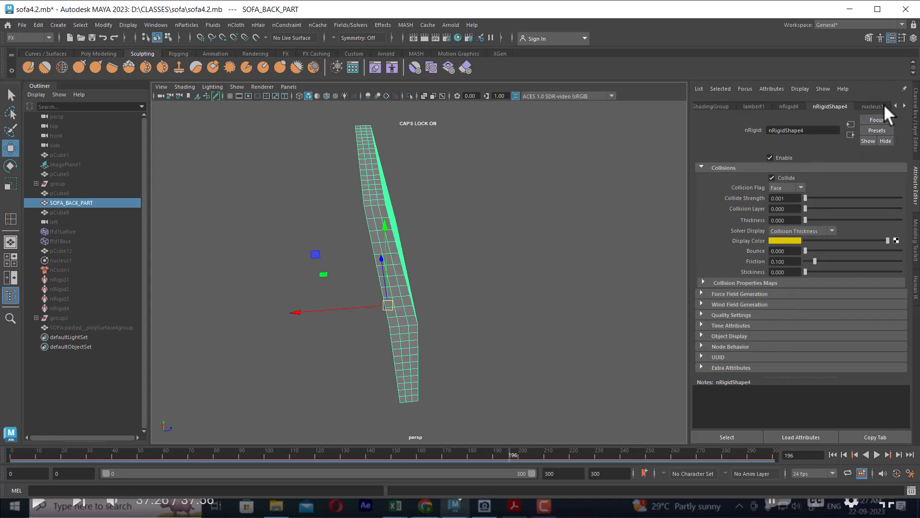
{"action": "left_click", "coordinate": [885, 105]}
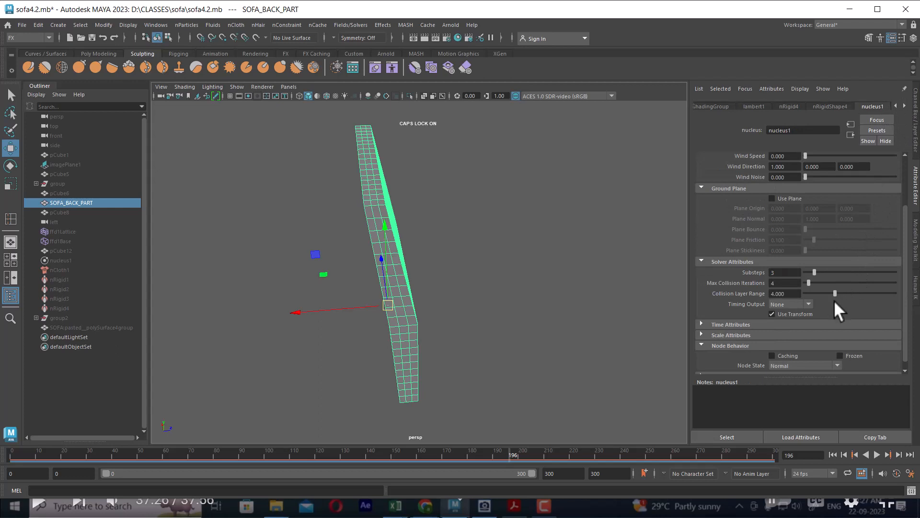
{"action": "scroll", "coordinate": [834, 300], "scroll_direction": "up", "scroll_amount": 3}
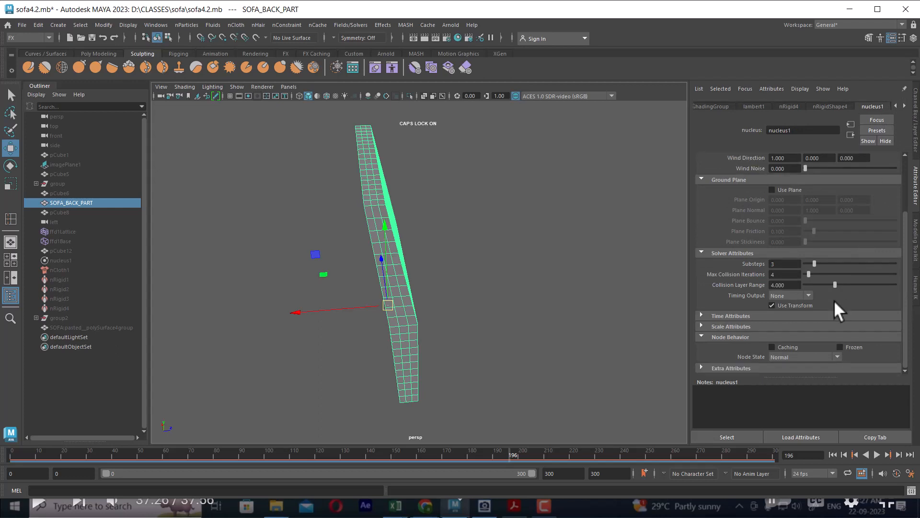
{"action": "left_click", "coordinate": [904, 107]}
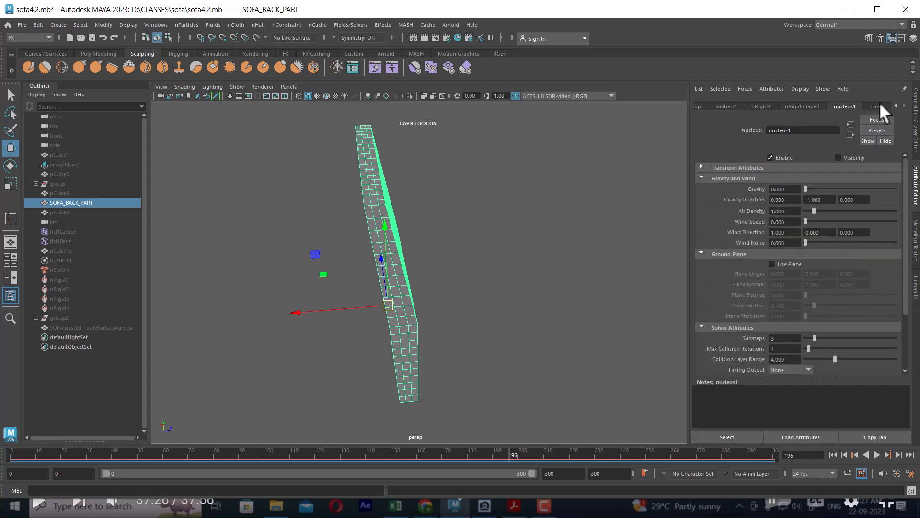
{"action": "left_click", "coordinate": [816, 104]}
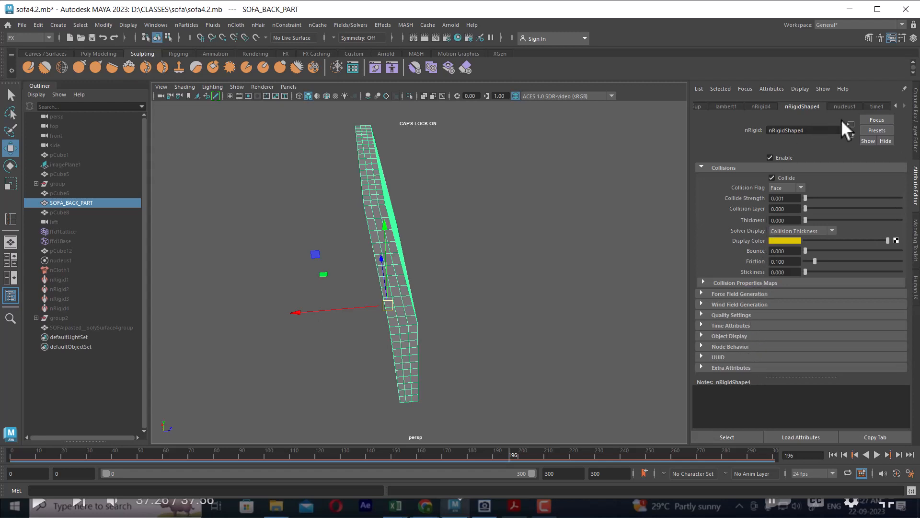
{"action": "left_click", "coordinate": [762, 107]}
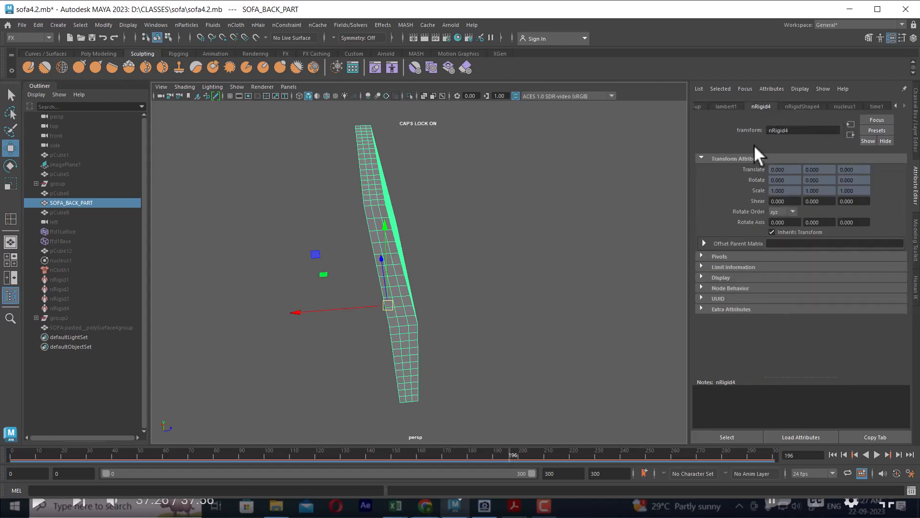
- Examine the attributes of nCloth1 and nRigid1, including the Pressure settings of nClothShape1
{"action": "left_click", "coordinate": [60, 271]}
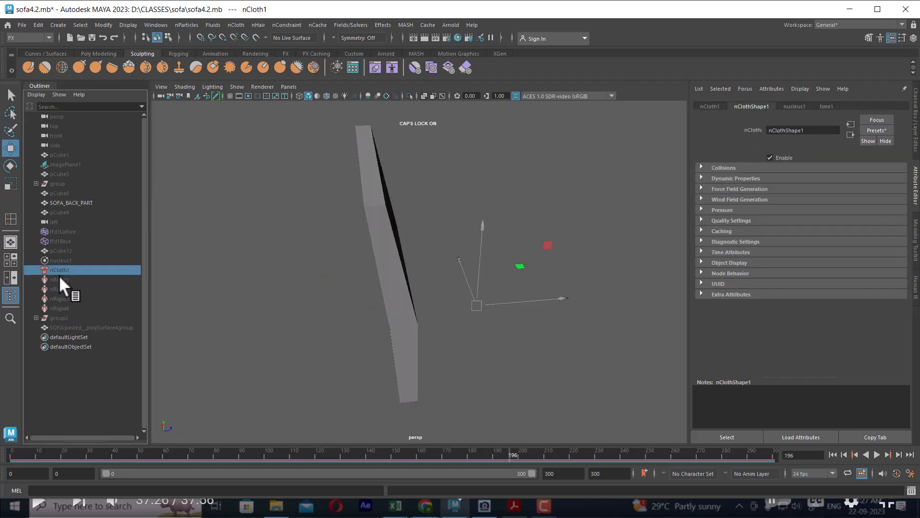
{"action": "left_click", "coordinate": [59, 279]}
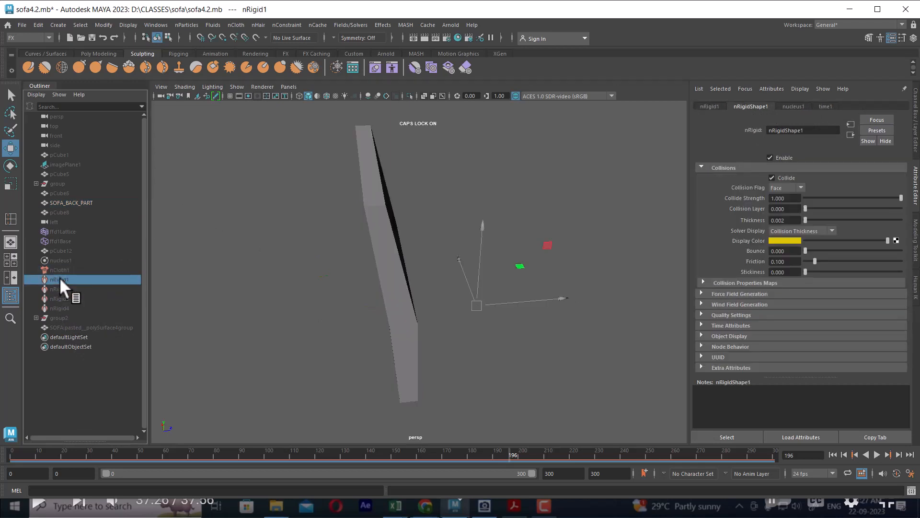
{"action": "left_click", "coordinate": [60, 268]}
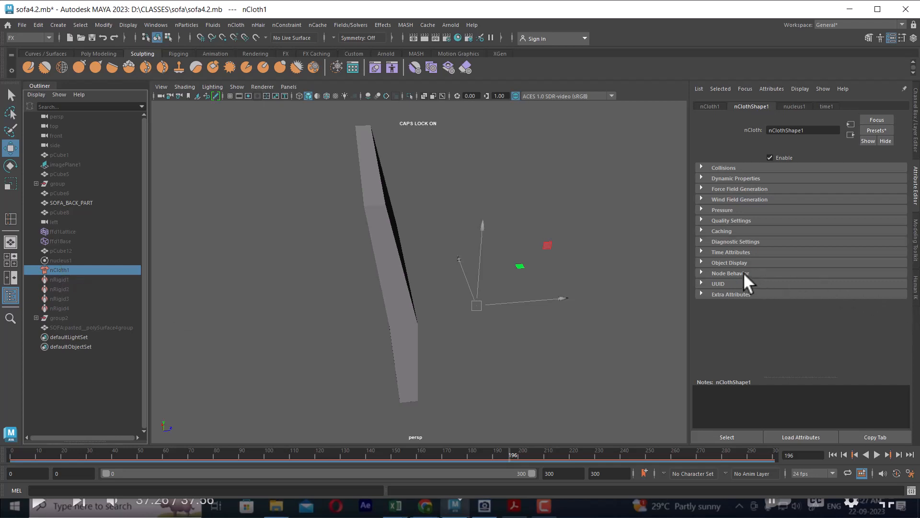
{"action": "left_click", "coordinate": [749, 209]}
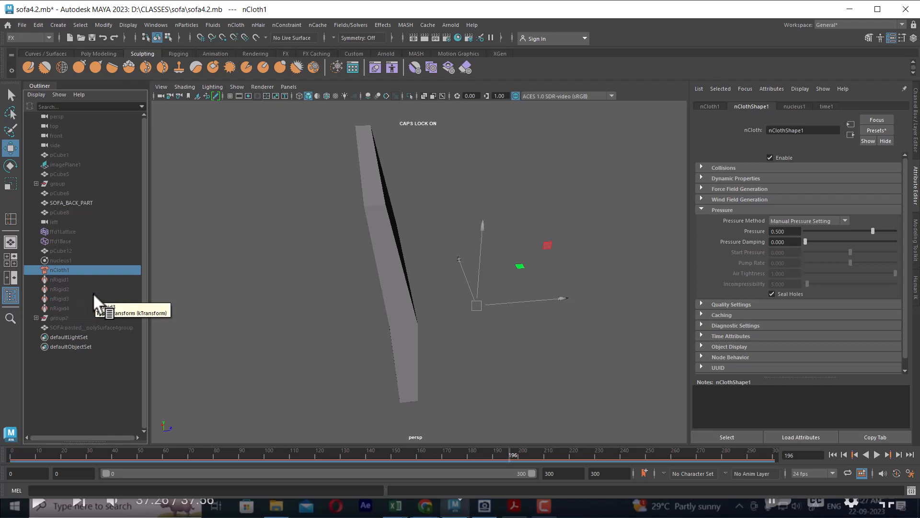
{"action": "left_click_drag", "start_coordinate": [506, 300], "coordinate": [280, 305], "text": "alt"}
- Select the nodes from nCloth1 through nRigid4 and show all hidden scene objects
{"action": "left_click", "coordinate": [57, 309]}
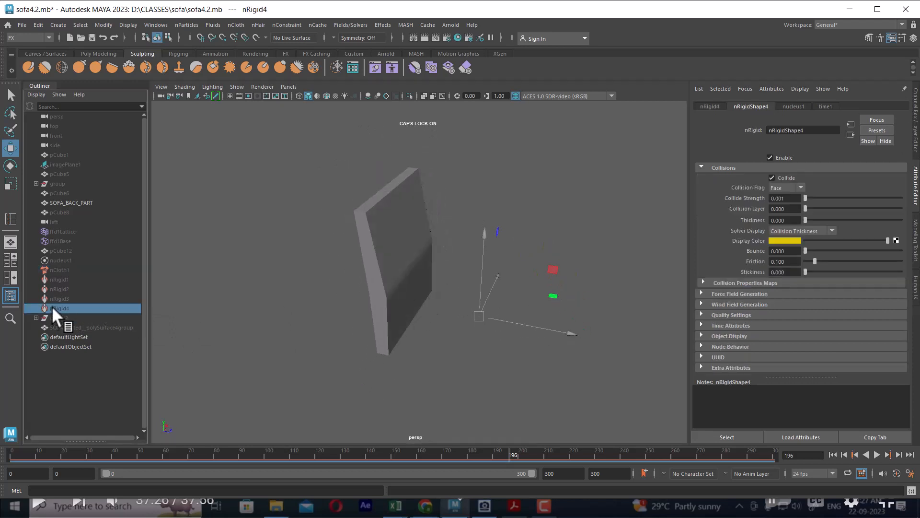
{"action": "left_click", "coordinate": [53, 270], "text": "shift"}
{"action": "left_click_drag", "start_coordinate": [503, 298], "coordinate": [544, 326], "text": "alt"}
{"action": "key", "text": "ctrl+shift+h"}
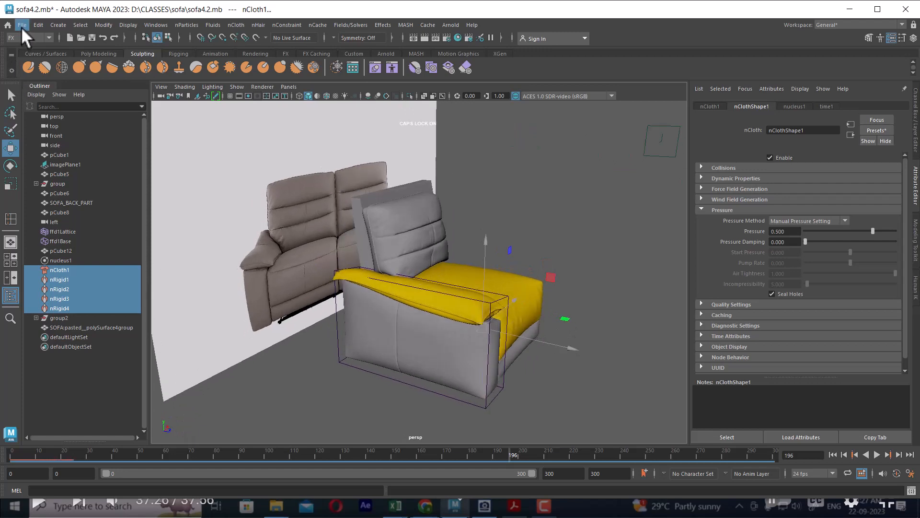
- Save the scene as a new file named sofa5.mb in the D:\CLASSES\sofa folder
{"action": "left_click", "coordinate": [21, 25]}
{"action": "left_click", "coordinate": [47, 71]}
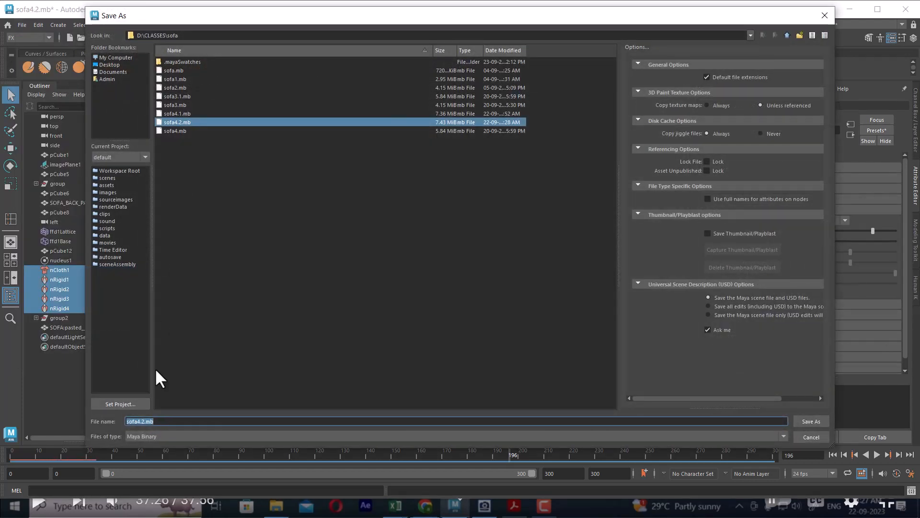
{"action": "left_click", "coordinate": [146, 422]}
{"action": "key", "text": "BackSpace"}
{"action": "key", "text": "BackSpace"}
{"action": "key", "text": "BackSpace"}
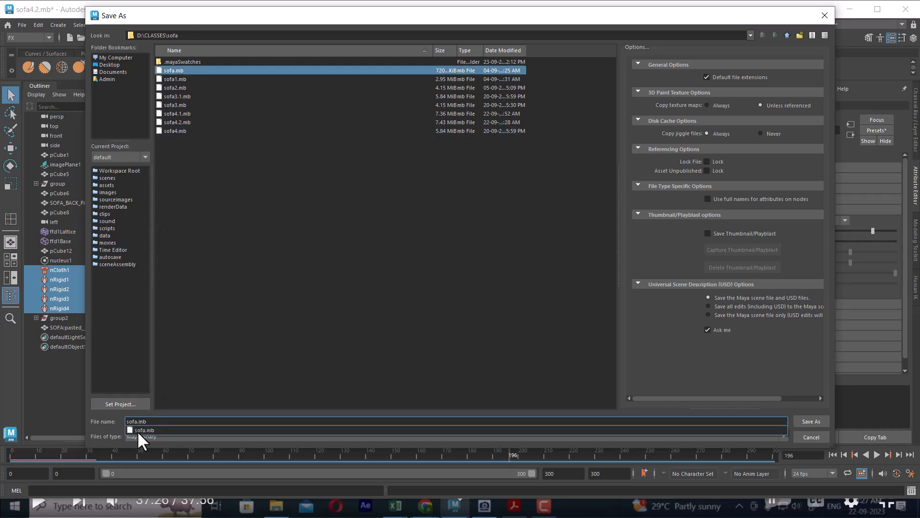
{"action": "type", "text": "5"}
{"action": "key", "text": "Return"}
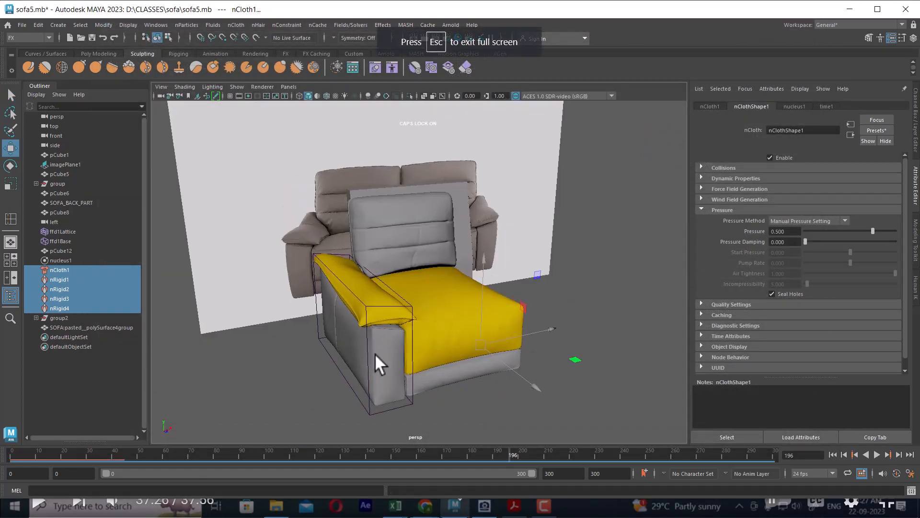
- Delete nCloth1 and nRigid1 through nRigid4, and select the SOFA_BACK_PART panel behind the cushion
{"action": "left_click_drag", "start_coordinate": [375, 353], "coordinate": [411, 350], "text": "alt"}
{"action": "key", "text": "Delete"}
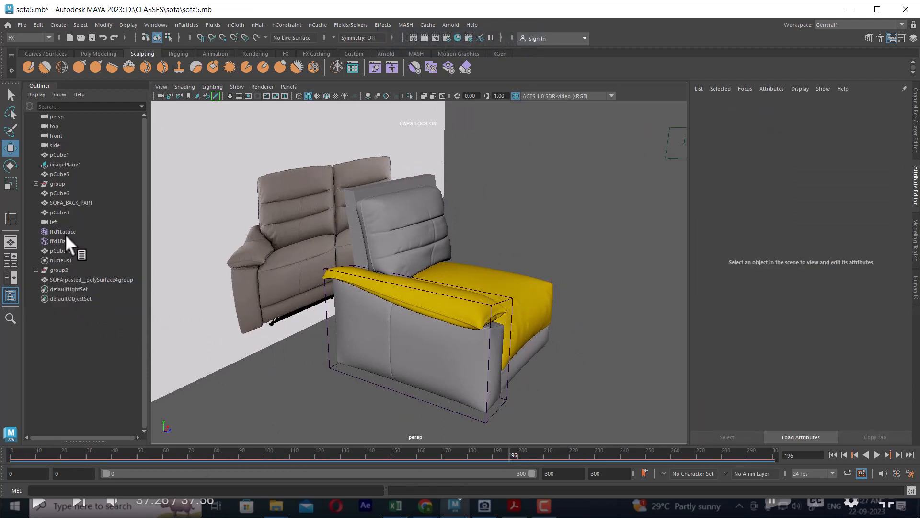
{"action": "left_click", "coordinate": [354, 208]}
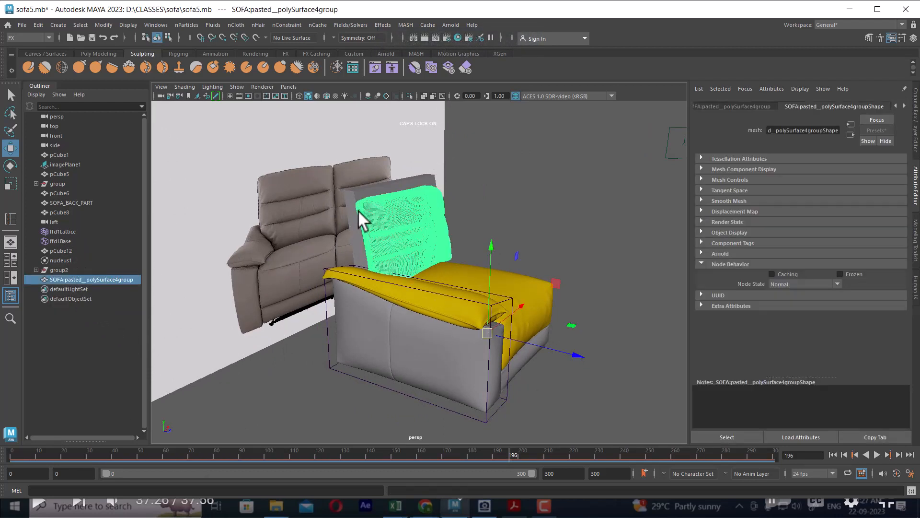
{"action": "left_click_drag", "start_coordinate": [358, 209], "coordinate": [423, 289], "text": "alt"}
{"action": "left_click", "coordinate": [424, 173]}
{"action": "left_click", "coordinate": [374, 192]}
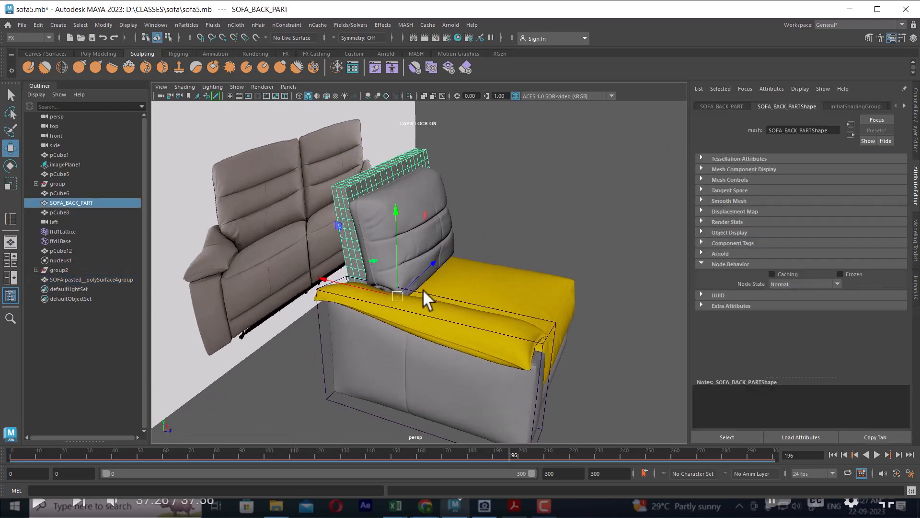
- Delete pasted__nucleus1 and pasted__nRigid1 through pasted__nRigid3 from group2
{"action": "left_click", "coordinate": [53, 270]}
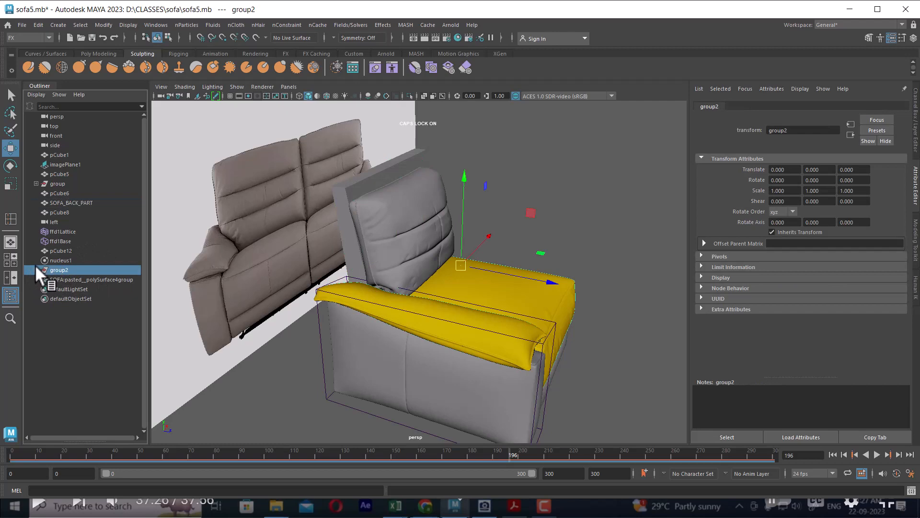
{"action": "left_click", "coordinate": [36, 270]}
{"action": "left_click", "coordinate": [77, 318]}
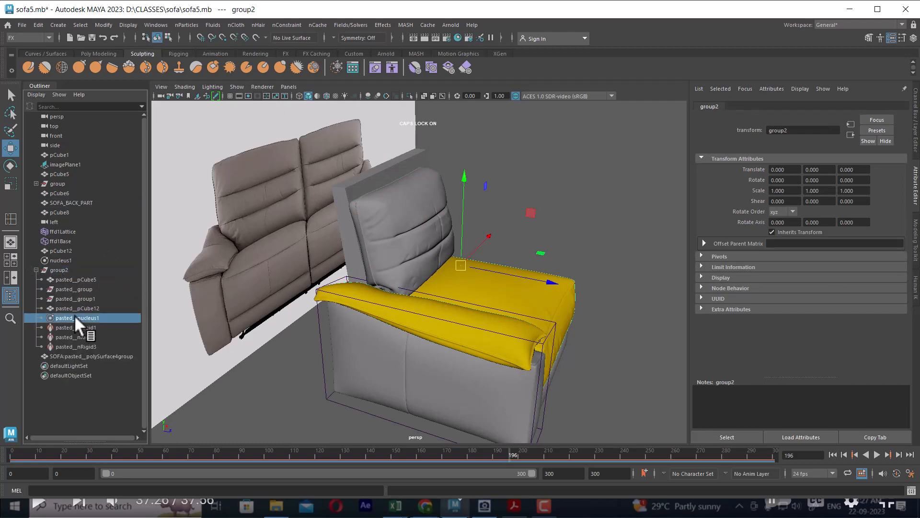
{"action": "left_click_drag", "start_coordinate": [574, 291], "coordinate": [251, 314], "text": "alt"}
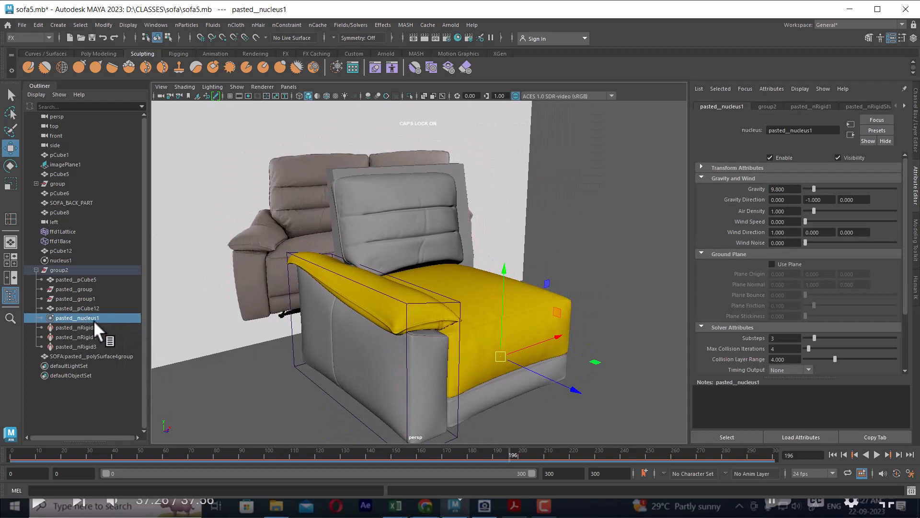
{"action": "left_click", "coordinate": [91, 342], "text": "shift"}
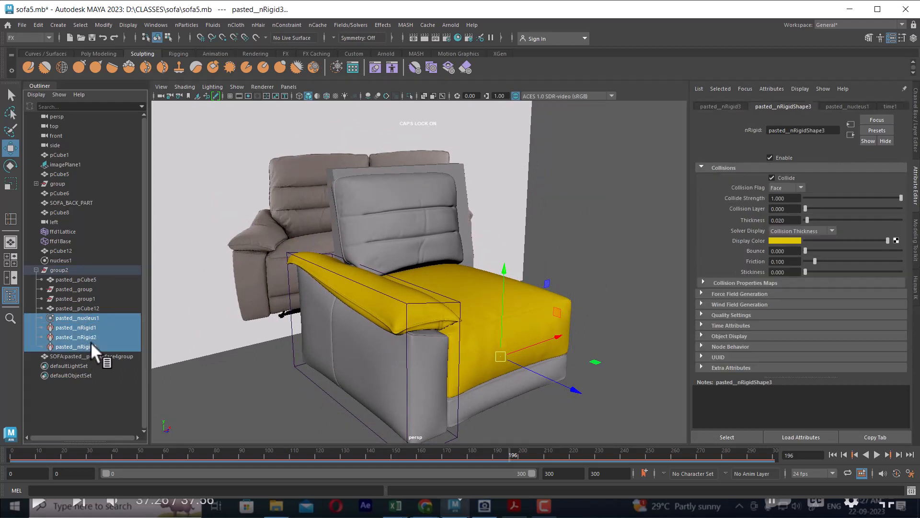
{"action": "key", "text": "Delete"}
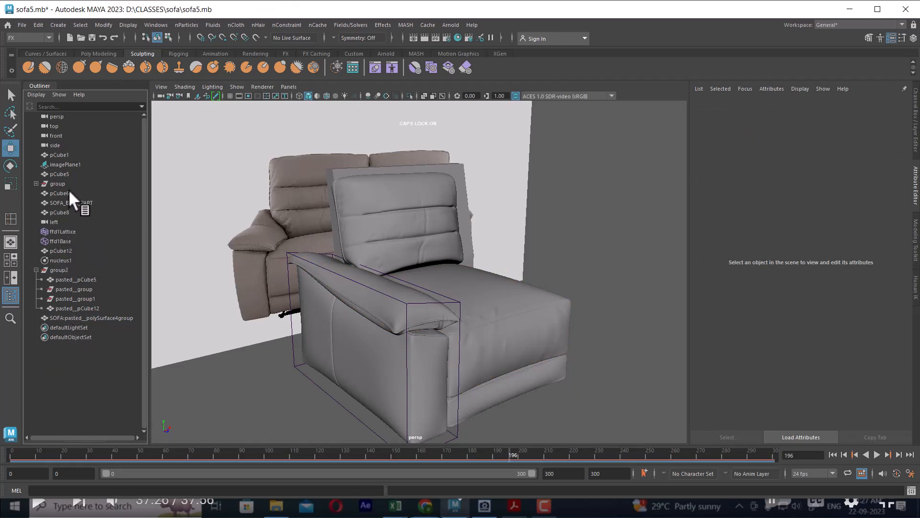
- Expand the group node in the scene hierarchy and create an nCloth on SOFA_BACK_PART
{"action": "left_click", "coordinate": [36, 183]}
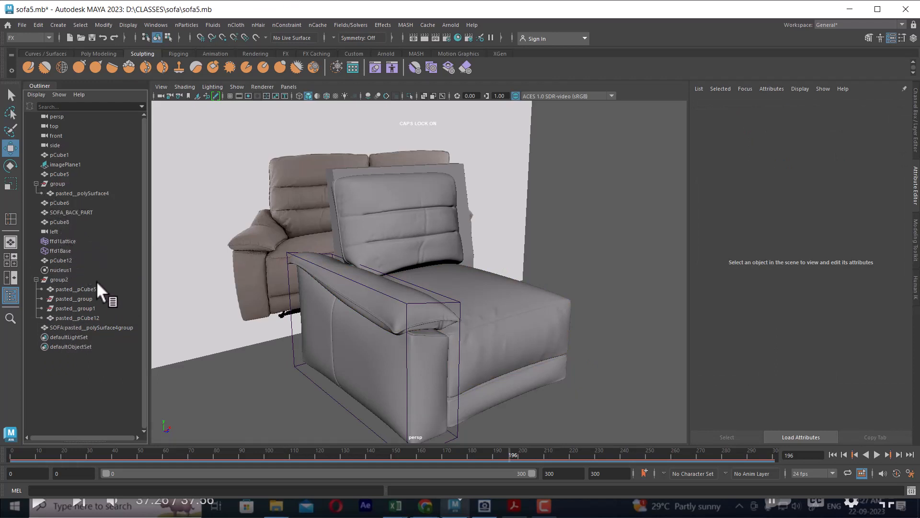
{"action": "left_click_drag", "start_coordinate": [594, 263], "coordinate": [531, 267], "text": "alt"}
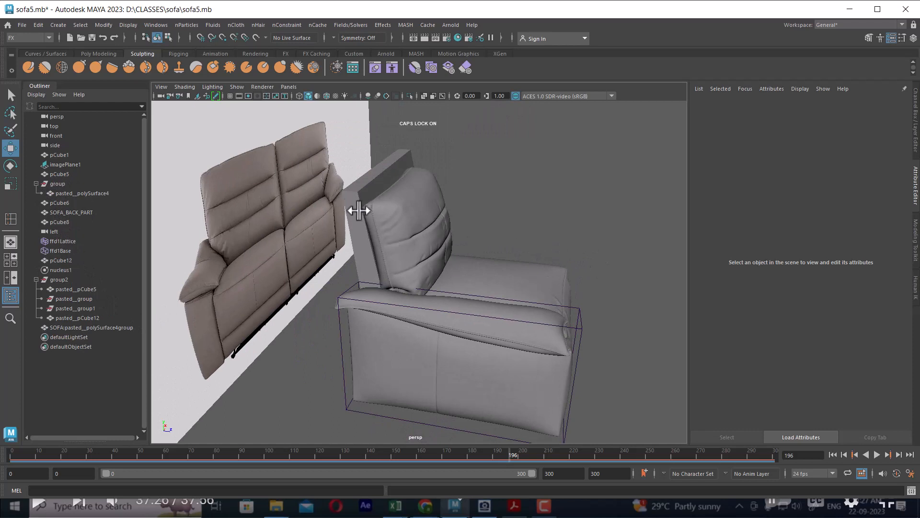
{"action": "left_click", "coordinate": [359, 209]}
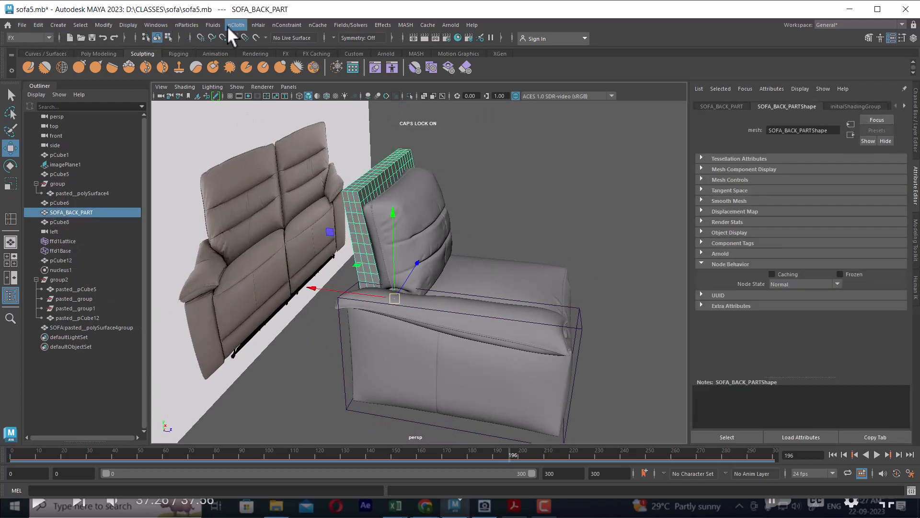
{"action": "left_click", "coordinate": [239, 23]}
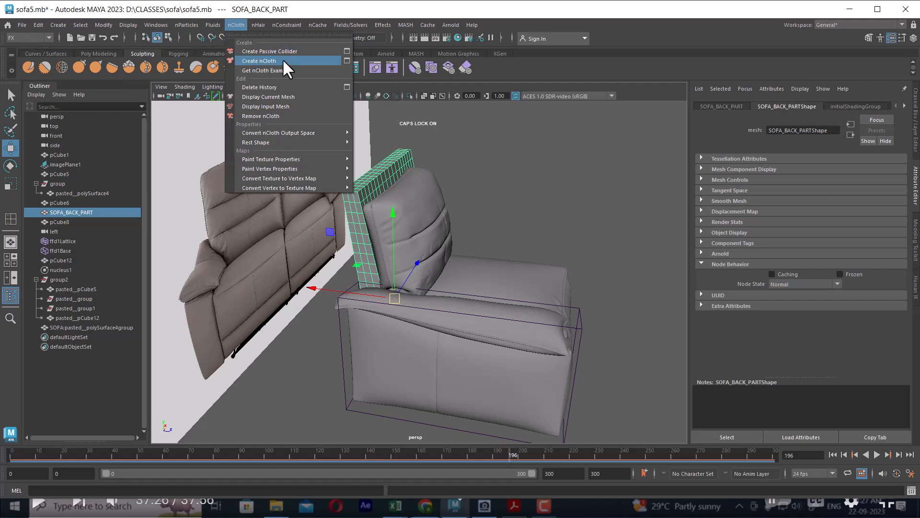
{"action": "left_click", "coordinate": [283, 60]}
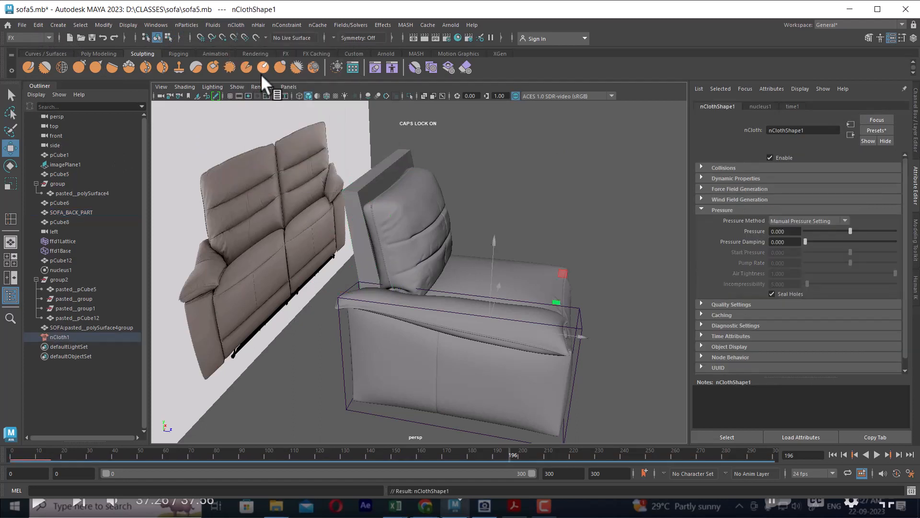
- Set the nCloth pressure to 0.1, play the simulation and inspect the back panel
{"action": "left_click", "coordinate": [796, 231]}
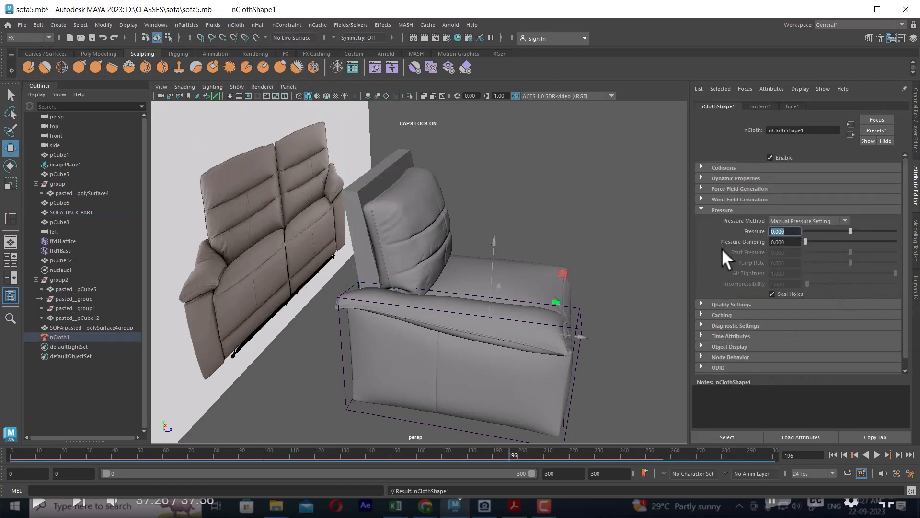
{"action": "type", "text": ".1"}
{"action": "key", "text": "Return"}
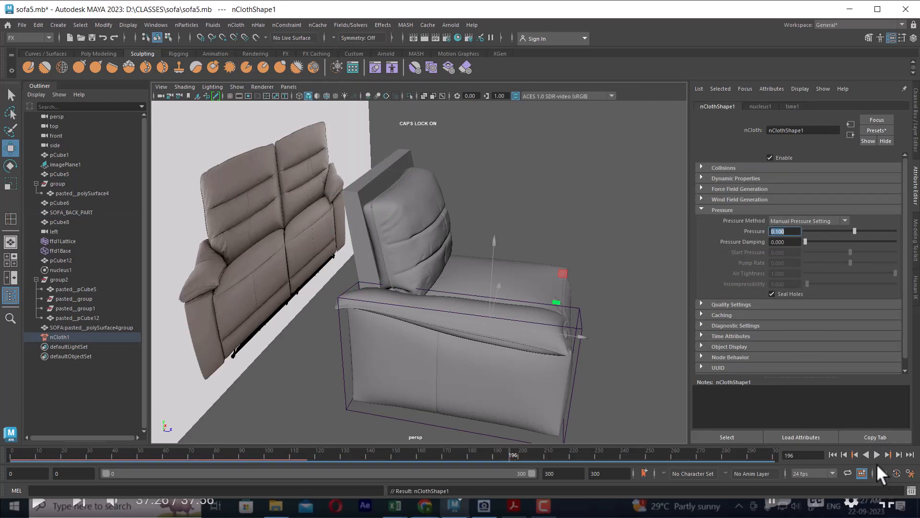
{"action": "left_click", "coordinate": [877, 454]}
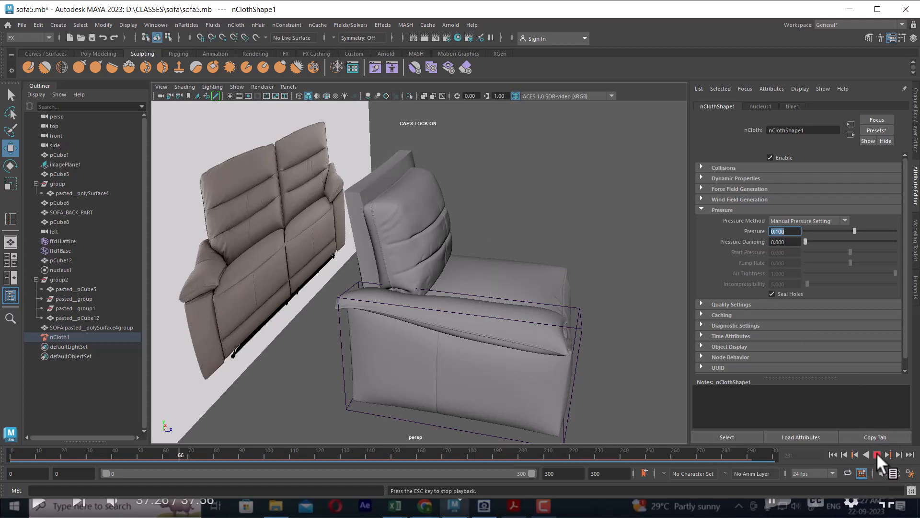
{"action": "left_click", "coordinate": [877, 454]}
{"action": "left_click_drag", "start_coordinate": [518, 278], "coordinate": [524, 257], "text": "alt"}
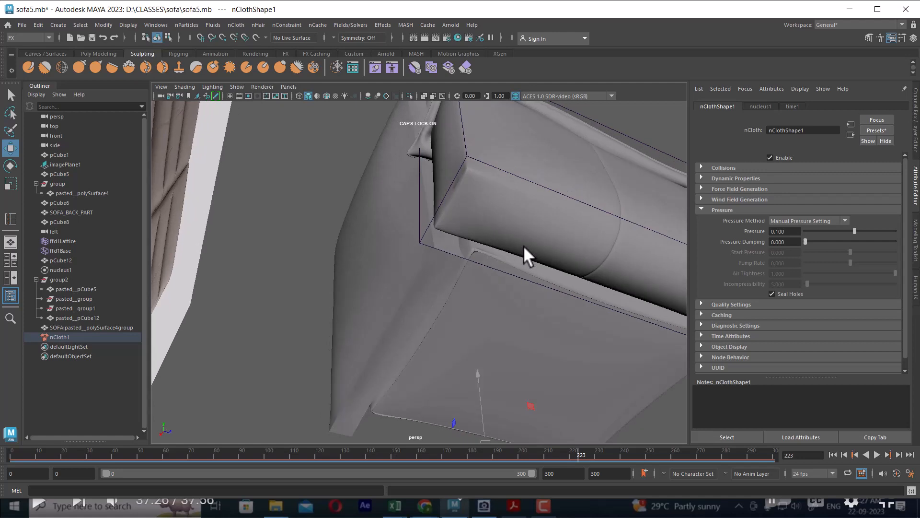
- Replay the nCloth simulation from the first frame and stop it to check the panel's inflation
{"action": "left_click", "coordinate": [833, 454]}
{"action": "left_click", "coordinate": [878, 454]}
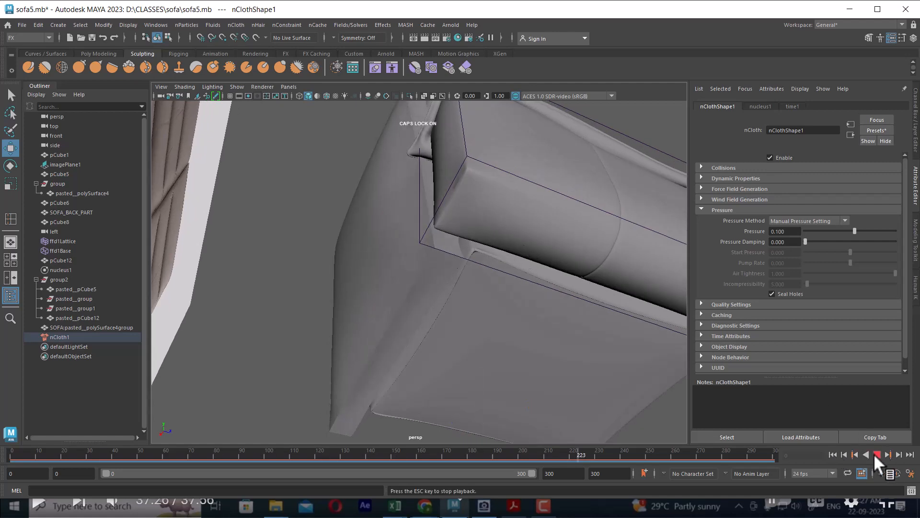
{"action": "left_click", "coordinate": [874, 454]}
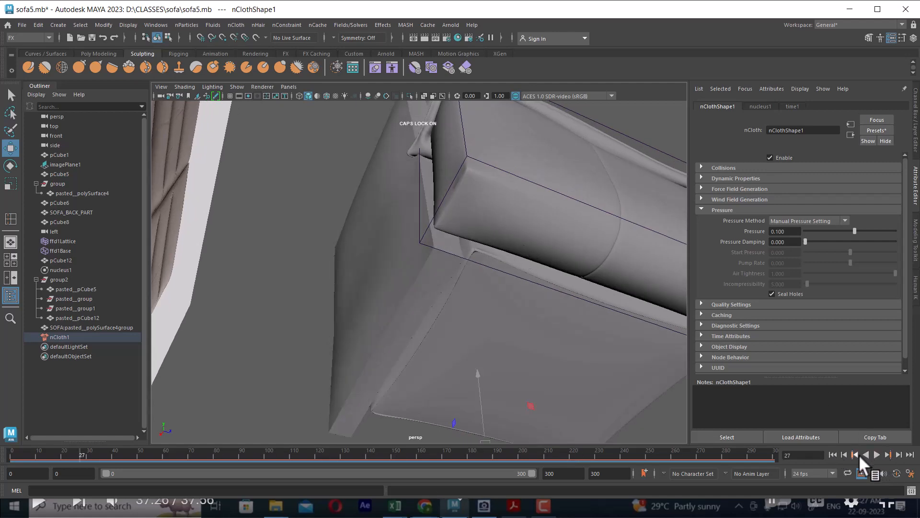
{"action": "key", "text": "alt+Tab"}
{"action": "left_click", "coordinate": [576, 146]}
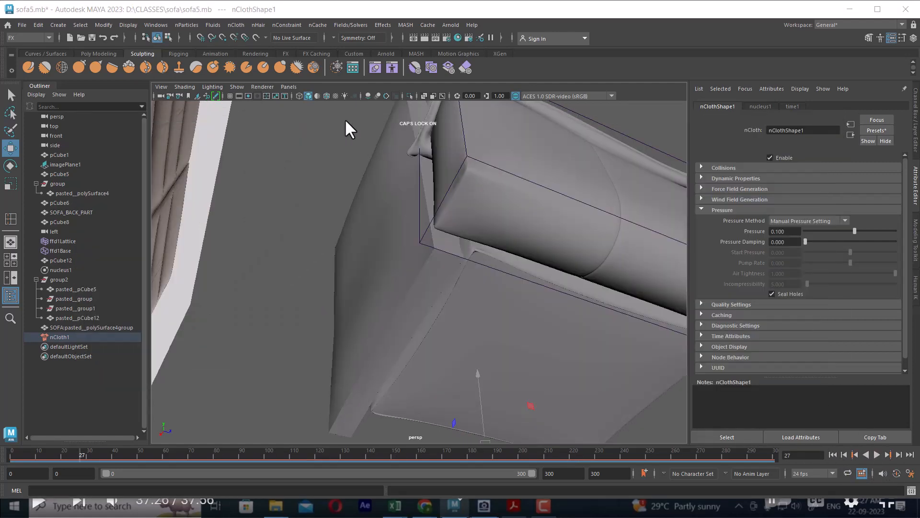
- Select SOFA_BACK_PART, set its nCloth pressure to 0.5 and play the simulation from the first frame
{"action": "left_click_drag", "start_coordinate": [458, 269], "coordinate": [373, 283], "text": "alt"}
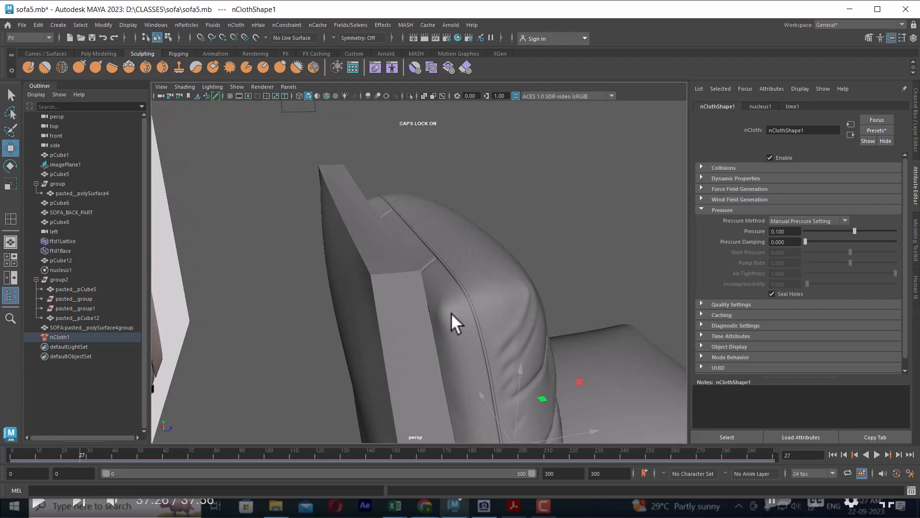
{"action": "scroll", "coordinate": [412, 307], "scroll_direction": "up", "scroll_amount": 2}
{"action": "left_click", "coordinate": [411, 277]}
{"action": "scroll", "coordinate": [412, 287], "scroll_direction": "up", "scroll_amount": 2}
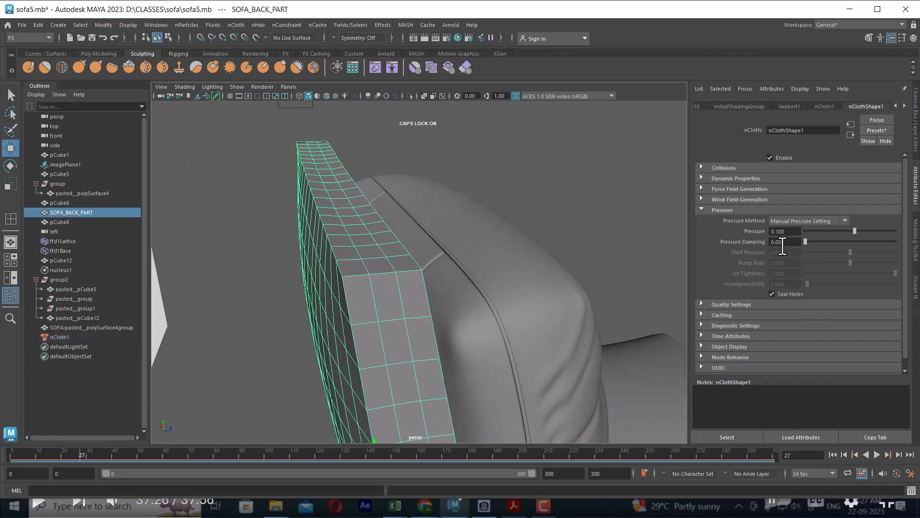
{"action": "type", "text": "0.5"}
{"action": "key", "text": "Return"}
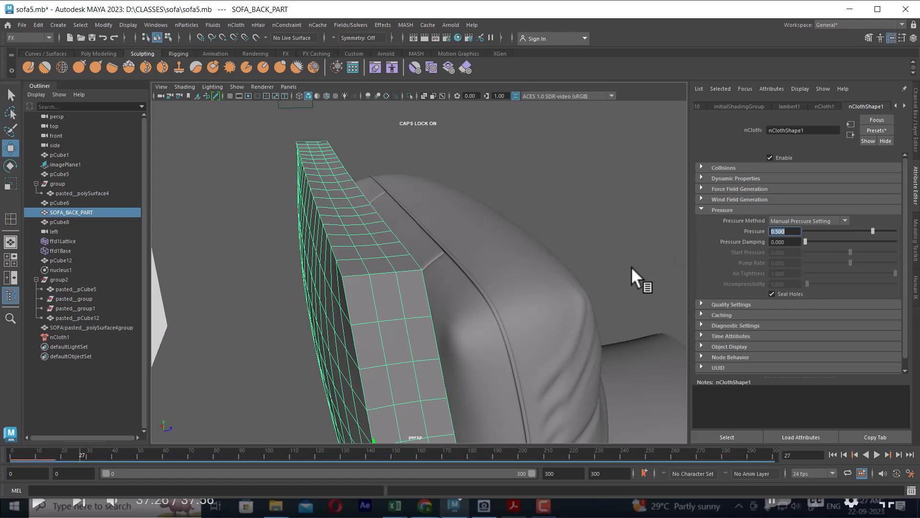
{"action": "left_click", "coordinate": [833, 454]}
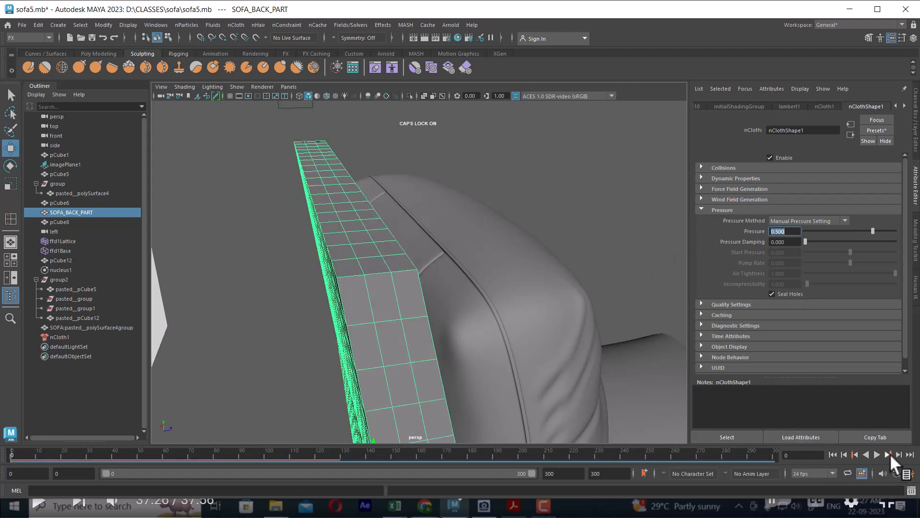
{"action": "left_click", "coordinate": [876, 455]}
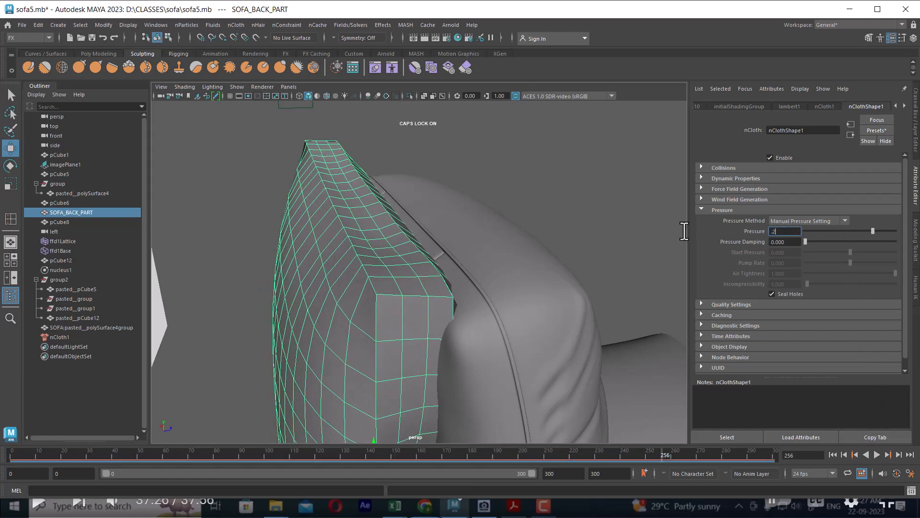
- Set the nCloth pressure of SOFA_BACK_PART to 0.2
{"action": "key", "text": "Return"}
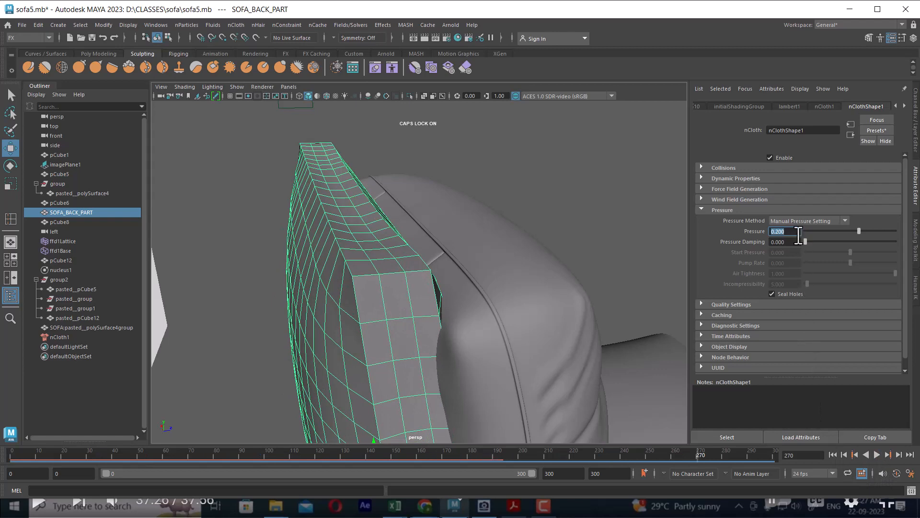
- Set the nCloth pressure of SOFA_BACK_PART to 0.1, play the simulation from the first frame and inspect the panel
{"action": "type", "text": ".1"}
{"action": "key", "text": "Return"}
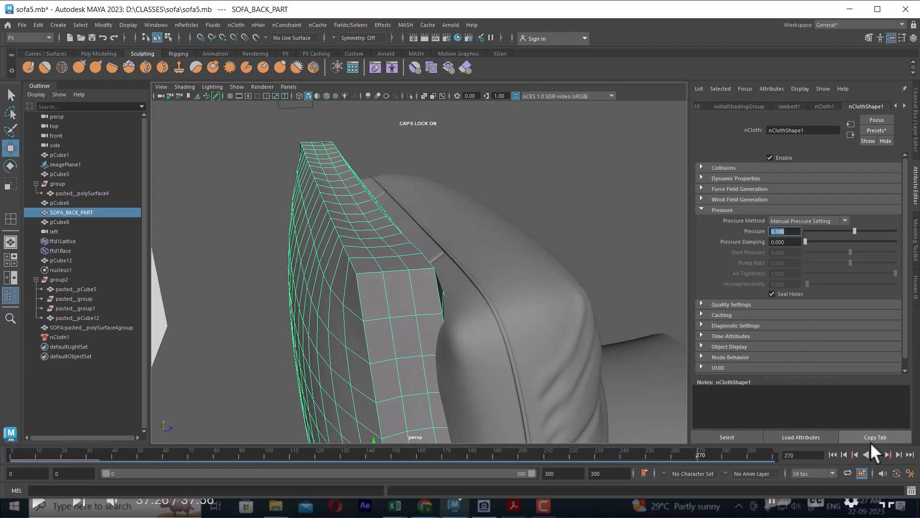
{"action": "left_click", "coordinate": [834, 455]}
{"action": "left_click", "coordinate": [877, 454]}
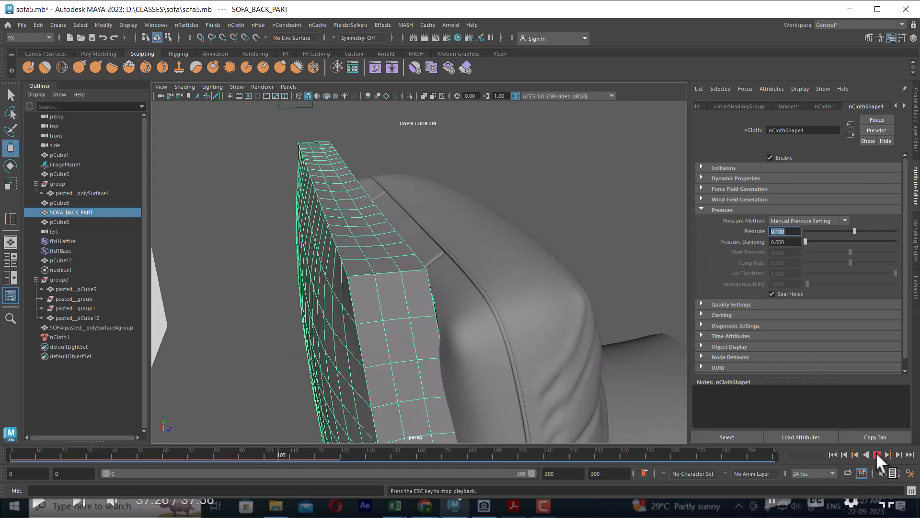
{"action": "scroll", "coordinate": [468, 191], "scroll_direction": "down", "scroll_amount": 5}
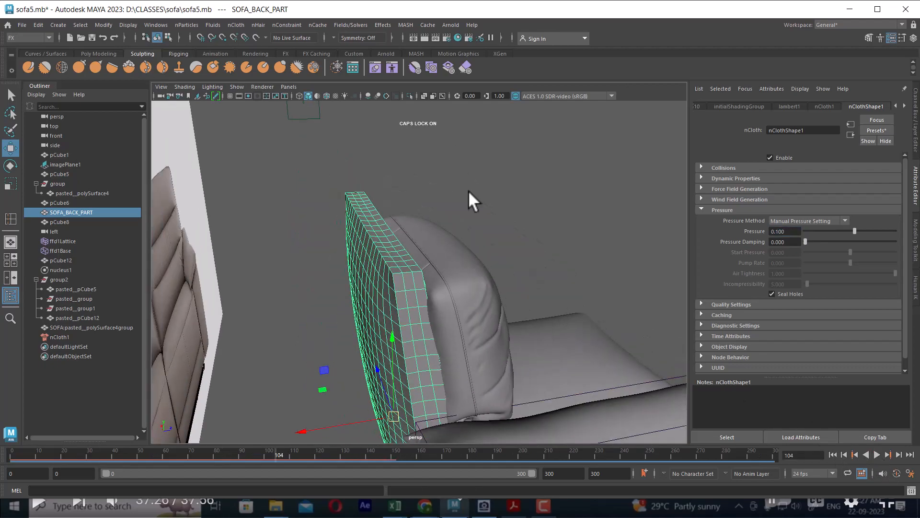
{"action": "left_click_drag", "start_coordinate": [467, 191], "coordinate": [530, 464], "text": "alt"}
{"action": "scroll", "coordinate": [506, 264], "scroll_direction": "up", "scroll_amount": 3}
- Compare the back panel with the sofa reference photo and review the nucleus1 solver attributes
{"action": "key", "text": "alt+Tab"}
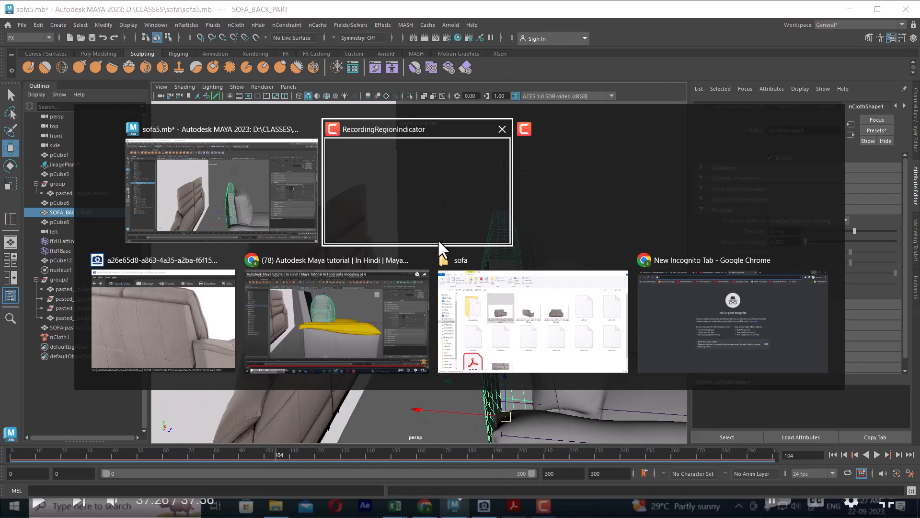
{"action": "left_click", "coordinate": [182, 336]}
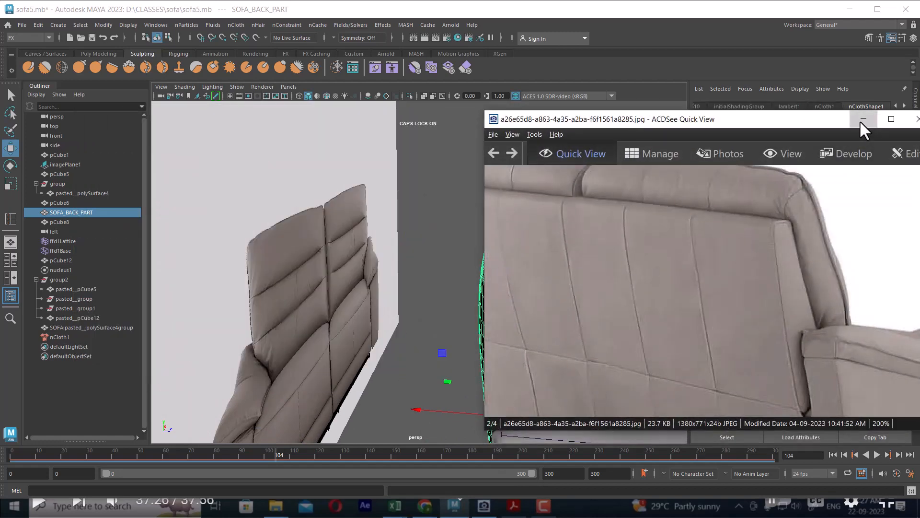
{"action": "left_click", "coordinate": [863, 119]}
{"action": "left_click_drag", "start_coordinate": [520, 320], "coordinate": [557, 338], "text": "alt"}
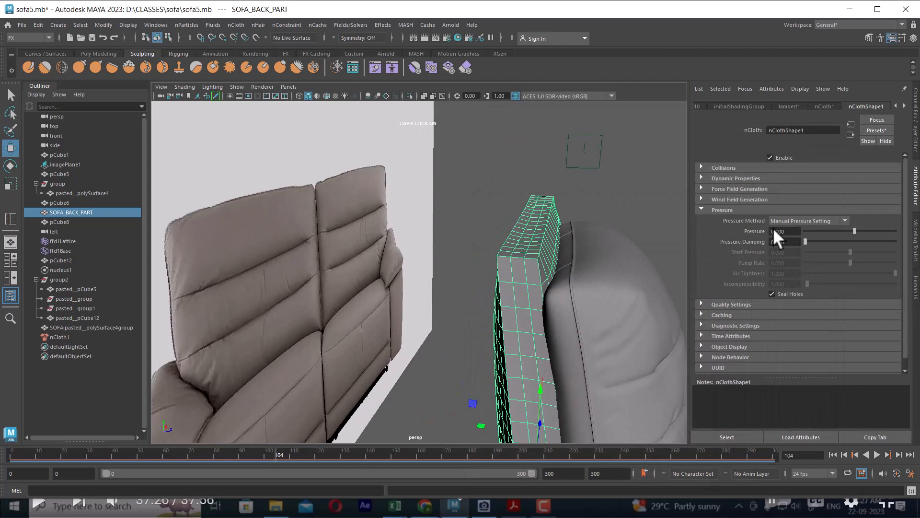
{"action": "left_click", "coordinate": [908, 106]}
{"action": "left_click", "coordinate": [872, 106]}
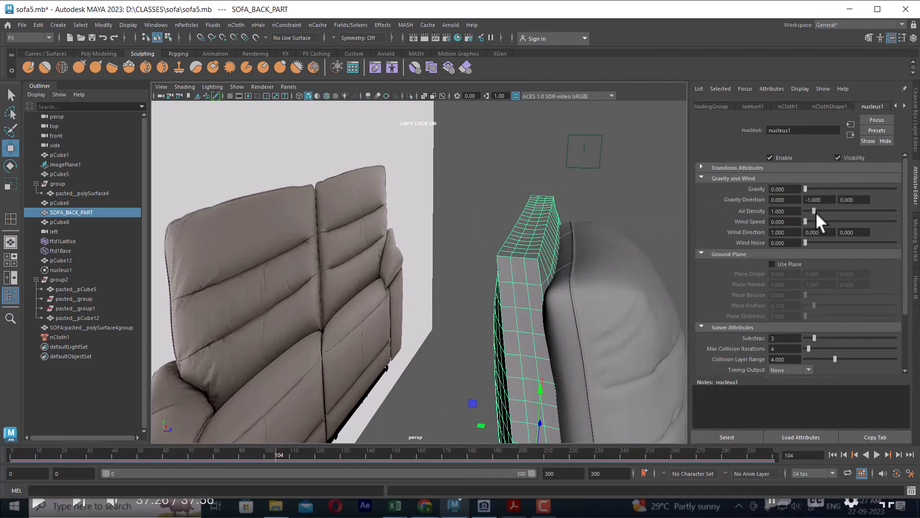
{"action": "left_click", "coordinate": [826, 104]}
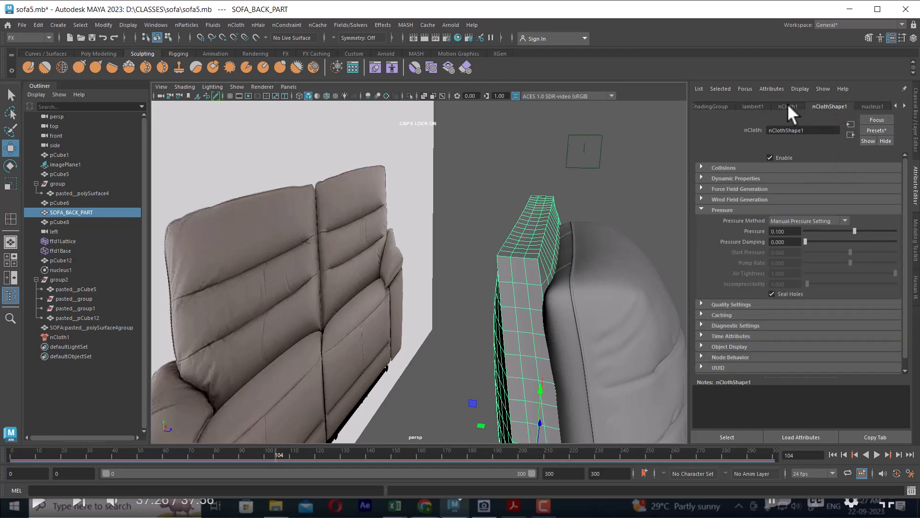
- Set the nCloth pressure to 0.01, run the simulation and scrub back to an earlier frame to inspect the panel's shape
{"action": "left_click_drag", "start_coordinate": [791, 231], "coordinate": [719, 223]}
{"action": "key", "text": "Return"}
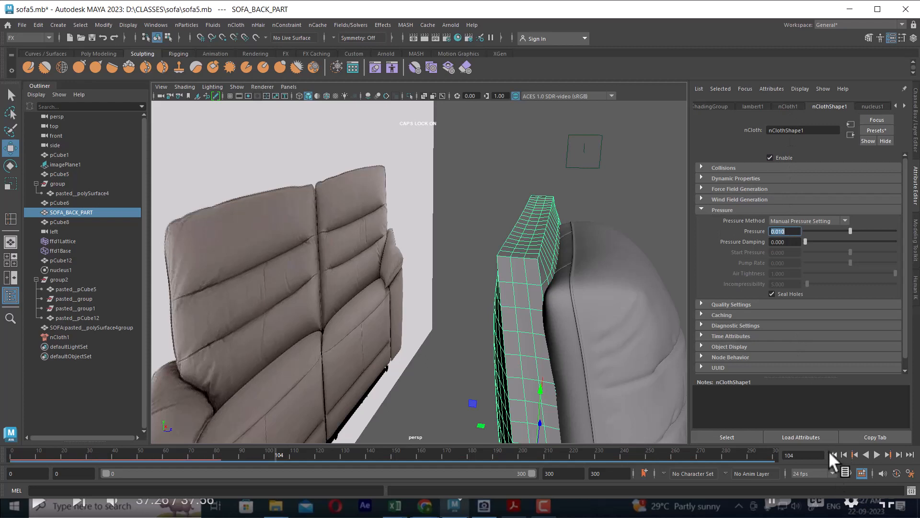
{"action": "left_click", "coordinate": [877, 454]}
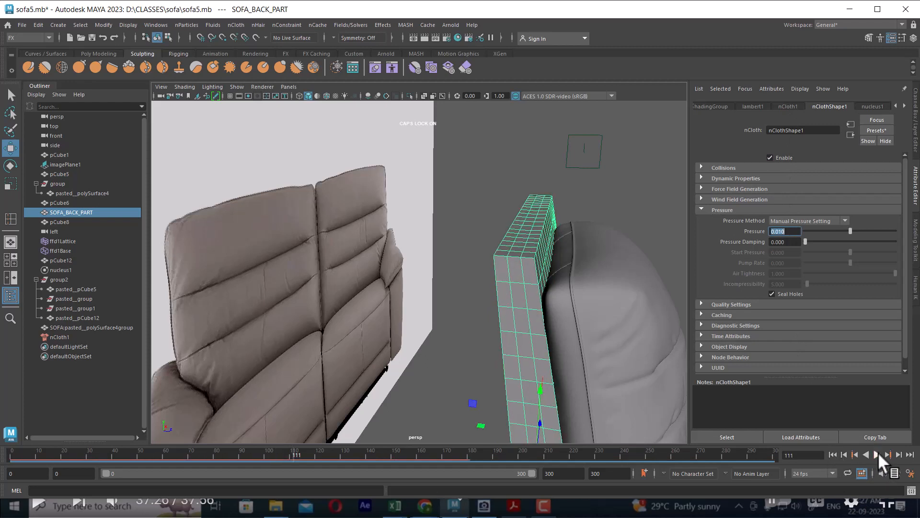
{"action": "left_click", "coordinate": [877, 455]}
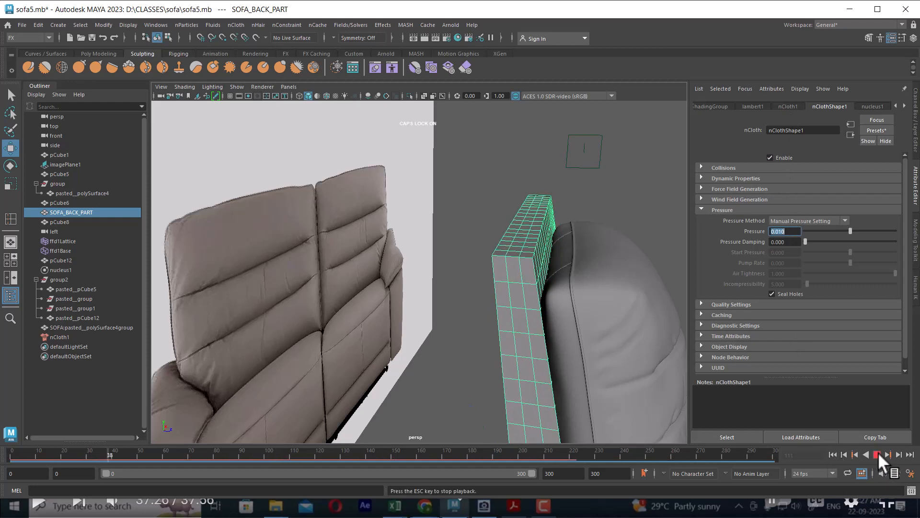
{"action": "left_click", "coordinate": [878, 455]}
{"action": "left_click_drag", "start_coordinate": [263, 452], "coordinate": [102, 467]}
{"action": "left_click_drag", "start_coordinate": [490, 343], "coordinate": [503, 242], "text": "alt"}
{"action": "left_click", "coordinate": [464, 407]}
{"action": "left_click_drag", "start_coordinate": [472, 405], "coordinate": [431, 452], "text": "alt"}
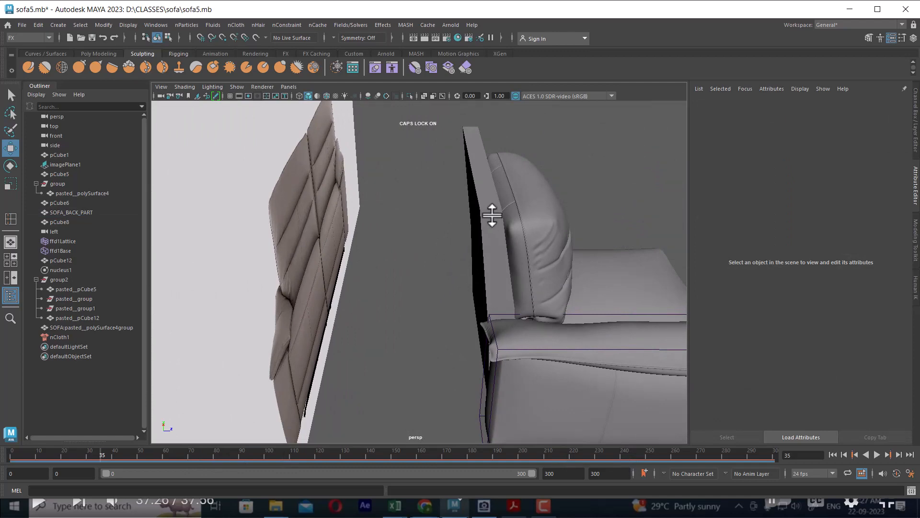
- Select SOFA_BACK_PART, set its nCloth pressure to 0.05 and play the simulation
{"action": "left_click", "coordinate": [491, 213]}
{"action": "scroll", "coordinate": [671, 206], "scroll_direction": "up", "scroll_amount": 2}
{"action": "left_click_drag", "start_coordinate": [672, 205], "coordinate": [603, 337], "text": "alt"}
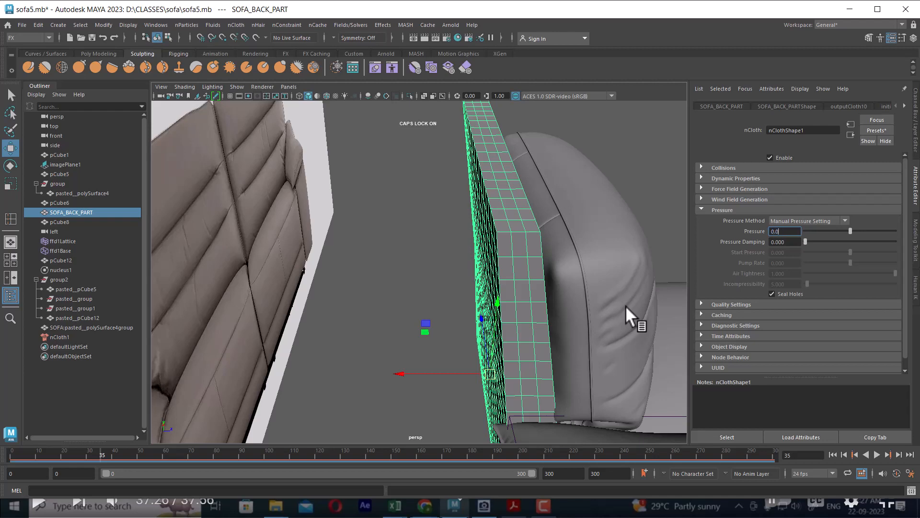
{"action": "type", "text": "0.050"}
{"action": "key", "text": "Return"}
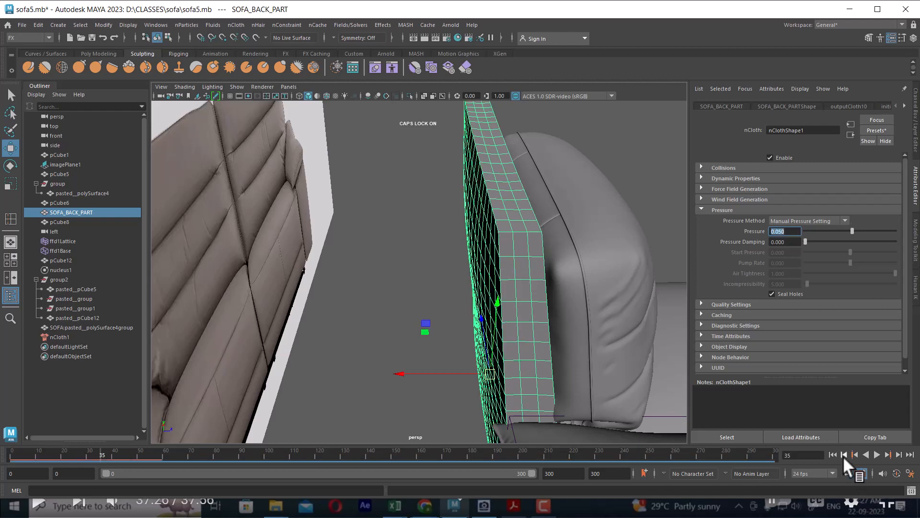
{"action": "left_click", "coordinate": [878, 453]}
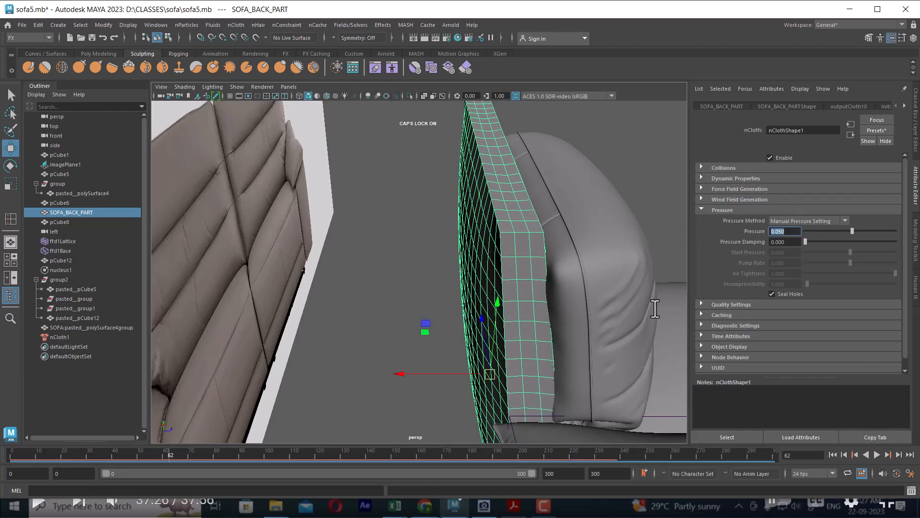
- Set the nCloth pressure to 0.02 and replay the simulation from the first frame
{"action": "type", "text": "0.02"}
{"action": "key", "text": "Return"}
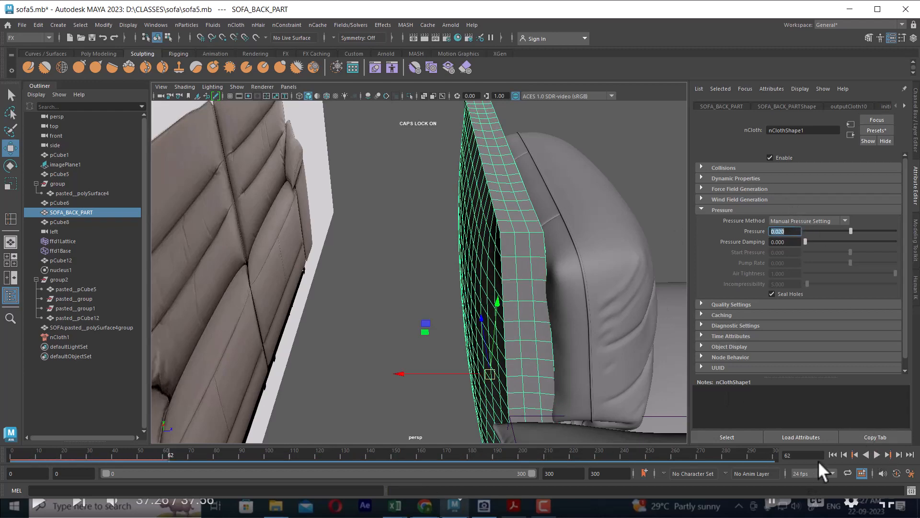
{"action": "left_click", "coordinate": [831, 453]}
{"action": "left_click", "coordinate": [876, 451]}
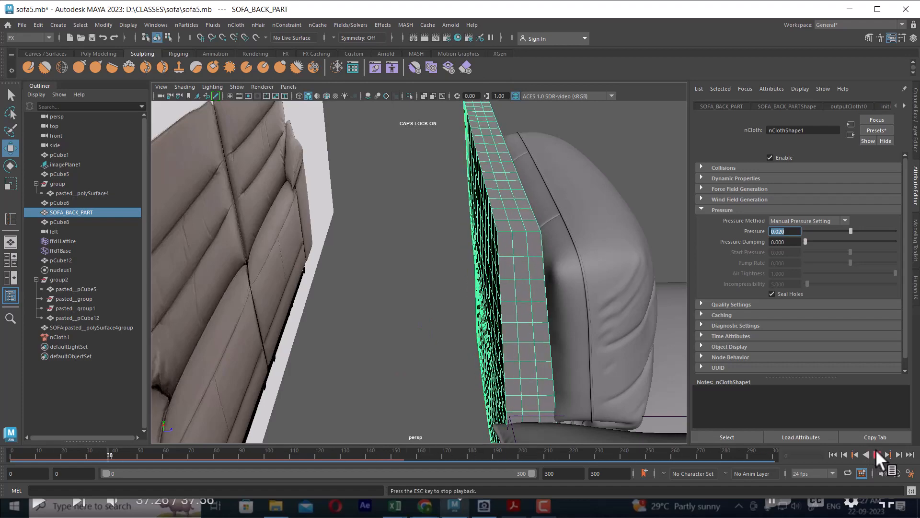
{"action": "left_click", "coordinate": [876, 451]}
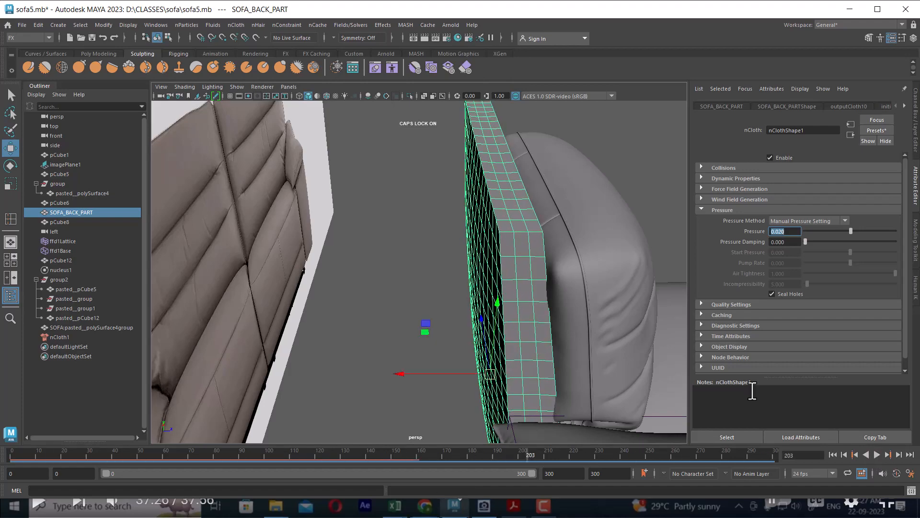
- Check the simulated back panel against the rear view of the sofa in the reference photo
{"action": "mouse_move", "coordinate": [546, 254]}
{"action": "left_mouse_down", "text": "alt"}
{"action": "mouse_move", "coordinate": [536, 241]}
{"action": "mouse_move", "coordinate": [519, 267]}
{"action": "mouse_move", "coordinate": [523, 220]}
{"action": "mouse_move", "coordinate": [570, 217]}
{"action": "mouse_move", "coordinate": [595, 178]}
{"action": "mouse_move", "coordinate": [670, 195]}
{"action": "mouse_move", "coordinate": [712, 220]}
{"action": "mouse_move", "coordinate": [723, 252]}
{"action": "mouse_move", "coordinate": [691, 272]}
{"action": "mouse_move", "coordinate": [594, 257]}
{"action": "mouse_move", "coordinate": [534, 266]}
{"action": "left_mouse_up", "text": "alt"}
{"action": "key", "text": "alt+Tab"}
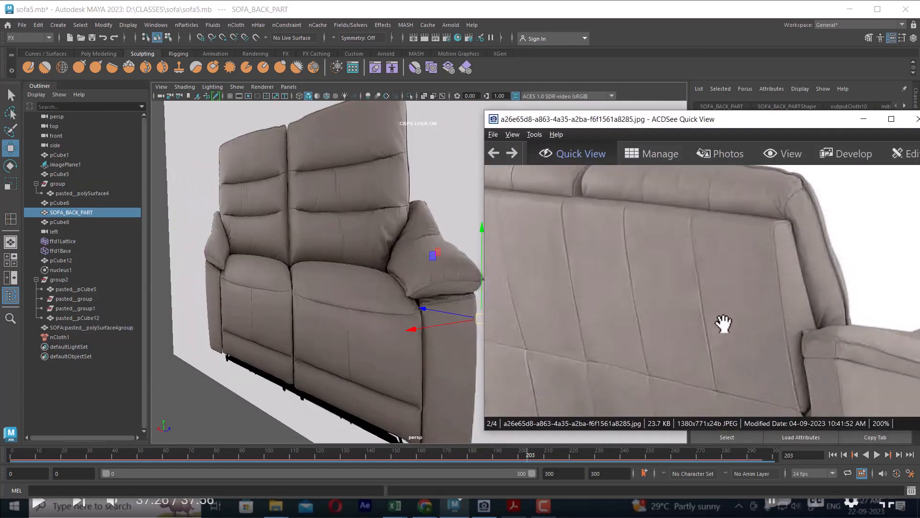
{"action": "left_click", "coordinate": [863, 119]}
{"action": "left_click_drag", "start_coordinate": [646, 287], "coordinate": [499, 290], "text": "alt"}
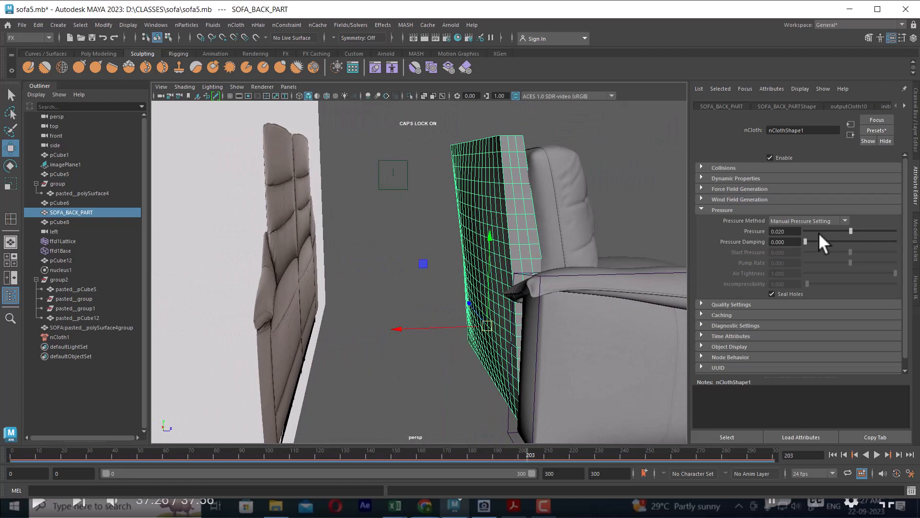
- Set the nCloth pressure of SOFA_BACK_PART to 0.01, replay the simulation from the first frame and stop it
{"action": "type", "text": "0.010"}
{"action": "key", "text": "Return"}
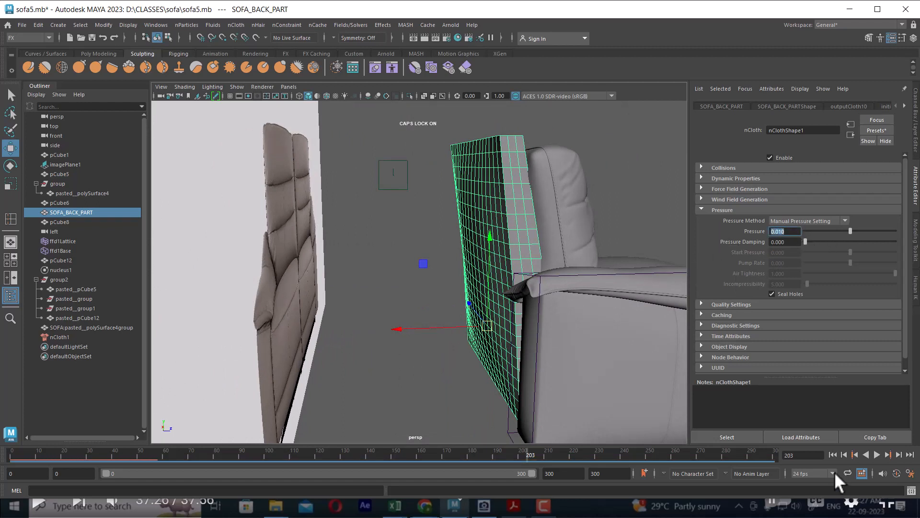
{"action": "left_click", "coordinate": [832, 454]}
{"action": "left_click", "coordinate": [877, 455]}
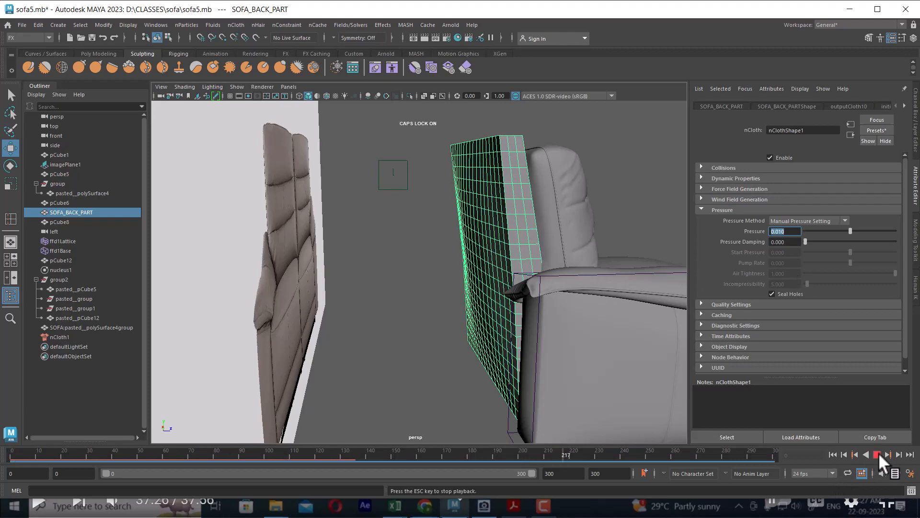
{"action": "left_click", "coordinate": [879, 454]}
- Delete the construction history of SOFA_BACK_PART and hide all unselected objects
{"action": "left_click_drag", "start_coordinate": [595, 283], "coordinate": [455, 292], "text": "alt"}
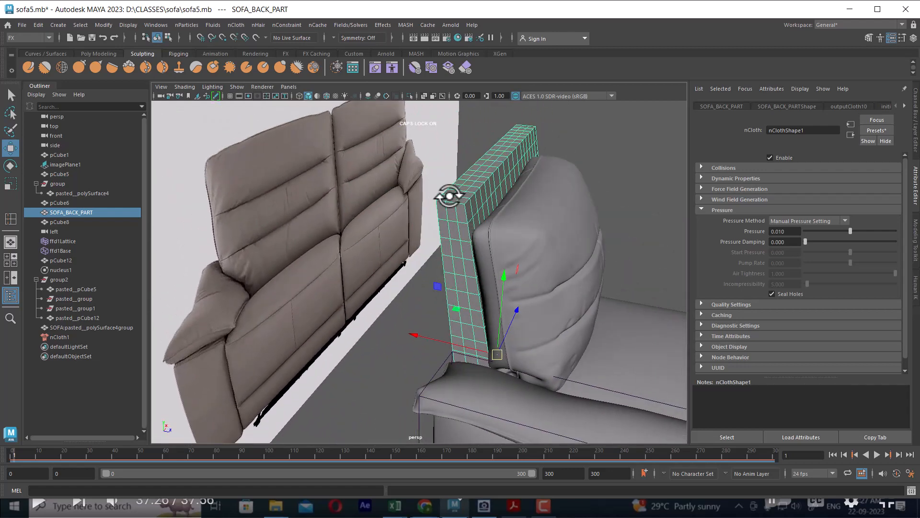
{"action": "left_click", "coordinate": [38, 25]}
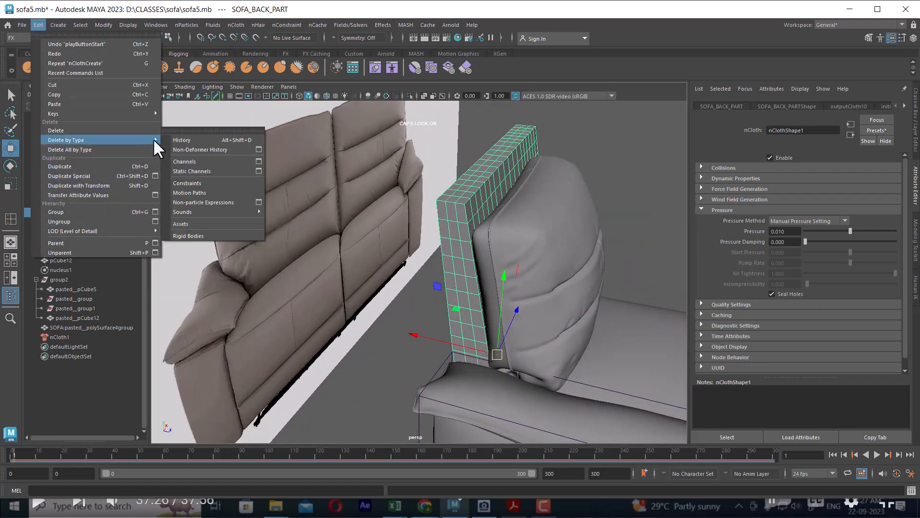
{"action": "left_click", "coordinate": [173, 141]}
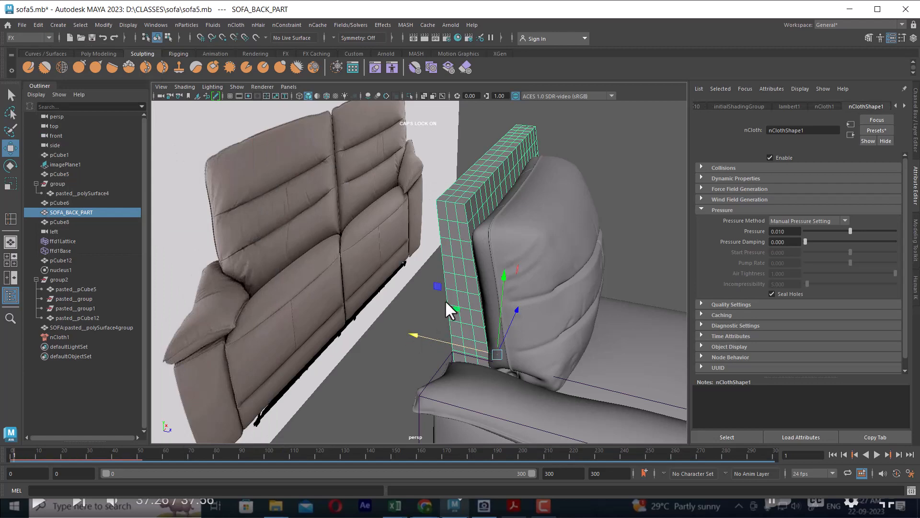
{"action": "key", "text": "alt+h"}
{"action": "left_click_drag", "start_coordinate": [454, 250], "coordinate": [488, 272], "text": "alt"}
{"action": "right_click_drag", "start_coordinate": [488, 272], "coordinate": [565, 255], "text": "alt"}
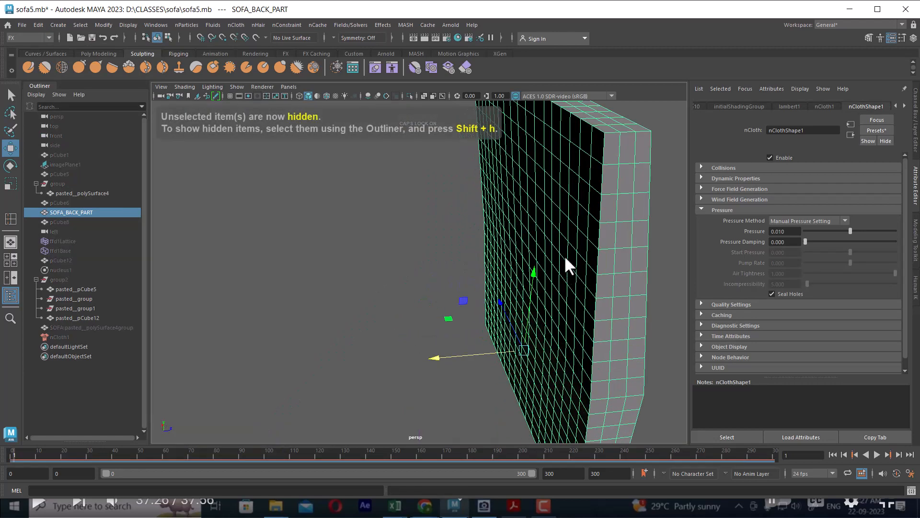
{"action": "middle_click_drag", "start_coordinate": [605, 192], "coordinate": [584, 255], "text": "alt"}
- Select the middle edge loops around the back panel's thin sides and place the reference photo beside the model
{"action": "right_click_drag", "start_coordinate": [584, 255], "coordinate": [561, 171]}
{"action": "right_click_drag", "start_coordinate": [555, 211], "coordinate": [516, 211], "text": "alt"}
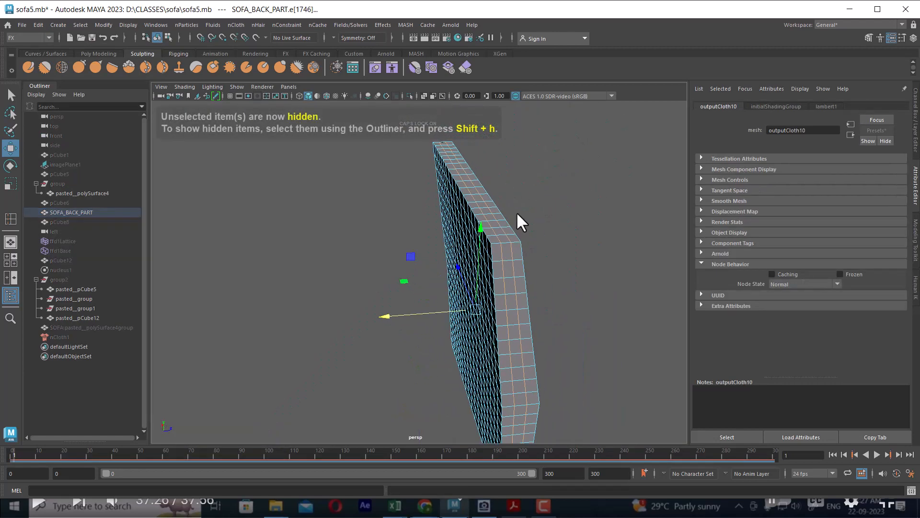
{"action": "left_click_drag", "start_coordinate": [516, 212], "coordinate": [482, 310], "text": "alt"}
{"action": "key", "text": "alt+Tab"}
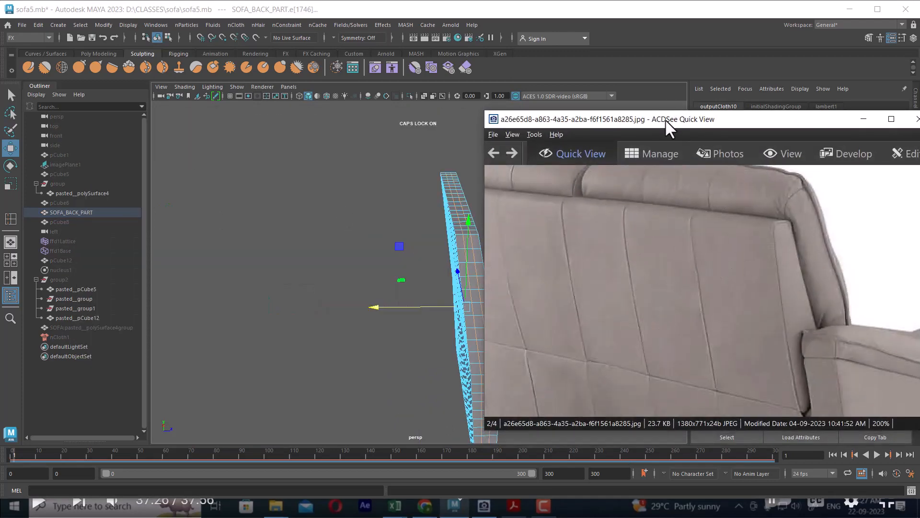
{"action": "left_click_drag", "start_coordinate": [665, 118], "coordinate": [764, 87]}
{"action": "left_click_drag", "start_coordinate": [472, 254], "coordinate": [452, 246], "text": "alt"}
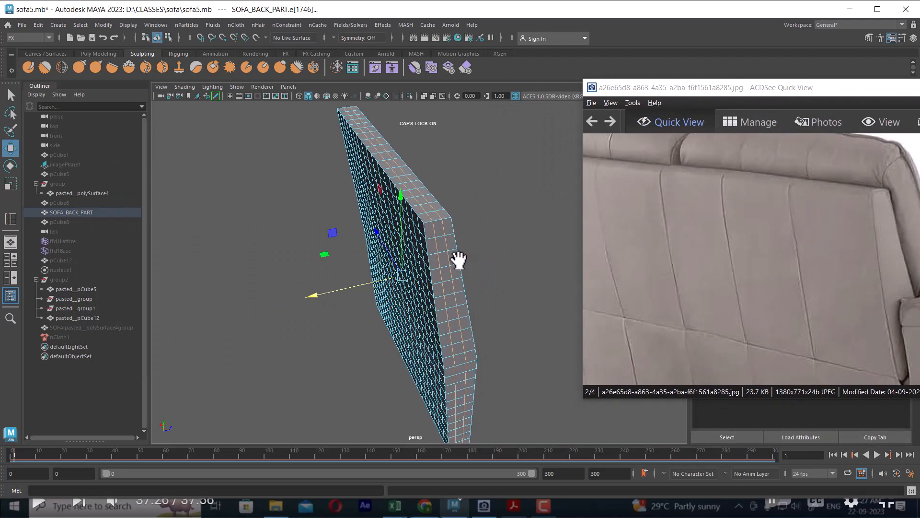
{"action": "left_click_drag", "start_coordinate": [424, 247], "coordinate": [466, 232], "text": "alt"}
- Scale the selected edge loops on the back panel's thin sides, then return SOFA_BACK_PART to object selection
{"action": "key", "text": "r"}
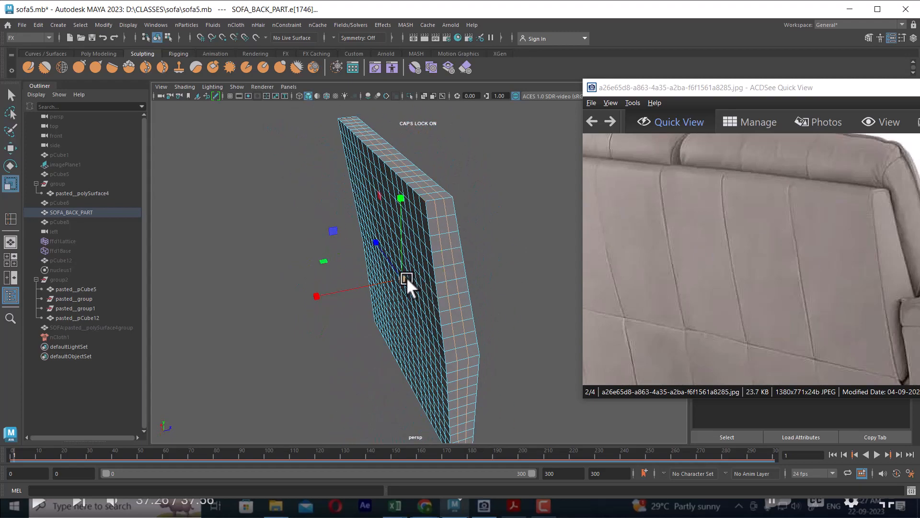
{"action": "left_click_drag", "start_coordinate": [406, 277], "coordinate": [494, 244]}
{"action": "right_click_drag", "start_coordinate": [481, 189], "coordinate": [531, 145]}
{"action": "left_click", "coordinate": [531, 145]}
{"action": "left_click_drag", "start_coordinate": [528, 187], "coordinate": [435, 191], "text": "alt"}
{"action": "left_click", "coordinate": [422, 208]}
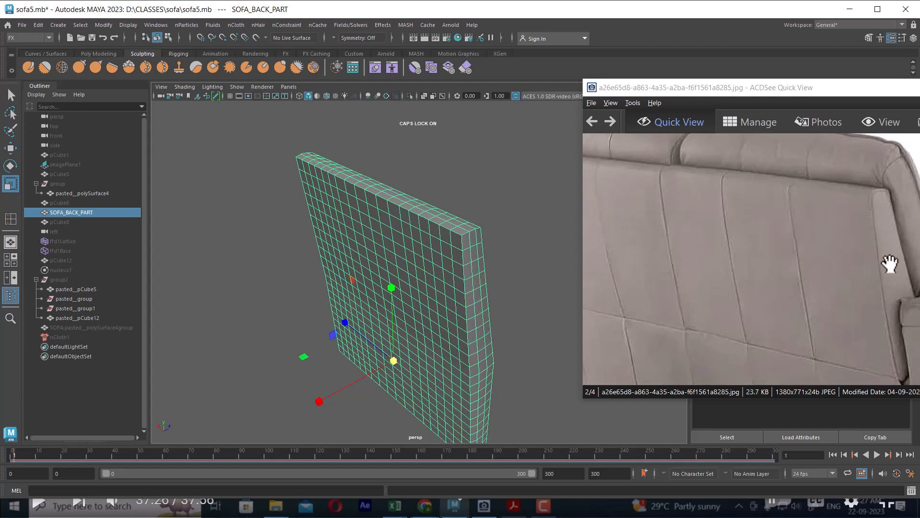
- Select the long corner edges along one thin side of the back panel, comparing them with the reference photo's seams
{"action": "left_click", "coordinate": [901, 286]}
{"action": "left_click_drag", "start_coordinate": [901, 286], "coordinate": [881, 165]}
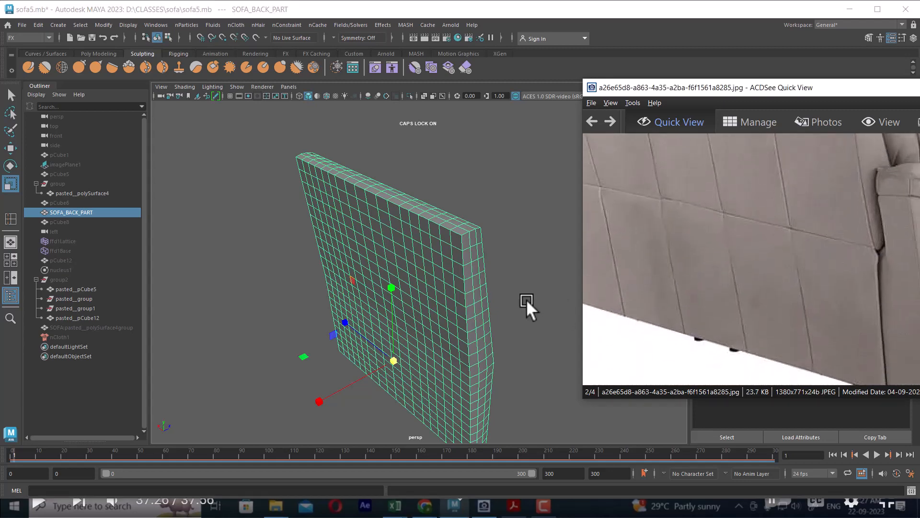
{"action": "left_click_drag", "start_coordinate": [526, 299], "coordinate": [481, 249], "text": "alt"}
{"action": "key", "text": "F10"}
{"action": "left_click_drag", "start_coordinate": [819, 212], "coordinate": [834, 338]}
{"action": "double_click", "coordinate": [475, 217]}
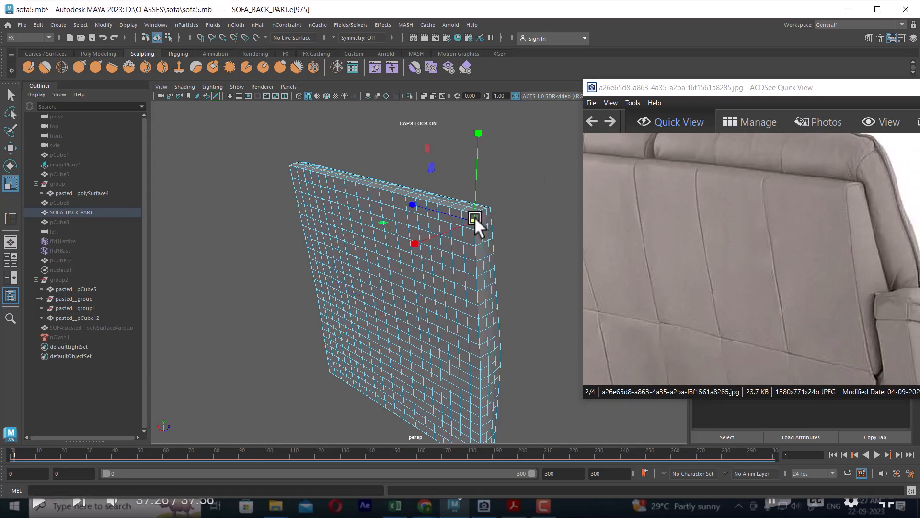
{"action": "left_click_drag", "start_coordinate": [546, 215], "coordinate": [516, 234], "text": "alt"}
{"action": "scroll", "coordinate": [490, 261], "scroll_direction": "up", "scroll_amount": 4}
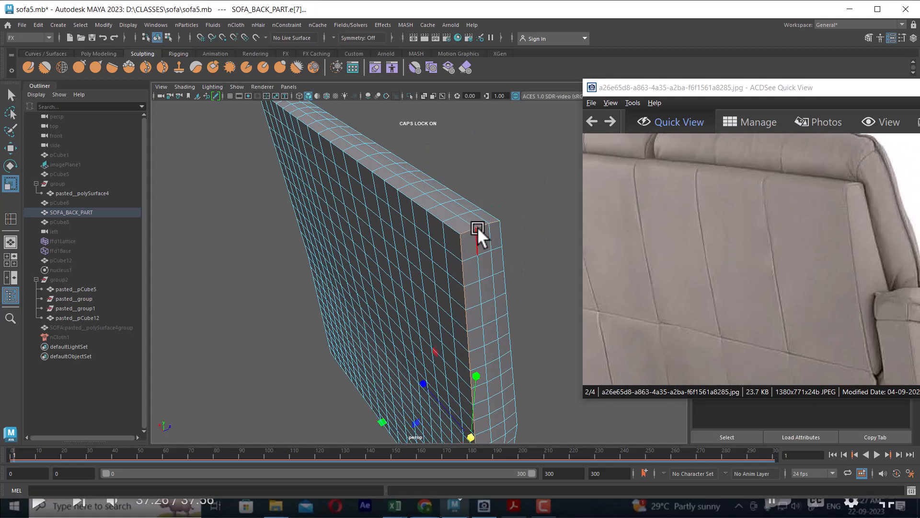
{"action": "double_click", "coordinate": [497, 229], "text": "shift"}
{"action": "left_click_drag", "start_coordinate": [496, 229], "coordinate": [499, 386], "text": "alt"}
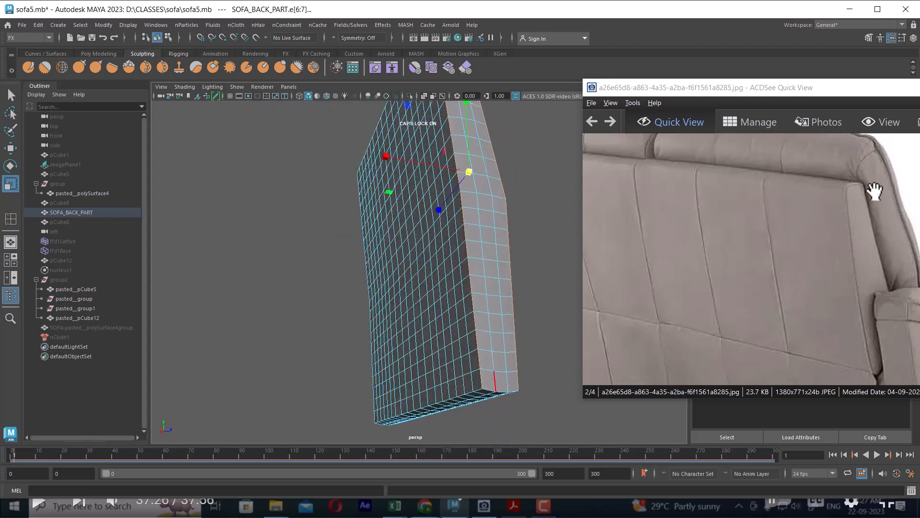
{"action": "left_click_drag", "start_coordinate": [479, 355], "coordinate": [485, 289], "text": "alt"}
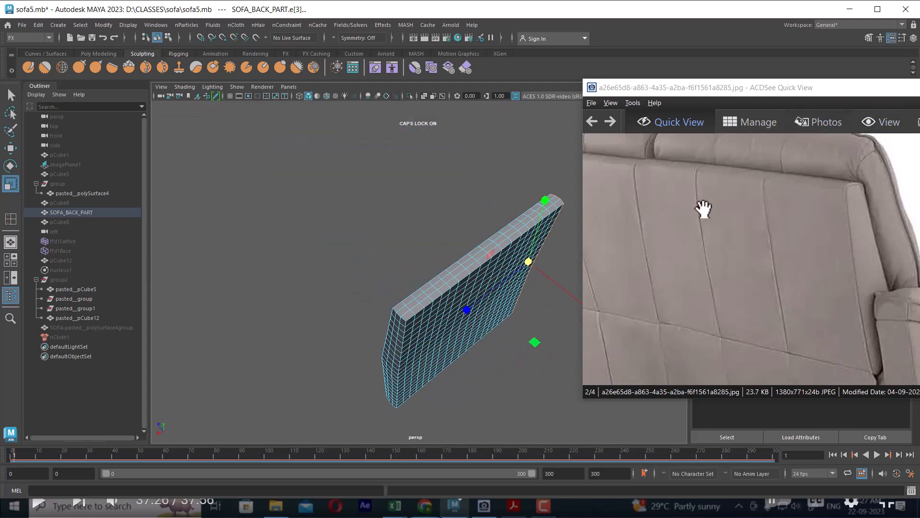
- Examine the vertical seams in the sofa back reference photo and put its window away
{"action": "left_click_drag", "start_coordinate": [708, 256], "coordinate": [797, 263]}
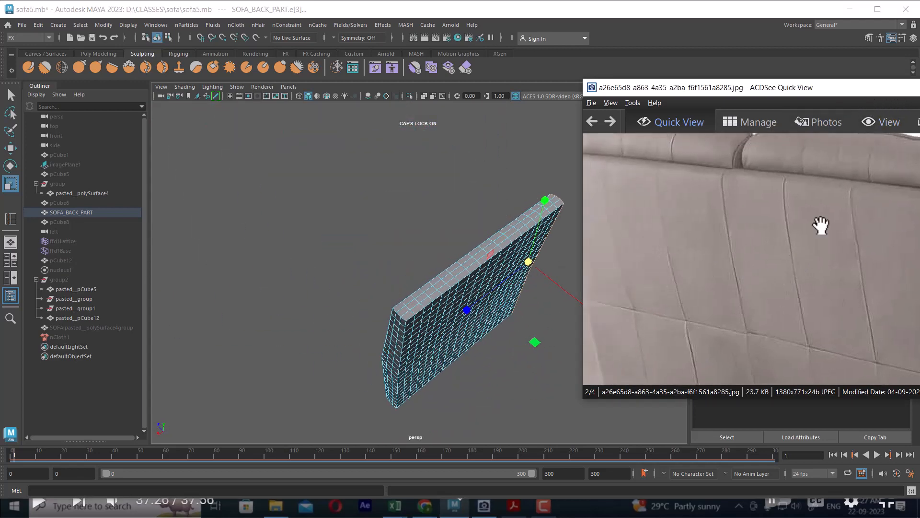
{"action": "left_click_drag", "start_coordinate": [867, 80], "coordinate": [599, 238]}
{"action": "left_click", "coordinate": [720, 238]}
- Select the faces that close one end of the back panel in the top -Y view and delete them
{"action": "left_click_drag", "start_coordinate": [523, 295], "coordinate": [425, 290], "text": "alt"}
{"action": "right_click_drag", "start_coordinate": [425, 289], "coordinate": [519, 257]}
{"action": "key", "text": "space"}
{"action": "left_click_drag", "start_coordinate": [518, 273], "coordinate": [237, 269]}
{"action": "scroll", "coordinate": [355, 219], "scroll_direction": "down", "scroll_amount": 2}
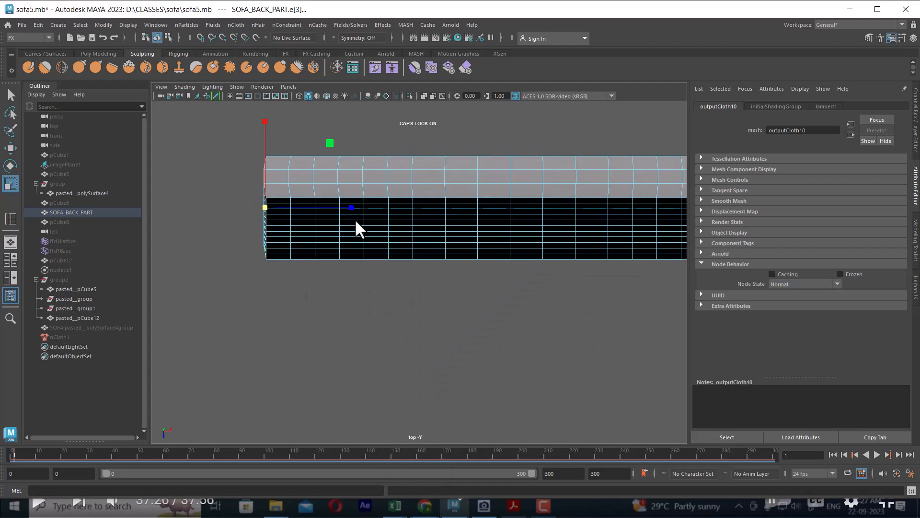
{"action": "middle_click_drag", "start_coordinate": [536, 261], "coordinate": [433, 321], "text": "alt"}
{"action": "scroll", "coordinate": [434, 321], "scroll_direction": "down", "scroll_amount": 2}
{"action": "mouse_move", "coordinate": [565, 222]}
{"action": "right_mouse_down"}
{"action": "mouse_move", "coordinate": [568, 252]}
{"action": "mouse_move", "coordinate": [573, 214]}
{"action": "right_mouse_up"}
{"action": "left_click_drag", "start_coordinate": [667, 196], "coordinate": [599, 319]}
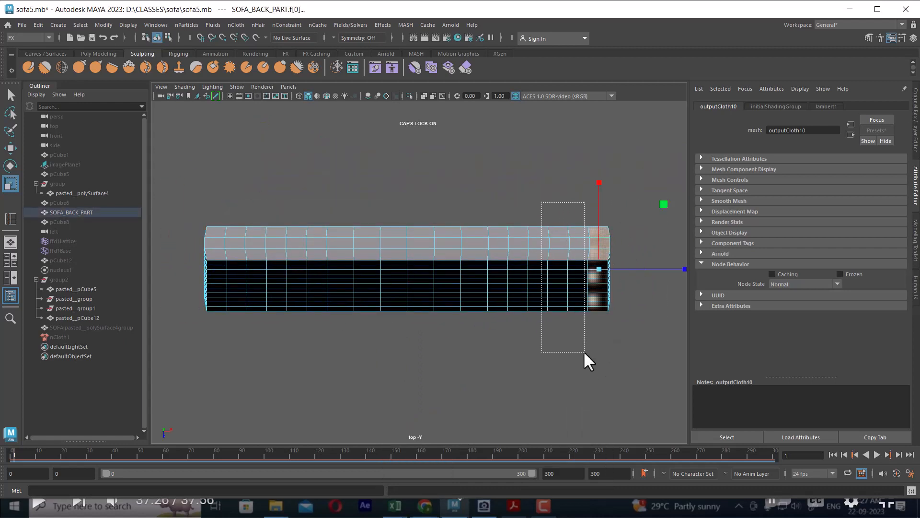
{"action": "left_click_drag", "start_coordinate": [584, 352], "coordinate": [593, 370]}
{"action": "key", "text": "space"}
{"action": "left_click_drag", "start_coordinate": [575, 190], "coordinate": [569, 255]}
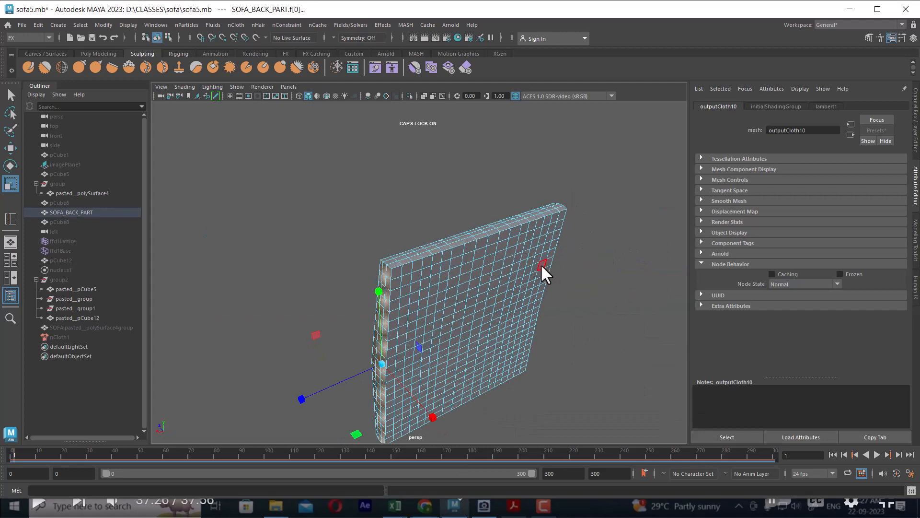
{"action": "key", "text": "Delete"}
- Select the border edge loop of the panel's open end and scale it flat along the panel's length
{"action": "right_click_drag", "start_coordinate": [387, 288], "coordinate": [372, 269]}
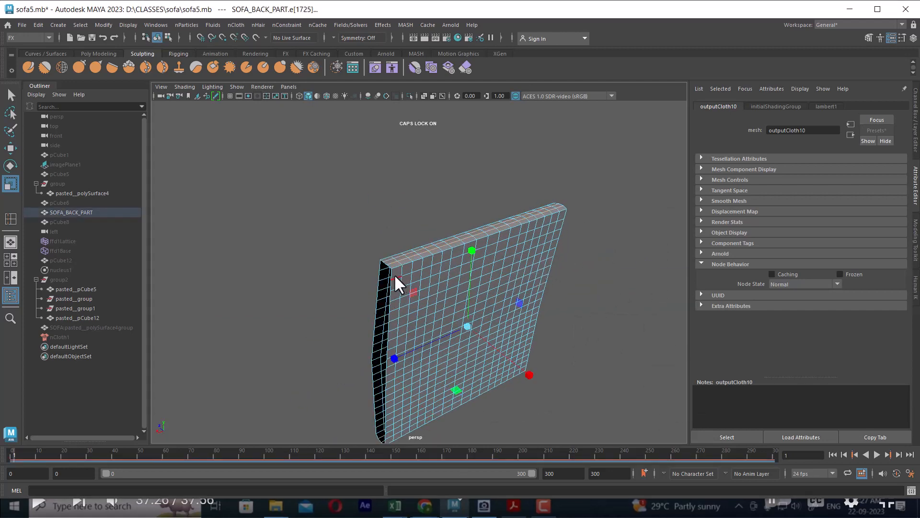
{"action": "double_click", "coordinate": [390, 274]}
{"action": "key", "text": "space"}
{"action": "left_click_drag", "start_coordinate": [578, 254], "coordinate": [322, 239]}
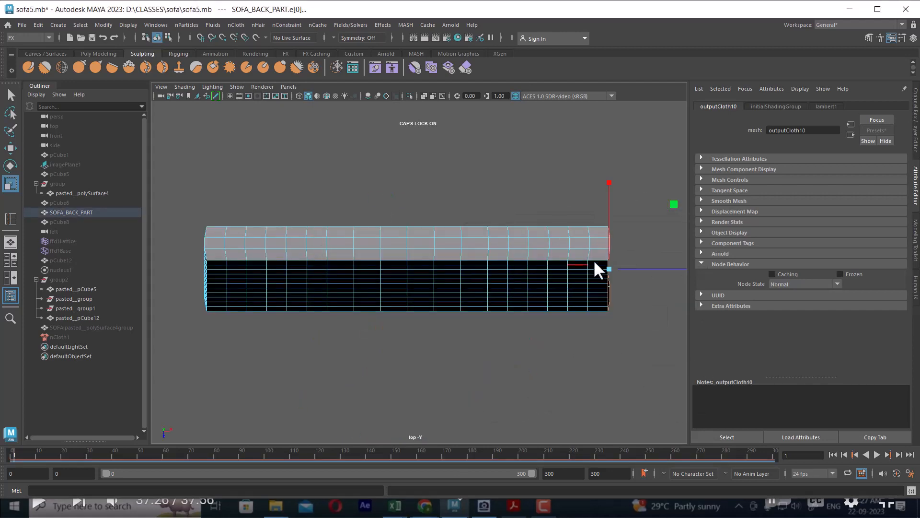
{"action": "middle_click_drag", "start_coordinate": [669, 268], "coordinate": [463, 274], "text": "alt"}
{"action": "left_click_drag", "start_coordinate": [481, 269], "coordinate": [271, 263]}
{"action": "scroll", "coordinate": [450, 294], "scroll_direction": "down", "scroll_amount": 1}
{"action": "right_click_drag", "start_coordinate": [381, 277], "coordinate": [494, 225]}
{"action": "left_click", "coordinate": [493, 223]}
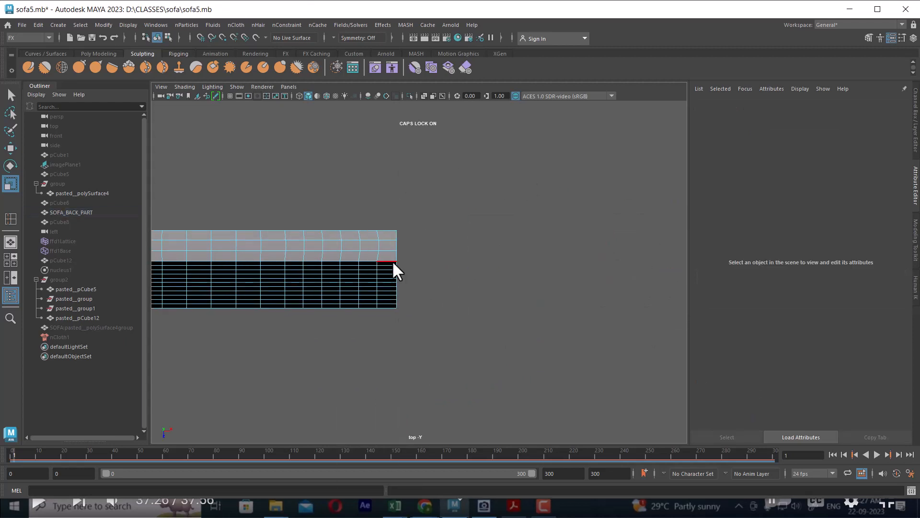
- Return SOFA_BACK_PART to object selection and snap its pivot to a vertex on the open end
{"action": "left_click", "coordinate": [394, 261]}
{"action": "left_click", "coordinate": [530, 171]}
{"action": "left_click", "coordinate": [374, 240]}
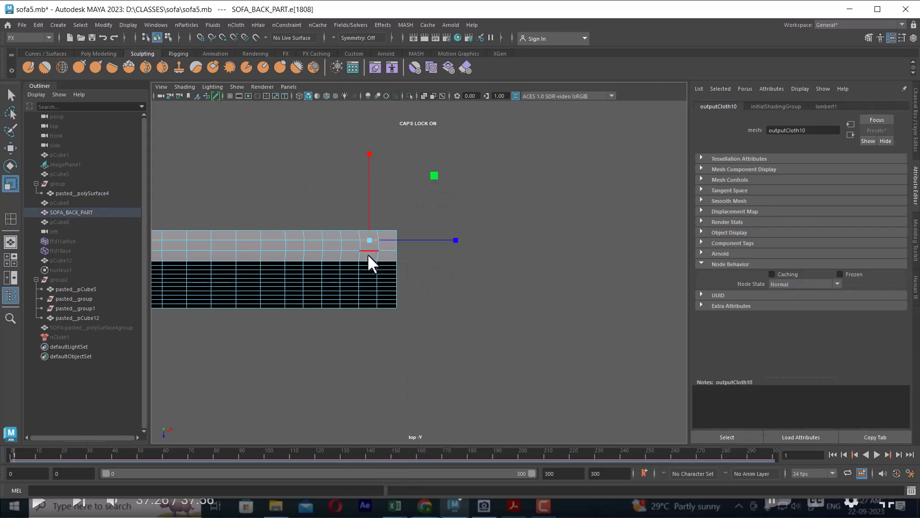
{"action": "key", "text": "w"}
{"action": "right_click_drag", "start_coordinate": [339, 246], "coordinate": [482, 175]}
{"action": "left_click", "coordinate": [482, 175]}
{"action": "left_click", "coordinate": [385, 245]}
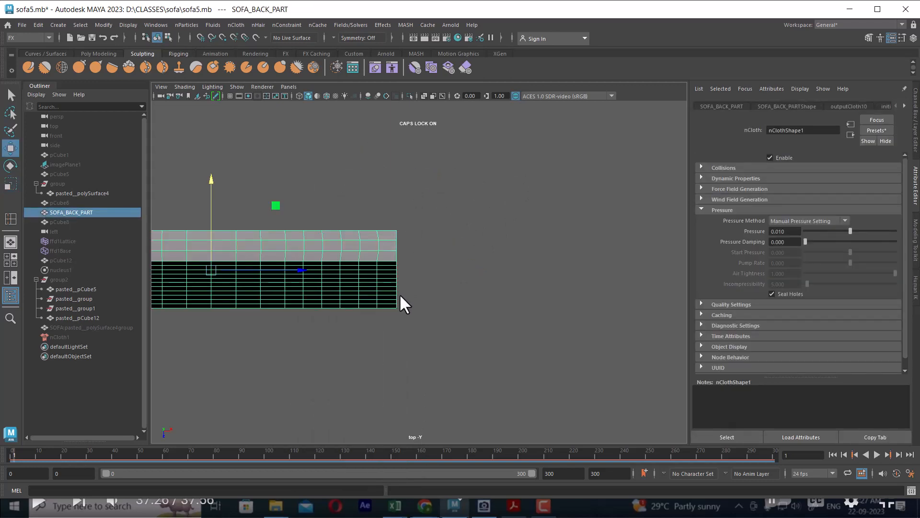
{"action": "scroll", "coordinate": [408, 305], "scroll_direction": "up", "scroll_amount": 2}
{"action": "key", "text": "d"}
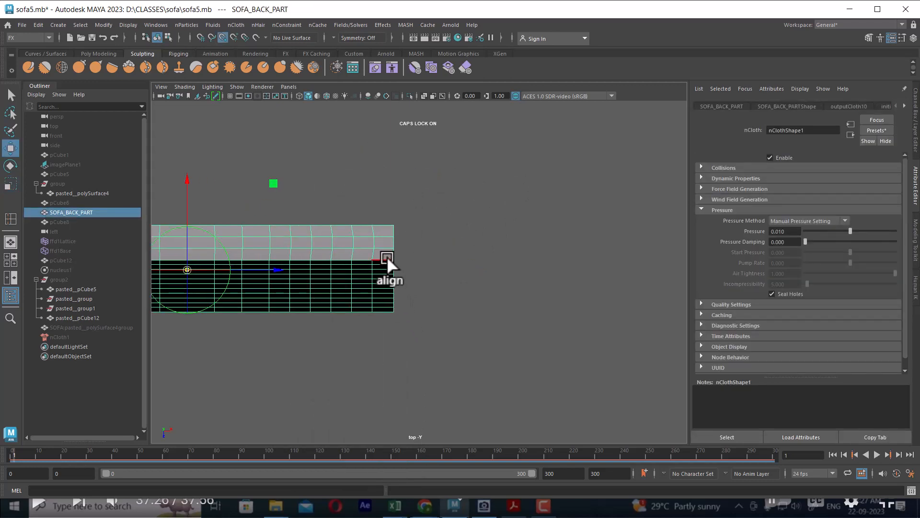
{"action": "left_click", "coordinate": [394, 260]}
- Mirror SOFA_BACK_PART across the world X axis in the + direction, merging the border vertices
{"action": "right_click", "coordinate": [528, 210], "text": "shift"}
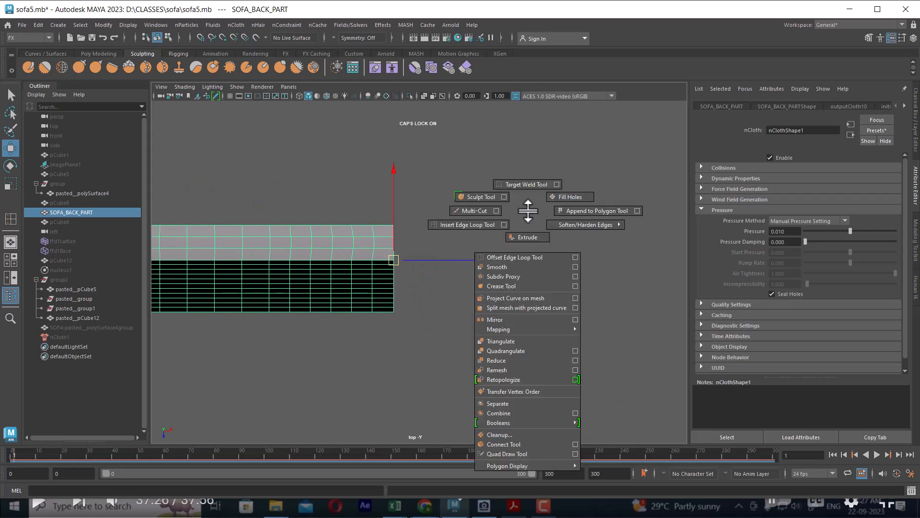
{"action": "left_click", "coordinate": [507, 319]}
{"action": "left_click", "coordinate": [626, 306]}
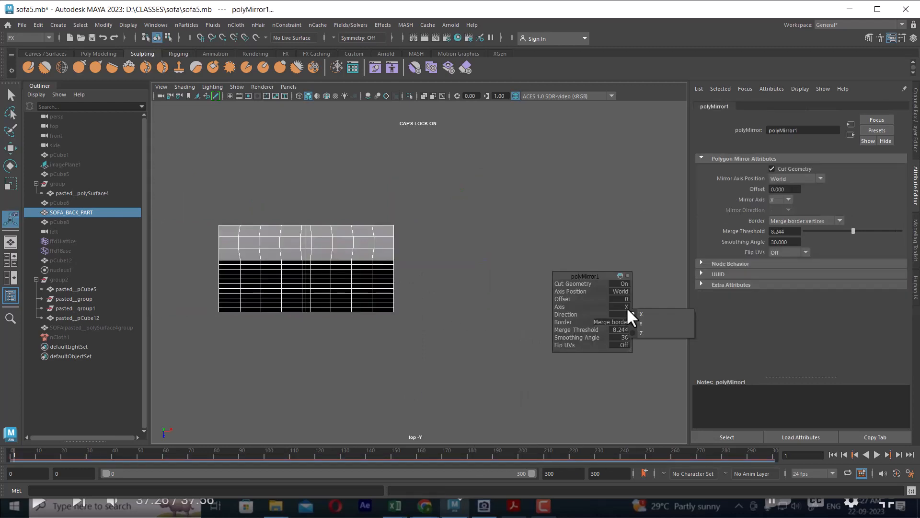
{"action": "left_click", "coordinate": [640, 328]}
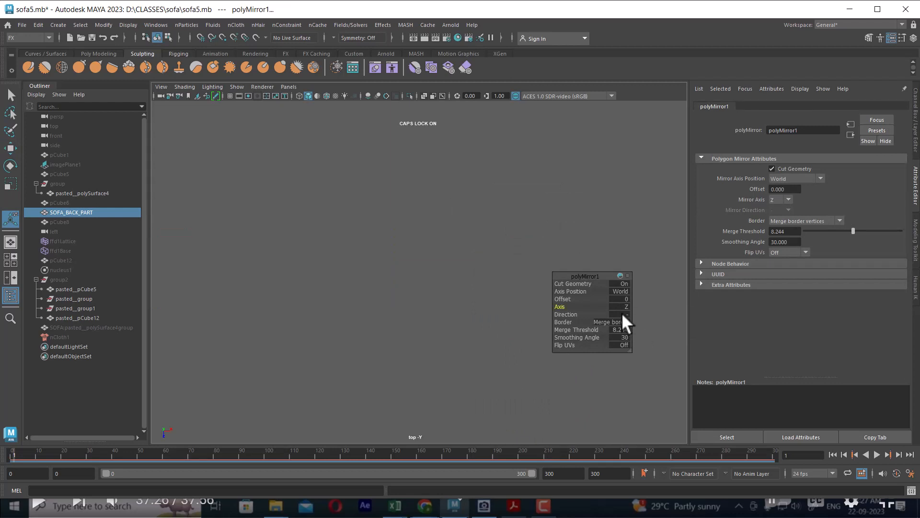
{"action": "left_click", "coordinate": [624, 314]}
{"action": "left_click", "coordinate": [638, 317]}
{"action": "scroll", "coordinate": [271, 156], "scroll_direction": "down", "scroll_amount": 7}
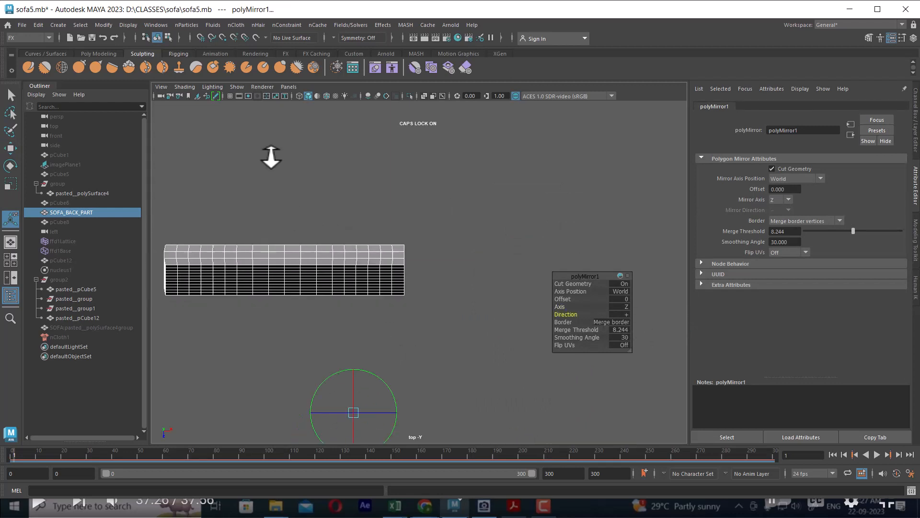
{"action": "middle_click_drag", "start_coordinate": [388, 300], "coordinate": [389, 215], "text": "alt"}
{"action": "scroll", "coordinate": [390, 332], "scroll_direction": "down", "scroll_amount": 2}
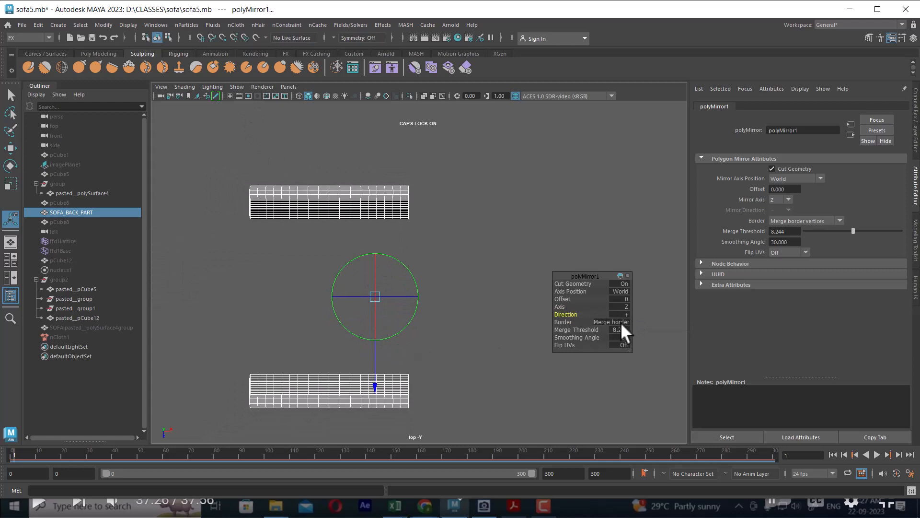
{"action": "left_click", "coordinate": [625, 307]}
{"action": "left_click", "coordinate": [643, 312]}
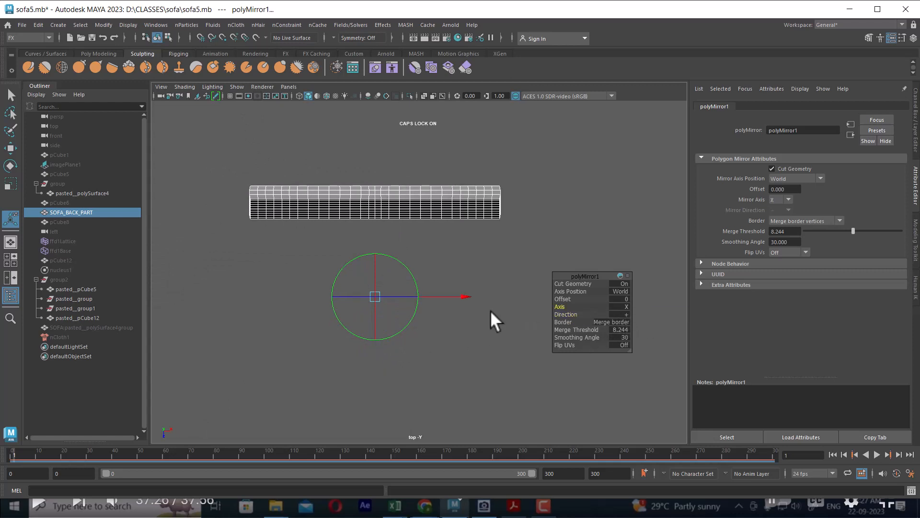
{"action": "scroll", "coordinate": [420, 384], "scroll_direction": "up", "scroll_amount": 2}
{"action": "middle_click_drag", "start_coordinate": [439, 308], "coordinate": [436, 341], "text": "alt"}
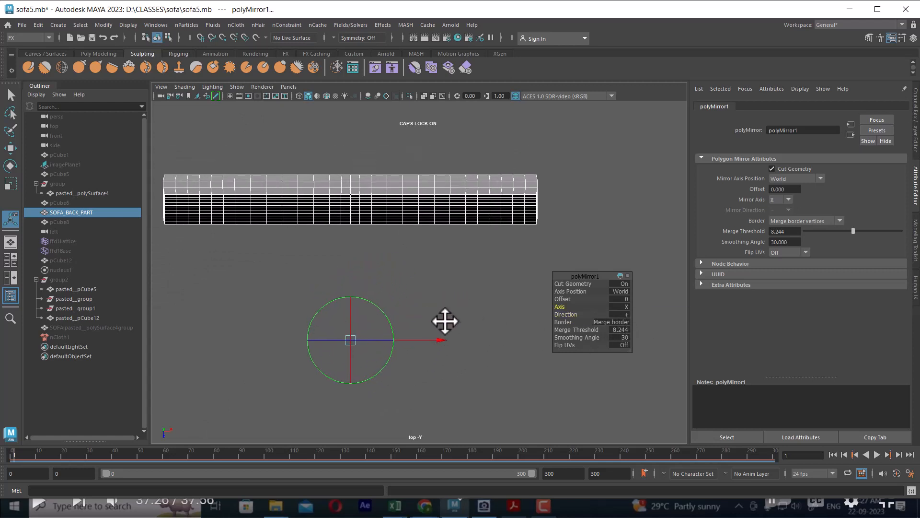
- Show the hidden objects and examine the mirrored back panel against the sofa seat and the reference image
{"action": "key", "text": "ctrl+shift+h"}
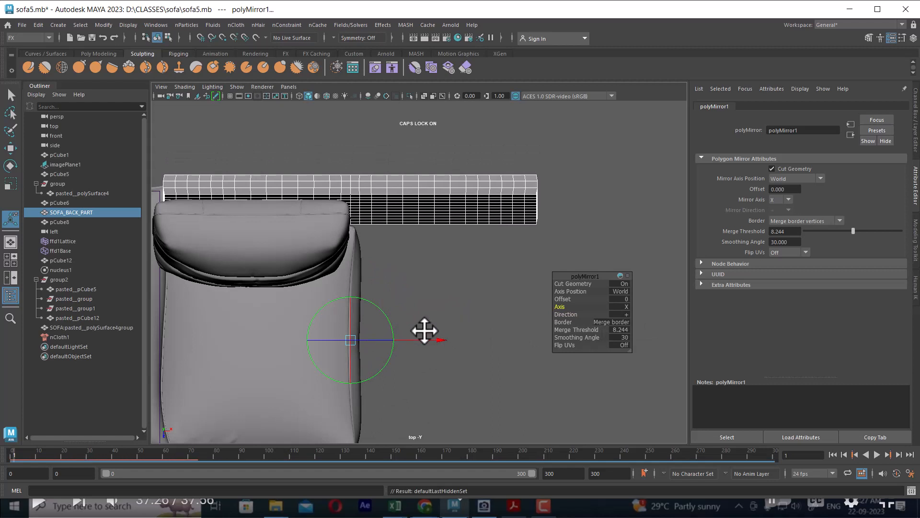
{"action": "right_click_drag", "start_coordinate": [460, 312], "coordinate": [447, 295], "text": "alt"}
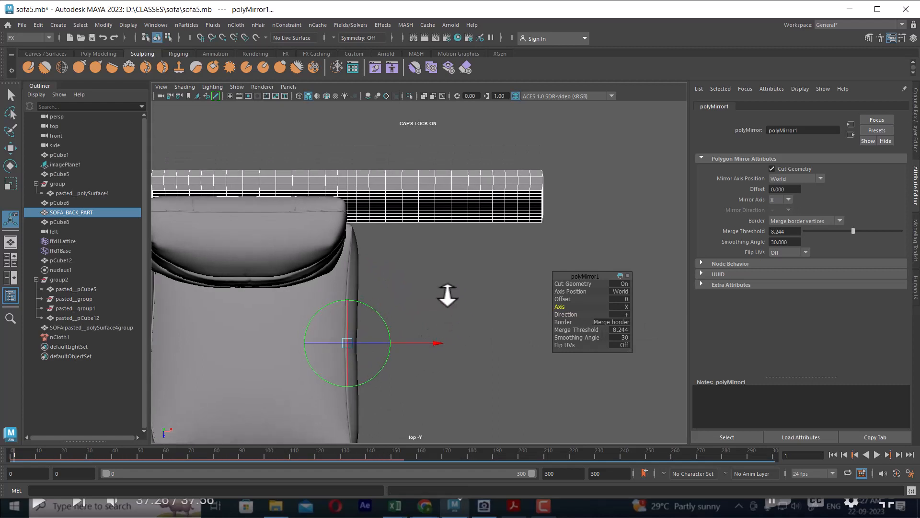
{"action": "key", "text": "w"}
{"action": "left_click", "coordinate": [443, 285]}
{"action": "key", "text": "ctrl+z"}
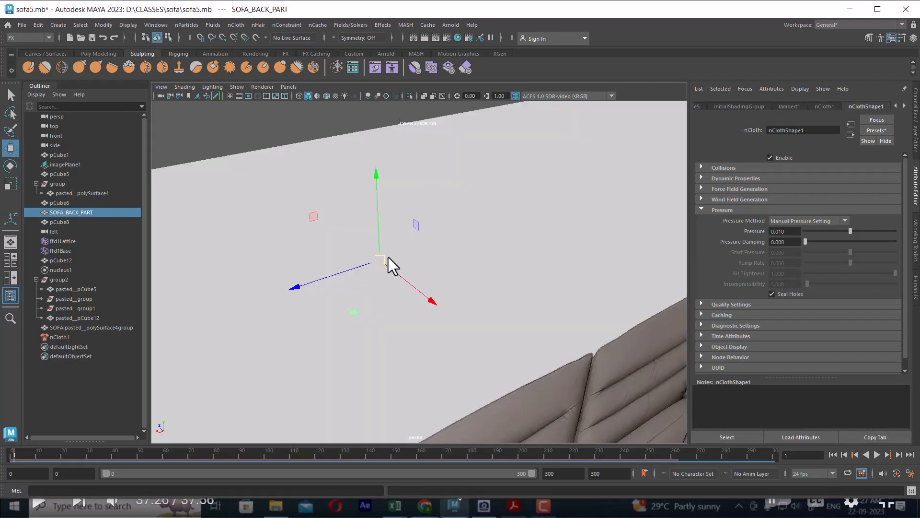
{"action": "left_click_drag", "start_coordinate": [388, 257], "coordinate": [457, 254], "text": "alt"}
{"action": "right_click_drag", "start_coordinate": [457, 254], "coordinate": [562, 279], "text": "alt"}
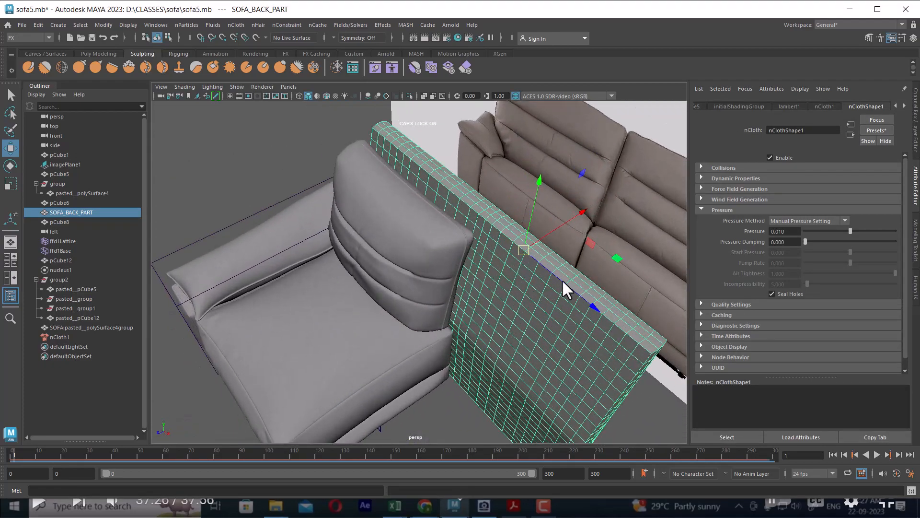
{"action": "left_click_drag", "start_coordinate": [562, 279], "coordinate": [471, 275], "text": "alt"}
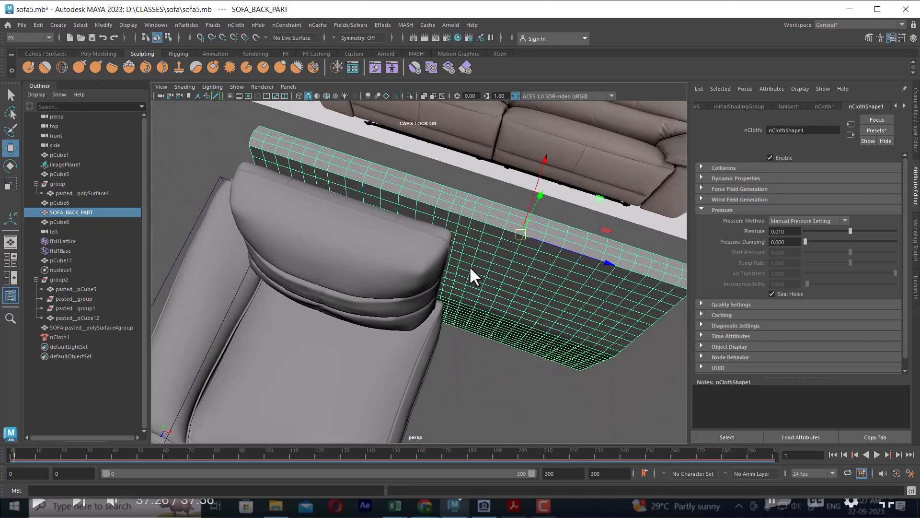
{"action": "left_click_drag", "start_coordinate": [523, 252], "coordinate": [534, 257], "text": "alt"}
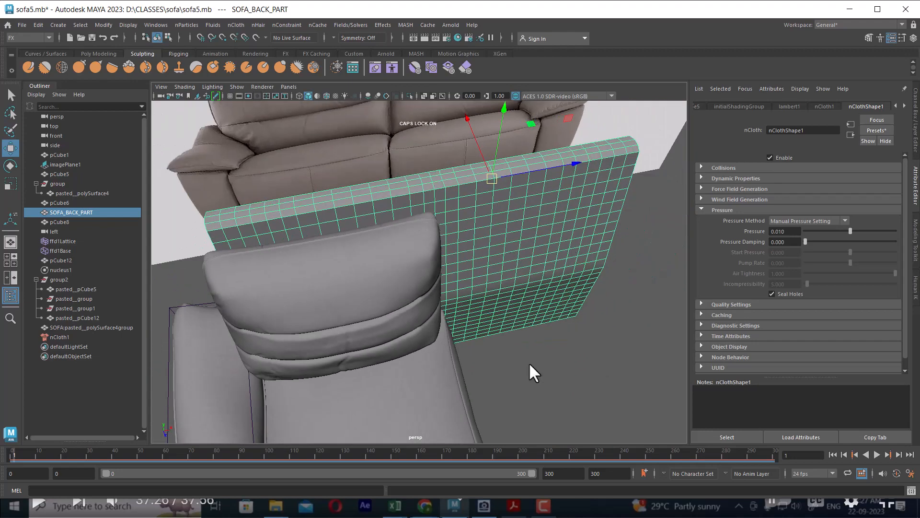
{"action": "left_click_drag", "start_coordinate": [382, 281], "coordinate": [376, 249], "text": "alt"}
{"action": "left_click_drag", "start_coordinate": [458, 290], "coordinate": [525, 334], "text": "alt"}
- Hide all objects except SOFA_BACK_PART and place the reference photo of the sofa back beside it
{"action": "key", "text": "alt+h"}
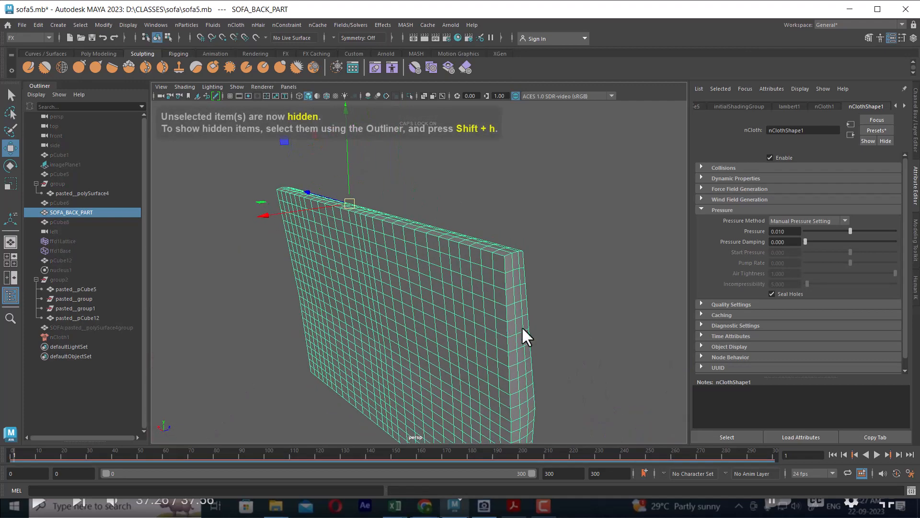
{"action": "key", "text": "alt+Tab"}
{"action": "left_click", "coordinate": [480, 199]}
{"action": "left_click_drag", "start_coordinate": [580, 238], "coordinate": [753, 134]}
{"action": "left_click_drag", "start_coordinate": [712, 274], "coordinate": [754, 257]}
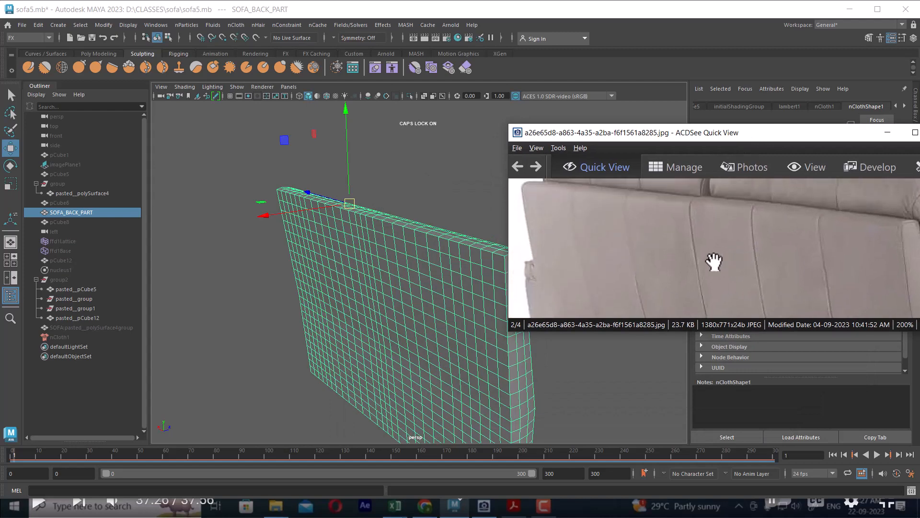
- Select a vertical edge loop on the back panel and turn on World X symmetry
{"action": "left_click_drag", "start_coordinate": [422, 255], "coordinate": [363, 271], "text": "alt"}
{"action": "right_click_drag", "start_coordinate": [356, 225], "coordinate": [354, 147]}
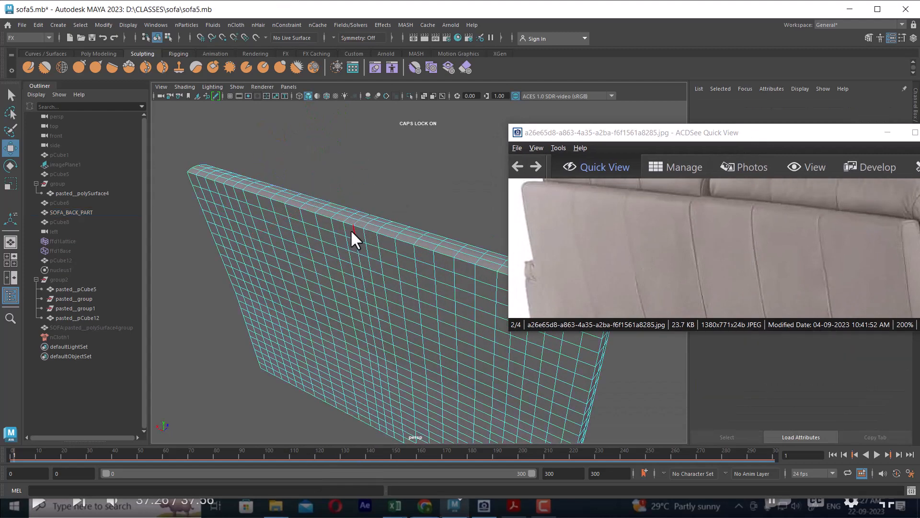
{"action": "double_click", "coordinate": [352, 229]}
{"action": "left_click_drag", "start_coordinate": [352, 230], "coordinate": [377, 255], "text": "alt"}
{"action": "right_click_drag", "start_coordinate": [366, 243], "coordinate": [358, 180]}
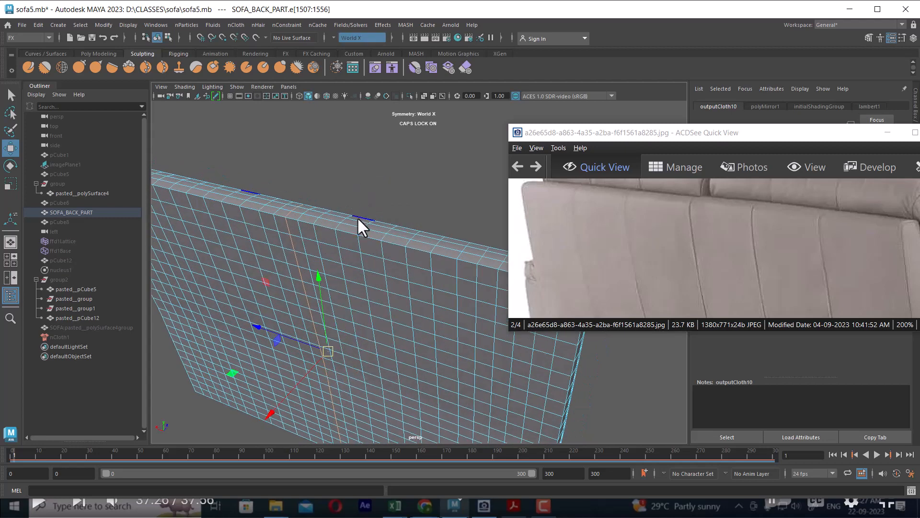
{"action": "left_click", "coordinate": [382, 246]}
{"action": "left_click_drag", "start_coordinate": [381, 246], "coordinate": [288, 239], "text": "alt"}
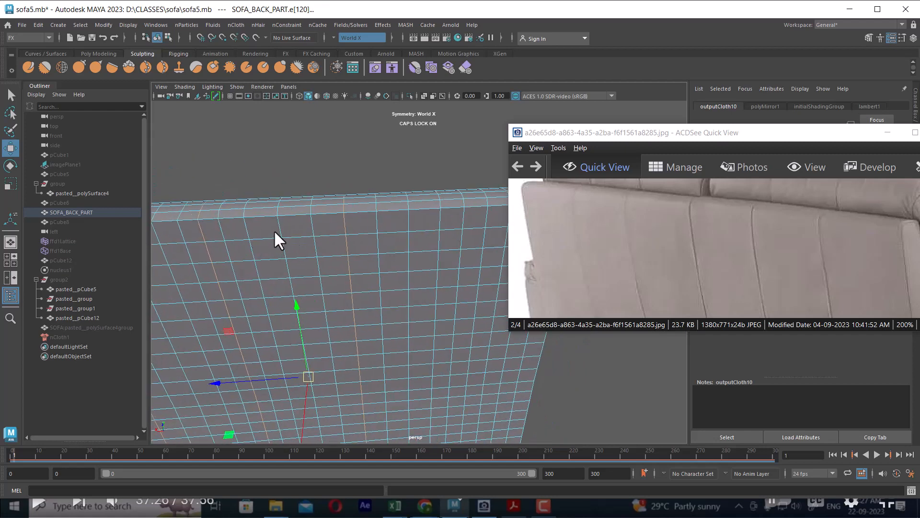
{"action": "key", "text": "ctrl+z"}
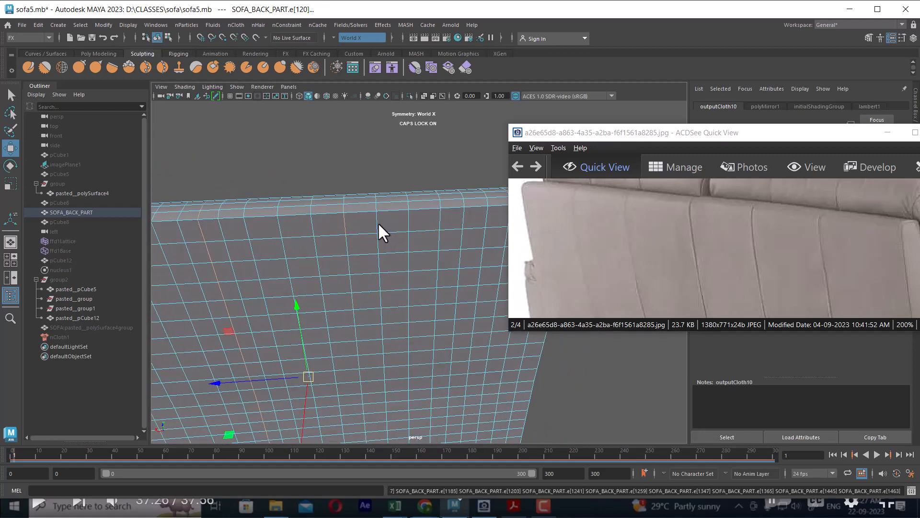
{"action": "key", "text": "shift+z"}
{"action": "left_click_drag", "start_coordinate": [378, 222], "coordinate": [396, 243], "text": "alt"}
{"action": "right_click_drag", "start_coordinate": [419, 228], "coordinate": [344, 261], "text": "alt"}
{"action": "middle_click_drag", "start_coordinate": [344, 262], "coordinate": [389, 237], "text": "alt"}
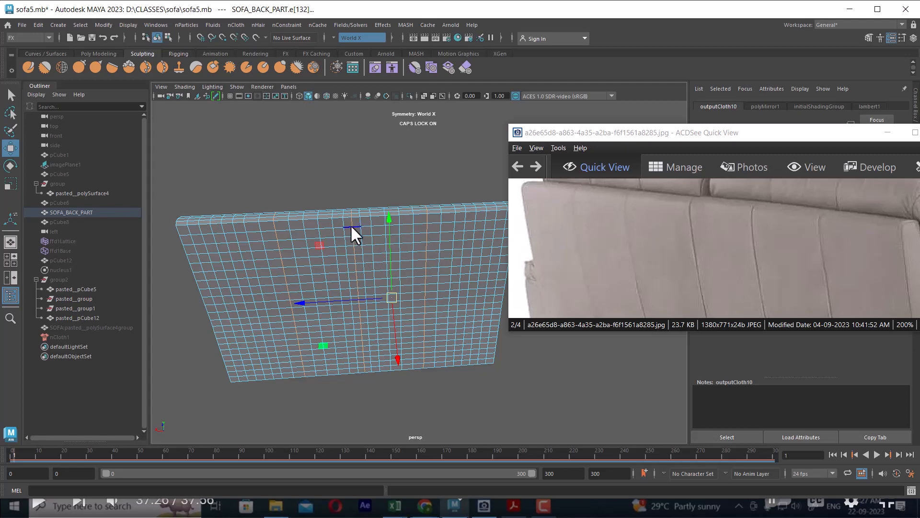
{"action": "mouse_move", "coordinate": [437, 234]}
{"action": "left_mouse_down", "text": "alt"}
{"action": "mouse_move", "coordinate": [462, 246]}
{"action": "mouse_move", "coordinate": [427, 232]}
{"action": "left_mouse_up", "text": "alt"}
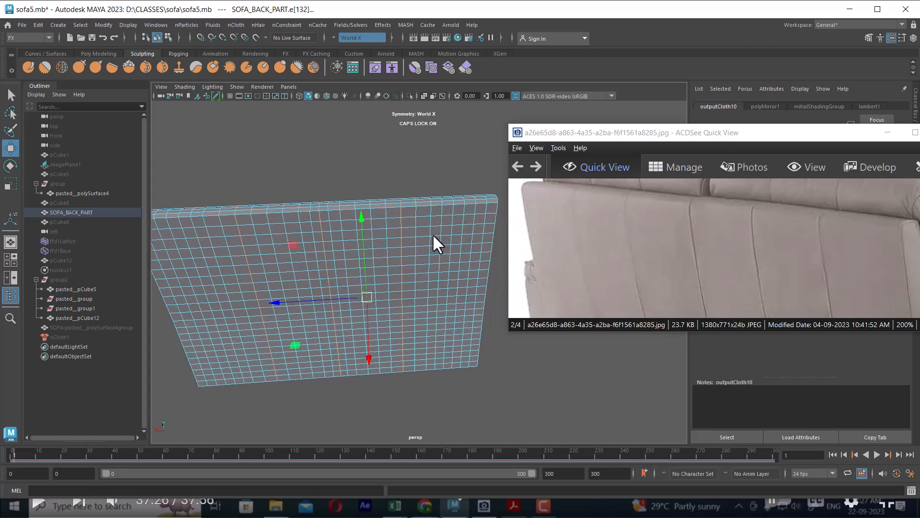
{"action": "key", "text": "ctrl+z"}
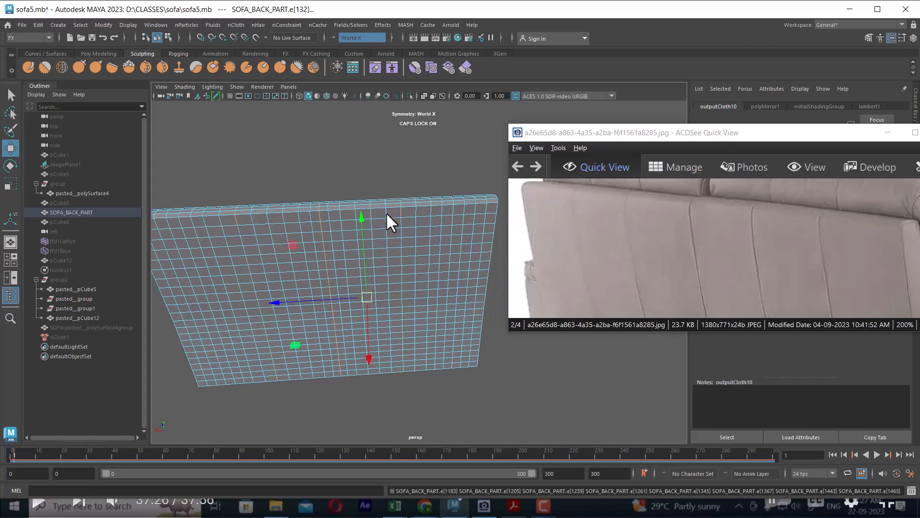
{"action": "key", "text": "ctrl+z"}
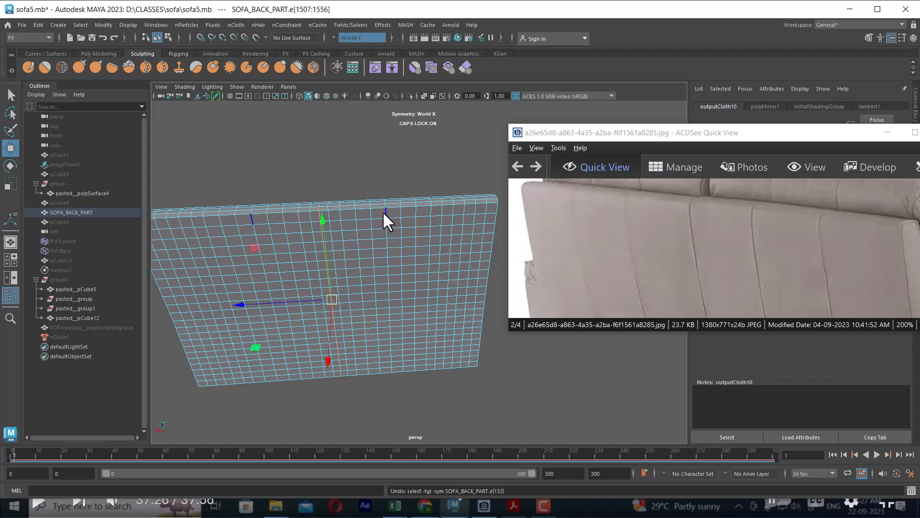
- Try adding vertical seam edge loops symmetrically on the back panel, comparing their spacing with the reference photo
{"action": "scroll", "coordinate": [329, 216], "scroll_direction": "up", "scroll_amount": 2}
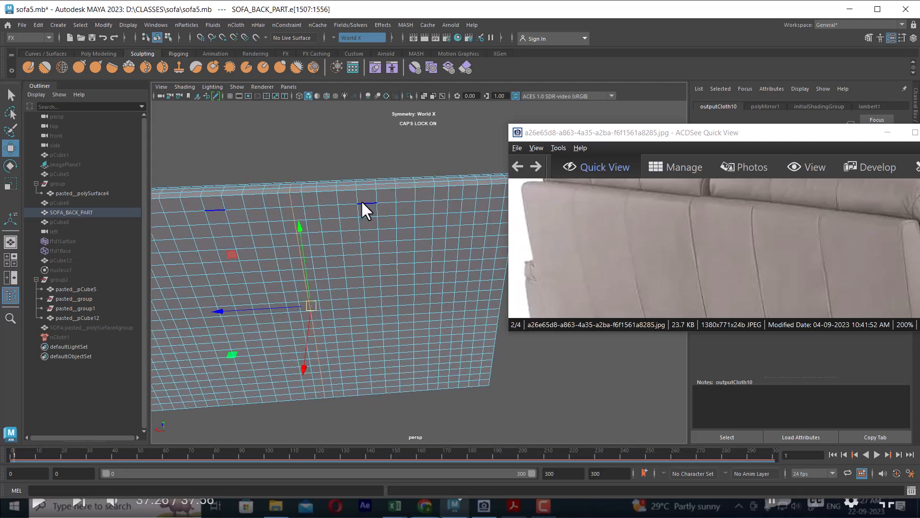
{"action": "double_click", "coordinate": [376, 197], "text": "shift"}
{"action": "middle_click_drag", "start_coordinate": [423, 207], "coordinate": [351, 207], "text": "alt"}
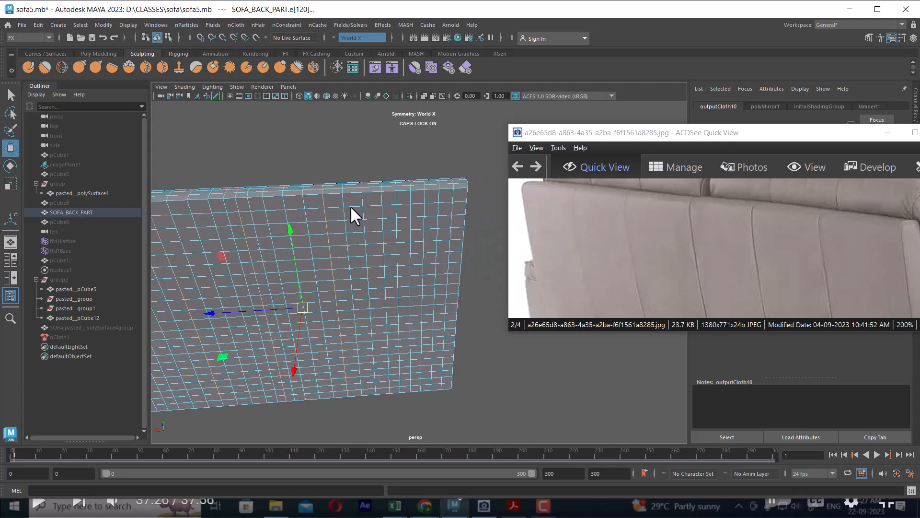
{"action": "double_click", "coordinate": [413, 196], "text": "shift"}
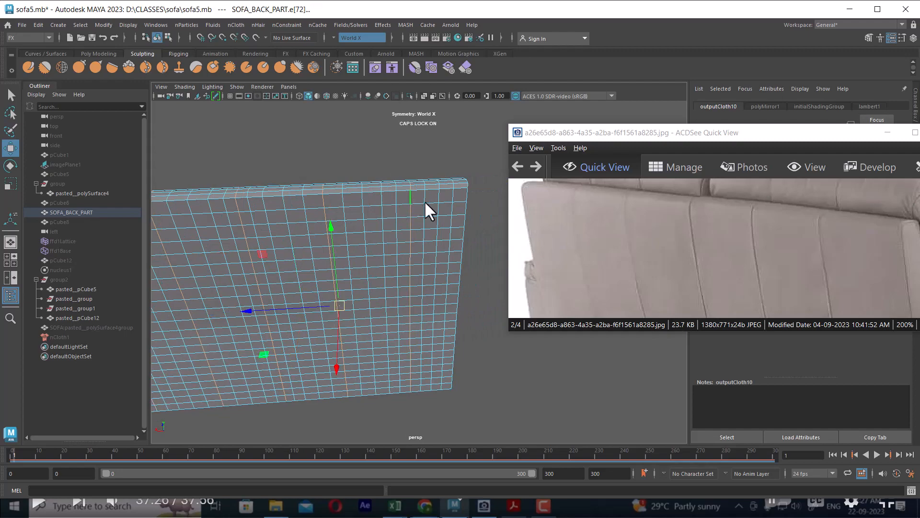
{"action": "left_click_drag", "start_coordinate": [780, 241], "coordinate": [700, 226]}
{"action": "left_click_drag", "start_coordinate": [382, 321], "coordinate": [376, 291], "text": "alt"}
{"action": "right_click_drag", "start_coordinate": [376, 291], "coordinate": [382, 309], "text": "alt"}
{"action": "middle_click_drag", "start_coordinate": [394, 265], "coordinate": [400, 276], "text": "alt"}
{"action": "right_click_drag", "start_coordinate": [400, 262], "coordinate": [409, 267], "text": "alt"}
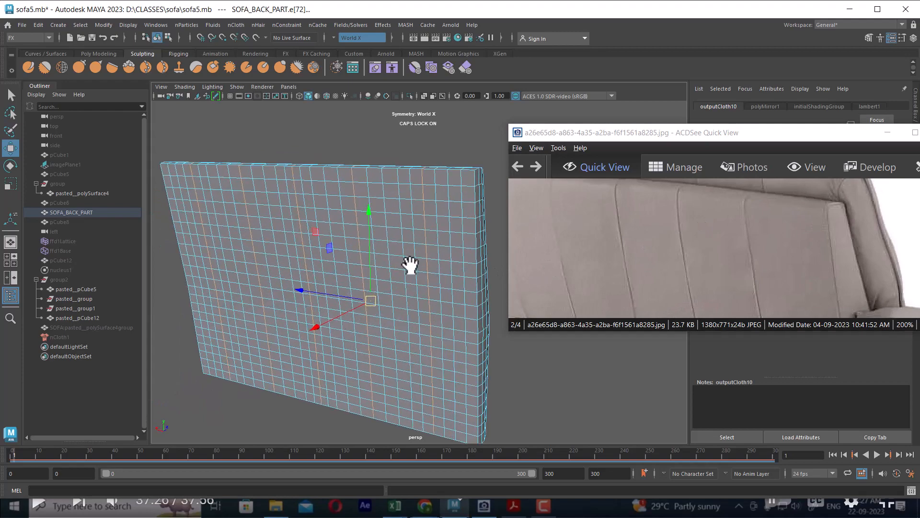
{"action": "middle_click_drag", "start_coordinate": [447, 215], "coordinate": [447, 222], "text": "alt"}
{"action": "right_click_drag", "start_coordinate": [448, 222], "coordinate": [461, 255], "text": "alt"}
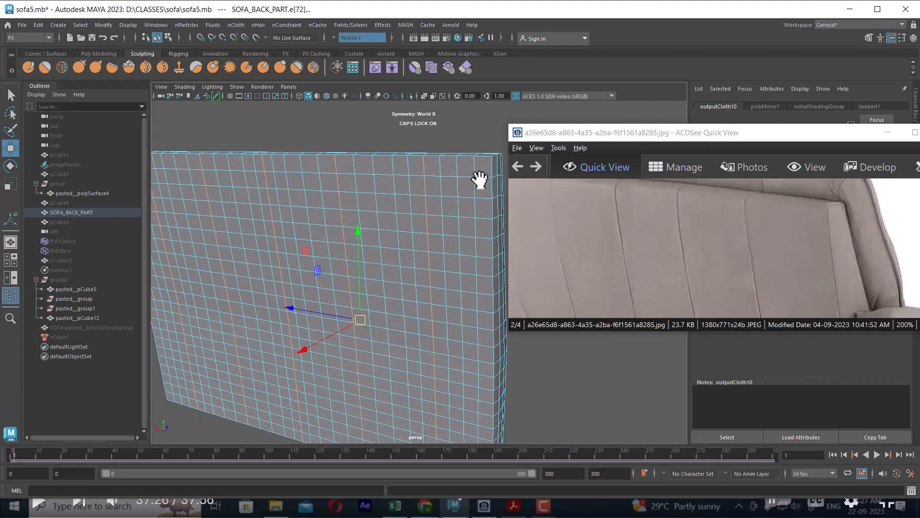
- Reselect the symmetrical vertical edge loops for the back panel's seams, spacing them like the stitched panels in the reference photo
{"action": "double_click", "coordinate": [414, 175]}
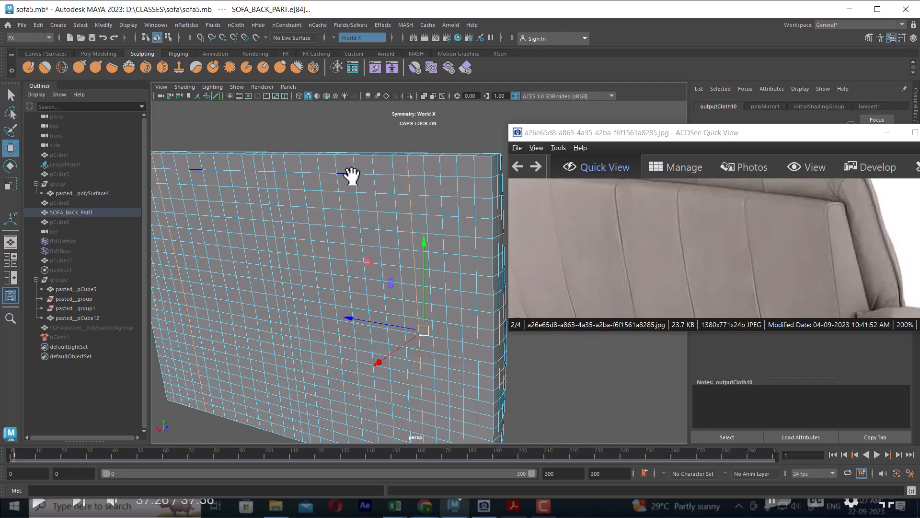
{"action": "double_click", "coordinate": [319, 167], "text": "shift"}
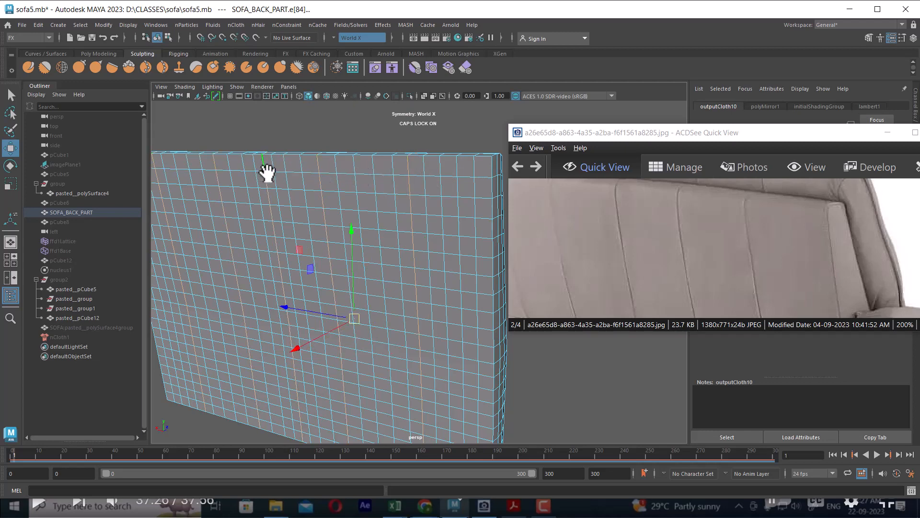
{"action": "left_click_drag", "start_coordinate": [267, 173], "coordinate": [372, 265], "text": "alt"}
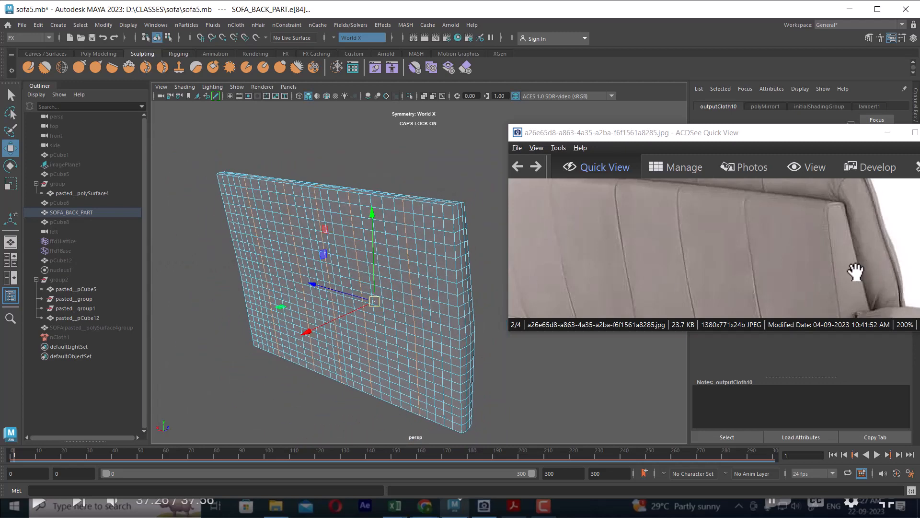
{"action": "left_click_drag", "start_coordinate": [736, 268], "coordinate": [762, 189]}
{"action": "left_click_drag", "start_coordinate": [793, 276], "coordinate": [790, 216]}
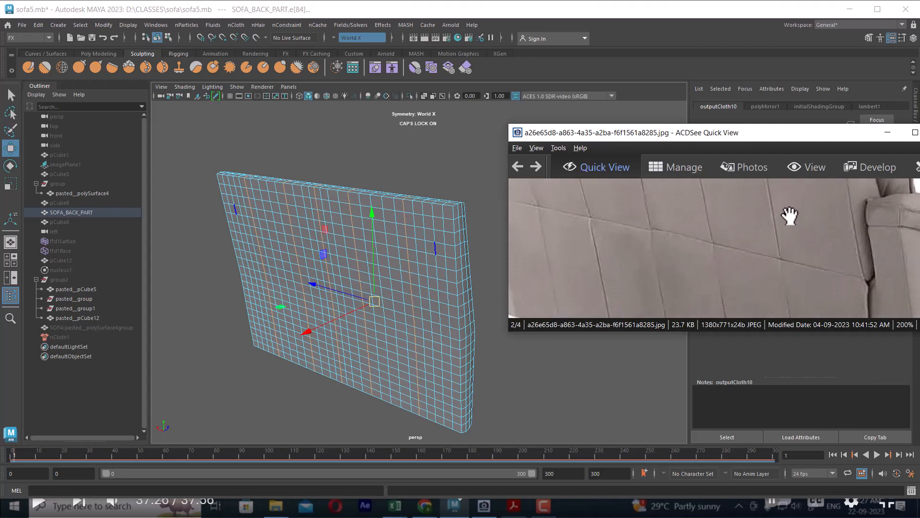
- Add the horizontal edge loop around the panel's lower bend to the seam selection, checking it against the reference photo
{"action": "left_click_drag", "start_coordinate": [491, 338], "coordinate": [468, 363], "text": "alt"}
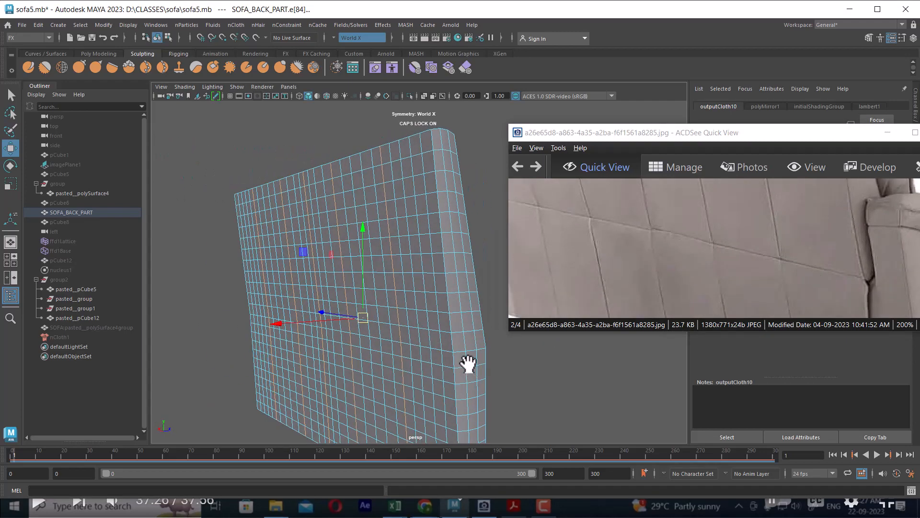
{"action": "double_click", "coordinate": [437, 349]}
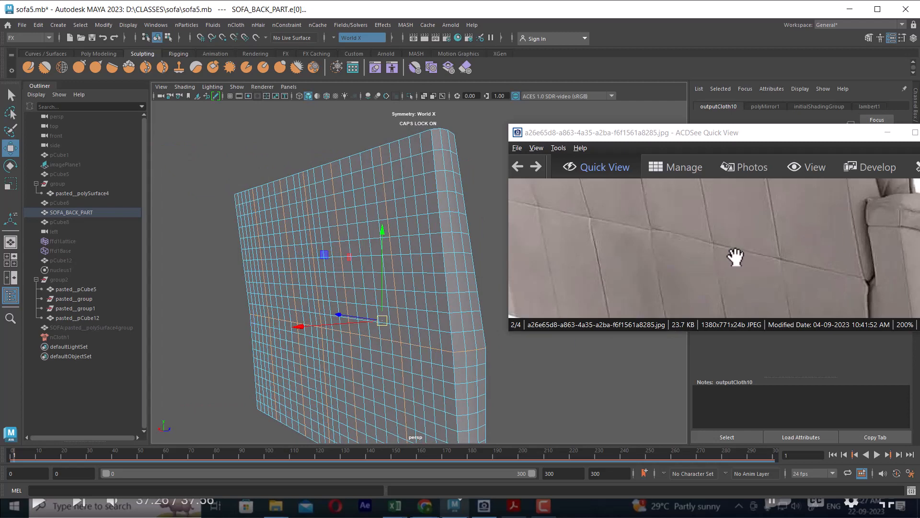
{"action": "left_click_drag", "start_coordinate": [736, 258], "coordinate": [831, 248]}
{"action": "left_click_drag", "start_coordinate": [479, 292], "coordinate": [430, 290], "text": "alt"}
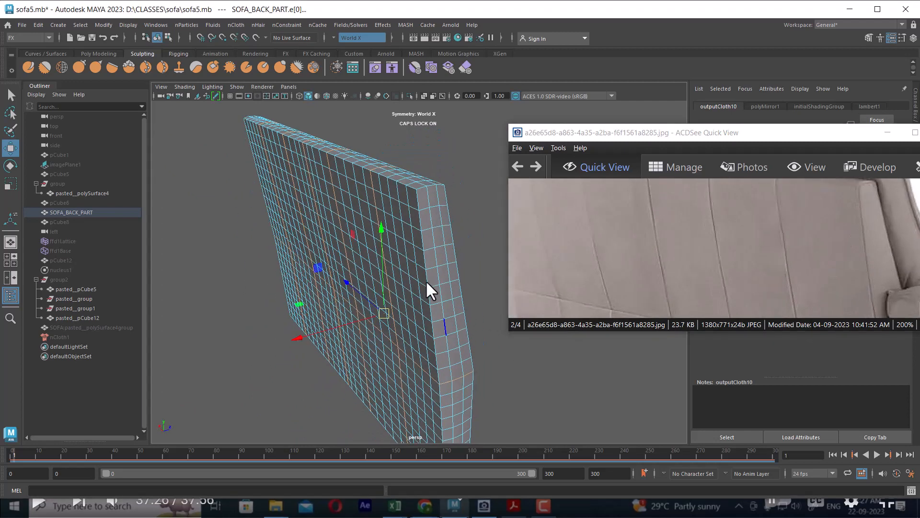
{"action": "left_click_drag", "start_coordinate": [856, 233], "coordinate": [865, 258]}
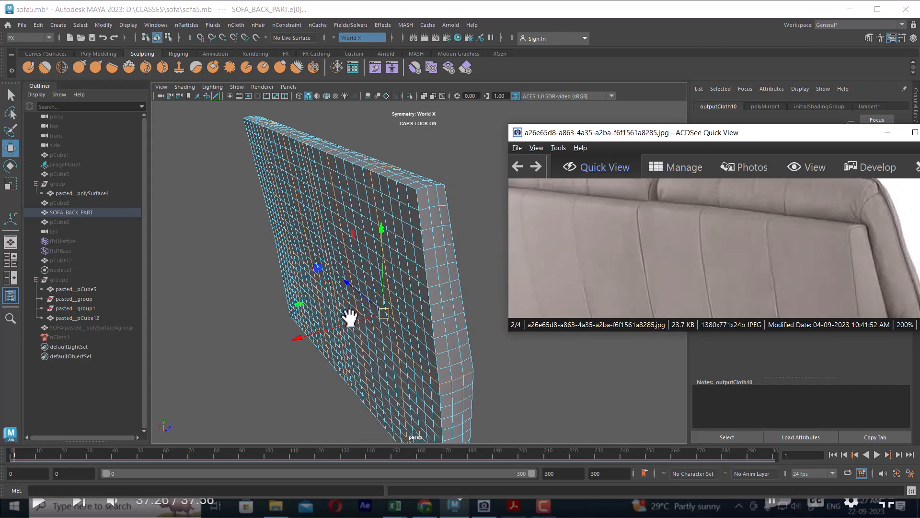
{"action": "scroll", "coordinate": [350, 317], "scroll_direction": "up", "scroll_amount": 3}
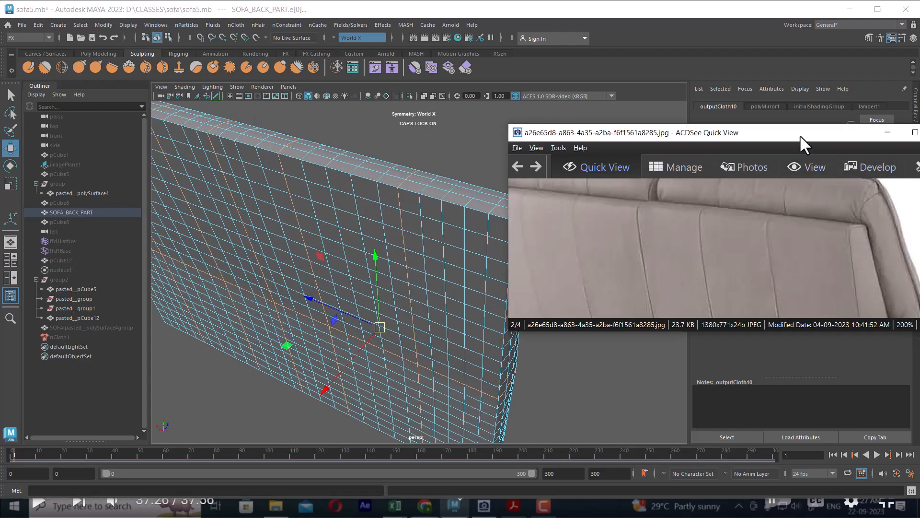
- Bevel the selected seam edge loops with 2 segments and a fraction of 0.17
{"action": "left_click_drag", "start_coordinate": [801, 134], "coordinate": [903, 199]}
{"action": "left_click_drag", "start_coordinate": [511, 181], "coordinate": [482, 168], "text": "alt"}
{"action": "right_click", "coordinate": [482, 164], "text": "ctrl"}
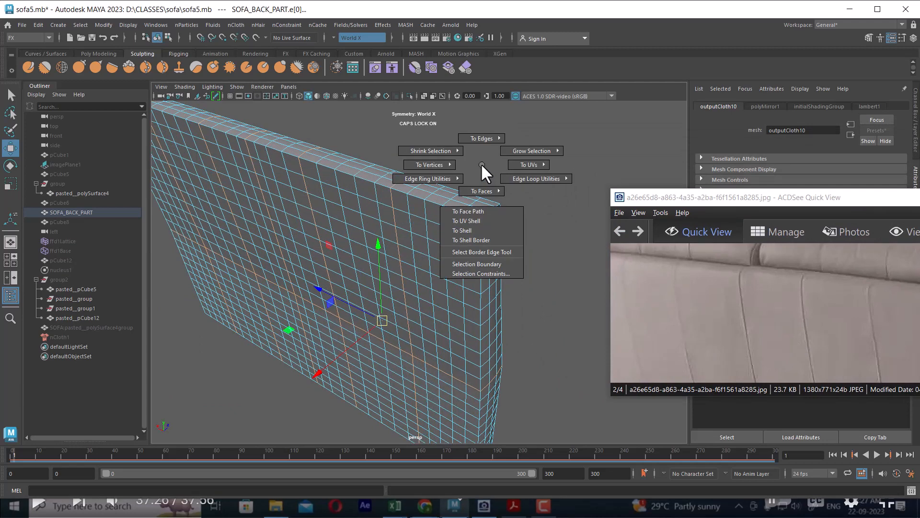
{"action": "right_click", "coordinate": [483, 151], "text": "shift"}
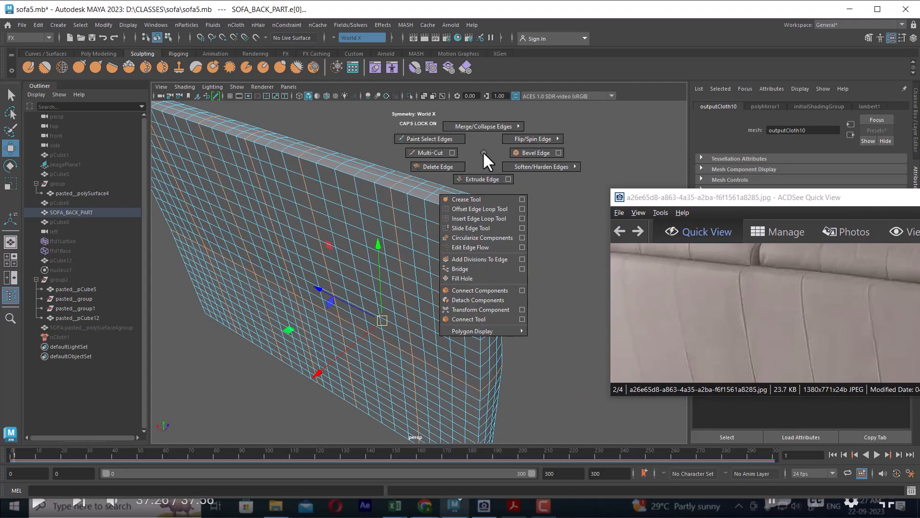
{"action": "left_click", "coordinate": [518, 153]}
{"action": "left_click_drag", "start_coordinate": [491, 246], "coordinate": [657, 251], "text": "alt"}
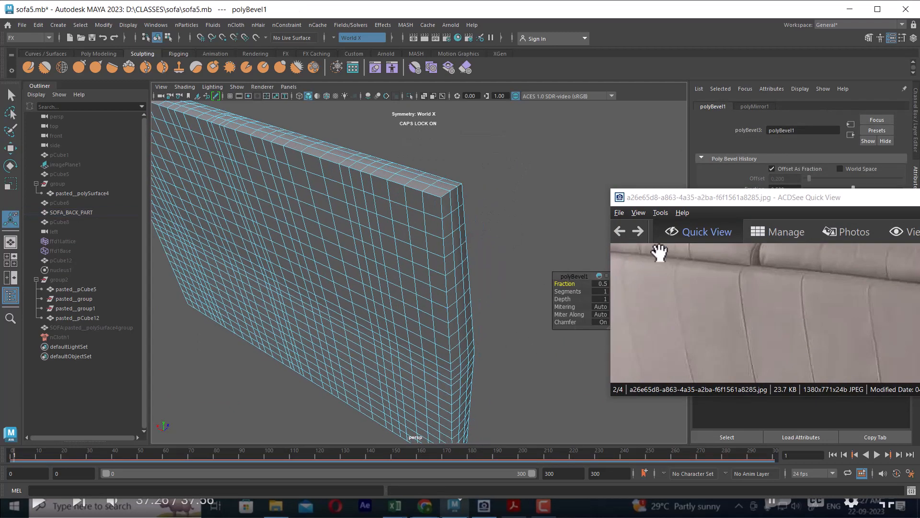
{"action": "left_click_drag", "start_coordinate": [710, 200], "coordinate": [780, 219]}
{"action": "left_click", "coordinate": [574, 290]}
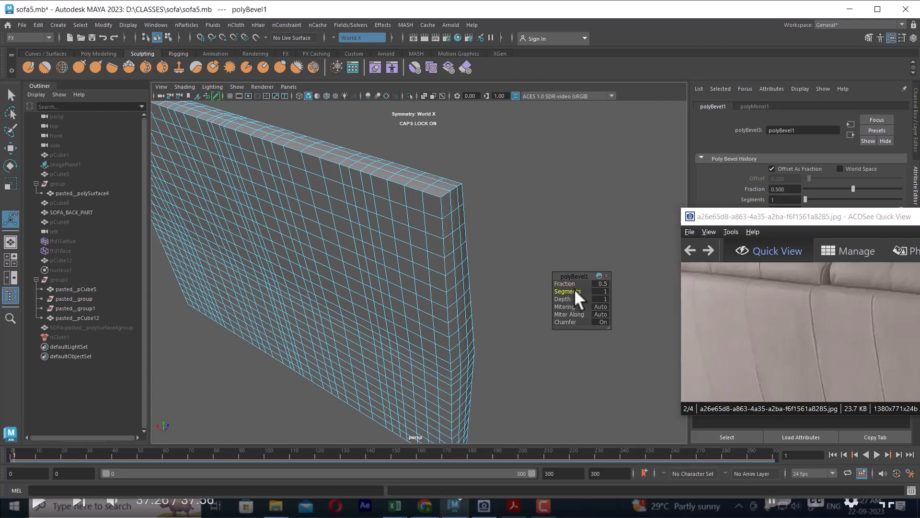
{"action": "middle_click_drag", "start_coordinate": [575, 289], "coordinate": [551, 284]}
{"action": "left_click", "coordinate": [568, 281]}
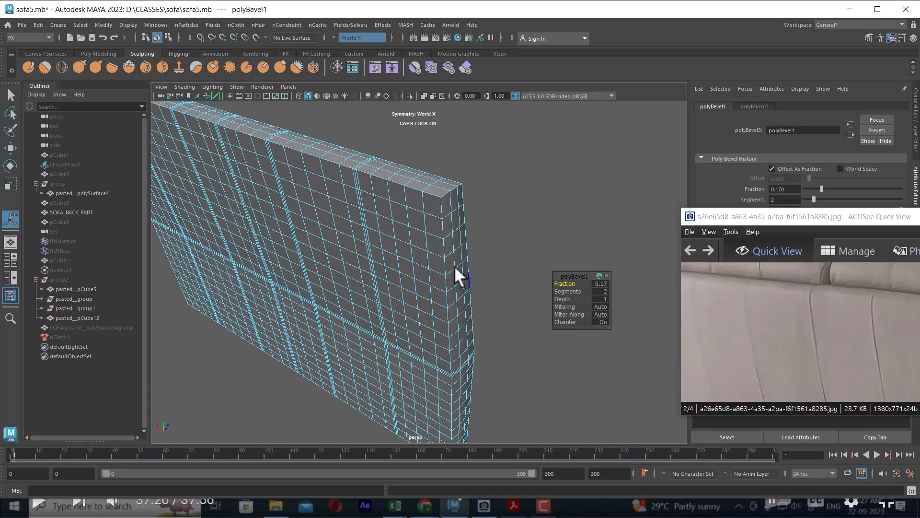
- Select the narrow bevelled seams on the back panel by their middle edge loops and convert the selection to faces
{"action": "left_click_drag", "start_coordinate": [454, 266], "coordinate": [424, 179], "text": "alt"}
{"action": "scroll", "coordinate": [425, 192], "scroll_direction": "up", "scroll_amount": 3}
{"action": "middle_click_drag", "start_coordinate": [427, 235], "coordinate": [452, 318], "text": "alt"}
{"action": "left_click_drag", "start_coordinate": [452, 319], "coordinate": [421, 249], "text": "alt"}
{"action": "right_click_drag", "start_coordinate": [420, 250], "coordinate": [465, 182], "text": "alt"}
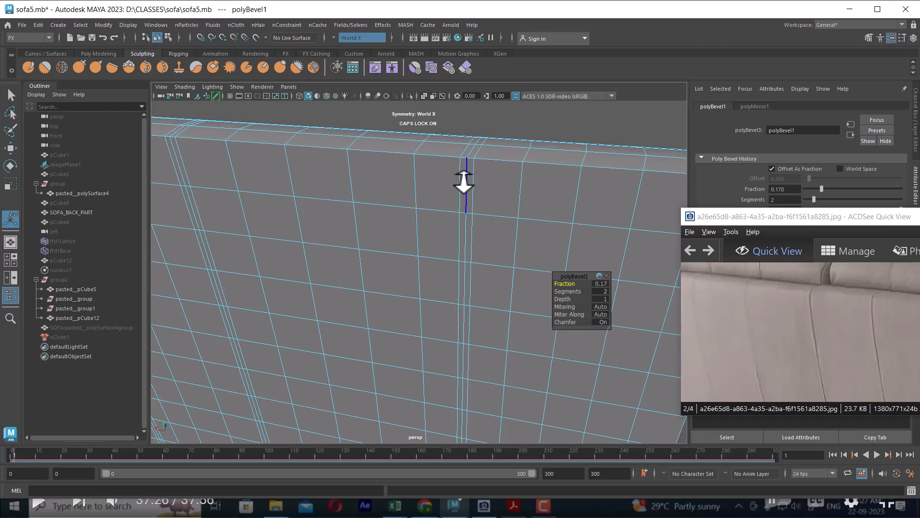
{"action": "left_click", "coordinate": [465, 183]}
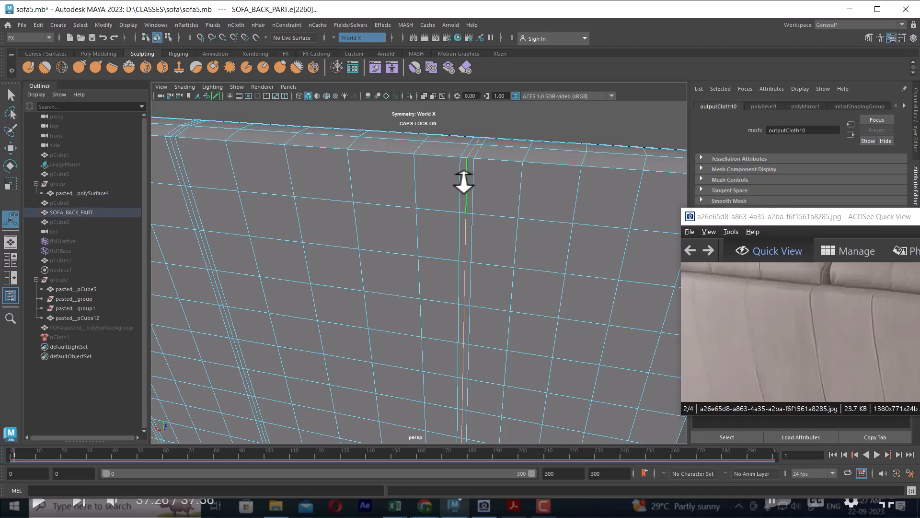
{"action": "middle_click_drag", "start_coordinate": [464, 182], "coordinate": [474, 201], "text": "alt"}
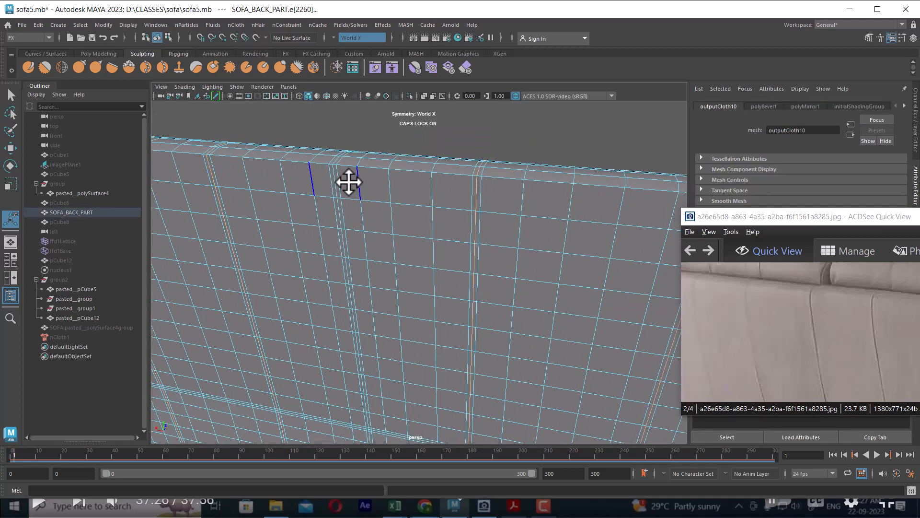
{"action": "scroll", "coordinate": [413, 235], "scroll_direction": "down", "scroll_amount": 5}
{"action": "left_click_drag", "start_coordinate": [402, 207], "coordinate": [437, 259], "text": "alt"}
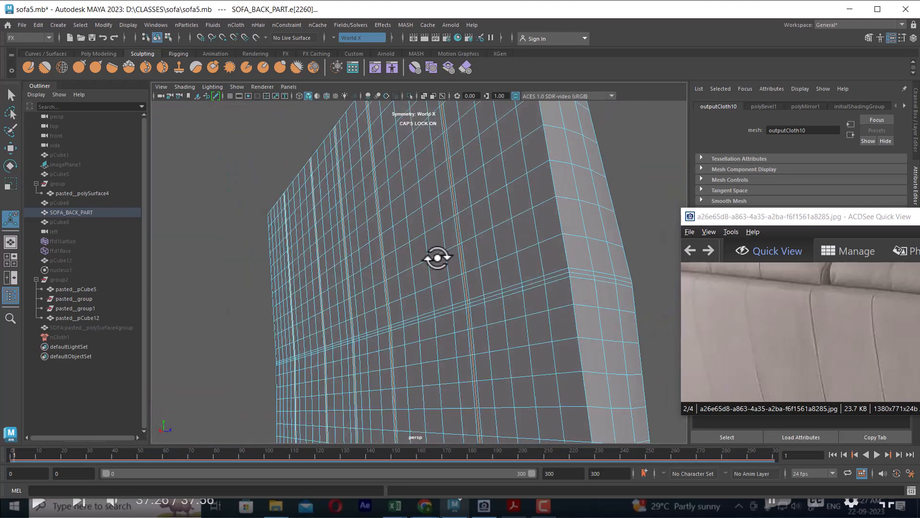
{"action": "right_click_drag", "start_coordinate": [438, 259], "coordinate": [585, 302], "text": "alt"}
{"action": "right_click_drag", "start_coordinate": [653, 269], "coordinate": [588, 248], "text": "alt"}
{"action": "left_click_drag", "start_coordinate": [469, 252], "coordinate": [538, 263], "text": "alt"}
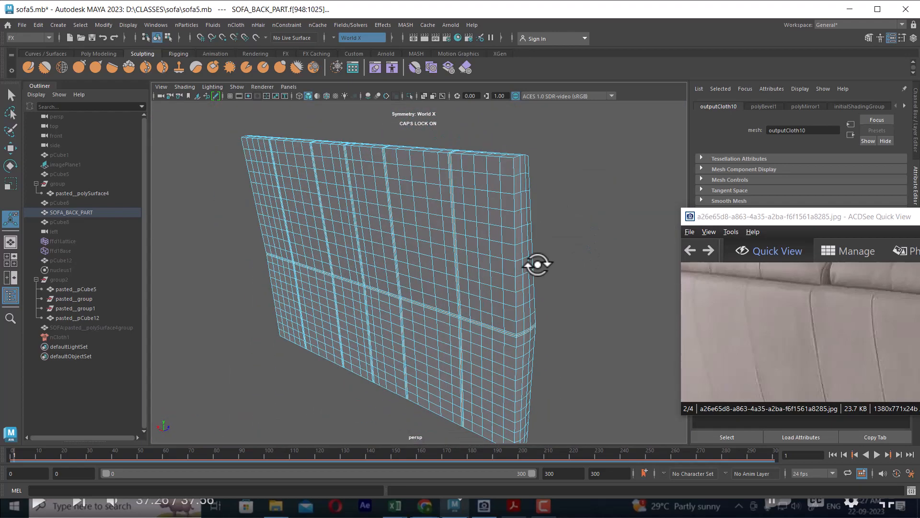
- Extrude the selected seam faces inward as grooves, with an Offset of 0.31 and a Local Translate Z of about -0.27
{"action": "right_click_drag", "start_coordinate": [538, 264], "coordinate": [561, 253], "text": "alt"}
{"action": "middle_click_drag", "start_coordinate": [561, 253], "coordinate": [484, 350], "text": "alt"}
{"action": "right_click_drag", "start_coordinate": [484, 350], "coordinate": [622, 183], "text": "alt"}
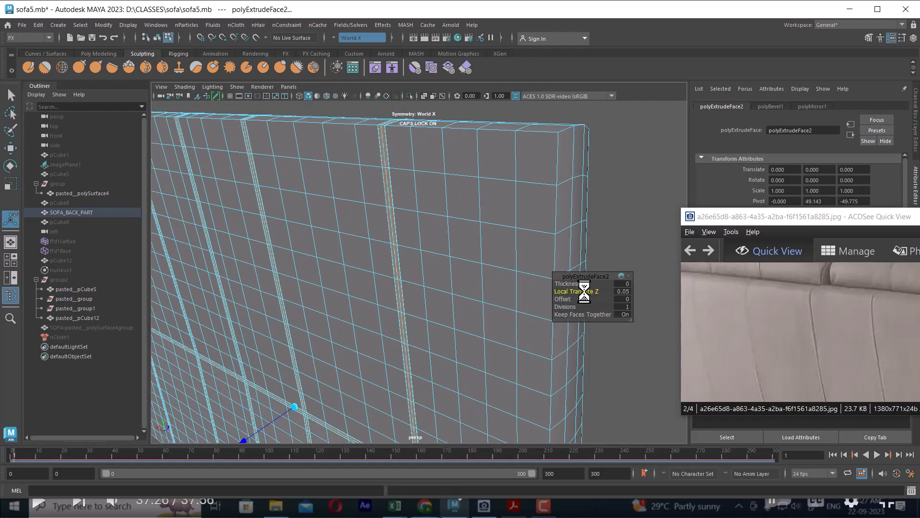
{"action": "mouse_move", "coordinate": [582, 291]}
{"action": "left_mouse_down"}
{"action": "mouse_move", "coordinate": [565, 300]}
{"action": "mouse_move", "coordinate": [575, 297]}
{"action": "left_mouse_up"}
{"action": "right_click_drag", "start_coordinate": [411, 216], "coordinate": [452, 274], "text": "alt"}
{"action": "left_click_drag", "start_coordinate": [567, 301], "coordinate": [574, 301]}
{"action": "right_click_drag", "start_coordinate": [464, 287], "coordinate": [446, 240], "text": "alt"}
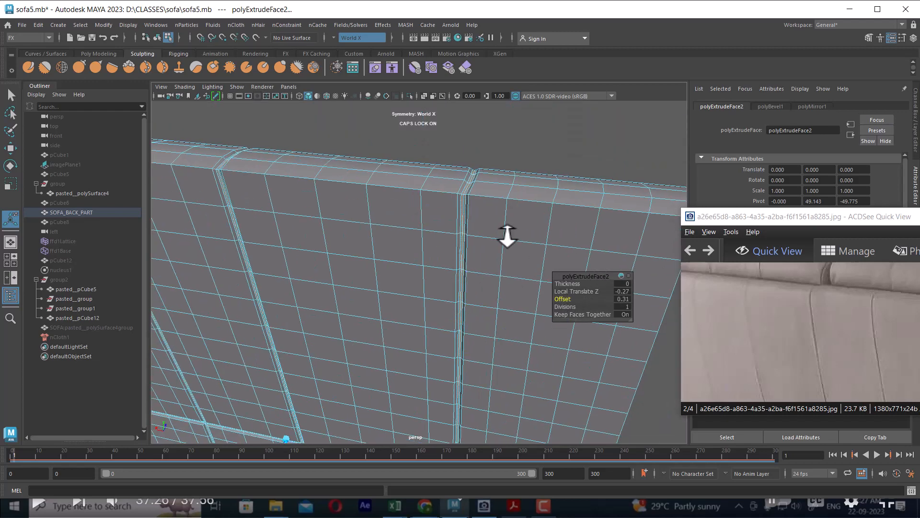
{"action": "right_click_drag", "start_coordinate": [507, 236], "coordinate": [522, 251], "text": "alt"}
{"action": "left_click_drag", "start_coordinate": [582, 294], "coordinate": [577, 292]}
{"action": "right_click_drag", "start_coordinate": [503, 273], "coordinate": [461, 230], "text": "alt"}
{"action": "left_click_drag", "start_coordinate": [460, 230], "coordinate": [404, 233], "text": "alt"}
- Return to object mode, examine the grooved seams in smooth preview and switch SOFA_BACK_PART back to unsmoothed display
{"action": "right_click_drag", "start_coordinate": [404, 235], "coordinate": [451, 175]}
{"action": "left_click", "coordinate": [536, 306]}
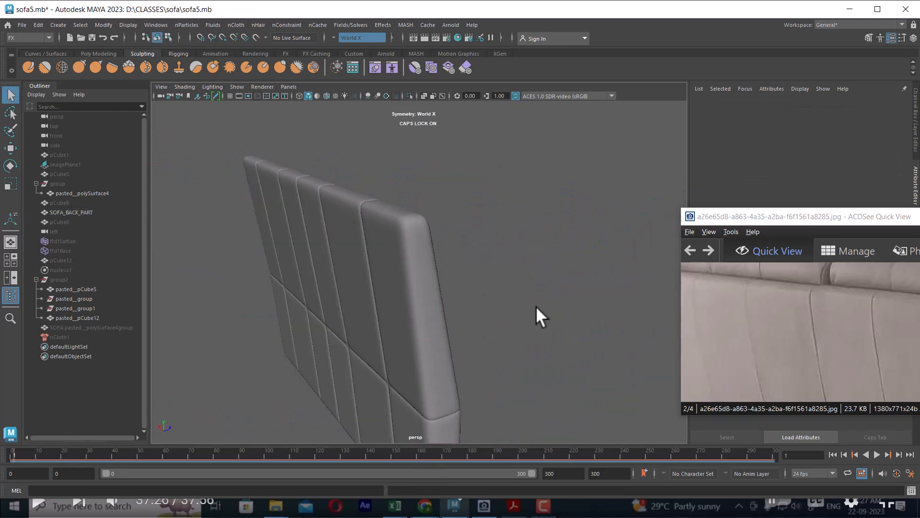
{"action": "left_click_drag", "start_coordinate": [536, 306], "coordinate": [466, 239], "text": "alt"}
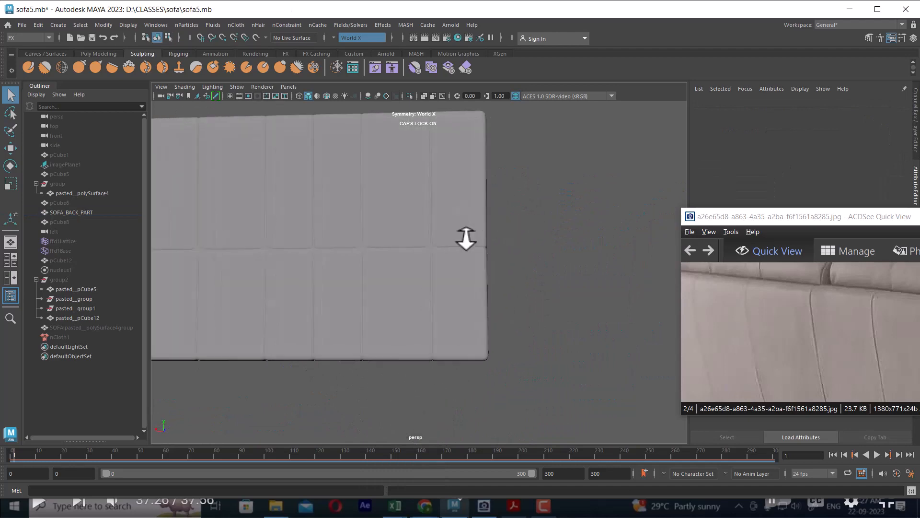
{"action": "right_click_drag", "start_coordinate": [466, 239], "coordinate": [534, 345], "text": "alt"}
{"action": "left_click", "coordinate": [524, 252]}
{"action": "key", "text": "1"}
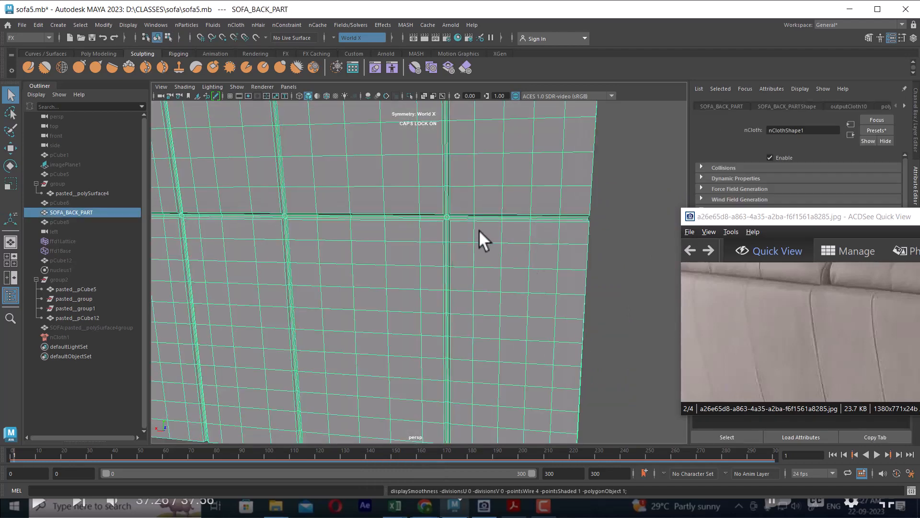
- Examine the groove intersections and the back panel's side, and move the reference photo to the panel's corner detail for comparison
{"action": "right_click_drag", "start_coordinate": [479, 229], "coordinate": [499, 258], "text": "alt"}
{"action": "middle_click_drag", "start_coordinate": [499, 258], "coordinate": [481, 311], "text": "alt"}
{"action": "right_click_drag", "start_coordinate": [481, 311], "coordinate": [489, 383], "text": "alt"}
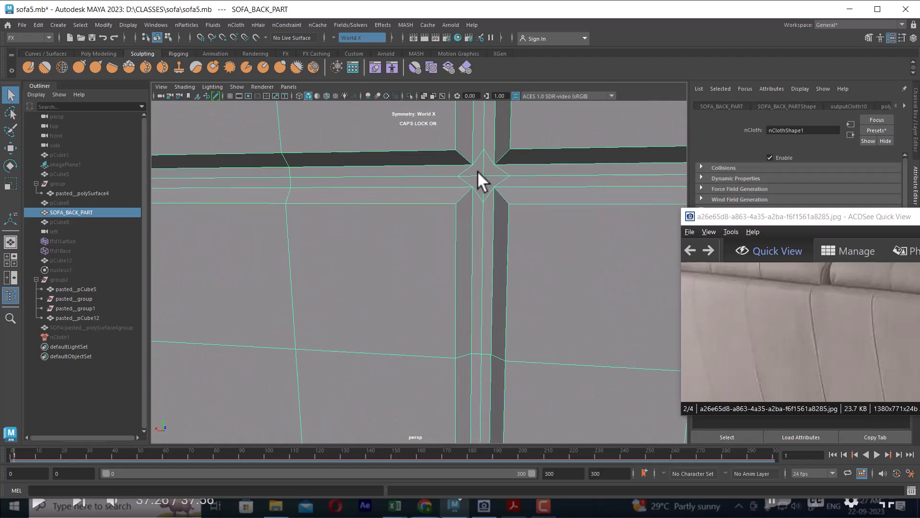
{"action": "right_click_drag", "start_coordinate": [477, 171], "coordinate": [447, 234], "text": "alt"}
{"action": "left_click_drag", "start_coordinate": [447, 234], "coordinate": [390, 216], "text": "alt"}
{"action": "right_click_drag", "start_coordinate": [391, 216], "coordinate": [411, 220], "text": "alt"}
{"action": "left_click_drag", "start_coordinate": [411, 220], "coordinate": [401, 197], "text": "alt"}
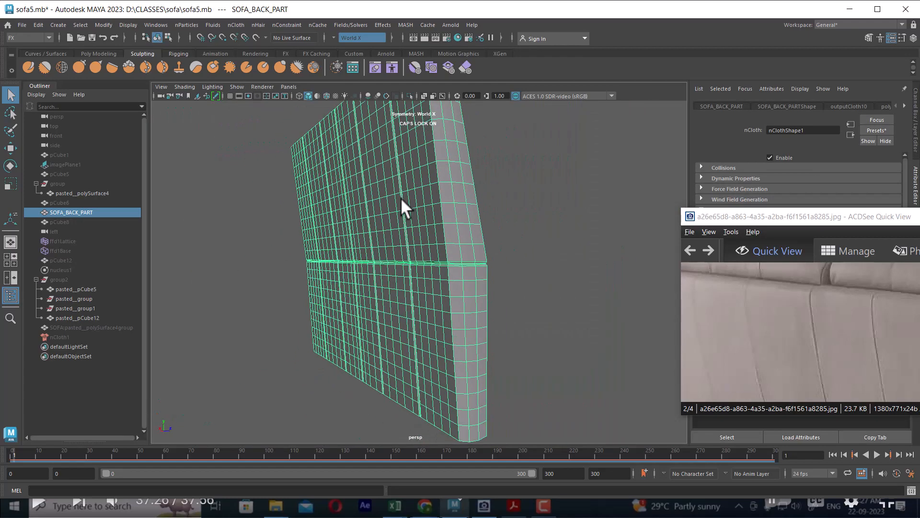
{"action": "right_click_drag", "start_coordinate": [401, 197], "coordinate": [537, 261], "text": "alt"}
{"action": "left_click_drag", "start_coordinate": [919, 332], "coordinate": [695, 320]}
- Select the edge loops bordering the end faces of the back panel
{"action": "middle_click_drag", "start_coordinate": [468, 235], "coordinate": [462, 341], "text": "alt"}
{"action": "right_click_drag", "start_coordinate": [462, 341], "coordinate": [419, 165], "text": "alt"}
{"action": "left_click_drag", "start_coordinate": [419, 165], "coordinate": [443, 243], "text": "alt"}
{"action": "right_click_drag", "start_coordinate": [442, 213], "coordinate": [441, 187]}
{"action": "left_click", "coordinate": [425, 231]}
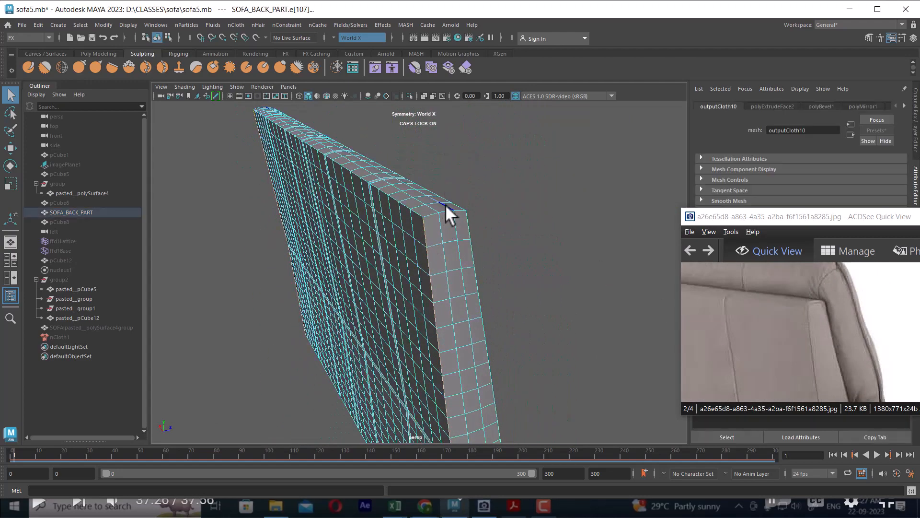
{"action": "left_click_drag", "start_coordinate": [445, 204], "coordinate": [429, 260], "text": "alt"}
{"action": "left_click", "coordinate": [429, 252]}
{"action": "left_click_drag", "start_coordinate": [476, 306], "coordinate": [483, 240], "text": "alt"}
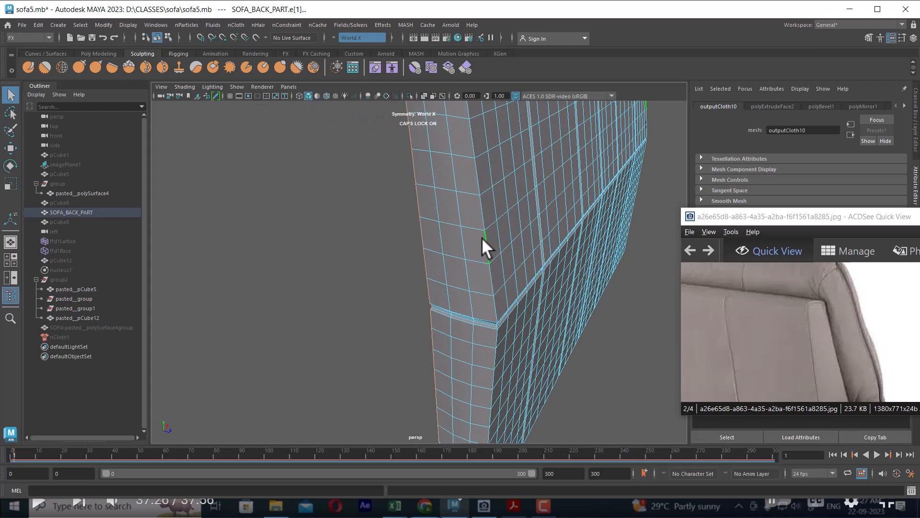
{"action": "left_click_drag", "start_coordinate": [489, 302], "coordinate": [494, 264], "text": "alt"}
{"action": "left_click", "coordinate": [533, 401], "text": "shift"}
- Bevel the selected end-face edge loops with 3 segments and a fraction of 0.19
{"action": "right_click_drag", "start_coordinate": [518, 179], "coordinate": [554, 179], "text": "shift"}
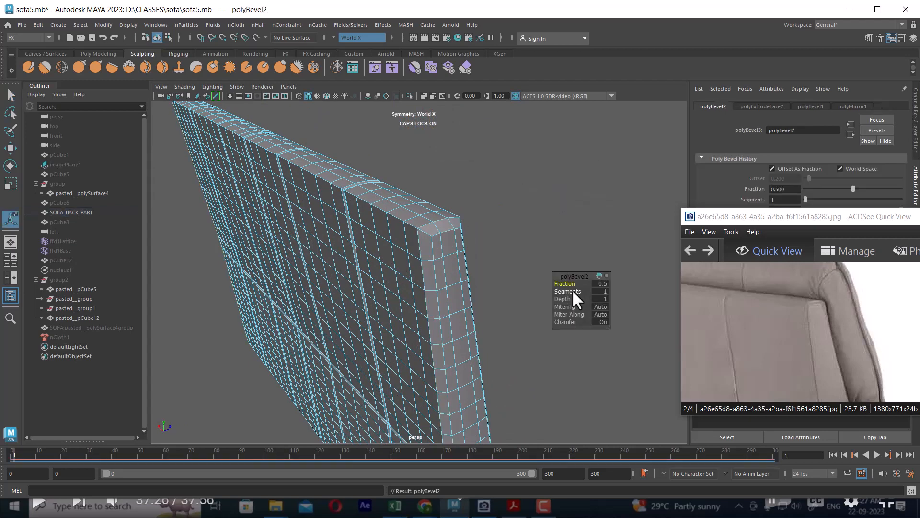
{"action": "left_click_drag", "start_coordinate": [572, 290], "coordinate": [579, 291]}
{"action": "scroll", "coordinate": [483, 223], "scroll_direction": "up", "scroll_amount": 2}
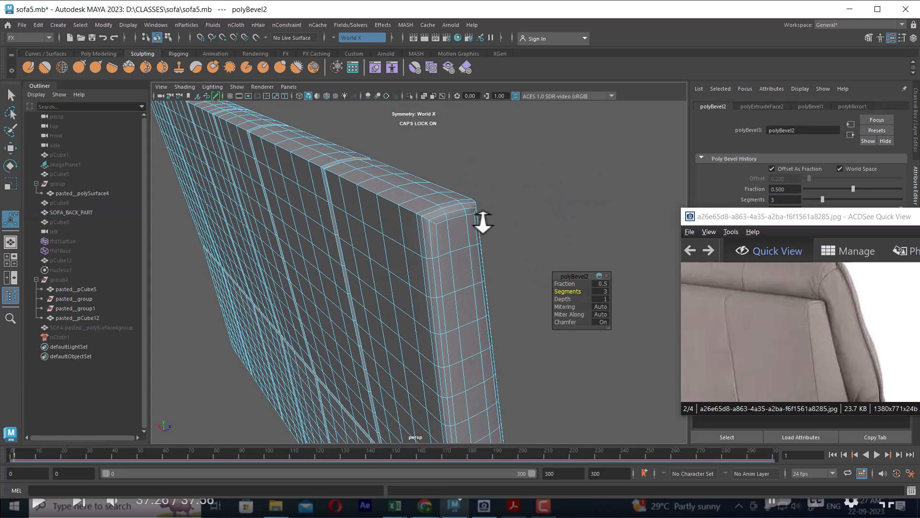
{"action": "scroll", "coordinate": [483, 223], "scroll_direction": "up", "scroll_amount": 2}
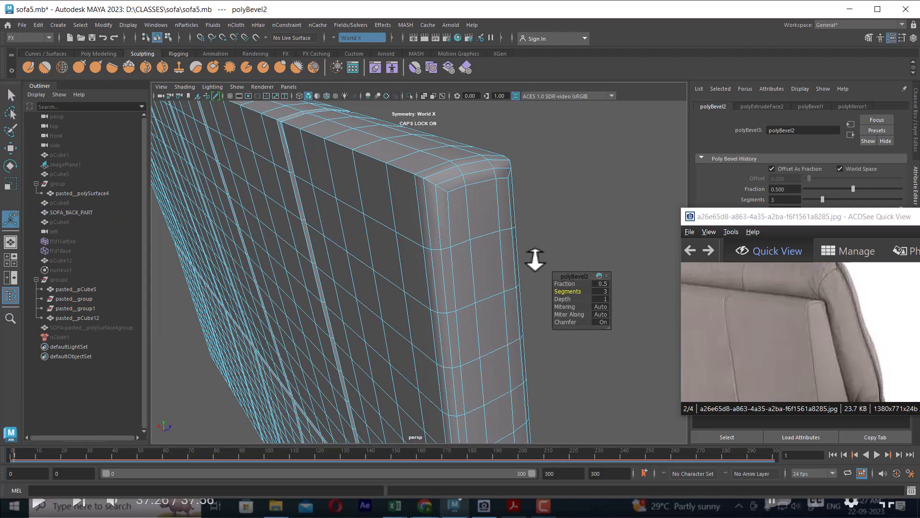
{"action": "left_click_drag", "start_coordinate": [565, 286], "coordinate": [550, 288]}
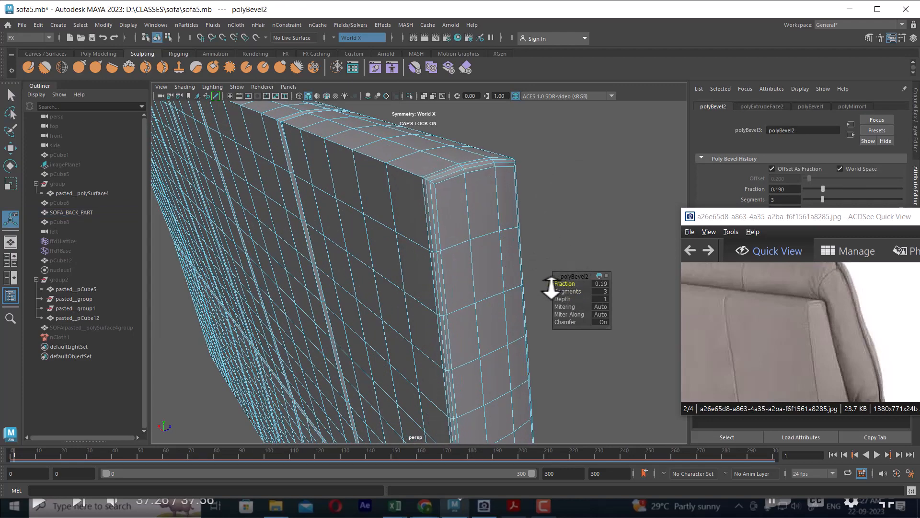
- Select the middle edge loop of the new end-face bevel and convert the selection to its narrow strip of faces
{"action": "scroll", "coordinate": [483, 218], "scroll_direction": "up", "scroll_amount": 3}
{"action": "middle_click_drag", "start_coordinate": [483, 218], "coordinate": [477, 222], "text": "alt"}
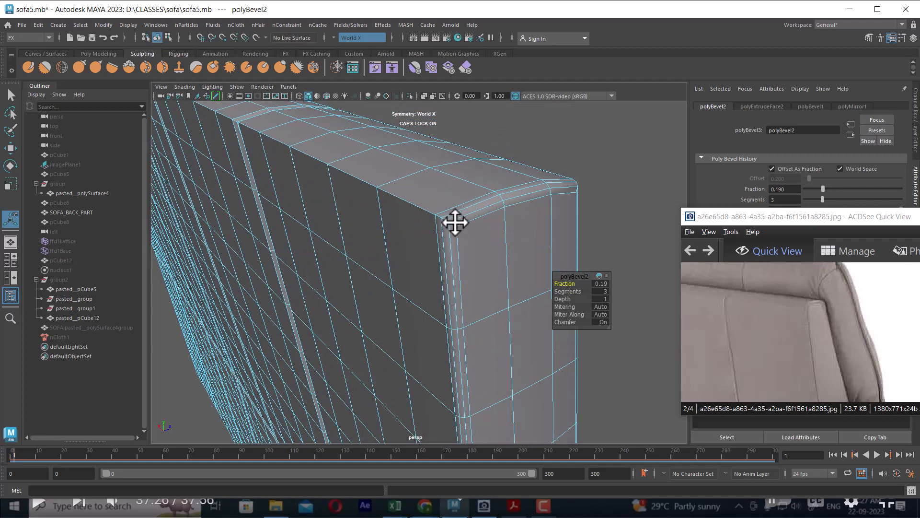
{"action": "left_click", "coordinate": [446, 219]}
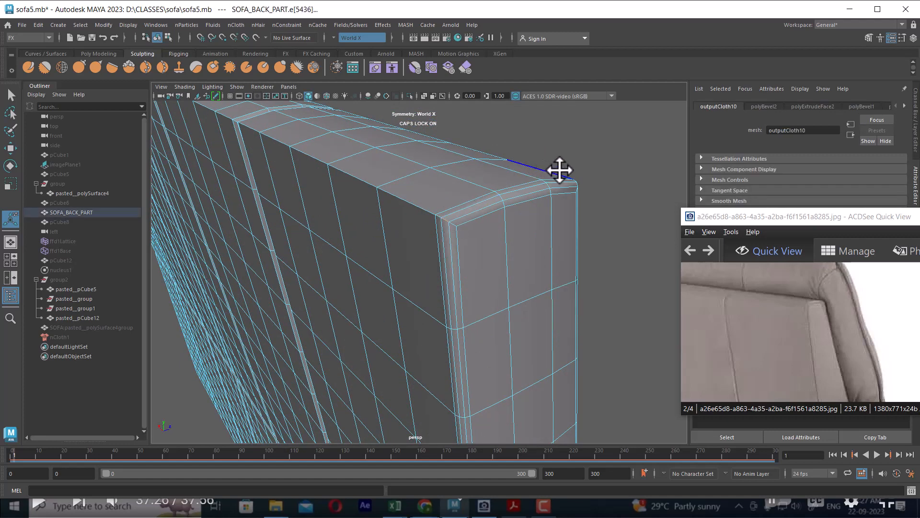
{"action": "right_click_drag", "start_coordinate": [592, 153], "coordinate": [344, 217], "text": "ctrl"}
{"action": "right_click_drag", "start_coordinate": [605, 142], "coordinate": [486, 160], "text": "ctrl"}
- Extrude the selected bevel faces inward as a seam groove, with Local Translate Z of -0.2 and Offset of 0.06
{"action": "middle_click_drag", "start_coordinate": [514, 360], "coordinate": [522, 236], "text": "alt"}
{"action": "left_click_drag", "start_coordinate": [513, 324], "coordinate": [494, 236], "text": "alt"}
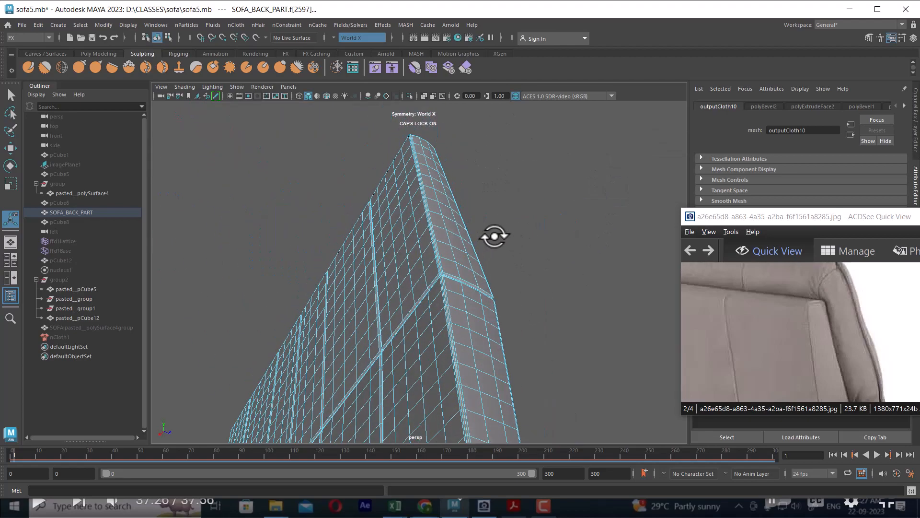
{"action": "right_click_drag", "start_coordinate": [495, 238], "coordinate": [534, 326], "text": "alt"}
{"action": "left_click_drag", "start_coordinate": [503, 299], "coordinate": [494, 273], "text": "alt"}
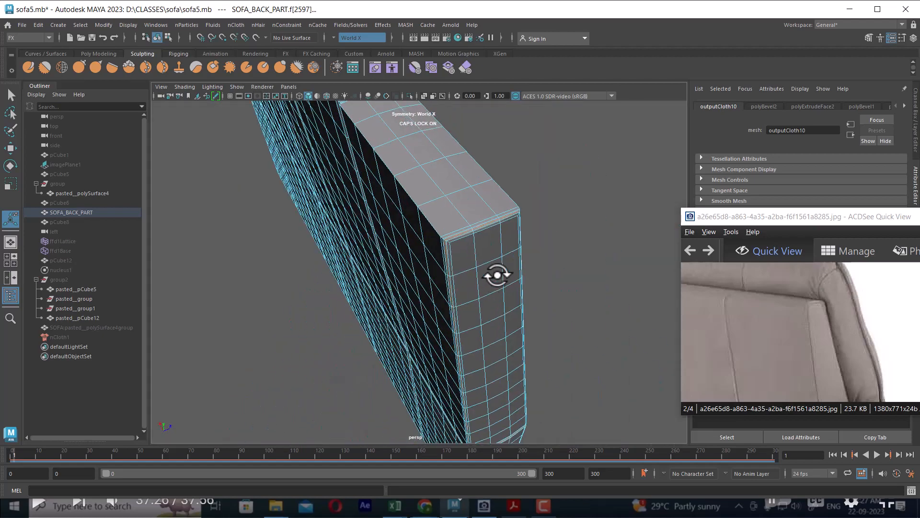
{"action": "right_click_drag", "start_coordinate": [493, 273], "coordinate": [516, 342], "text": "alt"}
{"action": "right_click_drag", "start_coordinate": [620, 217], "coordinate": [609, 247], "text": "shift"}
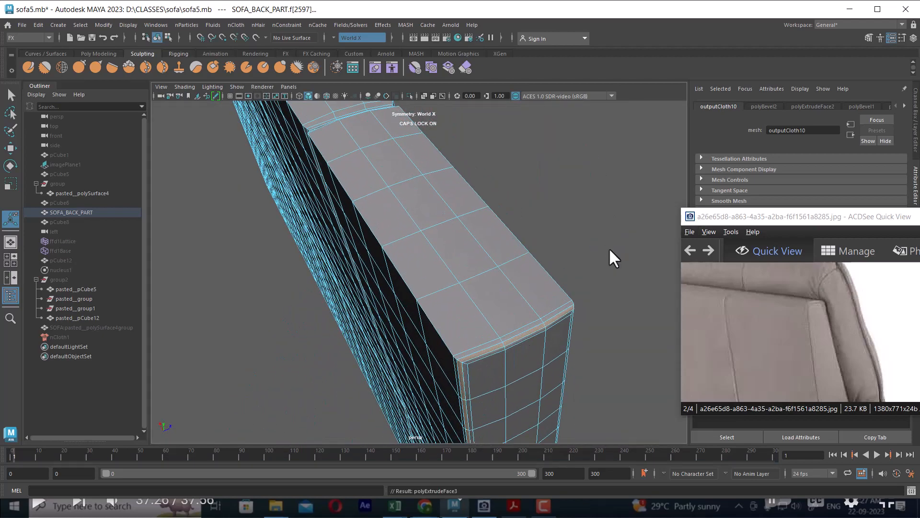
{"action": "left_click_drag", "start_coordinate": [591, 292], "coordinate": [572, 298]}
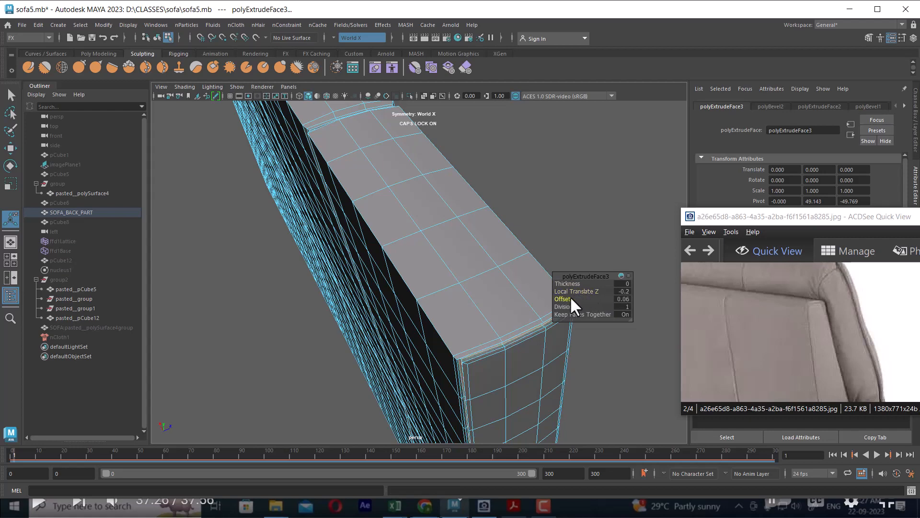
- Return to object mode and show SOFA_BACK_PART in smooth preview with nothing selected
{"action": "scroll", "coordinate": [448, 232], "scroll_direction": "down", "scroll_amount": 4}
{"action": "right_click", "coordinate": [448, 232]}
{"action": "left_click", "coordinate": [516, 329]}
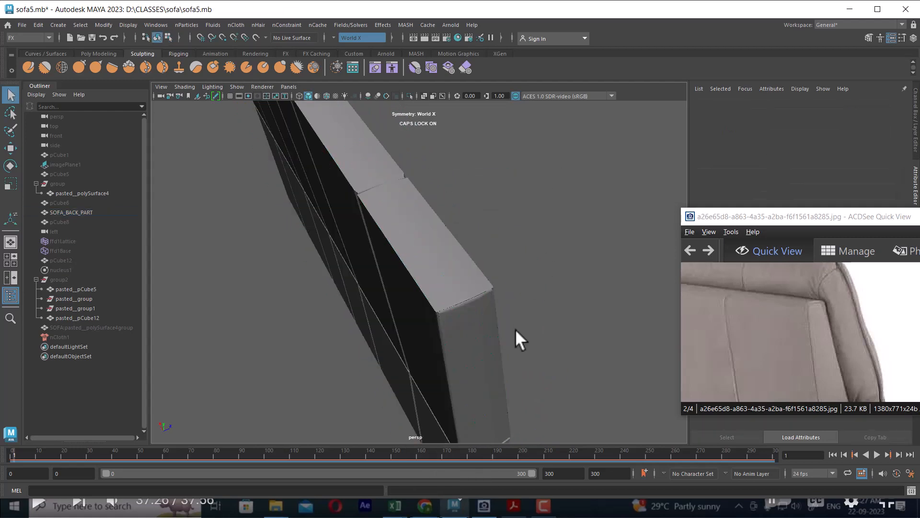
{"action": "left_click", "coordinate": [482, 327]}
{"action": "key", "text": "3"}
{"action": "left_click", "coordinate": [608, 245]}
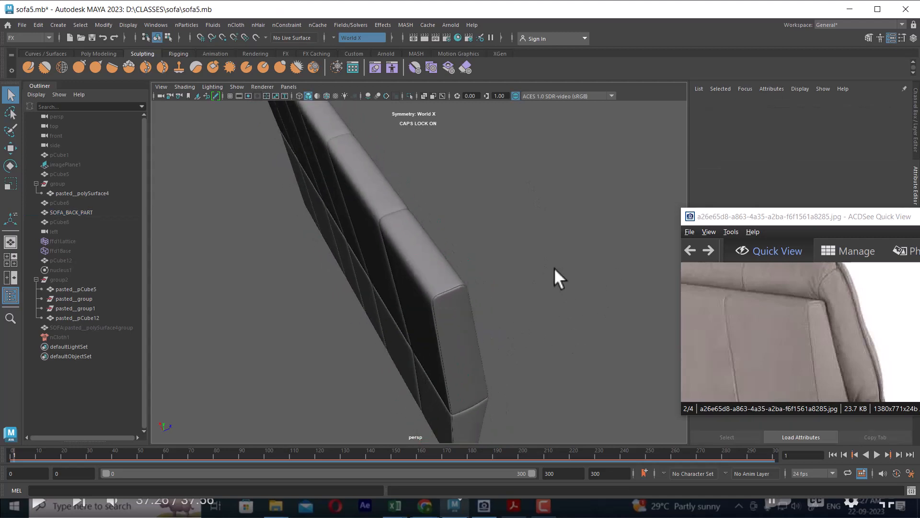
- Bring the whole sofa back into view together with the back panel and clear the reference photo window off the model
{"action": "left_click_drag", "start_coordinate": [555, 277], "coordinate": [484, 312], "text": "alt"}
{"action": "left_click_drag", "start_coordinate": [543, 338], "coordinate": [487, 349], "text": "alt"}
{"action": "scroll", "coordinate": [509, 298], "scroll_direction": "down", "scroll_amount": 5}
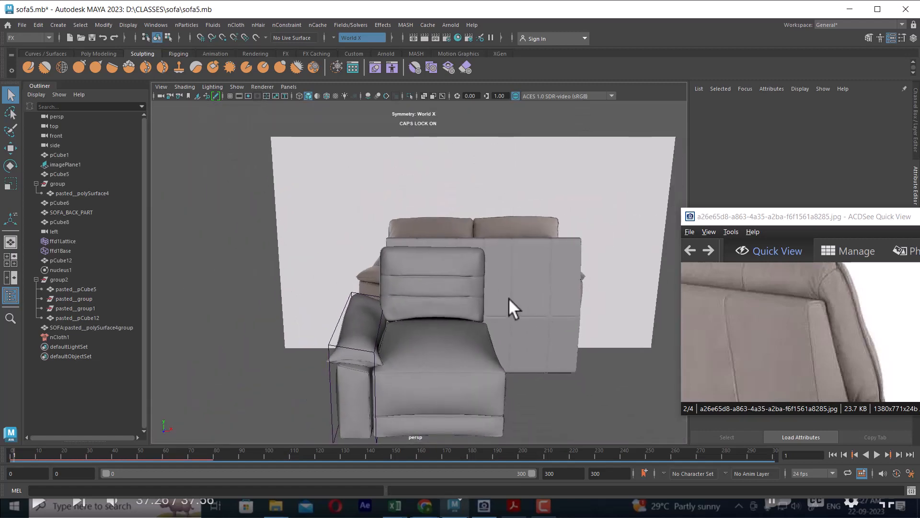
{"action": "middle_click_drag", "start_coordinate": [508, 298], "coordinate": [456, 240], "text": "alt"}
{"action": "left_click_drag", "start_coordinate": [886, 219], "coordinate": [609, 208]}
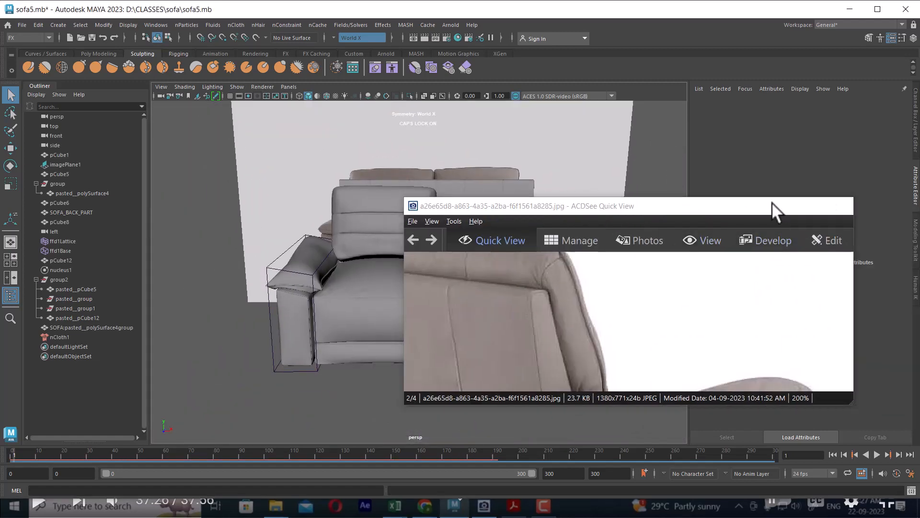
{"action": "left_click", "coordinate": [783, 206]}
{"action": "left_click_drag", "start_coordinate": [576, 269], "coordinate": [514, 350], "text": "alt"}
{"action": "left_click", "coordinate": [409, 216]}
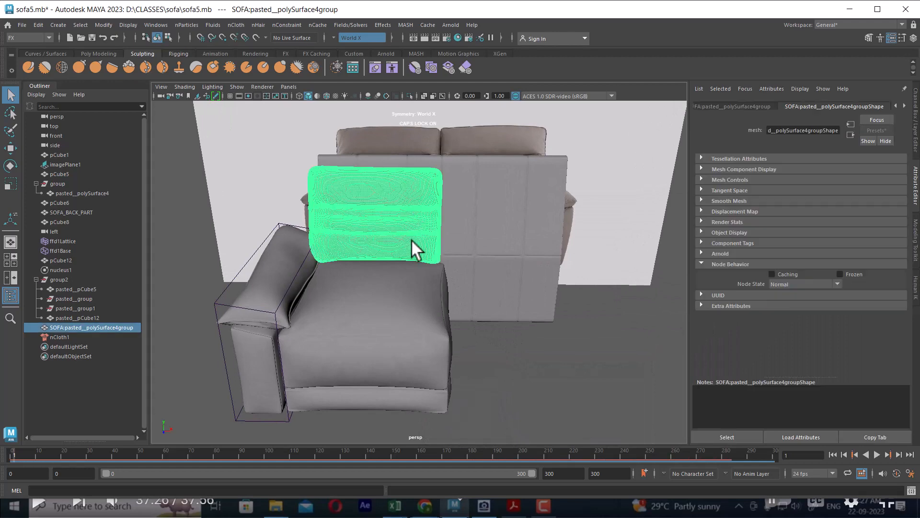
{"action": "left_click_drag", "start_coordinate": [412, 246], "coordinate": [354, 261], "text": "alt"}
{"action": "left_click", "coordinate": [383, 347]}
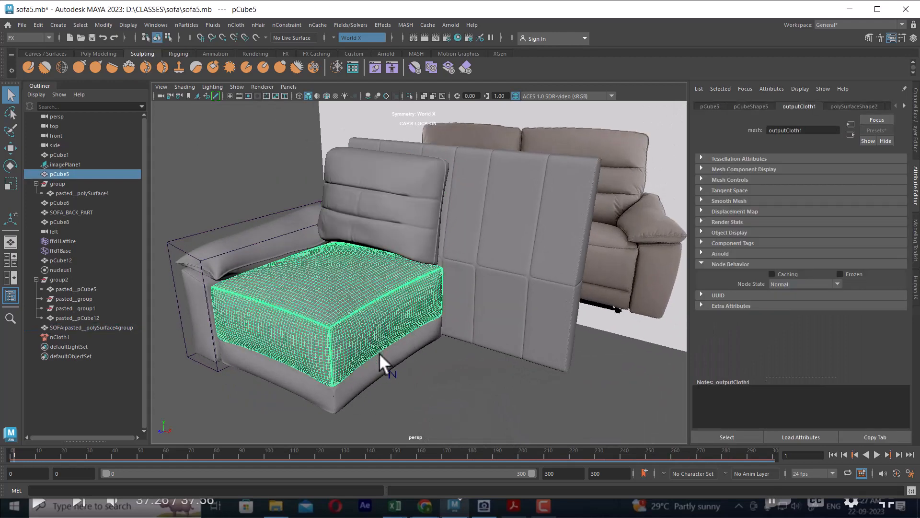
{"action": "left_click", "coordinate": [355, 384], "text": "shift"}
{"action": "left_click", "coordinate": [211, 322], "text": "shift"}
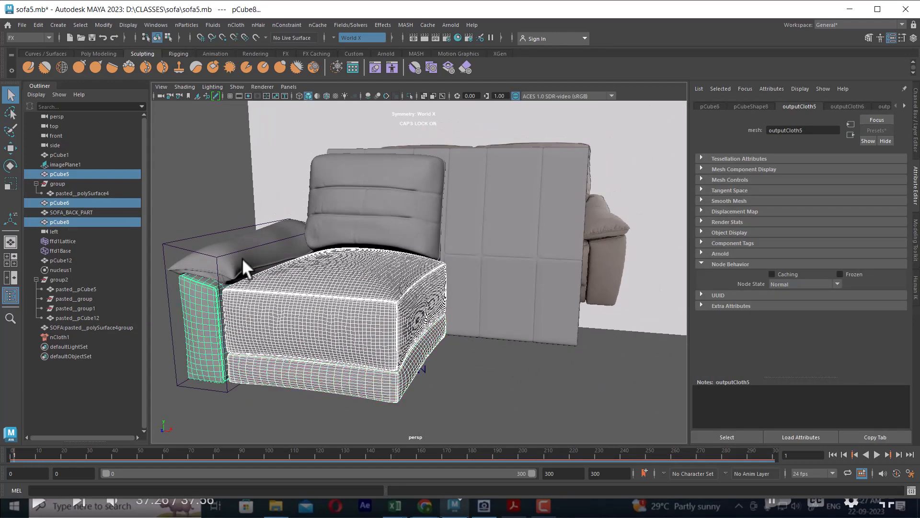
{"action": "left_click", "coordinate": [264, 268], "text": "shift"}
{"action": "scroll", "coordinate": [328, 278], "scroll_direction": "down", "scroll_amount": 3}
{"action": "scroll", "coordinate": [399, 324], "scroll_direction": "up", "scroll_amount": 4}
{"action": "left_click_drag", "start_coordinate": [329, 277], "coordinate": [388, 298], "text": "alt"}
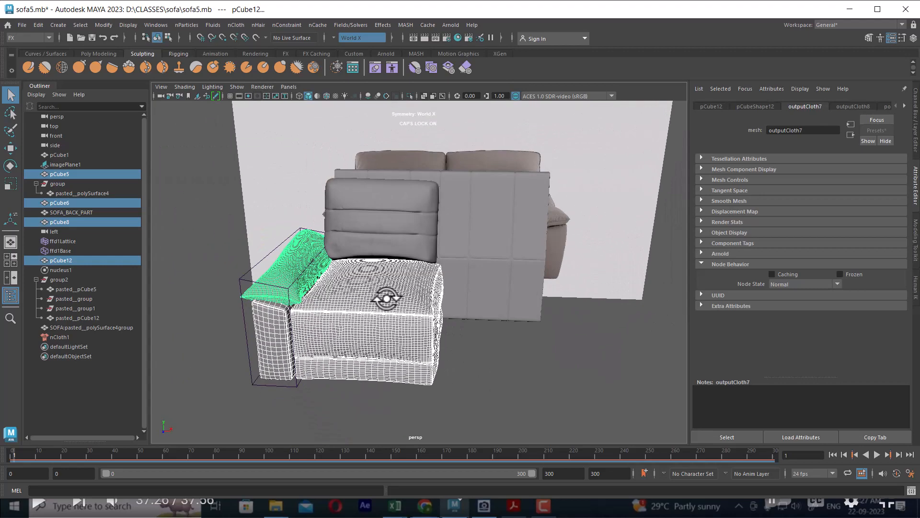
{"action": "scroll", "coordinate": [406, 289], "scroll_direction": "up", "scroll_amount": 2}
{"action": "left_click", "coordinate": [427, 241], "text": "shift"}
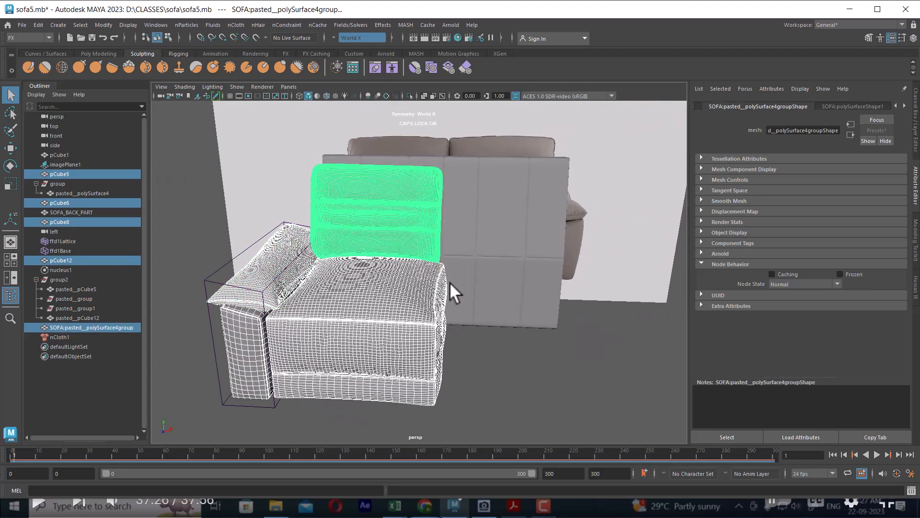
{"action": "left_click", "coordinate": [516, 349]}
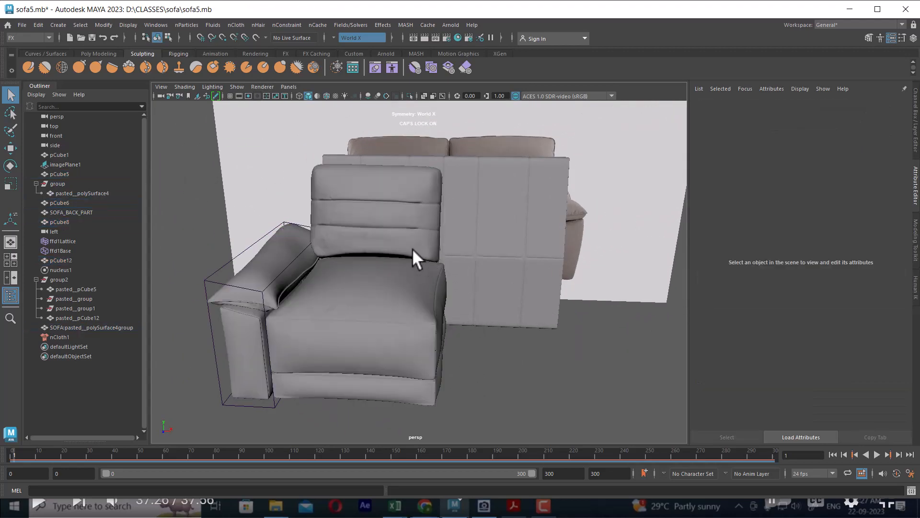
- Group the seat cushion, seat base, armrest front, armrest pad and backrest cushion together
{"action": "left_click", "coordinate": [421, 302]}
{"action": "left_click", "coordinate": [417, 396], "text": "shift"}
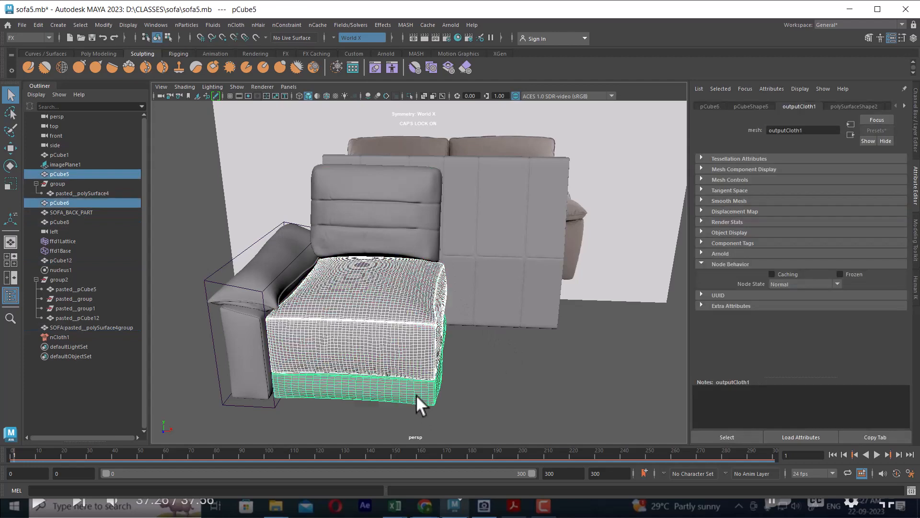
{"action": "left_click", "coordinate": [254, 371], "text": "shift"}
{"action": "left_click", "coordinate": [277, 294], "text": "shift"}
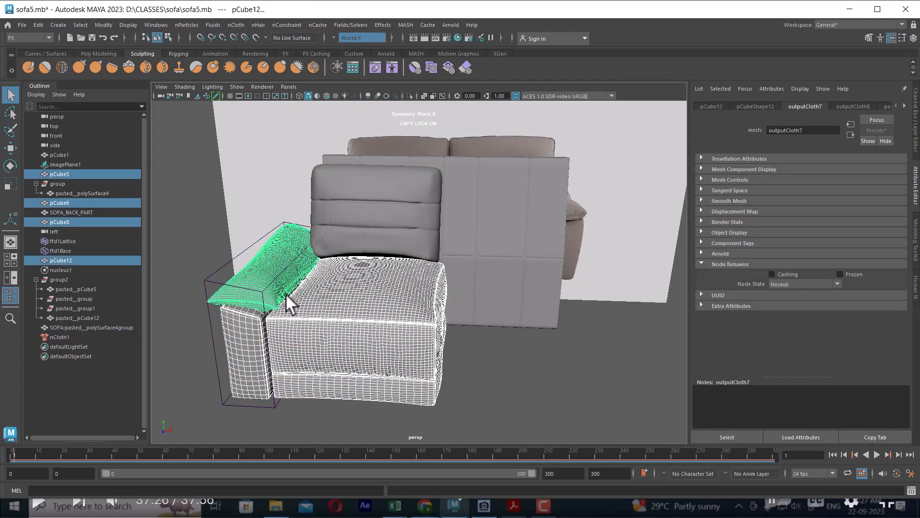
{"action": "left_click", "coordinate": [349, 238], "text": "shift"}
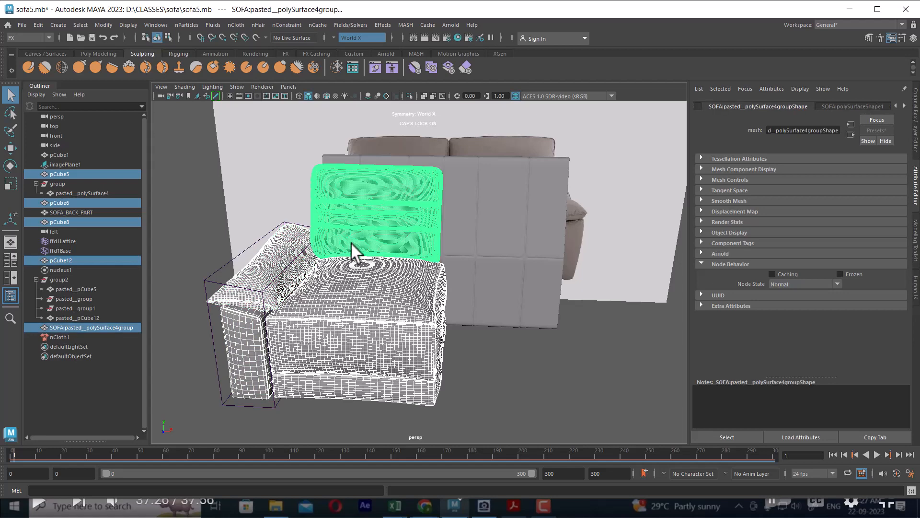
{"action": "key", "text": "ctrl+g"}
- In the top view, move the new group's pivot back along Z to line up with the back panel
{"action": "key", "text": "space"}
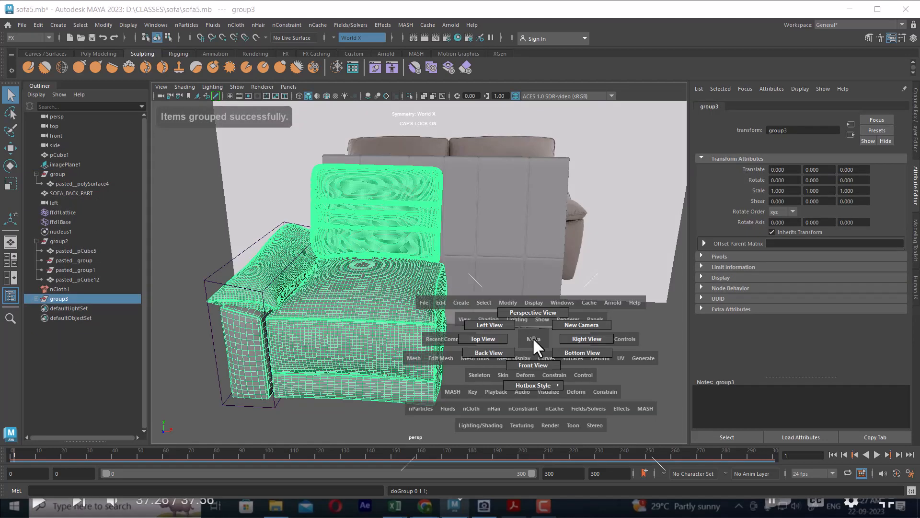
{"action": "left_click_drag", "start_coordinate": [533, 337], "coordinate": [483, 338]}
{"action": "scroll", "coordinate": [370, 219], "scroll_direction": "down", "scroll_amount": 2}
{"action": "scroll", "coordinate": [432, 335], "scroll_direction": "down", "scroll_amount": 3}
{"action": "middle_click_drag", "start_coordinate": [475, 267], "coordinate": [389, 264], "text": "alt"}
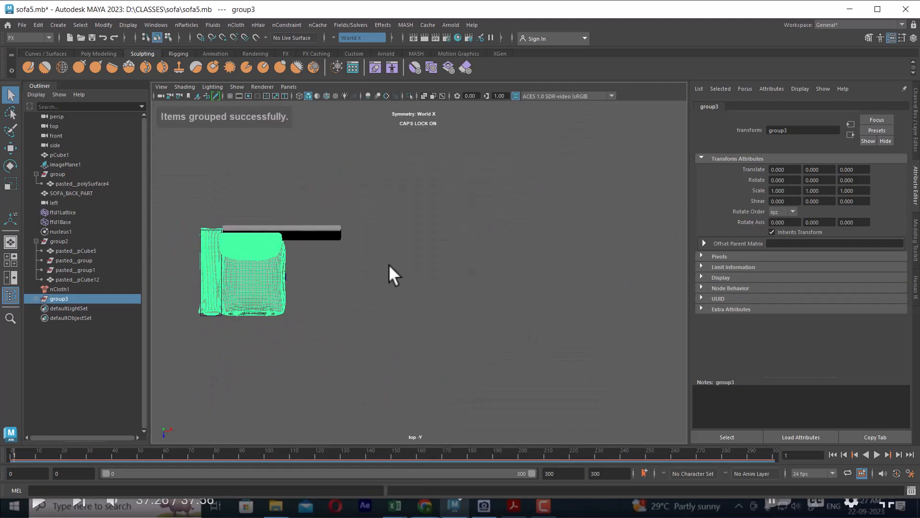
{"action": "key", "text": "w"}
{"action": "scroll", "coordinate": [377, 379], "scroll_direction": "up", "scroll_amount": 8}
{"action": "middle_click_drag", "start_coordinate": [263, 303], "coordinate": [539, 298], "text": "alt"}
{"action": "scroll", "coordinate": [428, 309], "scroll_direction": "up", "scroll_amount": 1}
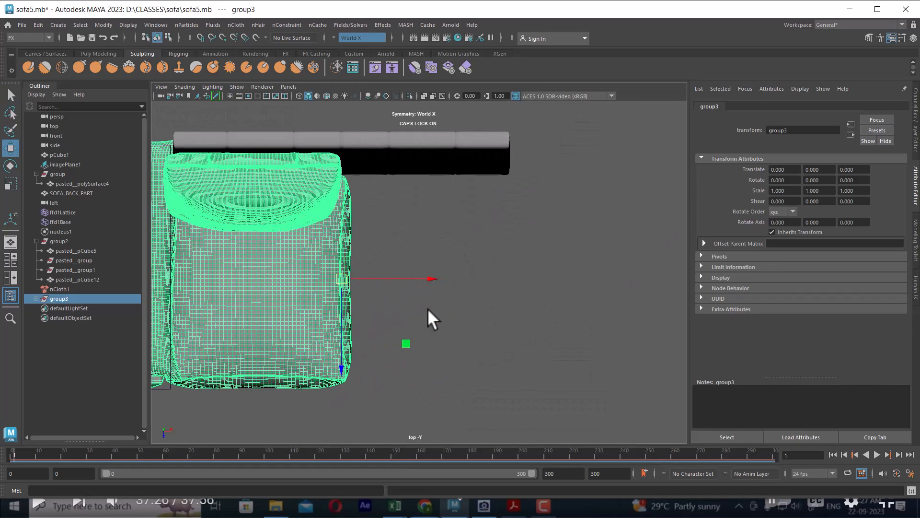
{"action": "middle_click_drag", "start_coordinate": [373, 270], "coordinate": [451, 286], "text": "alt"}
{"action": "scroll", "coordinate": [451, 274], "scroll_direction": "down", "scroll_amount": 1}
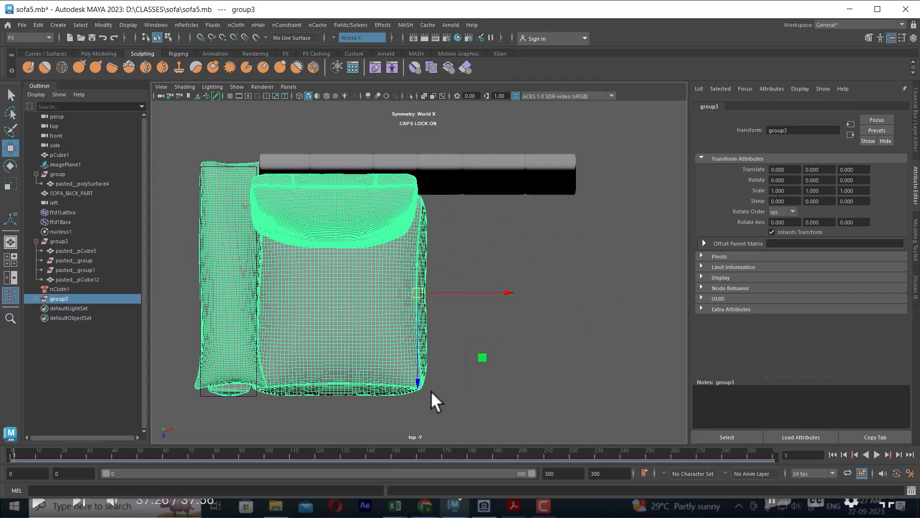
{"action": "key", "text": "d"}
{"action": "left_click_drag", "start_coordinate": [418, 381], "coordinate": [409, 257]}
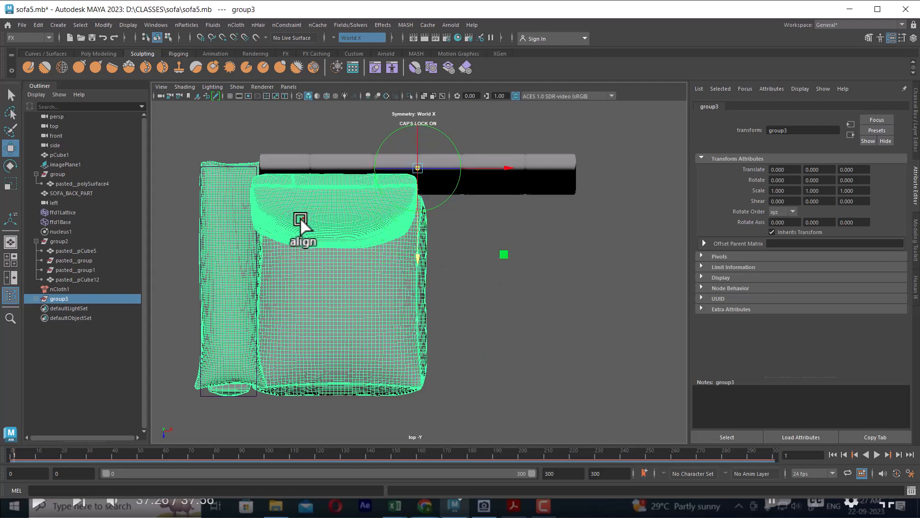
- Mirror-duplicate group3 across X using Duplicate Special with its settings reset and Scale X at -1
{"action": "left_click", "coordinate": [37, 25]}
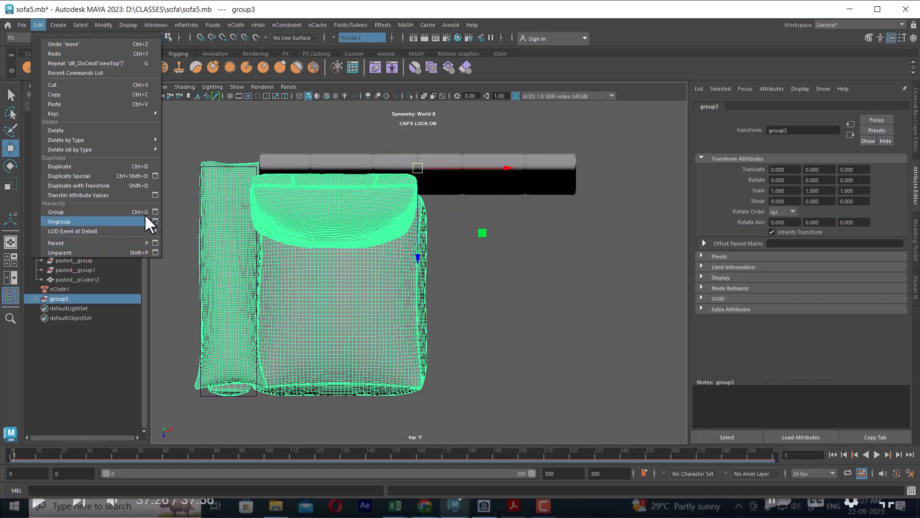
{"action": "left_click", "coordinate": [155, 176]}
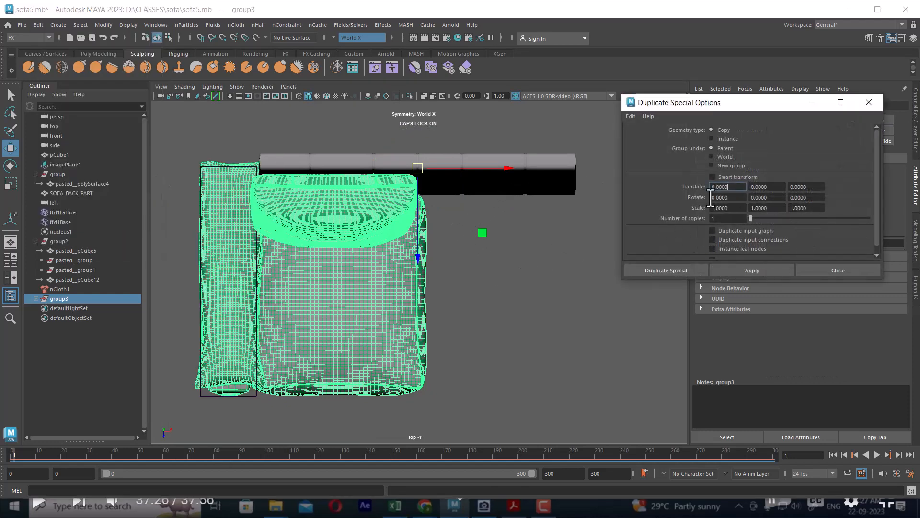
{"action": "left_click", "coordinate": [627, 117]}
{"action": "left_click", "coordinate": [645, 135]}
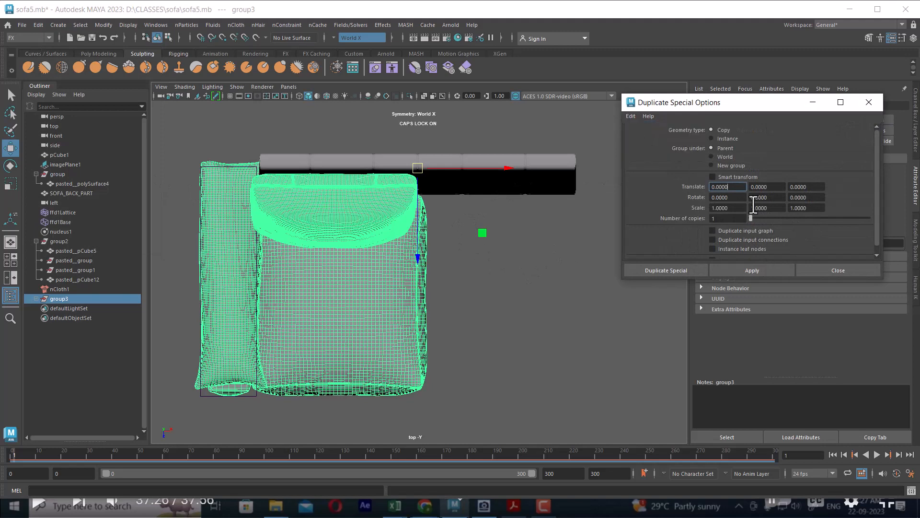
{"action": "left_click", "coordinate": [714, 209]}
{"action": "type", "text": "-"}
{"action": "left_click", "coordinate": [758, 272]}
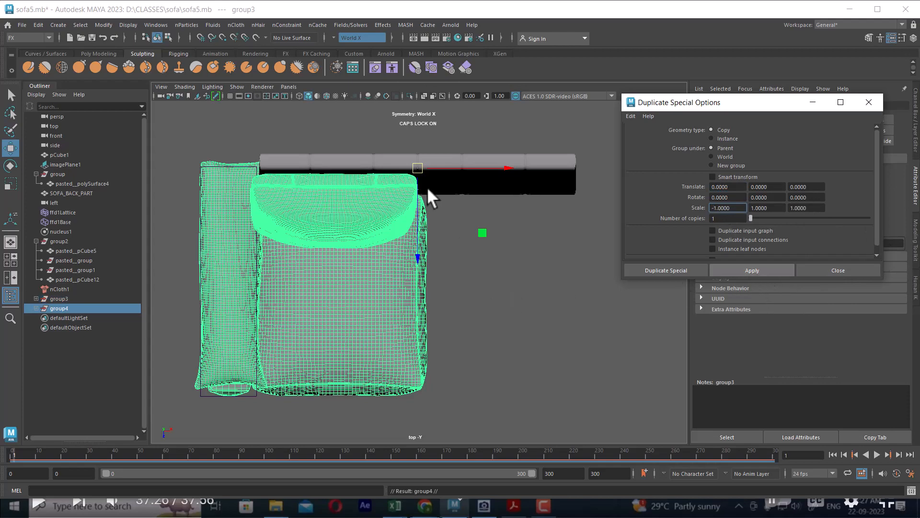
- Show the mirrored sofa half in the perspective view, close the Duplicate Special options and leave nothing selected
{"action": "scroll", "coordinate": [456, 284], "scroll_direction": "down", "scroll_amount": 2}
{"action": "key", "text": "space"}
{"action": "left_click_drag", "start_coordinate": [457, 287], "coordinate": [522, 261]}
{"action": "scroll", "coordinate": [481, 218], "scroll_direction": "down", "scroll_amount": 3}
{"action": "middle_click_drag", "start_coordinate": [481, 218], "coordinate": [452, 245], "text": "alt"}
{"action": "left_click_drag", "start_coordinate": [453, 245], "coordinate": [434, 220], "text": "alt"}
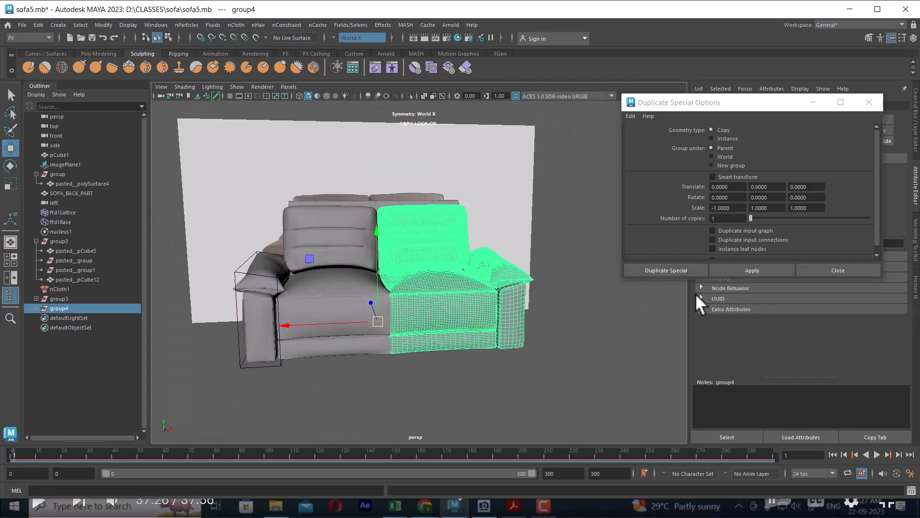
{"action": "left_click", "coordinate": [838, 270]}
{"action": "left_click", "coordinate": [513, 179]}
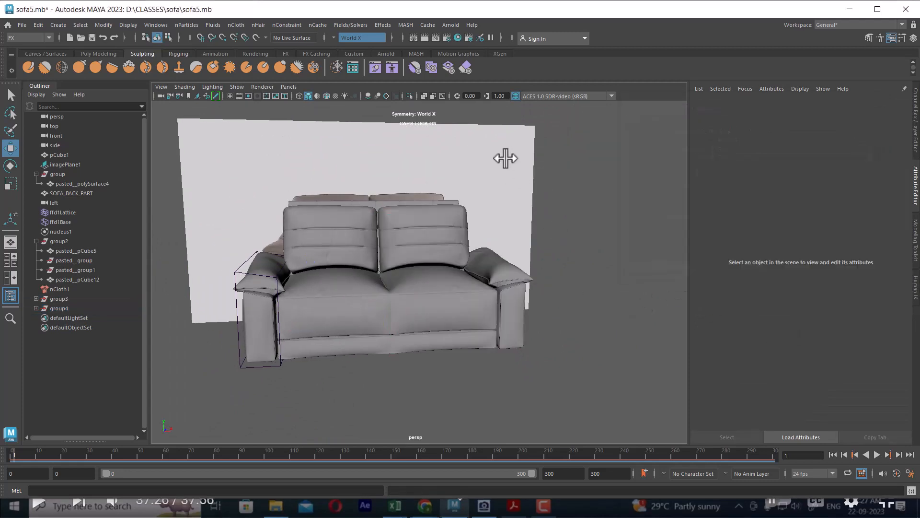
- Hide the ref display layer so the reference image plane no longer stands behind the sofa
{"action": "left_click_drag", "start_coordinate": [513, 191], "coordinate": [525, 165], "text": "alt"}
{"action": "left_click", "coordinate": [913, 38]}
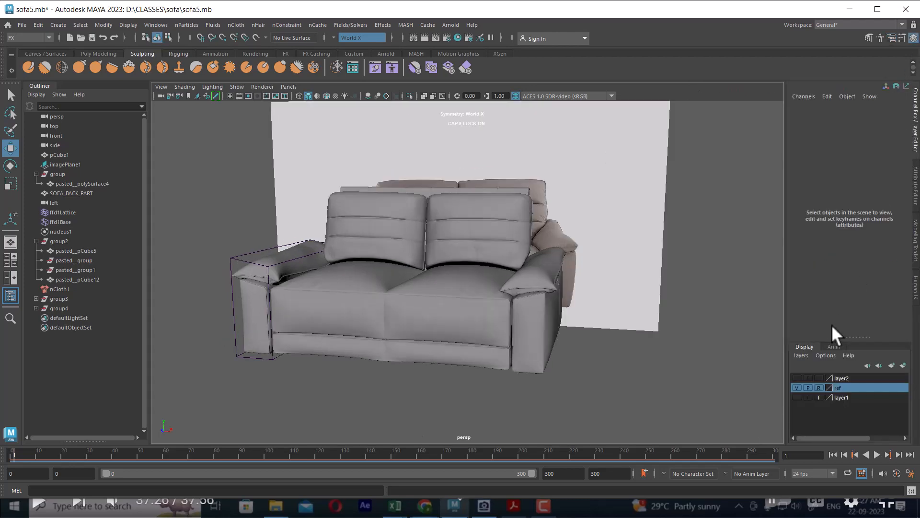
{"action": "left_click", "coordinate": [796, 388]}
{"action": "left_click_drag", "start_coordinate": [527, 240], "coordinate": [563, 232], "text": "alt"}
{"action": "scroll", "coordinate": [456, 238], "scroll_direction": "up", "scroll_amount": 4}
{"action": "left_click", "coordinate": [469, 233]}
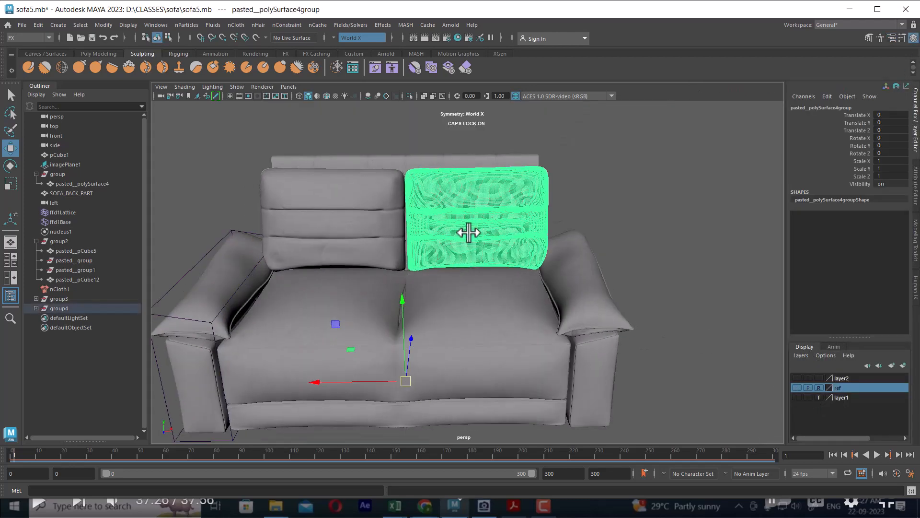
{"action": "left_click_drag", "start_coordinate": [469, 232], "coordinate": [452, 246], "text": "alt"}
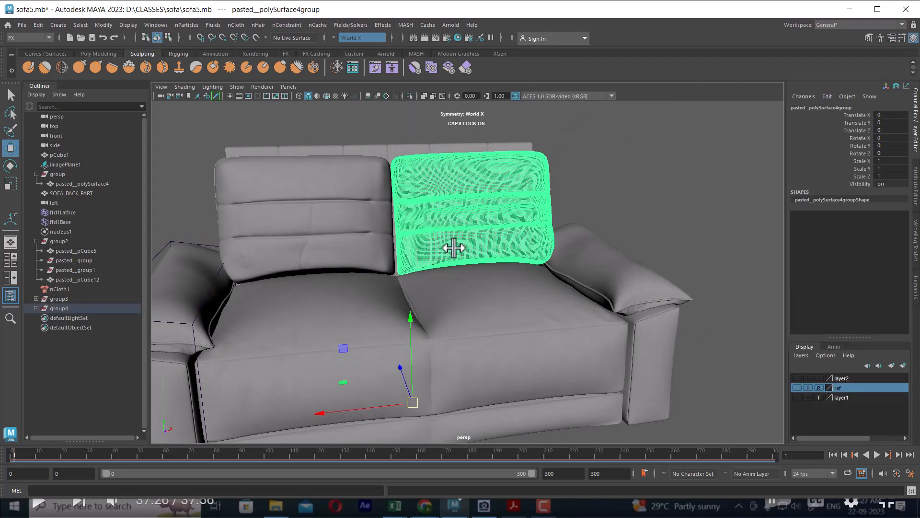
{"action": "left_click", "coordinate": [354, 230], "text": "shift"}
{"action": "left_click_drag", "start_coordinate": [353, 231], "coordinate": [650, 203], "text": "alt"}
{"action": "left_click", "coordinate": [649, 203]}
{"action": "left_click_drag", "start_coordinate": [471, 269], "coordinate": [401, 255], "text": "alt"}
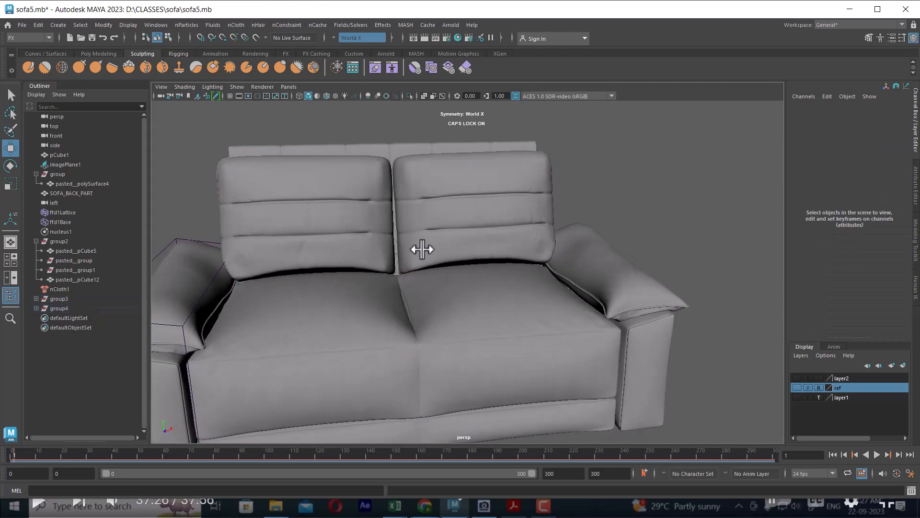
- Select both backrest cushions, the mirrored one first, and switch to the Modeling menu set
{"action": "left_click", "coordinate": [460, 243]}
{"action": "left_click", "coordinate": [372, 246], "text": "shift"}
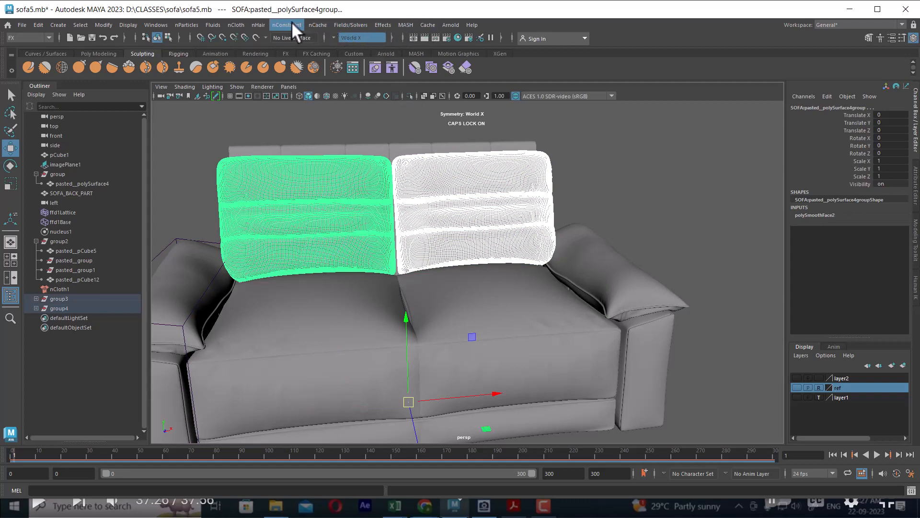
{"action": "left_click", "coordinate": [49, 35]}
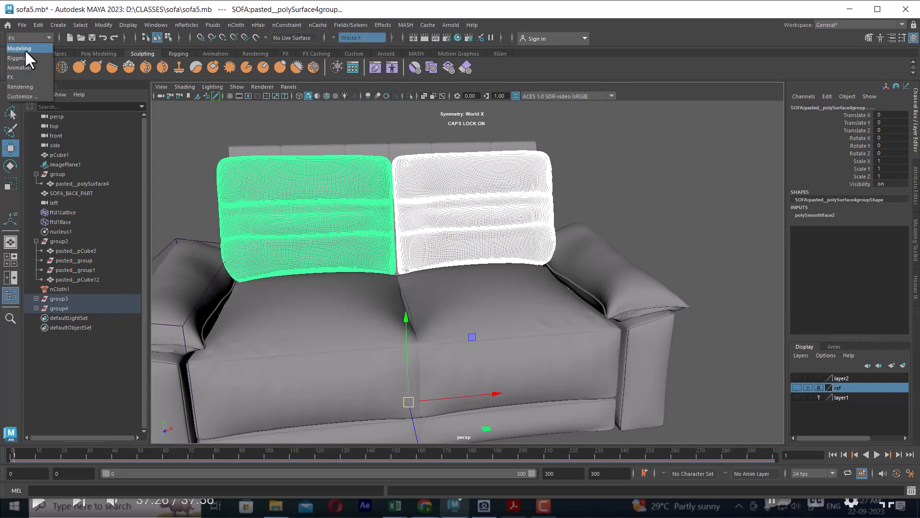
{"action": "left_click", "coordinate": [25, 48]}
- Try a lattice deformer with the current 2, 5, 2 divisions around both backrest cushions and undo it
{"action": "left_click", "coordinate": [361, 24]}
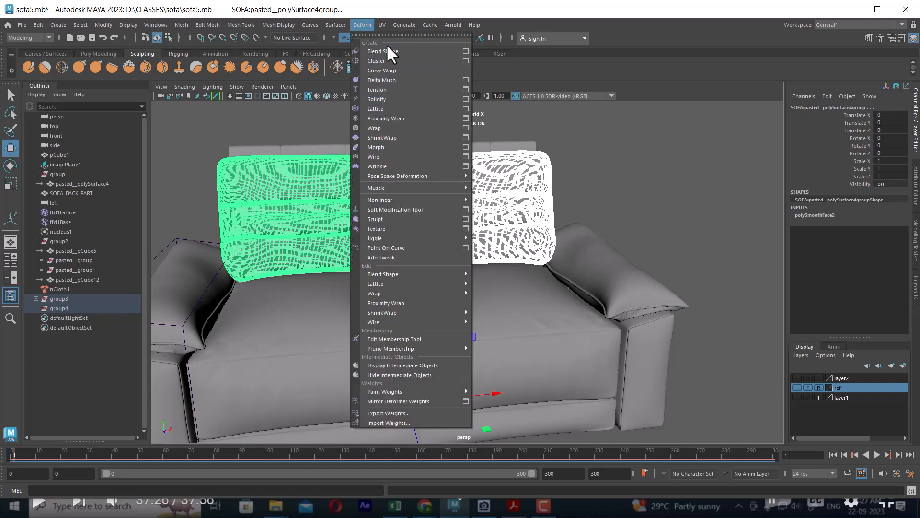
{"action": "left_click", "coordinate": [395, 110]}
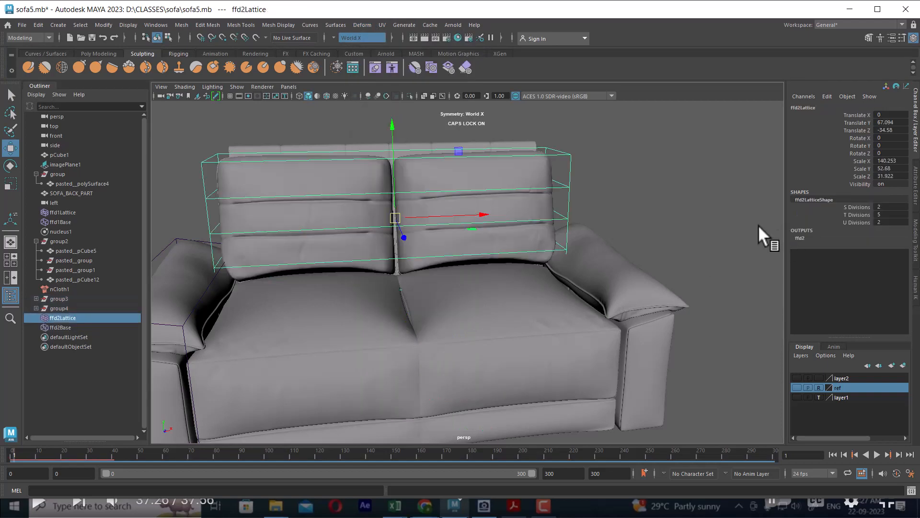
{"action": "scroll", "coordinate": [758, 230], "scroll_direction": "up", "scroll_amount": 3}
{"action": "scroll", "coordinate": [654, 240], "scroll_direction": "down", "scroll_amount": 3}
{"action": "key", "text": "ctrl+z"}
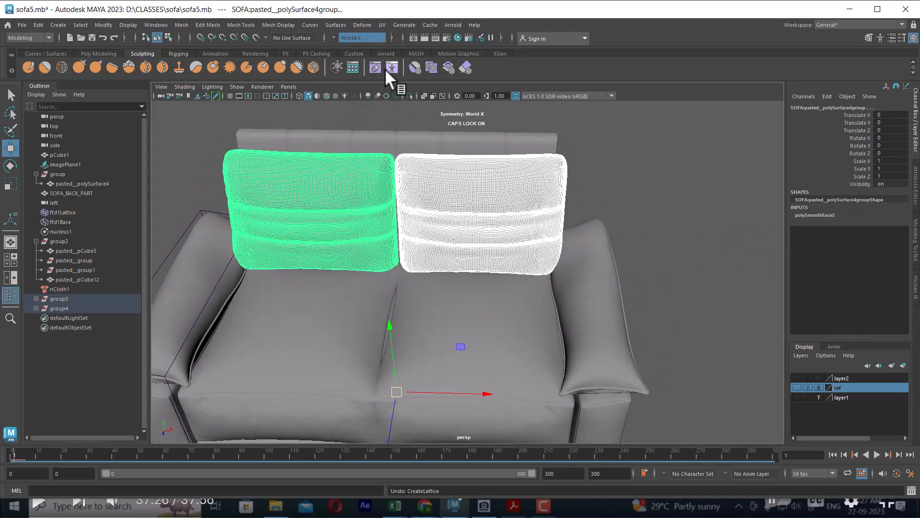
- Create a lattice deformer with divisions 5, 5, 5 around both backrest cushions
{"action": "left_click", "coordinate": [358, 25]}
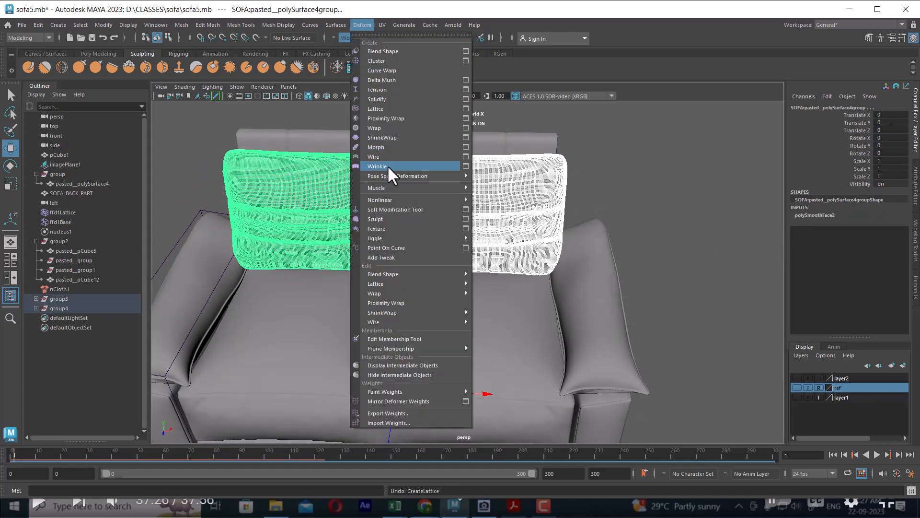
{"action": "left_click", "coordinate": [466, 109]}
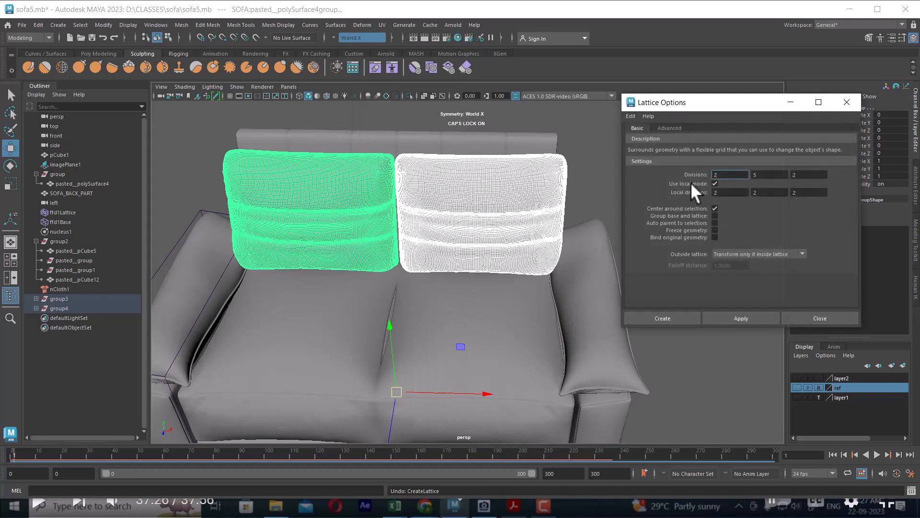
{"action": "double_click", "coordinate": [734, 175]}
{"action": "type", "text": "5"}
{"action": "key", "text": "Tab"}
{"action": "key", "text": "Tab"}
{"action": "type", "text": "5"}
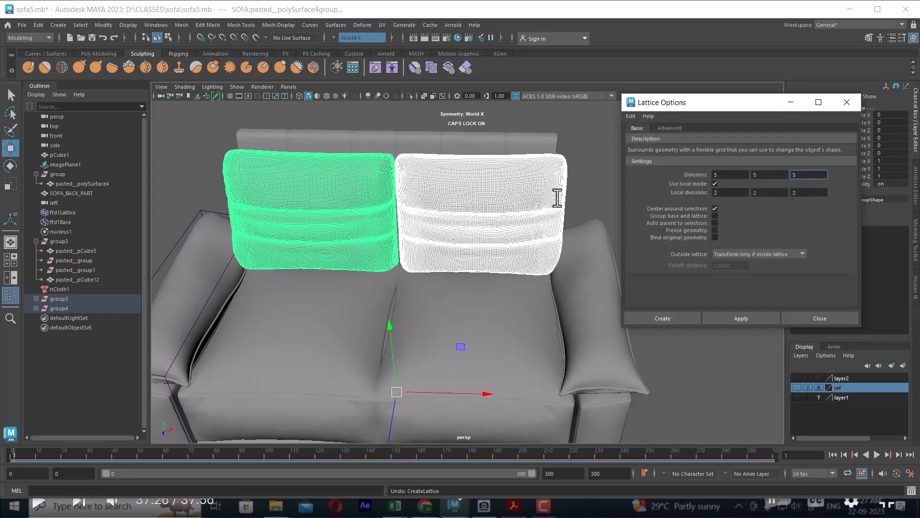
{"action": "left_click", "coordinate": [661, 318]}
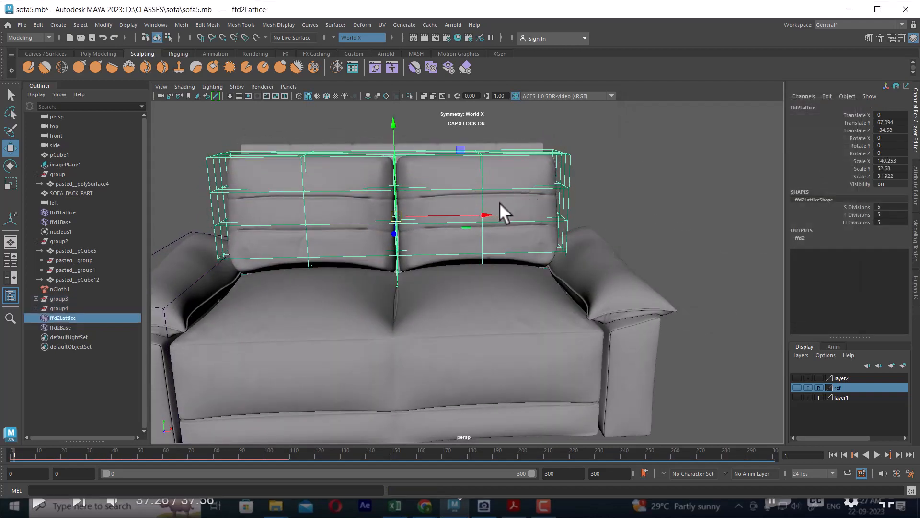
- Try to shift the upper lattice points above the middle of each cushion along X, and undo the edit
{"action": "right_click_drag", "start_coordinate": [630, 154], "coordinate": [633, 96]}
{"action": "left_click_drag", "start_coordinate": [517, 130], "coordinate": [468, 166]}
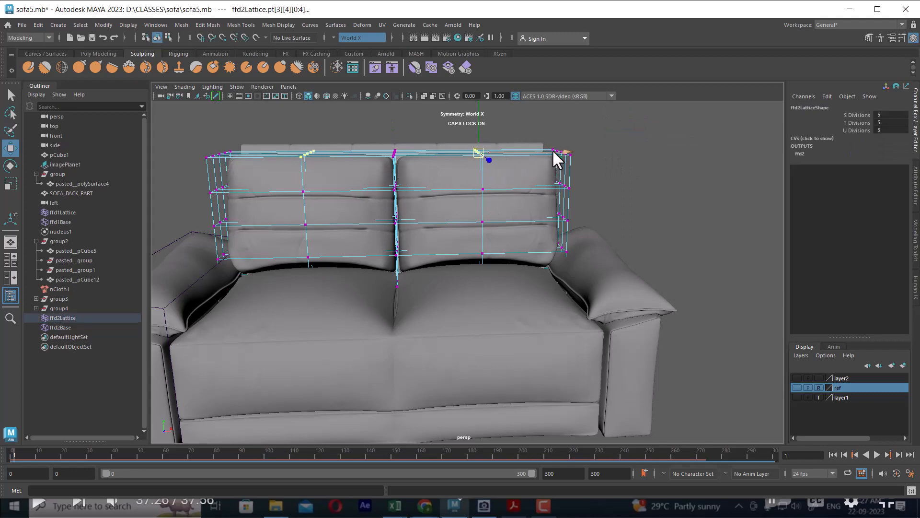
{"action": "left_click_drag", "start_coordinate": [553, 150], "coordinate": [548, 151]}
{"action": "key", "text": "ctrl+z"}
{"action": "key", "text": "ctrl+z"}
{"action": "key", "text": "ctrl+z"}
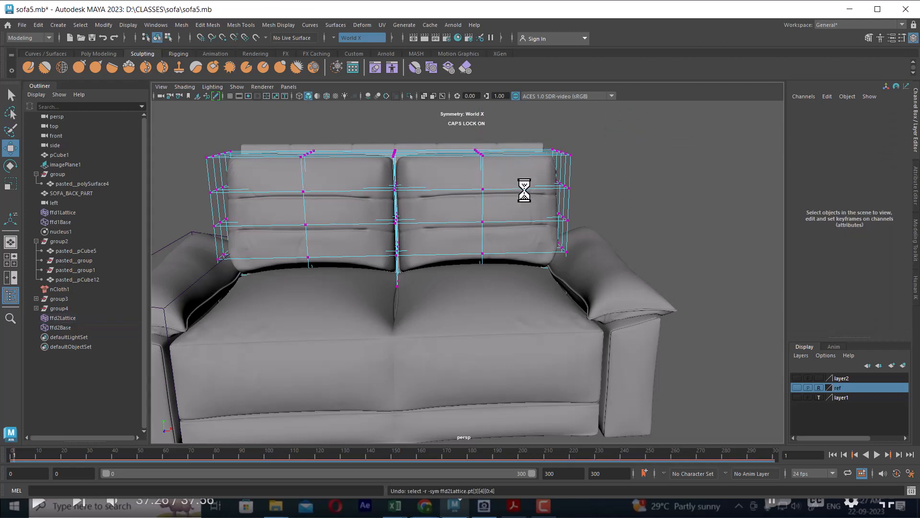
- Undo the creation of the lattice around both backrest cushions
{"action": "key", "text": "ctrl+z"}
{"action": "key", "text": "ctrl+z"}
{"action": "key", "text": "ctrl+z"}
{"action": "key", "text": "ctrl+z"}
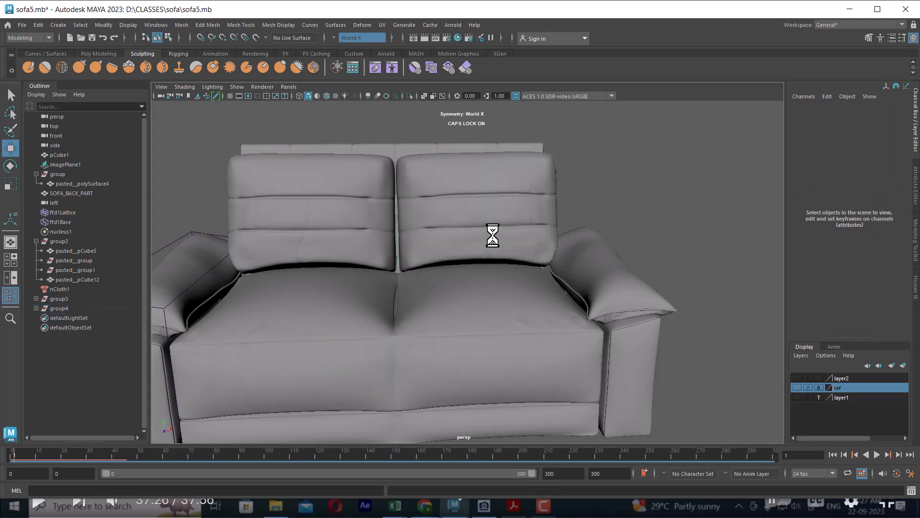
- Create a lattice with 5, 5, 5 divisions around the mirrored backrest cushion only and switch to lattice point selection
{"action": "left_click", "coordinate": [362, 25]}
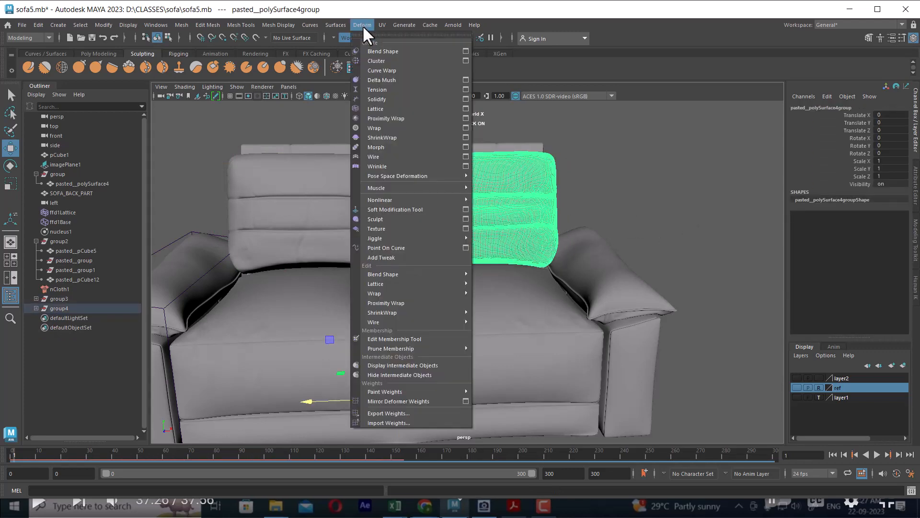
{"action": "left_click", "coordinate": [399, 107]}
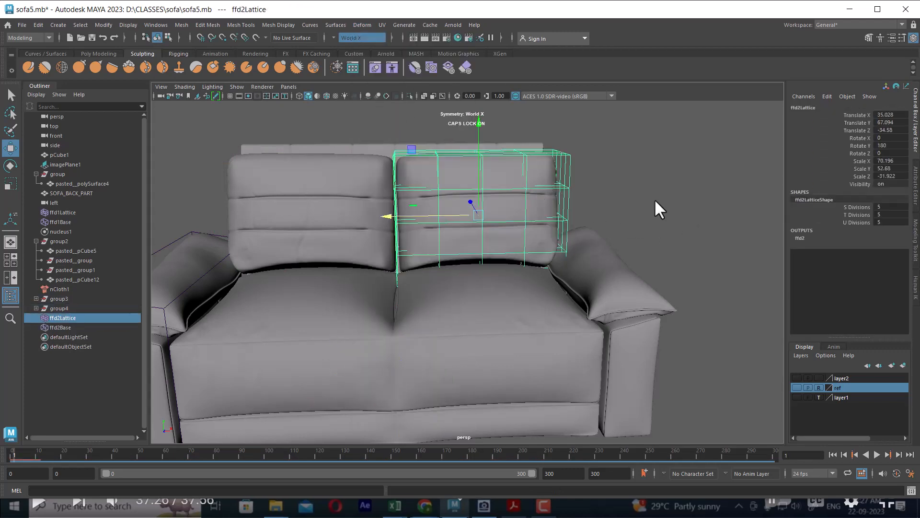
{"action": "right_click_drag", "start_coordinate": [663, 183], "coordinate": [659, 127]}
- Pull the lattice's lower inner-edge points slightly along X toward the neighbouring cushion and leave nothing selected
{"action": "scroll", "coordinate": [513, 285], "scroll_direction": "up", "scroll_amount": 3}
{"action": "left_click_drag", "start_coordinate": [311, 187], "coordinate": [392, 381]}
{"action": "left_click_drag", "start_coordinate": [291, 241], "coordinate": [145, 195]}
{"action": "left_click_drag", "start_coordinate": [419, 382], "coordinate": [337, 250]}
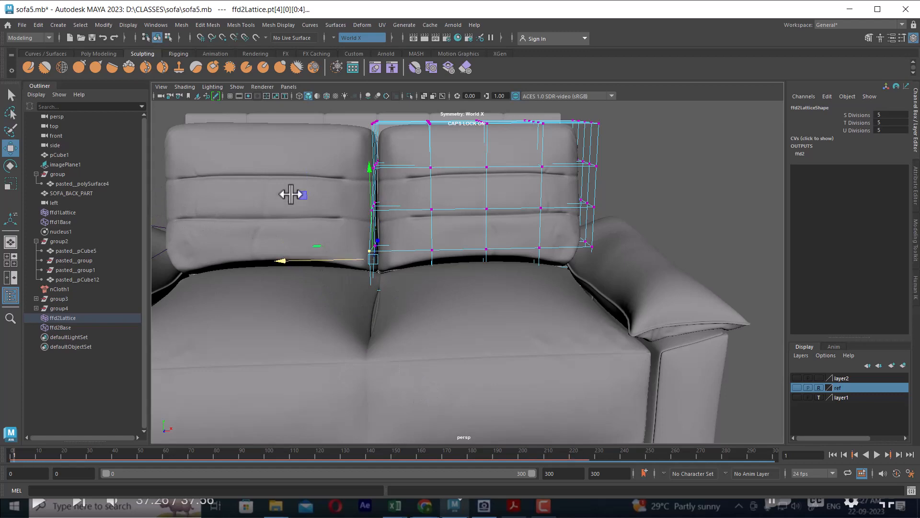
{"action": "left_click", "coordinate": [297, 192]}
{"action": "scroll", "coordinate": [623, 217], "scroll_direction": "down", "scroll_amount": 5}
{"action": "left_click", "coordinate": [643, 318]}
{"action": "left_click_drag", "start_coordinate": [643, 318], "coordinate": [643, 281], "text": "alt"}
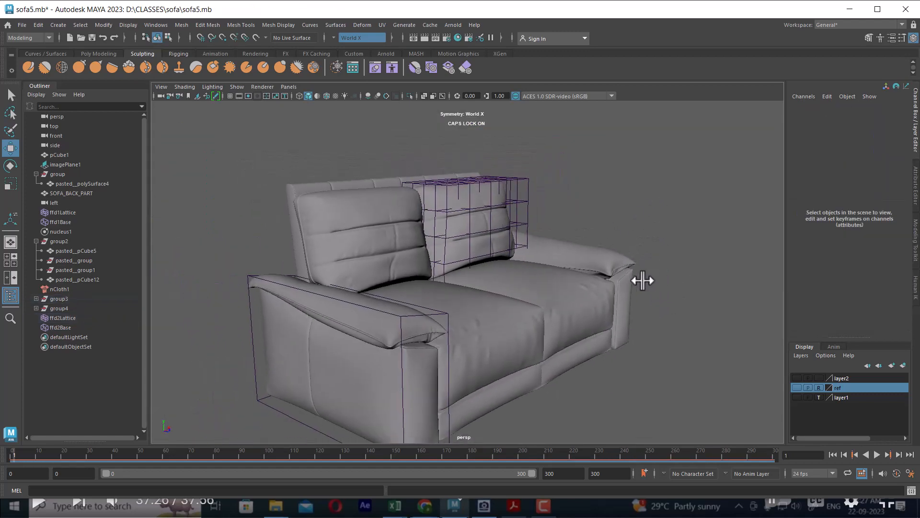
{"action": "left_click", "coordinate": [480, 271]}
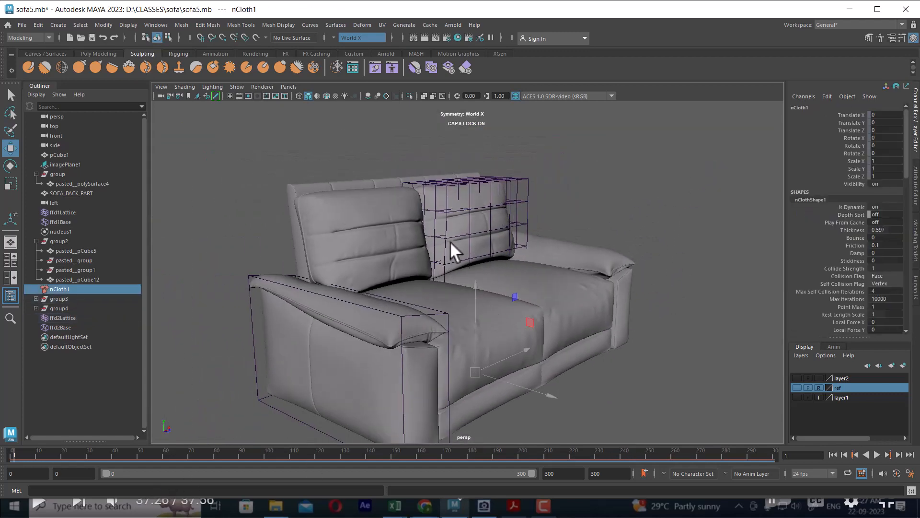
{"action": "left_click", "coordinate": [512, 216]}
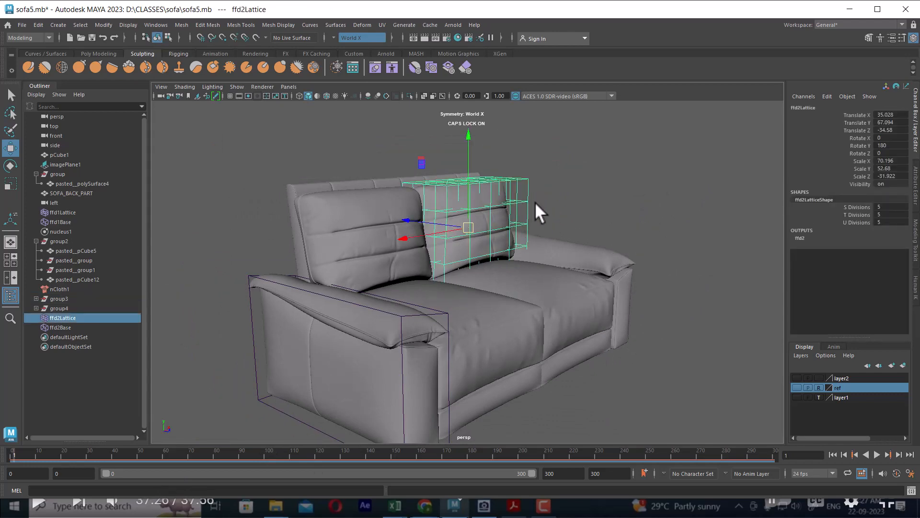
{"action": "left_click_drag", "start_coordinate": [713, 164], "coordinate": [165, 442]}
{"action": "left_click", "coordinate": [563, 197]}
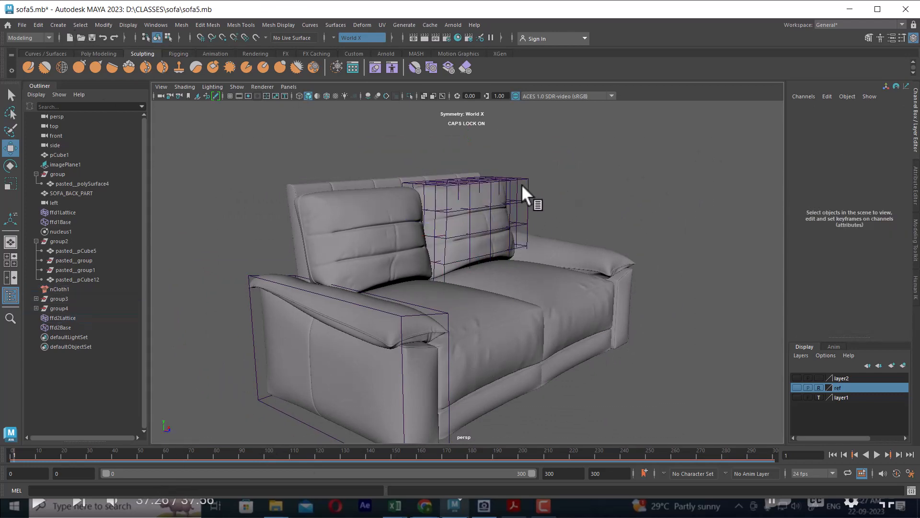
- Select the mirrored backrest cushion together with its lattice, delete their history to bake the deformation, and clear the selection
{"action": "left_click_drag", "start_coordinate": [499, 211], "coordinate": [476, 217], "text": "alt"}
{"action": "scroll", "coordinate": [462, 225], "scroll_direction": "up", "scroll_amount": 4}
{"action": "left_click", "coordinate": [508, 224]}
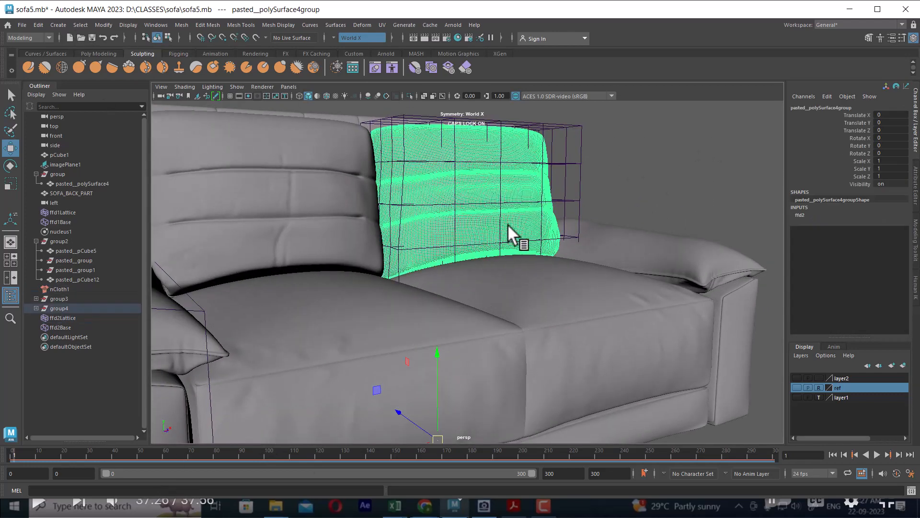
{"action": "left_click_drag", "start_coordinate": [570, 165], "coordinate": [569, 165]}
{"action": "left_click", "coordinate": [56, 28]}
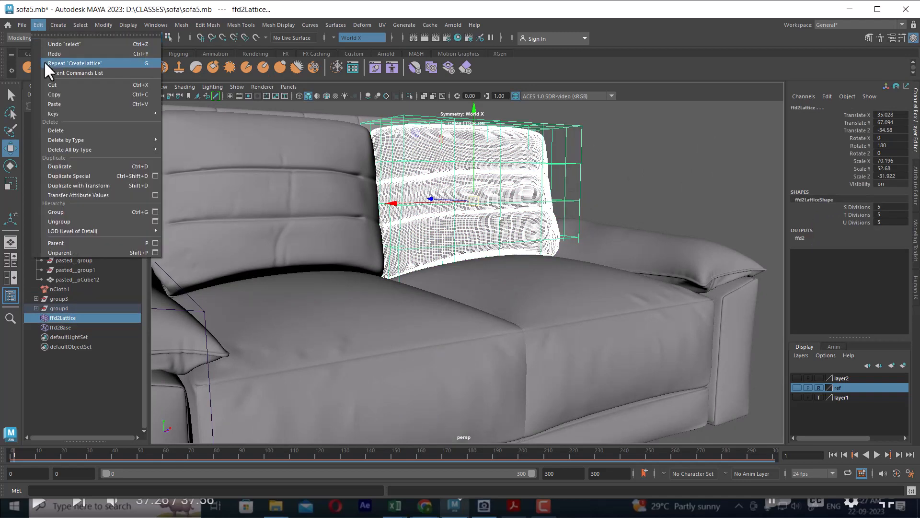
{"action": "mouse_move", "coordinate": [134, 139]}
{"action": "left_click", "coordinate": [200, 139]}
{"action": "left_click", "coordinate": [636, 171]}
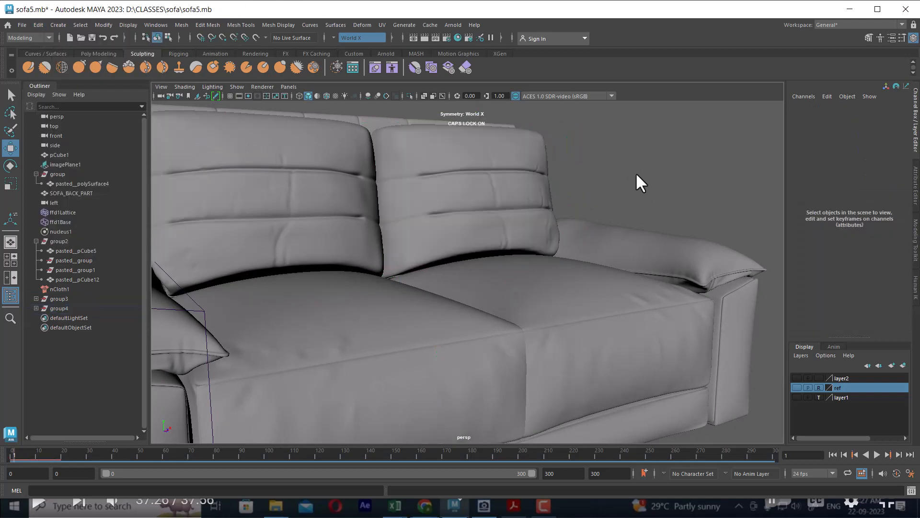
- Examine the completed two-seat sofa from the front and both sides
{"action": "scroll", "coordinate": [636, 171], "scroll_direction": "down", "scroll_amount": 4}
{"action": "left_click_drag", "start_coordinate": [636, 174], "coordinate": [648, 249], "text": "alt"}
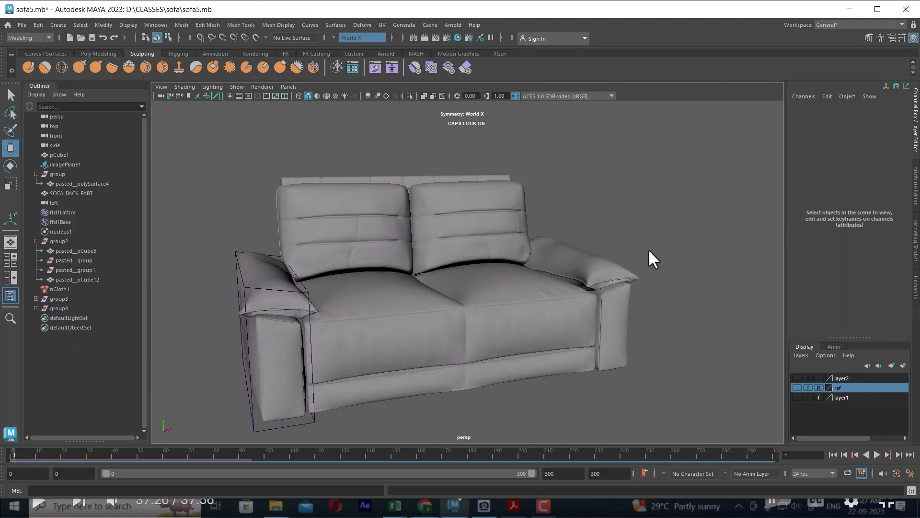
{"action": "left_click_drag", "start_coordinate": [625, 309], "coordinate": [626, 314], "text": "alt"}
{"action": "middle_click_drag", "start_coordinate": [626, 314], "coordinate": [634, 288], "text": "alt"}
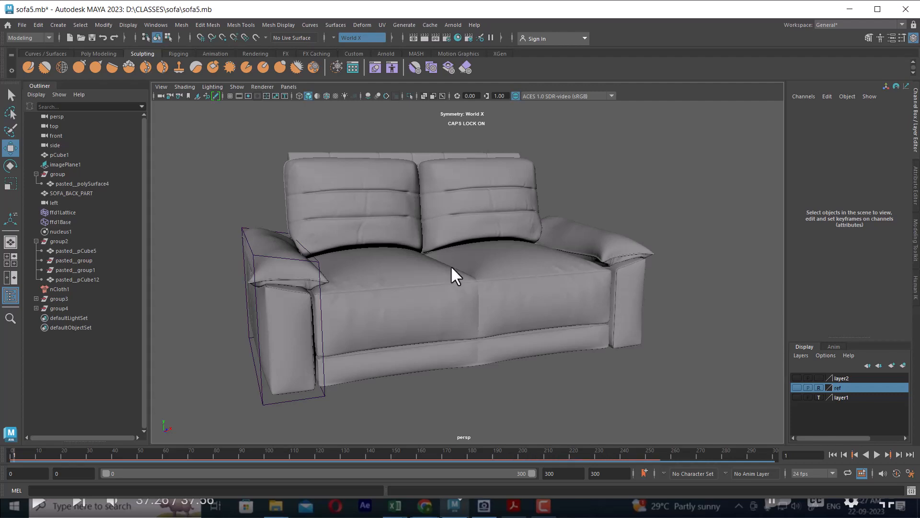
{"action": "left_click_drag", "start_coordinate": [351, 249], "coordinate": [768, 265], "text": "alt"}
{"action": "scroll", "coordinate": [609, 257], "scroll_direction": "up", "scroll_amount": 1}
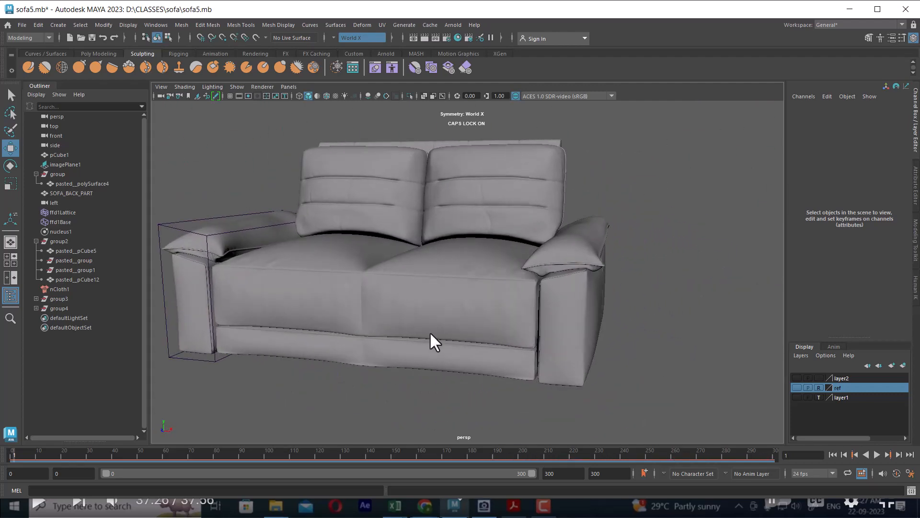
{"action": "left_click_drag", "start_coordinate": [394, 339], "coordinate": [493, 322], "text": "alt"}
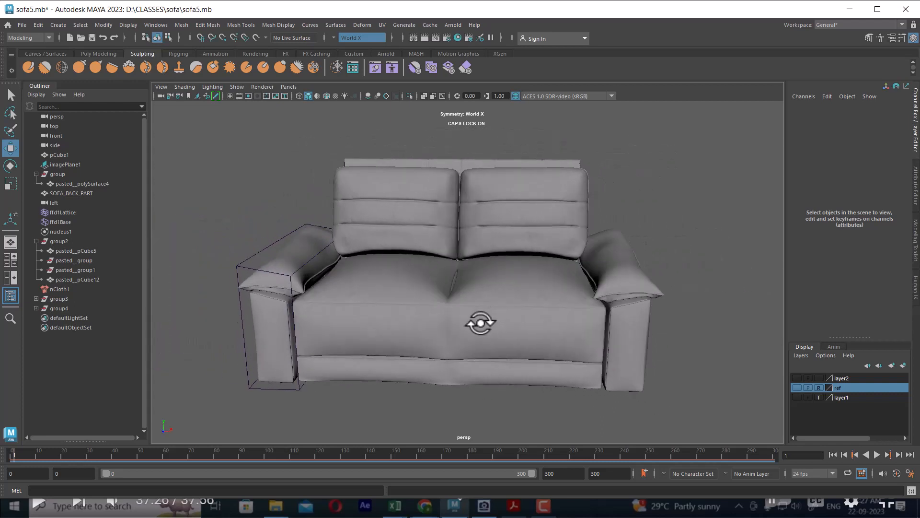
{"action": "key", "text": "alt+Tab"}
{"action": "left_click", "coordinate": [611, 199]}
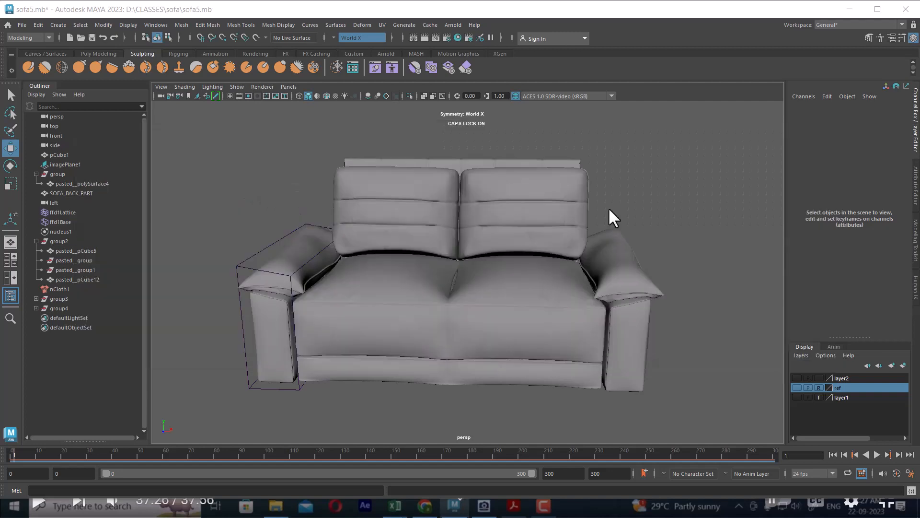